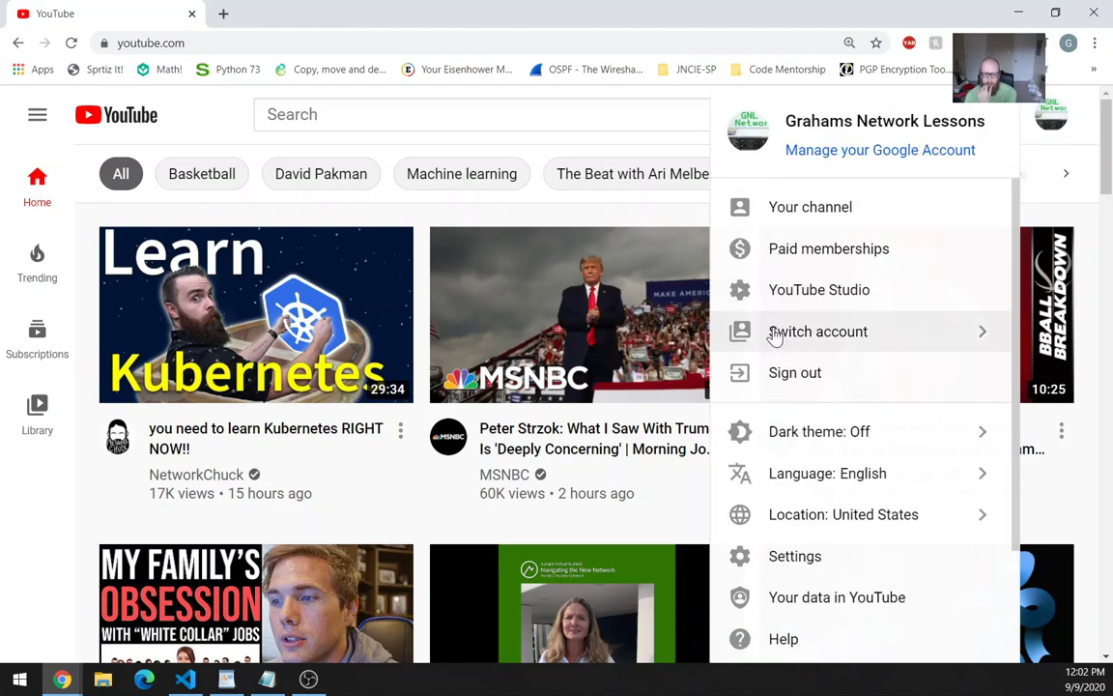
Step: Go to your own YouTube channel page from the account menu
left_click(771, 333)
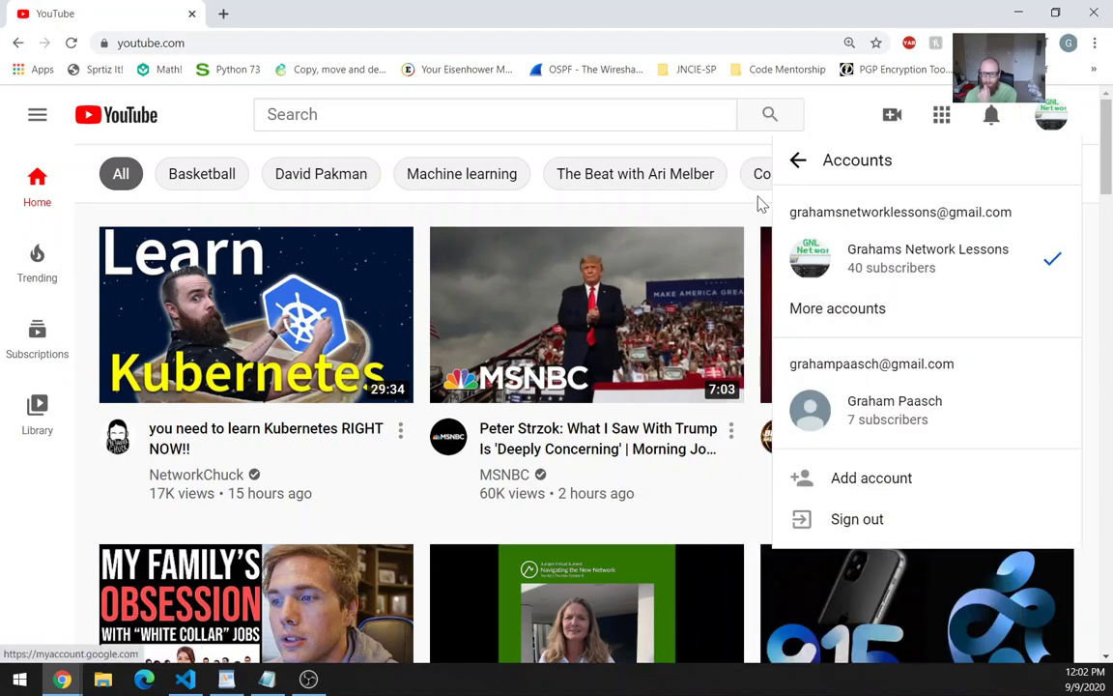
left_click(746, 140)
left_click(1050, 116)
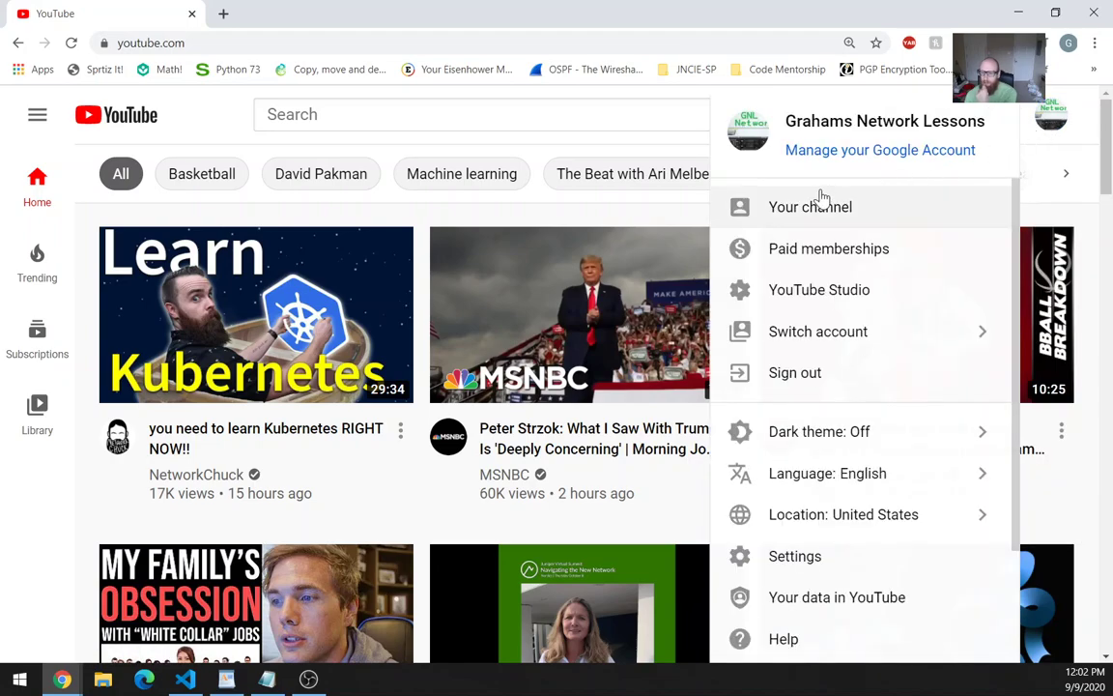
left_click(813, 207)
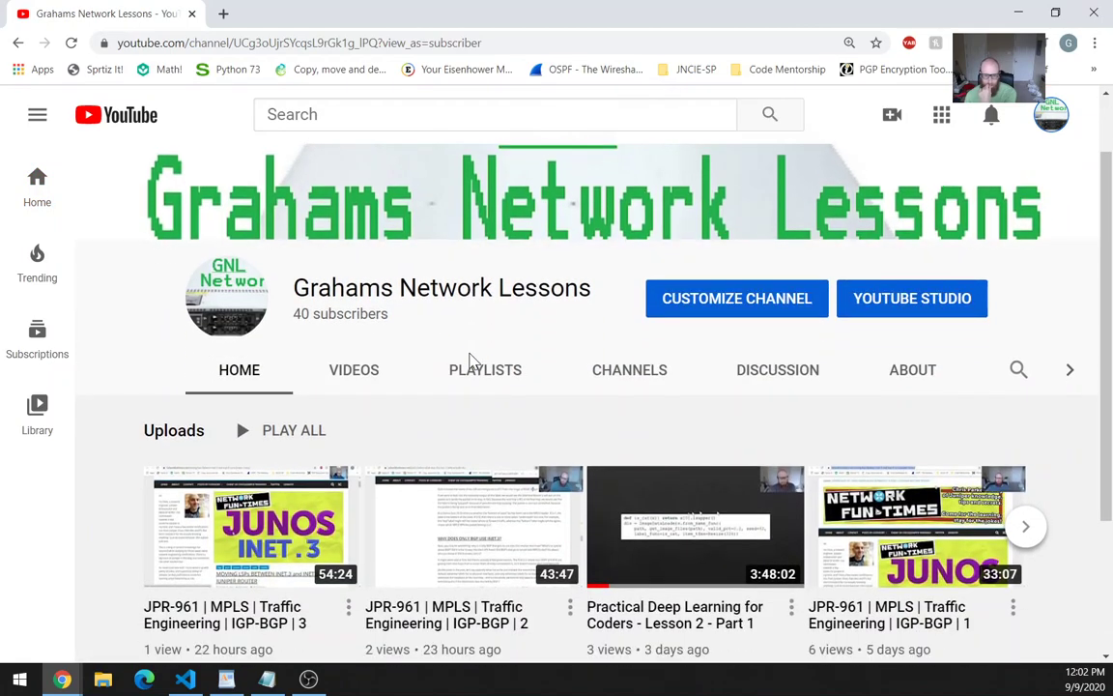
Step: Show the channel's uploaded videos and start a new browser tab
scroll(466, 365, "down", 1)
left_click(338, 380)
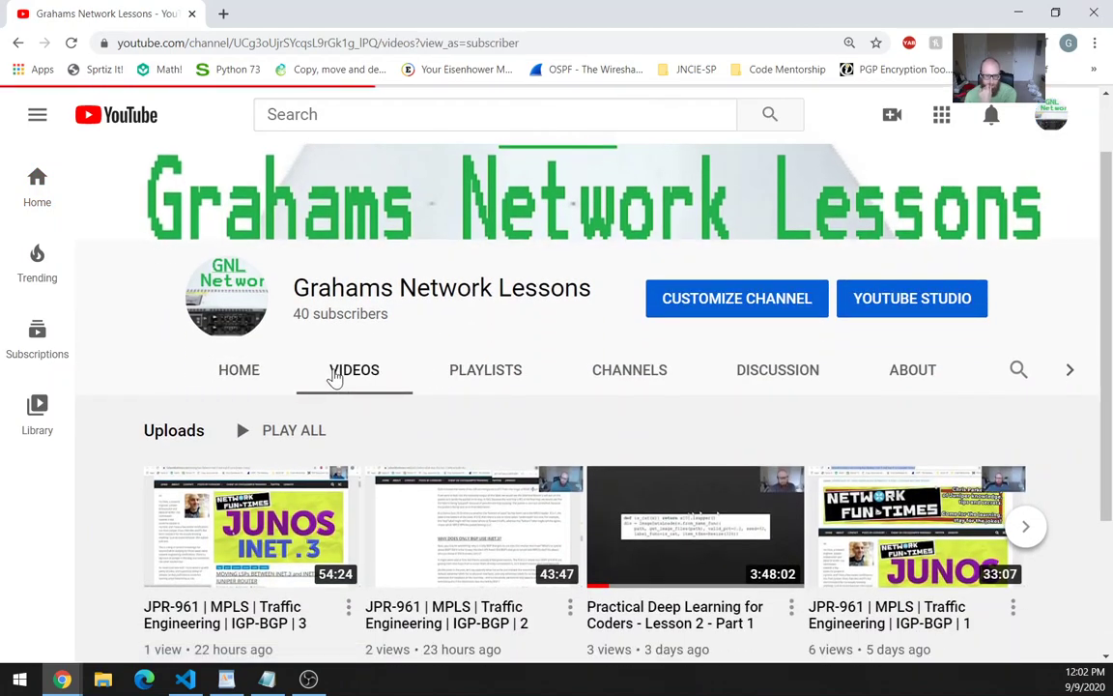
scroll(280, 131, "down", 4)
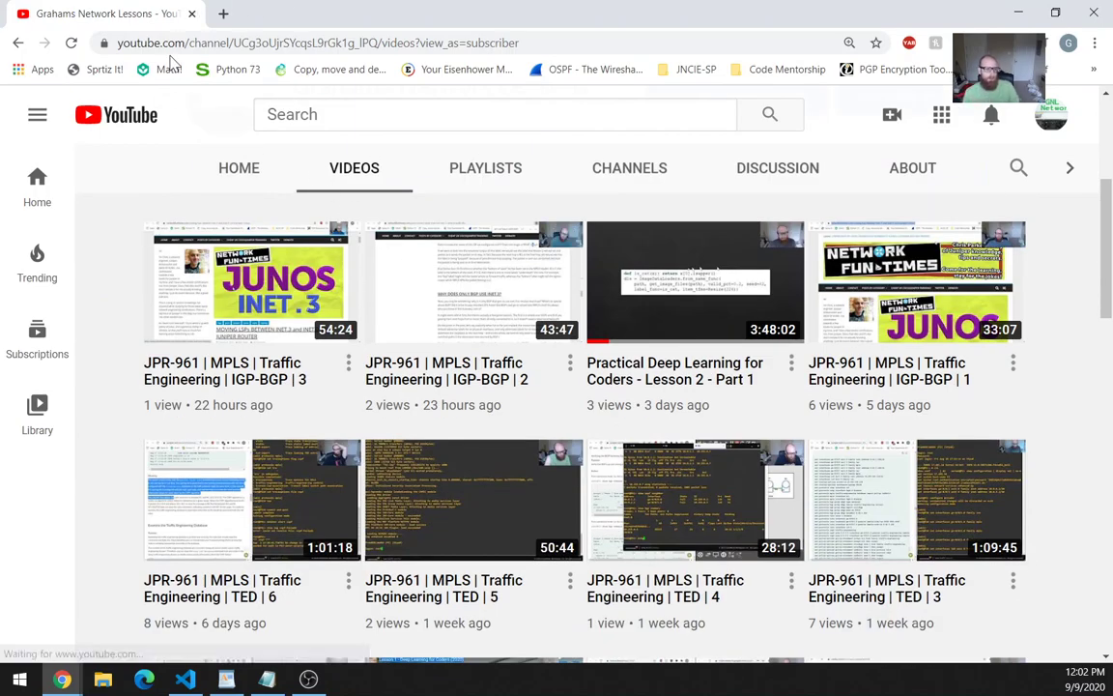
left_click(222, 14)
Step: Load Google Drive by typing 'driv' and open the Life folder
type("driv")
key("Return")
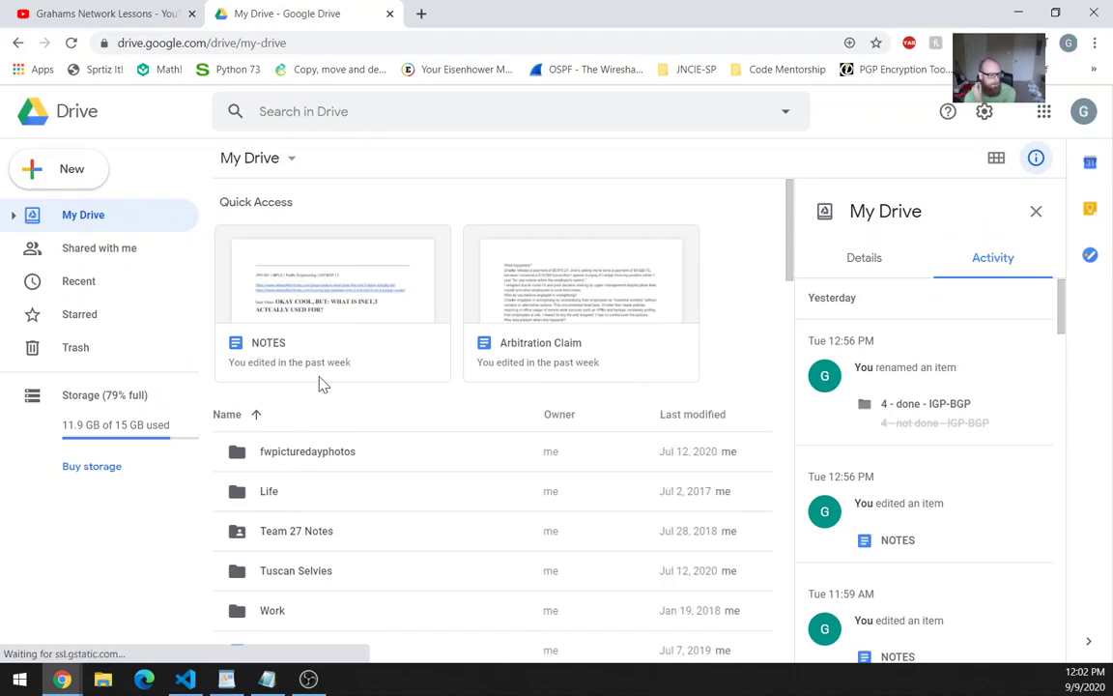
double_click(269, 491)
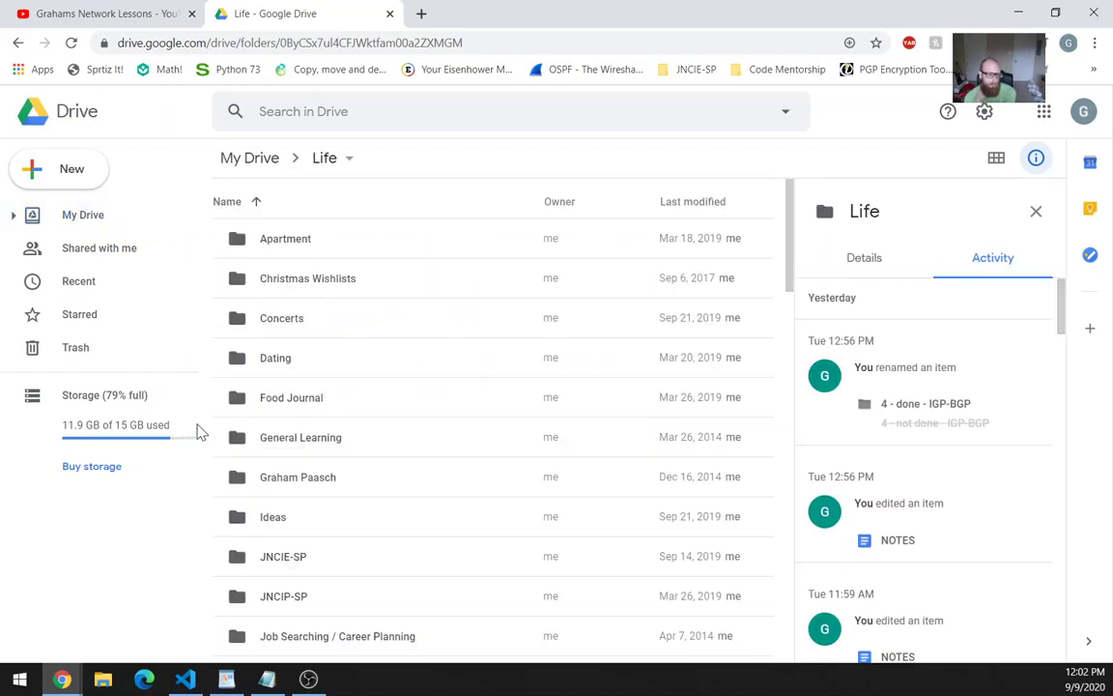
Step: Select the JNCIE-SP folder and hide the folder details panel
left_click(1082, 112)
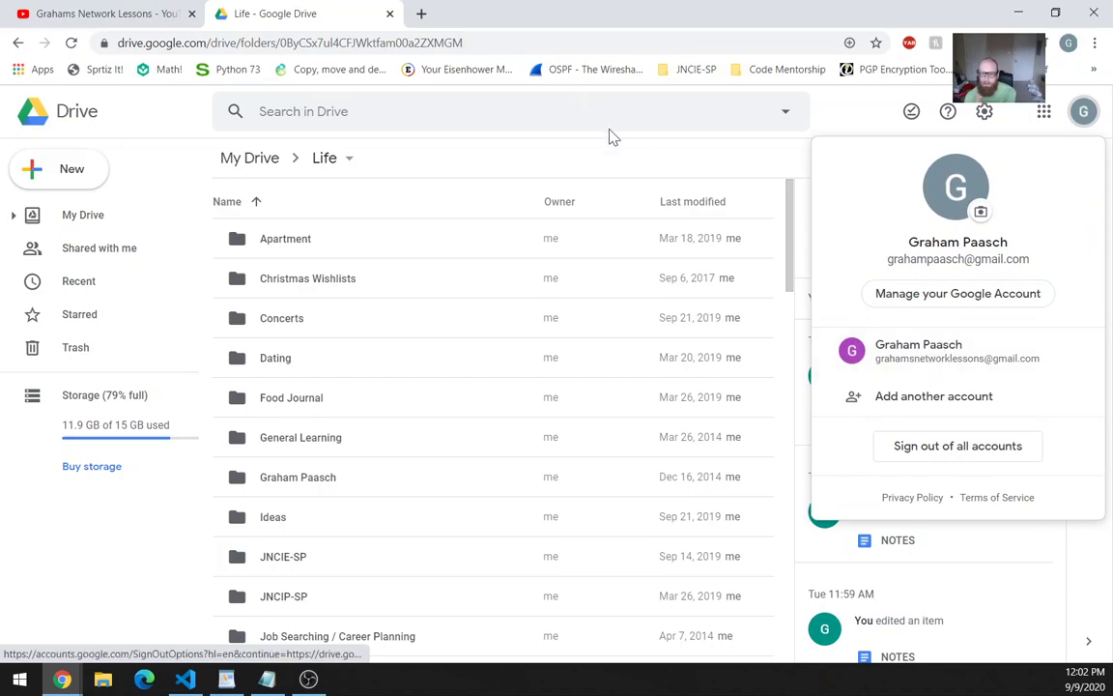
left_click(270, 370)
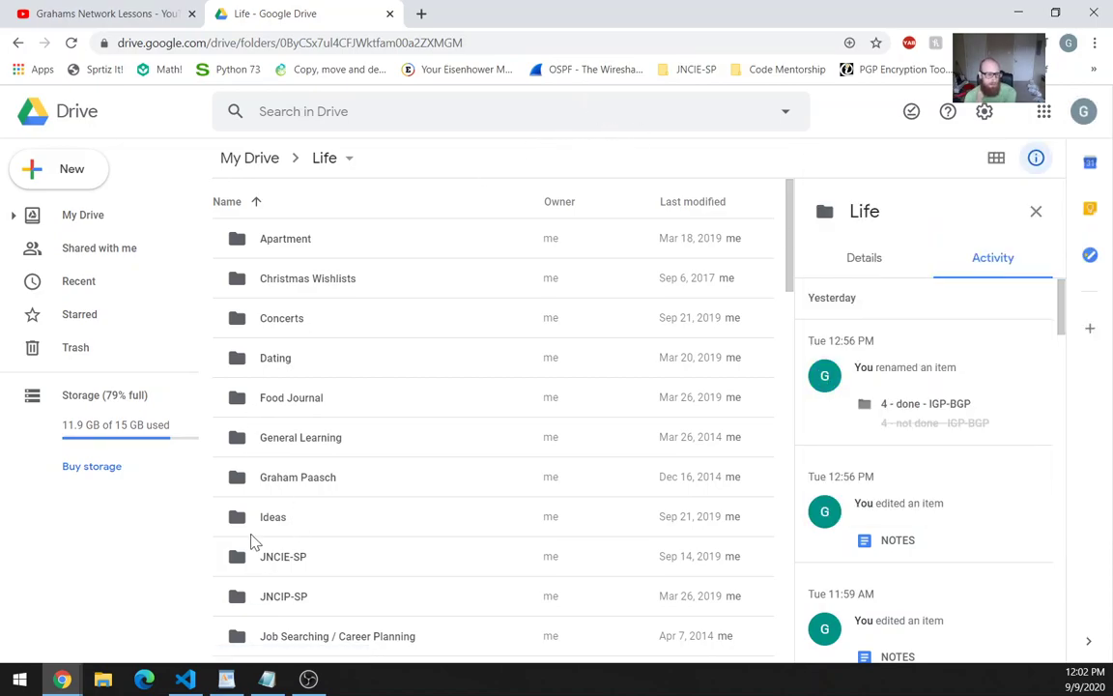
left_click(276, 560)
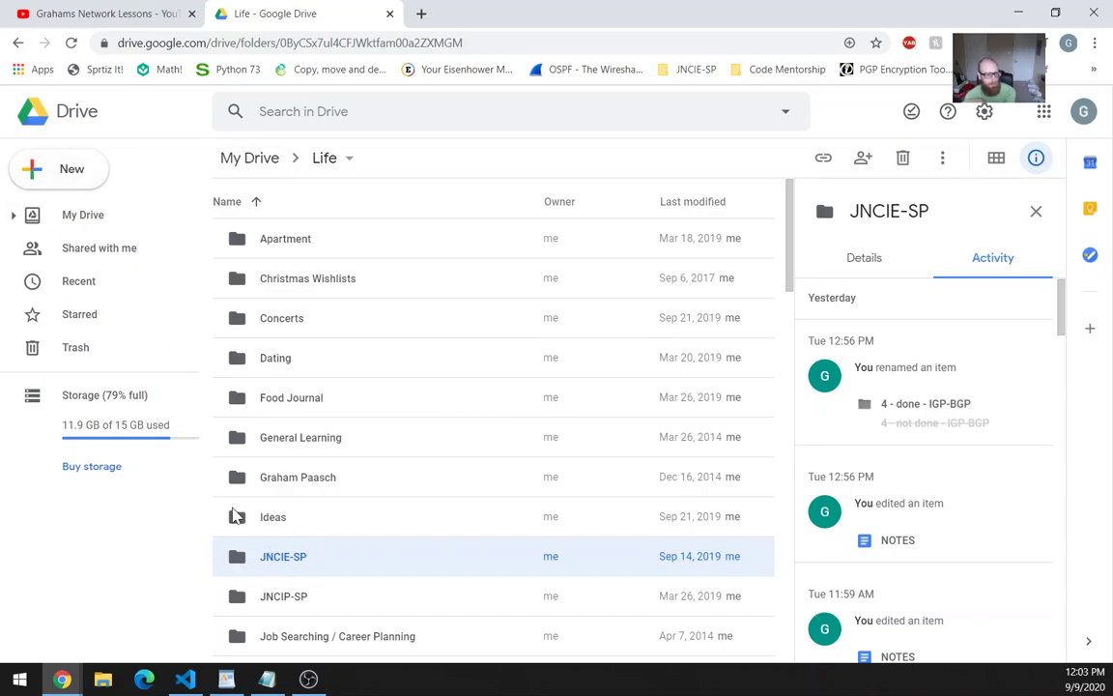
left_click(236, 515)
left_click(266, 568)
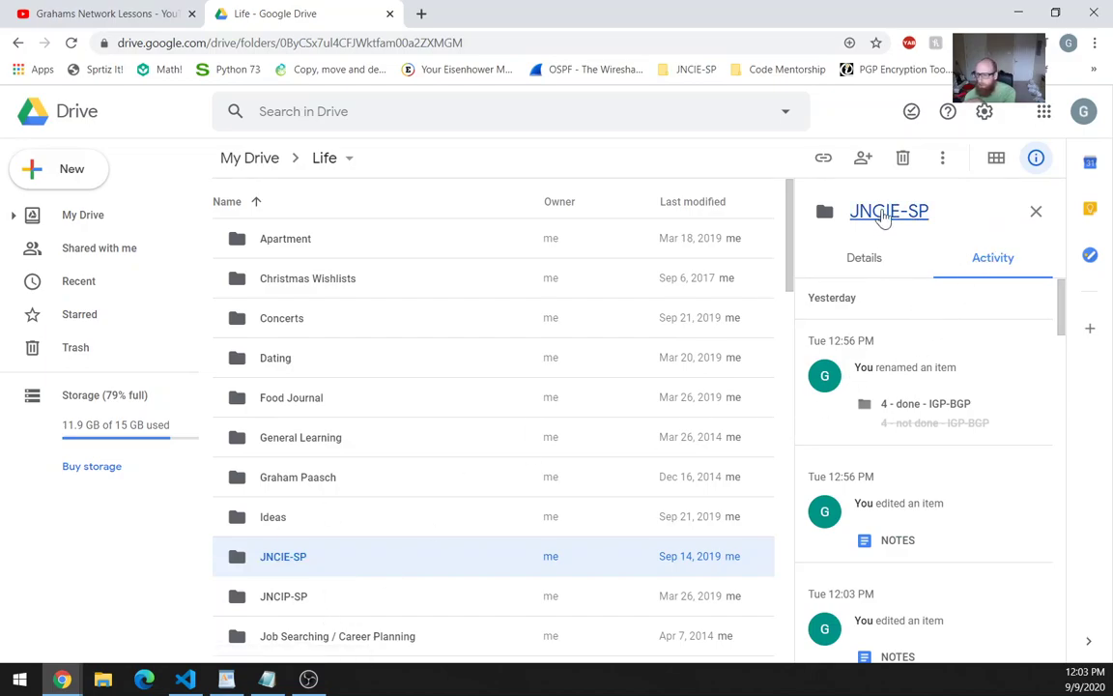
left_click(1035, 212)
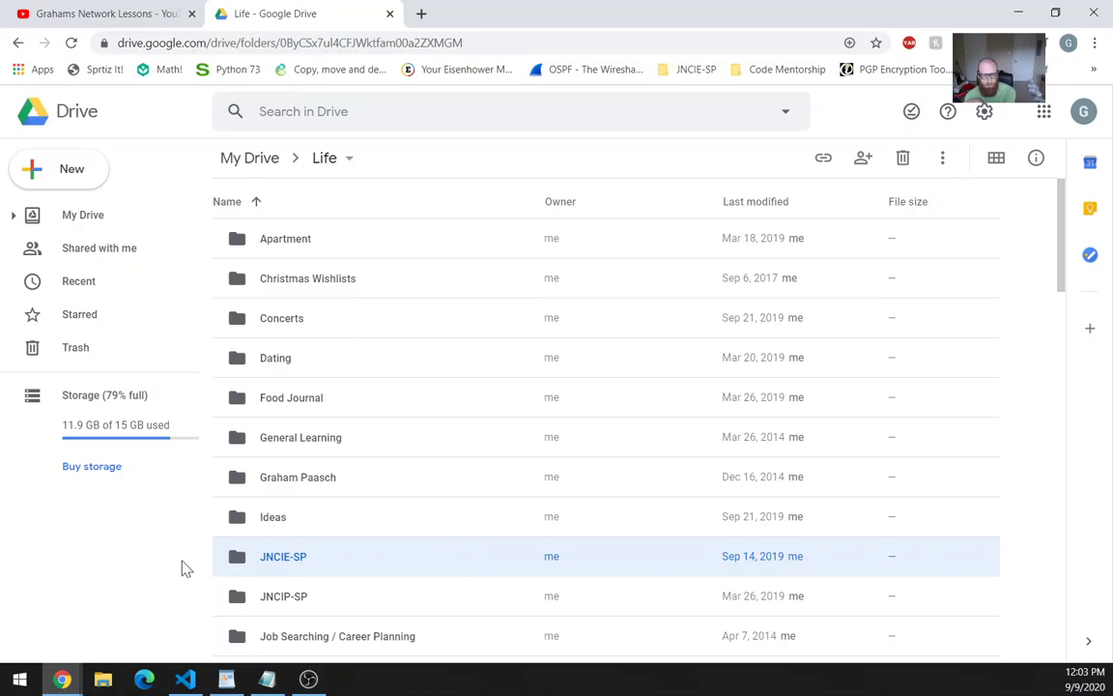
left_click(274, 515)
left_click(283, 560)
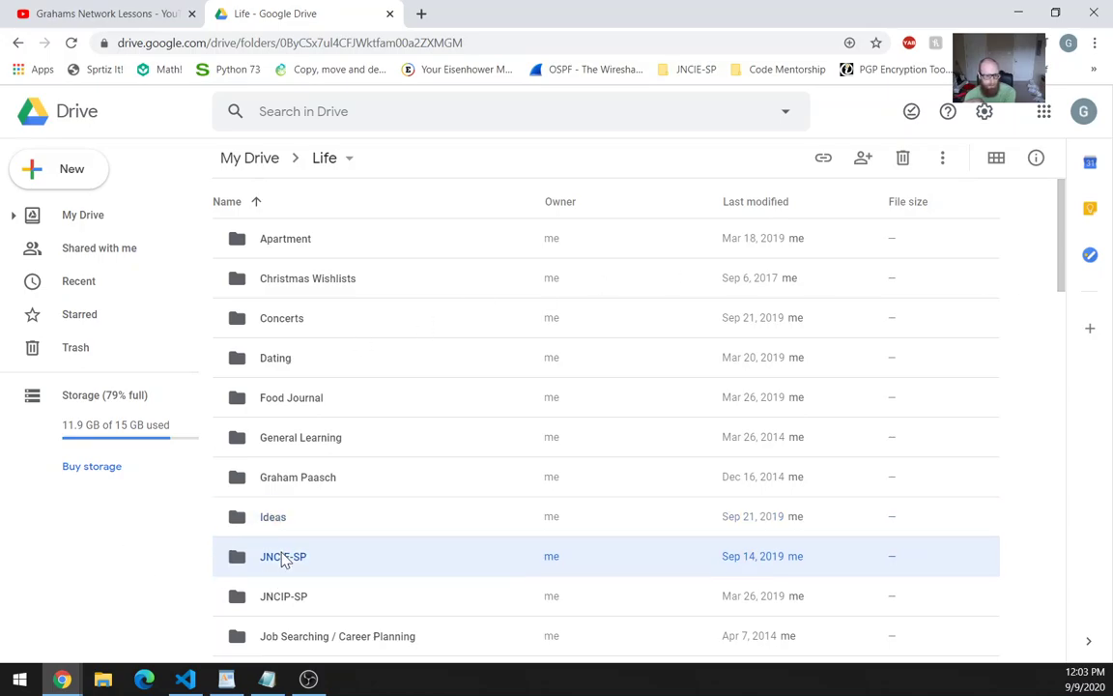
left_click(317, 515)
left_click(289, 574)
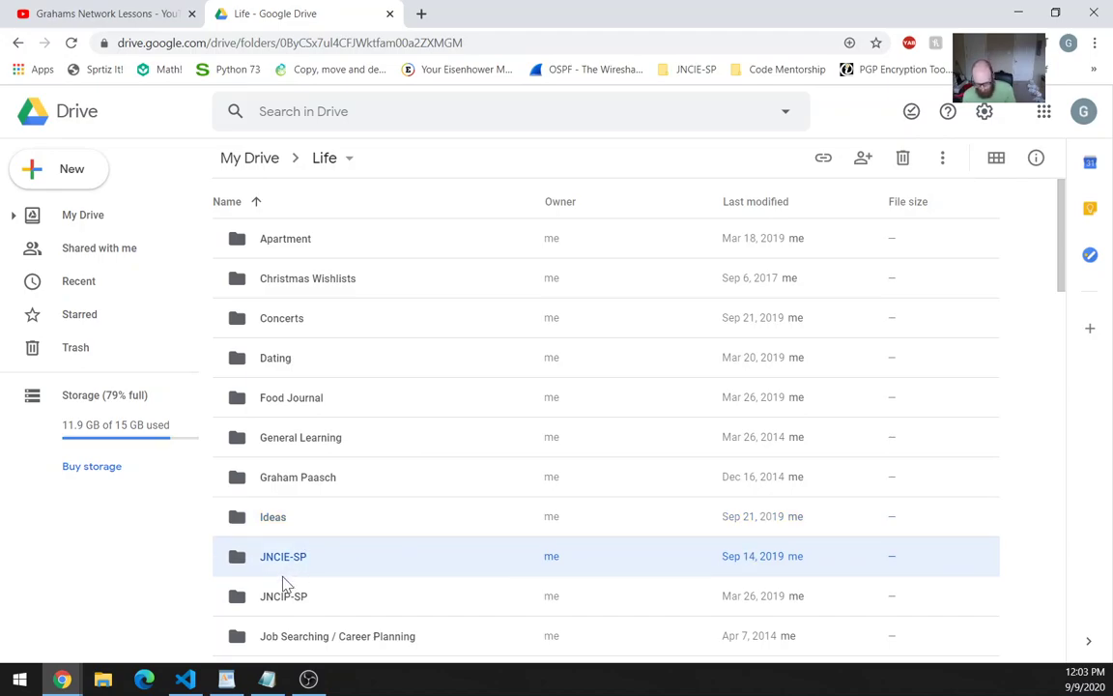
left_click(270, 573)
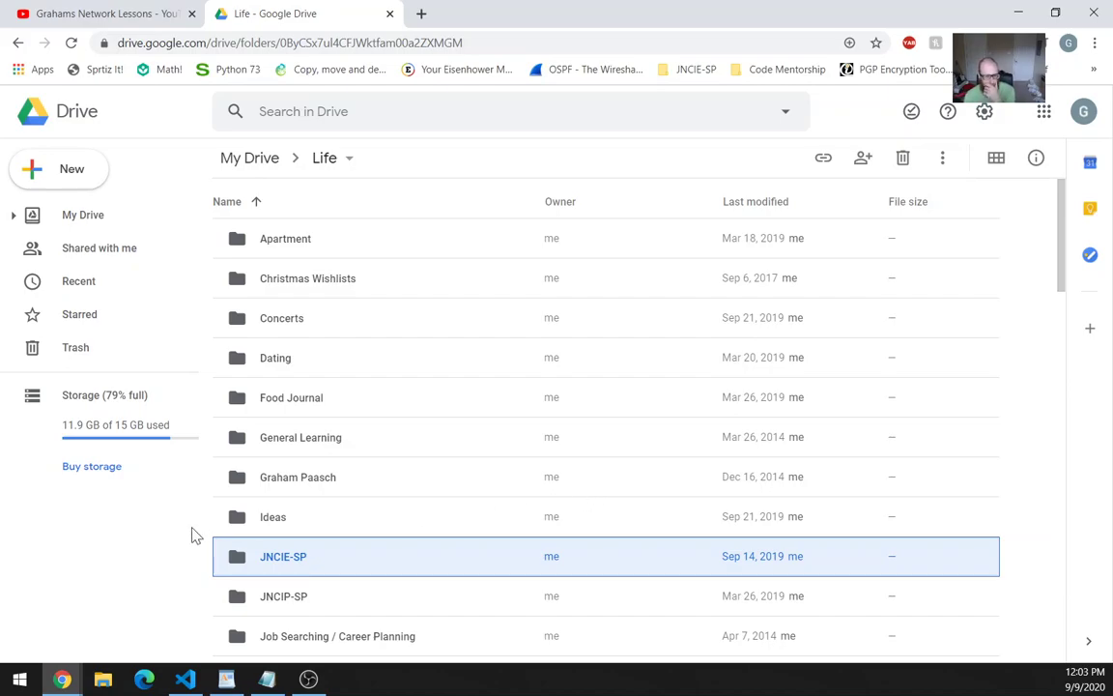
right_click(324, 558)
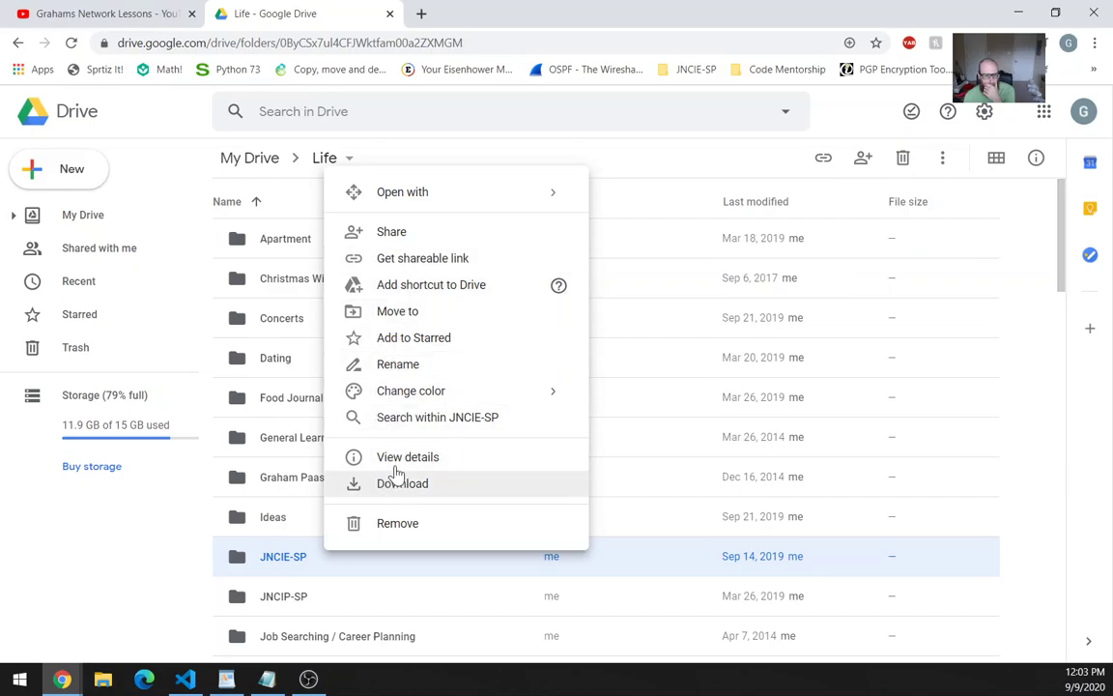
mouse_move(415, 205)
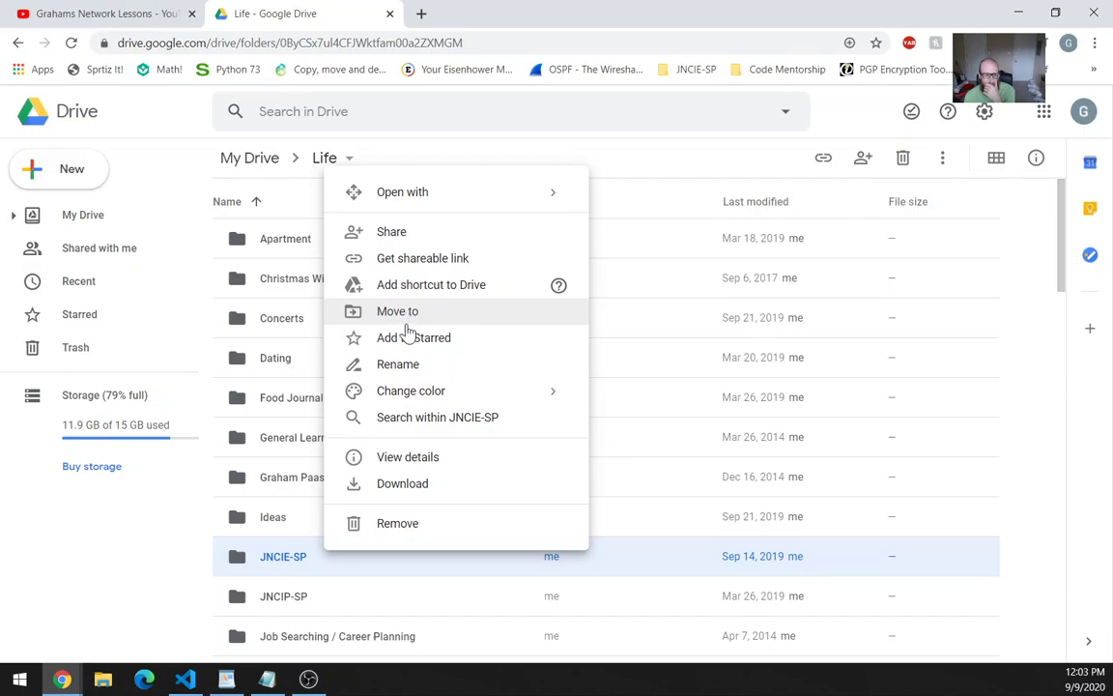
left_click(172, 581)
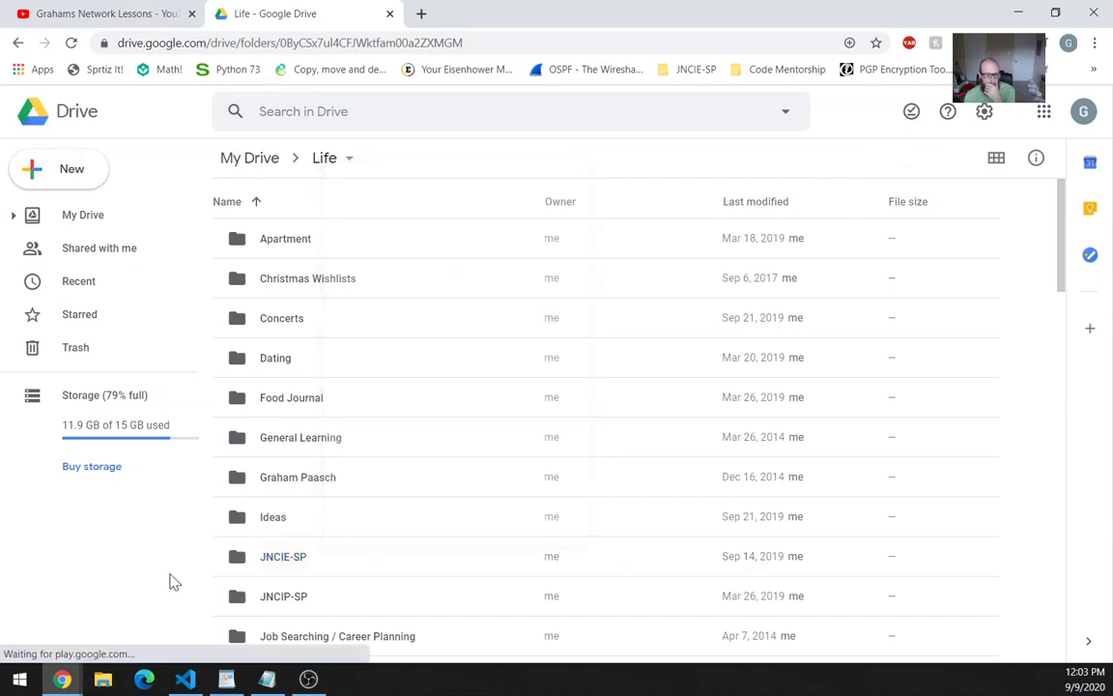
left_click(284, 570)
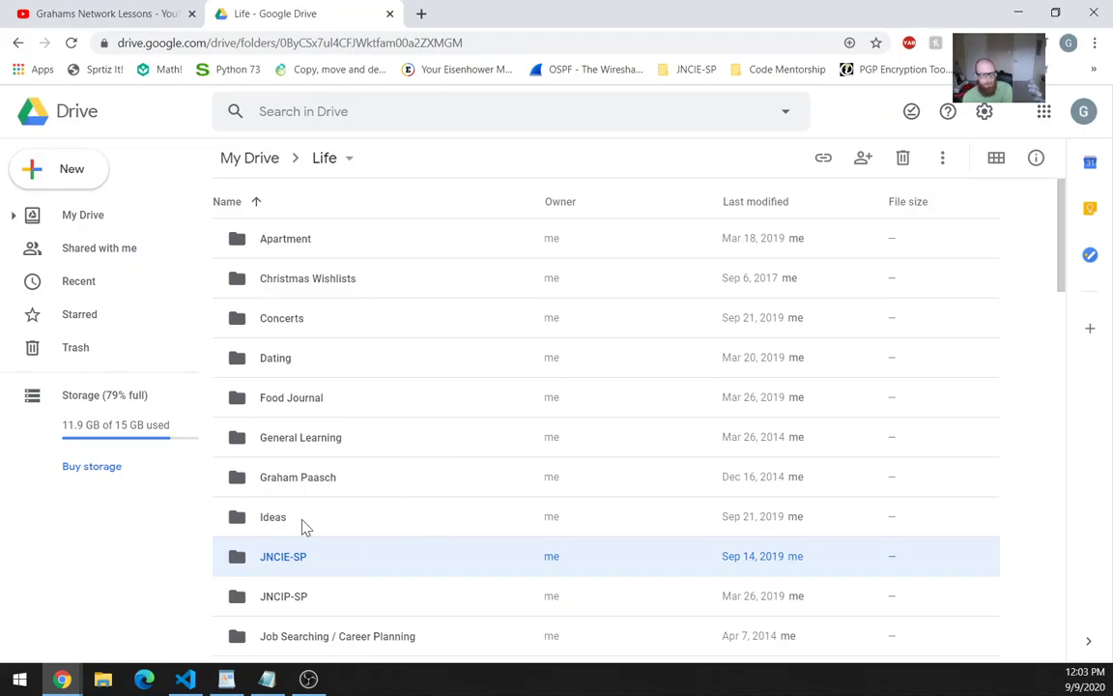
Step: Replace the old Drive tab with a new one and load My Drive via 'dri'
left_click(422, 14)
left_click(389, 13)
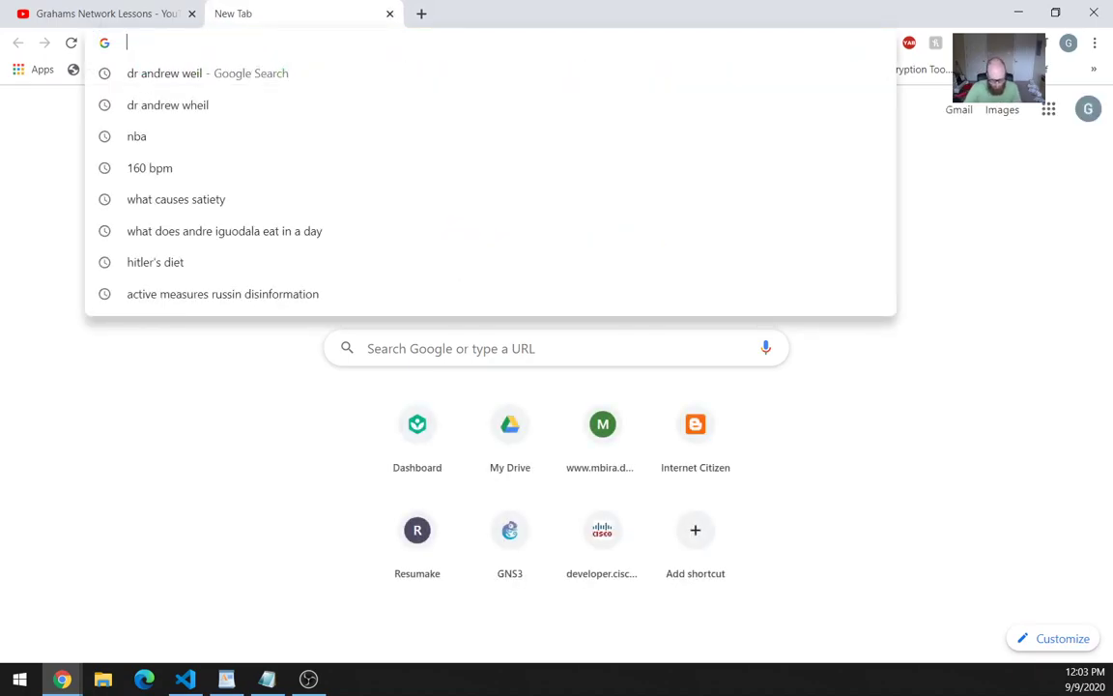
type("d")
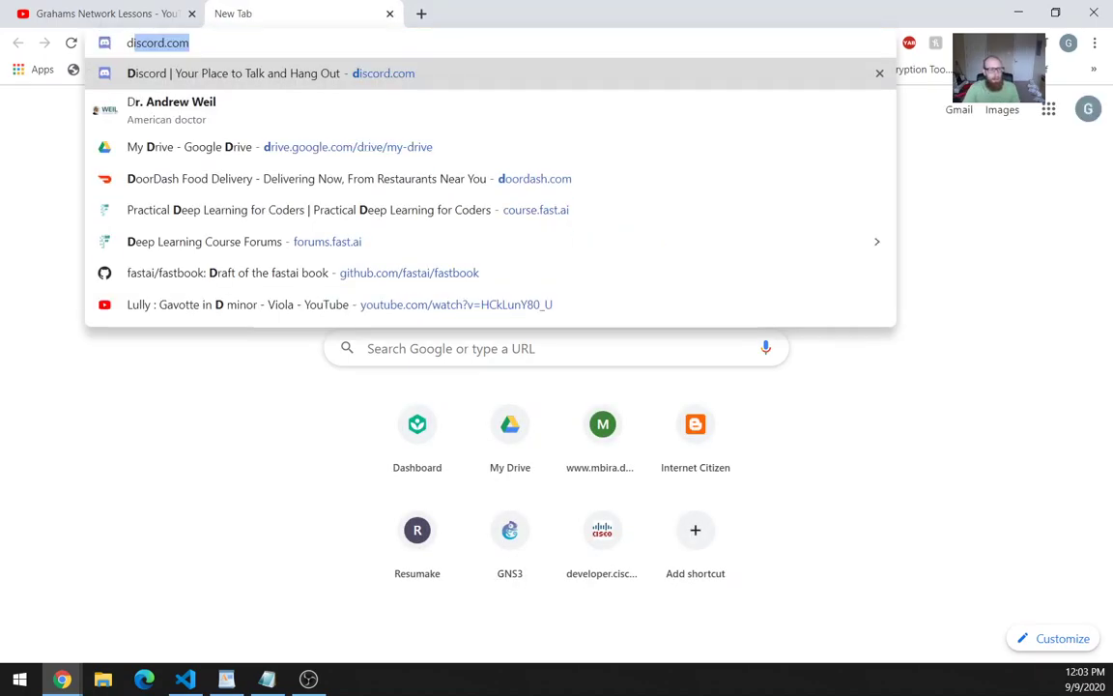
key("BackSpace")
key("BackSpace")
type("dri")
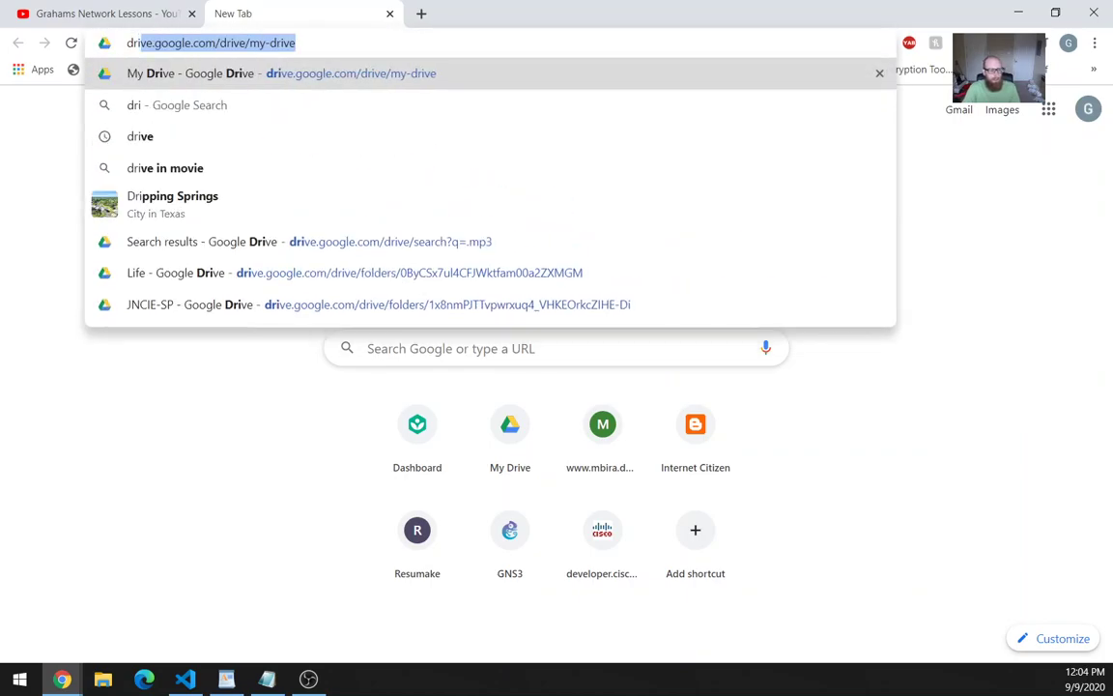
key("Return")
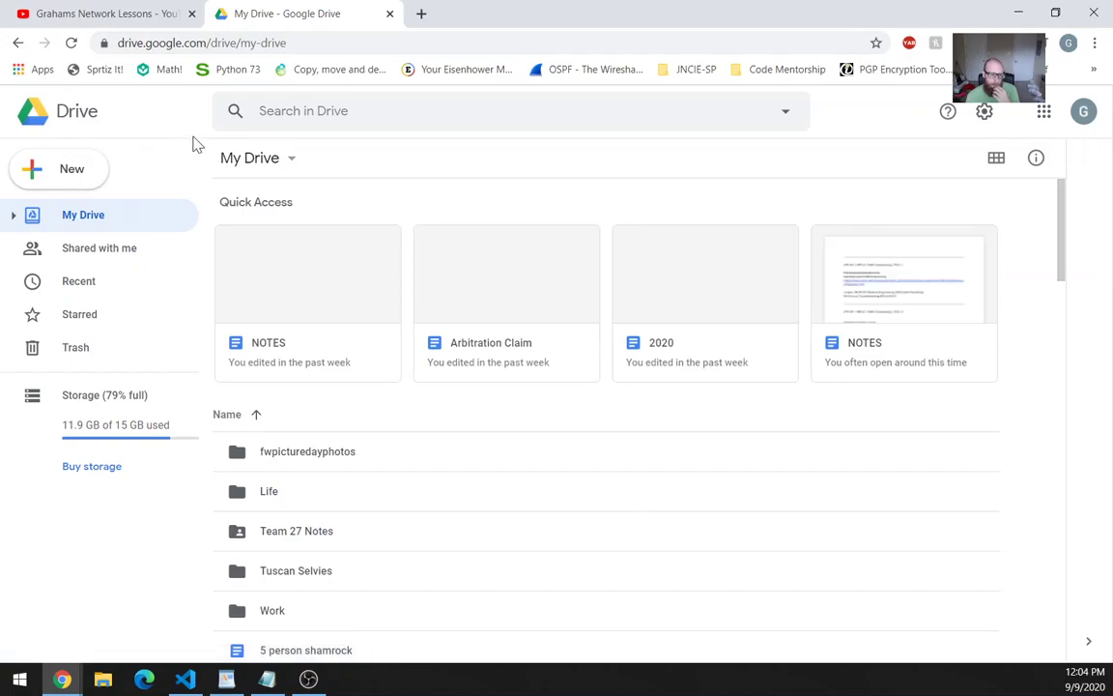
Step: Open the Life folder from My Drive
scroll(263, 420, "down", 1)
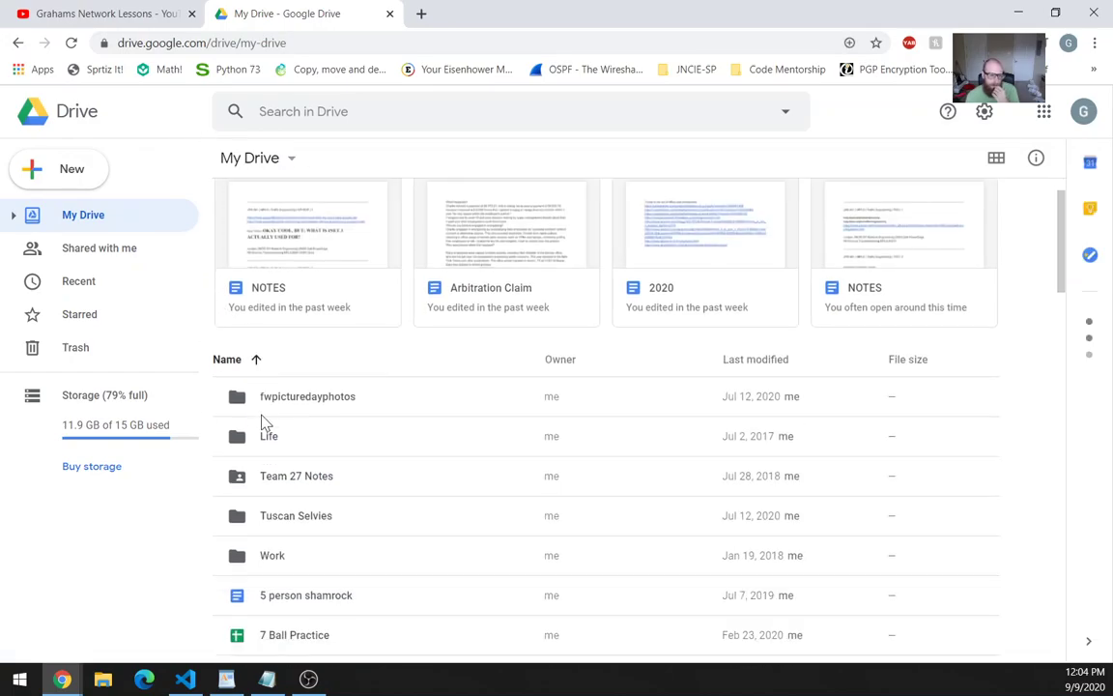
scroll(266, 422, "down", 1)
double_click(259, 418)
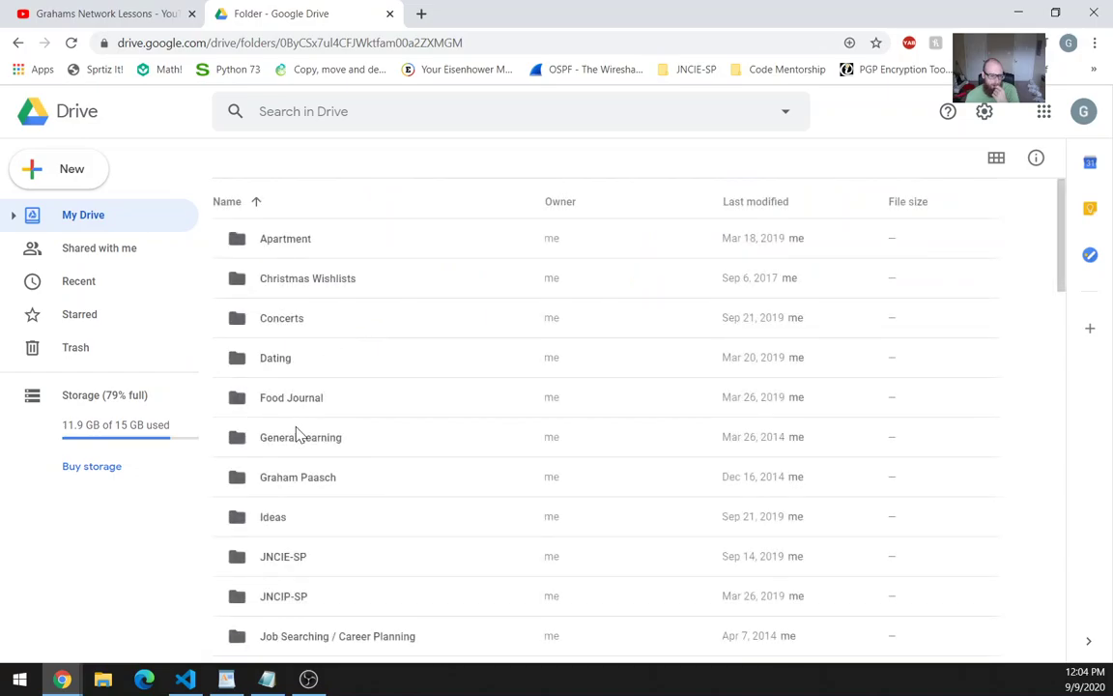
Step: Go through JNCIE-SP > 4 - not done - MPLS > 2 - not done - Traffic Engineering > 4 - done - IGP-BGP and open NOTES
double_click(290, 560)
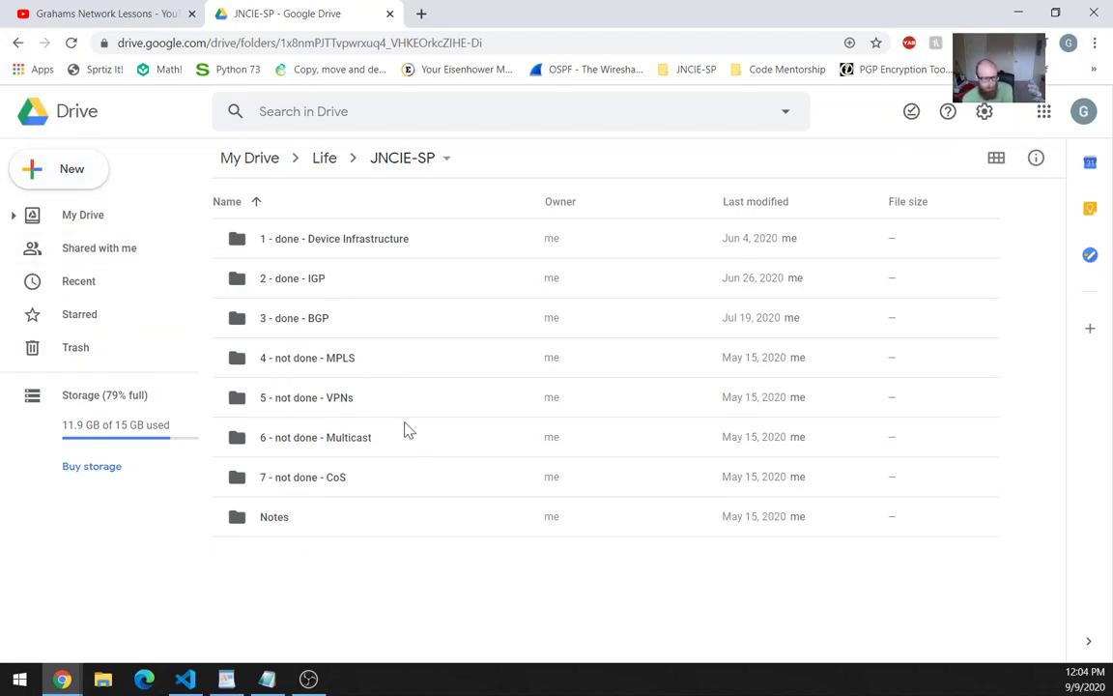
double_click(348, 369)
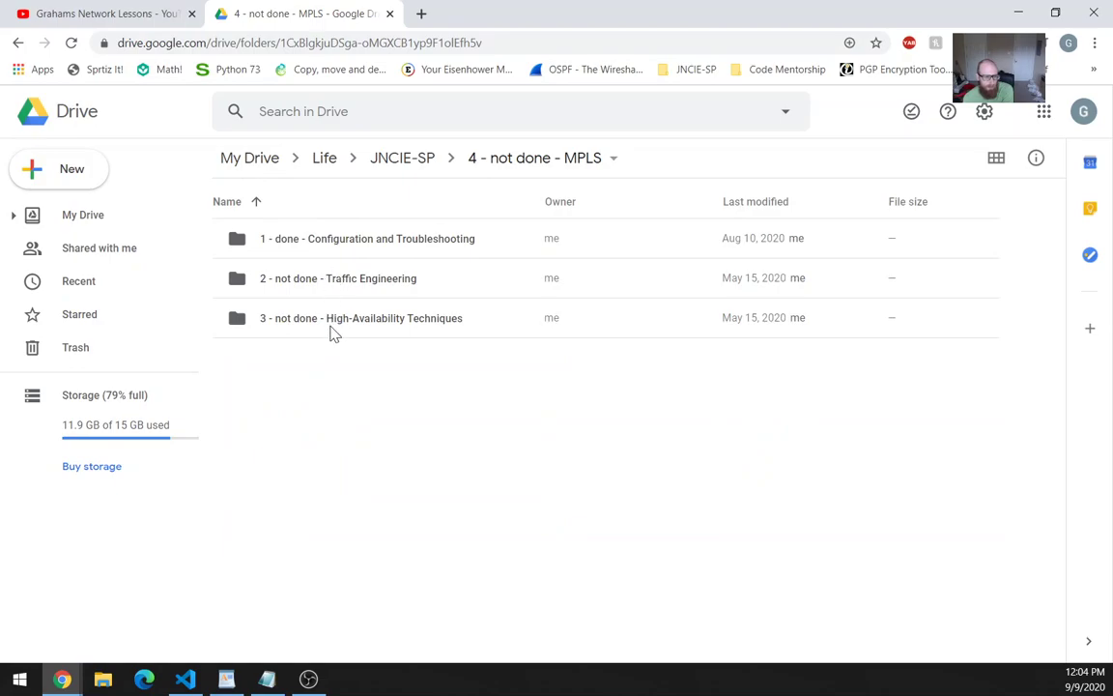
double_click(330, 286)
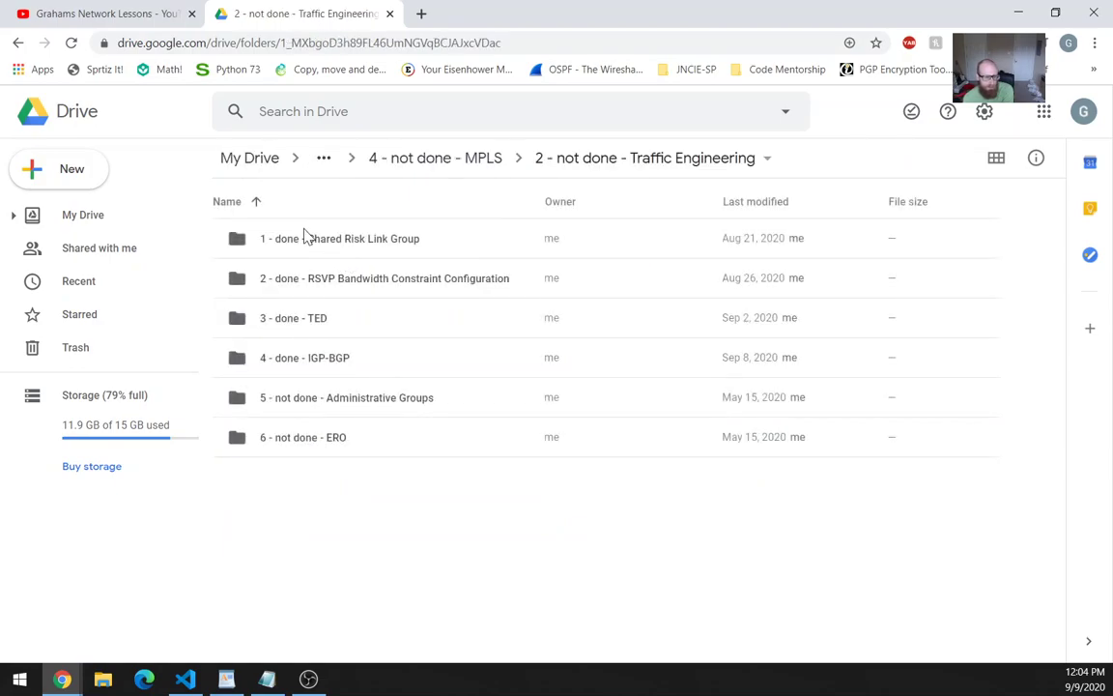
double_click(309, 360)
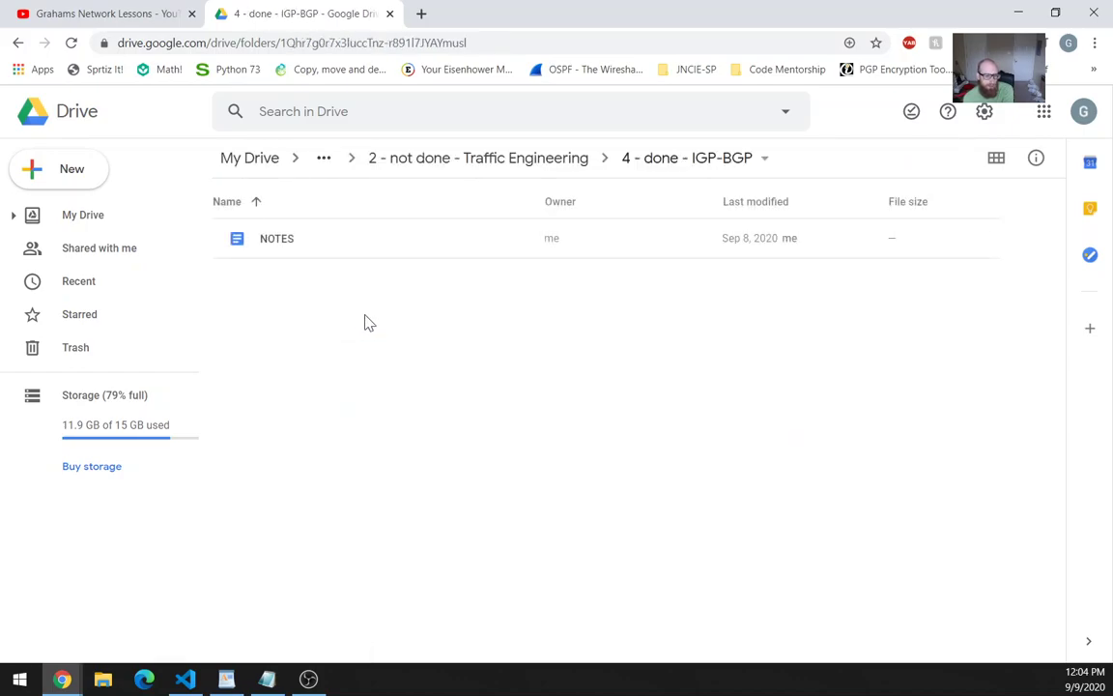
double_click(308, 249)
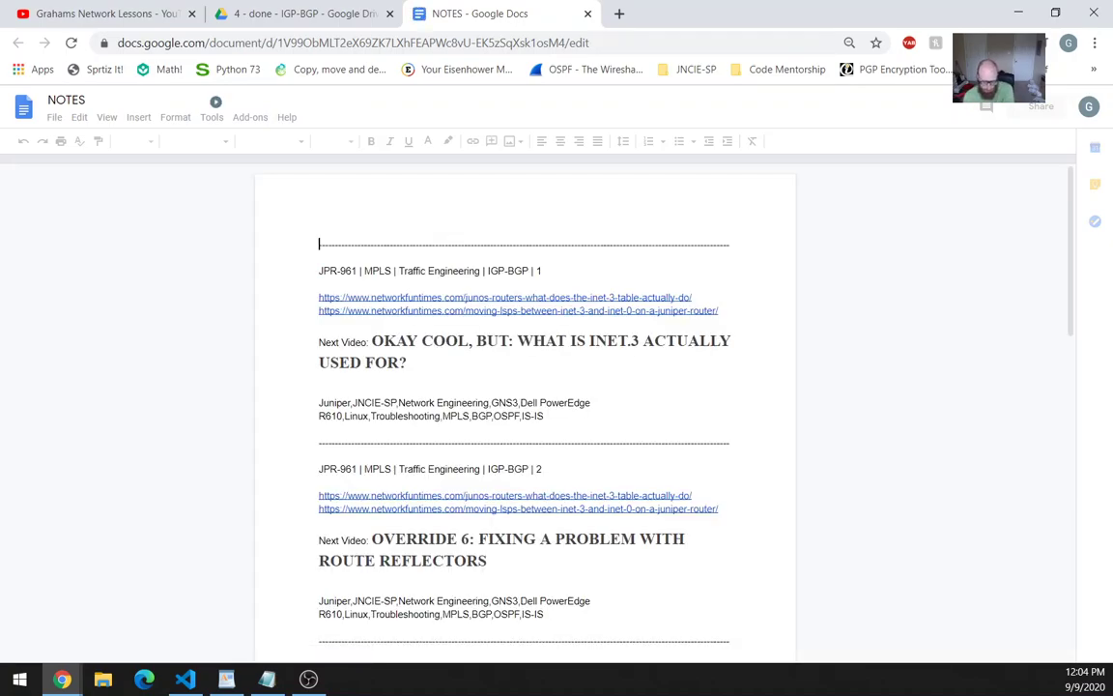
Step: Jump to the end of the IGP-BGP notes, review the entries, then show the YouTube videos tab
key("ctrl+End")
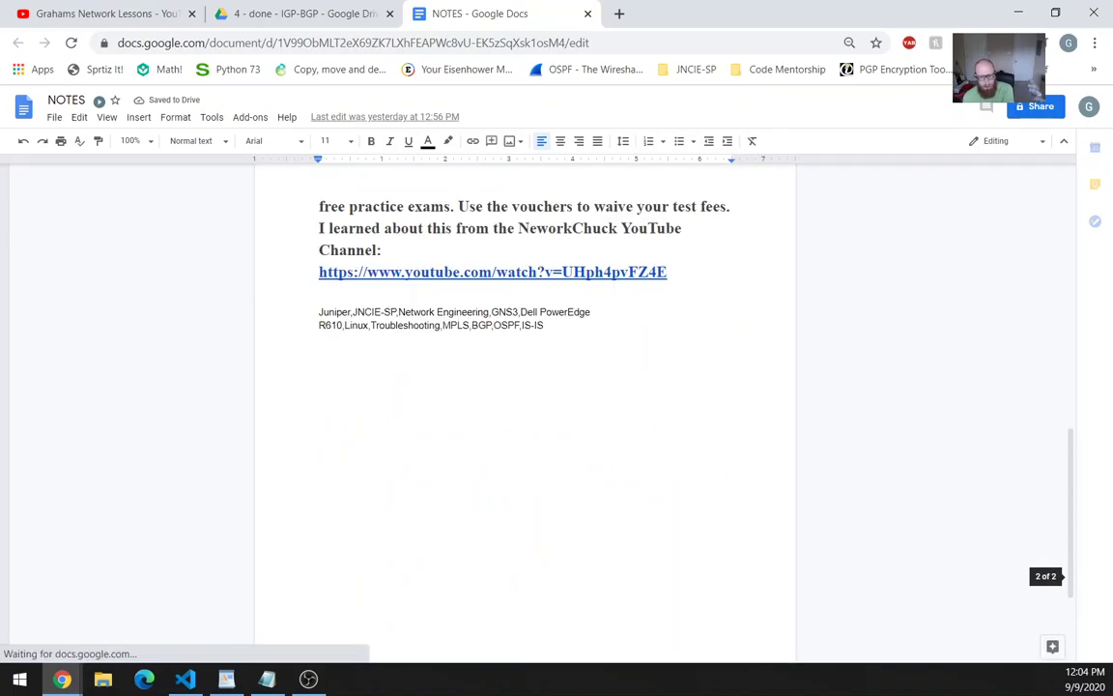
scroll(602, 467, "up", 10)
scroll(601, 467, "down", 2)
scroll(525, 406, "down", 4)
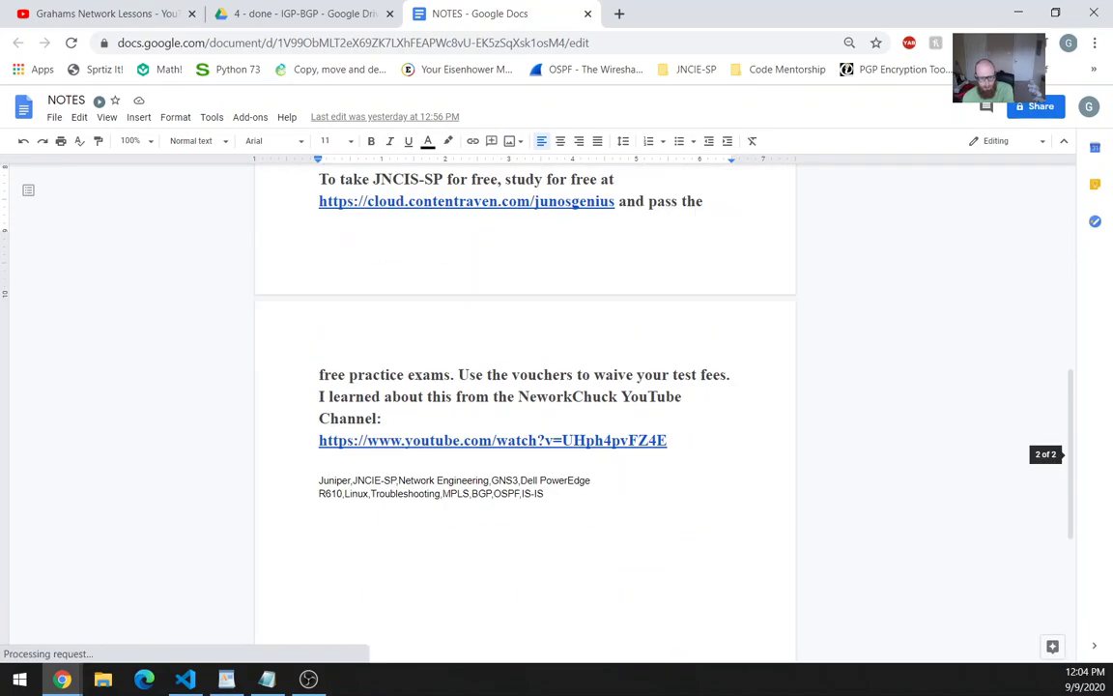
scroll(525, 406, "up", 2)
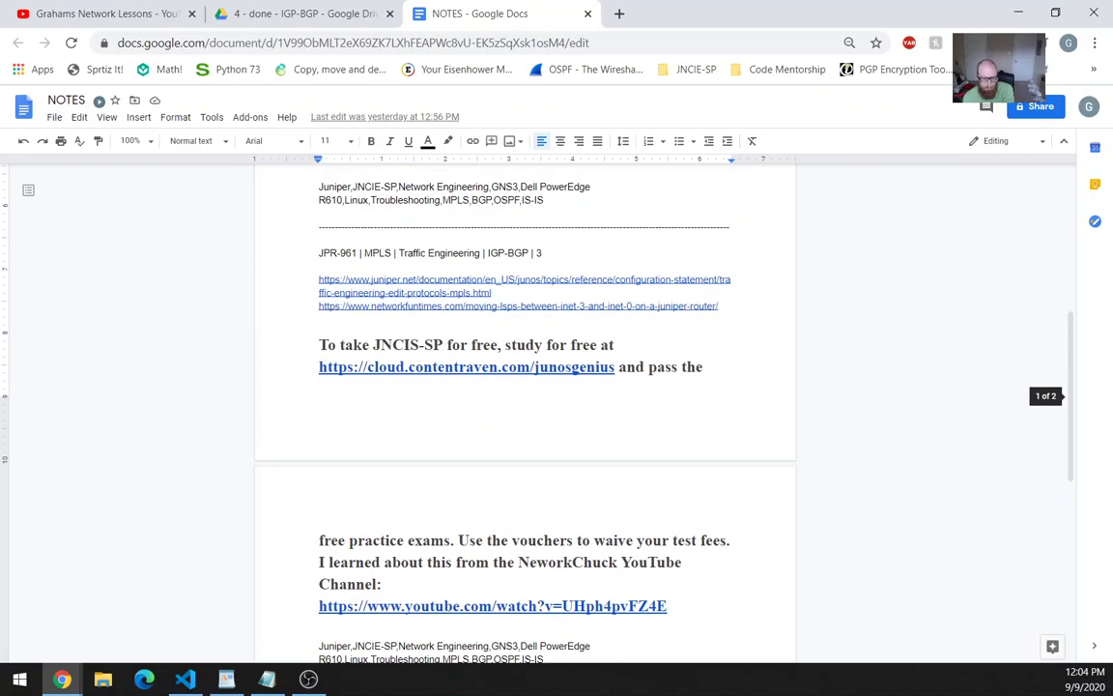
left_click(74, 17)
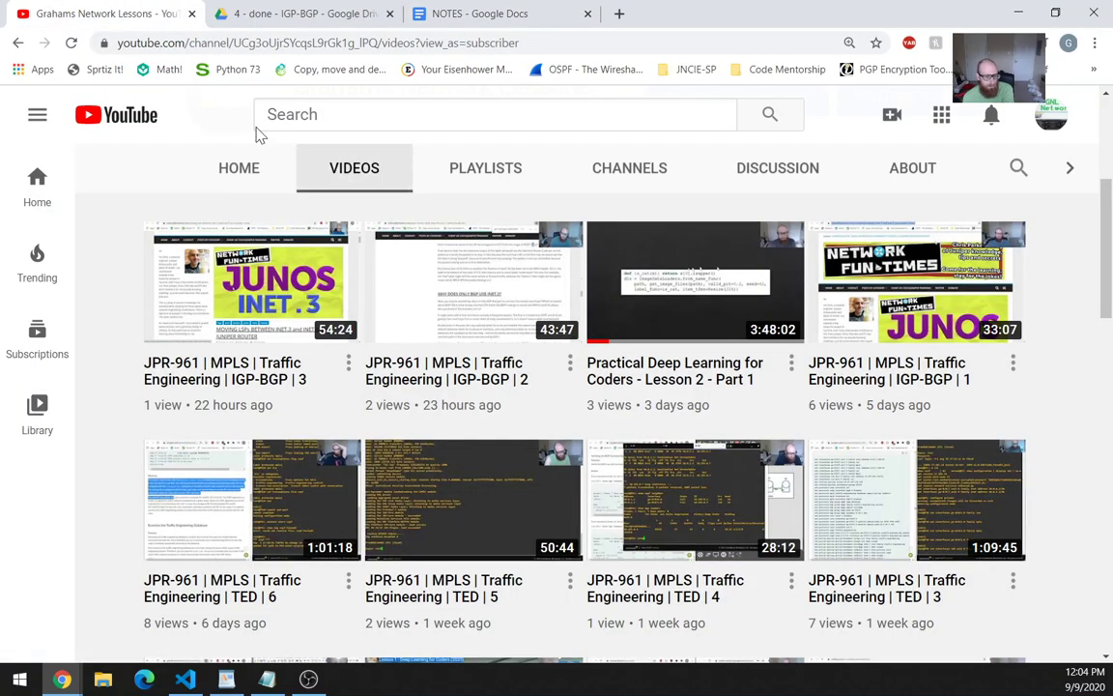
Step: Close the old NOTES and YouTube tabs and go back to the Traffic Engineering folder
middle_click(537, 20)
left_click(270, 15)
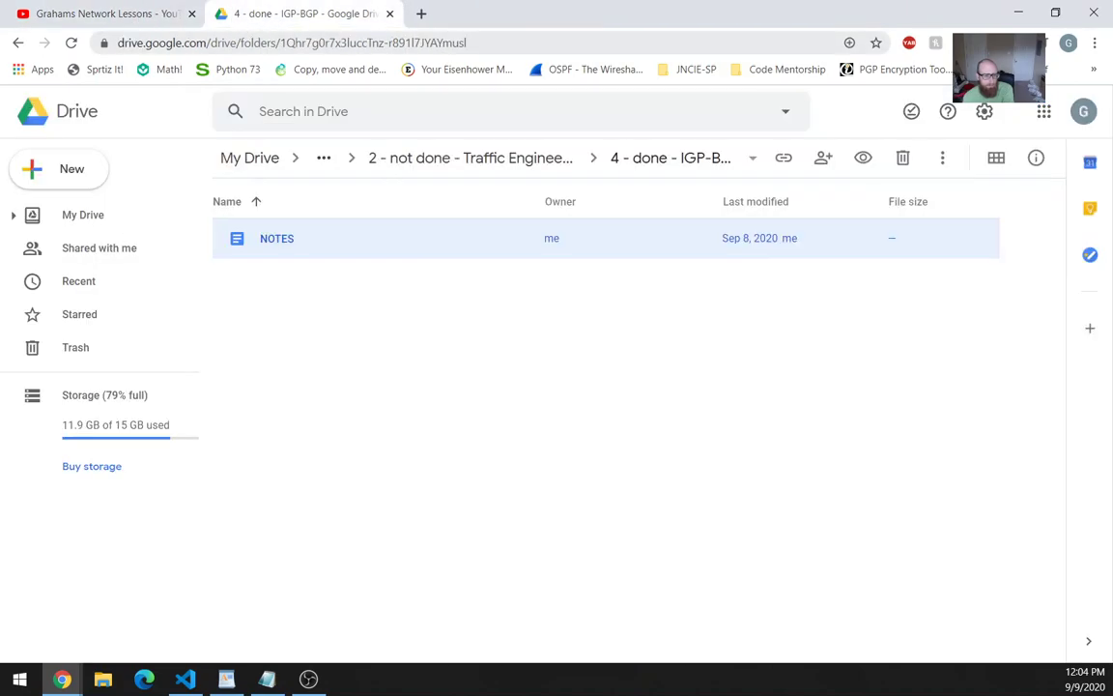
middle_click(104, 19)
left_click(18, 42)
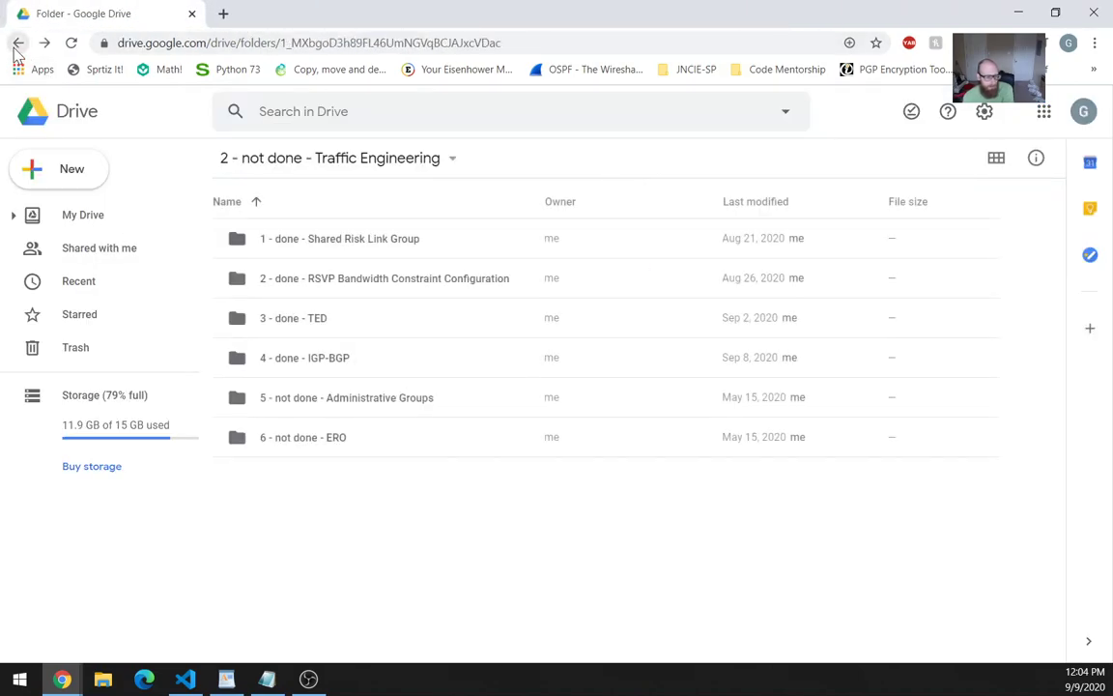
Step: Create a blank Google Doc inside the 5 - not done - Administrative Groups folder
double_click(334, 405)
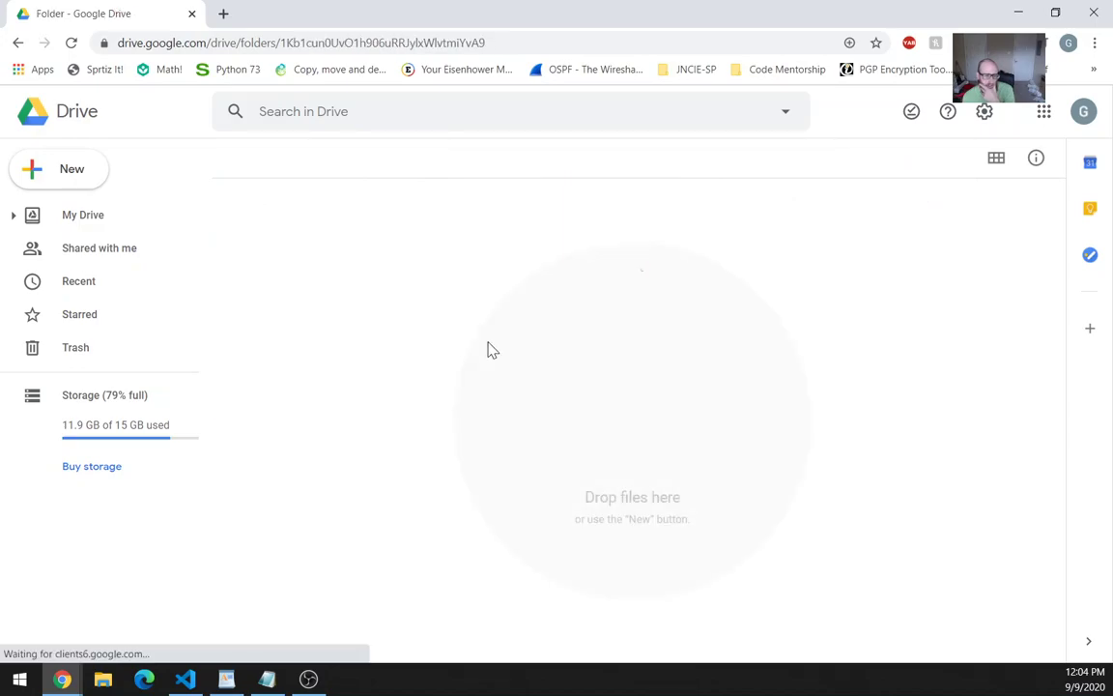
left_click(28, 179)
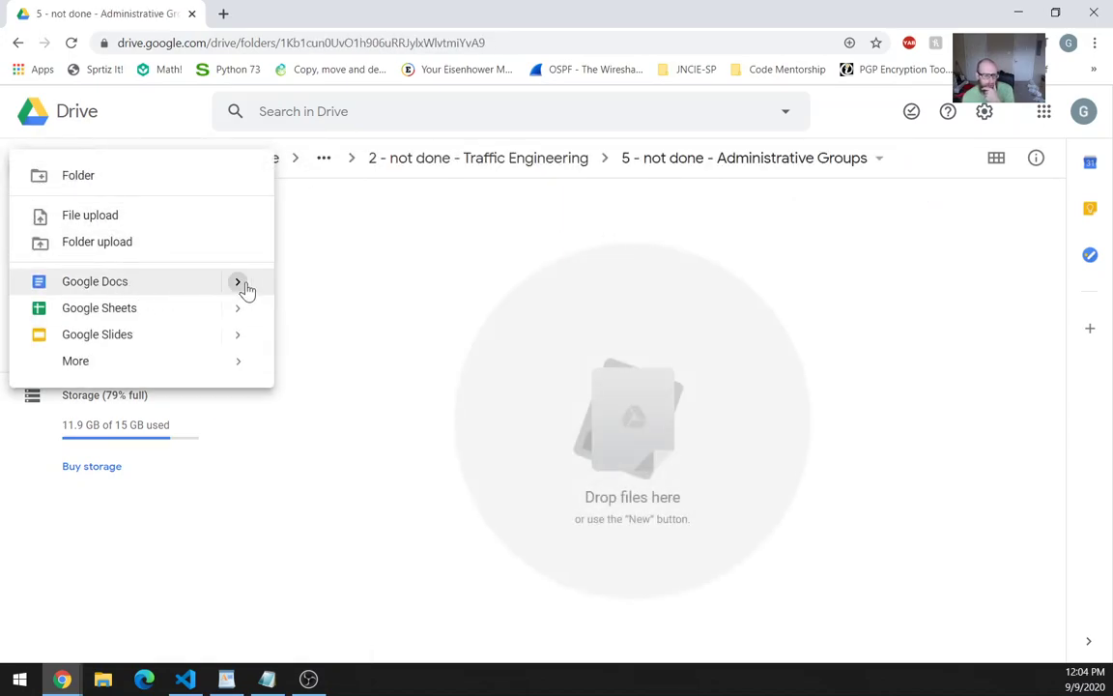
mouse_move(241, 292)
left_click(307, 302)
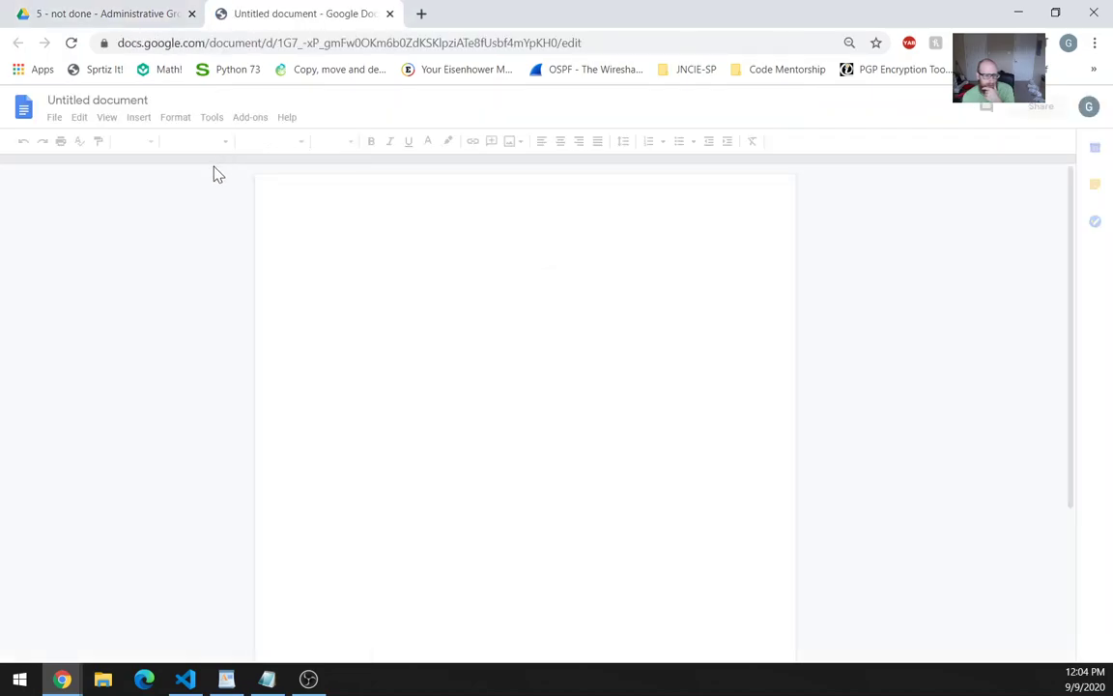
Step: Title the untitled document 'NOTES', then return to the Administrative Groups folder tab
left_click(112, 102)
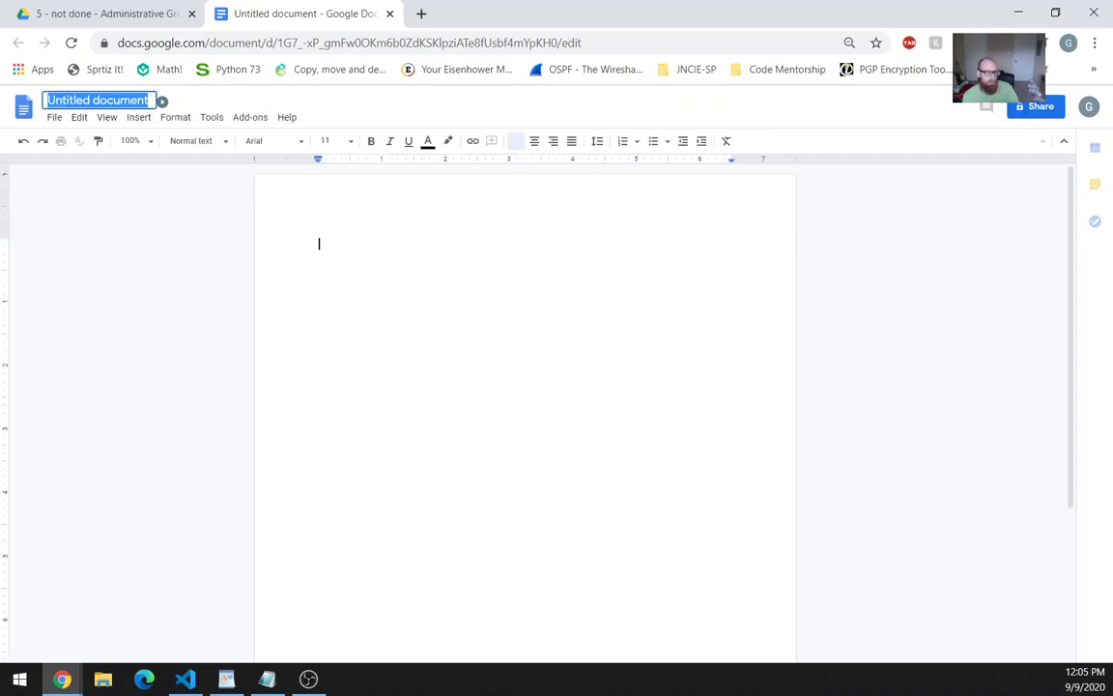
type("JNCIE")
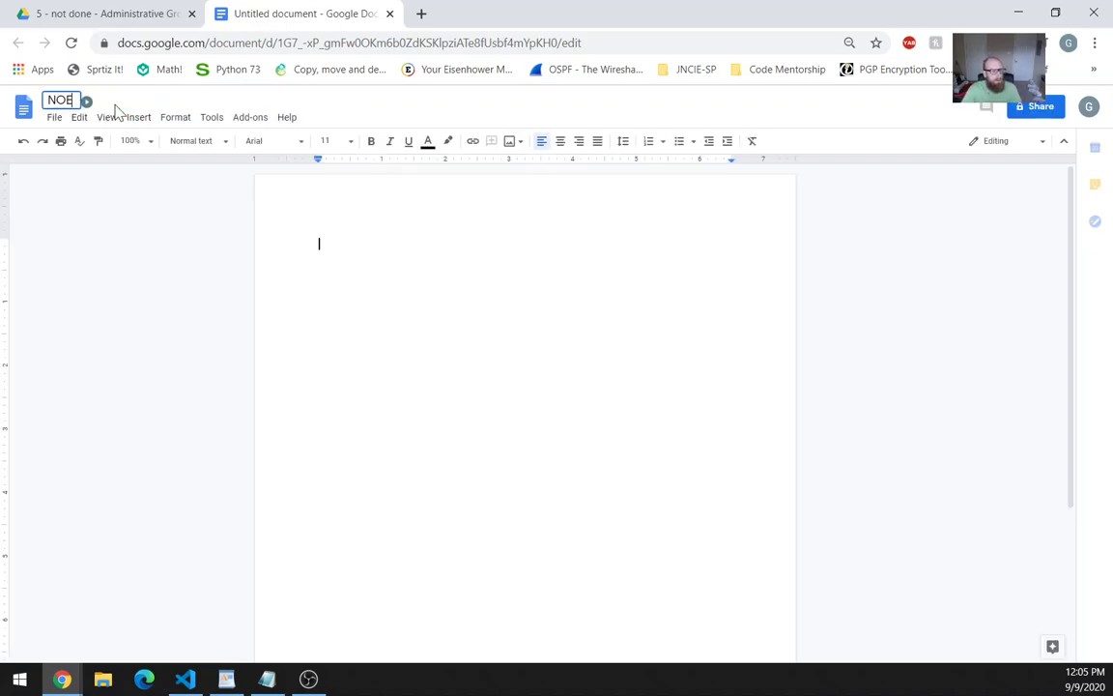
key("BackSpace")
key("BackSpace")
key("BackSpace")
key("BackSpace")
key("BackSpace")
type("NOTES")
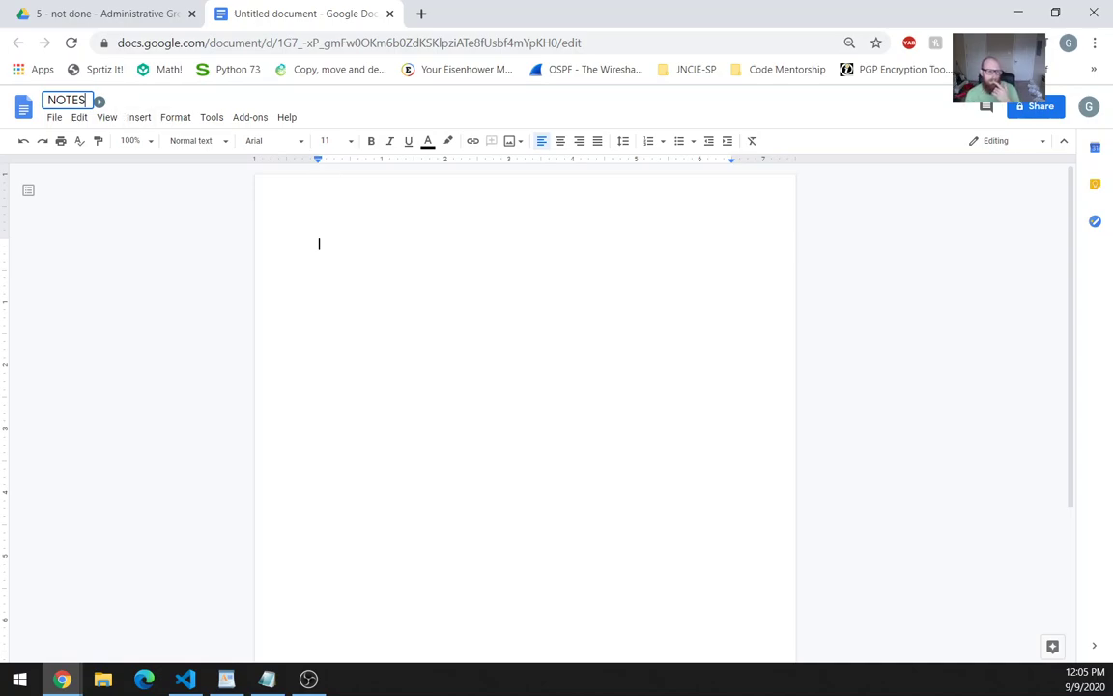
key("Return")
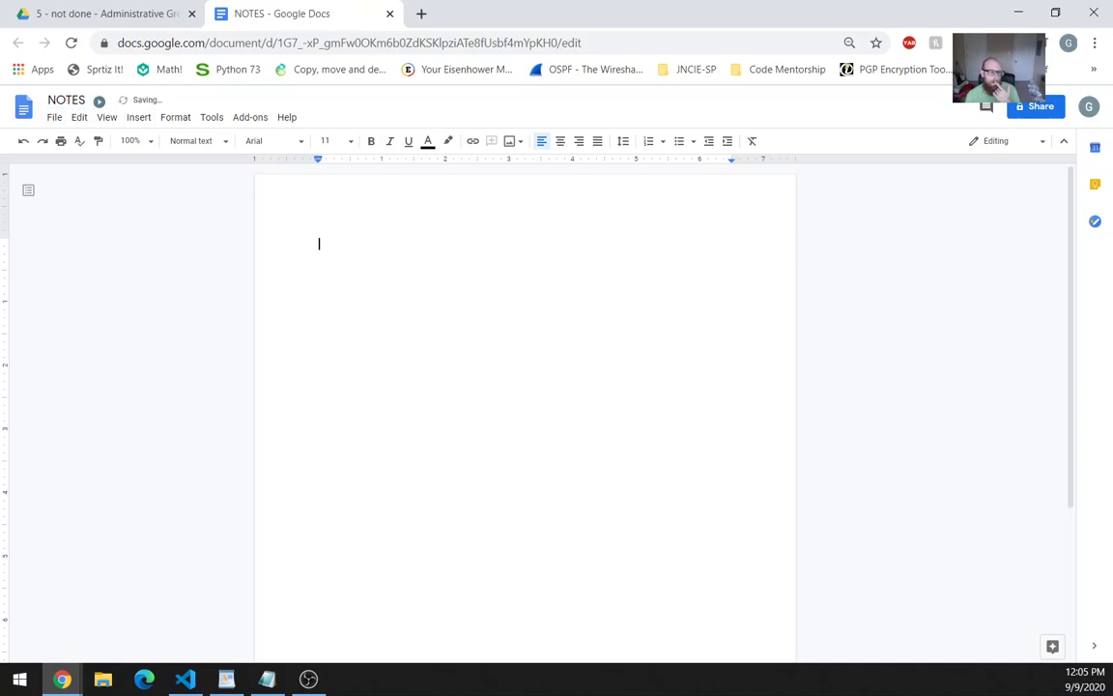
left_click(106, 12)
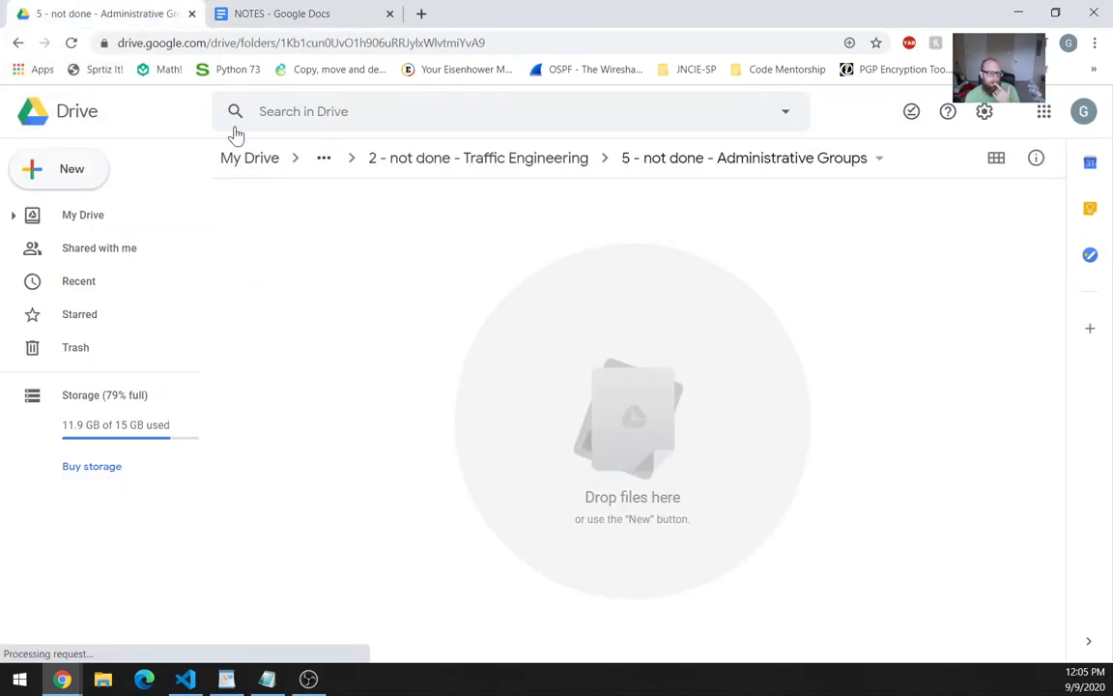
Step: Open the old NOTES document in the 4 - done - IGP-BGP folder
left_click(18, 43)
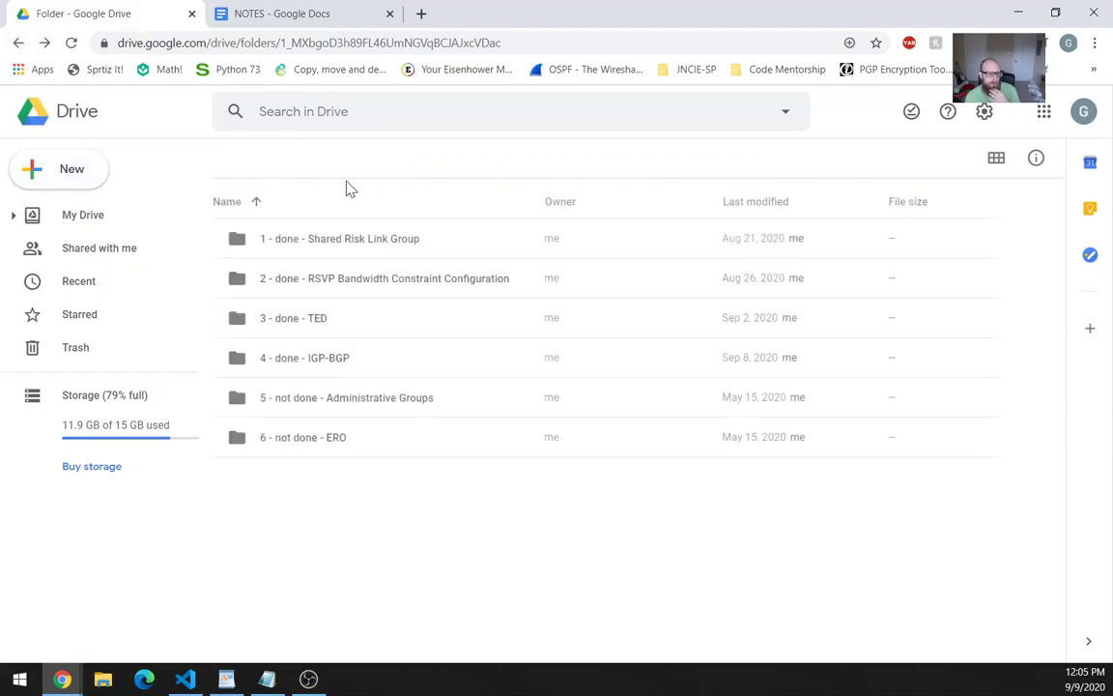
left_click(300, 373)
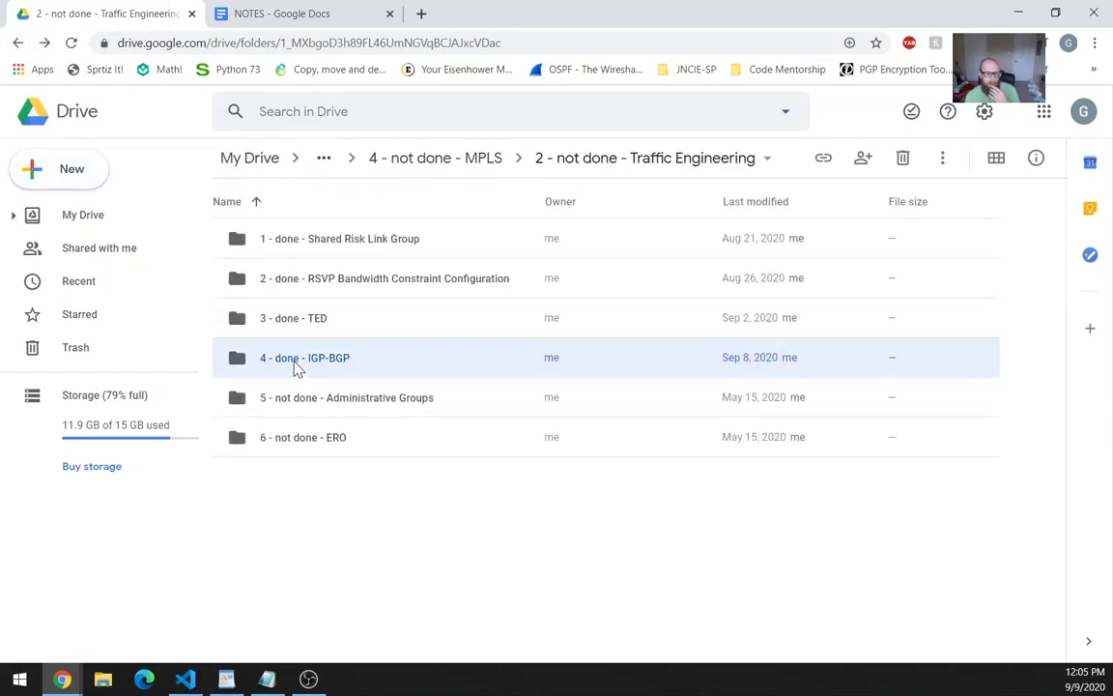
double_click(354, 365)
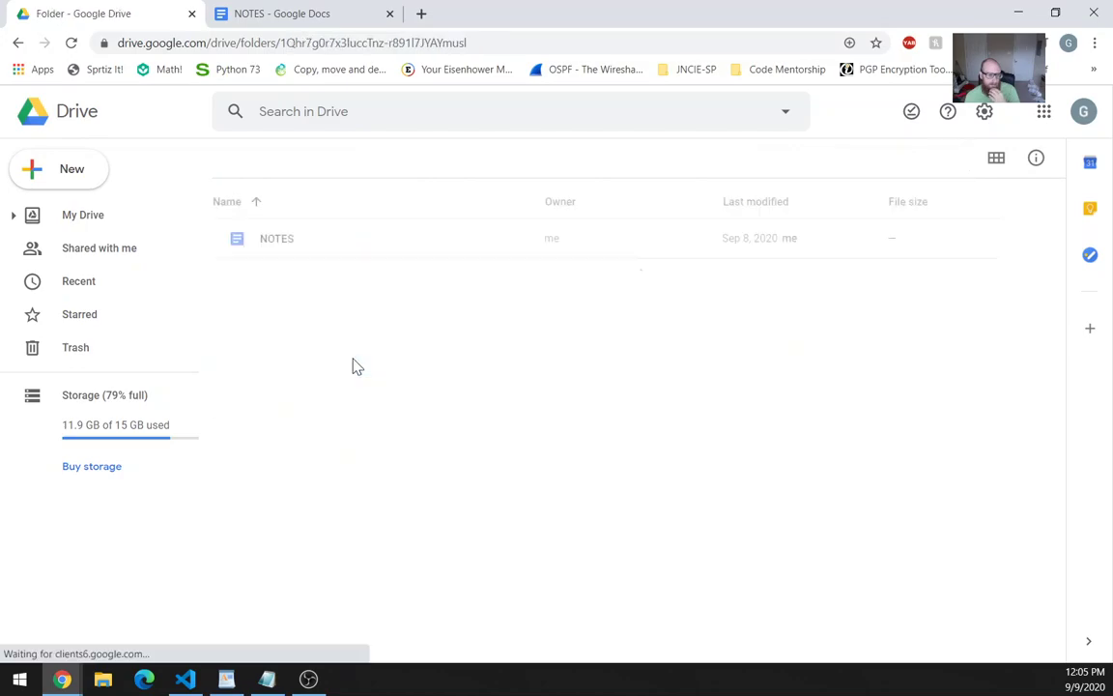
double_click(288, 244)
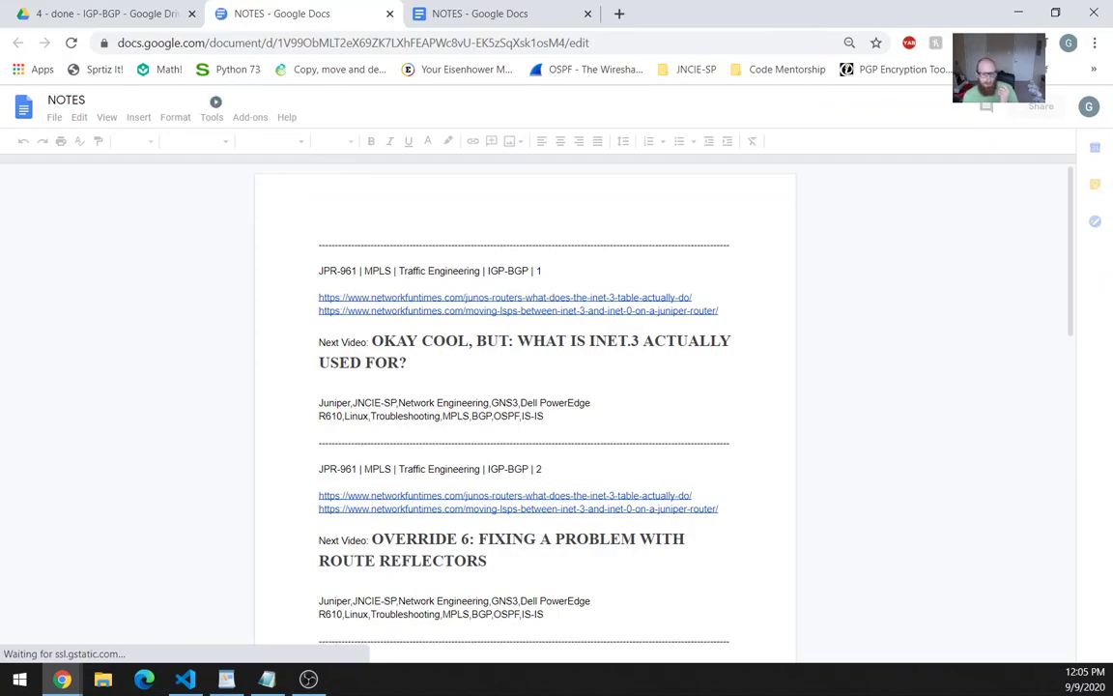
Step: Paste the first IGP-BGP entry into the new NOTES doc and close the old notes
left_click_drag(546, 416, 314, 242)
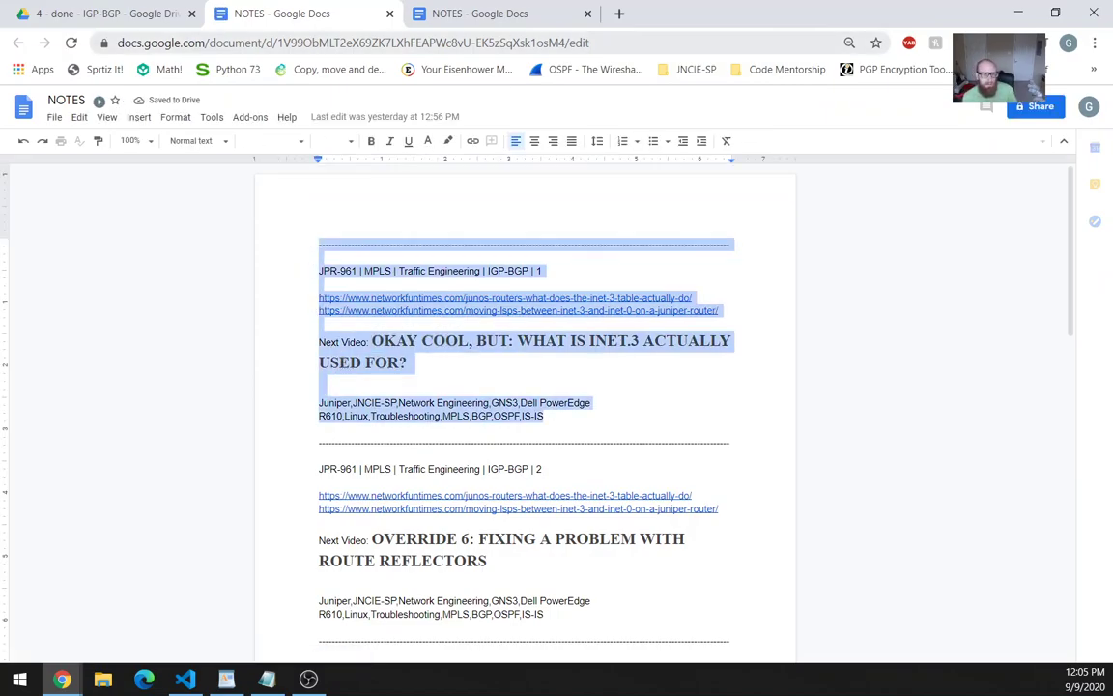
left_click(492, 13)
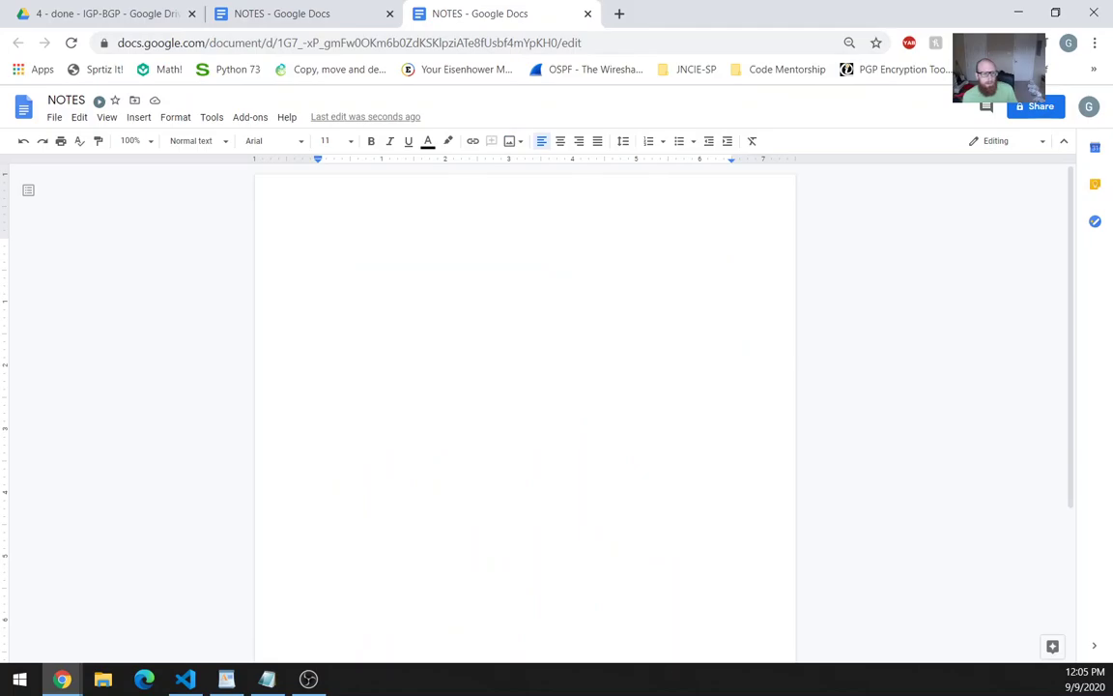
key("ctrl+v")
middle_click(329, 19)
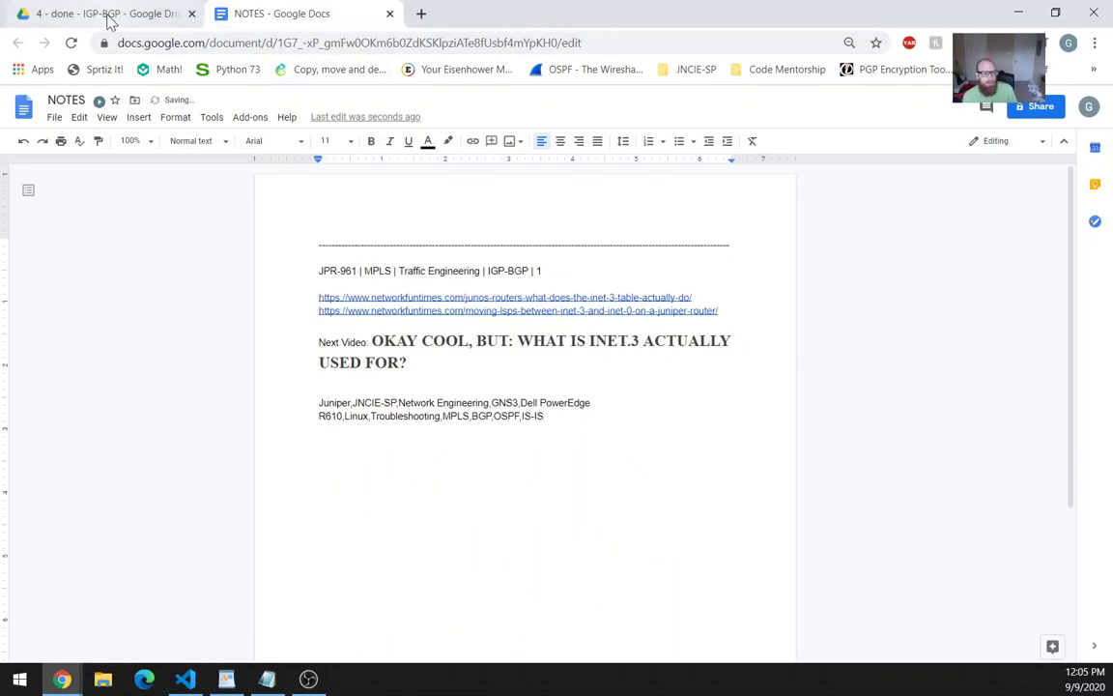
left_click(109, 15)
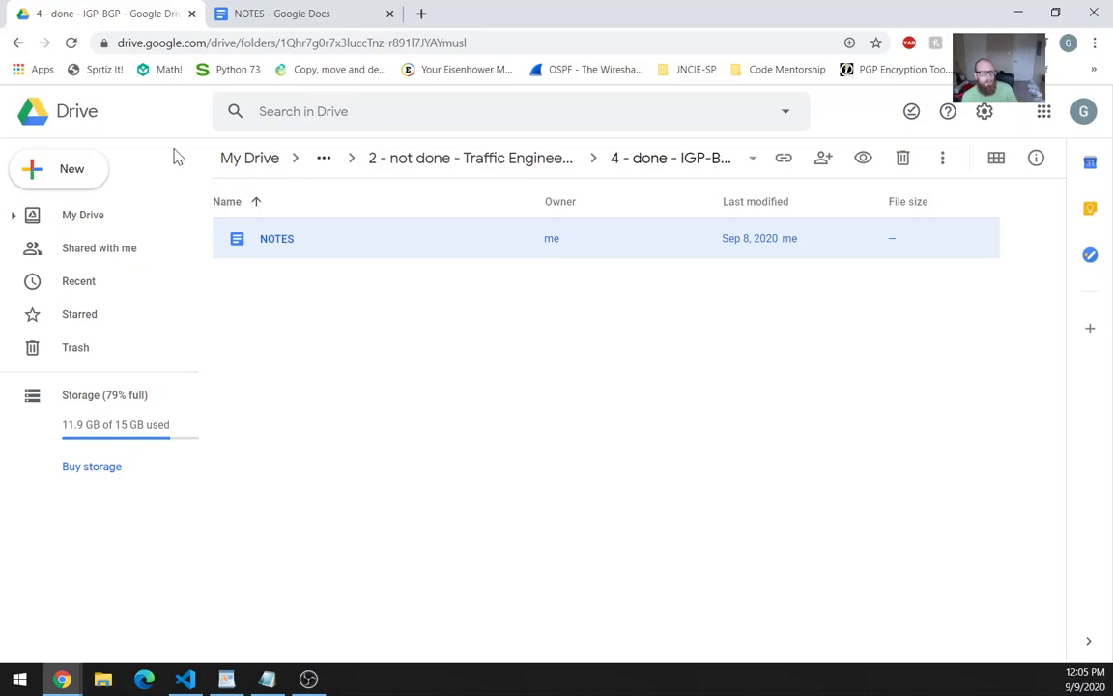
Step: Select 'Administrative Groups' in the folder's rename box, then return to the new NOTES document
left_click(18, 42)
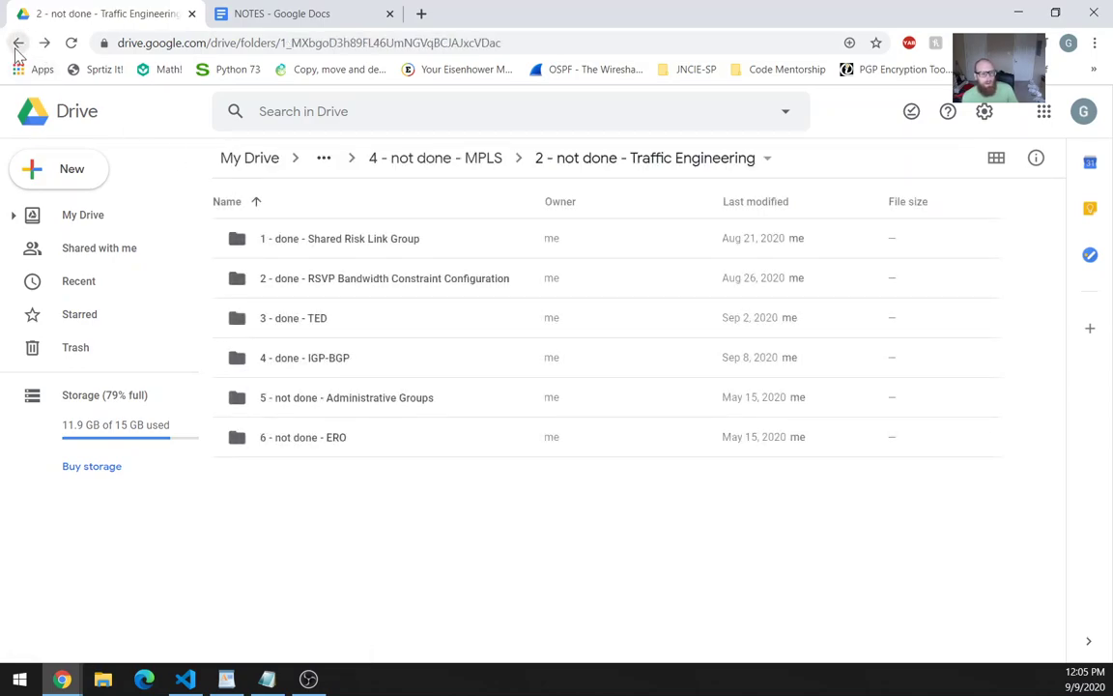
left_click(354, 415)
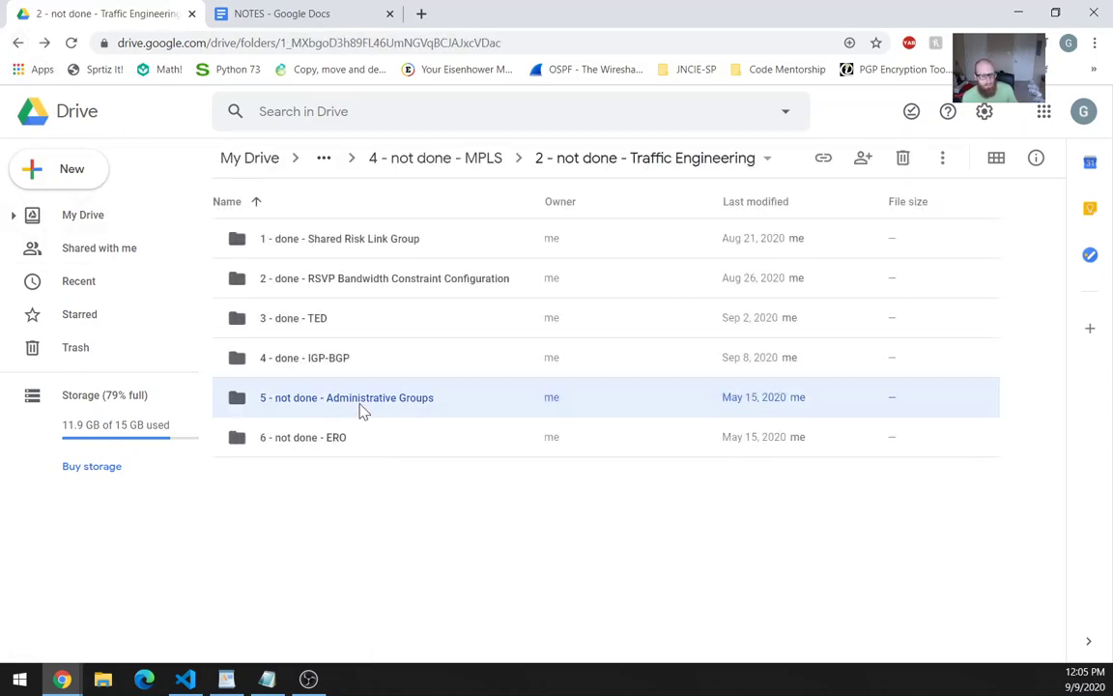
right_click(360, 411)
left_click(423, 473)
left_click(561, 371)
left_click_drag(488, 371, 597, 371)
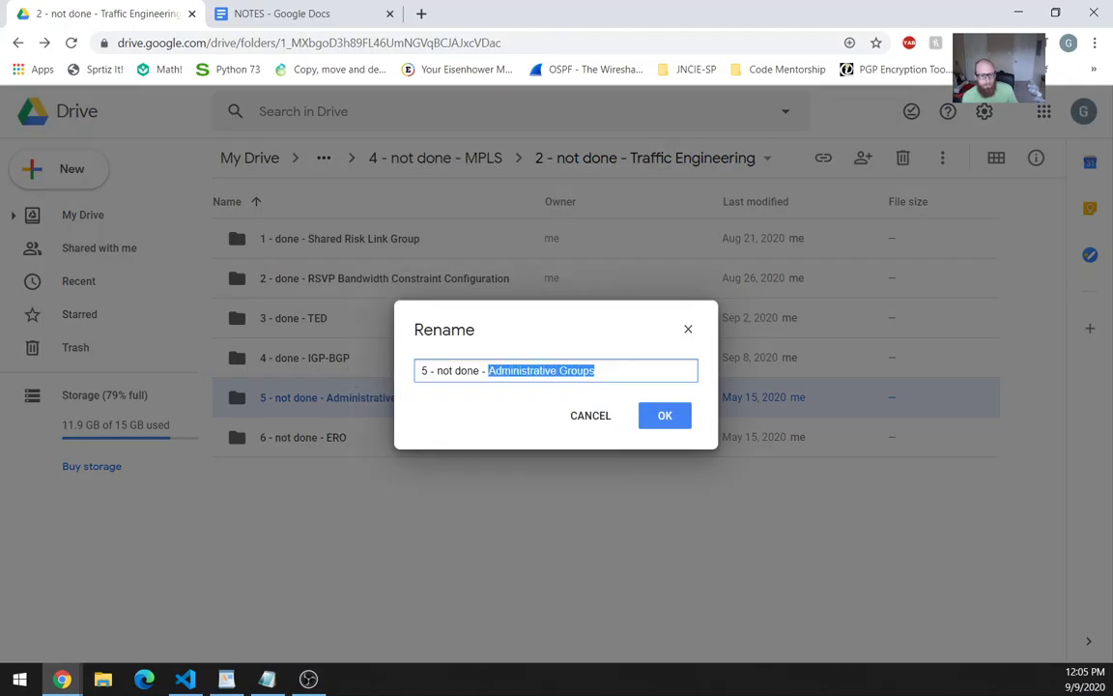
left_click(309, 12)
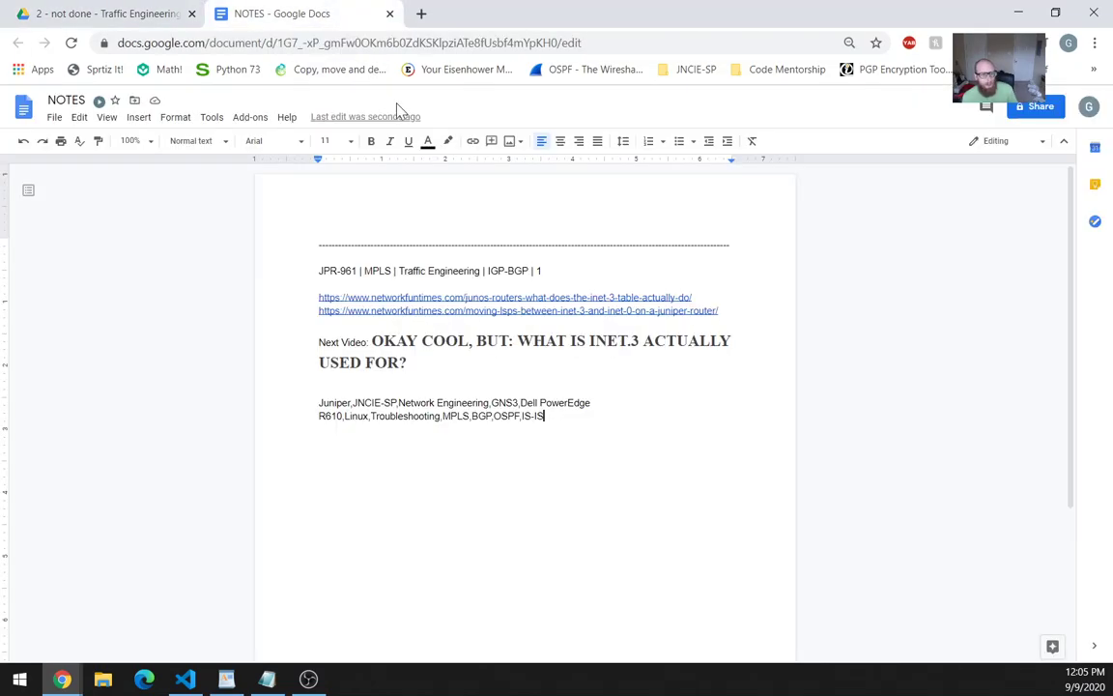
Step: Replace the heading's '| IGP-BGP' topic with '| Administrative Groups'
left_click_drag(319, 271, 483, 271)
left_click(530, 270)
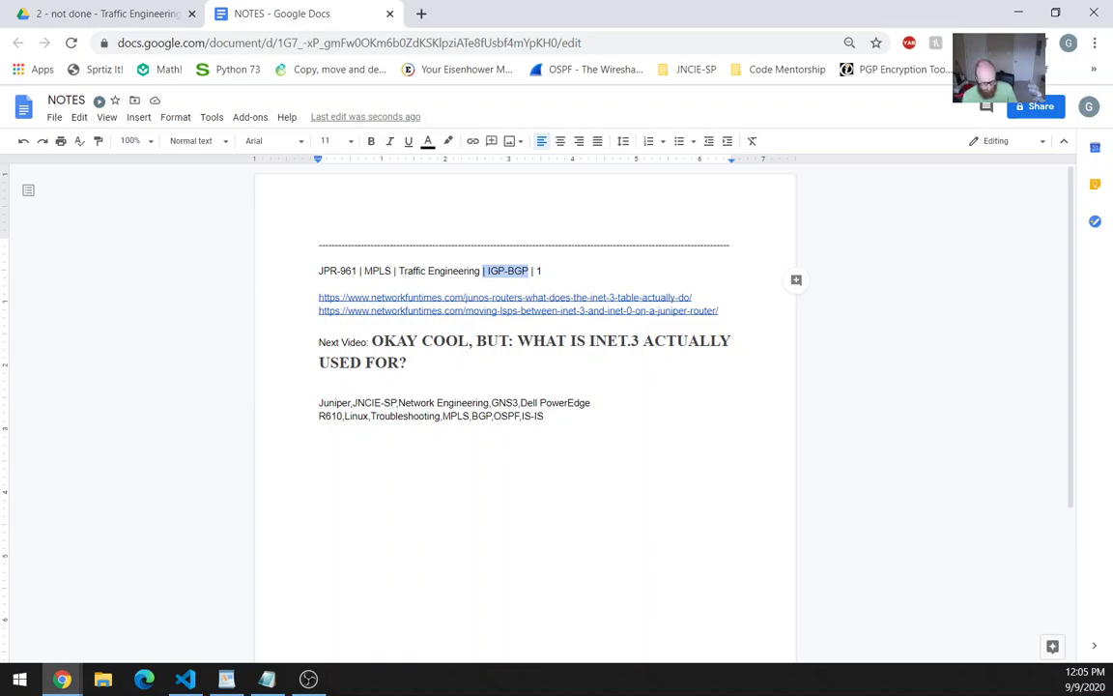
key("BackSpace")
type("|")
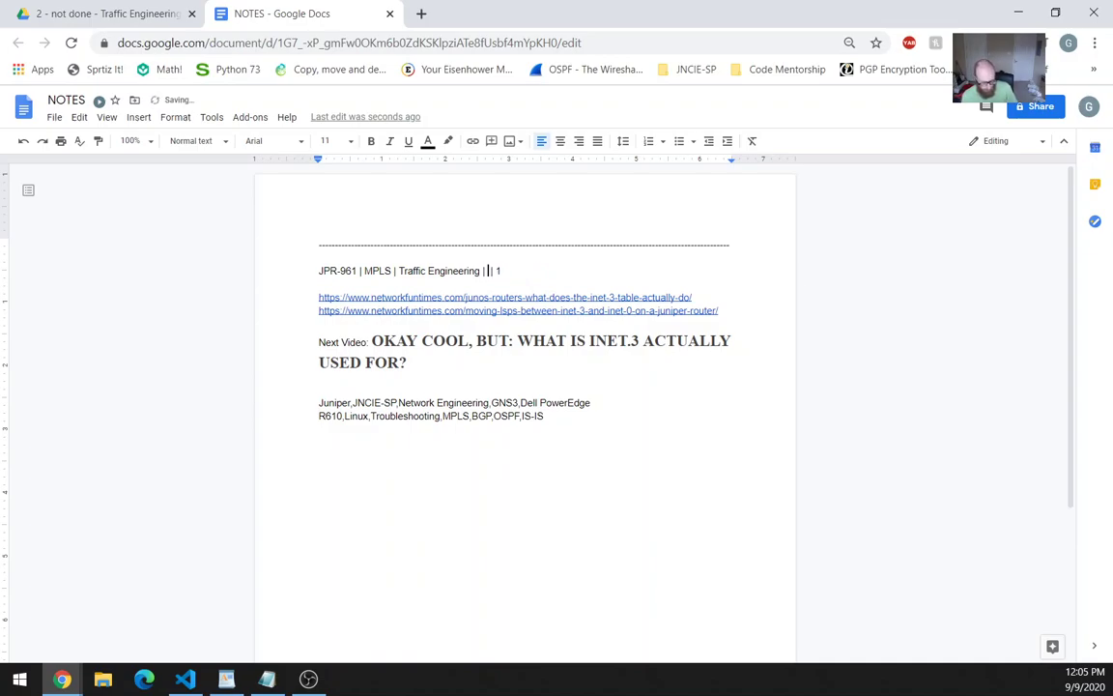
type(" Administrative Groups")
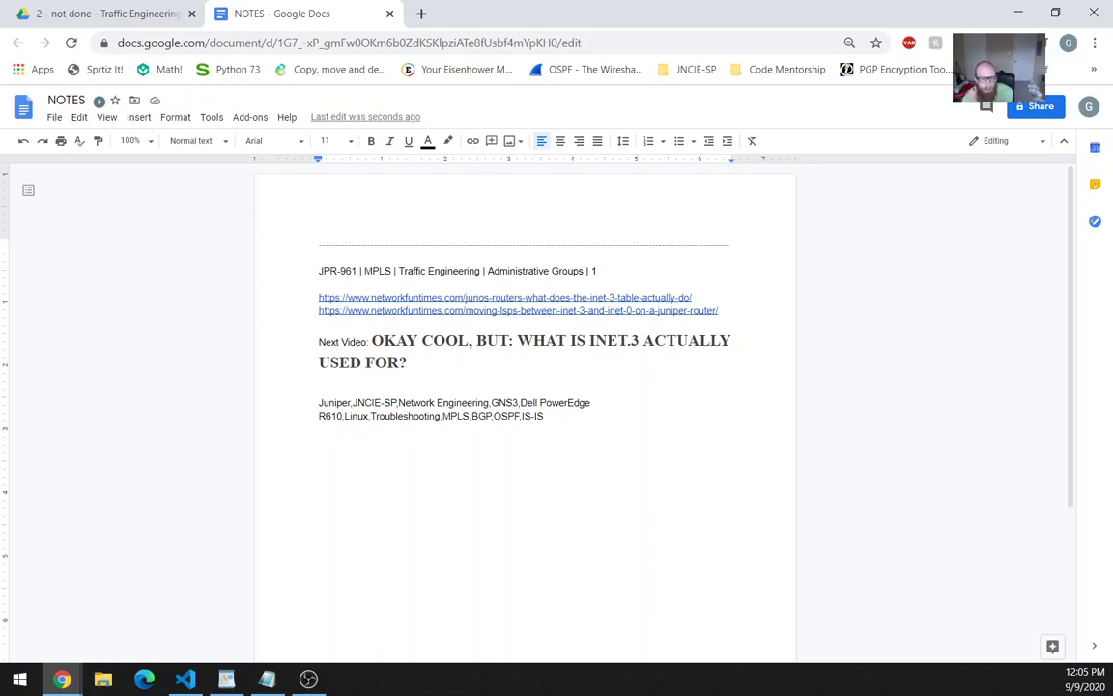
Step: Delete the two inet.3 links and the Next Video heading under the title
left_click_drag(407, 362, 319, 295)
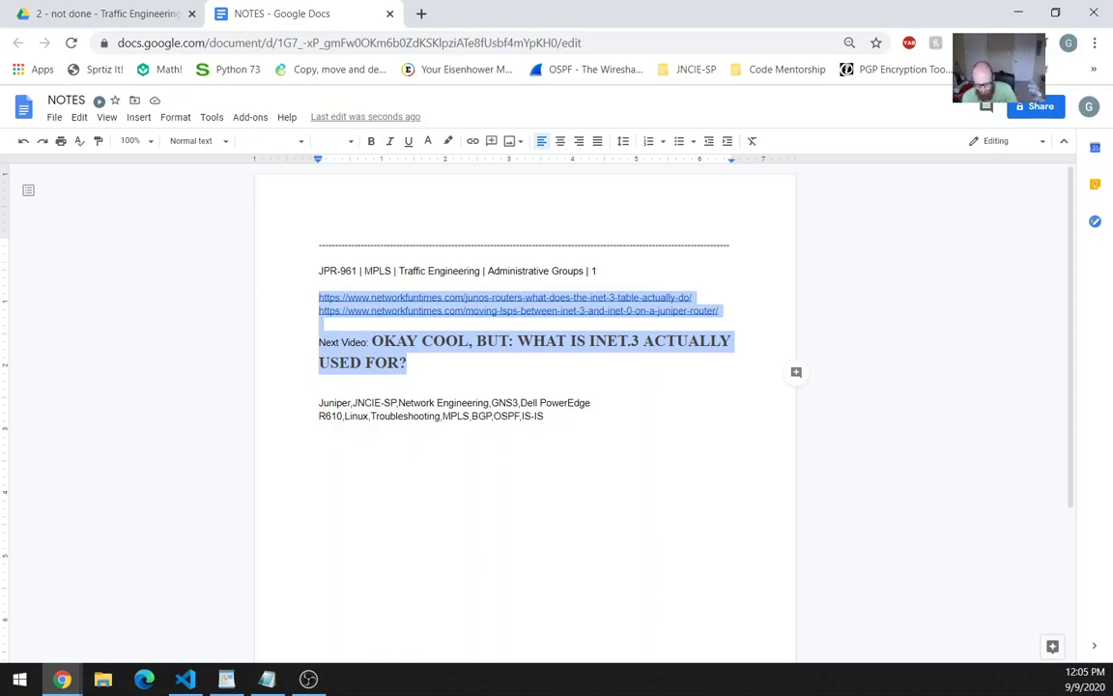
key("BackSpace")
key("BackSpace")
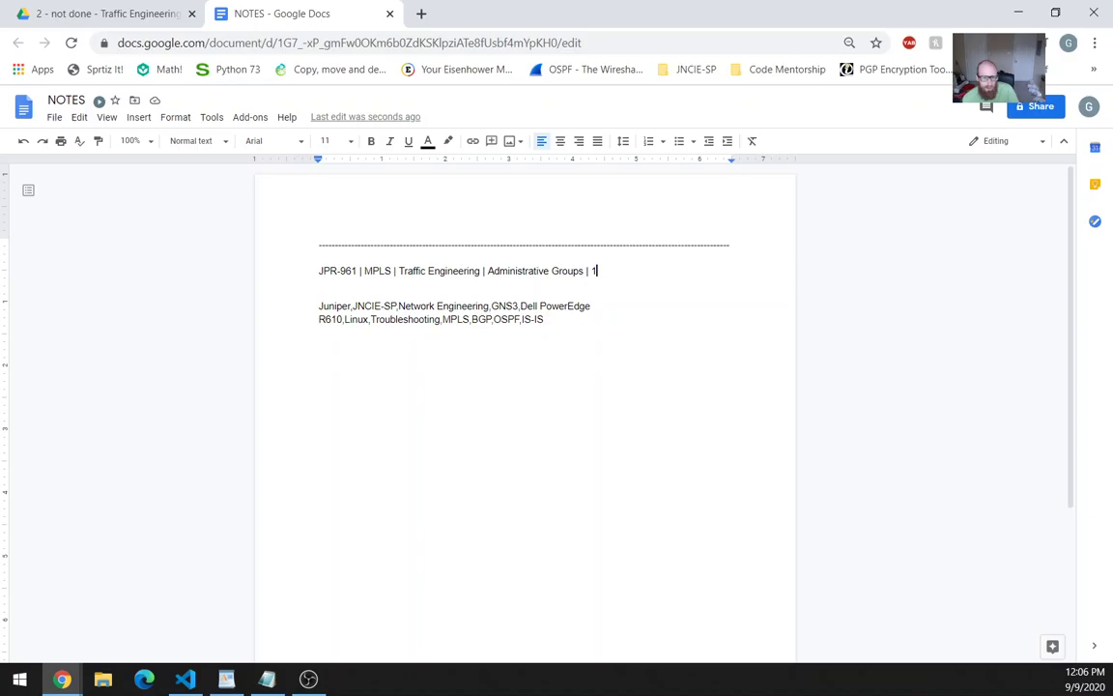
left_click(489, 286)
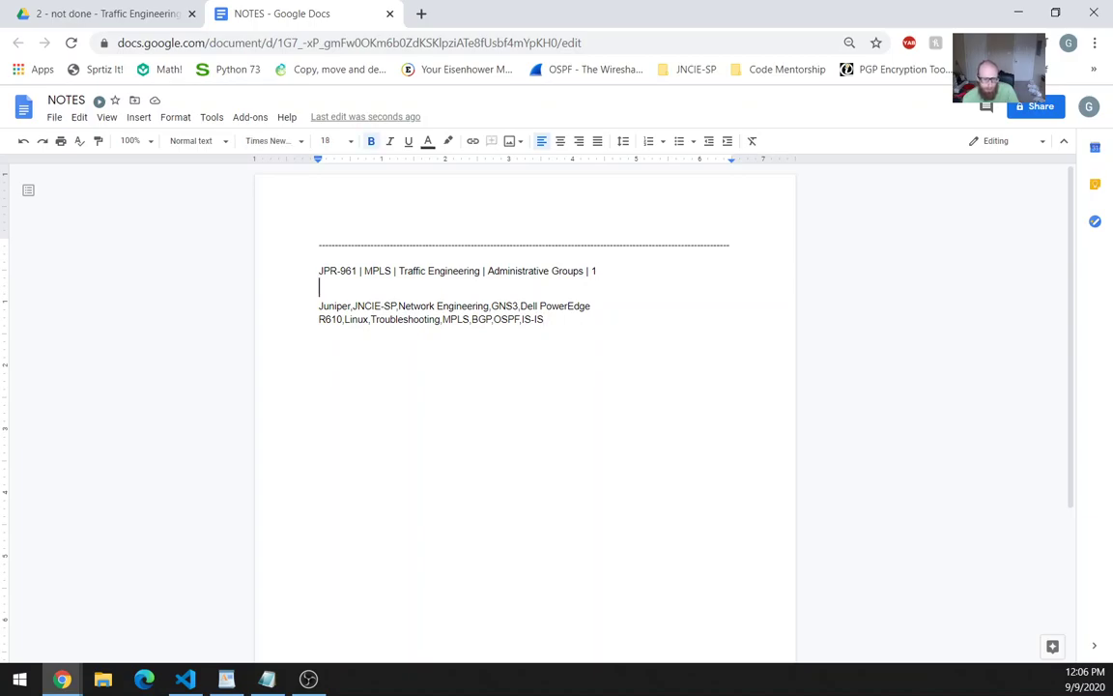
Step: Insert blank lines under the title and clear their formatting to plain text
key("Return")
key("Return")
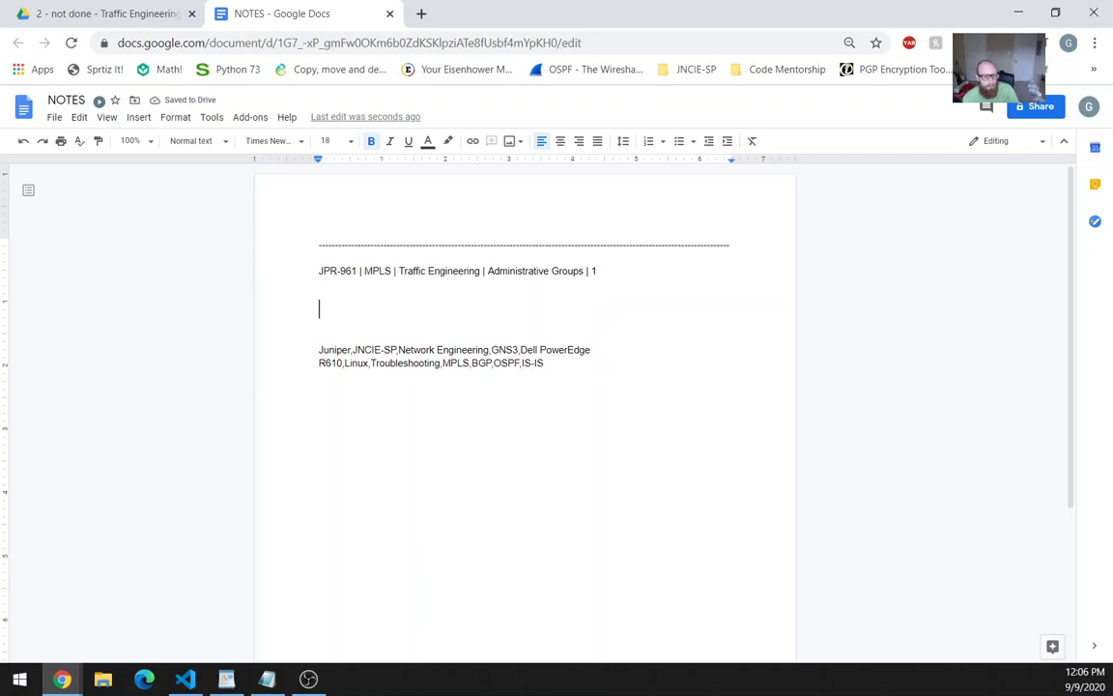
right_click(366, 309)
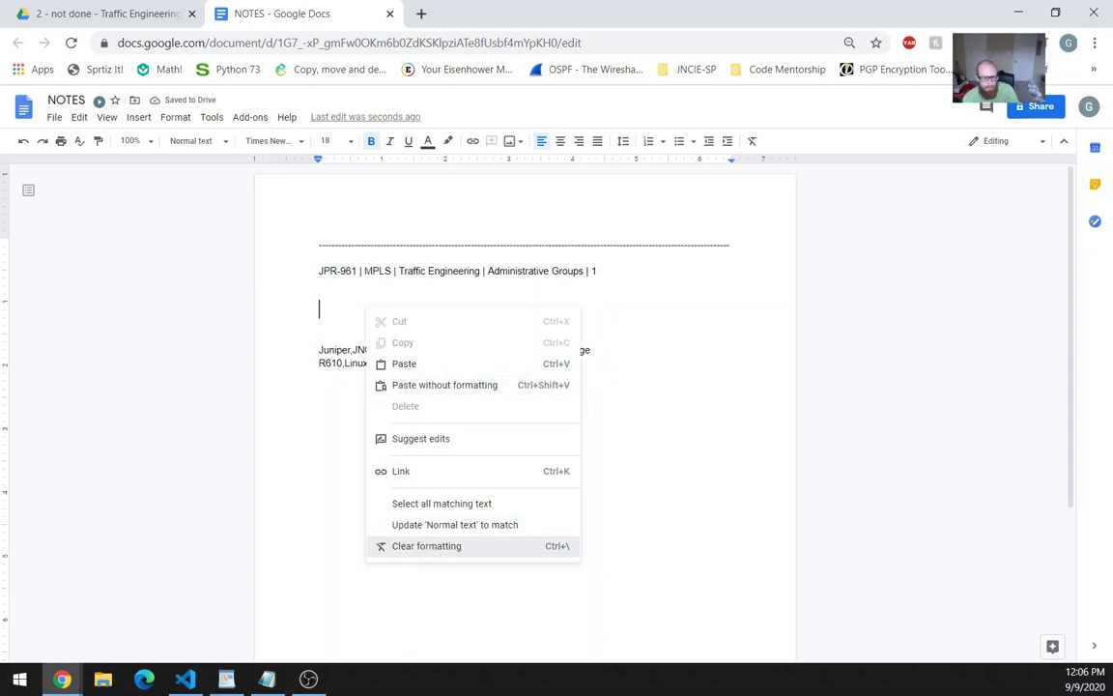
left_click(437, 544)
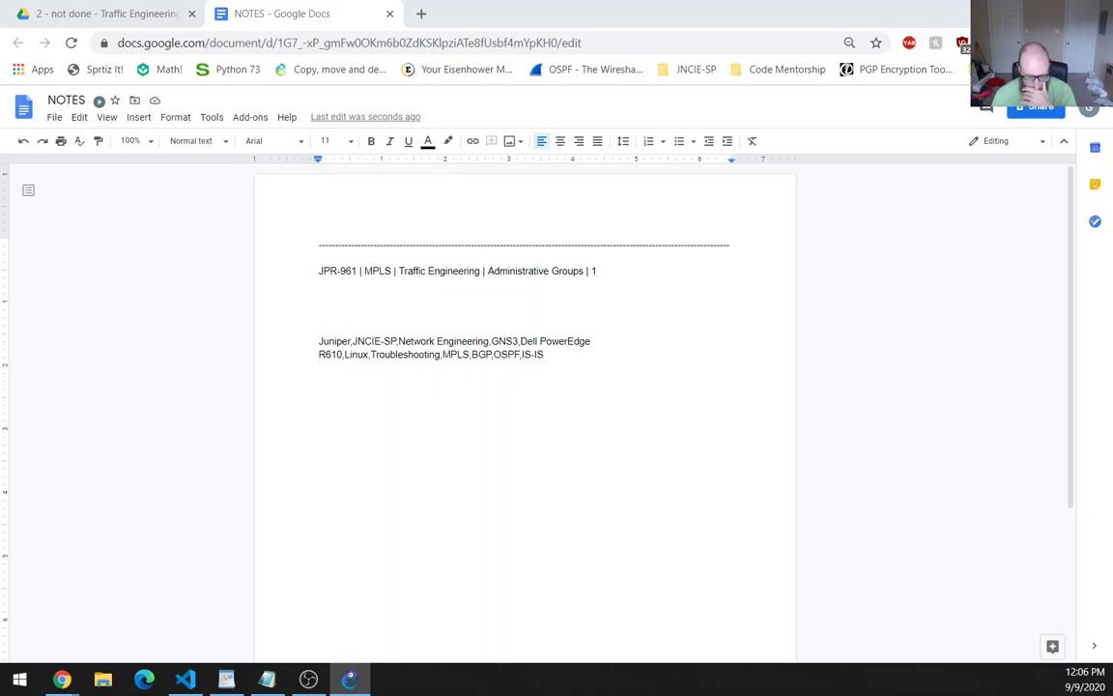
Step: Switch to GNS3 and pan the JNCIE-SP topology canvas to bring PE1 into view
key("alt+Tab")
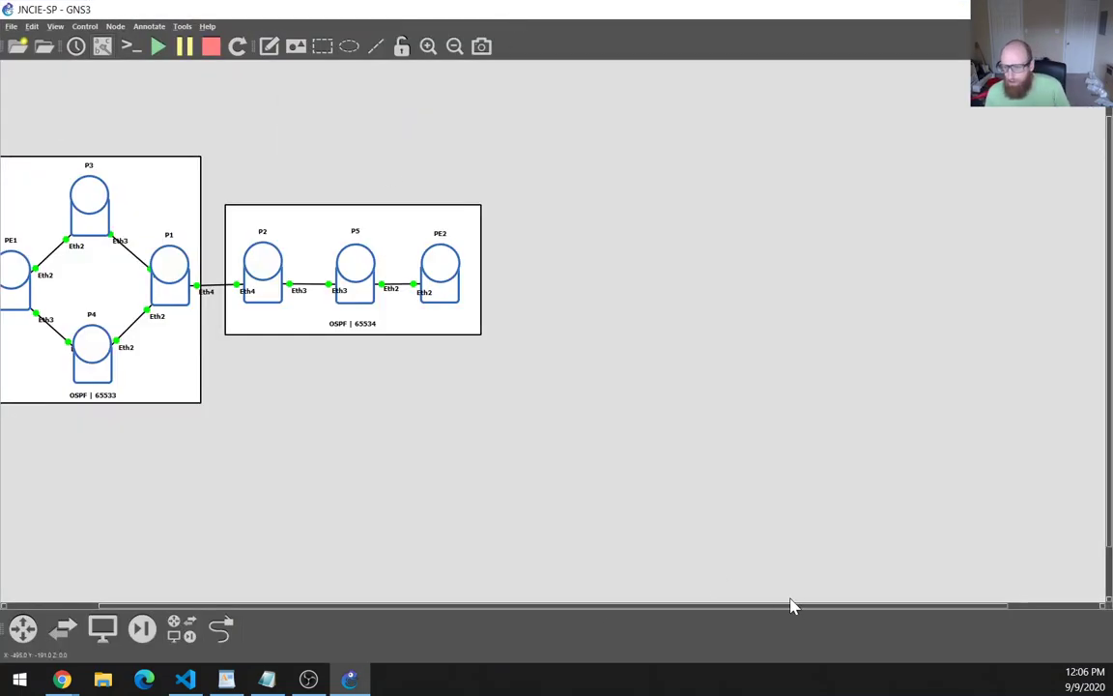
left_click_drag(796, 605, 622, 593)
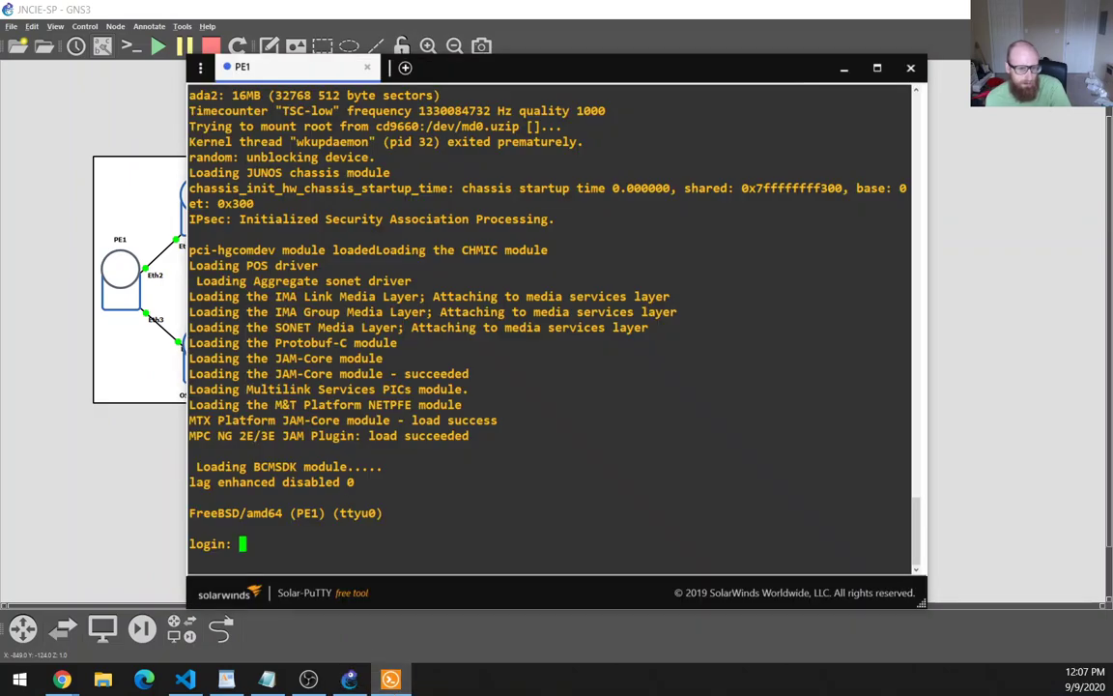
Step: Log in to PE1 as root with its password and enter the Junos CLI with cli
type("root")
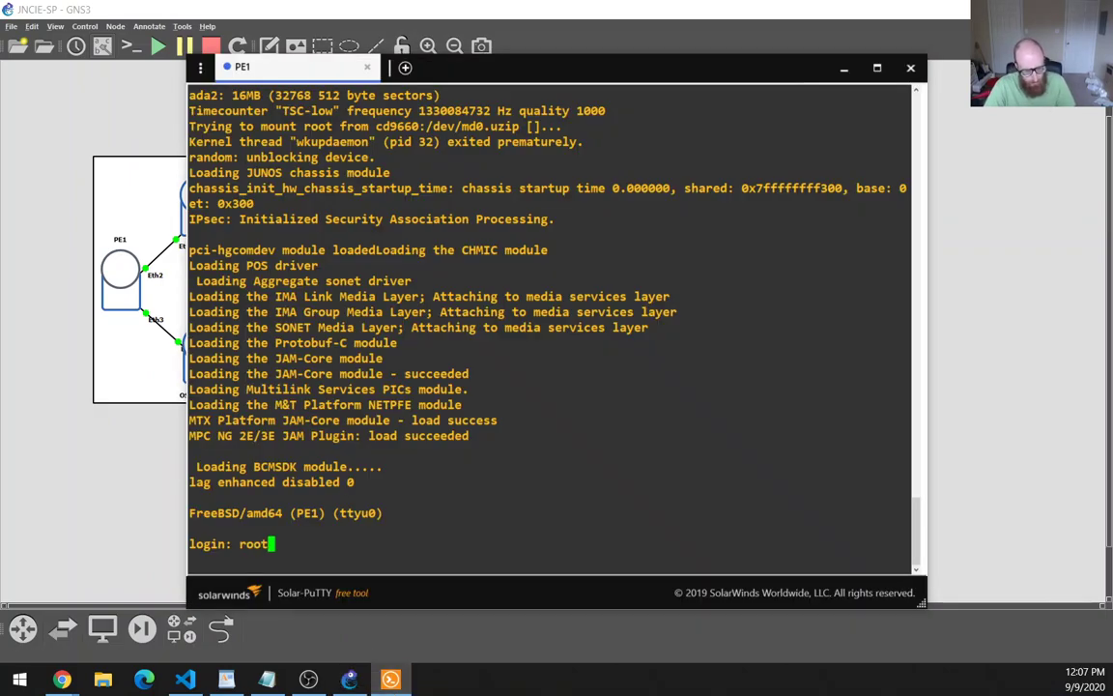
key("Return")
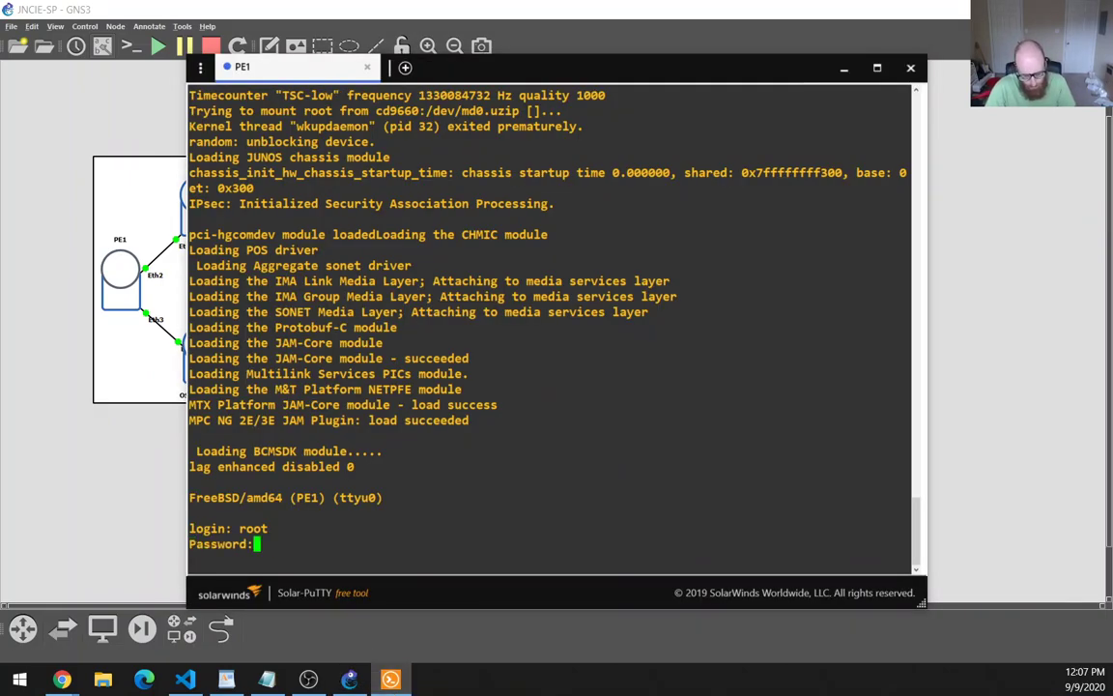
key("Return")
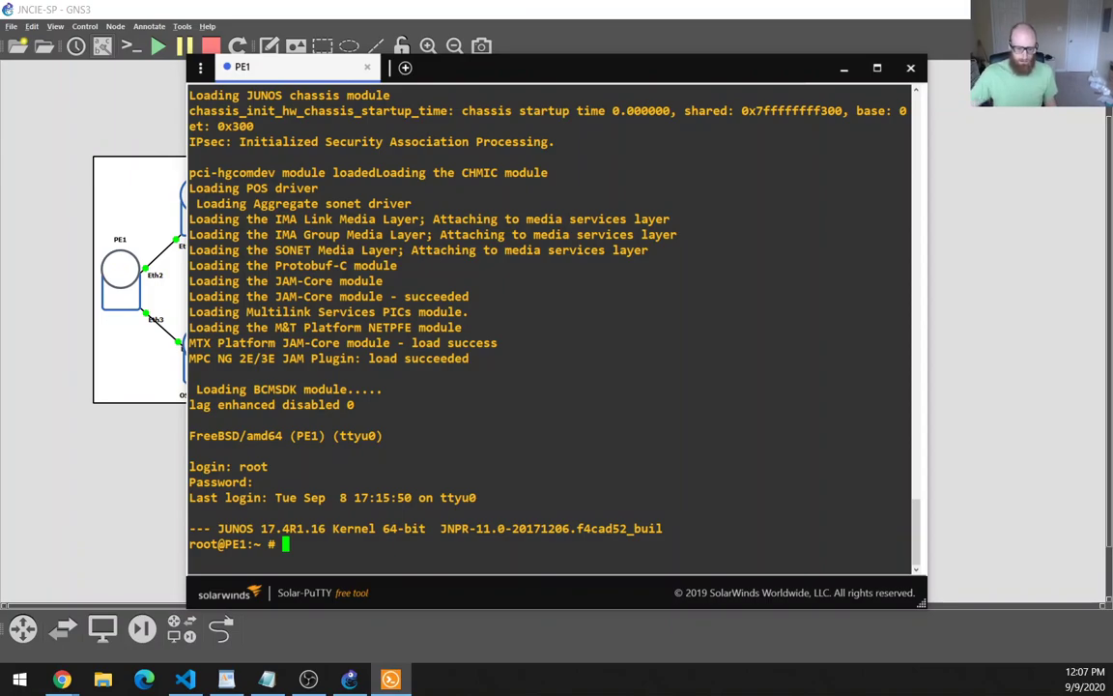
type("cli")
key("Return")
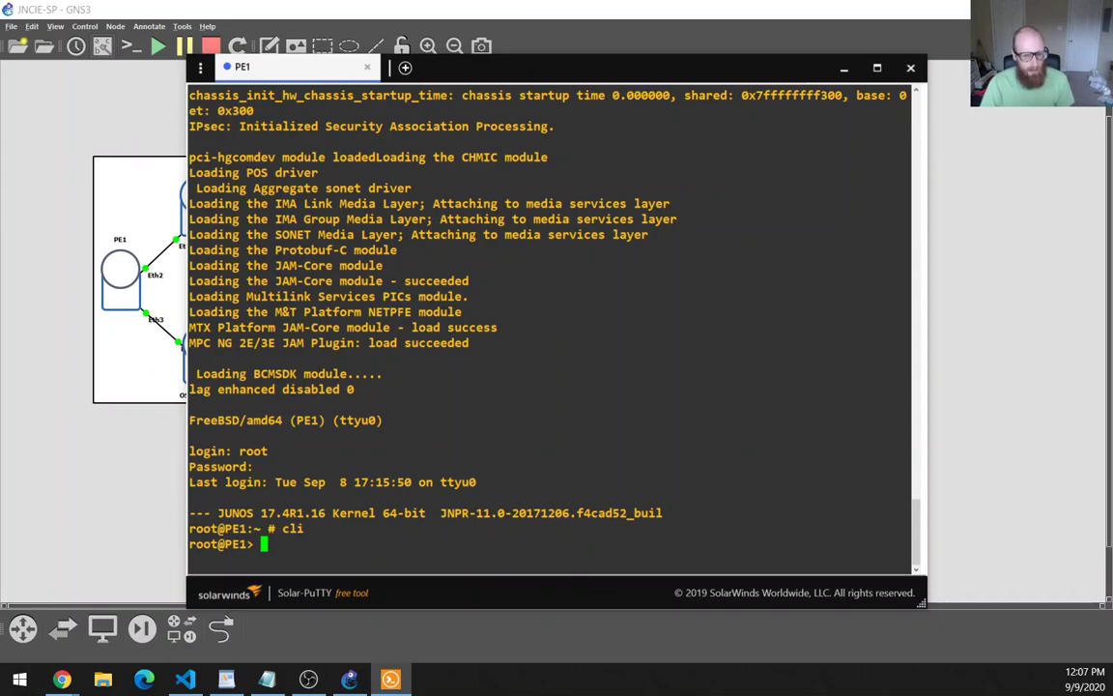
Step: Run help apropos . | match "^help topic" | match admin, fixing the misspelled match
type("help apropos ")
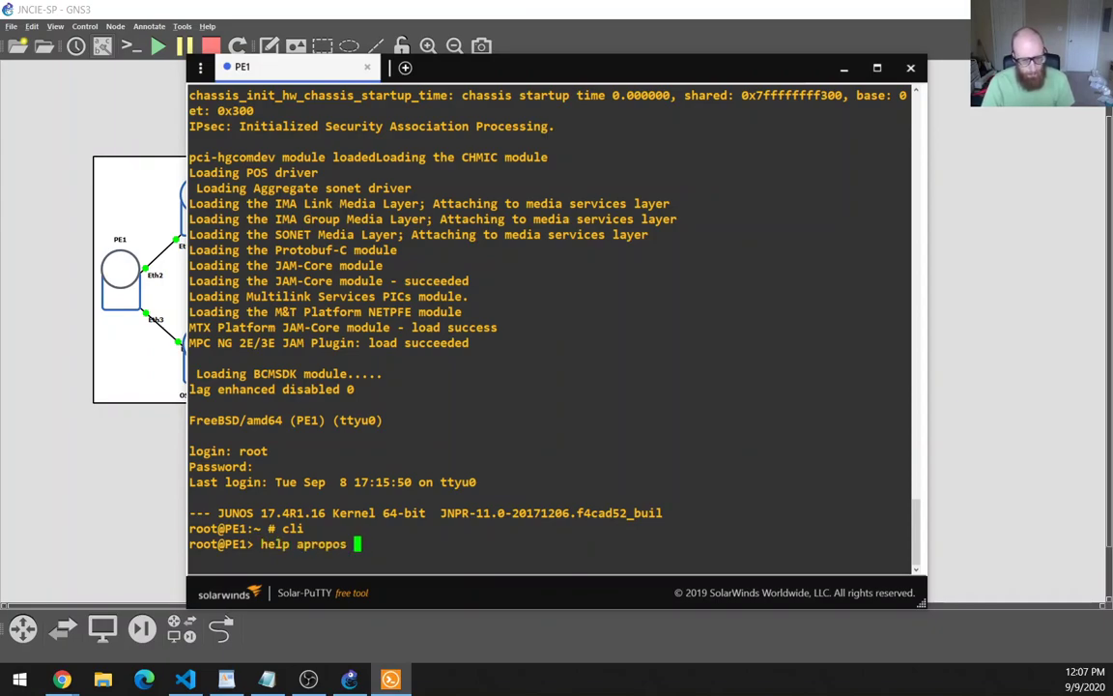
type(". | match ")
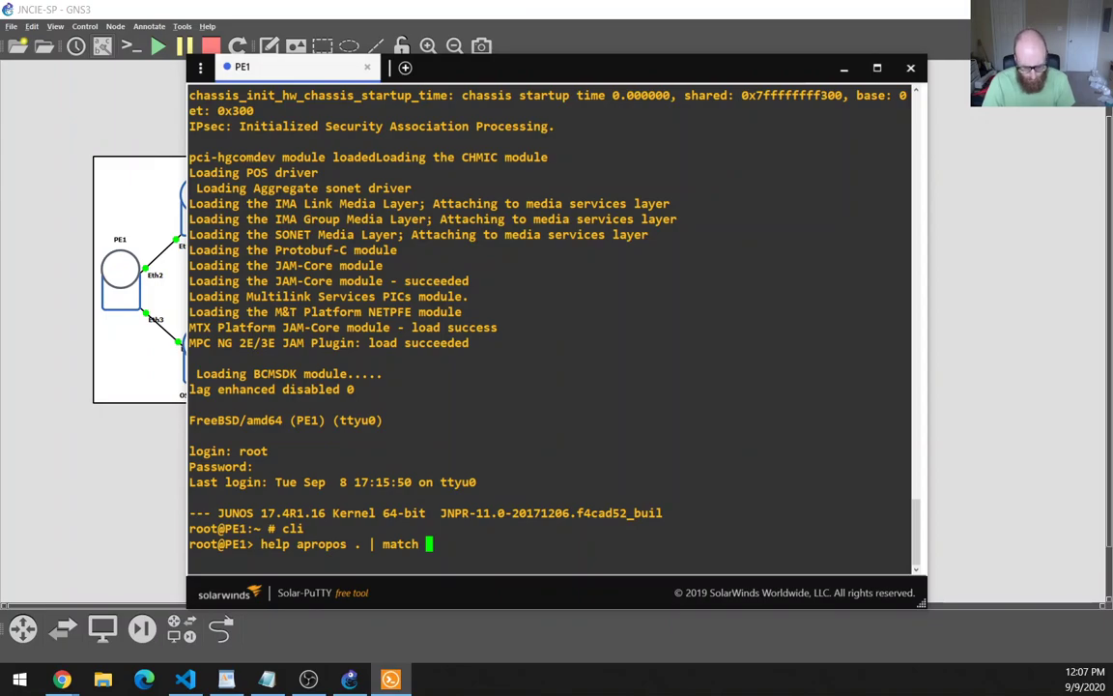
type("\"^help ")
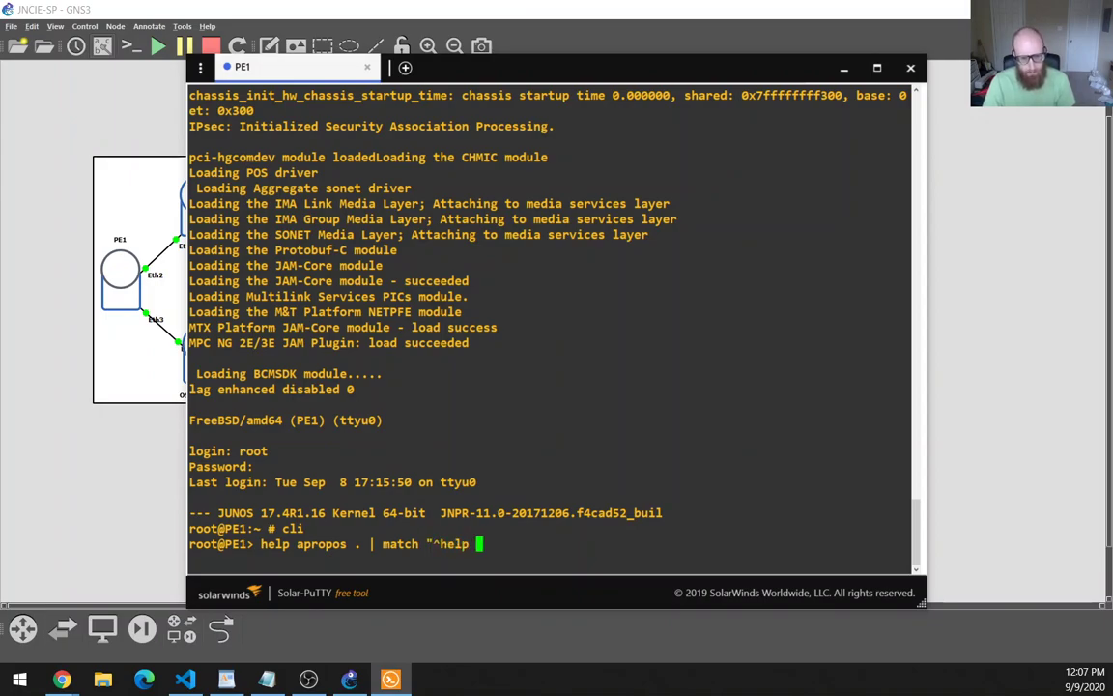
type("topic\" | mtach")
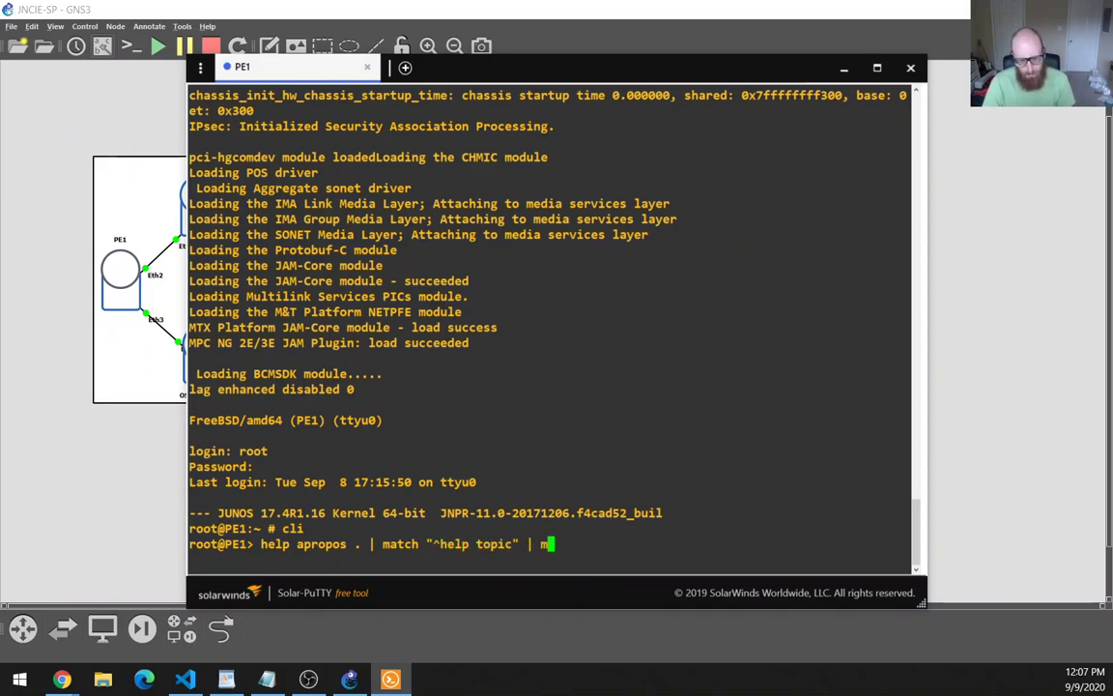
key("Return")
key("Up")
key("BackSpace")
key("BackSpace")
key("BackSpace")
key("BackSpace")
key("BackSpace")
type("match admin")
key("Return")
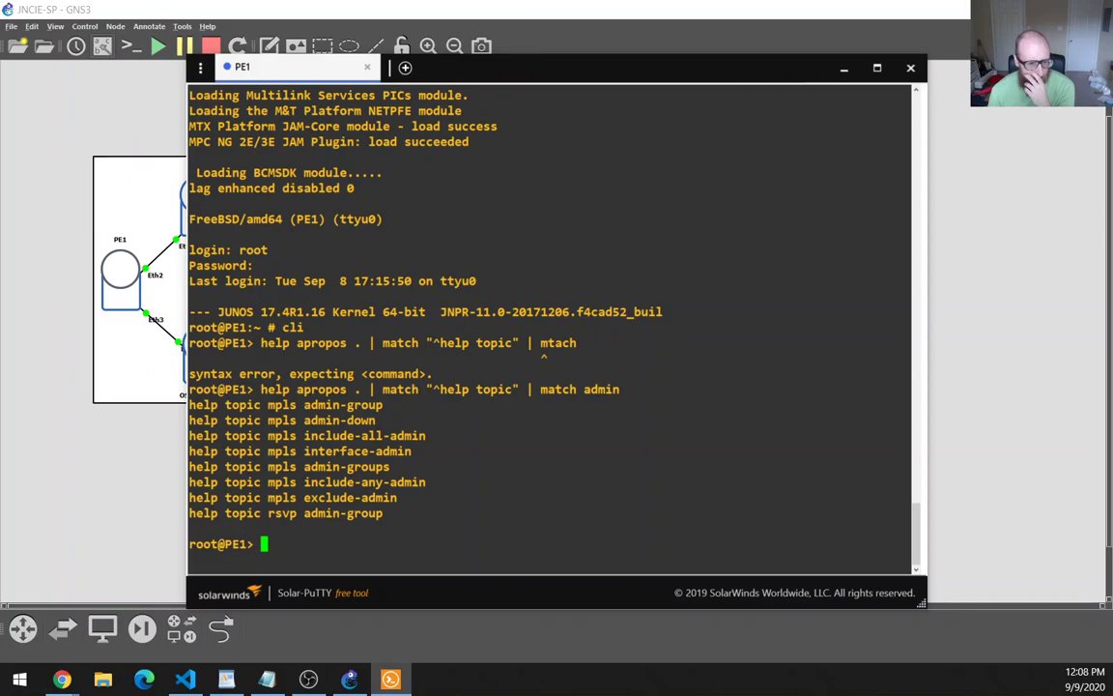
Step: Highlight the mpls and rsvp admin-group topic lines and snap the console to the right half
mouse_move(189, 405)
left_mouse_down()
mouse_move(386, 406)
mouse_move(189, 419)
left_mouse_up()
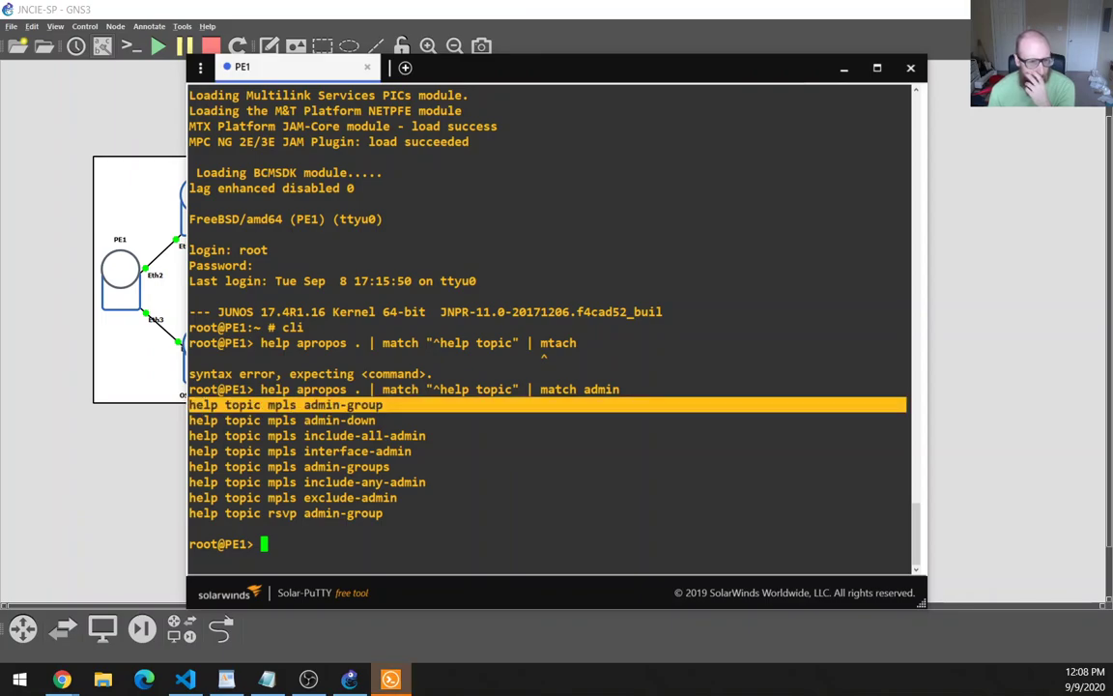
left_click_drag(376, 467, 906, 466)
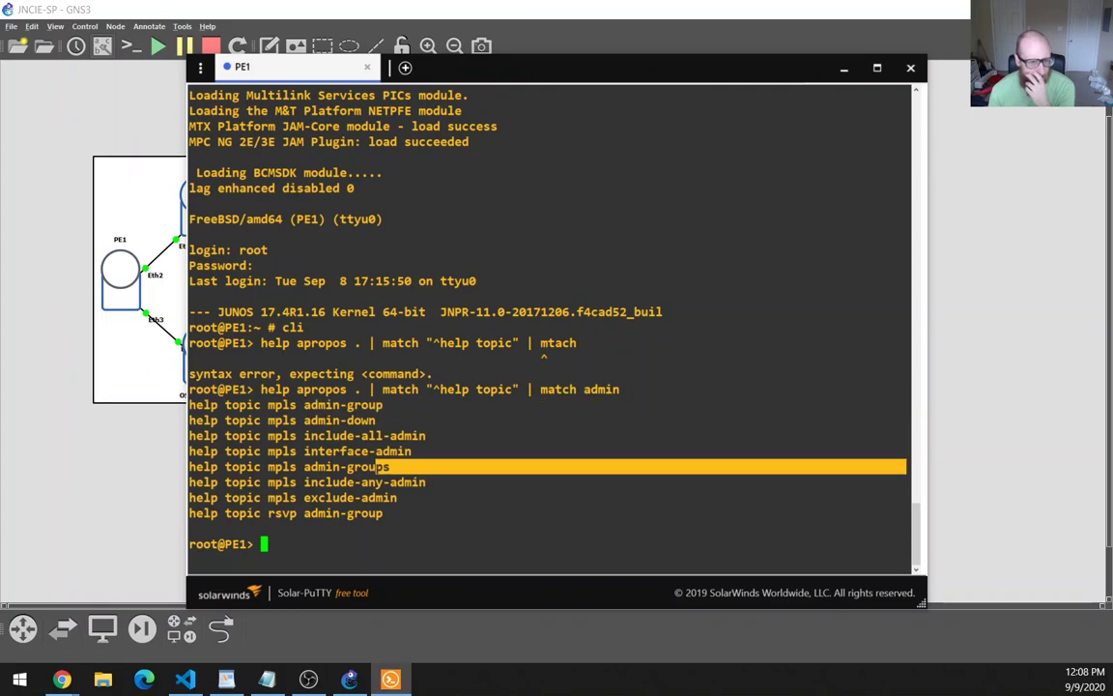
double_click(282, 513)
mouse_move(386, 466)
left_mouse_down()
mouse_move(293, 482)
mouse_move(293, 451)
mouse_move(387, 467)
left_mouse_up()
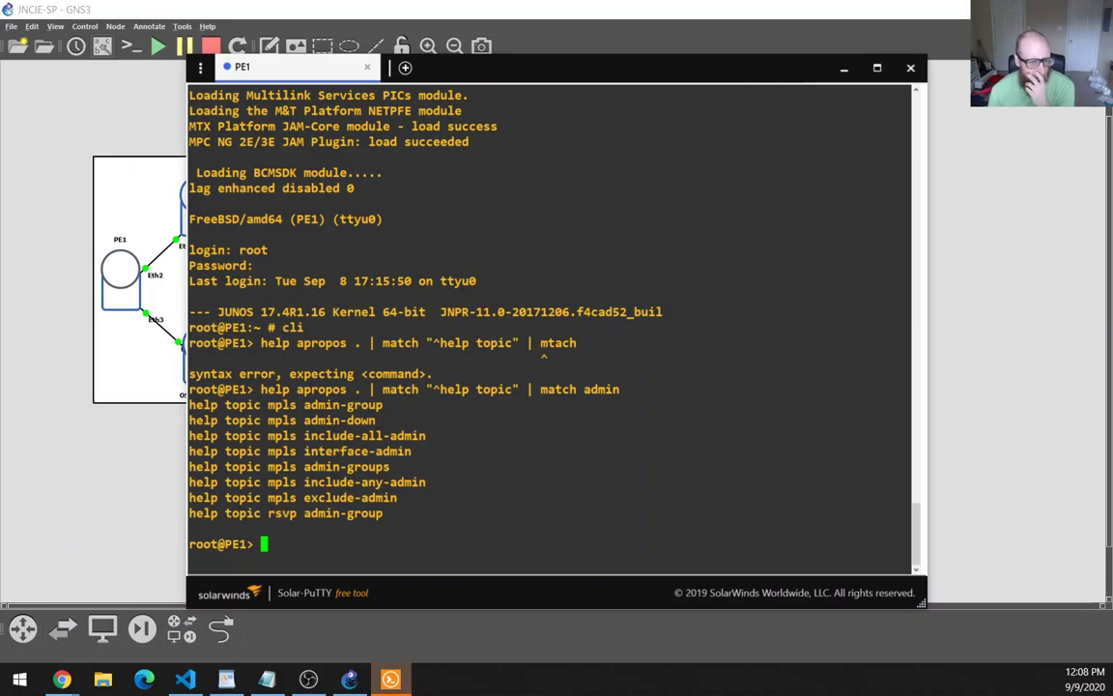
left_click_drag(634, 67, 1111, 194)
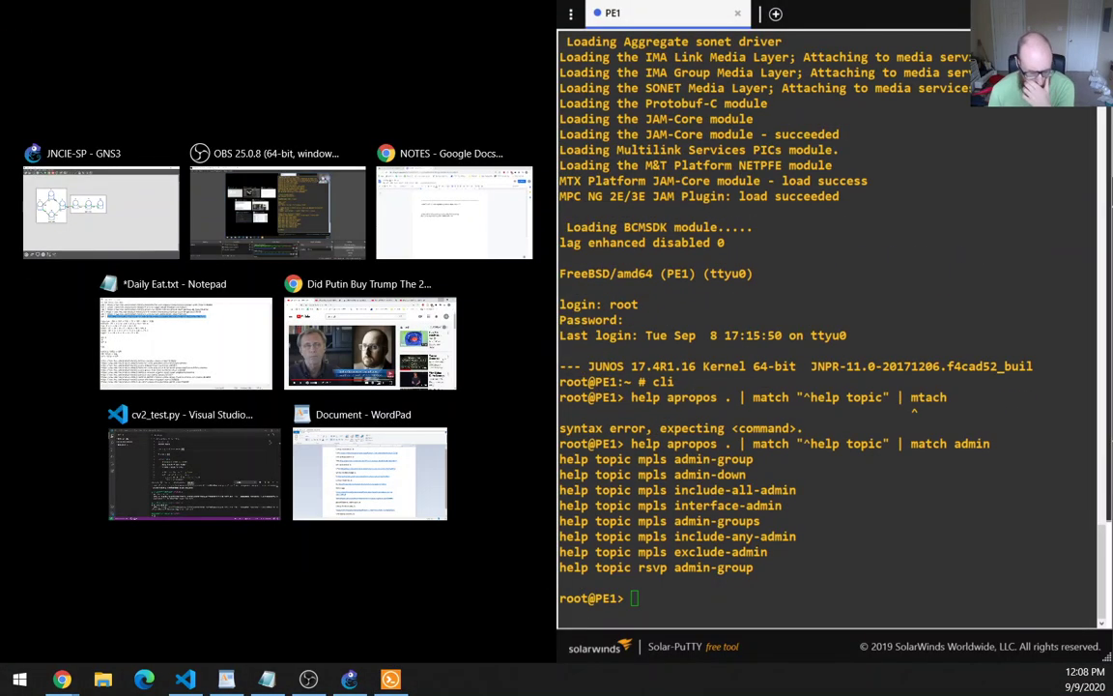
Step: Dock the notes beside the console and paste the mpls admin-group help topic under the title
left_click(422, 201)
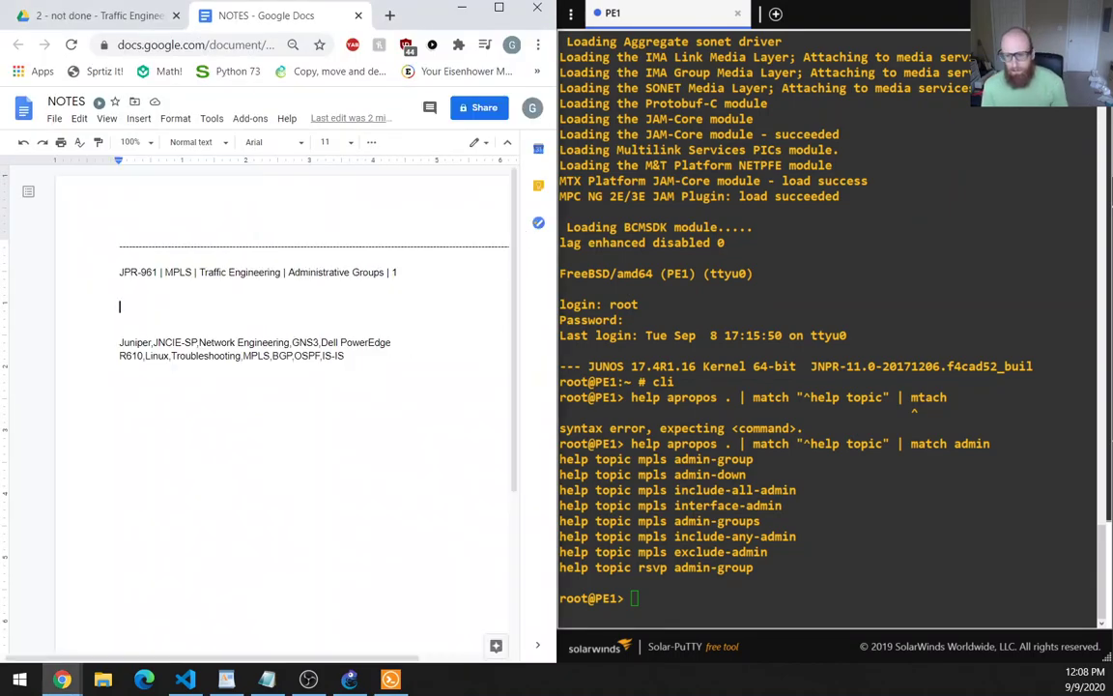
left_click_drag(745, 460, 560, 460)
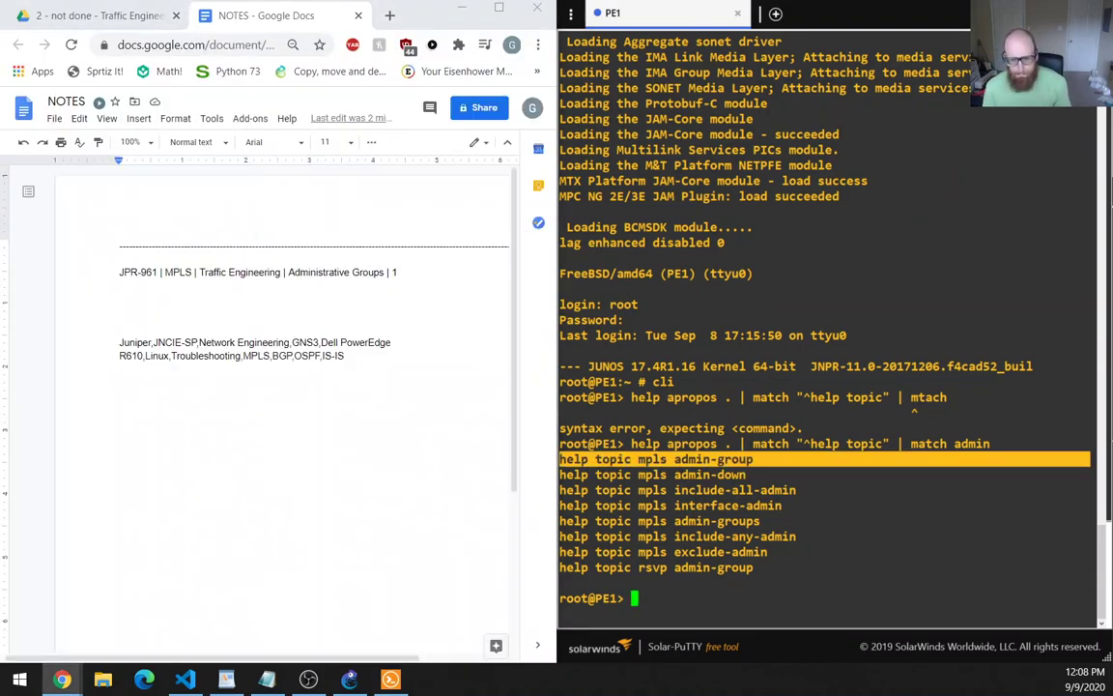
left_click(69, 306)
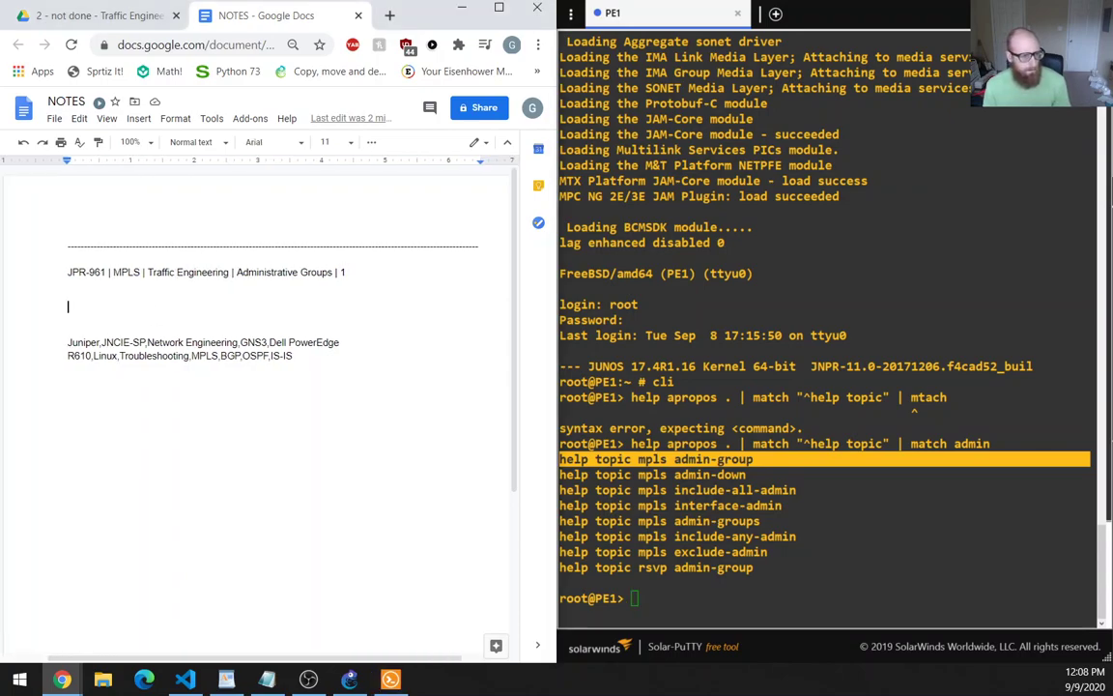
type("help topic mpls admin-group")
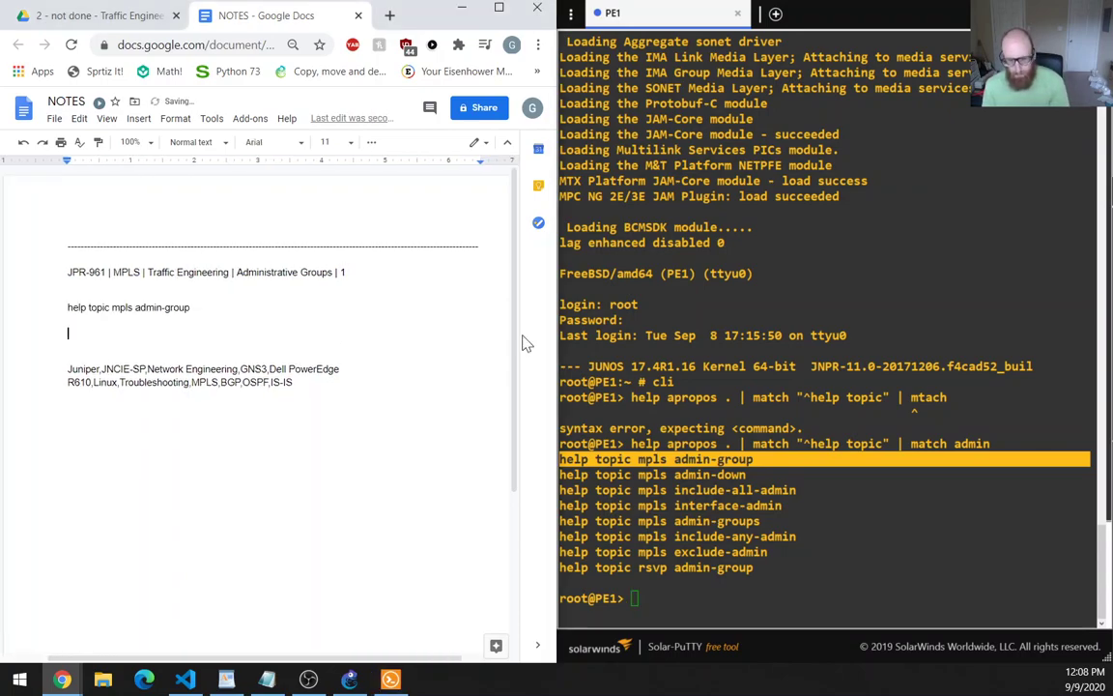
Step: Paste the mpls admin-groups and rsvp admin-group topics below it and remove the extra blank line
left_click_drag(1088, 520, 561, 520)
left_click(69, 333)
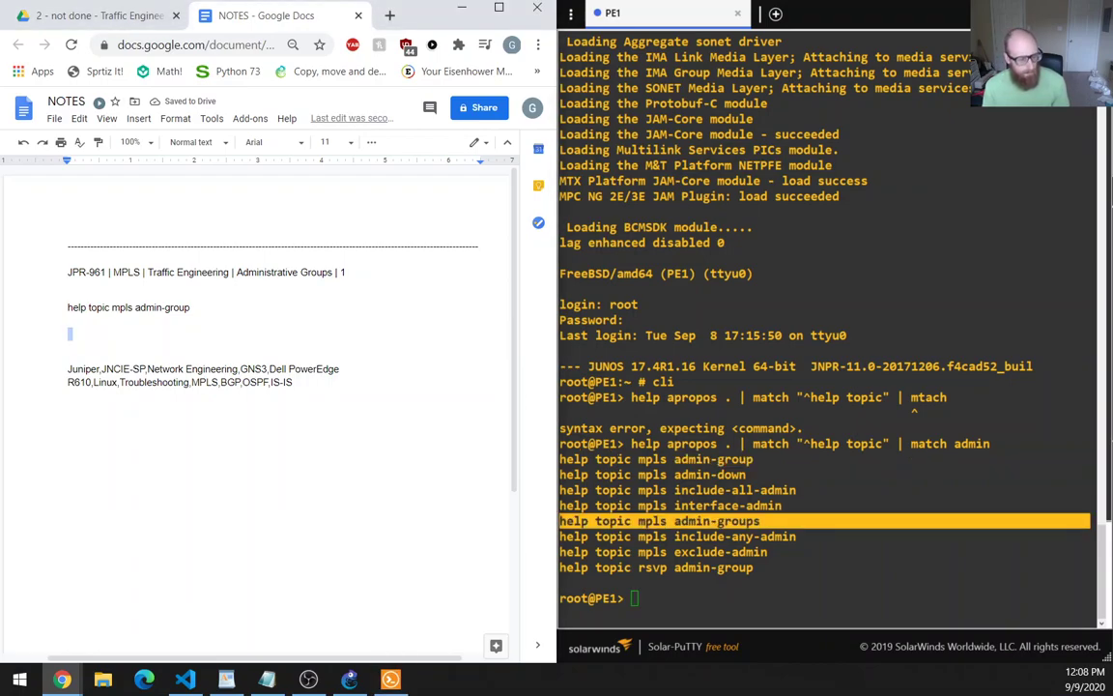
type("help topic mpls admin-groups")
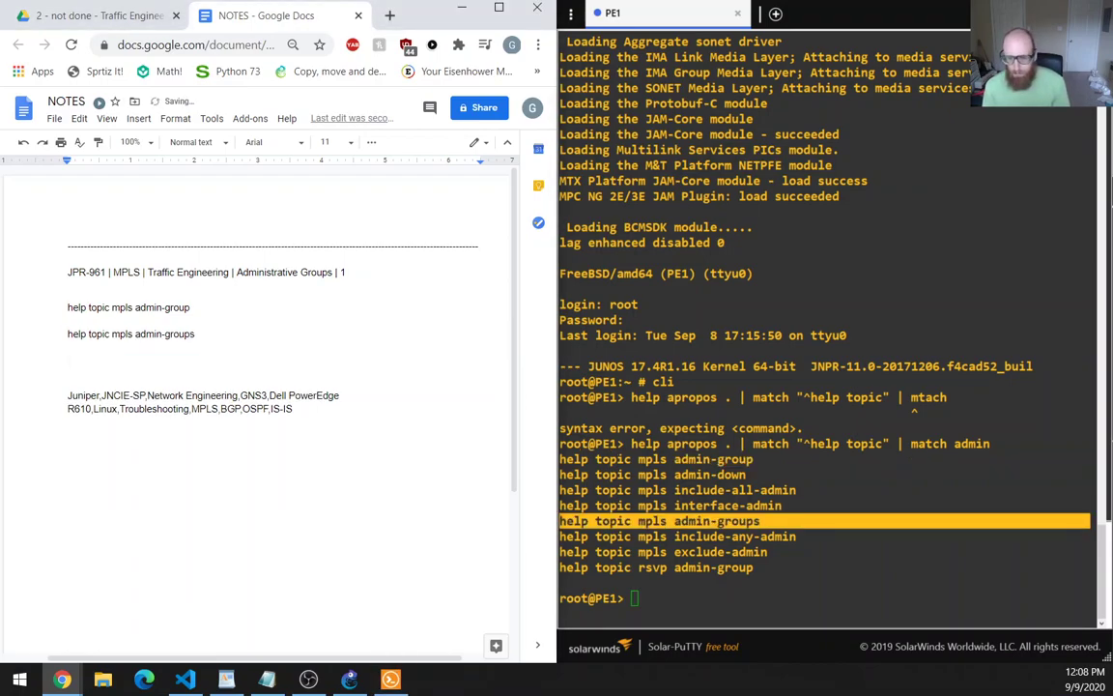
left_click_drag(1088, 567, 562, 567)
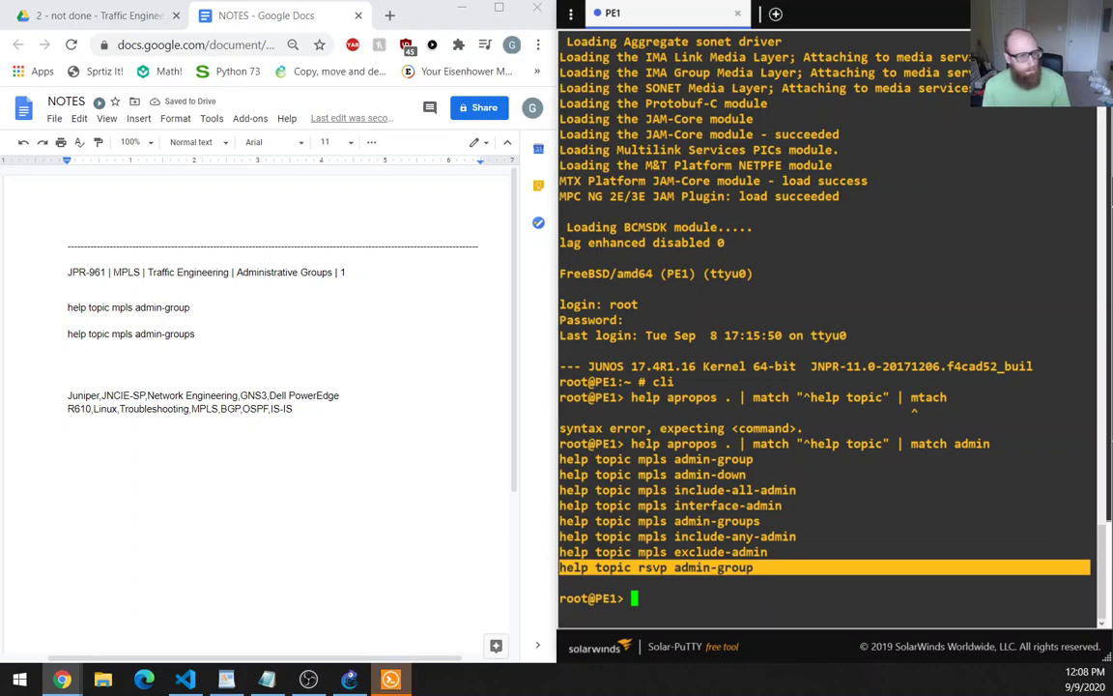
left_click(69, 360)
type("help topic rsvp admin-group")
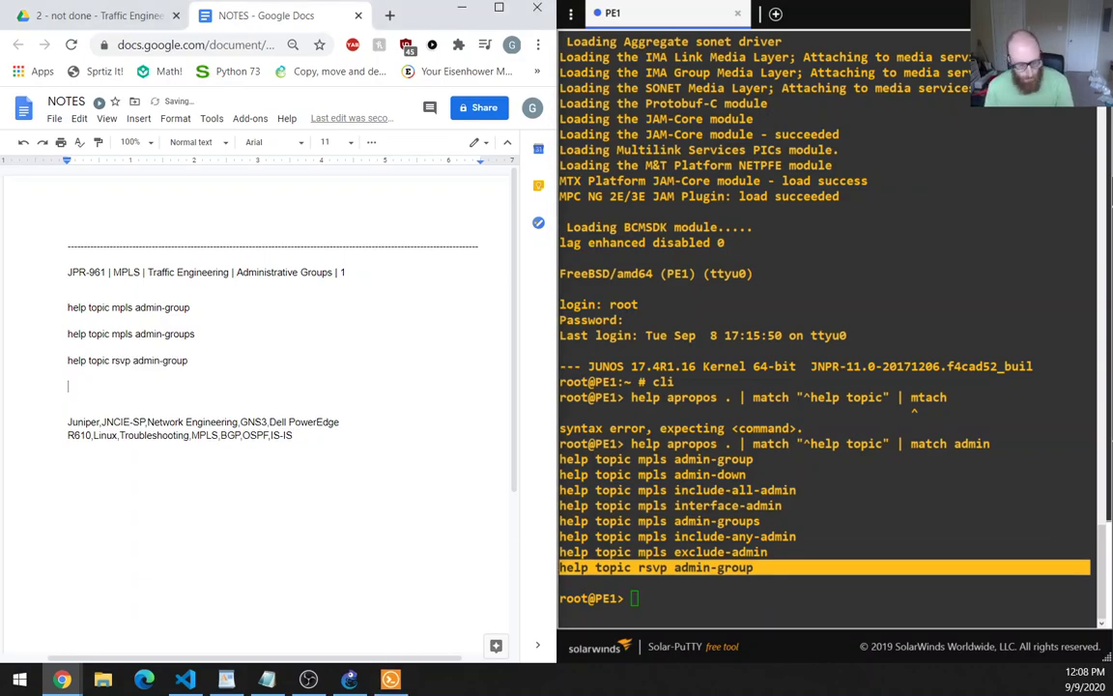
key("BackSpace")
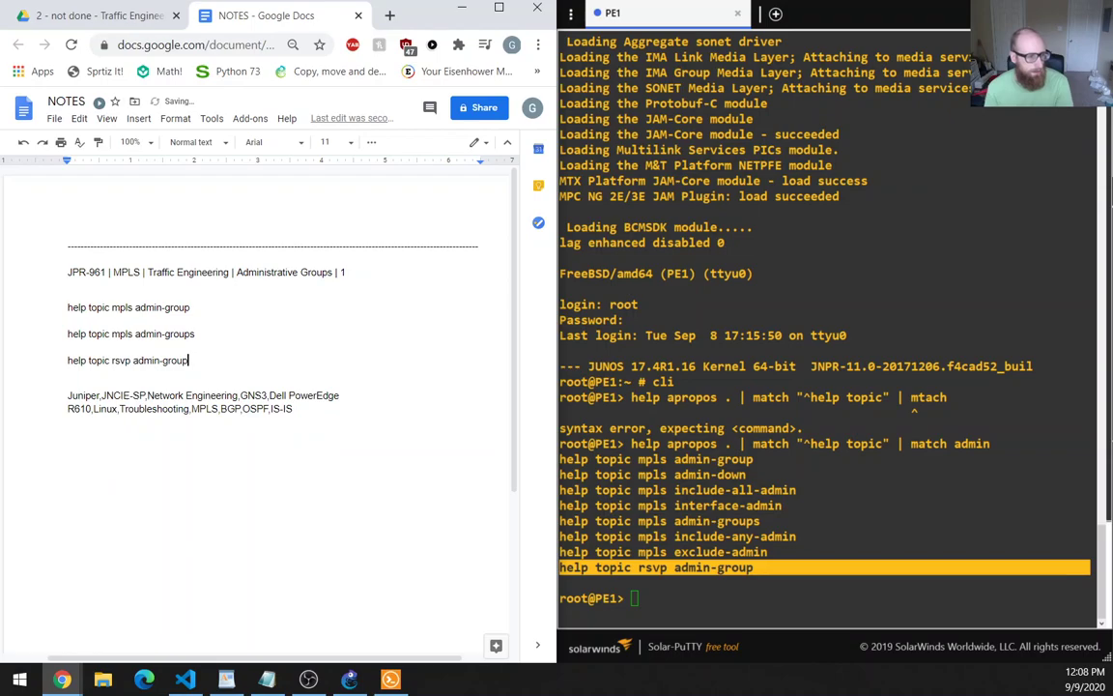
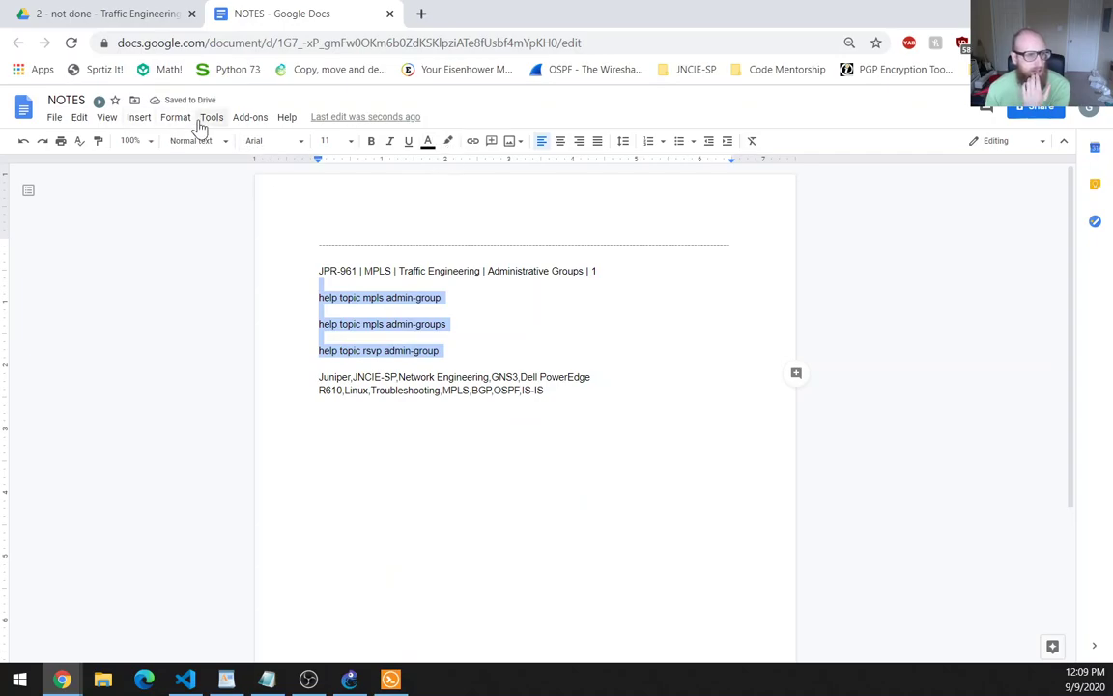
Step: Search Google in a new tab for 'google docs remove double spaces'
left_click(420, 14)
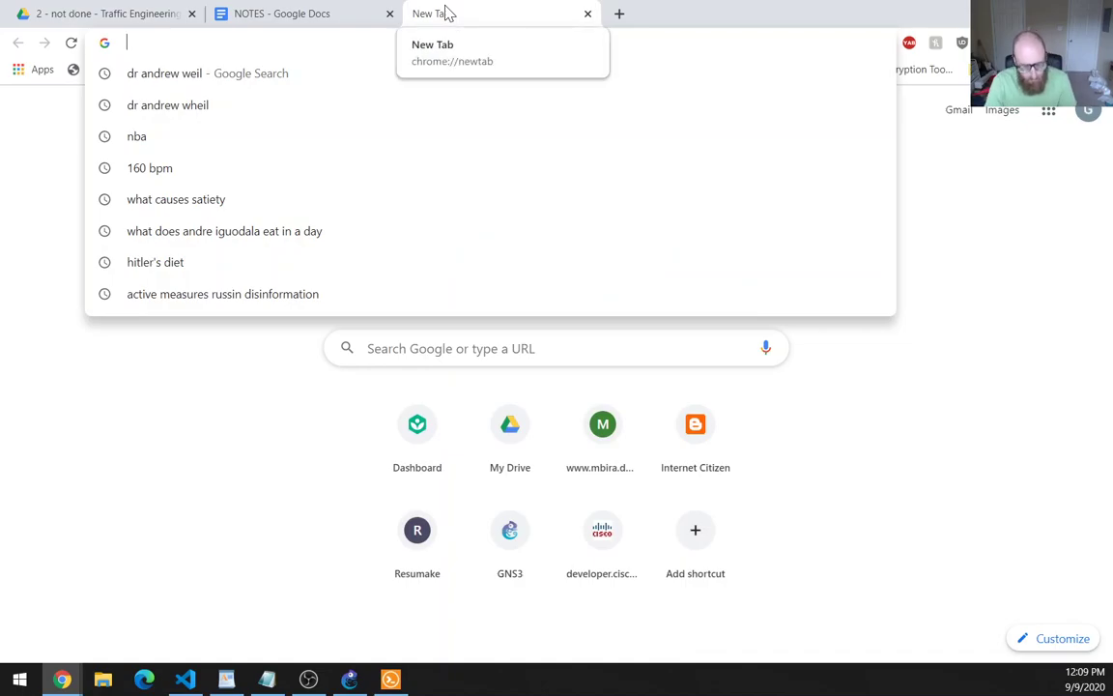
type("google docs double ")
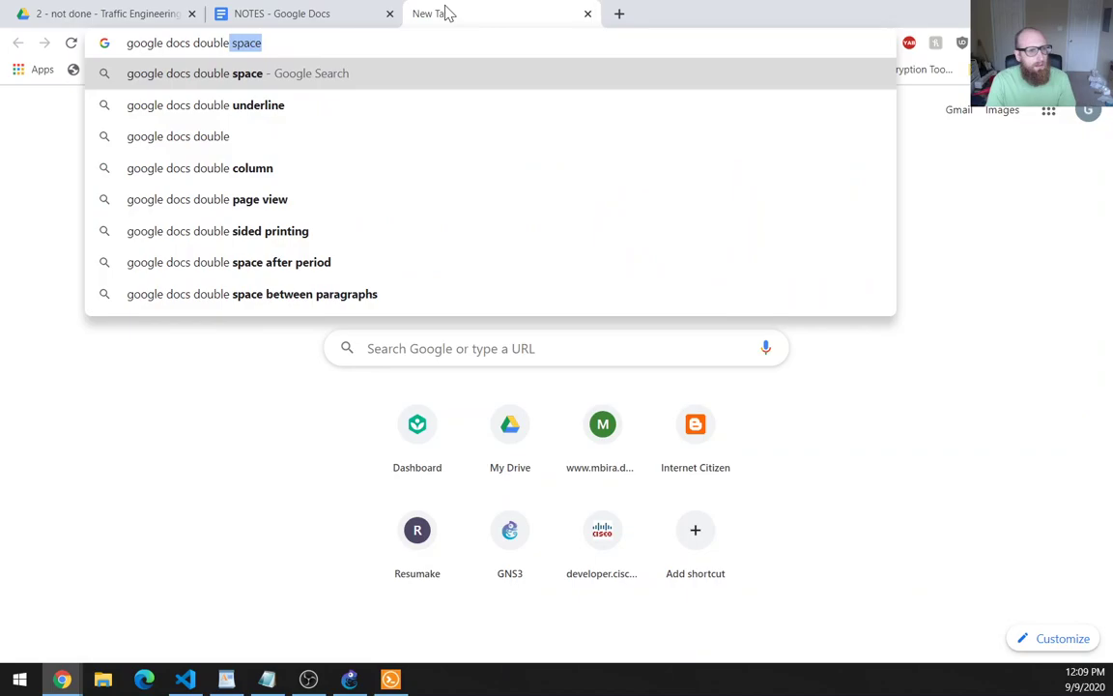
type("space")
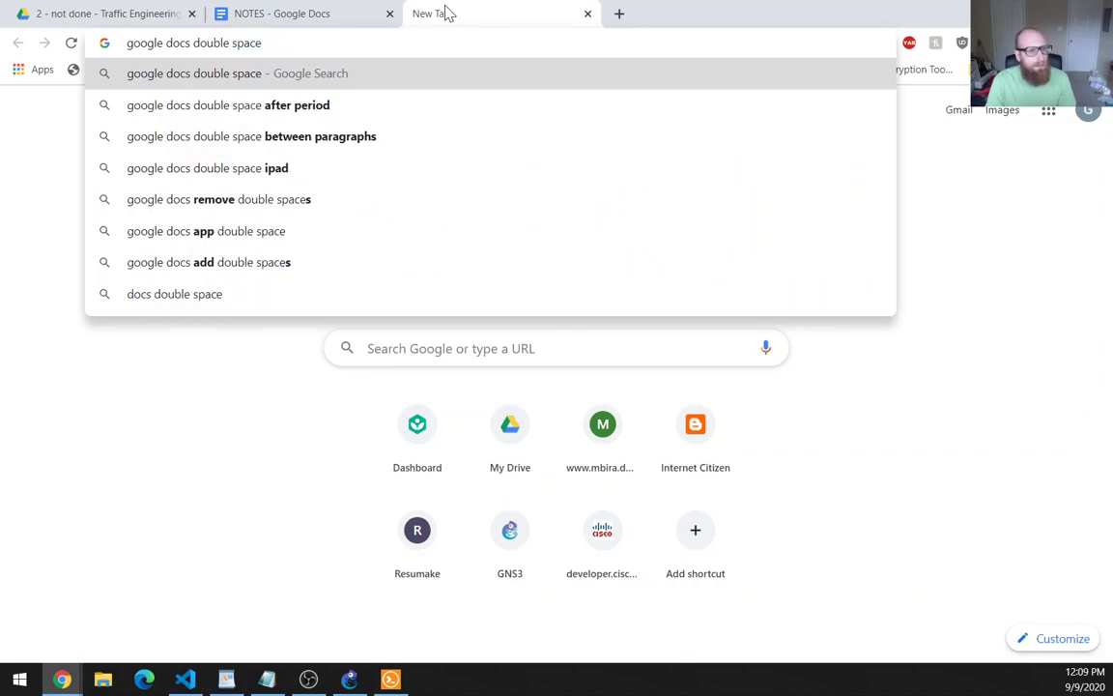
key("Down")
key("Down")
key("Down")
key("Down")
key("Return")
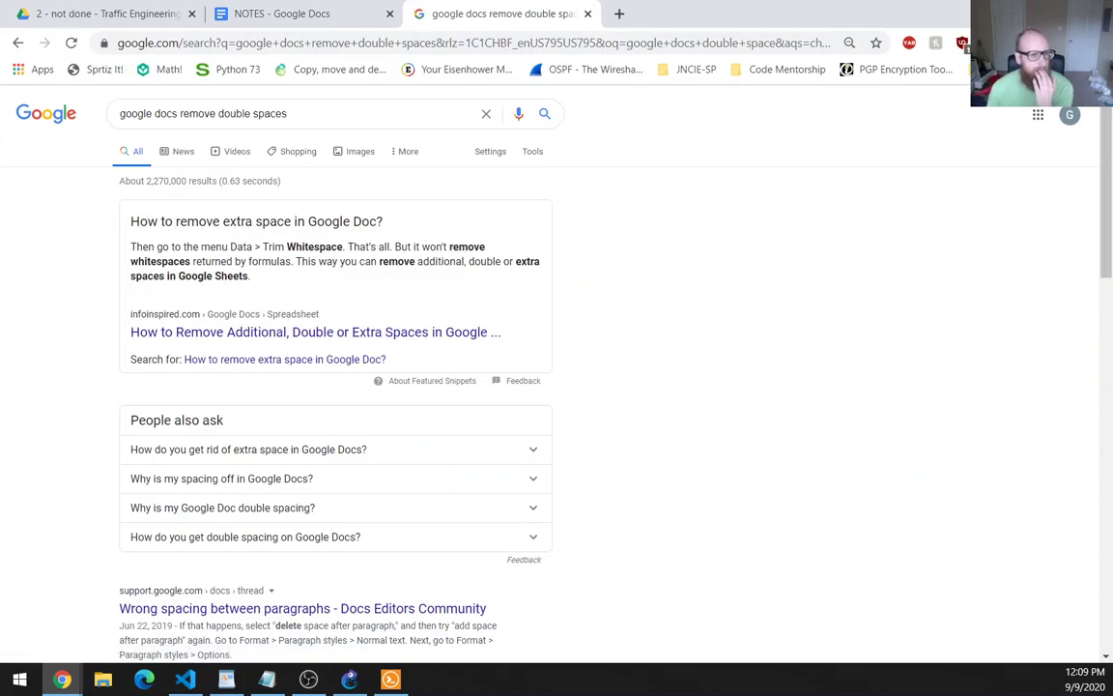
Step: Return to the NOTES document and look through its insertion menu options
left_click(343, 13)
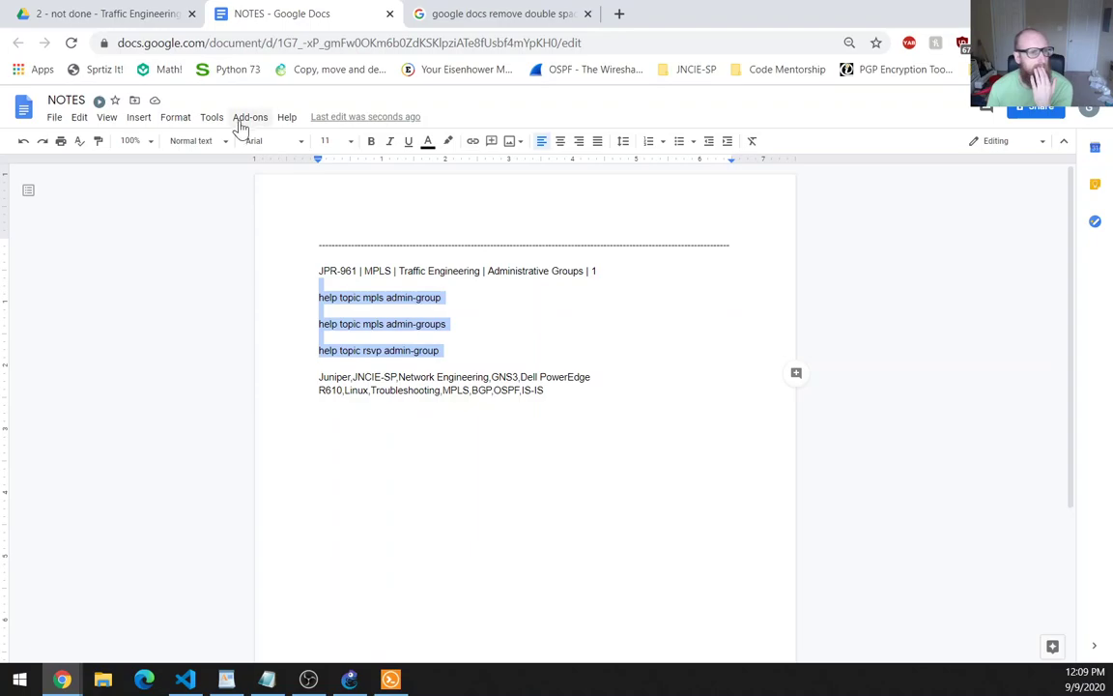
left_click(319, 310)
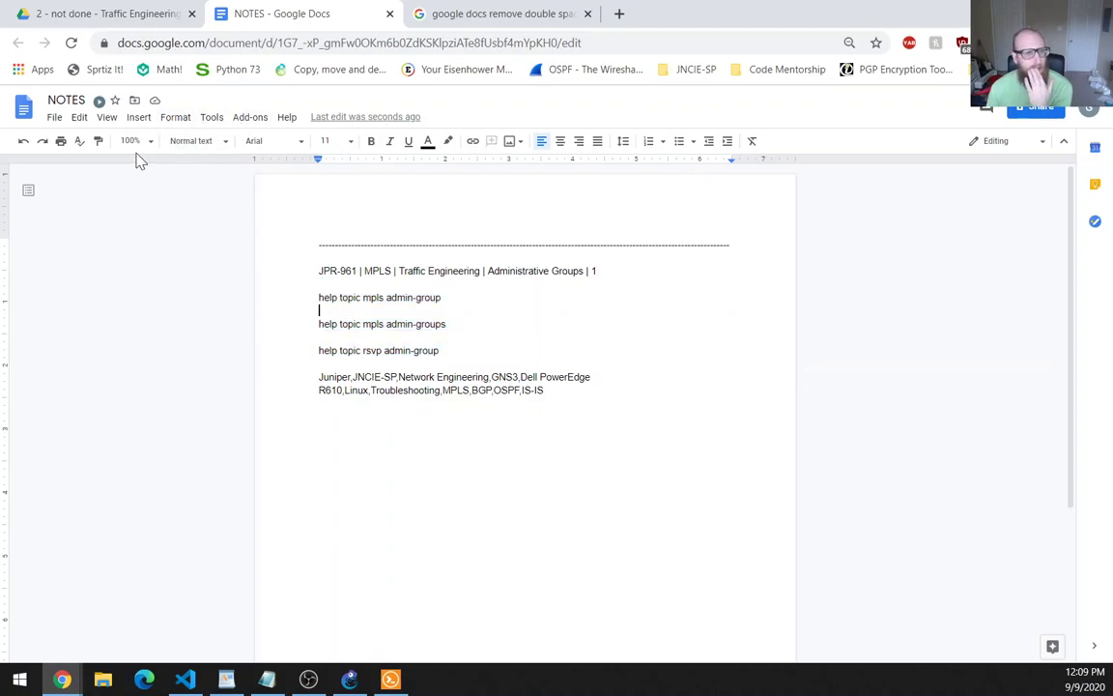
left_click(150, 123)
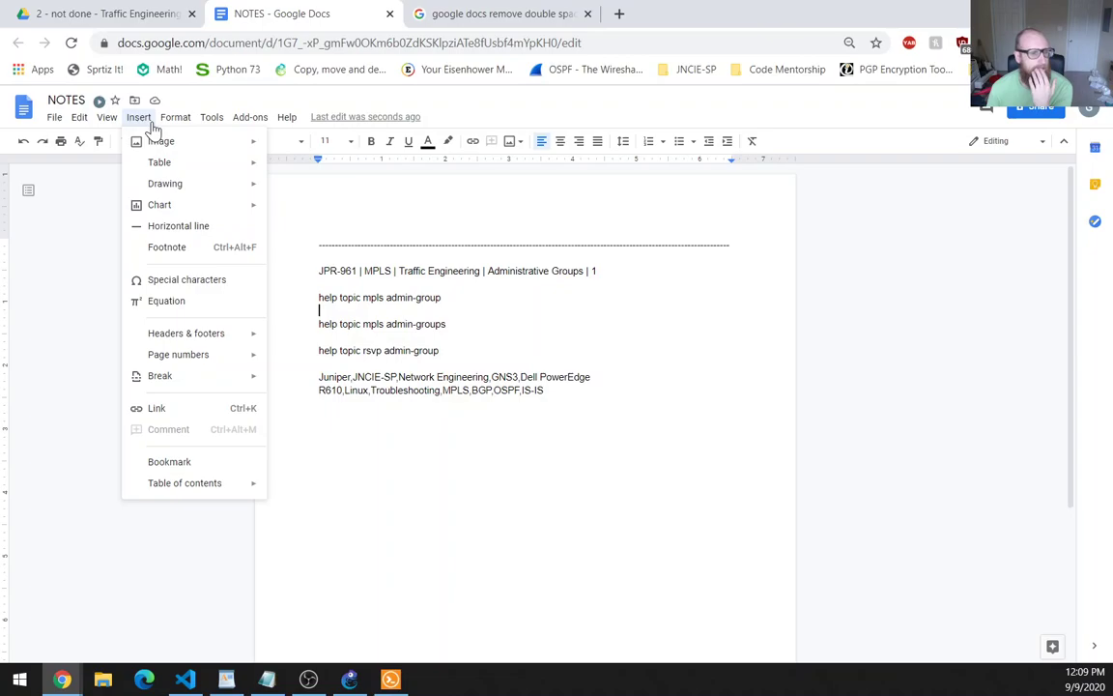
mouse_move(78, 121)
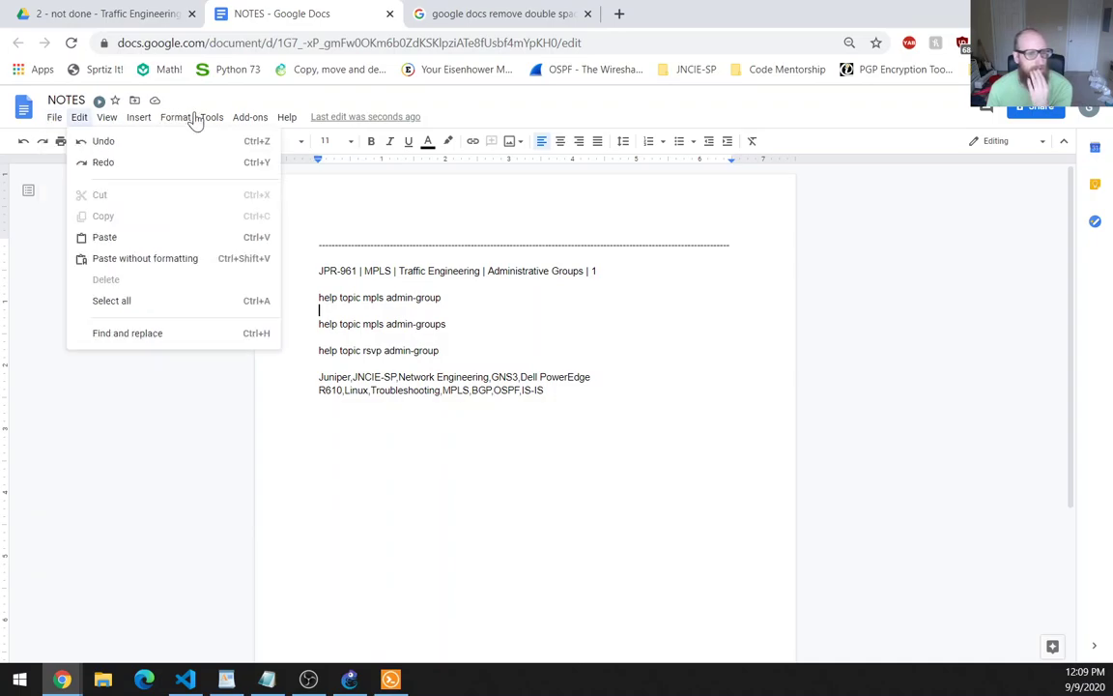
mouse_move(232, 127)
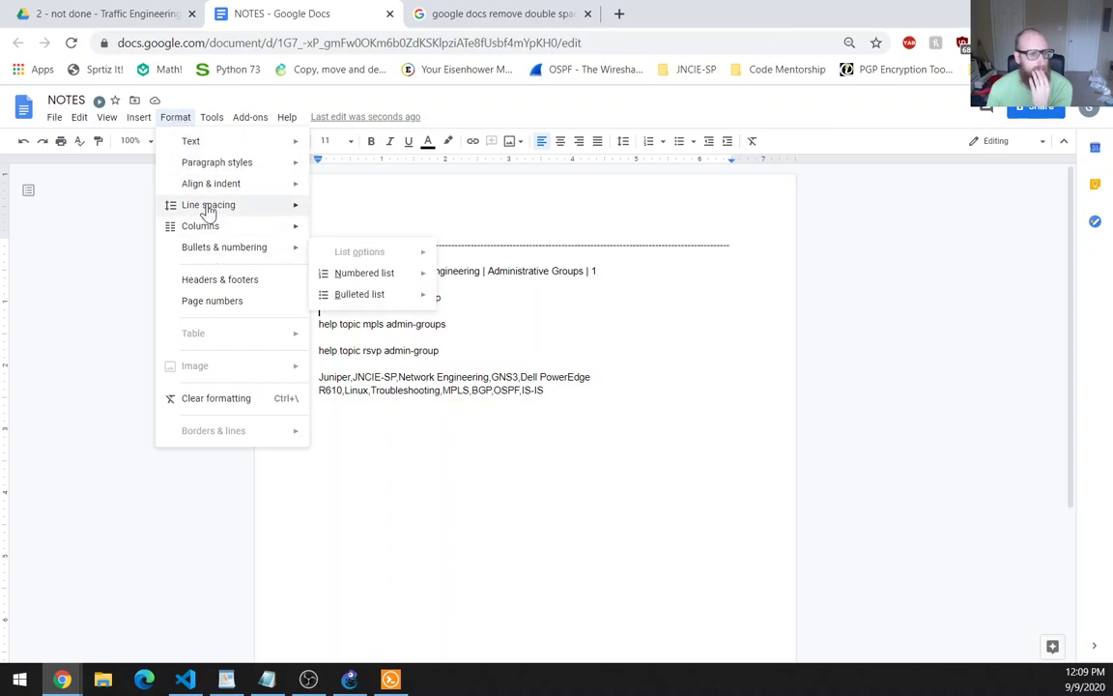
mouse_move(208, 212)
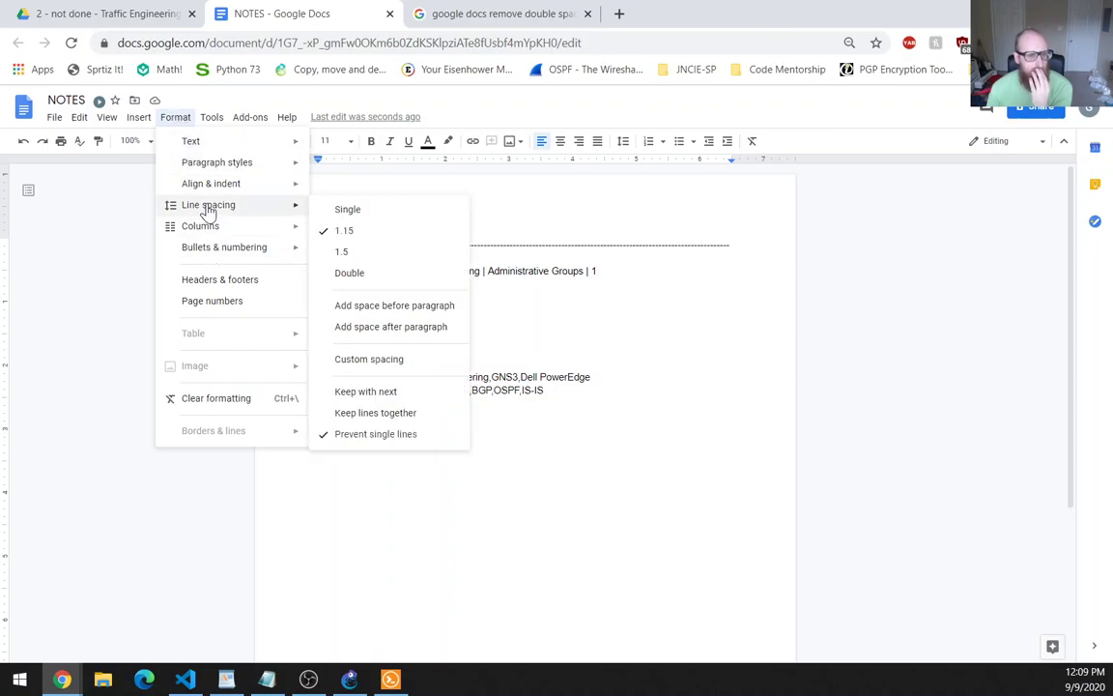
left_click(376, 435)
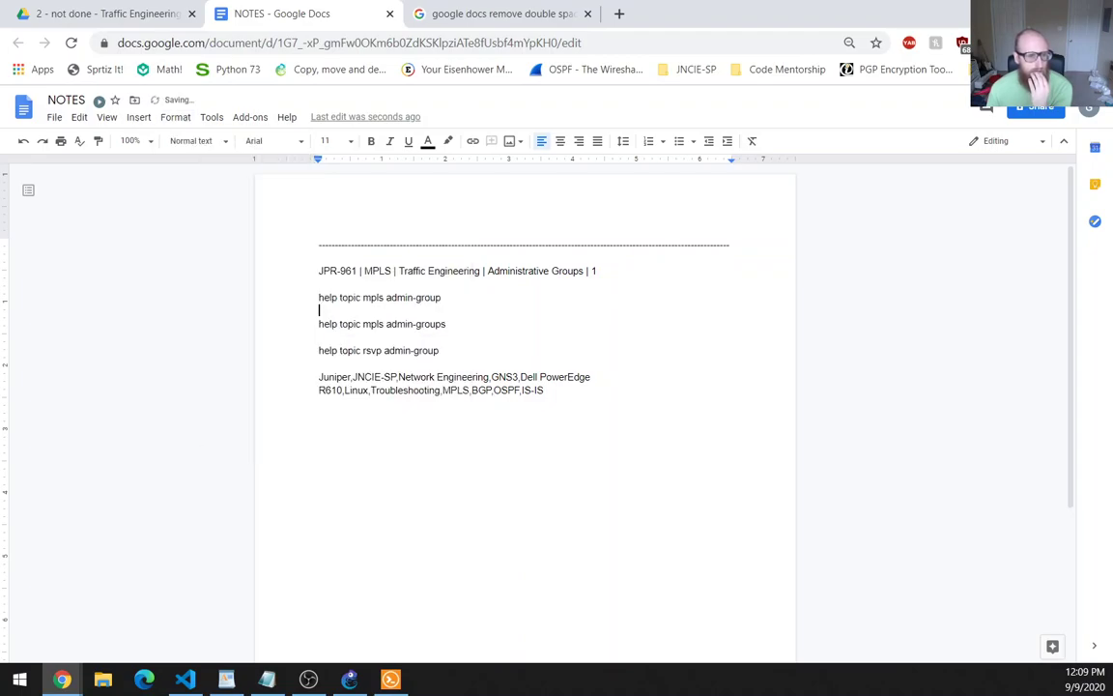
Step: Clear formatting on the three help topic lines and delete the blank lines between them
left_click_drag(461, 362, 319, 295)
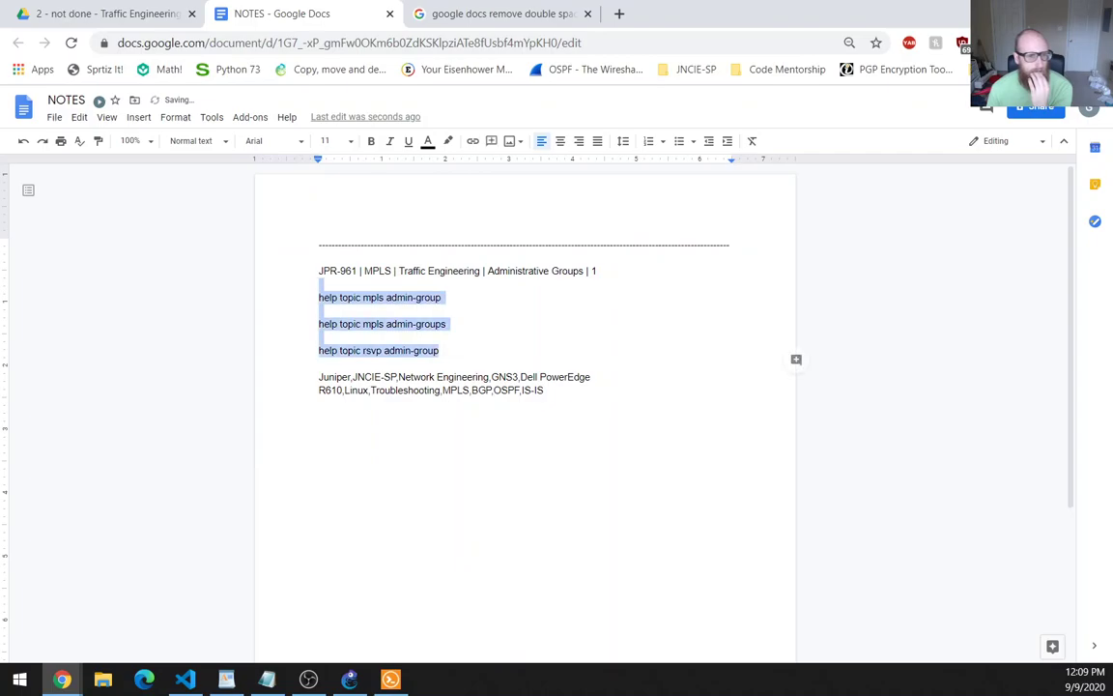
right_click(341, 299)
left_click(412, 622)
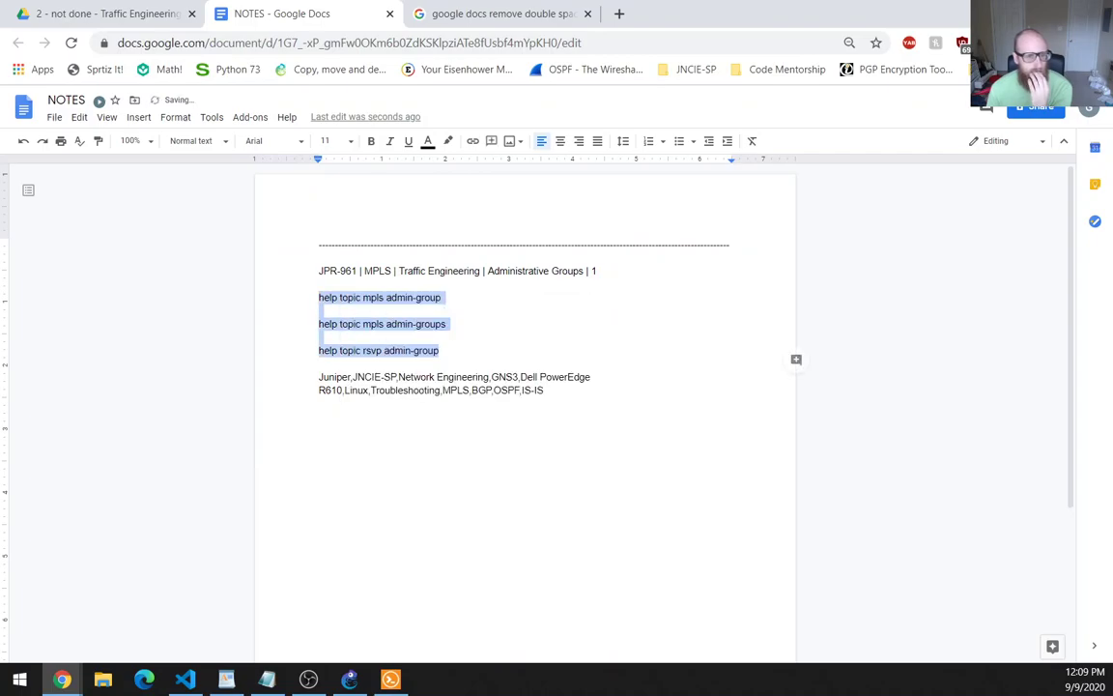
left_click(319, 310)
key("BackSpace")
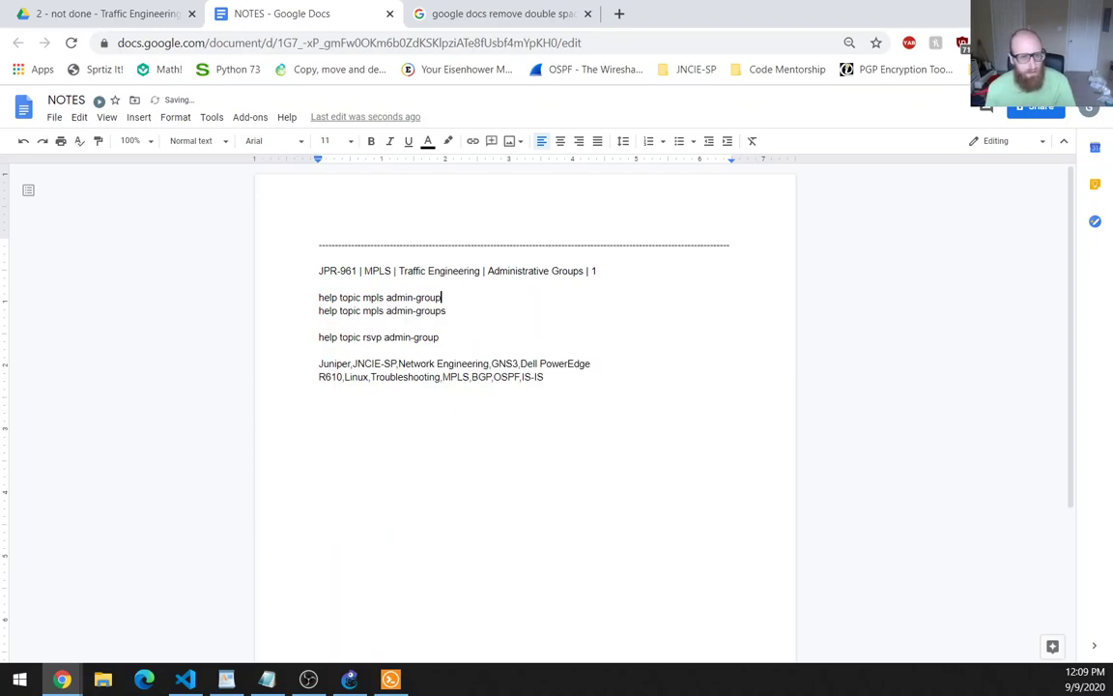
left_click(386, 324)
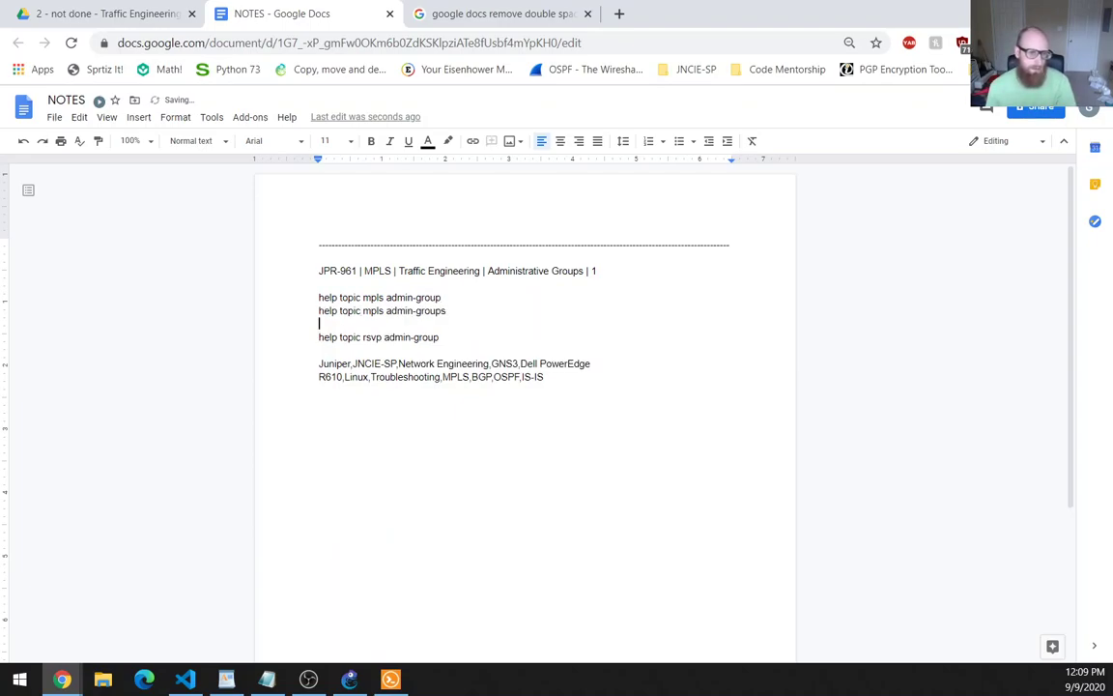
key("BackSpace")
Step: Review the line spacing choices for the empty line under the title without changing anything
key("Up")
key("Up")
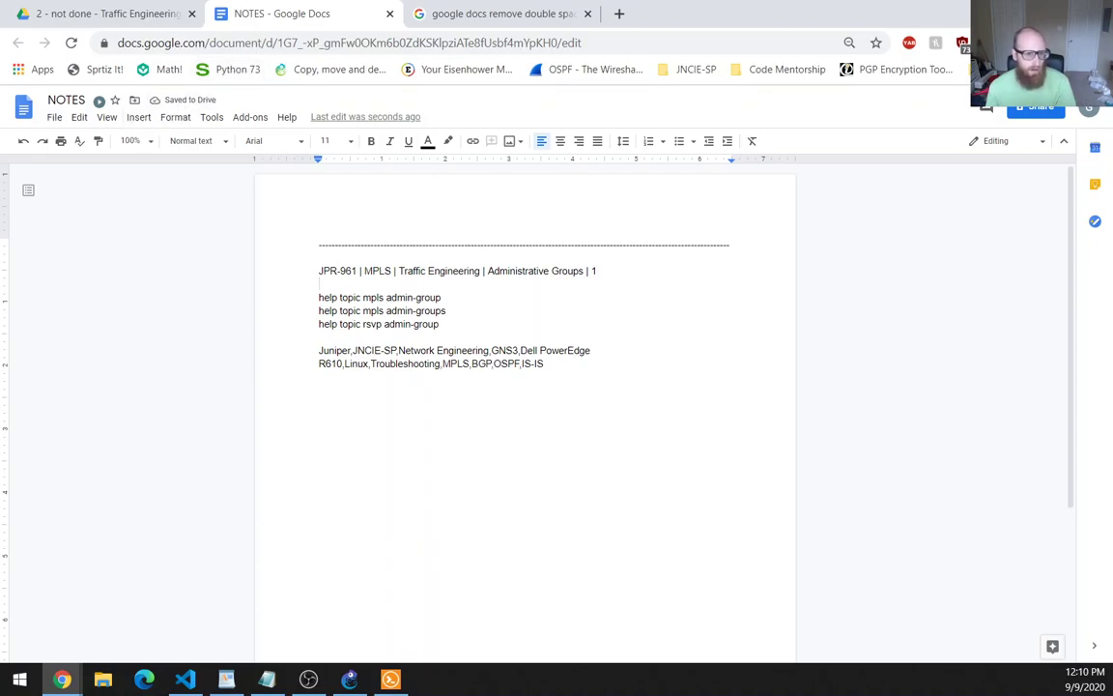
left_click(135, 117)
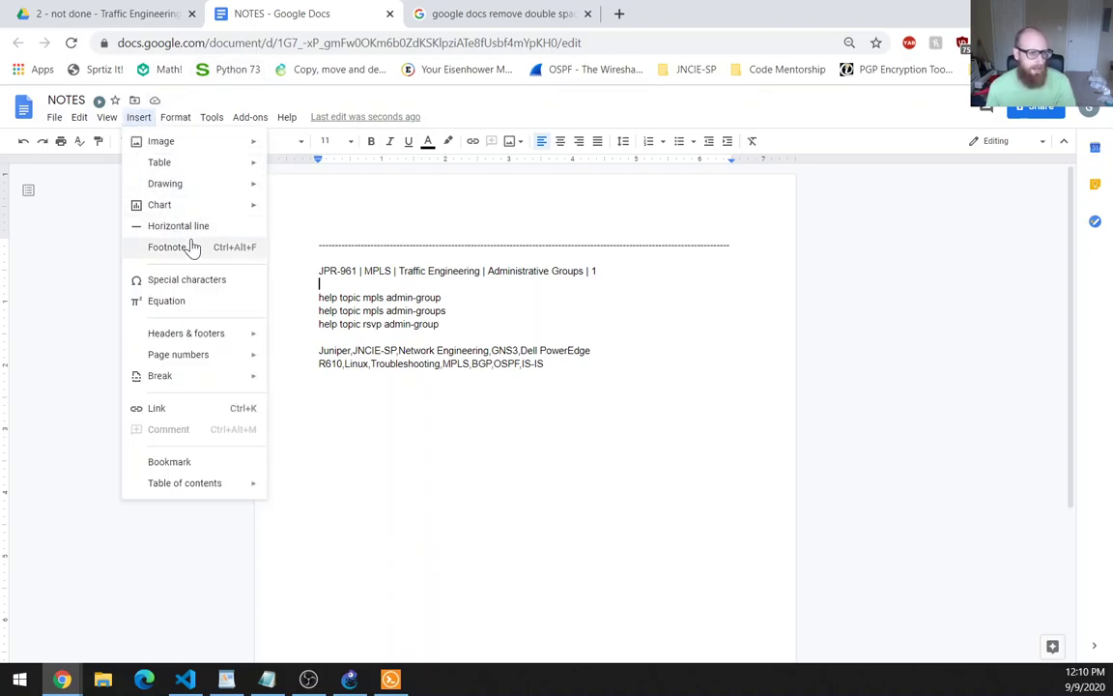
mouse_move(222, 331)
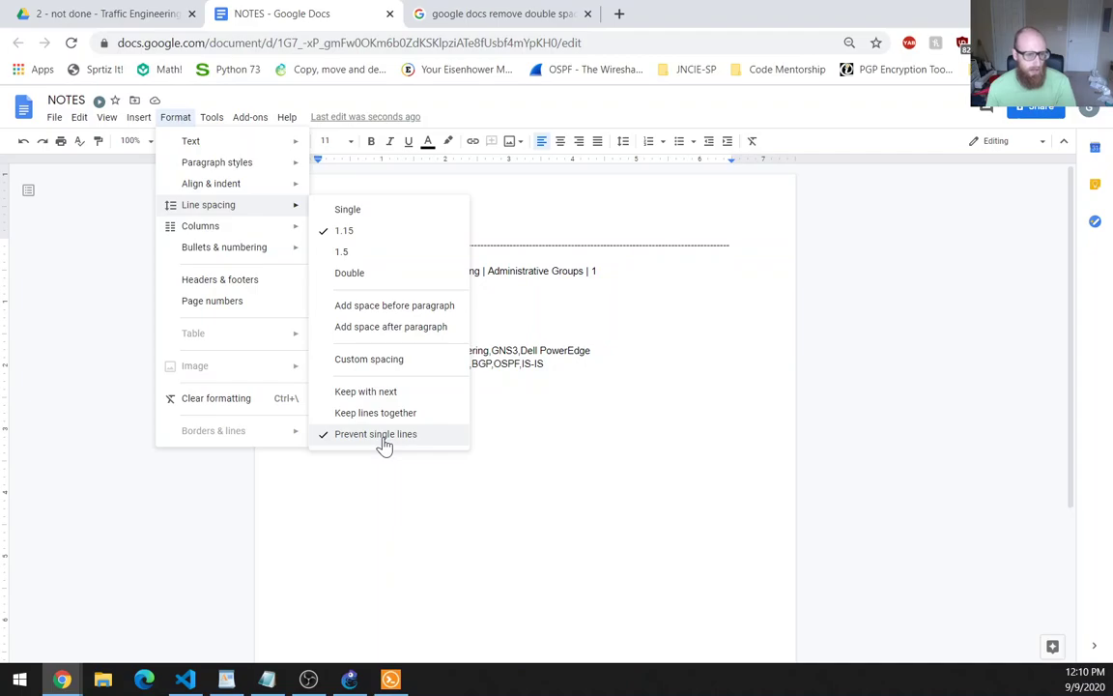
key("Escape")
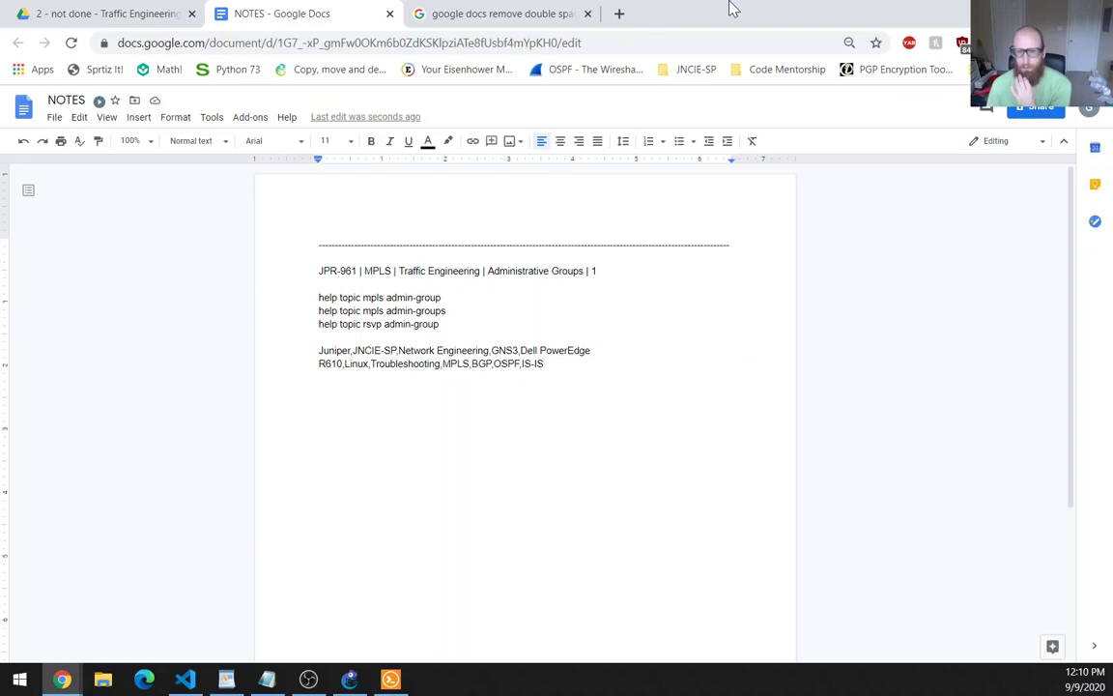
Step: Copy 'help topic mpls admin-group' from NOTES and run it in the maximized PE1 terminal
left_click_drag(731, 9, 2, 120)
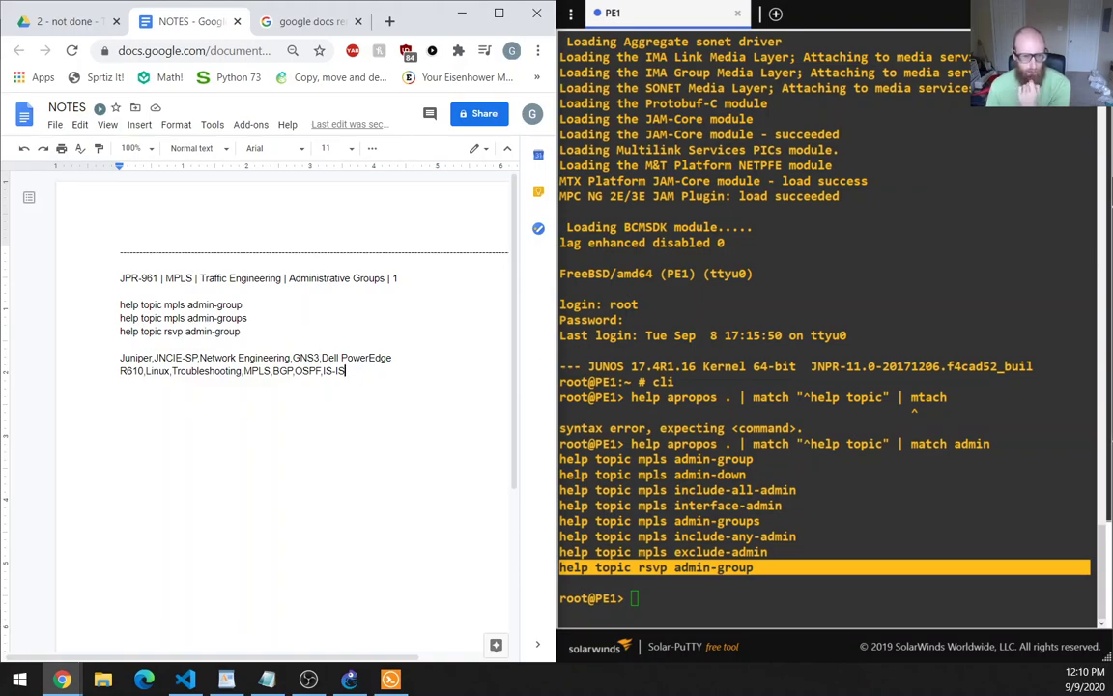
left_click_drag(191, 304, 69, 304)
key("ctrl+c")
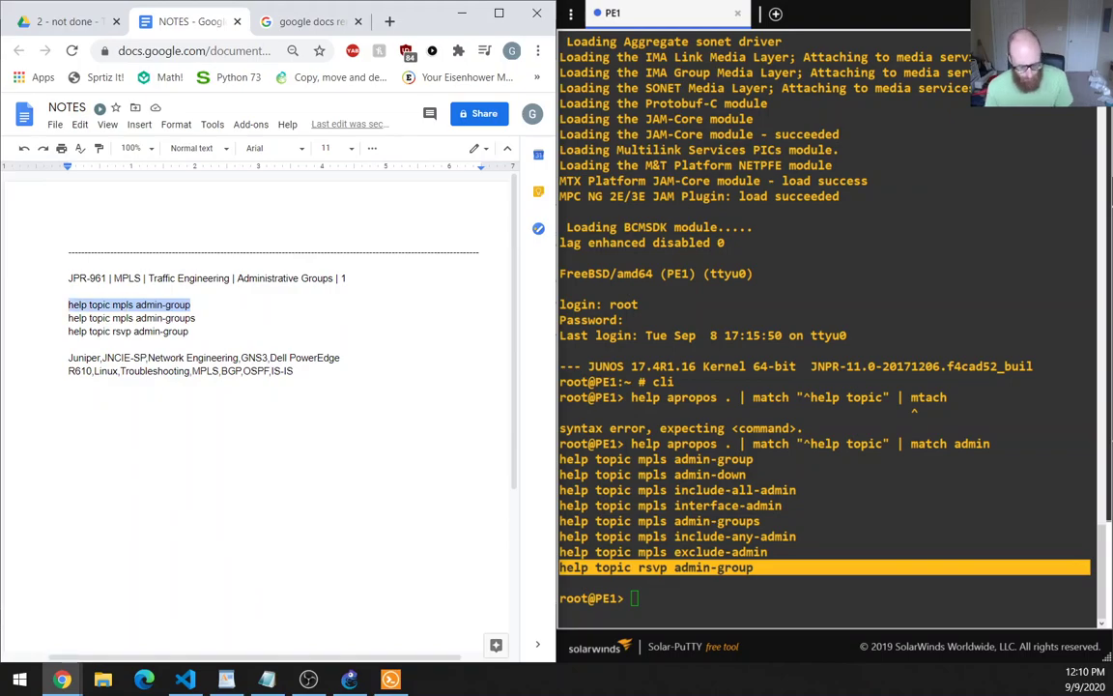
key("alt+Tab")
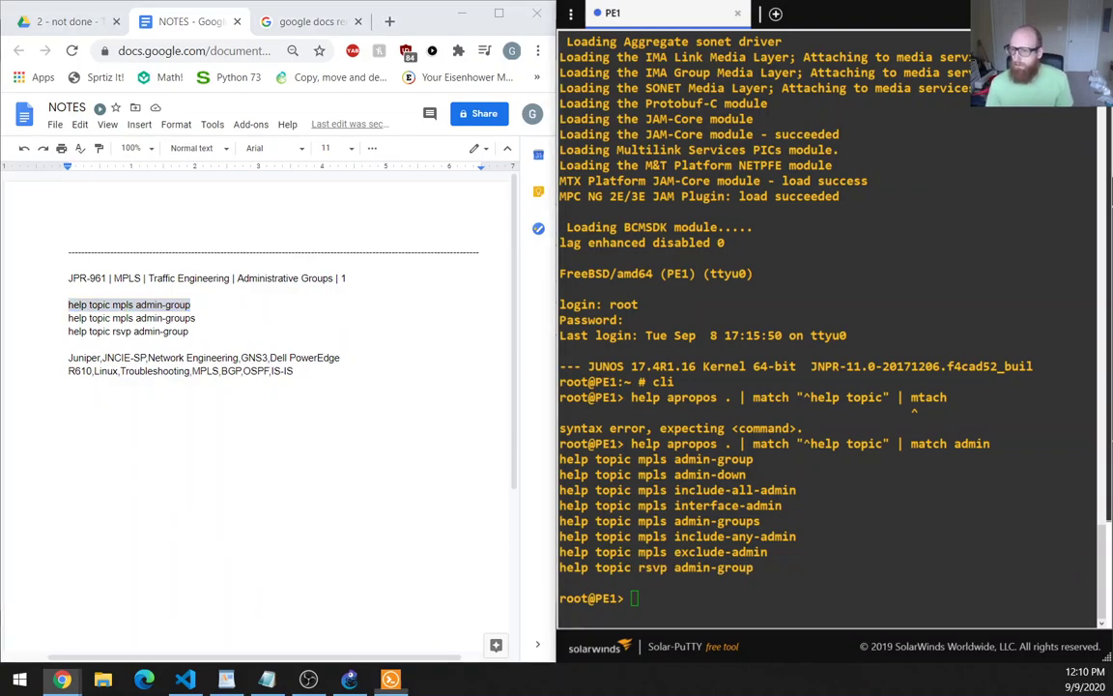
key("super+Up")
key("ctrl+v")
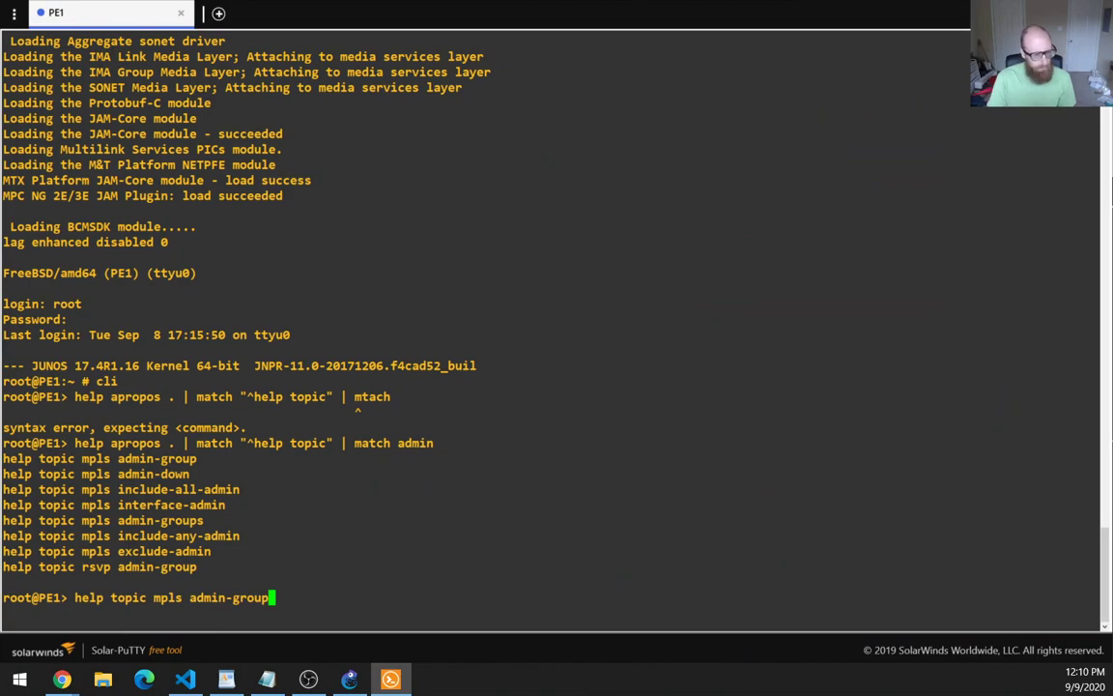
key("Return")
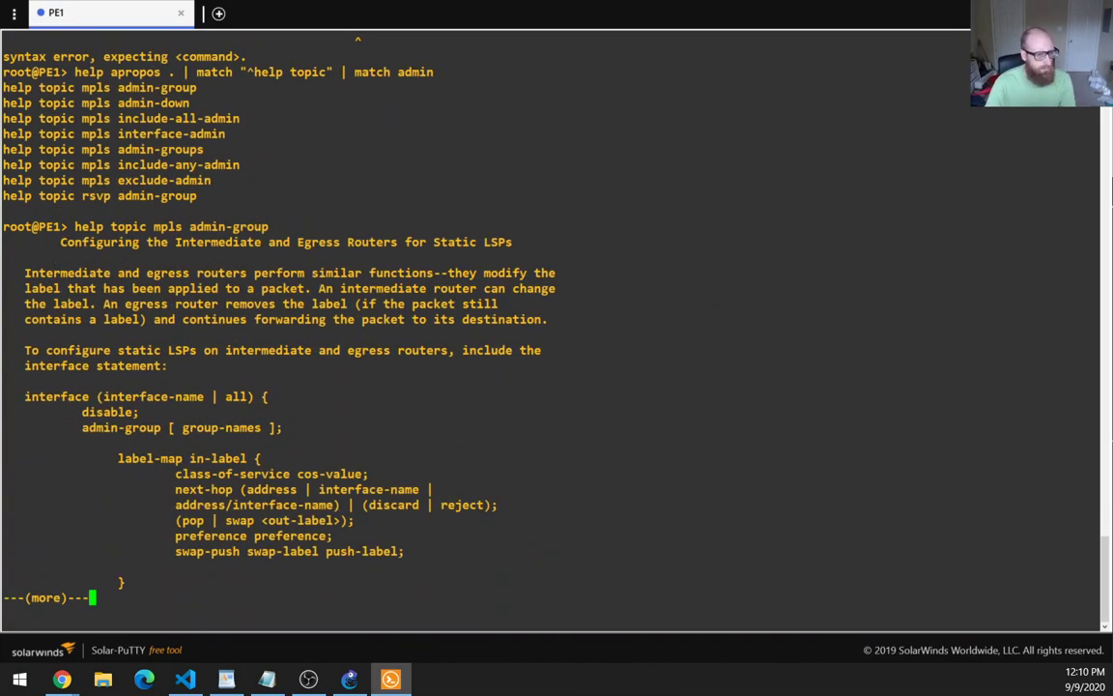
Step: Clear the old output, rerun the help topic, and page through it to the end
key("space")
key("space")
key("space")
key("space")
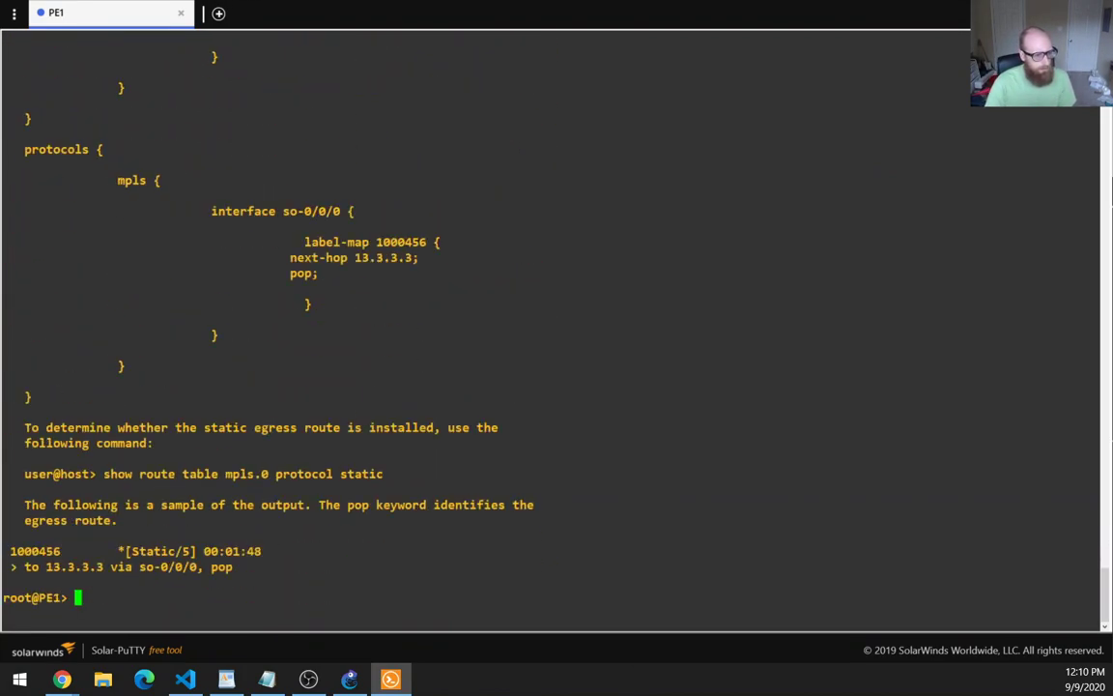
key("Return")
key("Return")
key("Return")
key("Return")
key("Return")
key("Return")
key("Return")
key("Return")
key("Return")
key("Return")
key("Return")
key("Return")
key("Return")
key("Return")
key("Return")
key("Return")
key("Return")
key("Return")
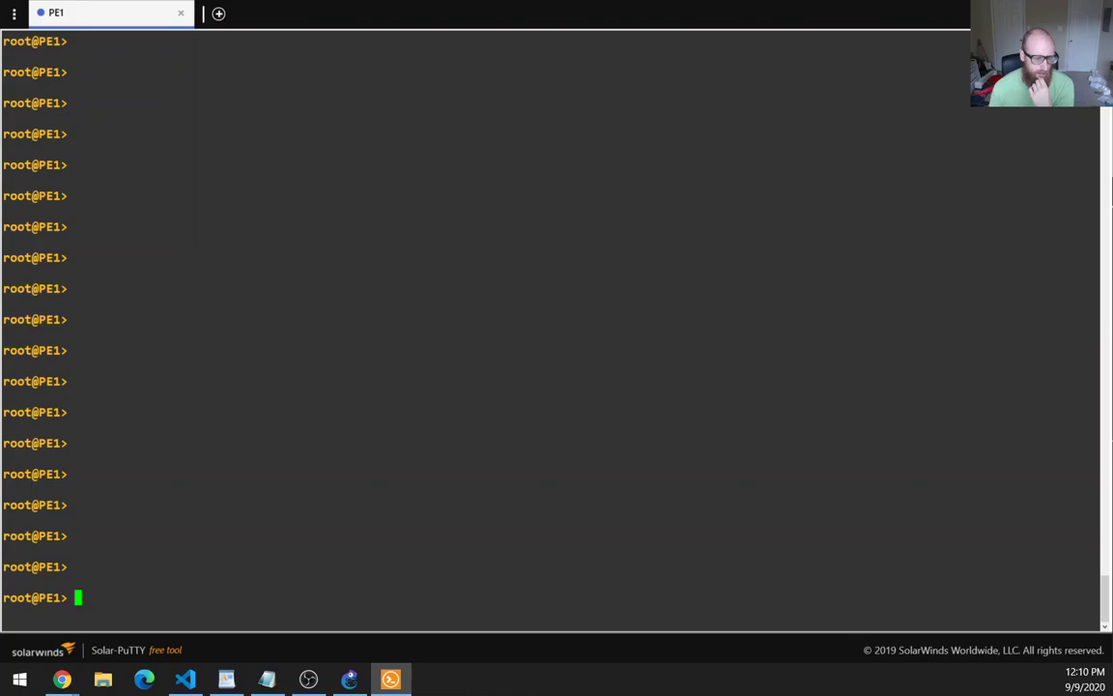
key("Up")
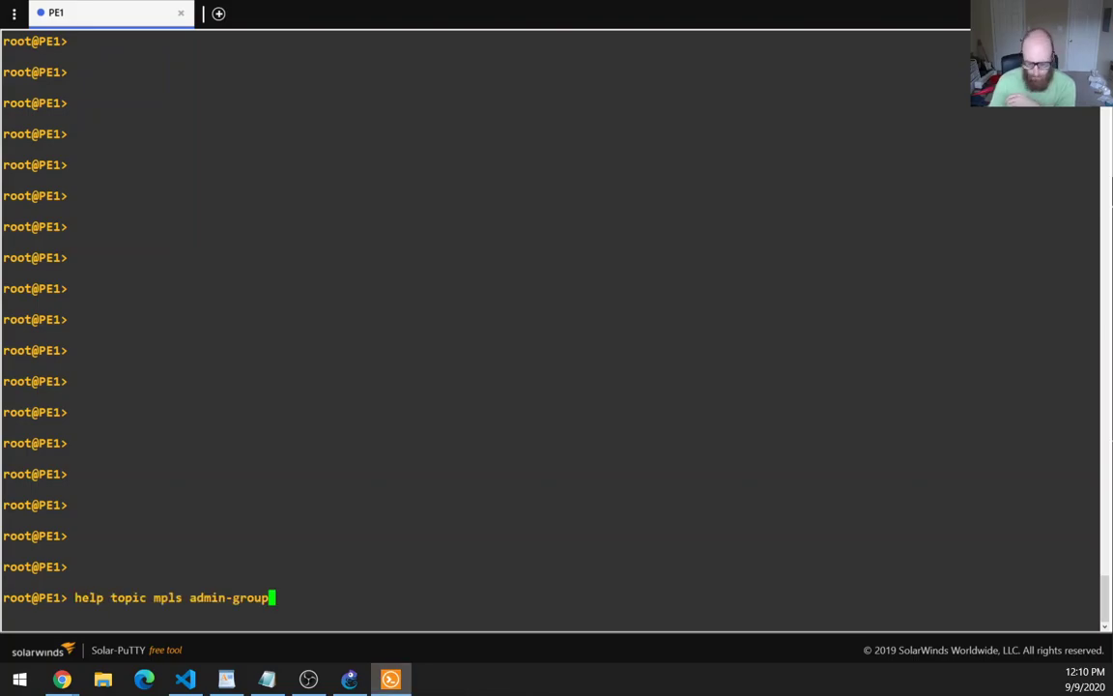
key("Return")
key("space")
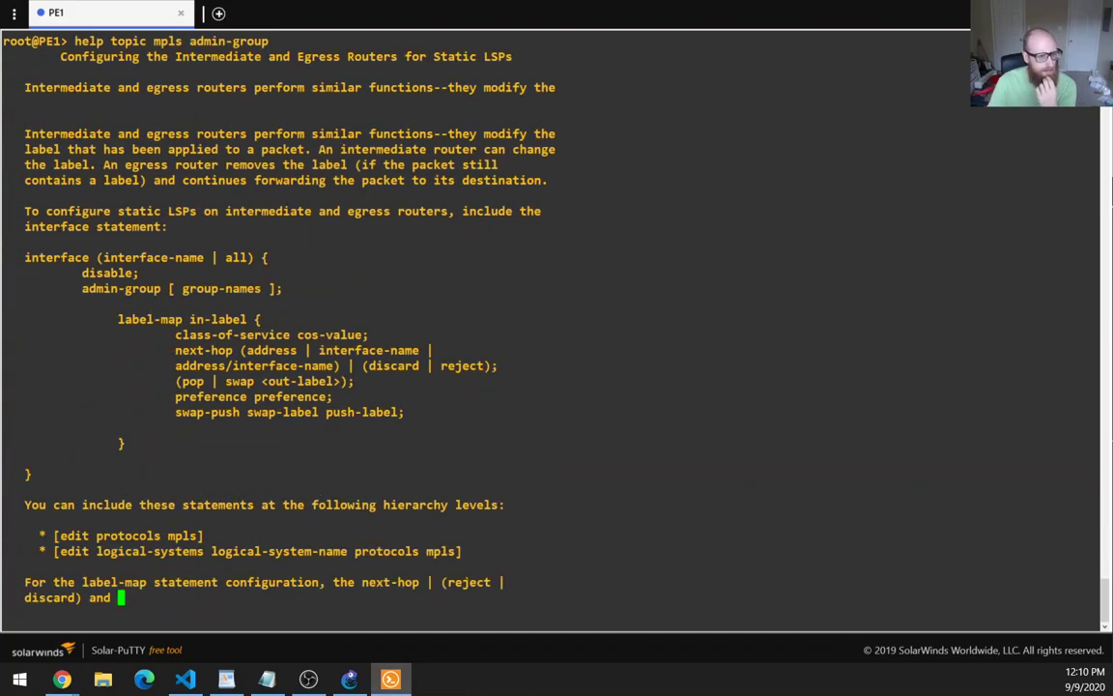
key("space")
key("space")
key("space")
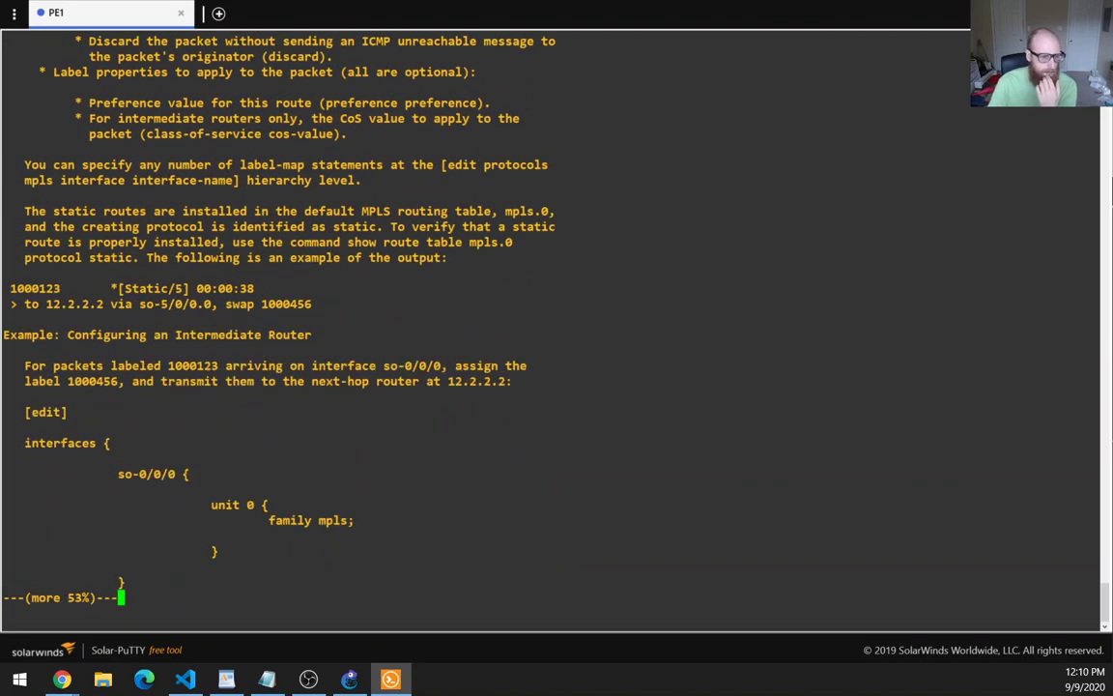
key("space")
key("space")
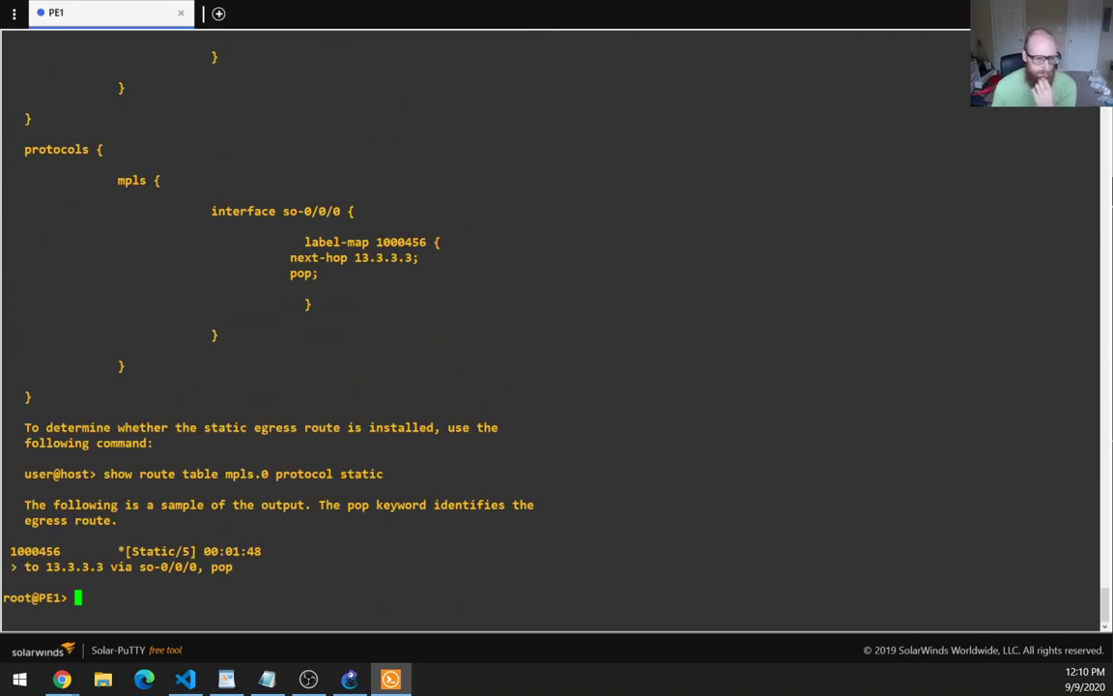
Step: Scroll back to the interface and label-map syntax and their [edit protocols mpls] hierarchy levels
scroll(551, 329, "up", 20)
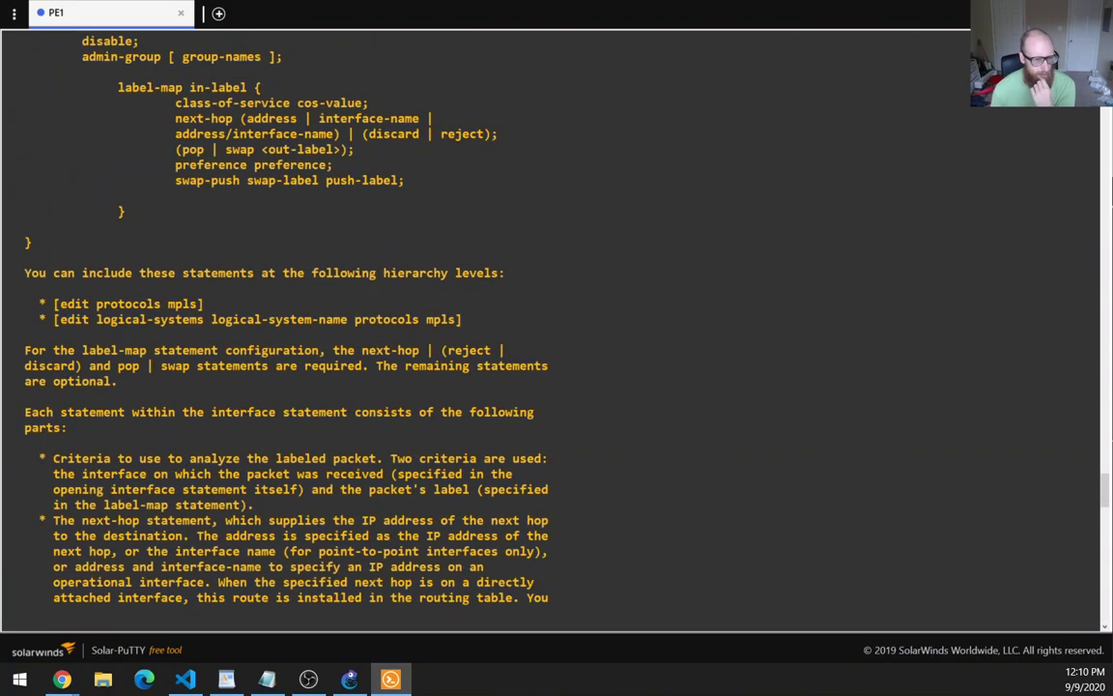
scroll(551, 329, "down", 6)
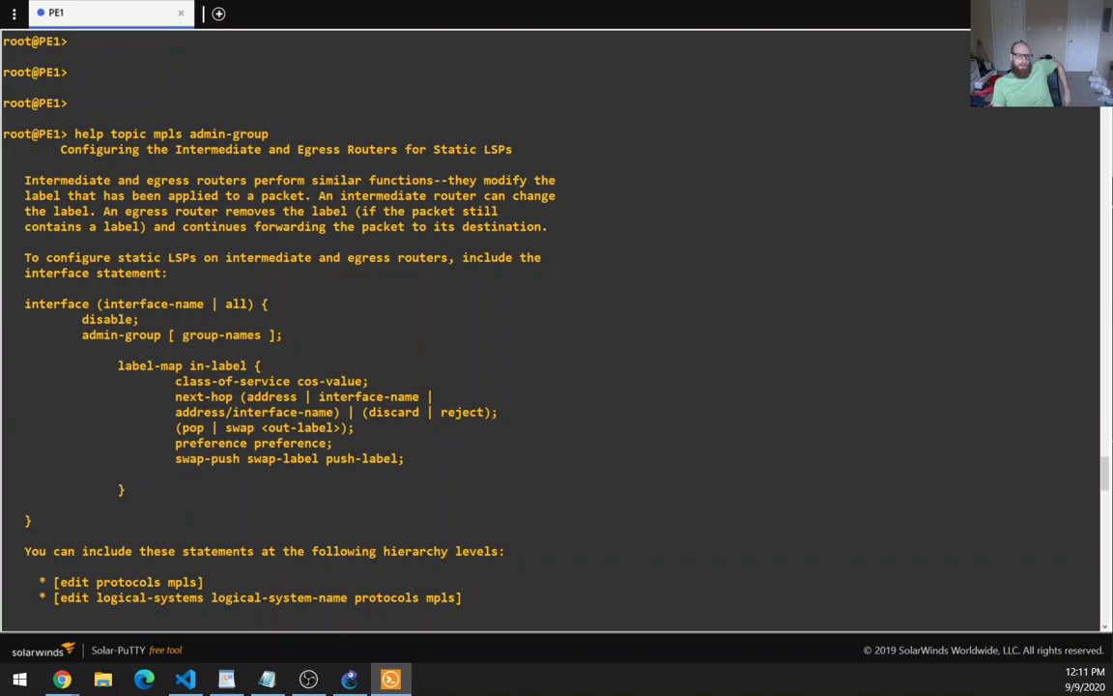
scroll(550, 328, "down", 12)
scroll(551, 328, "up", 12)
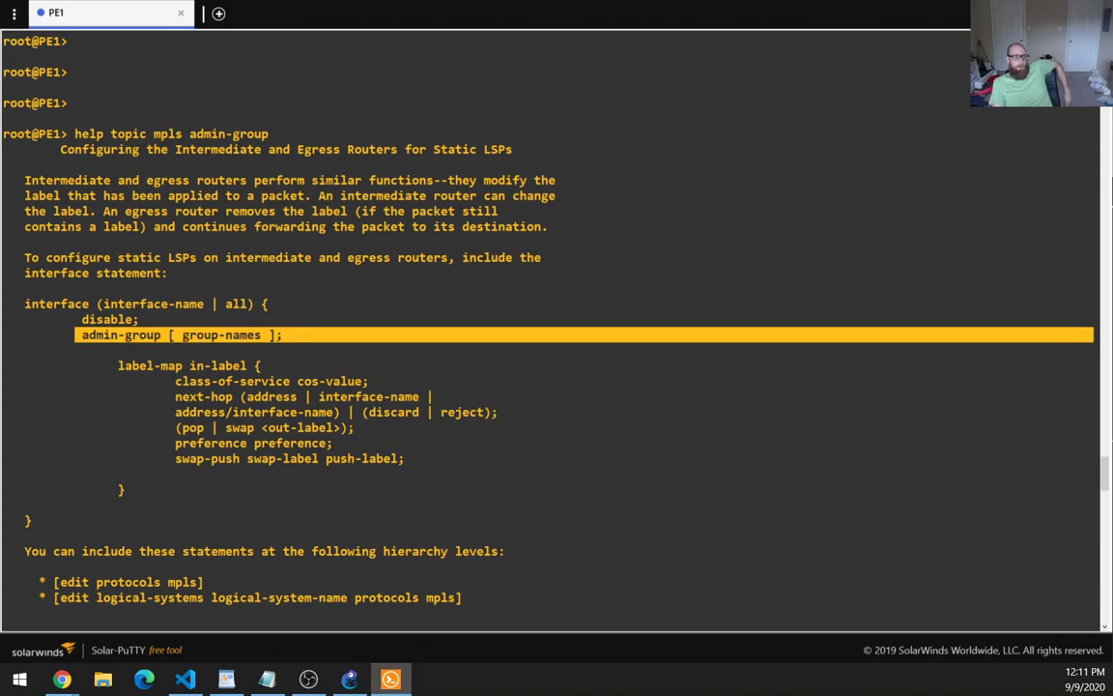
scroll(550, 328, "down", 12)
scroll(551, 329, "up", 6)
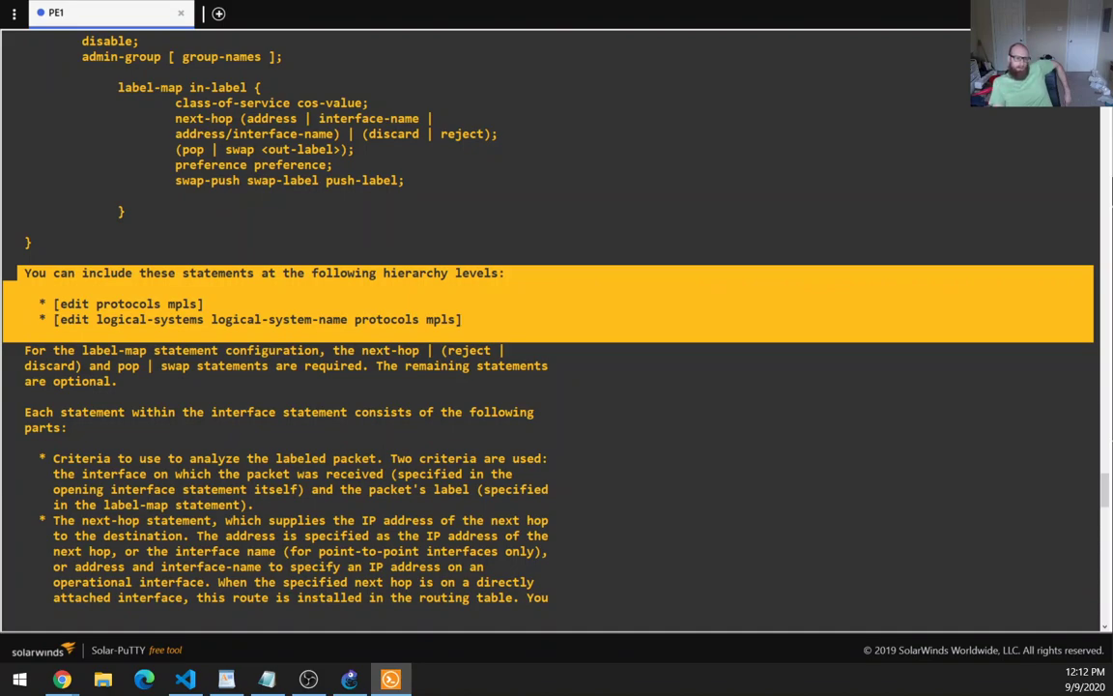
scroll(556, 328, "down", 6)
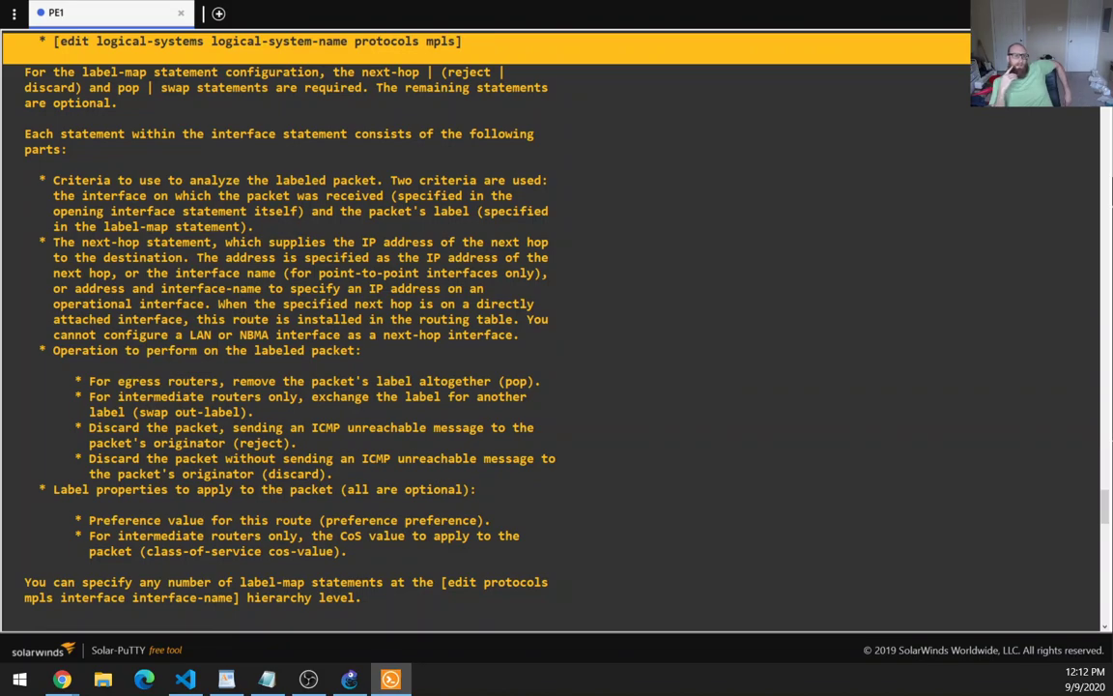
scroll(551, 328, "up", 12)
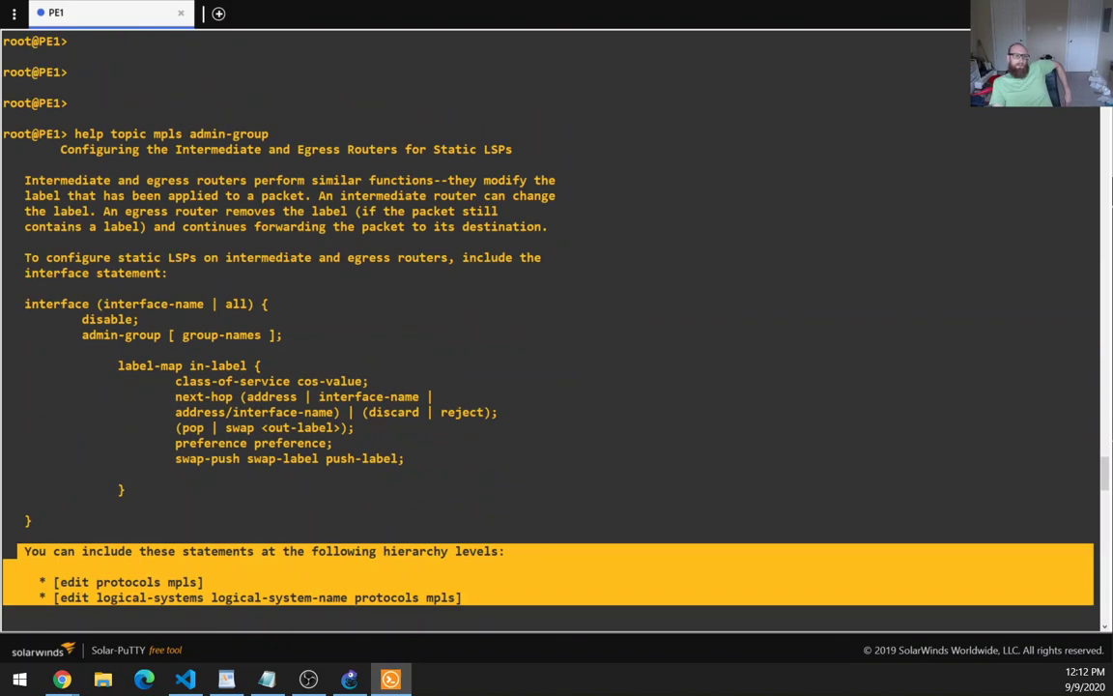
scroll(550, 329, "down", 6)
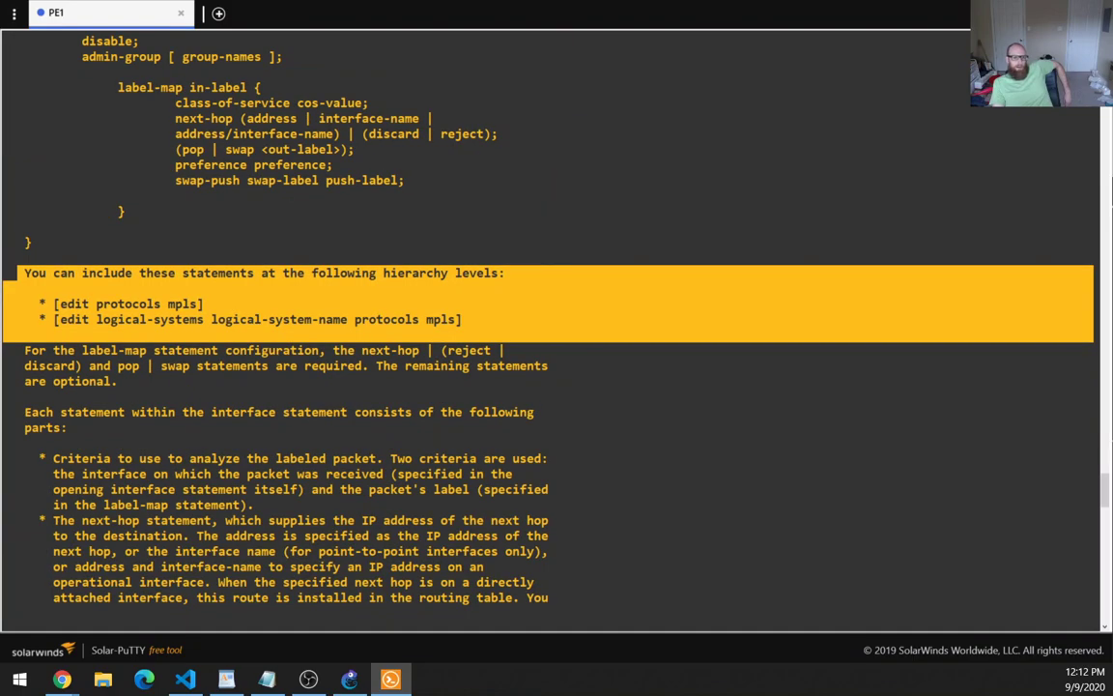
scroll(551, 329, "up", 6)
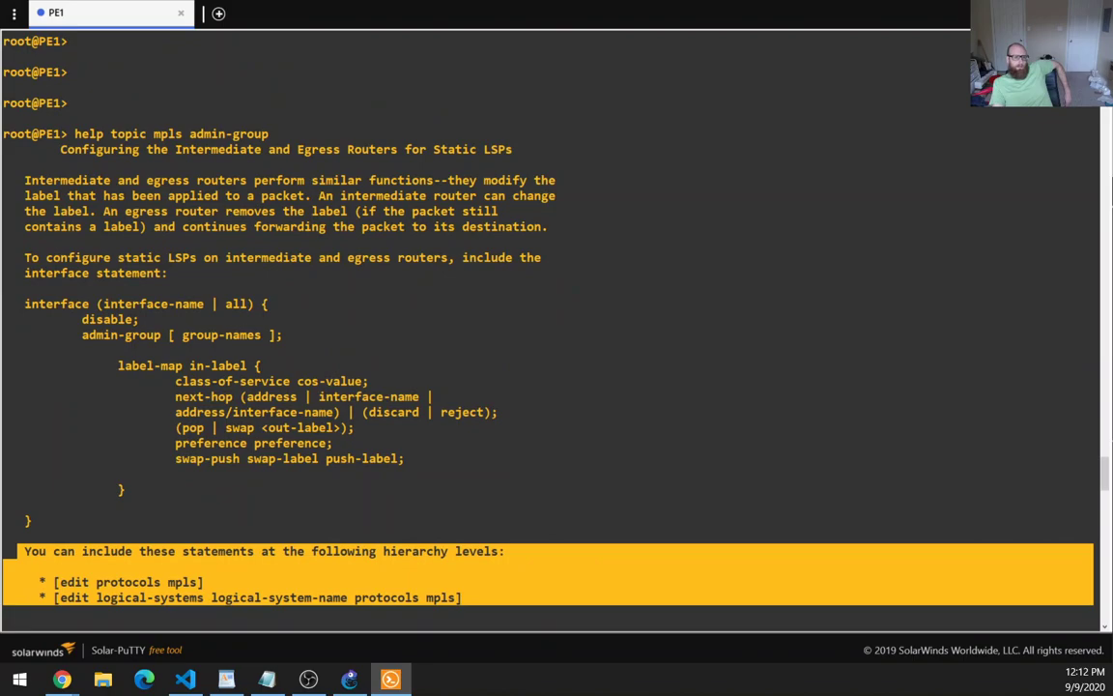
scroll(551, 328, "down", 6)
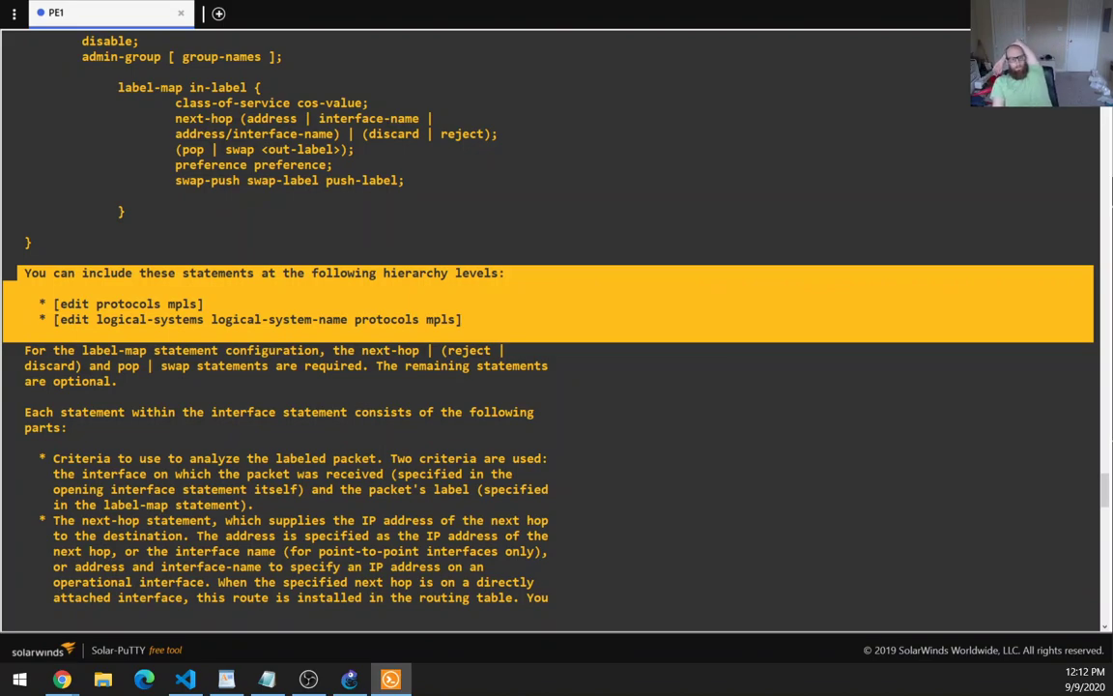
scroll(5, 300, "up", 12)
scroll(4, 300, "down", 6)
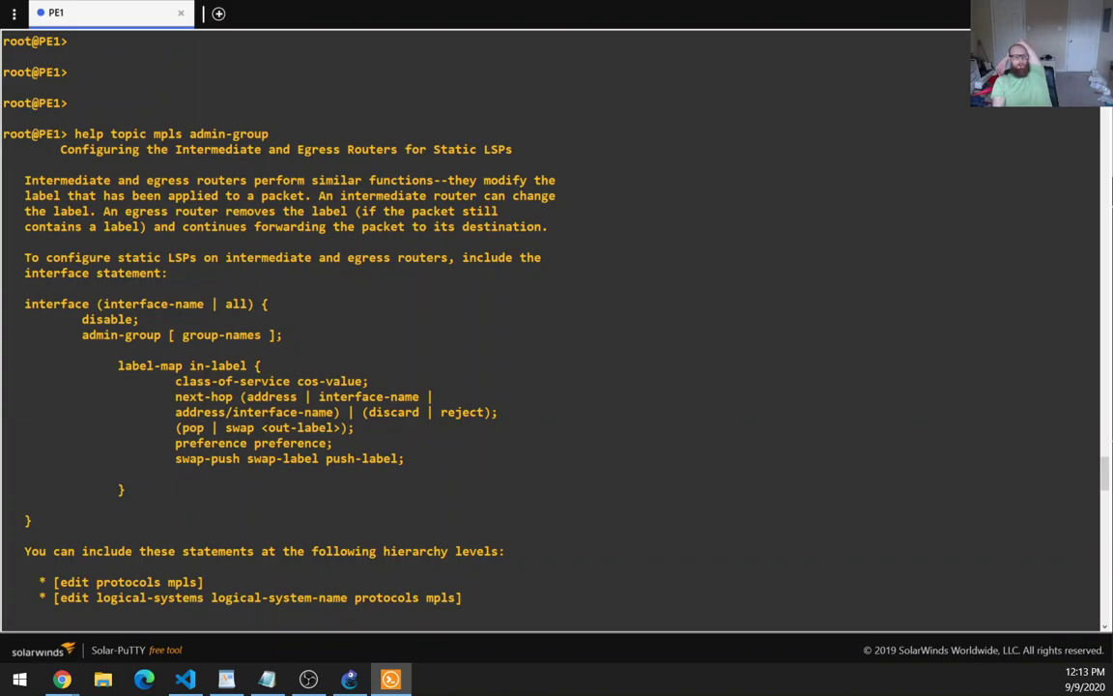
left_click_drag(17, 304, 257, 366)
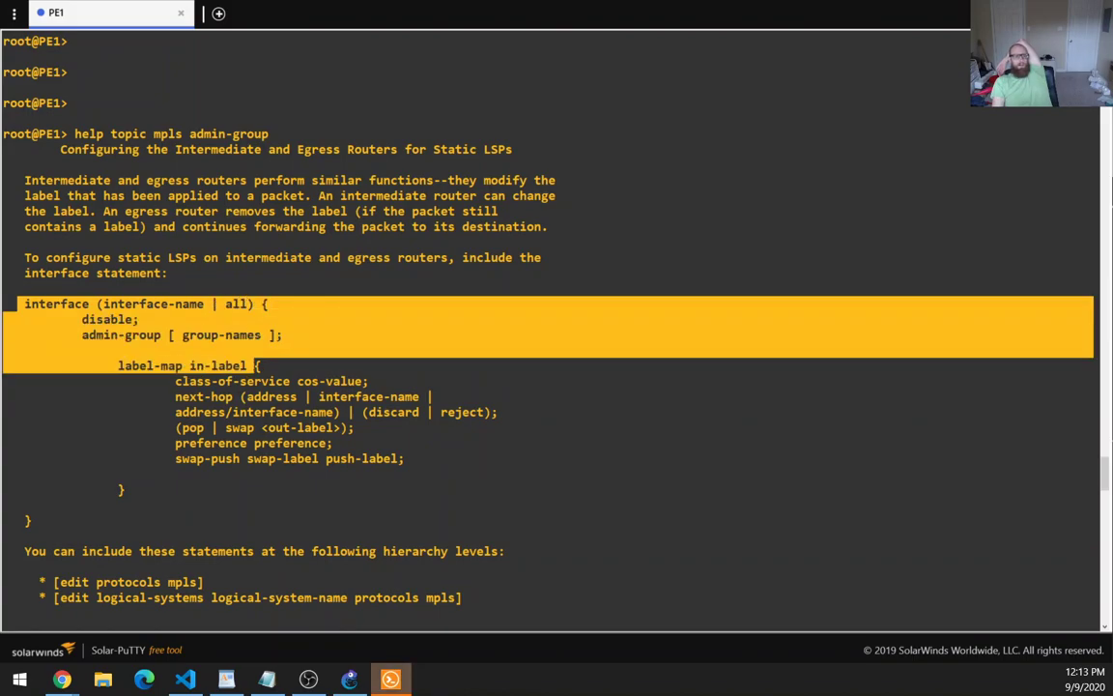
left_click(256, 366)
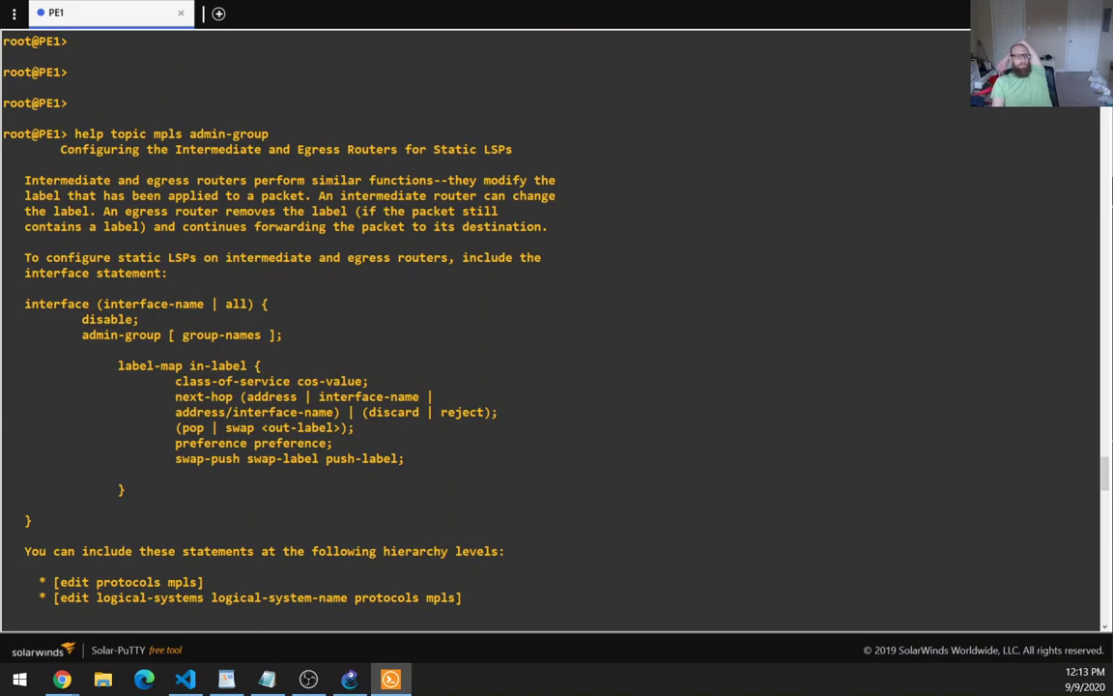
left_click_drag(10, 304, 247, 365)
left_click_drag(79, 334, 290, 336)
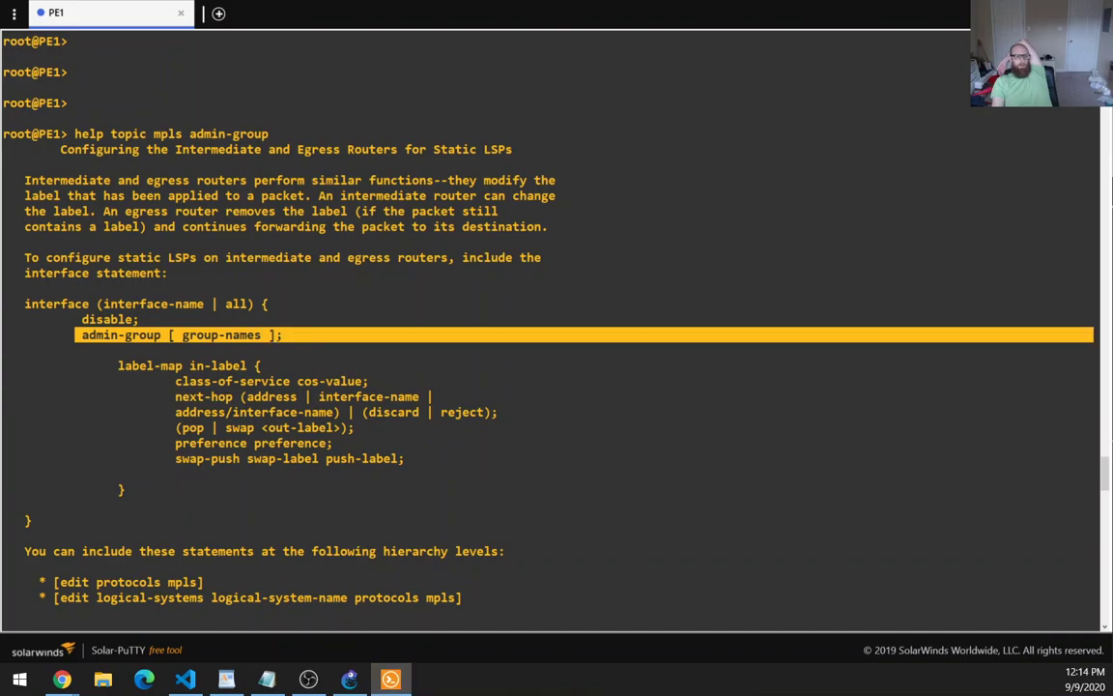
left_click(282, 334)
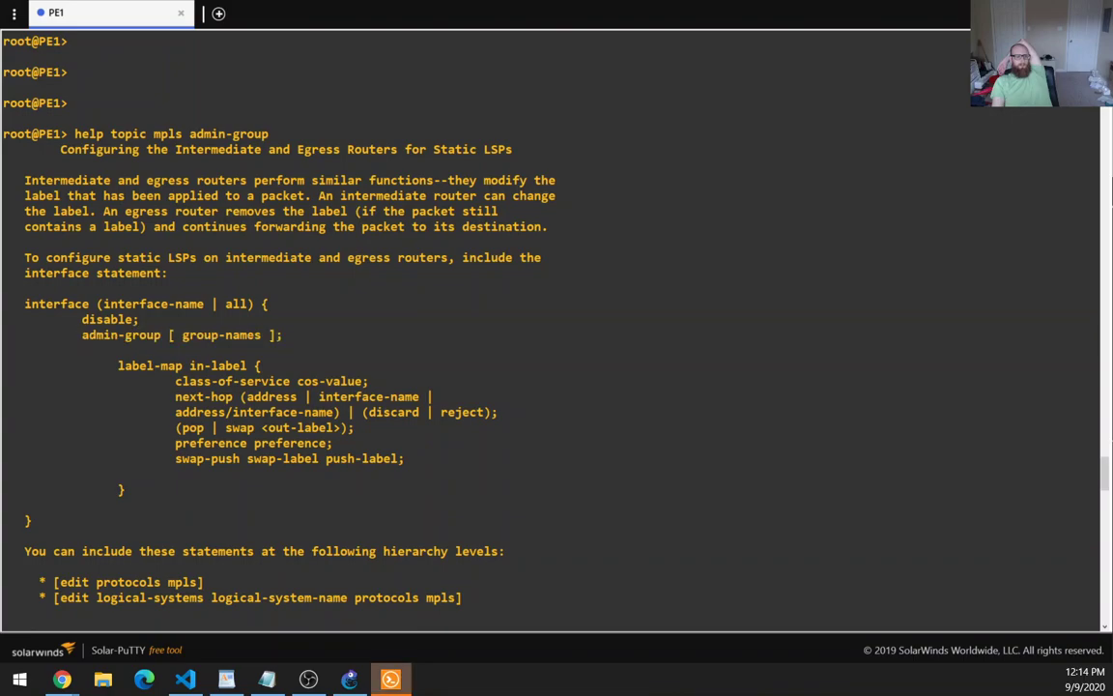
left_click_drag(282, 334, 290, 350)
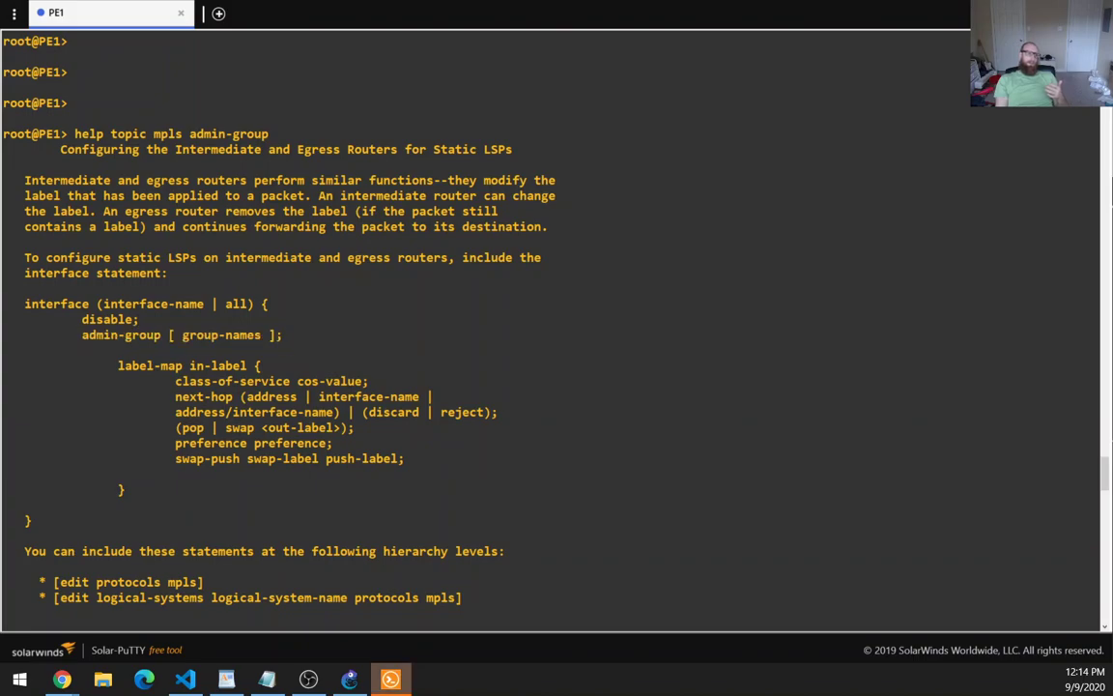
left_click_drag(118, 365, 254, 365)
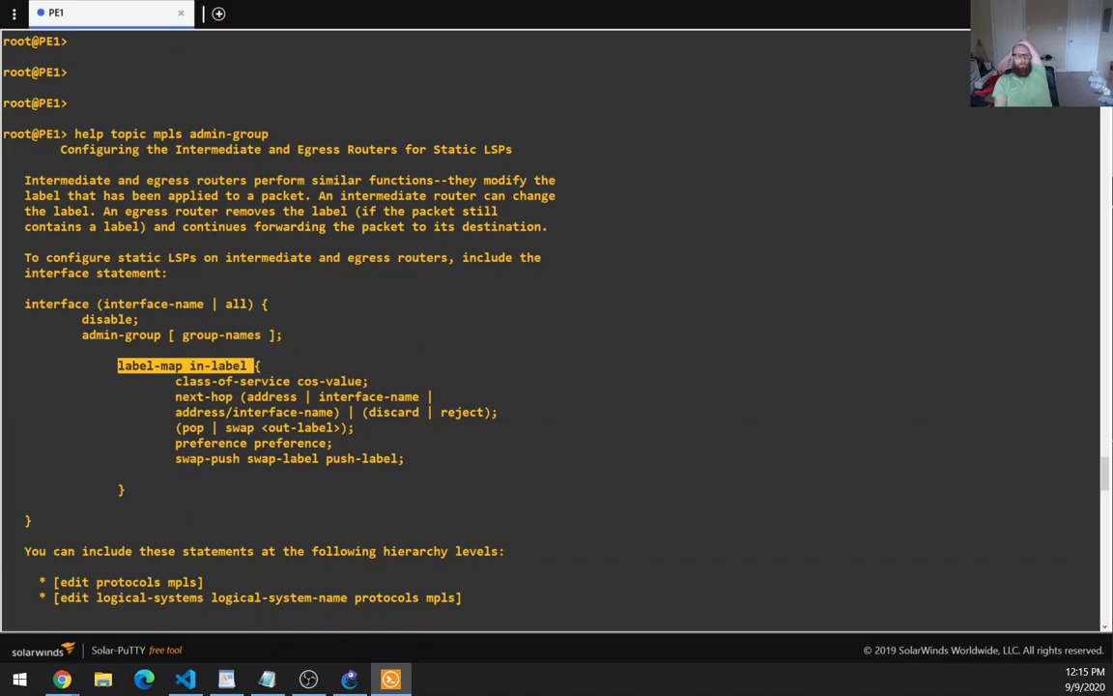
left_click_drag(162, 381, 369, 381)
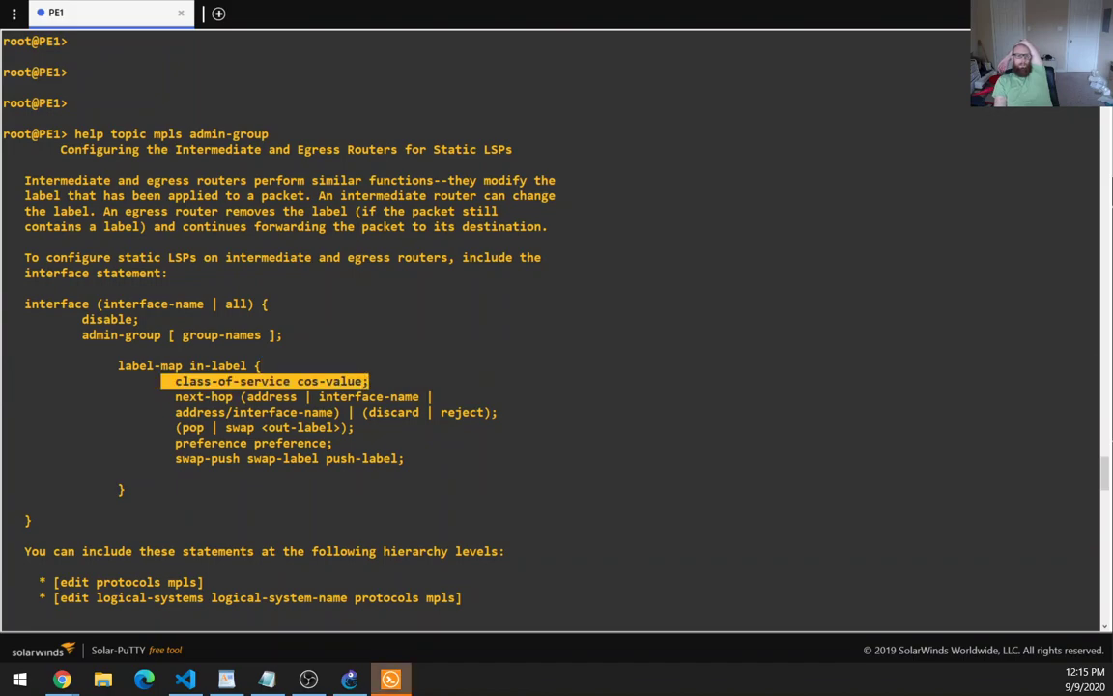
left_click_drag(434, 396, 1092, 411)
left_click(170, 412)
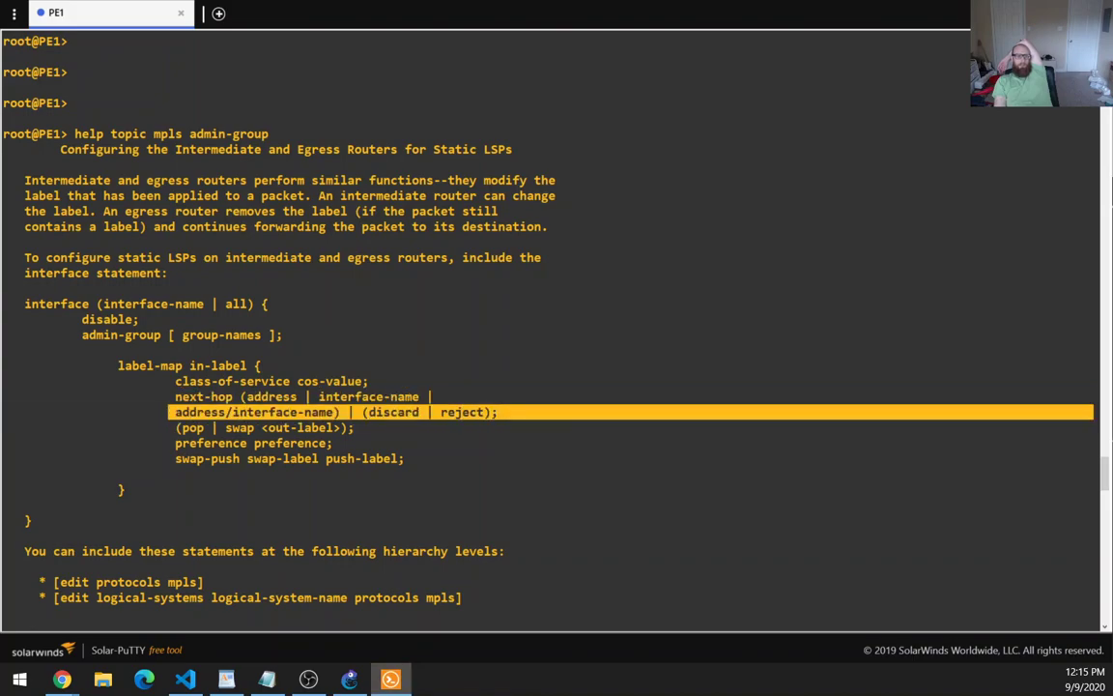
left_click_drag(175, 427, 1092, 427)
left_click_drag(170, 442, 1092, 442)
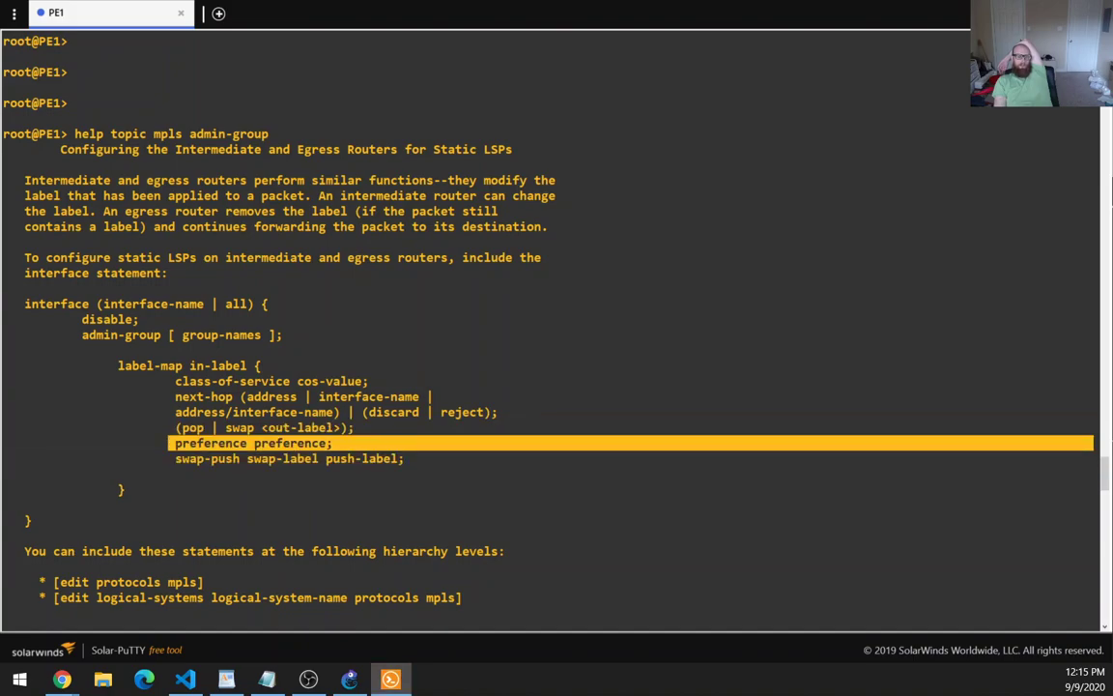
left_click_drag(175, 458, 1092, 457)
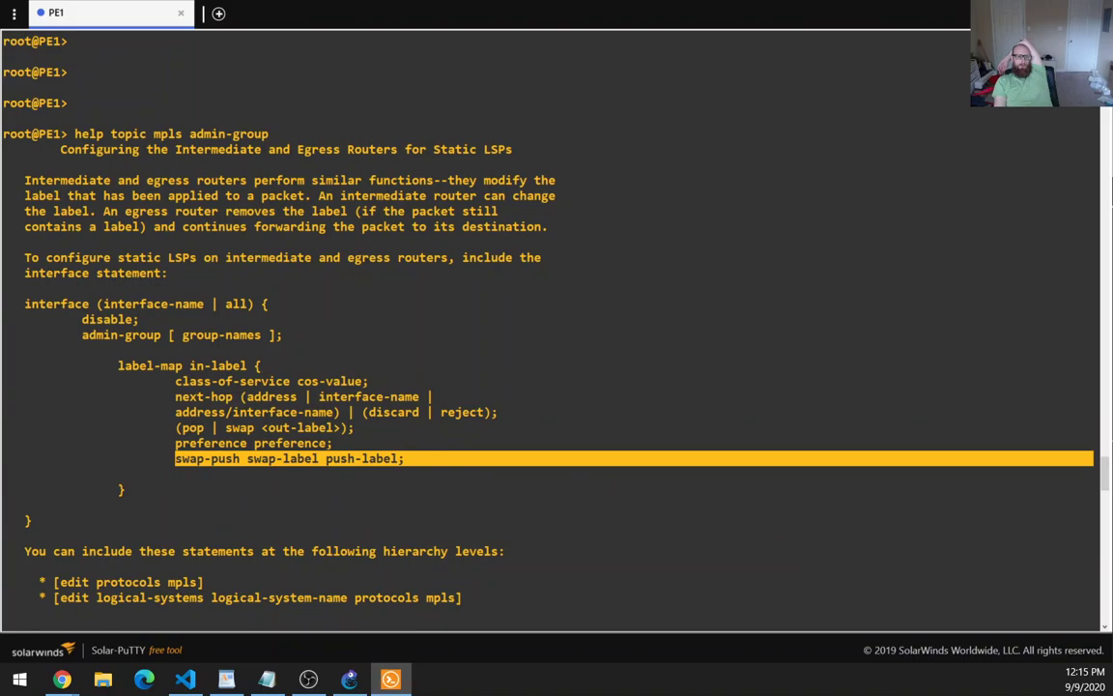
scroll(550, 329, "down", 6)
scroll(551, 328, "up", 12)
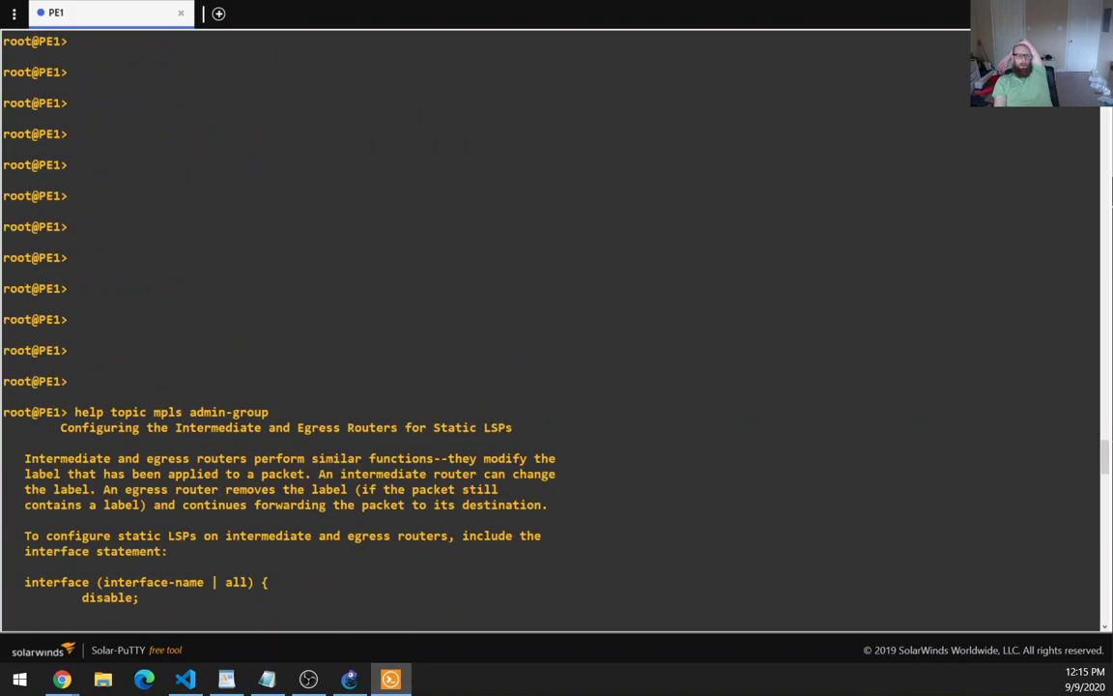
Step: Scroll the label-map help to the intermediate-router example, highlighting the Criteria paragraph along the way
scroll(551, 328, "down", 12)
left_click_drag(39, 457, 551, 504)
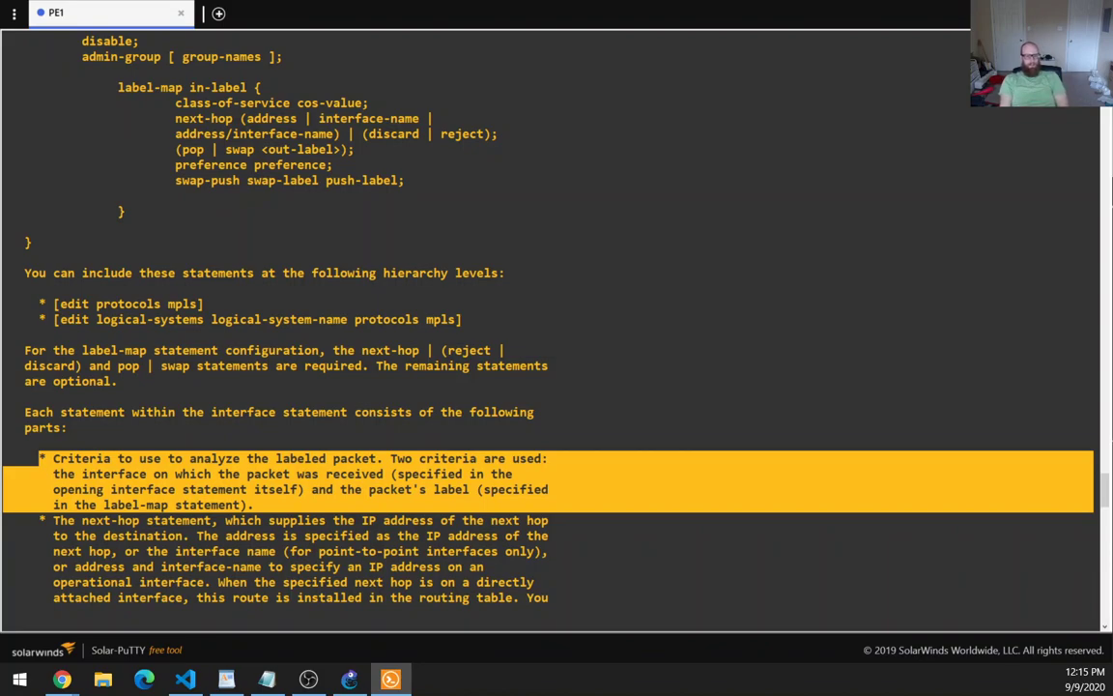
scroll(551, 329, "down", 12)
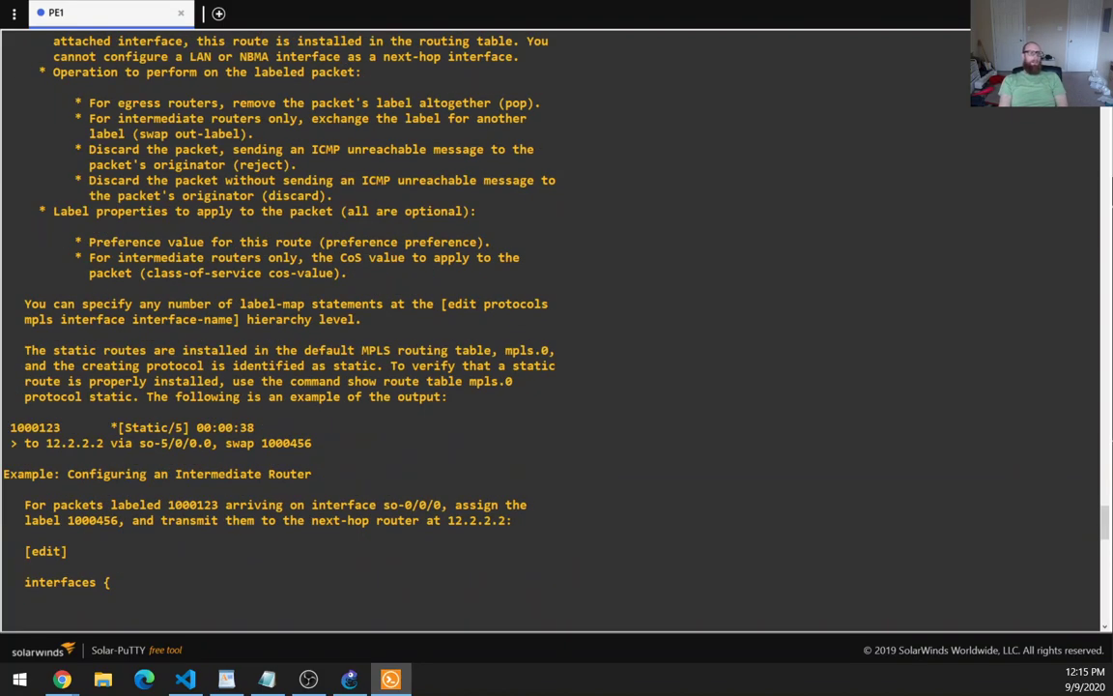
scroll(551, 329, "up", 6)
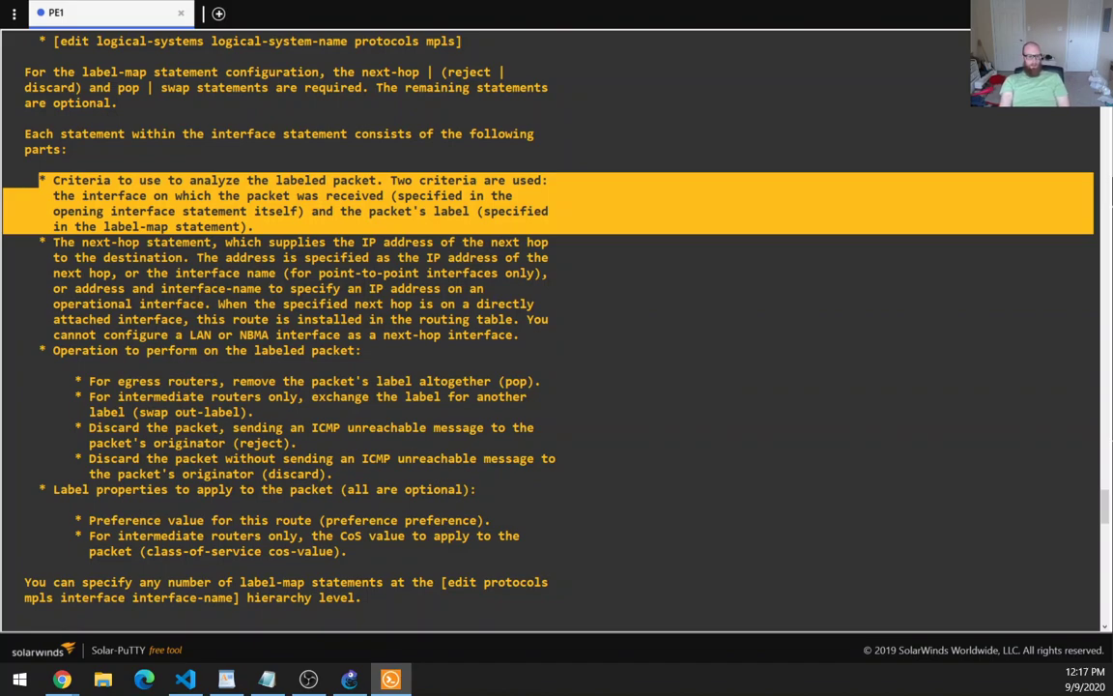
scroll(550, 329, "down", 12)
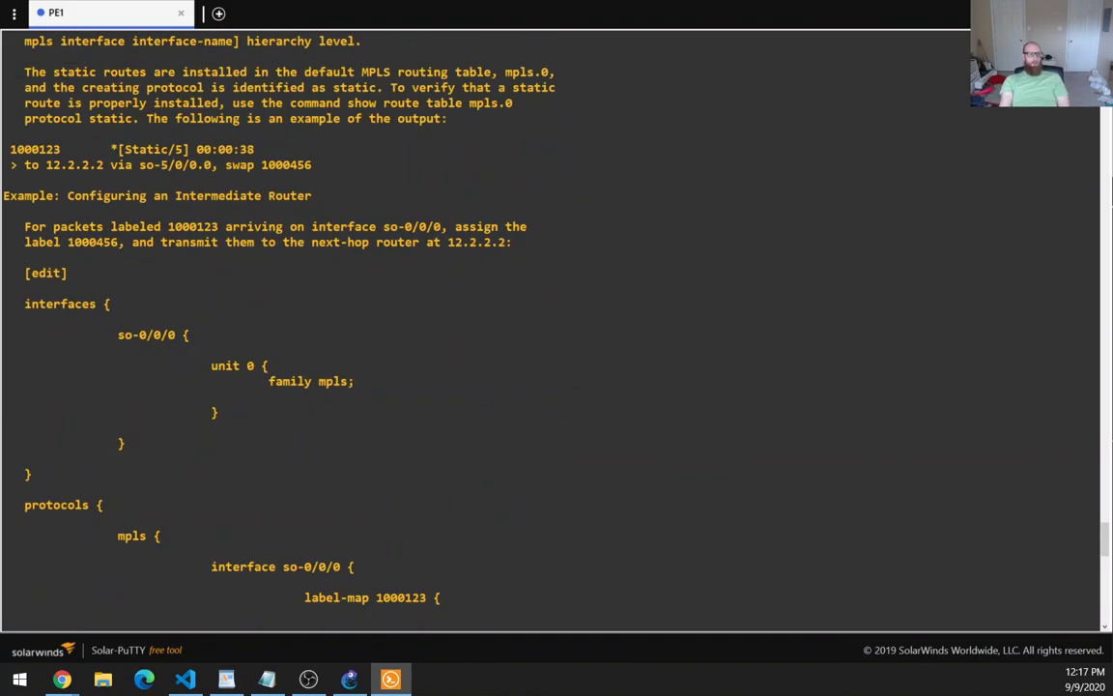
Step: Scroll to show the full label-map 1000123 block and 'show route table mpls.0 protocol static'
scroll(550, 329, "up", 6)
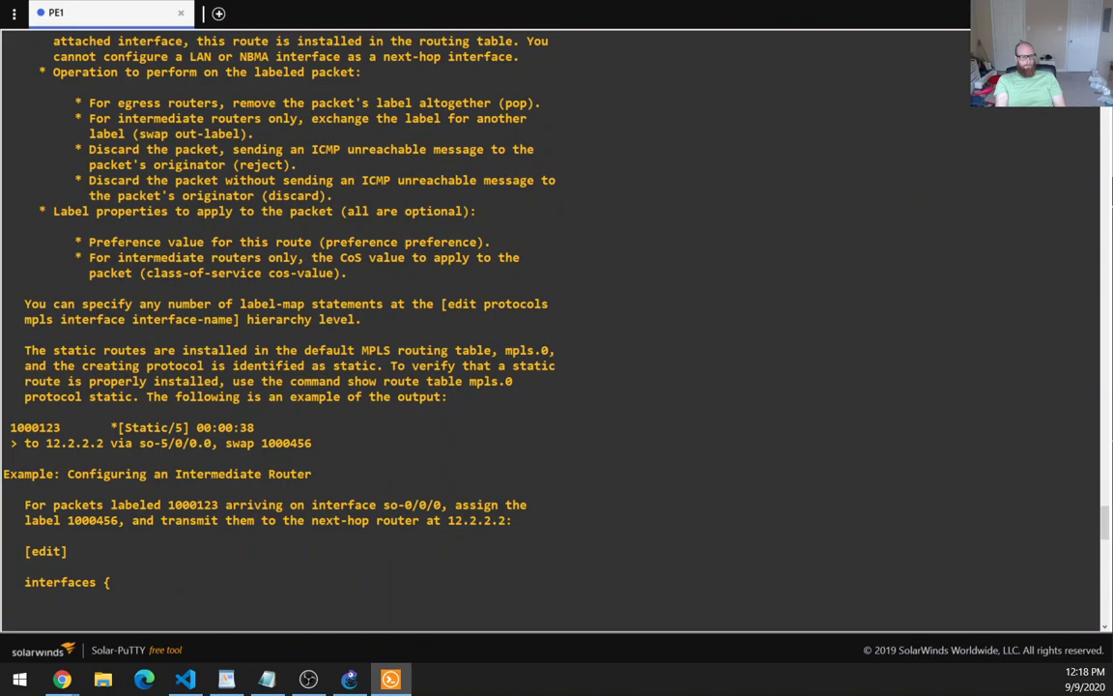
scroll(550, 328, "down", 6)
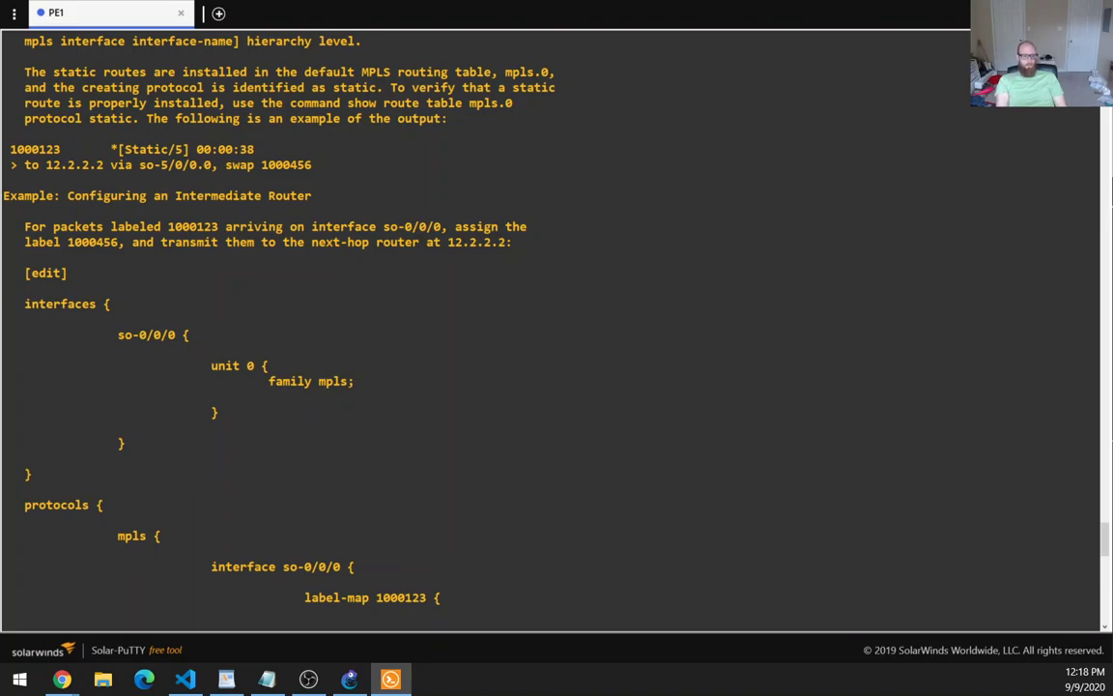
scroll(551, 329, "down", 12)
scroll(551, 329, "up", 6)
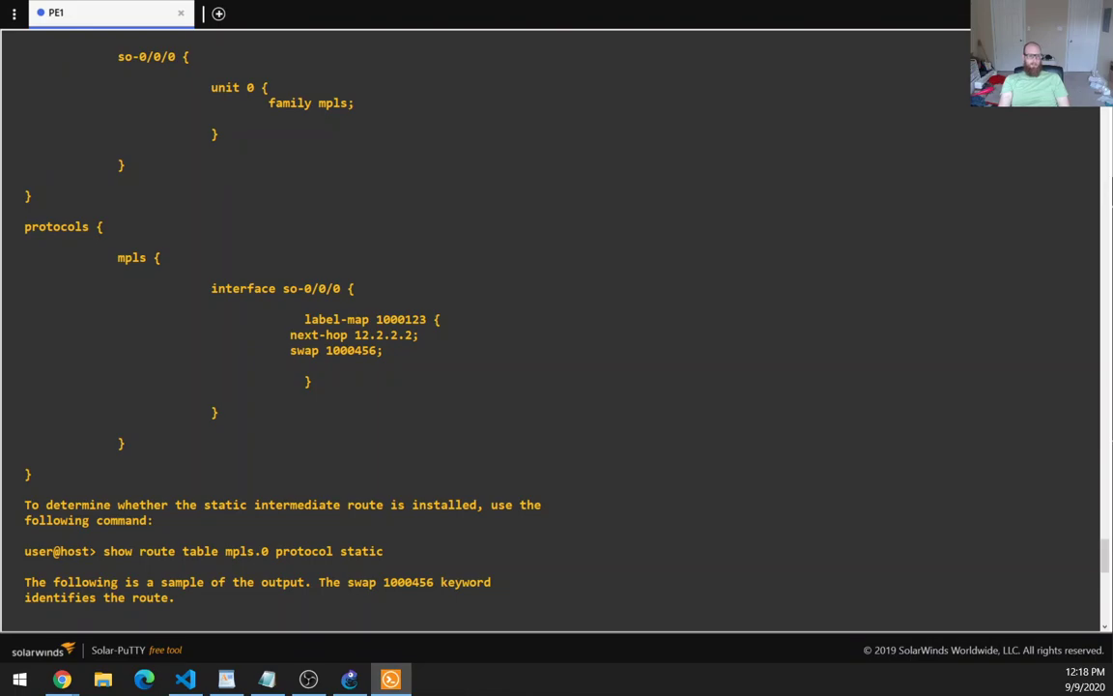
Step: Scroll down to the egress-router example popping label 1000456 toward next-hop 13.3.3.3
scroll(550, 328, "down", 6)
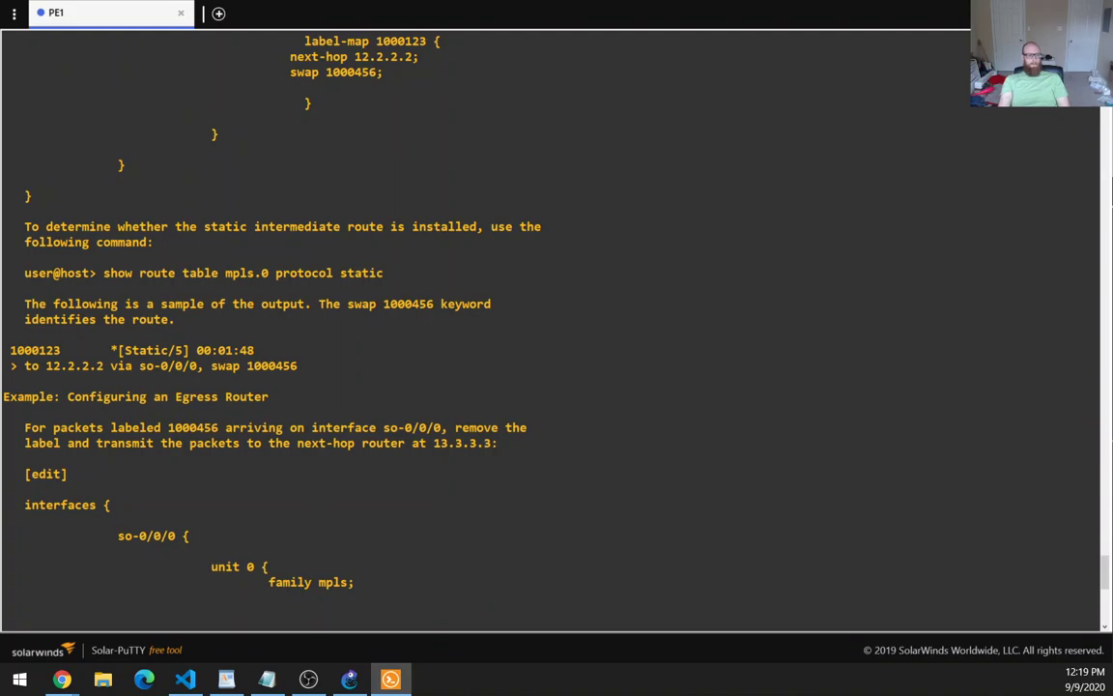
scroll(551, 328, "down", 6)
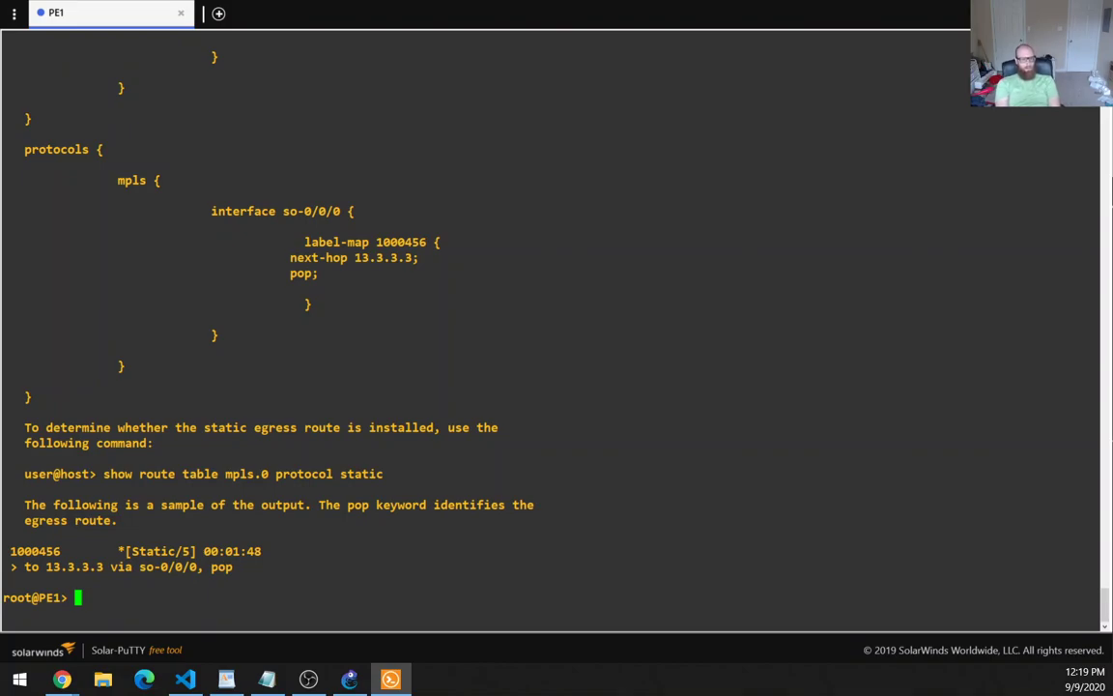
Step: Run 'show route table mpls.0 protocol static' showing 6 routes, then rerun 'help topic mpls admin-group'
type("show route table ")
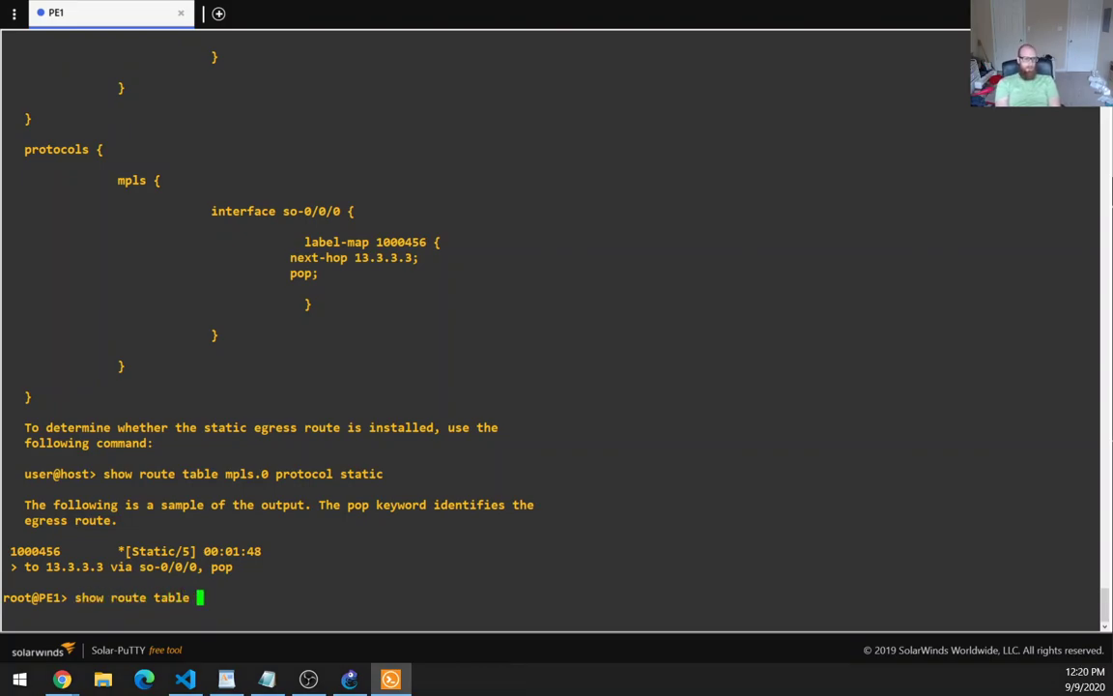
type("mpls.0 protoocl sta")
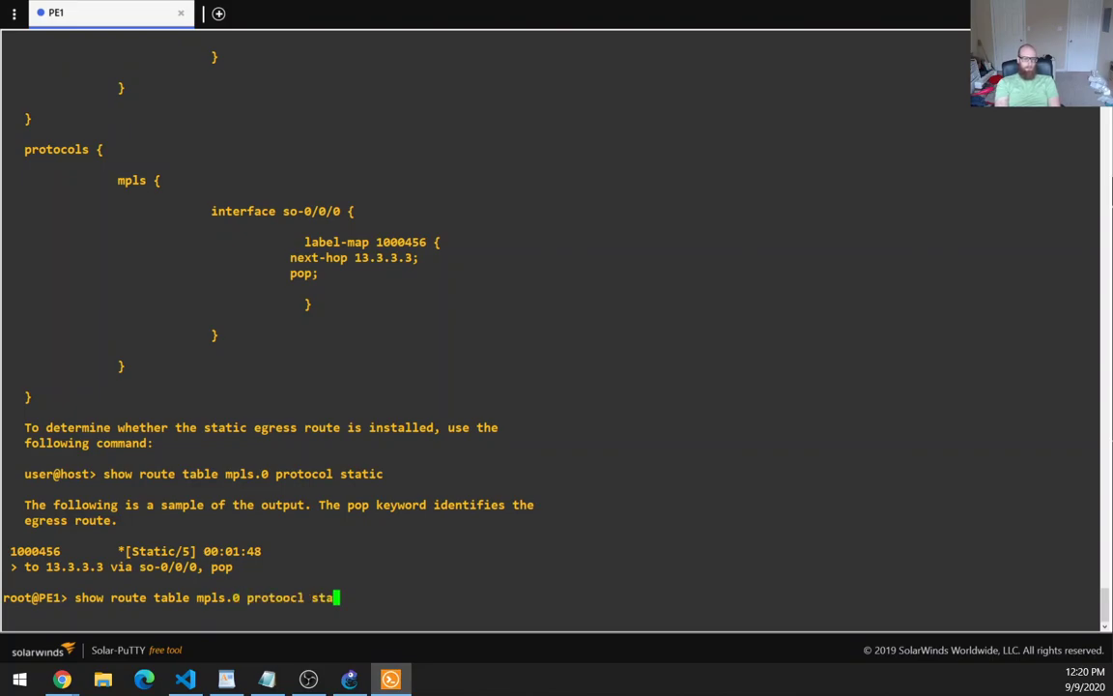
key("BackSpace")
key("BackSpace")
key("BackSpace")
key("BackSpace")
key("BackSpace")
key("BackSpace")
key("BackSpace")
type("col static")
key("Return")
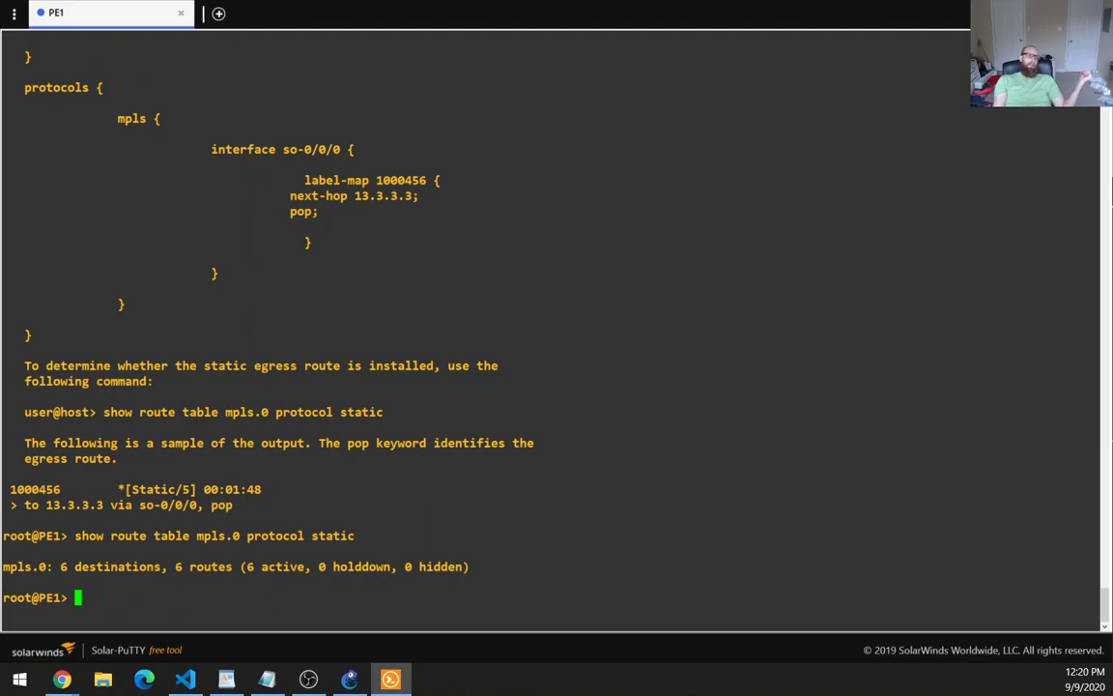
key("Return")
key("Return")
key("Return")
key("Return")
key("Return")
key("Return")
key("Return")
key("Return")
key("Return")
key("Return")
key("Return")
key("Return")
key("Return")
key("Return")
key("Return")
key("Return")
key("Return")
key("Return")
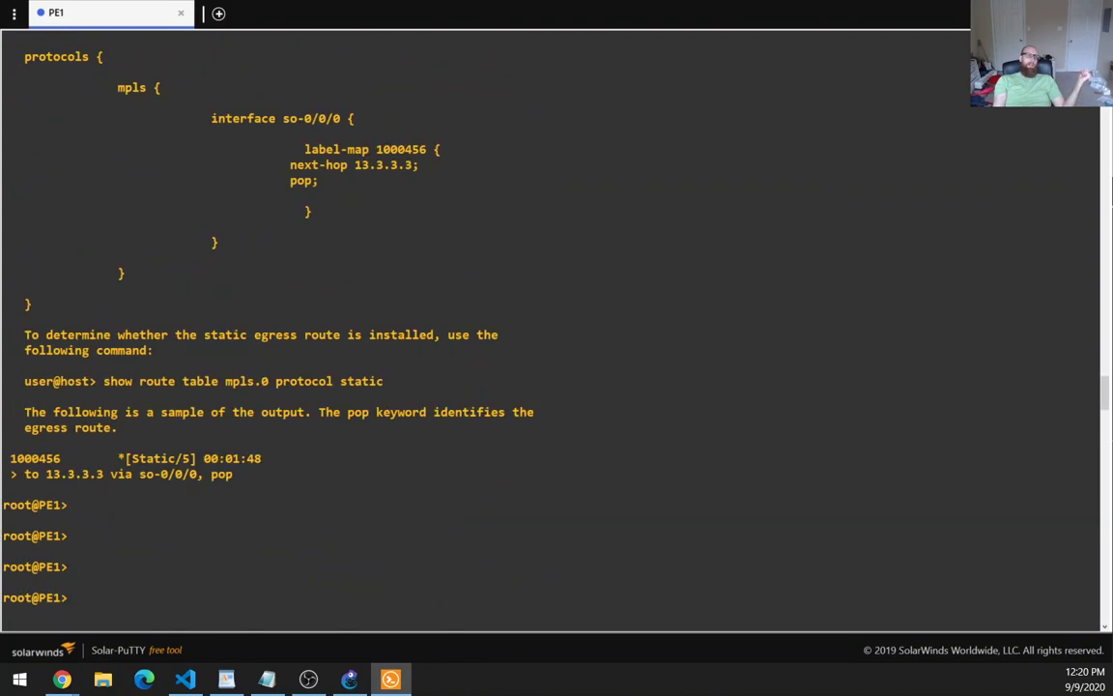
type("help topic mpls admin-group")
key("Return")
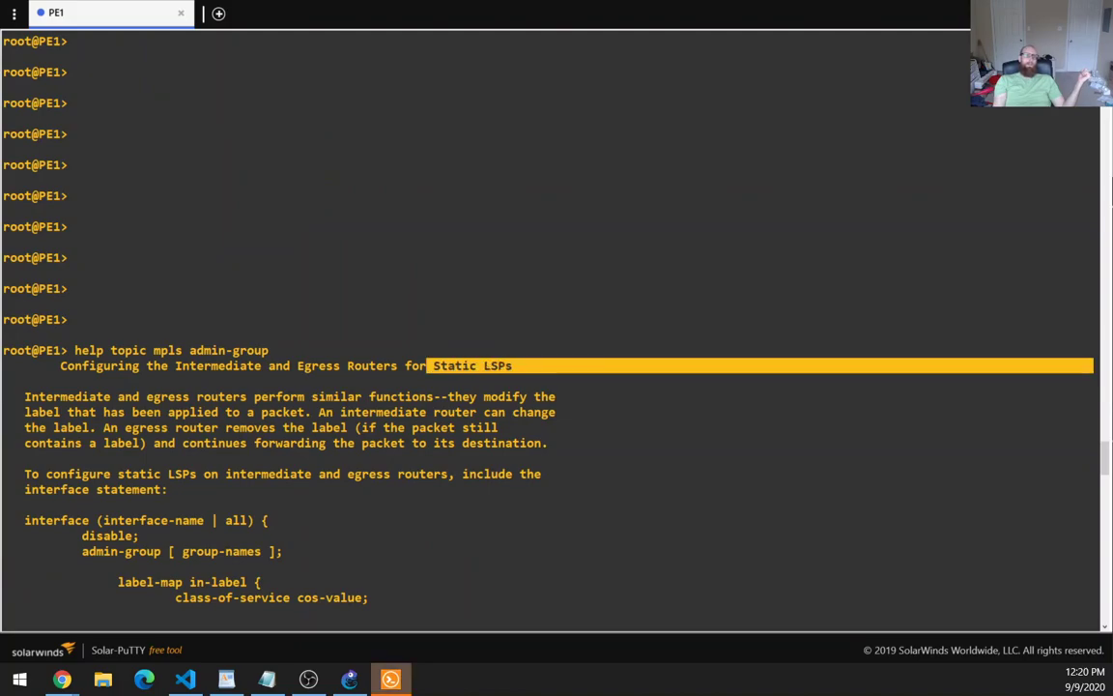
Step: List PE1's configuration with 'show configuration | display set | no-more'
type("shwo")
key("Return")
type("show ")
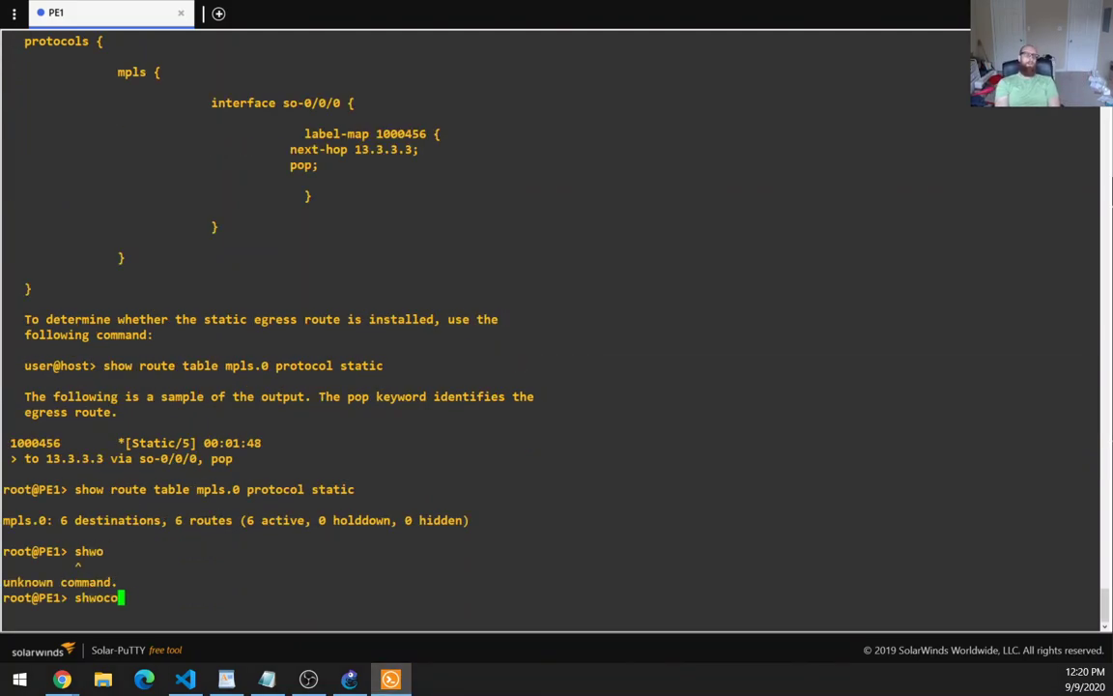
type("co")
key("BackSpace")
key("BackSpace")
key("BackSpace")
key("BackSpace")
type("ow configuration | display set | no-more")
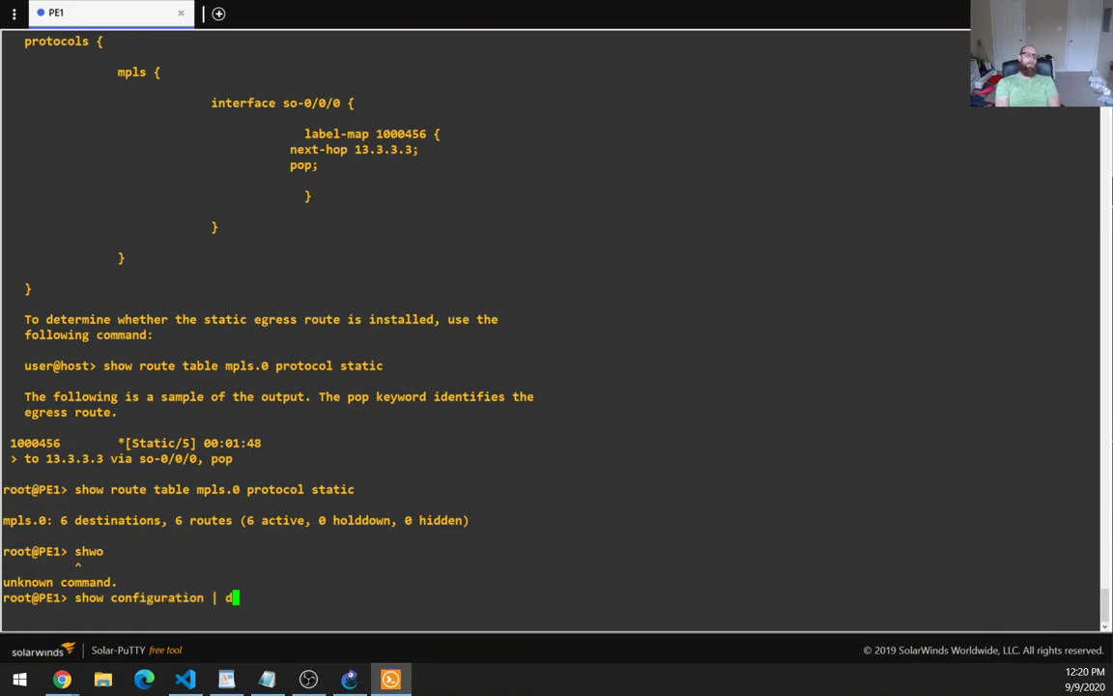
key("Return")
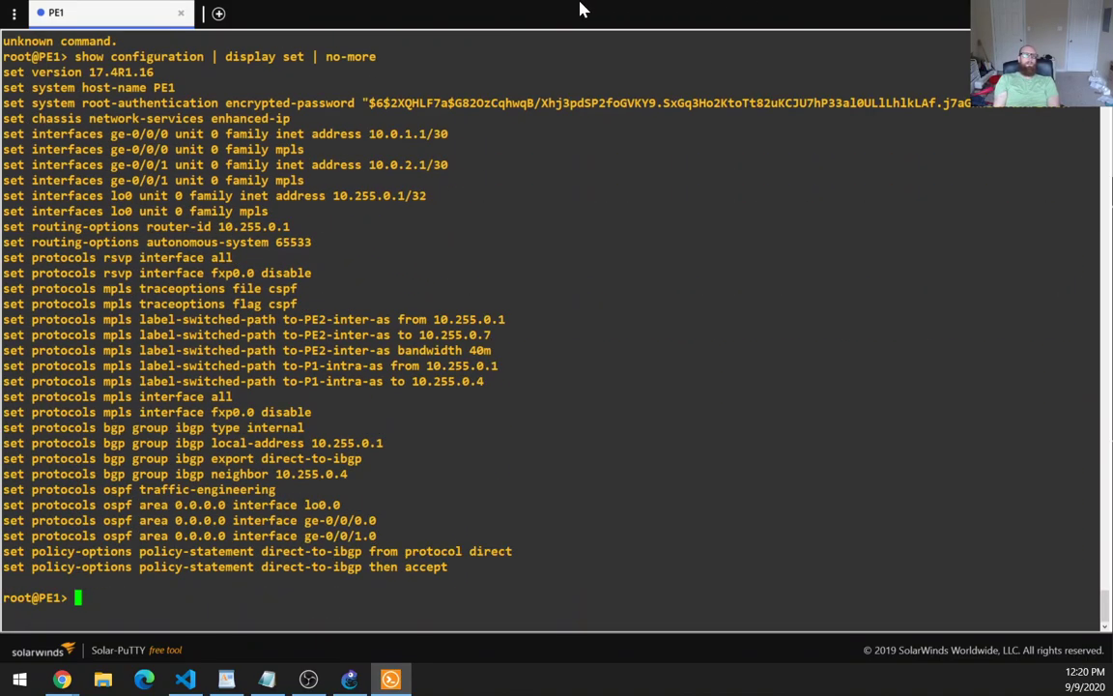
Step: Highlight the to-PE2-inter-as LSP lines, then return to the NOTES document
left_click_drag(490, 349, 2, 317)
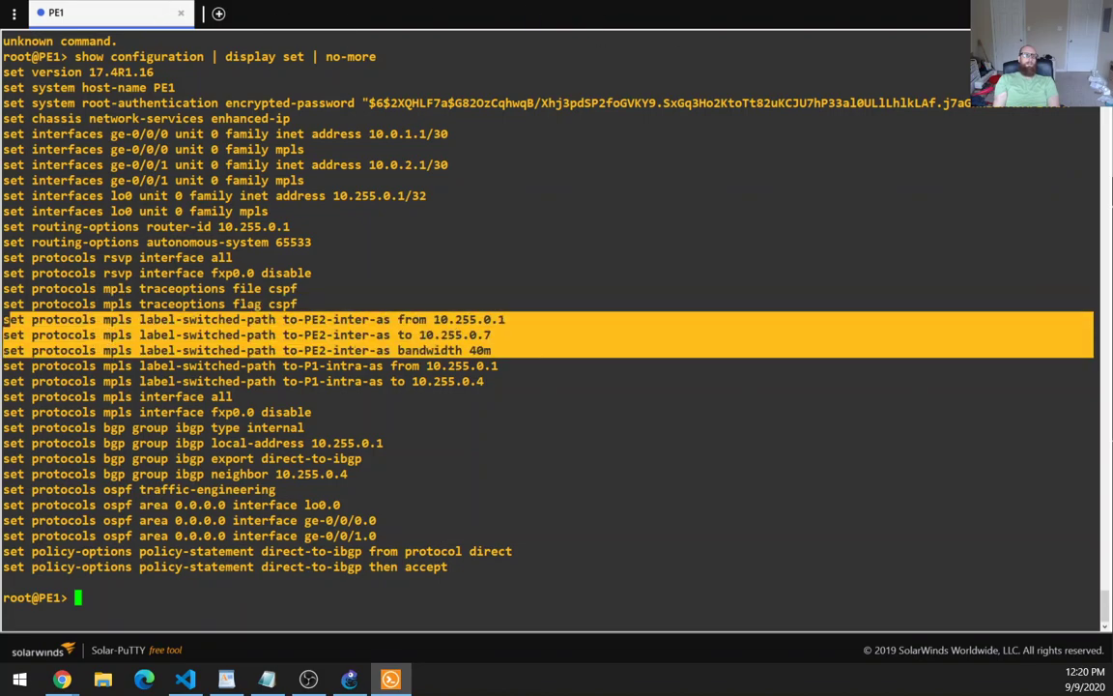
left_click(2, 326)
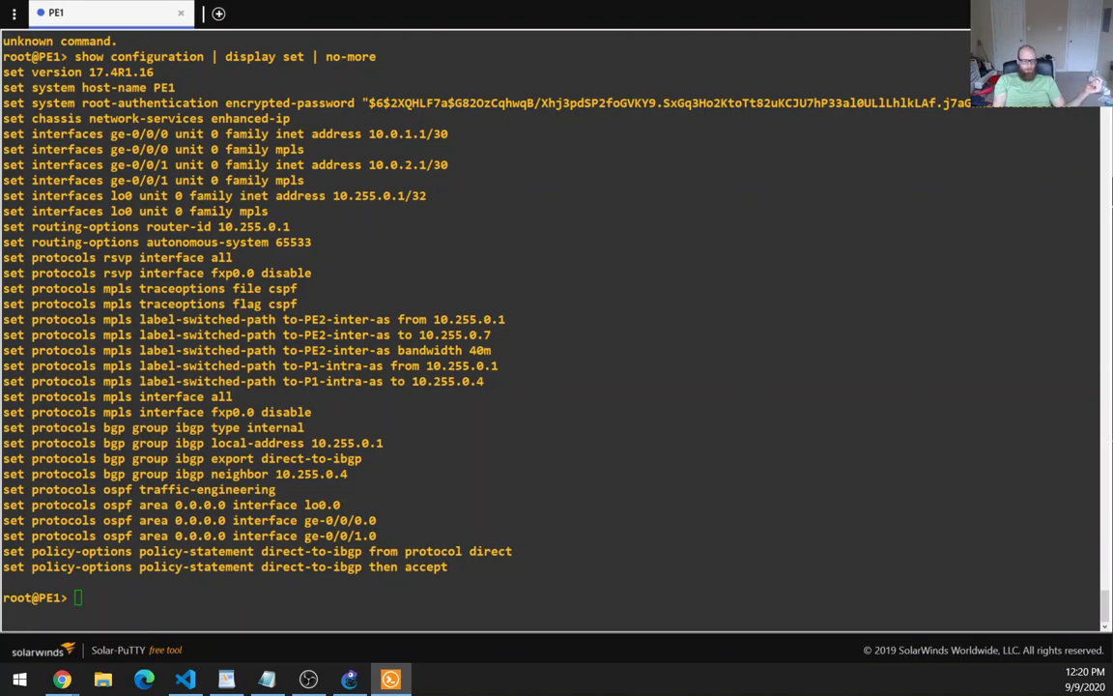
key("alt+Tab")
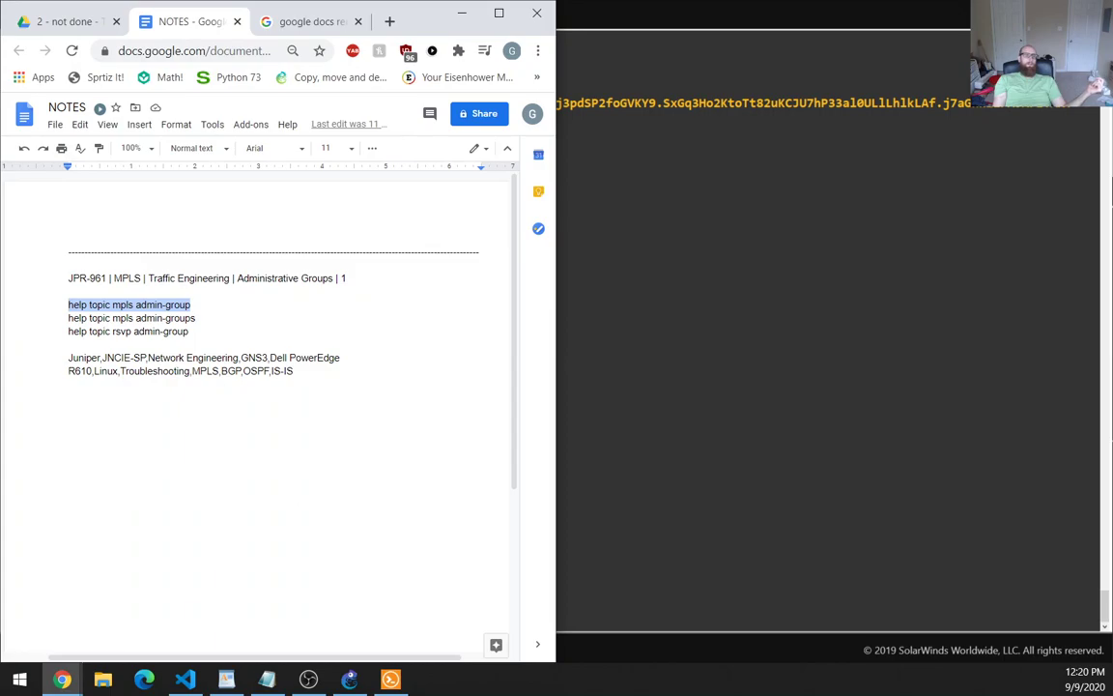
Step: Strike through 'help topic mpls admin-group' via Format > Text, then select the second help topic line
left_click(183, 127)
mouse_move(193, 148)
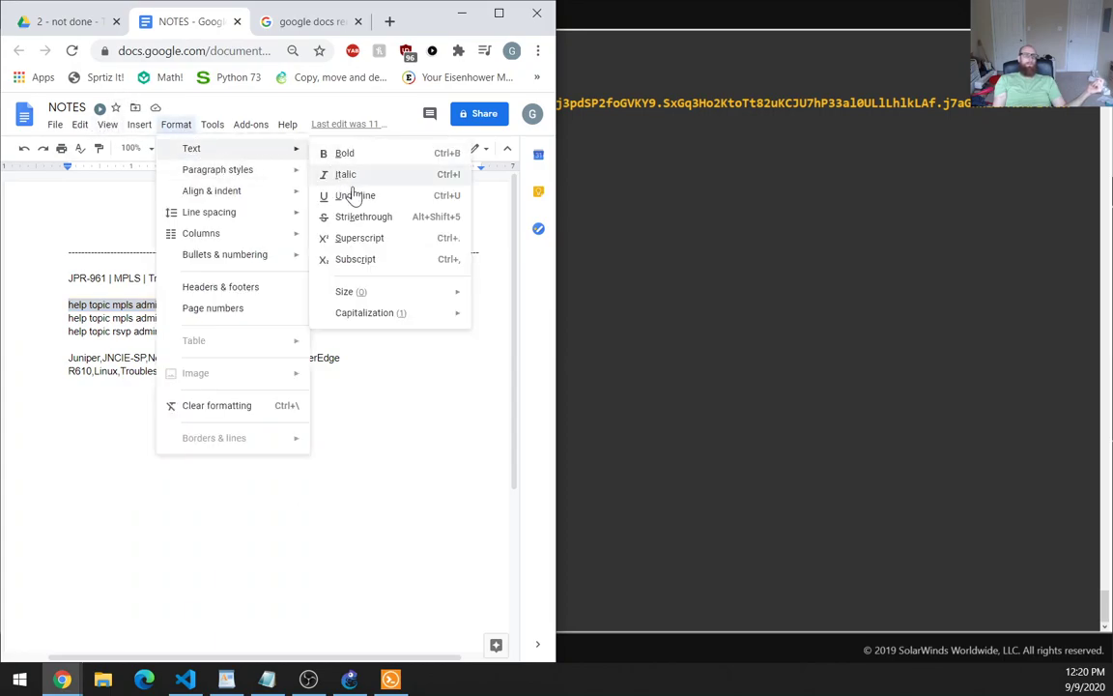
left_click(376, 232)
left_click(196, 317, "shift")
left_click(196, 318)
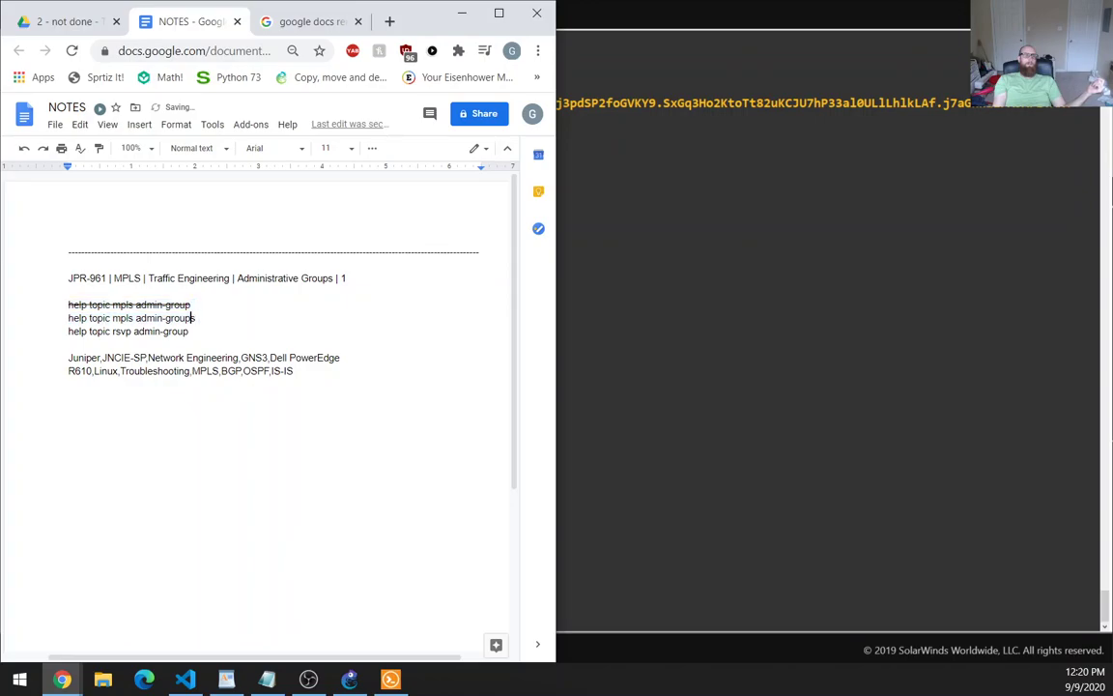
key("ctrl+shift+Left")
key("ctrl+shift+Left")
key("ctrl+shift+Left")
key("ctrl+shift+Left")
key("ctrl+shift+Left")
key("ctrl+c")
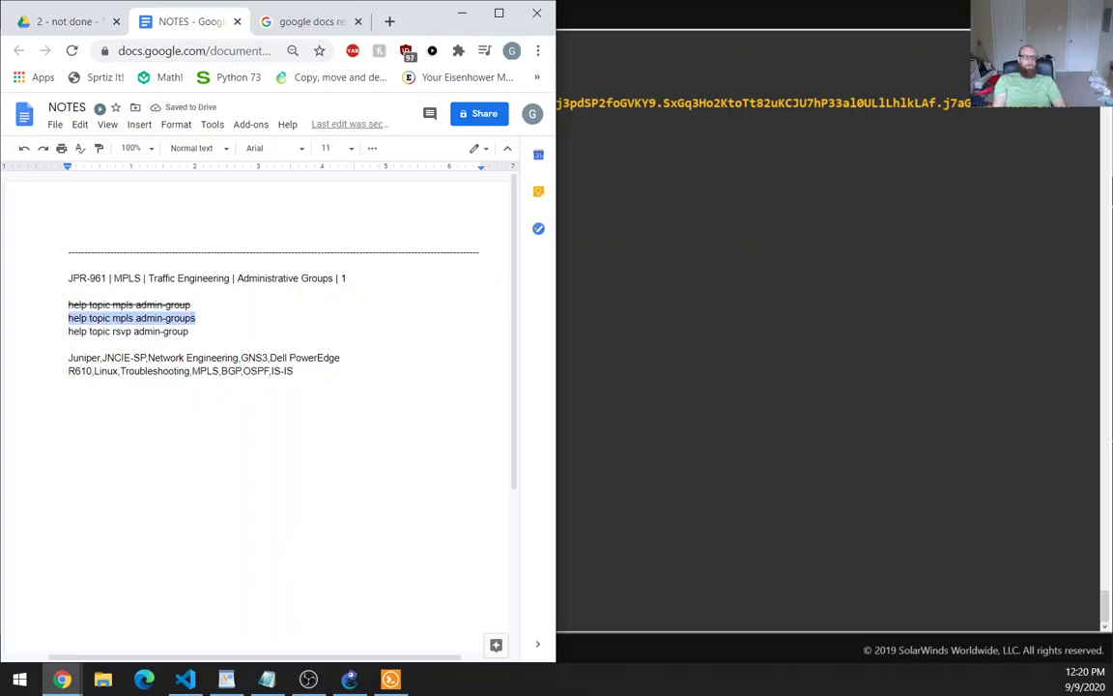
Step: Back on PE1, run 'help topic mpls admin-groups' beneath a fresh blank prompt
key("alt+Tab")
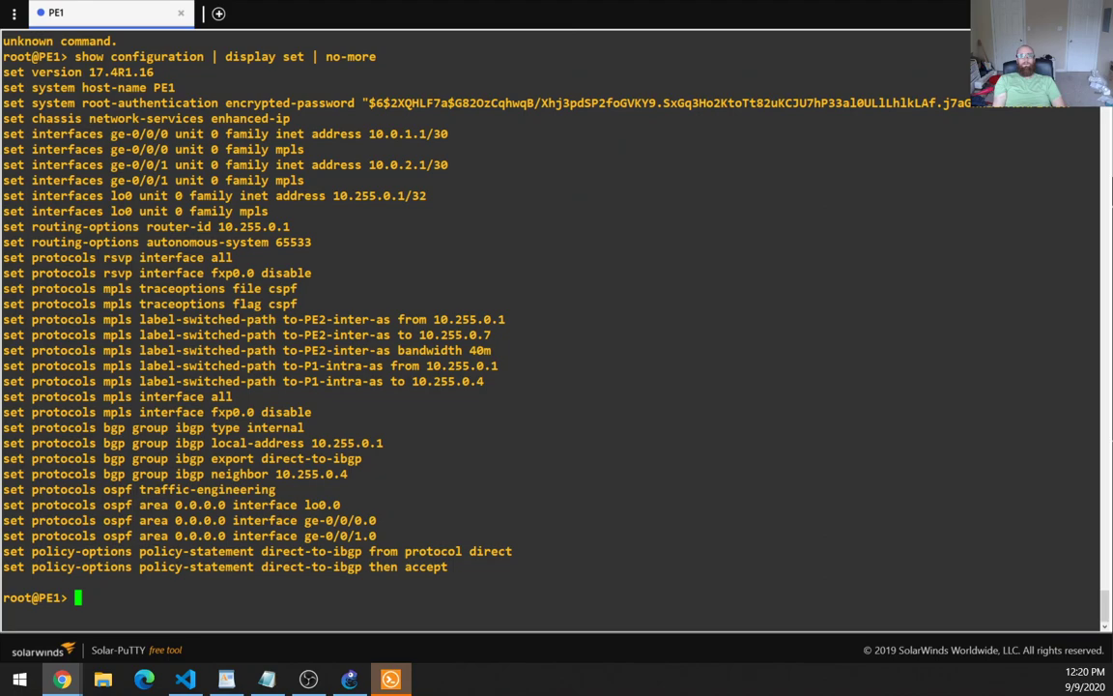
key("Return")
key("Return")
key("Return")
key("Return")
key("Return")
key("Return")
key("Return")
key("Return")
key("Return")
key("Return")
key("Return")
key("Return")
key("Return")
key("Return")
key("Return")
key("Return")
key("Return")
key("Return")
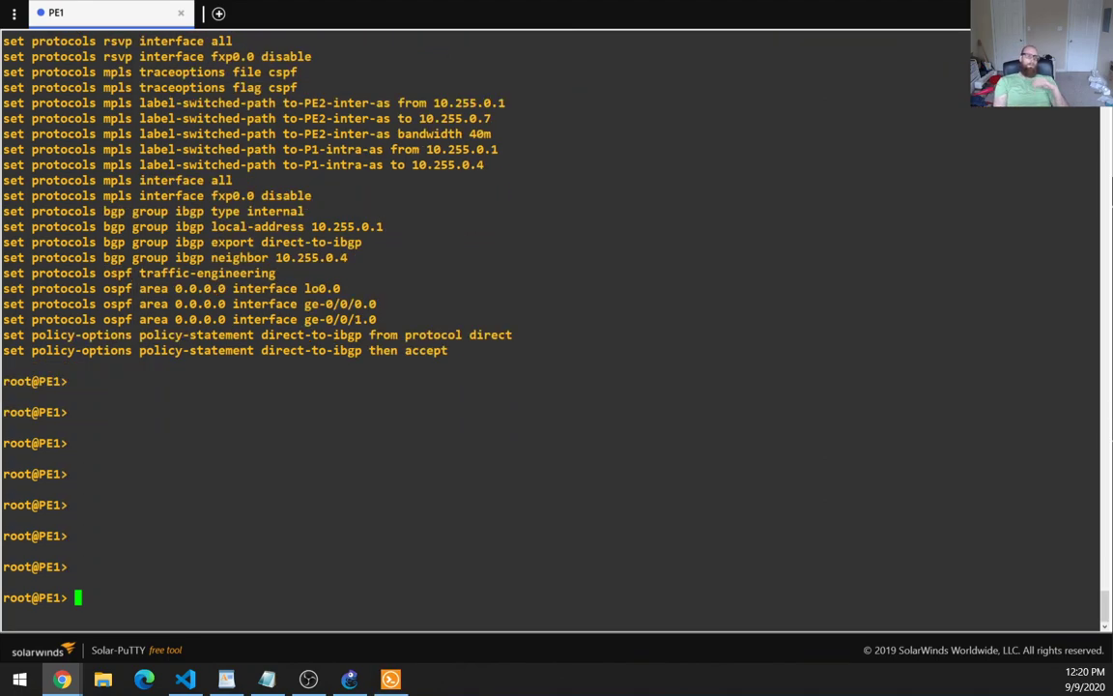
key("ctrl+v")
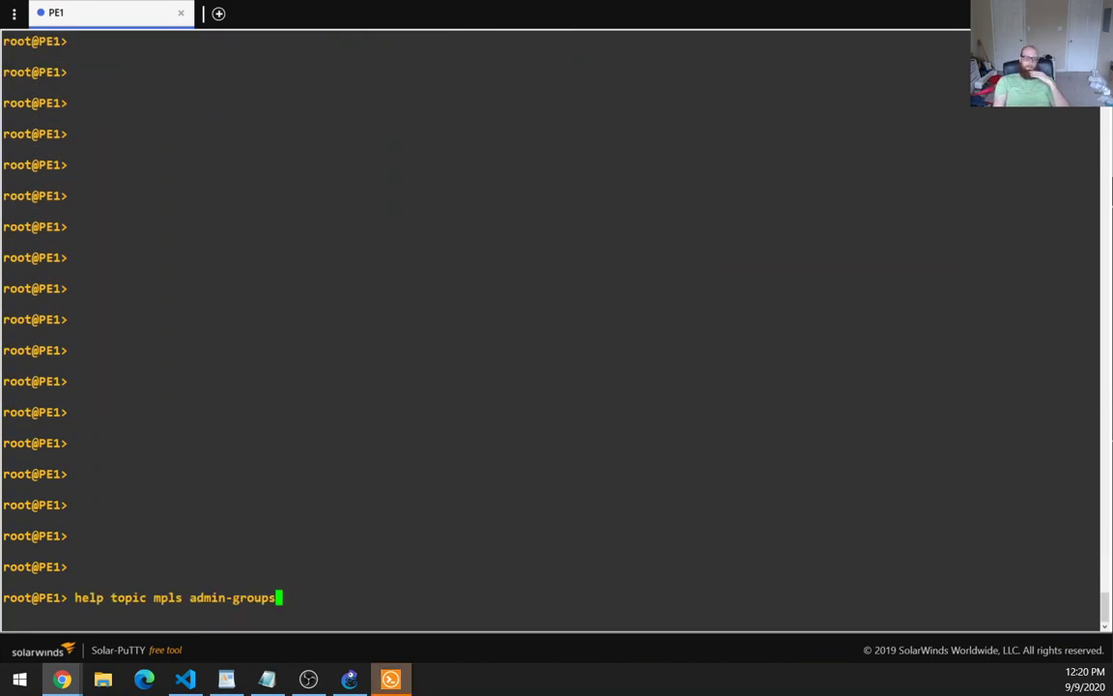
key("Return")
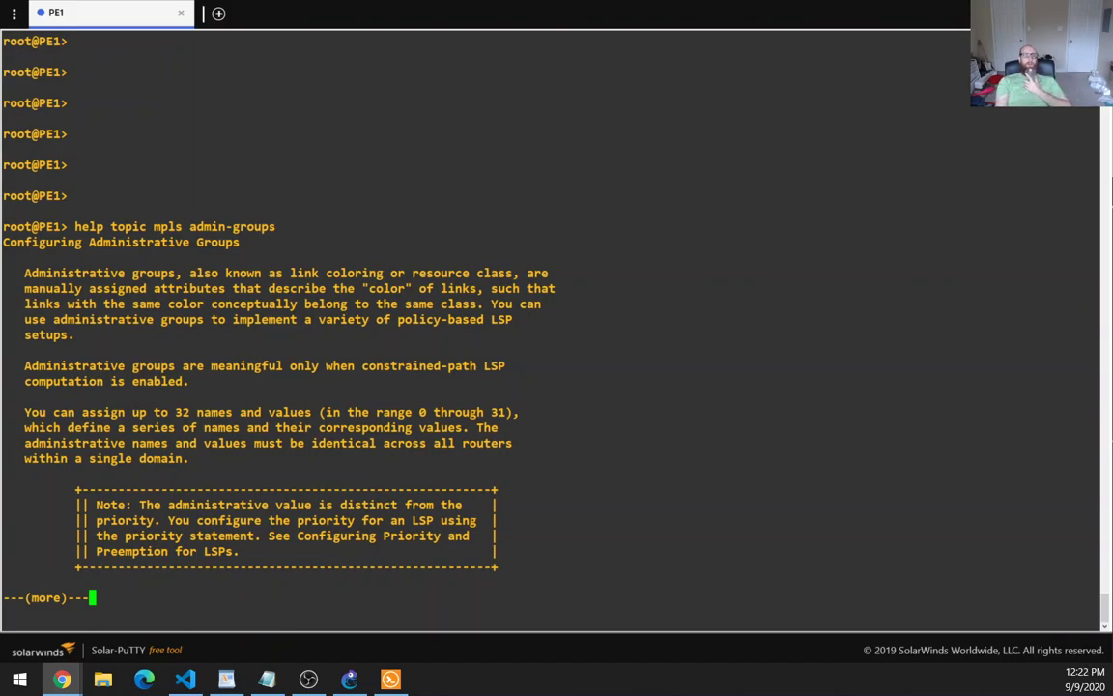
Step: Page through the admin-groups help, highlighting the gold, silver, copper and best-effort examples, to step 3
key("Return")
key("Return")
key("Return")
key("Return")
key("Return")
key("Return")
key("Return")
key("Return")
key("Return")
key("Return")
key("Return")
key("Return")
key("Return")
key("Return")
key("Return")
key("Return")
key("Return")
key("Return")
key("Return")
key("Return")
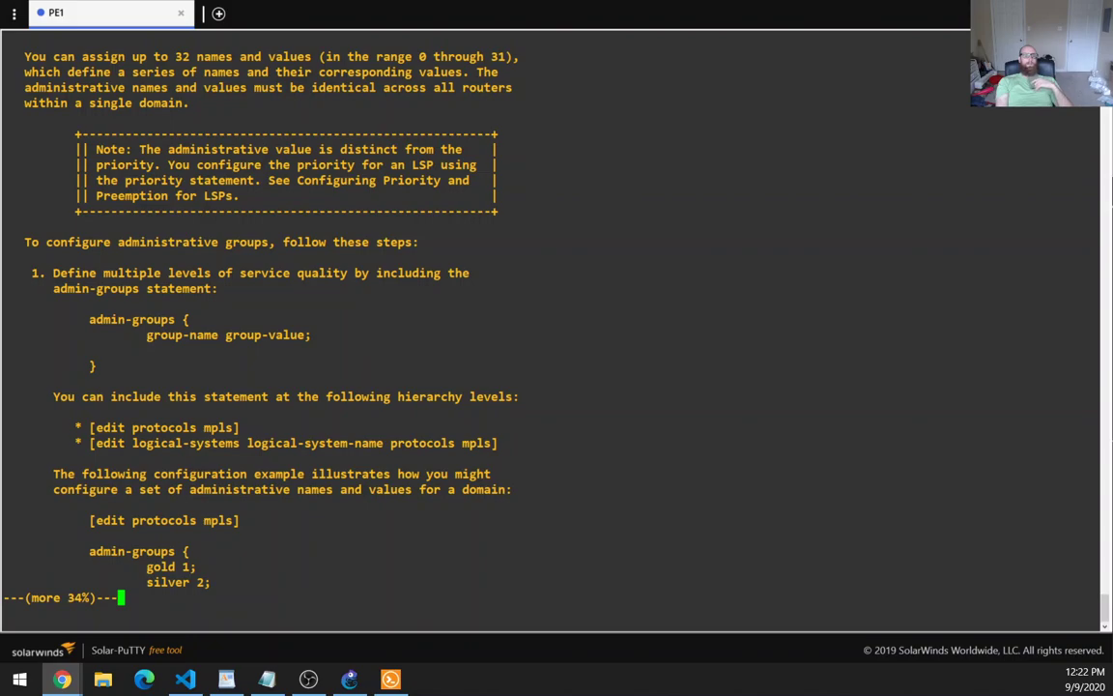
key("space")
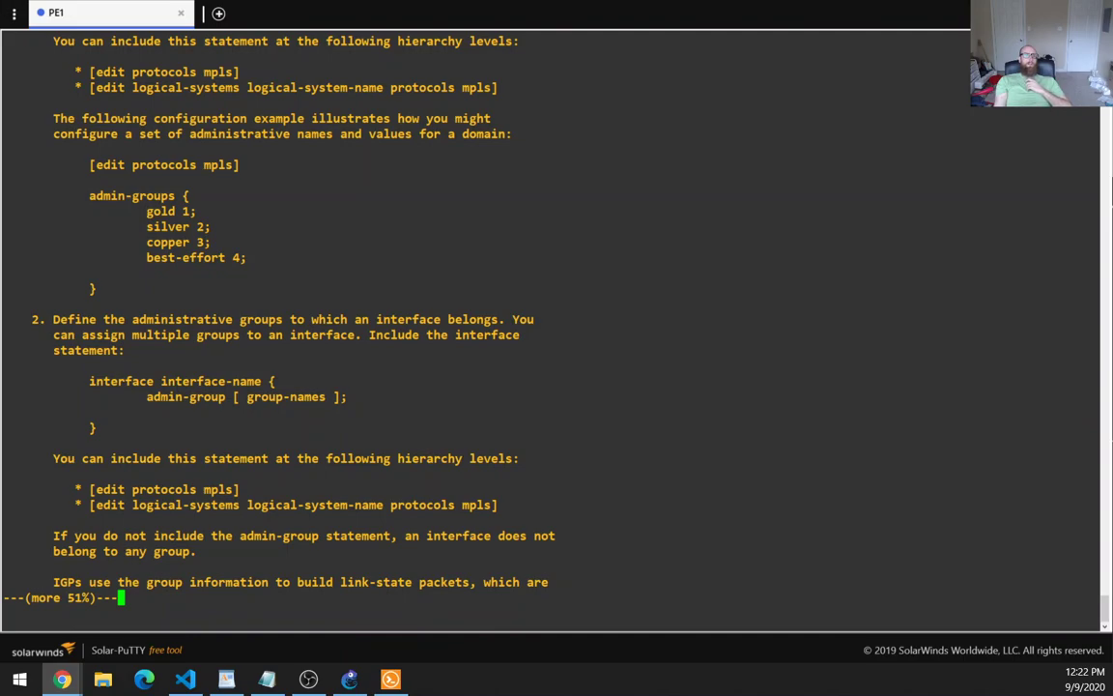
left_click_drag(82, 195, 676, 195)
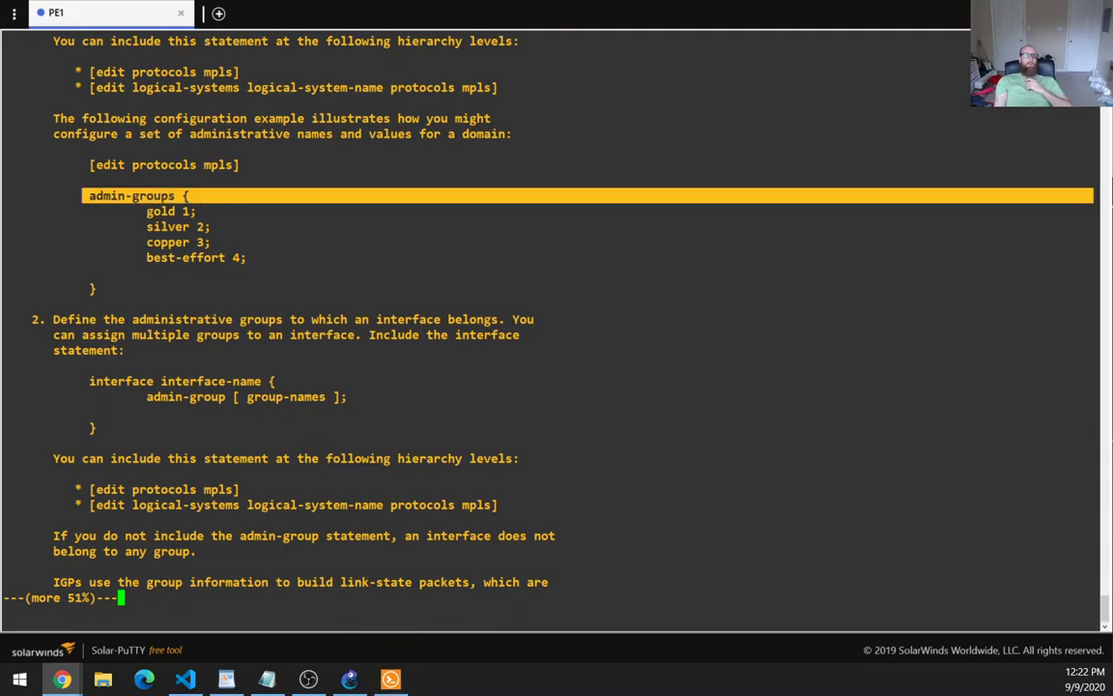
double_click(160, 210)
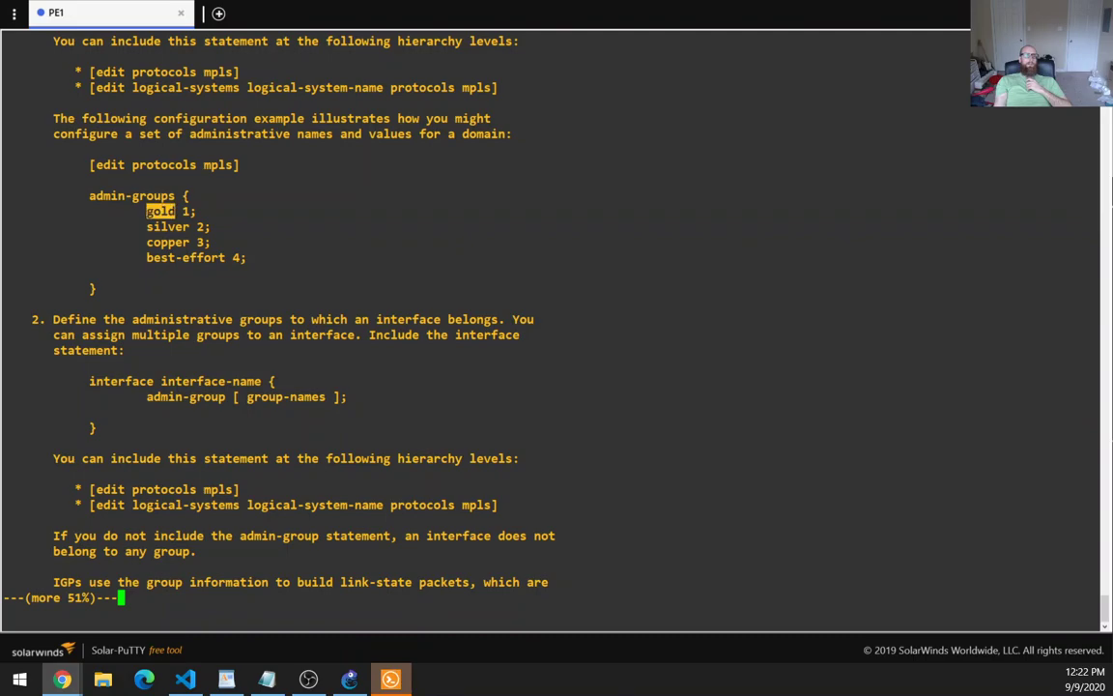
double_click(162, 226)
double_click(167, 242)
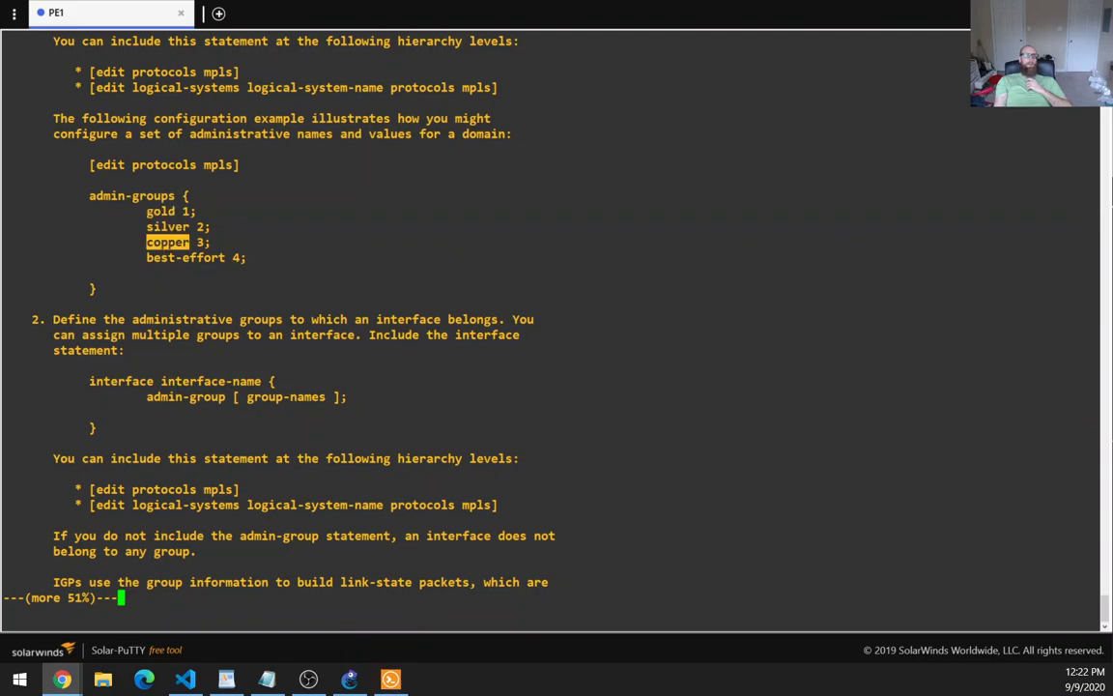
triple_click(174, 257)
double_click(174, 257)
left_click(173, 257)
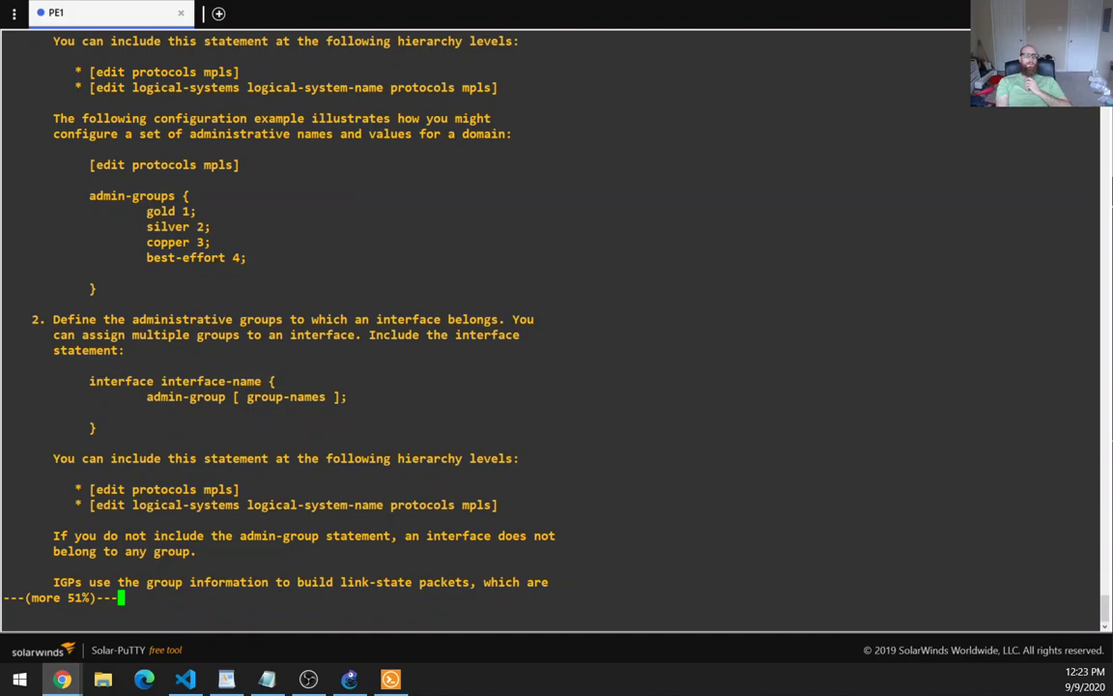
key("Return")
key("Return")
key("Return")
key("Return")
key("Return")
key("Return")
key("Return")
key("Return")
key("Return")
key("Return")
key("Return")
key("Return")
key("Return")
key("Return")
key("Return")
key("Return")
key("Return")
key("Return")
key("Return")
key("Return")
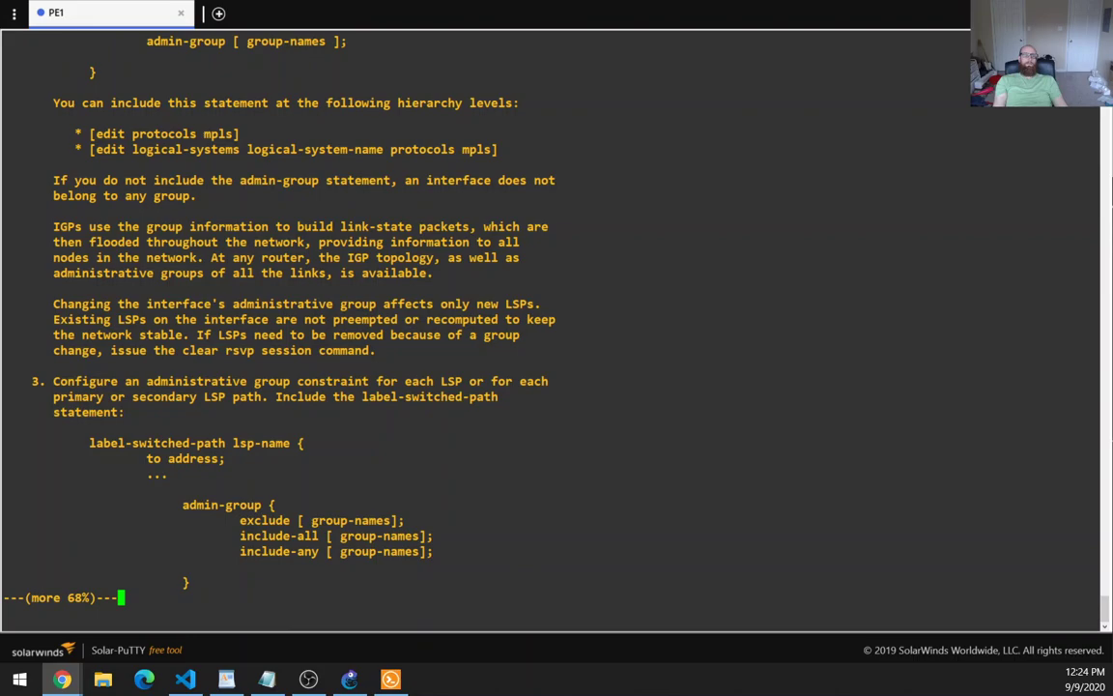
Step: Page past the primary/secondary path examples to the help's end, then bring up NOTES
key("space")
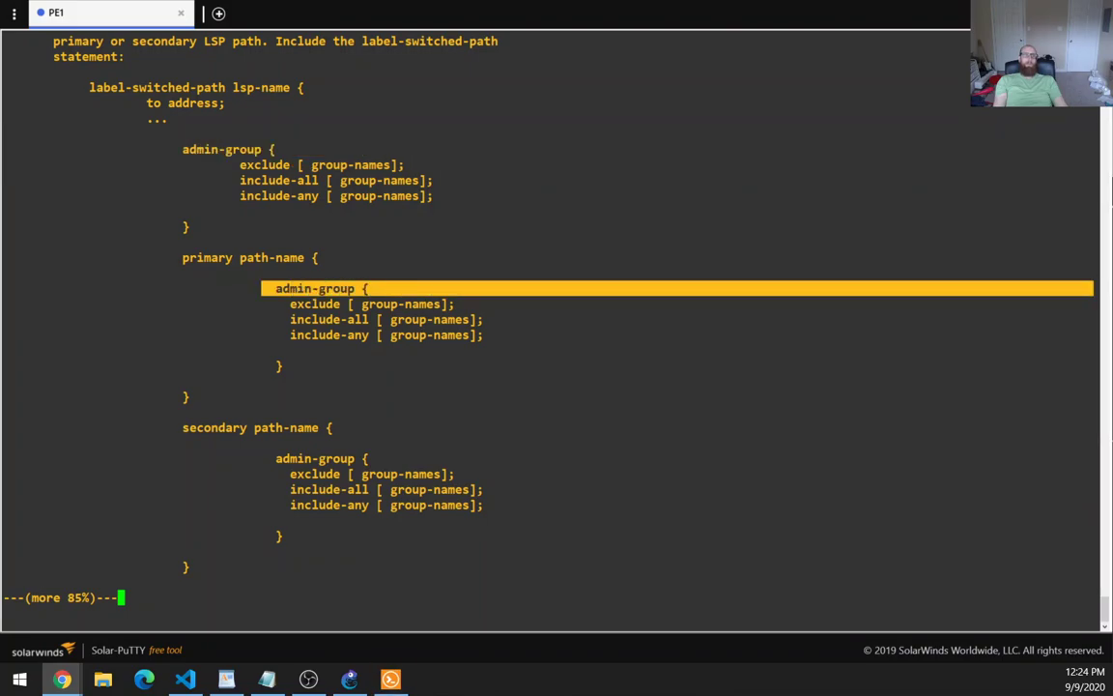
key("space")
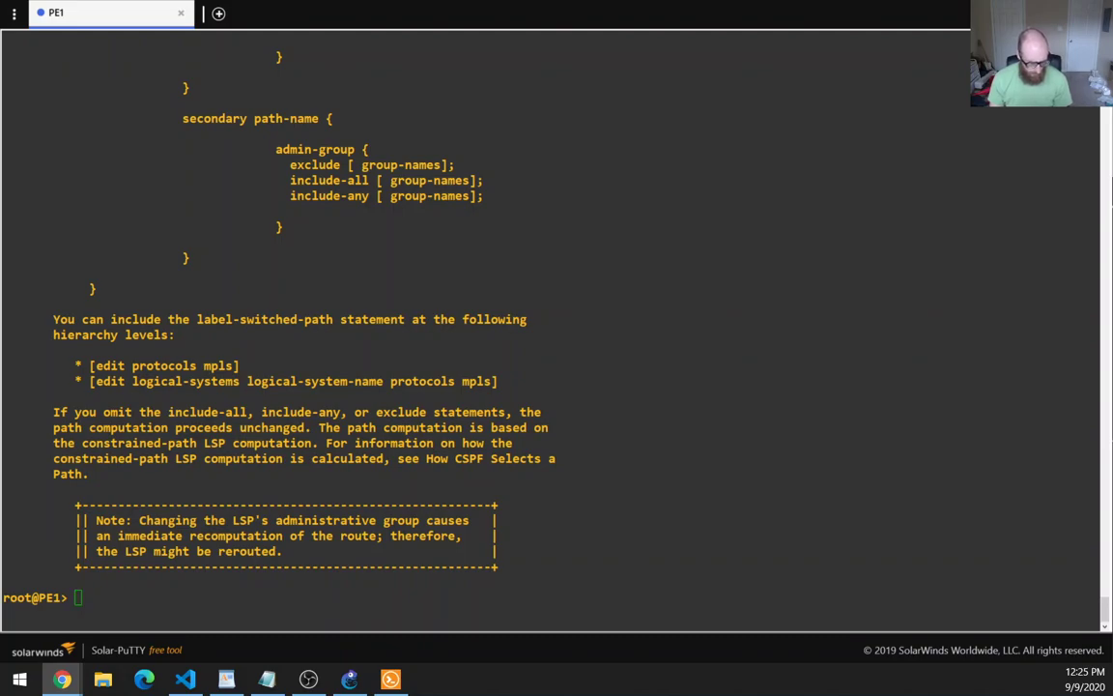
key("alt+Tab")
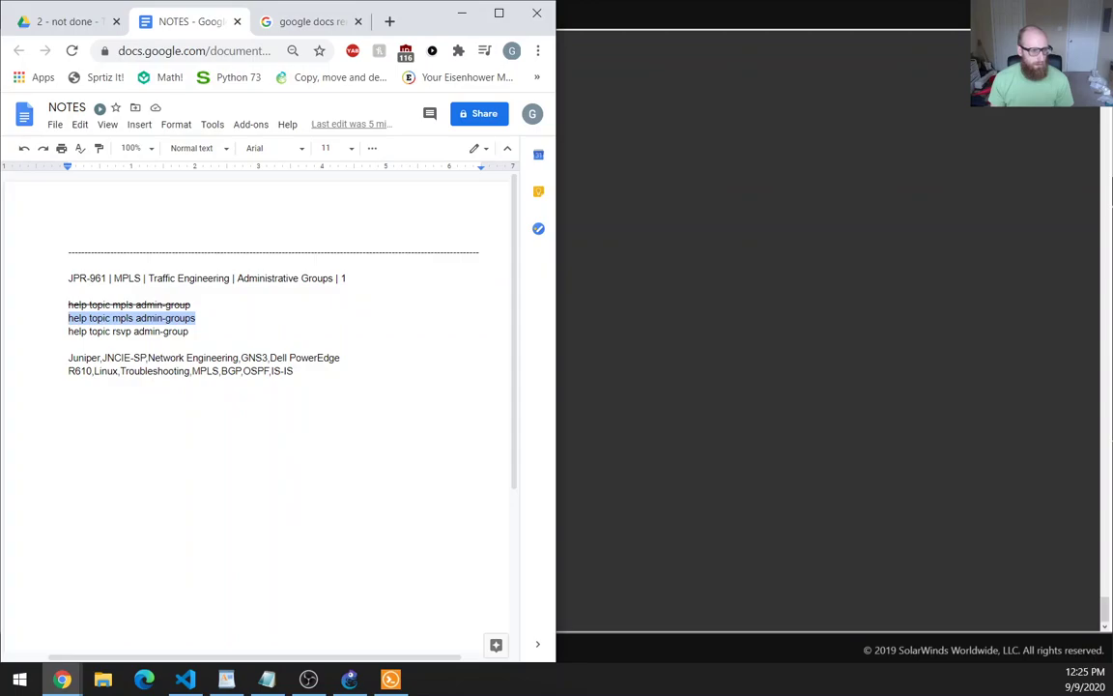
Step: Prefix the 'help topic mpls admin-groups' notes line with a plain asterisk, not a bullet
key("Left")
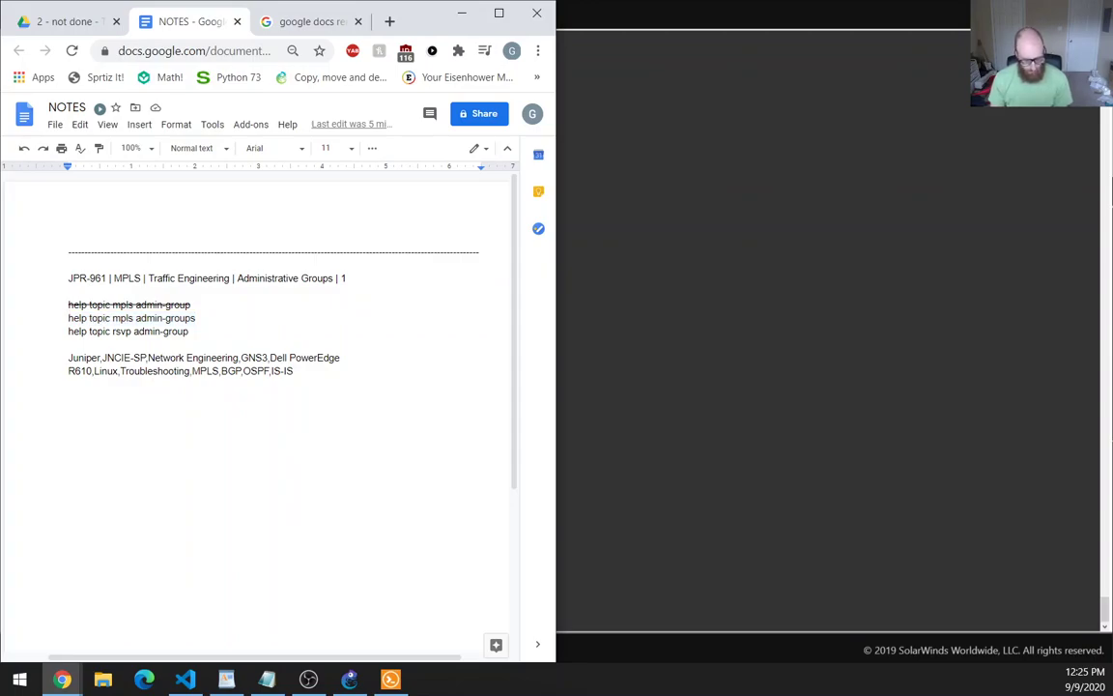
key("ctrl+shift+8")
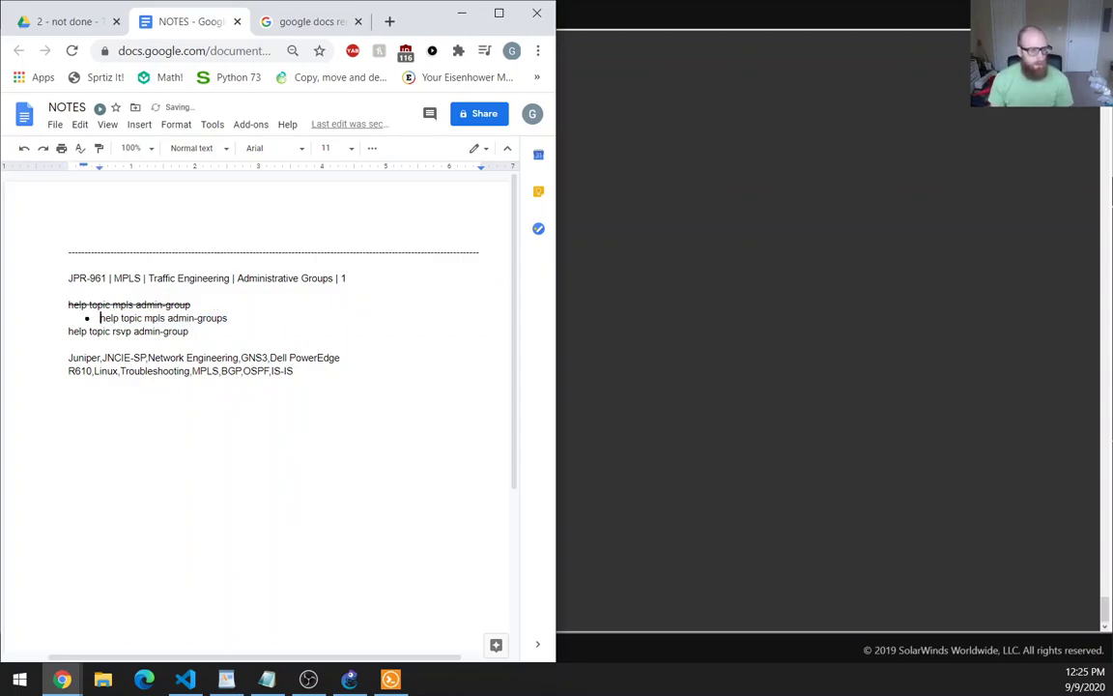
key("shift+Tab")
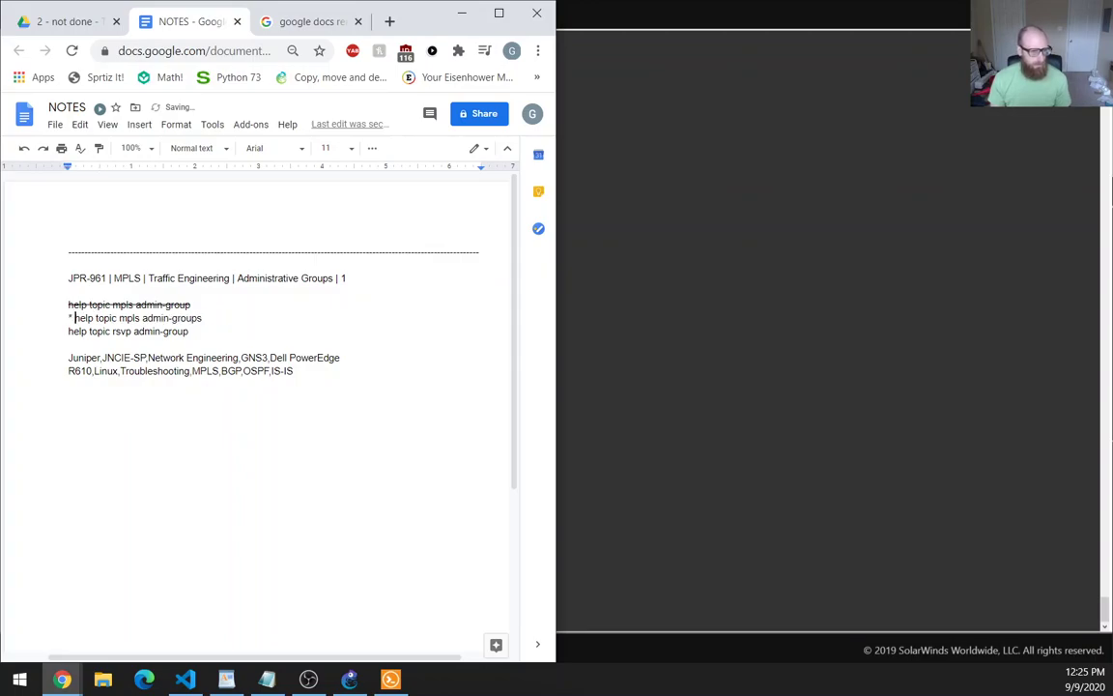
Step: Strike through the admin-groups line, select the rsvp admin-group line, and return to PE1
left_click_drag(202, 318, 75, 318)
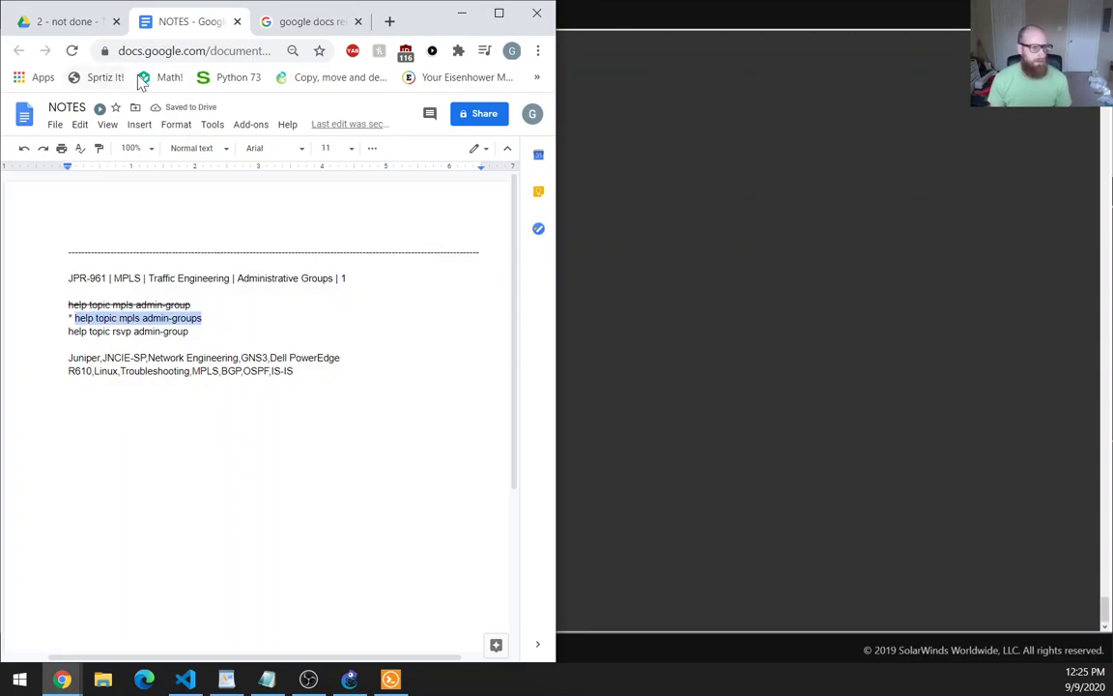
left_click(175, 128)
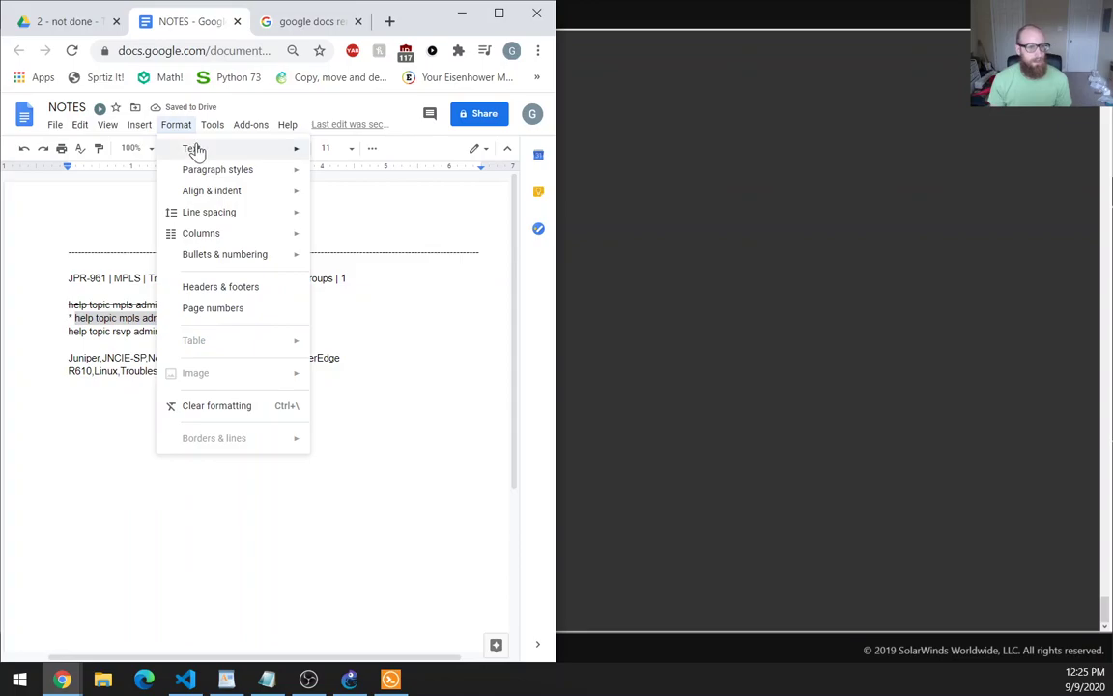
mouse_move(206, 149)
left_click(373, 222)
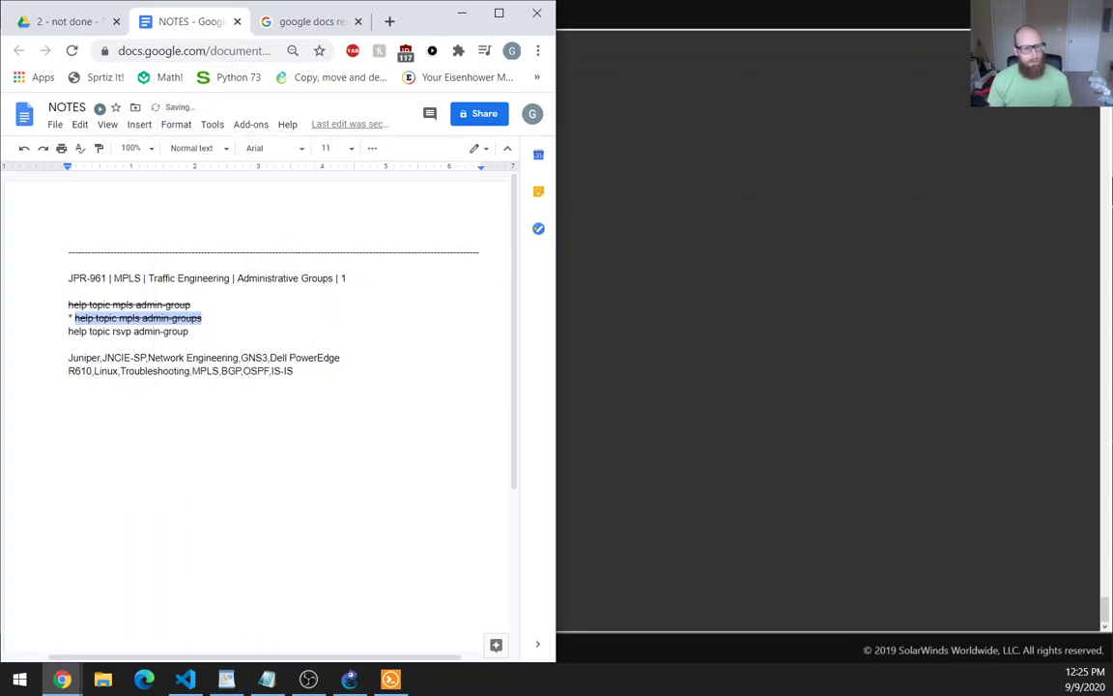
left_click_drag(190, 331, 25, 333)
key("ctrl+c")
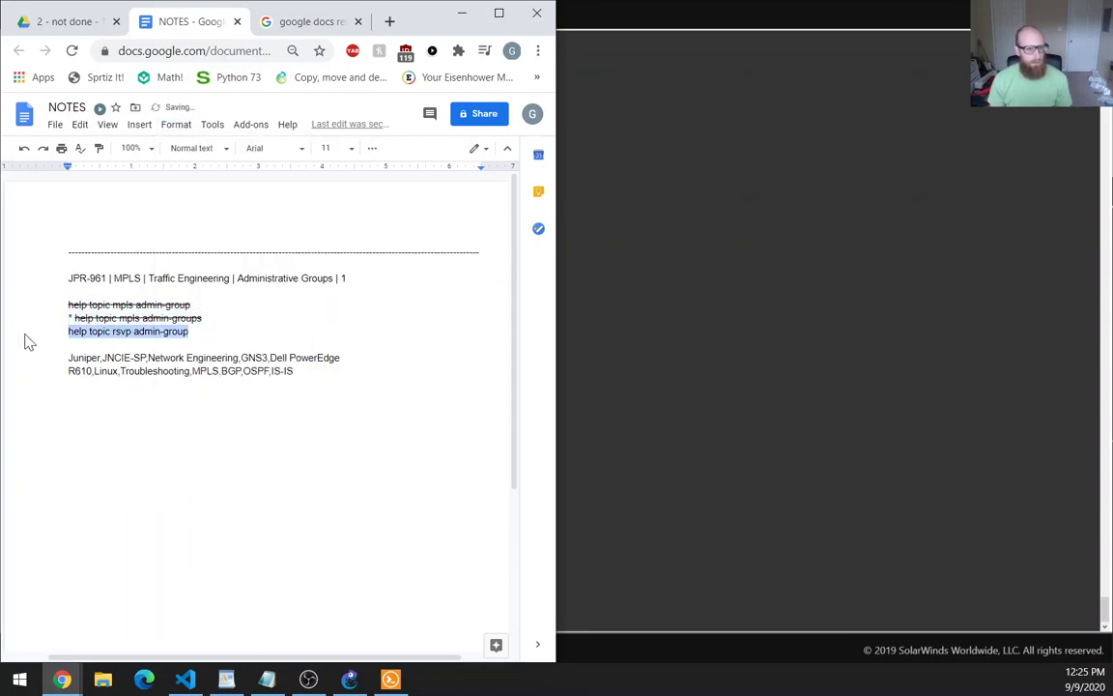
key("alt+Tab")
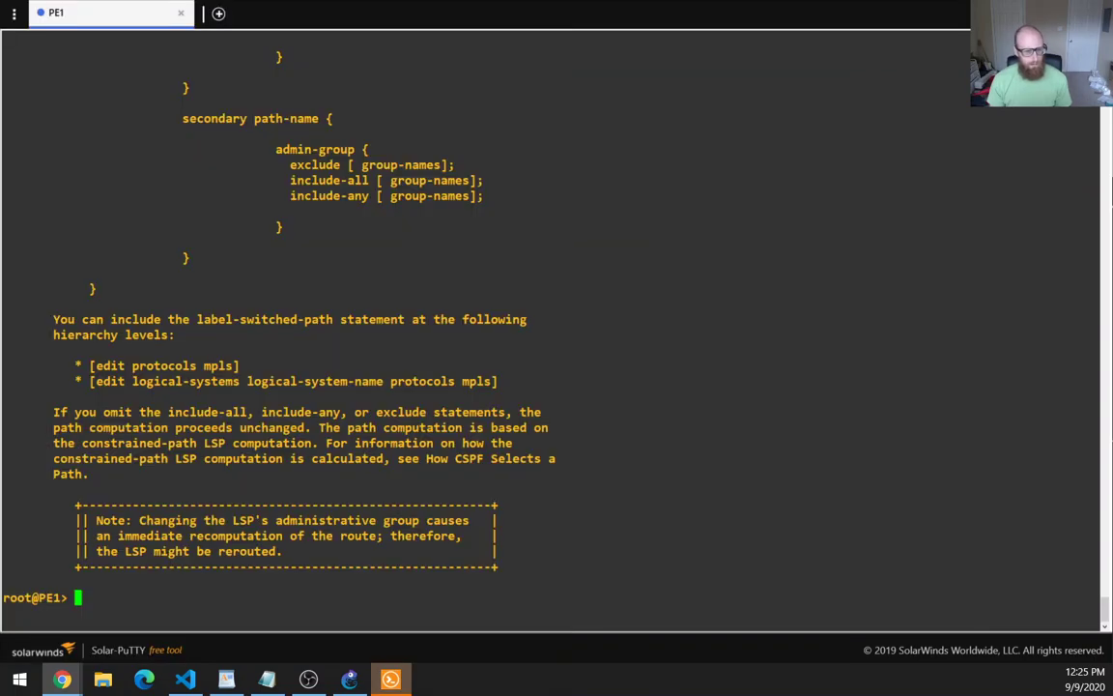
Step: Run 'help topic rsvp admin-group' on PE1 and page through the bypass-LSP admin-group help
key("Return")
key("Return")
key("Return")
key("Return")
key("Return")
key("Return")
key("Return")
key("Return")
key("Return")
key("Return")
key("Return")
key("Return")
key("Return")
key("Return")
key("Return")
key("Return")
key("Return")
key("Return")
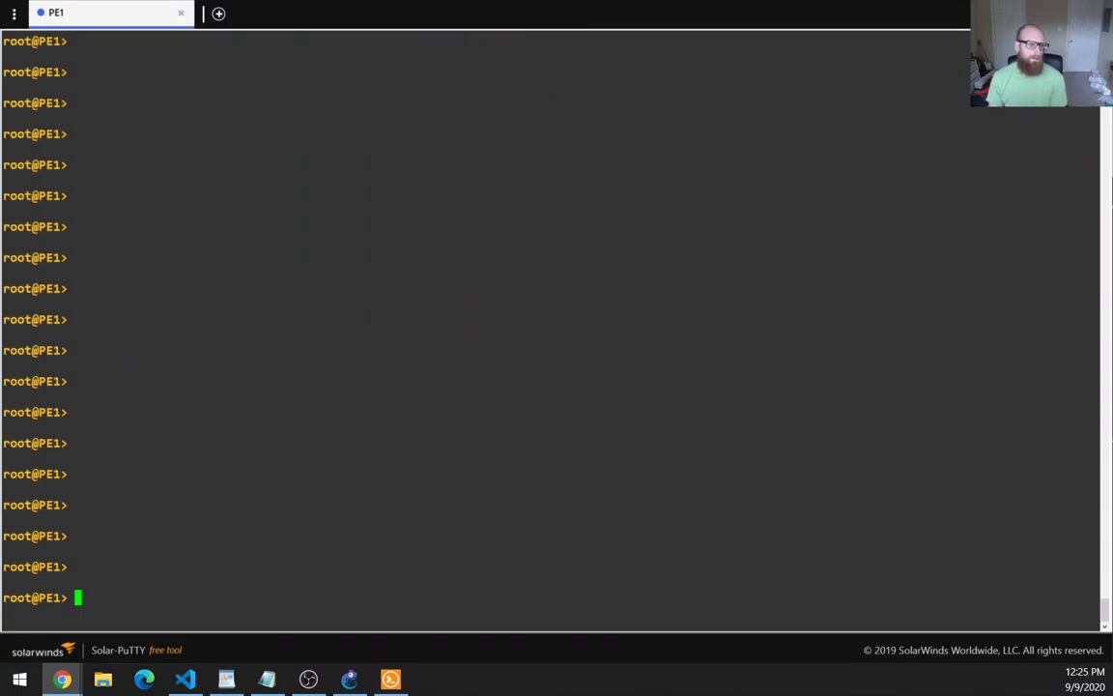
key("shift+Insert")
key("Return")
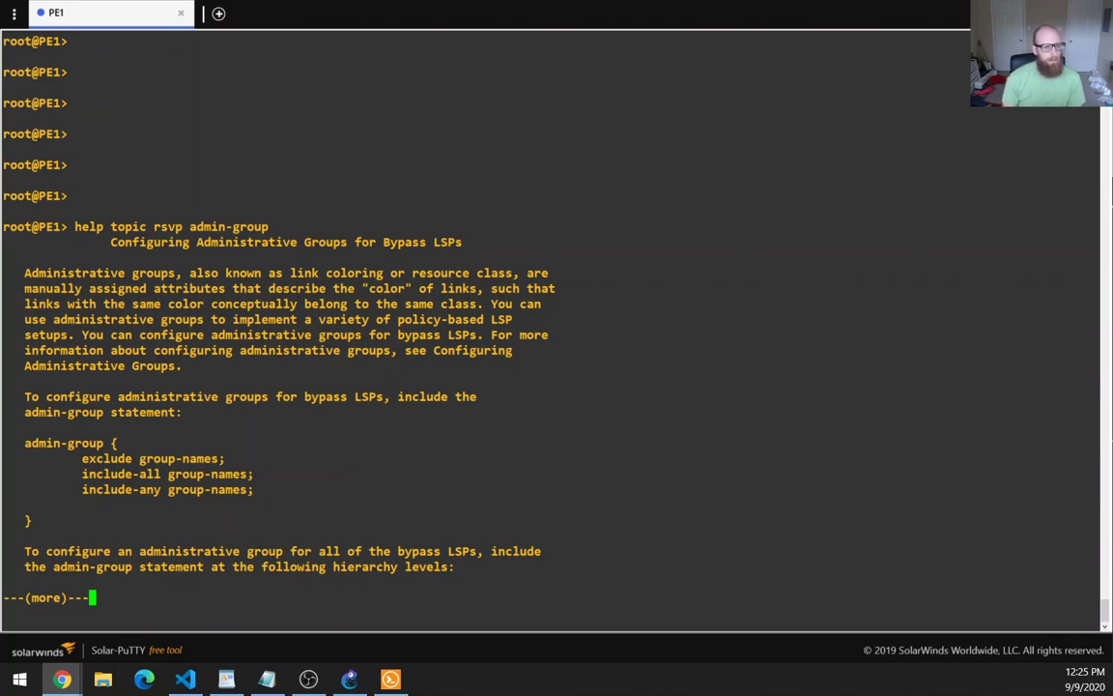
key("space")
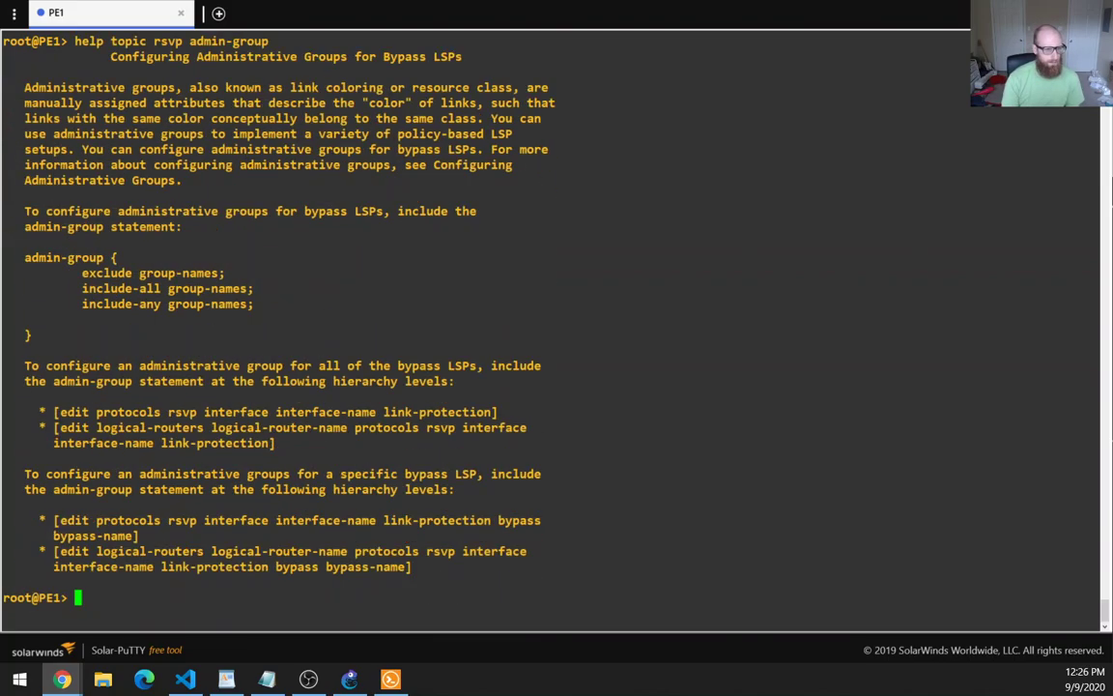
scroll(550, 328, "up", 6)
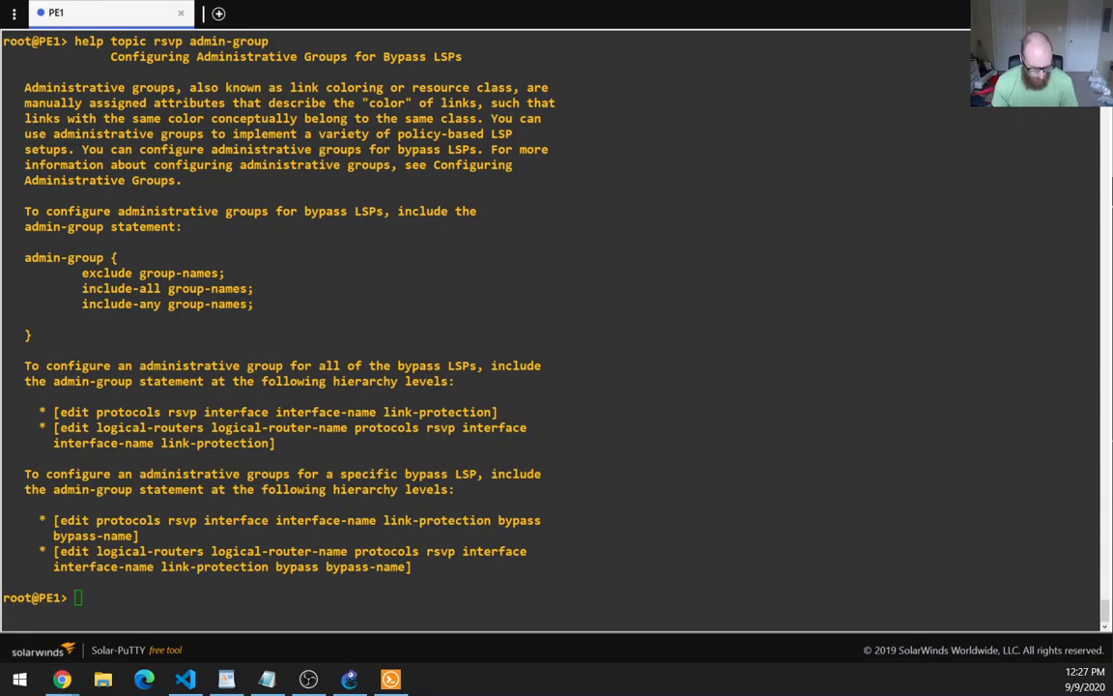
Step: Strike through the 'help topic rsvp admin-group' notes line, then close the PE1 terminal with Alt+F4
key("alt+Tab")
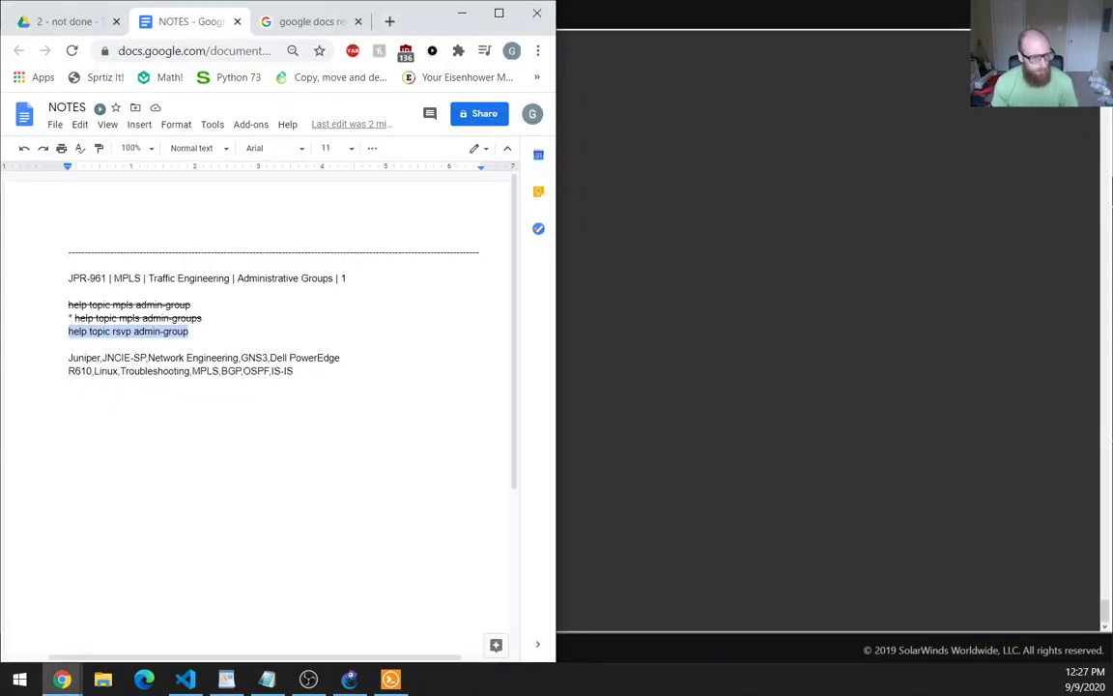
left_click(189, 126)
mouse_move(229, 152)
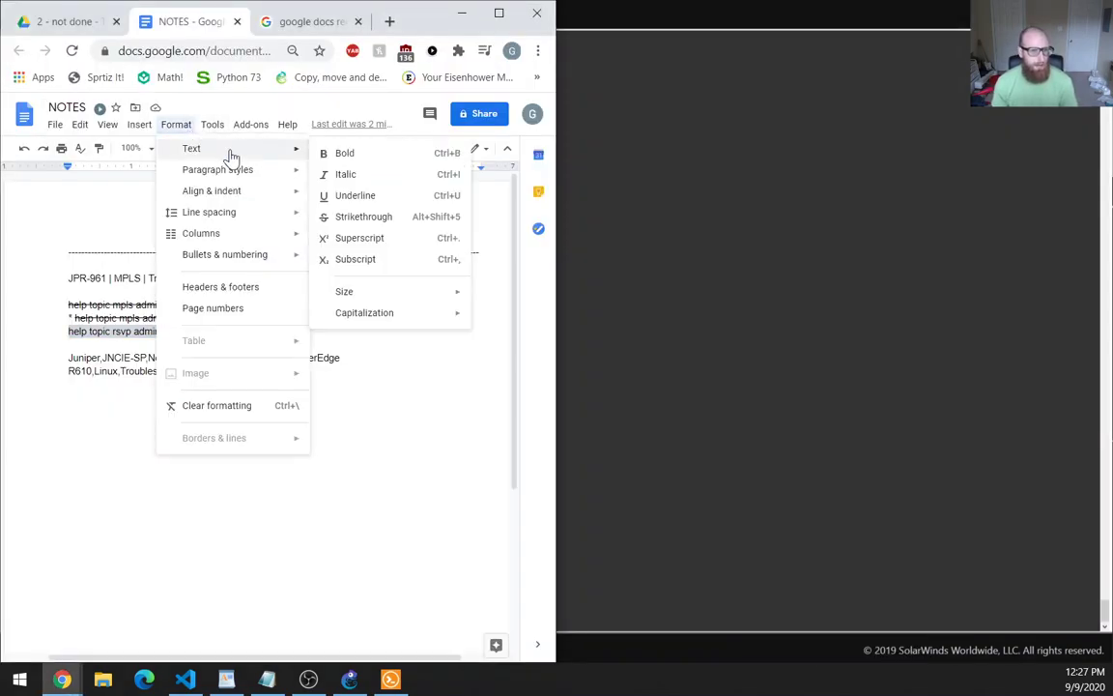
left_click(373, 218)
left_click(203, 318)
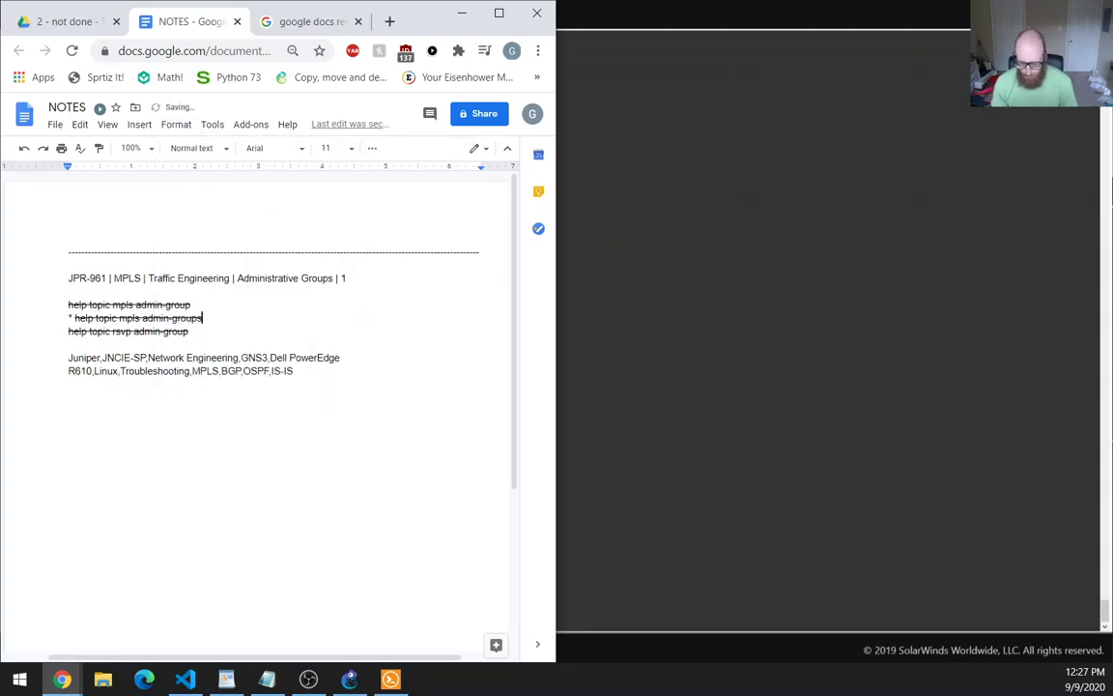
key("alt+Tab")
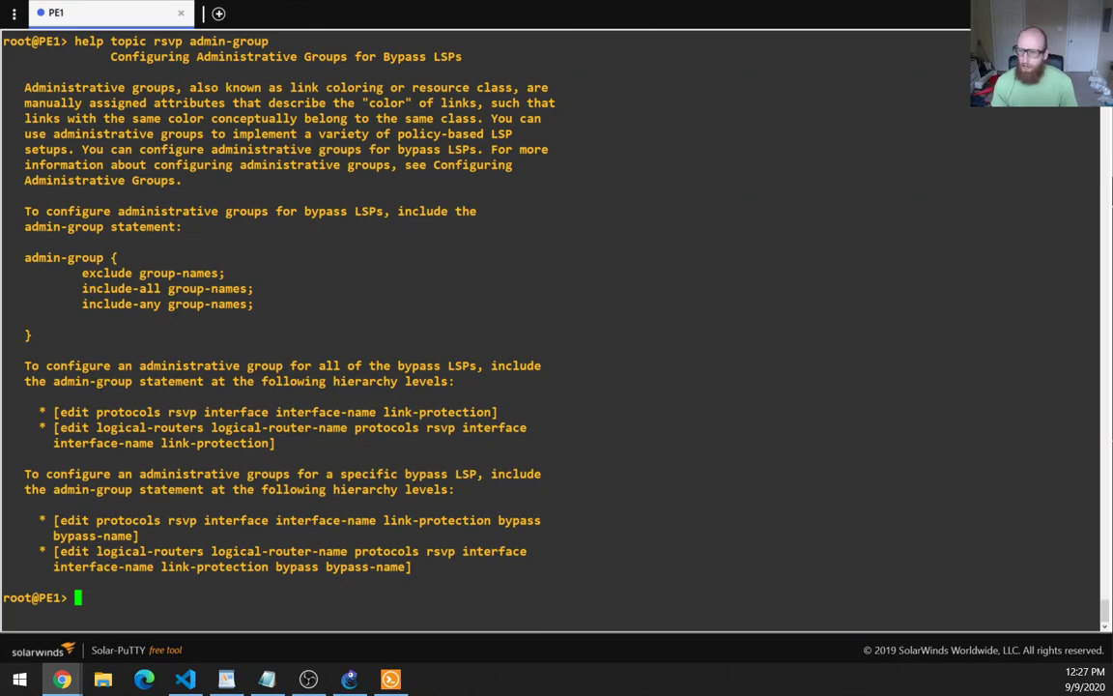
key("alt+F4")
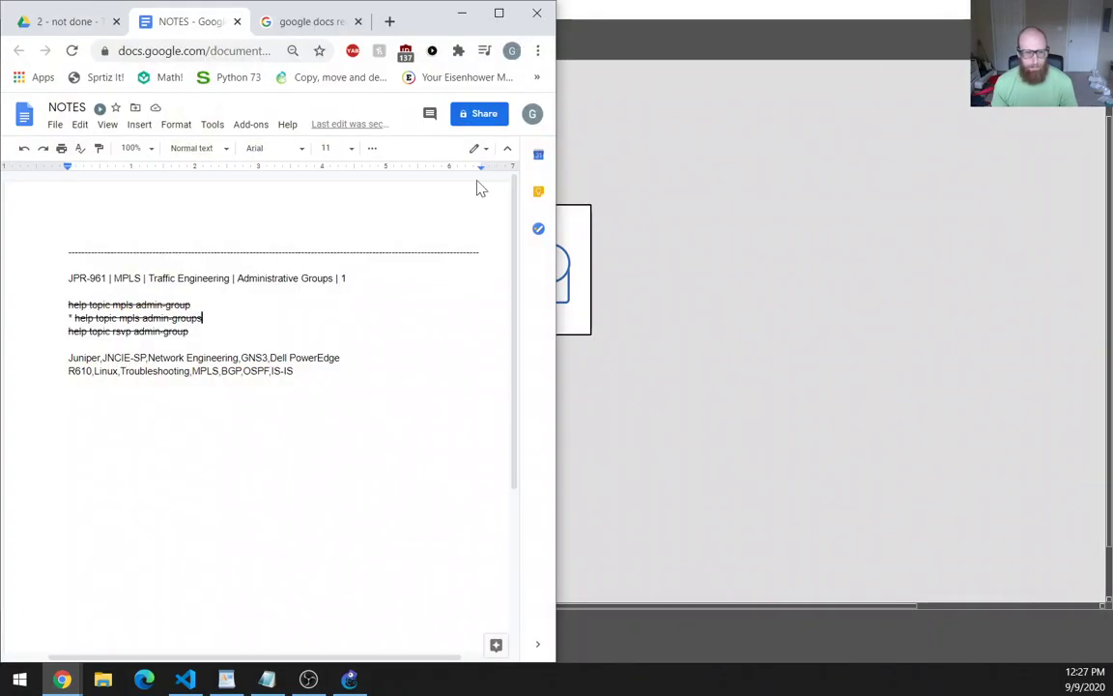
Step: Open PE2's console from GNS3, log in as root, and enter the Junos CLI
left_click(671, 165)
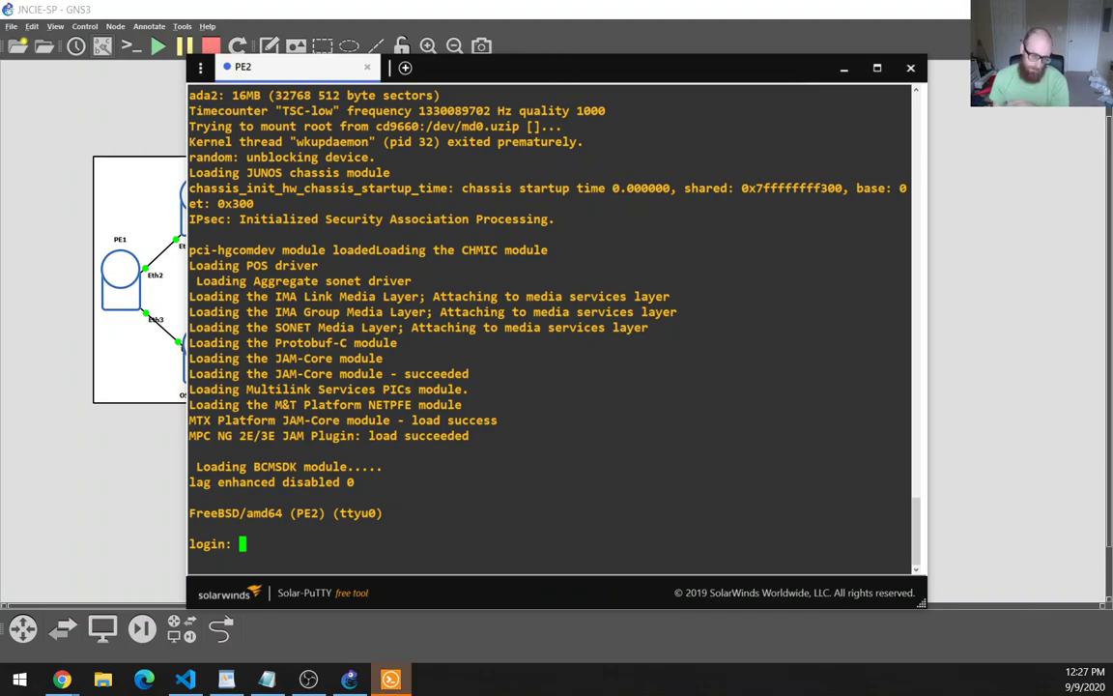
type("root")
key("Return")
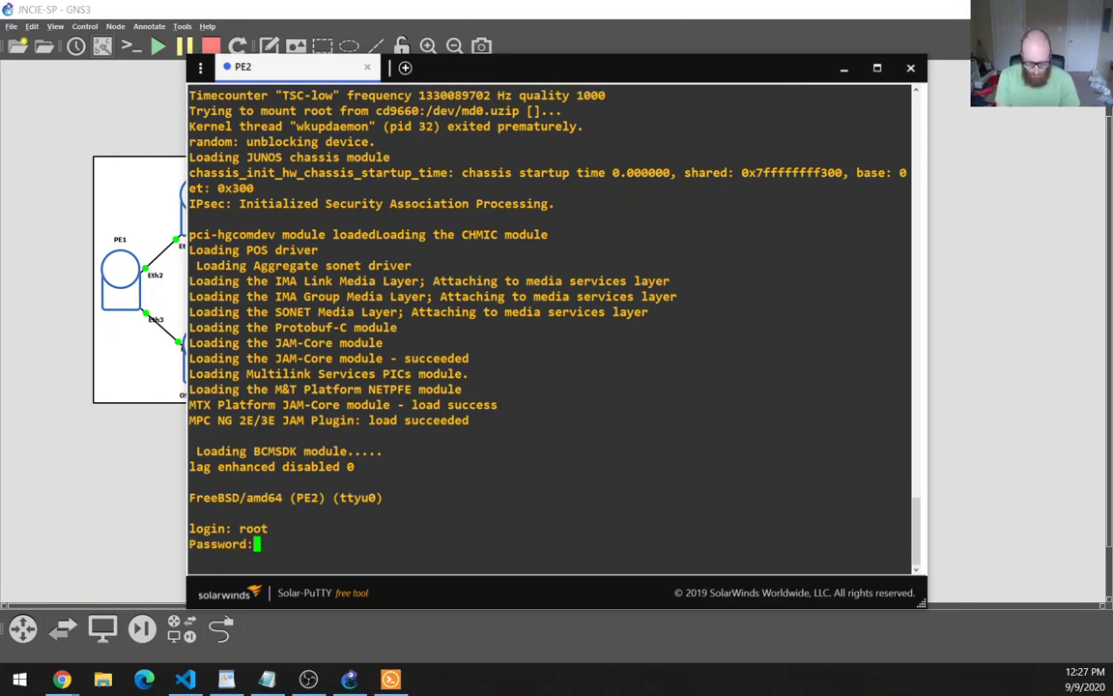
key("Return")
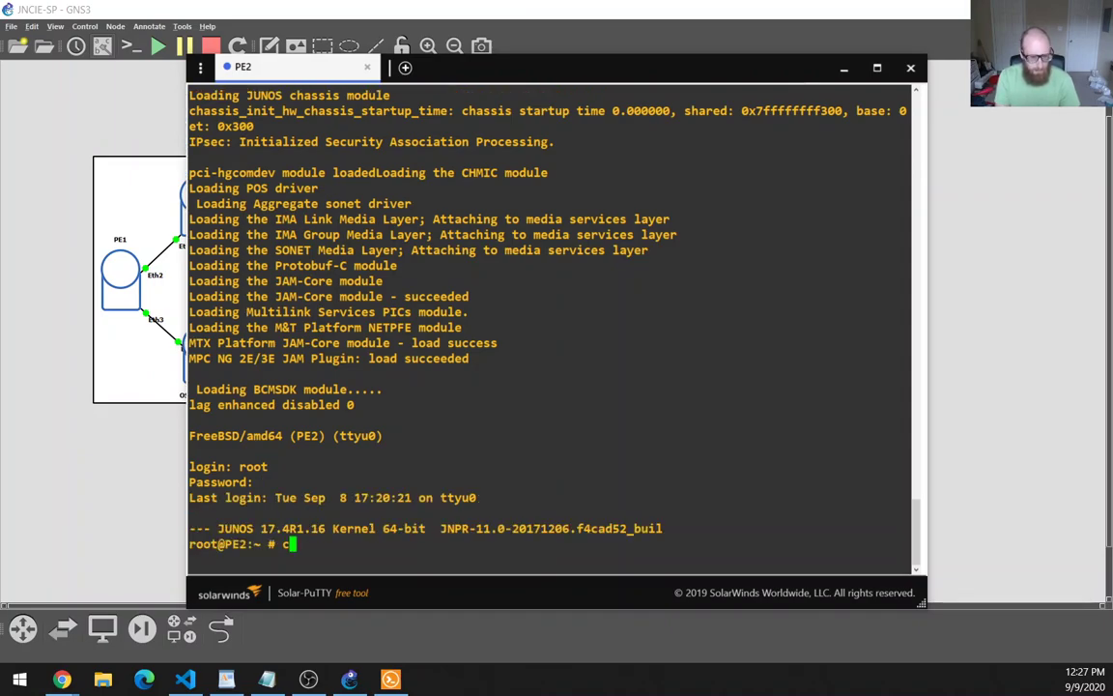
type("cli")
key("Return")
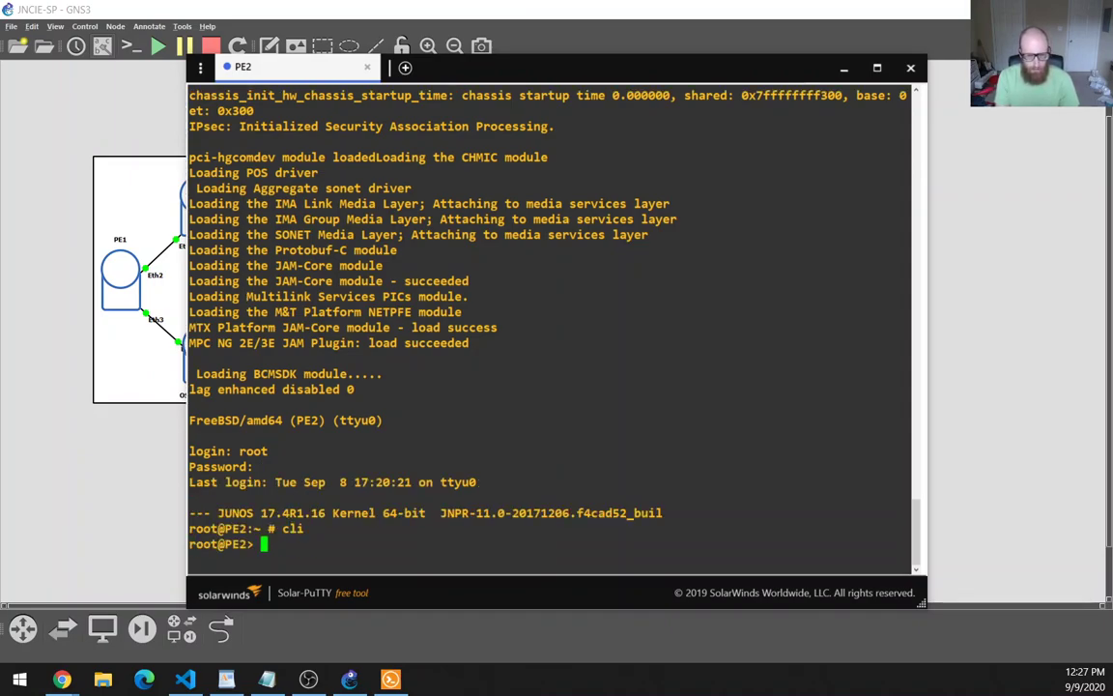
Step: Run 'show bgp summary', showing peer 10.255.0.5 (AS 65534) Active, then close the console
type("show bgp summary")
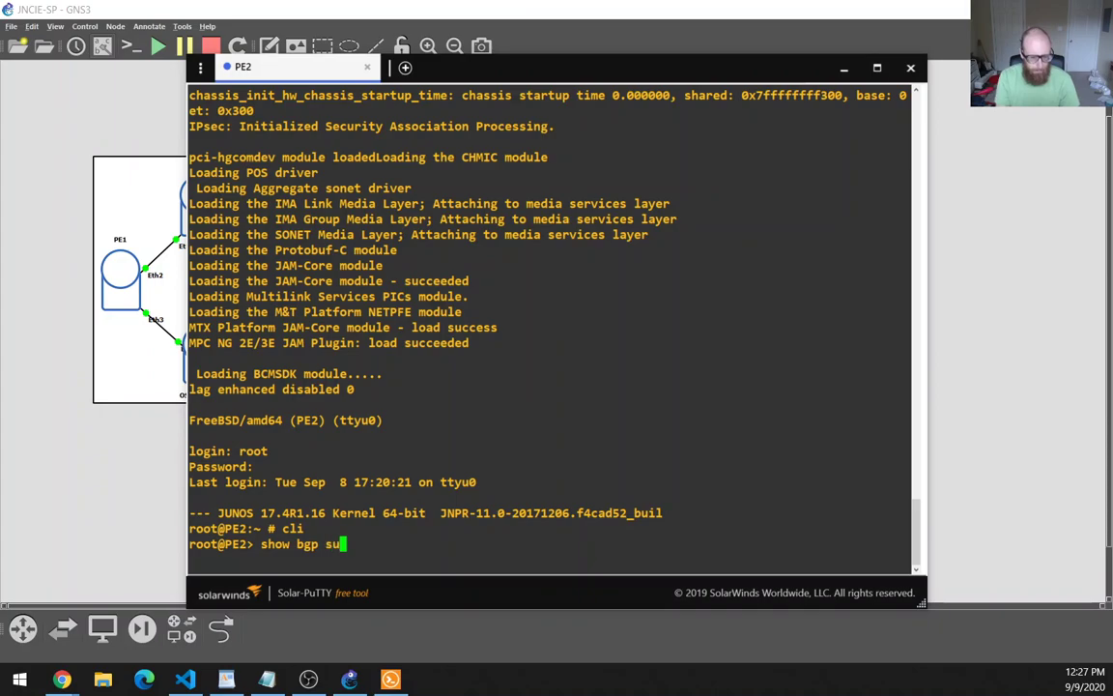
key("Return")
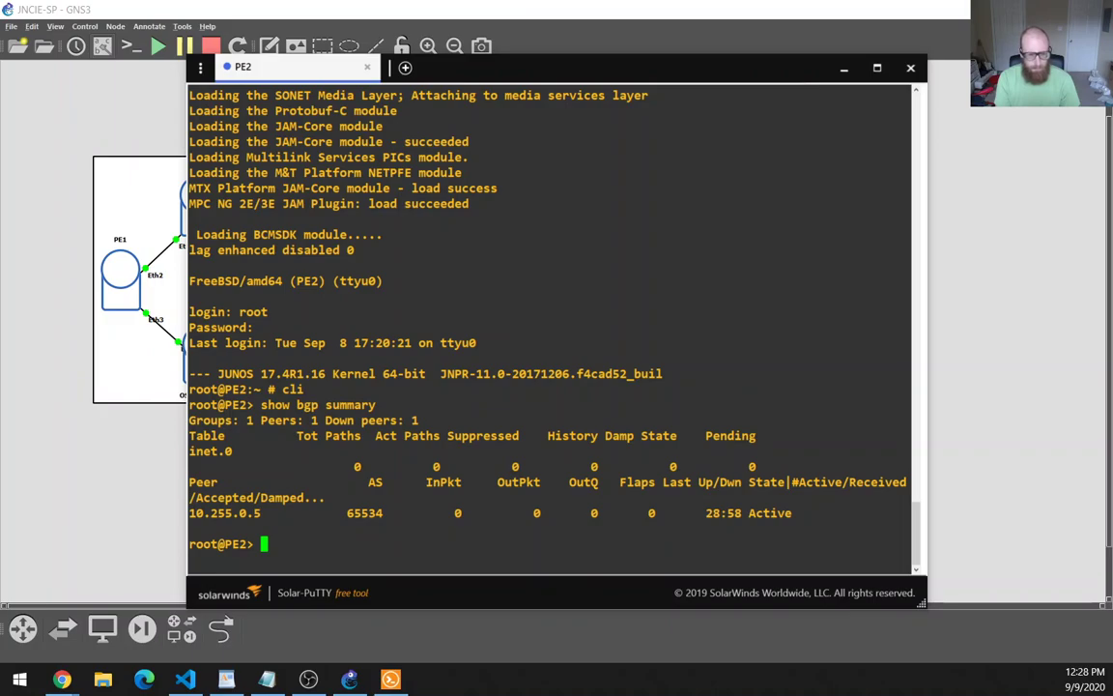
left_click(910, 68)
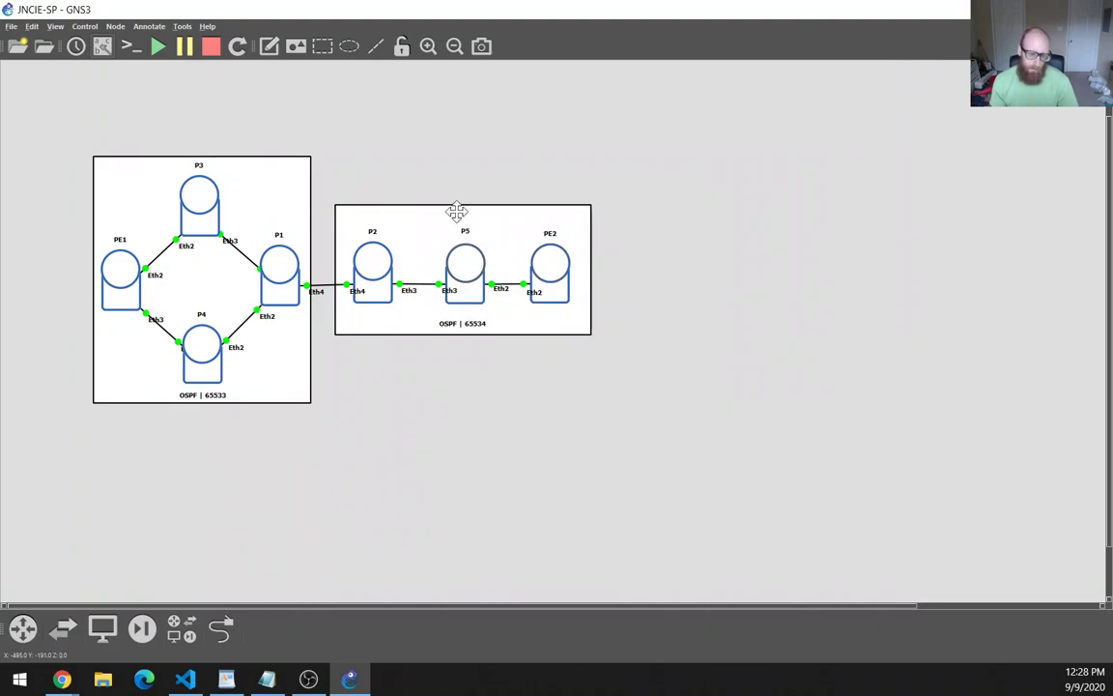
Step: Open a console to P5, log in as root, and enter the Junos CLI
double_click(456, 211)
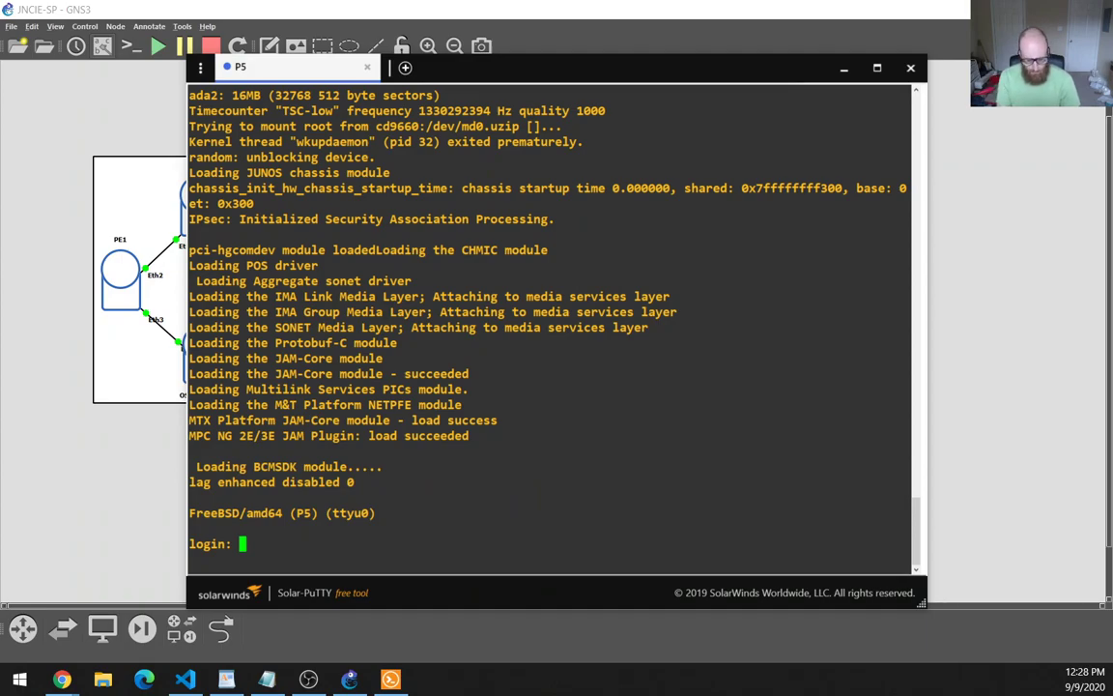
type("root")
key("Return")
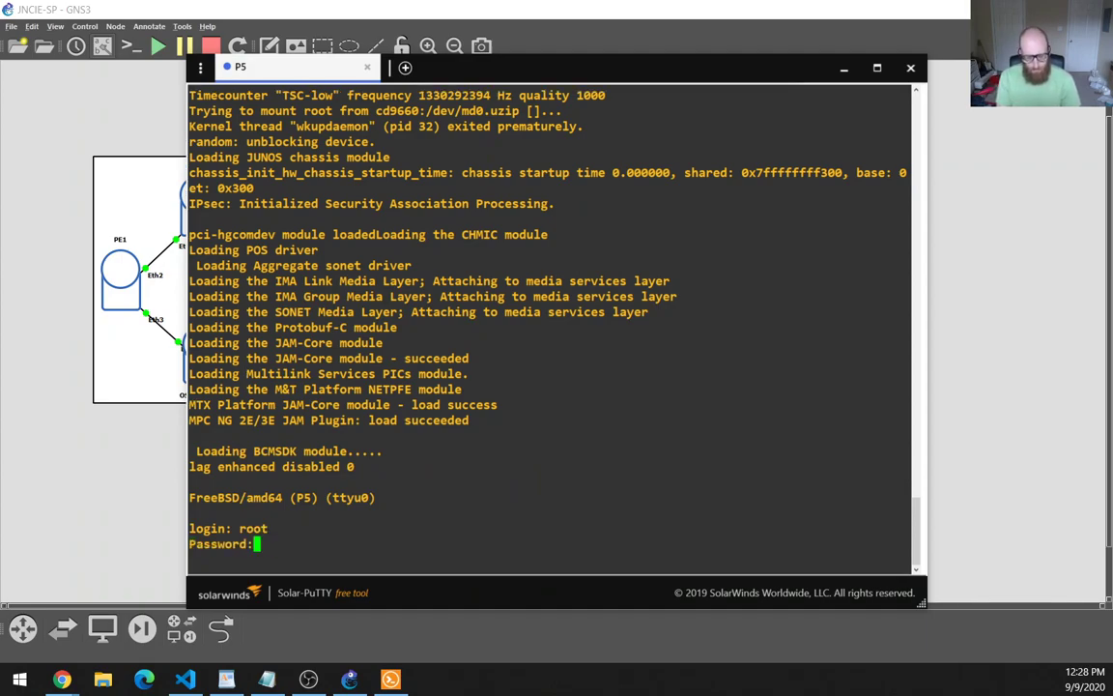
key("Return")
type("cli")
key("Return")
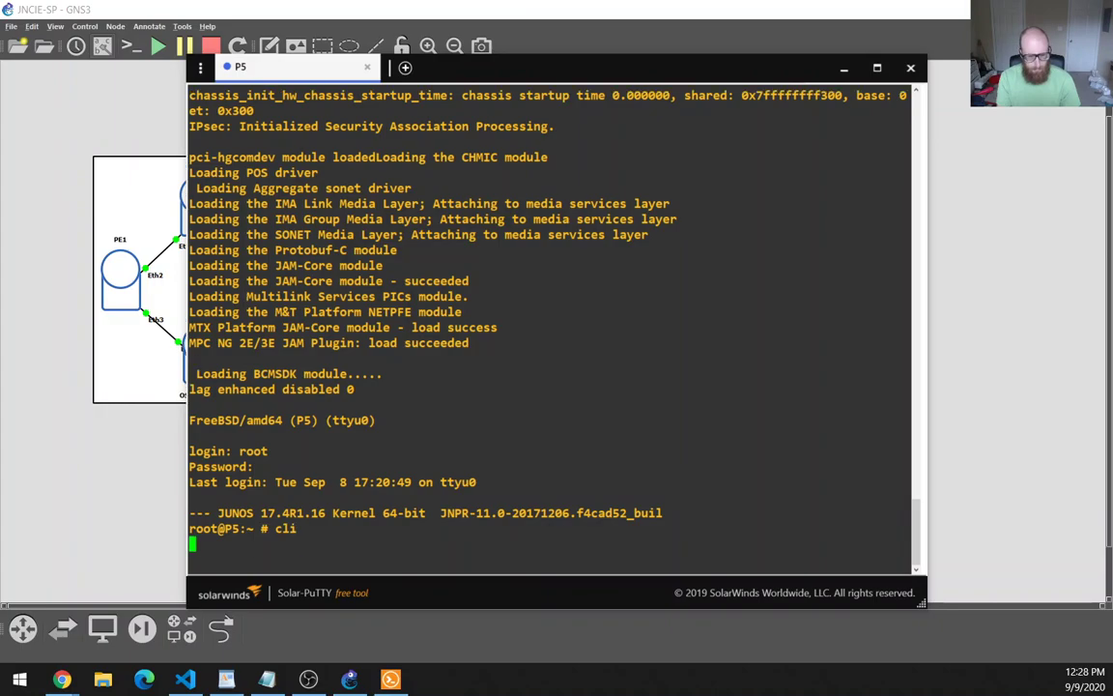
Step: Run 'show route 10.255.0.7 | refresh 3', showing OSPF via 10.0.7.2, then abort with q
type("show")
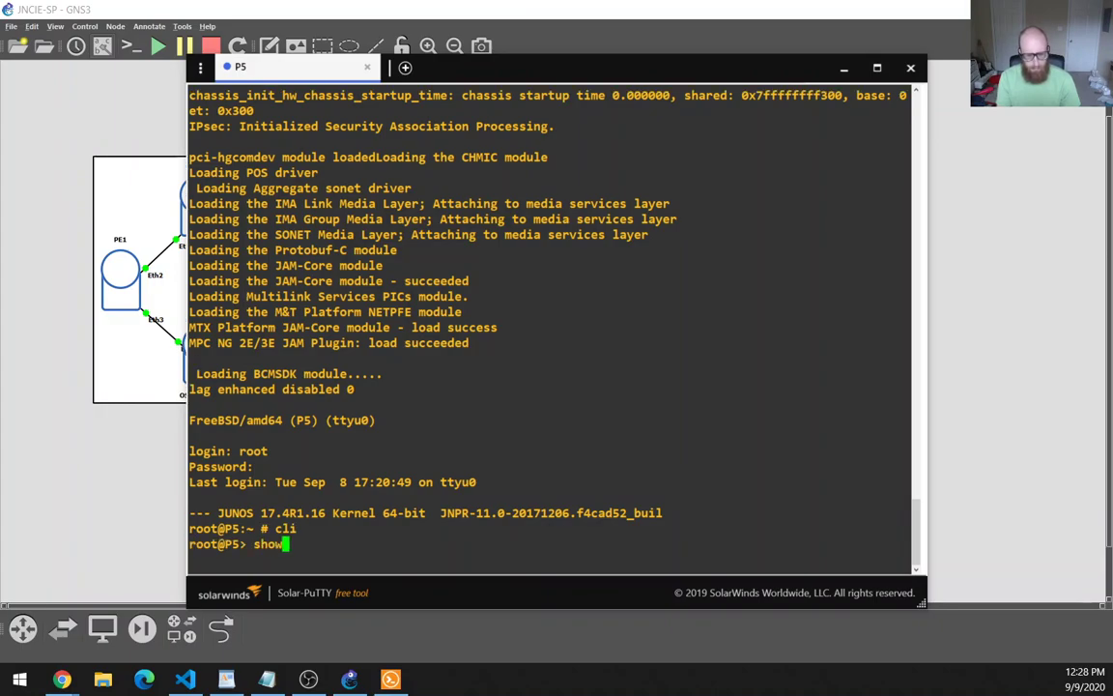
type(" route 1")
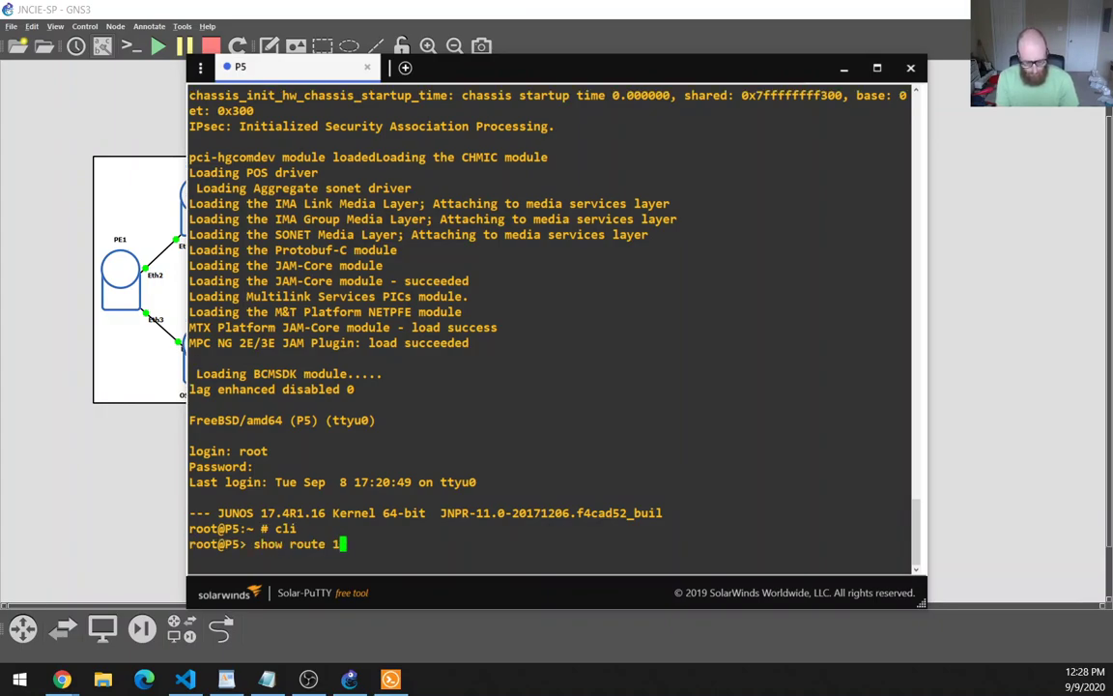
type("0.255.0.7")
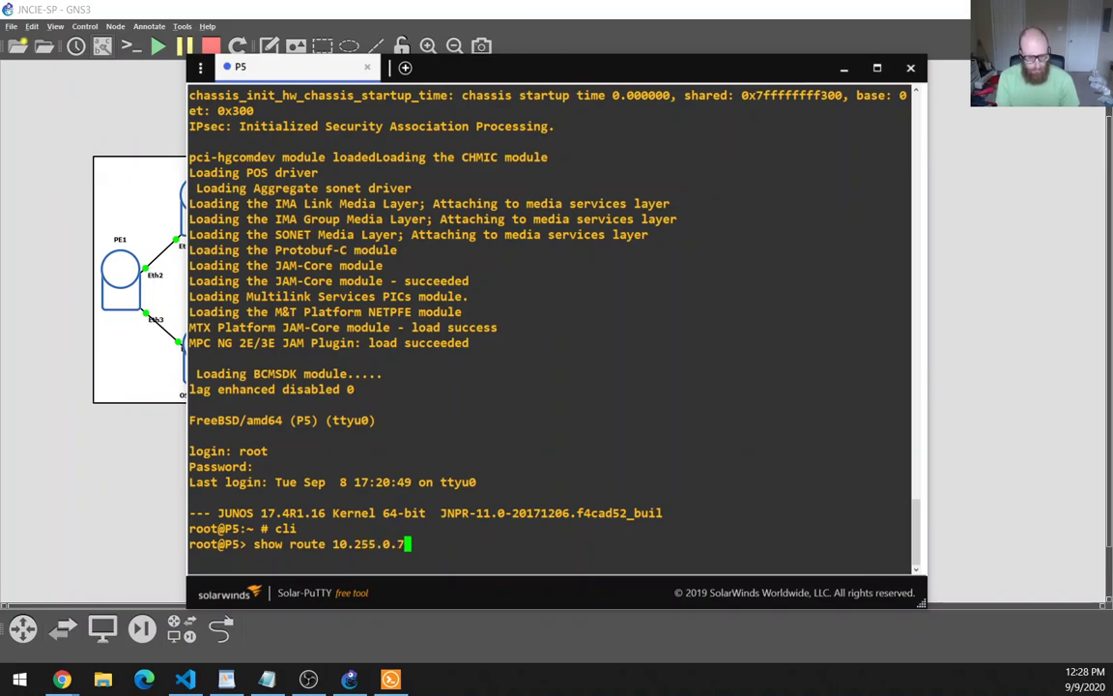
key("Return")
key("Up")
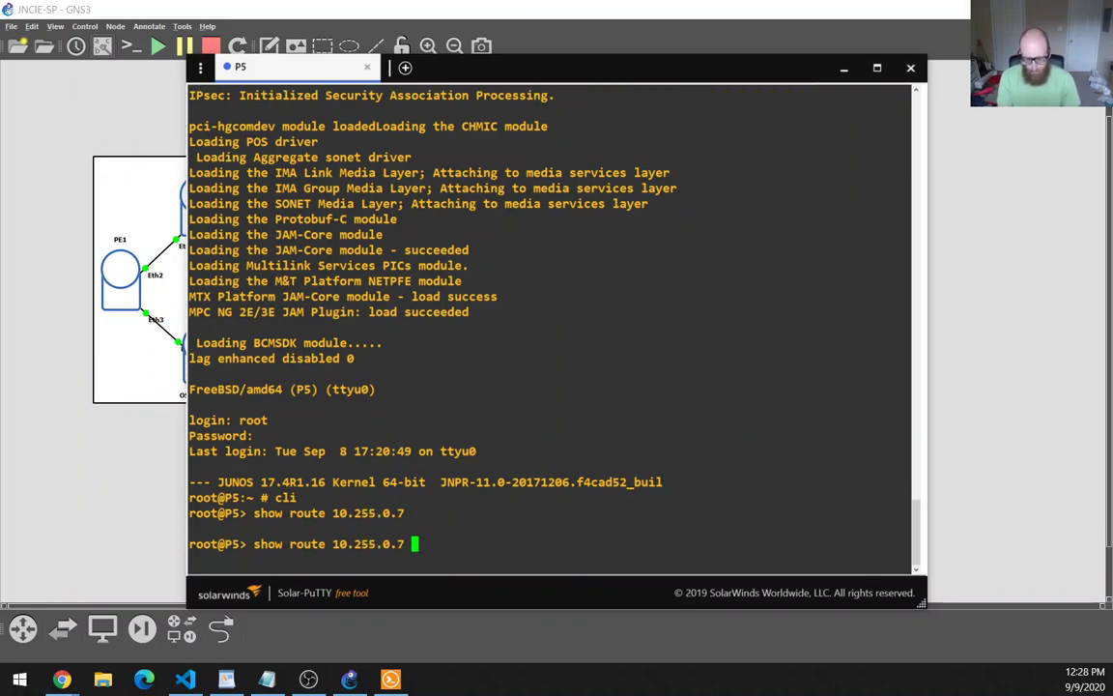
type("| refresh ")
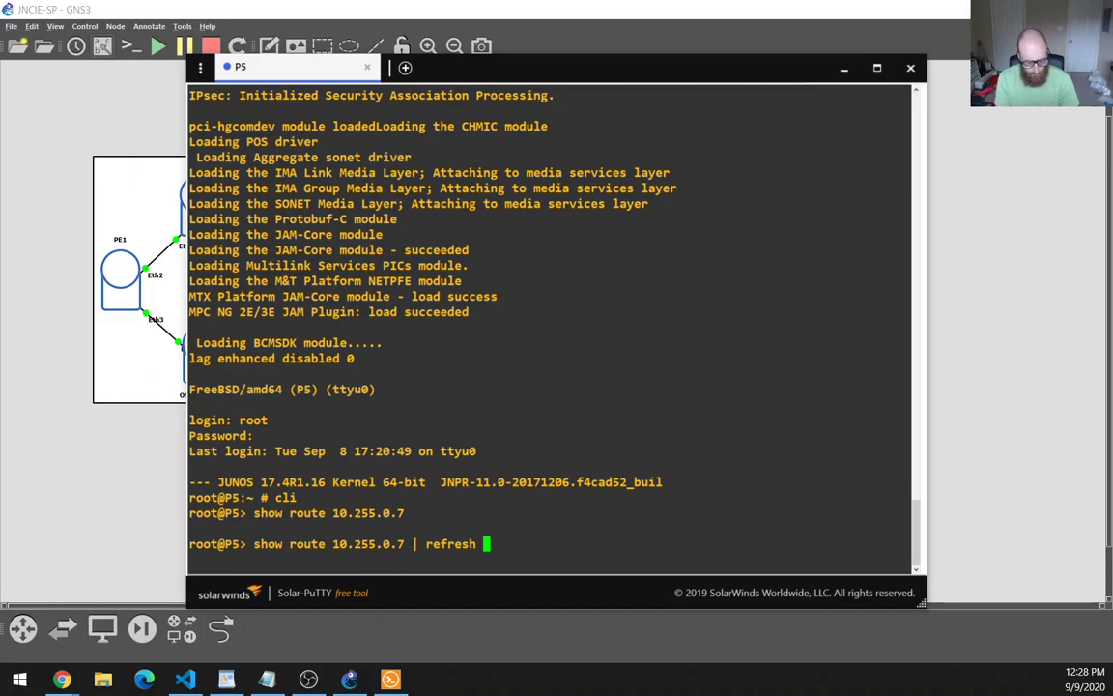
type("3")
key("Return")
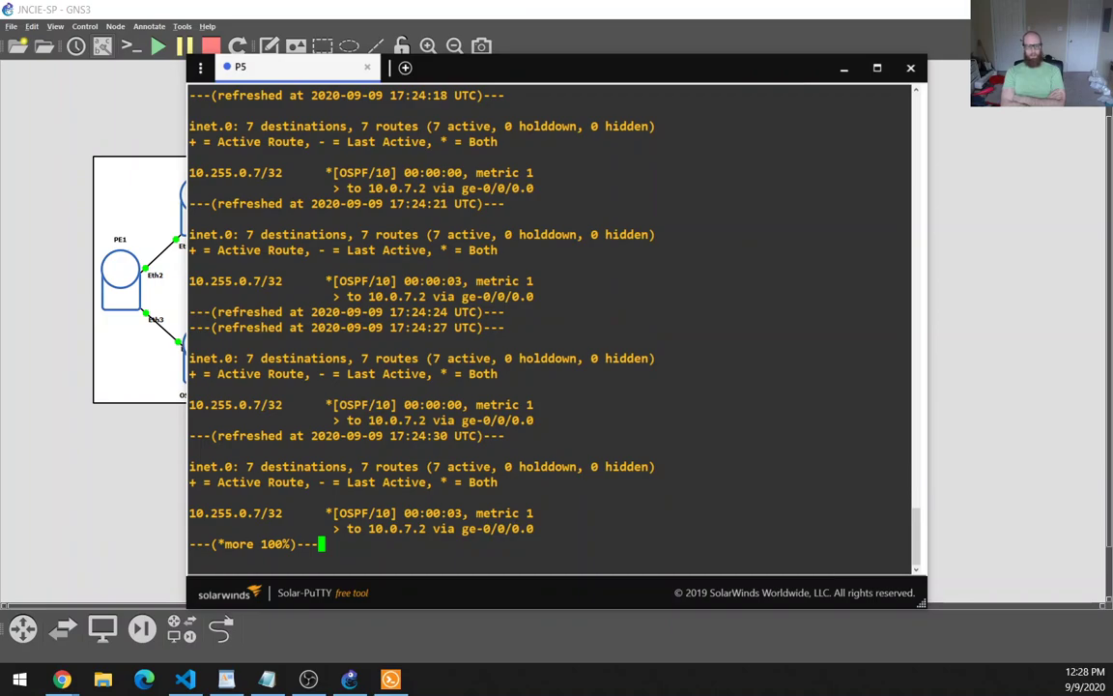
type("q")
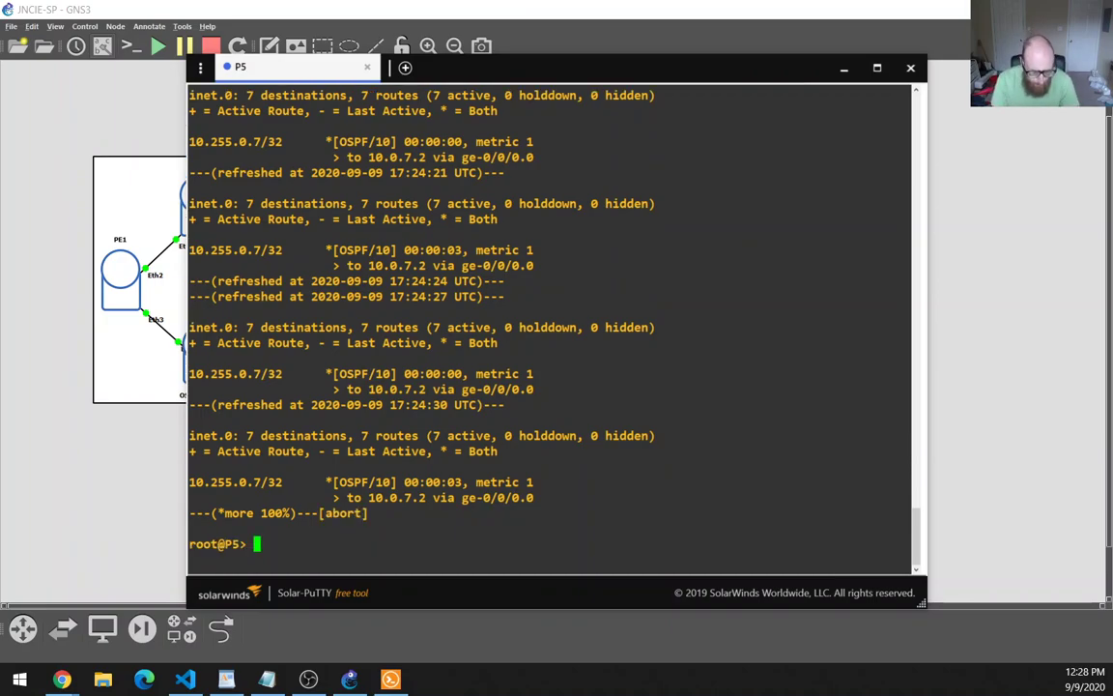
type("monitor ")
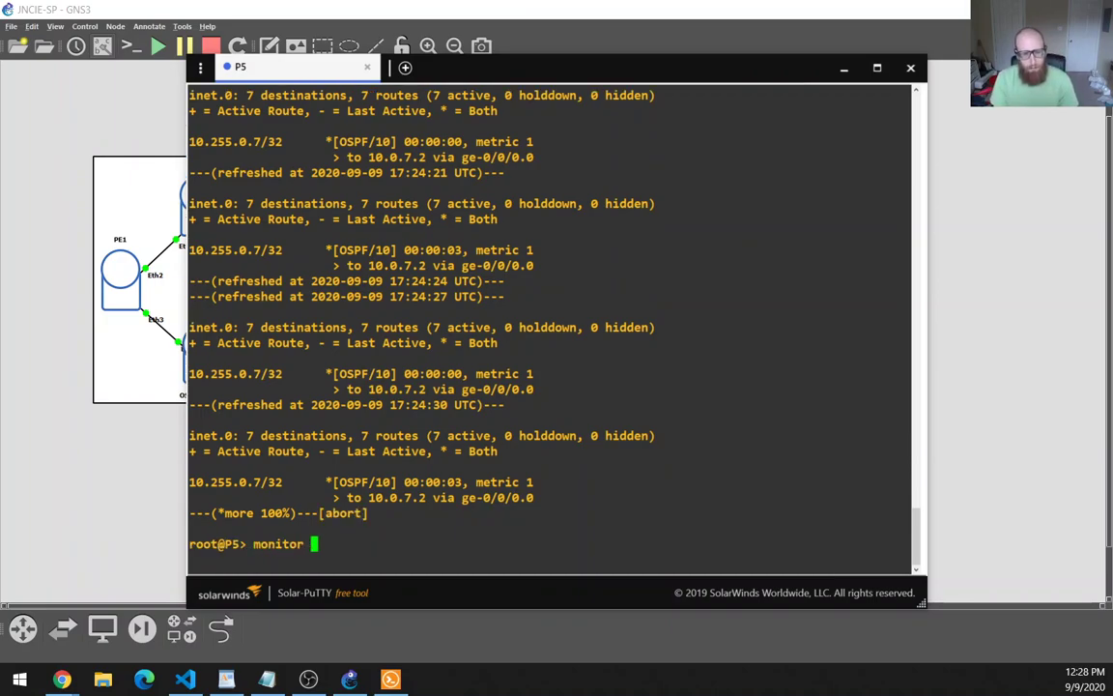
type("st")
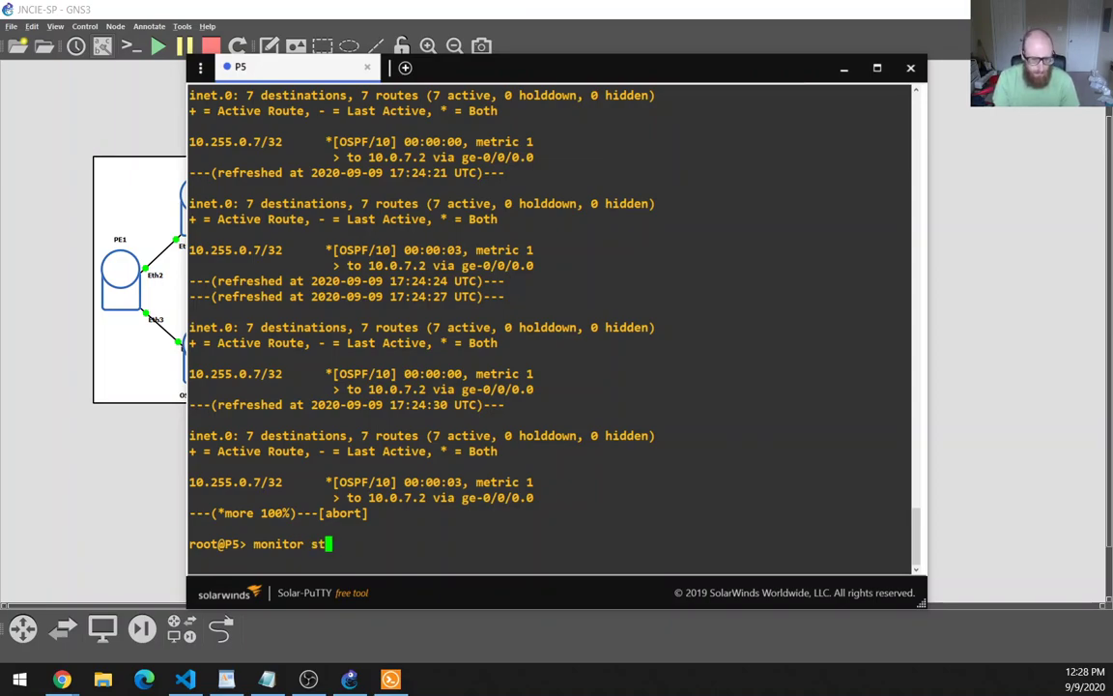
type("art to")
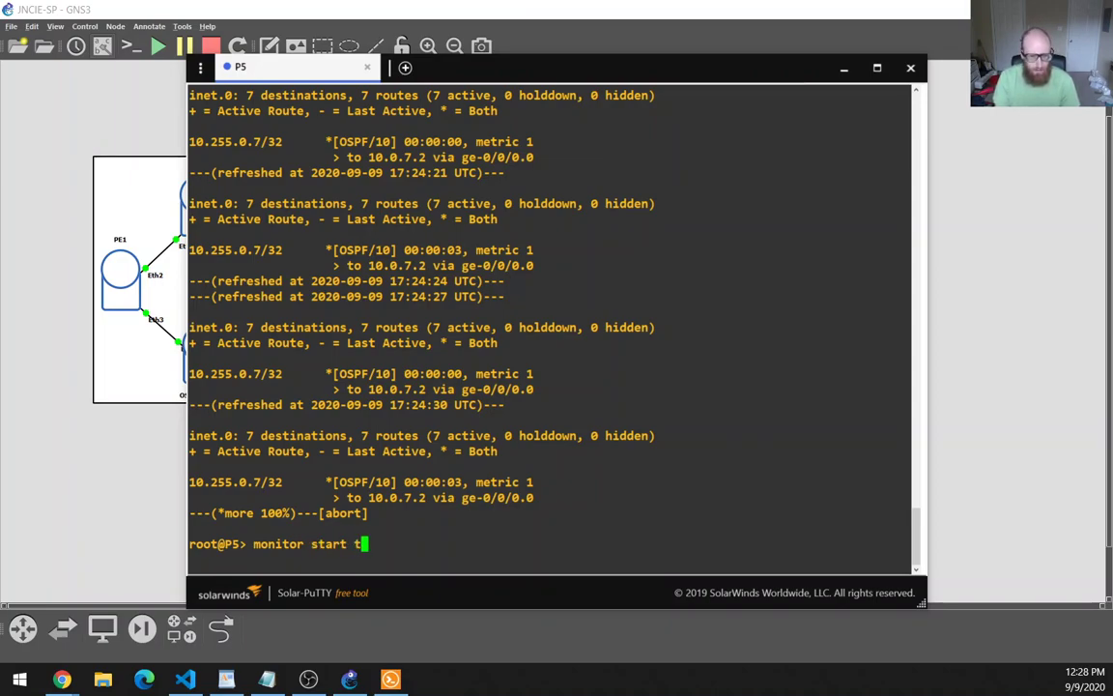
Step: Fix the trace name, run 'monitor start ospf_tshoot', then stop it with 'monitor stop'
key("BackSpace")
key("BackSpace")
type("ospf_tshoot")
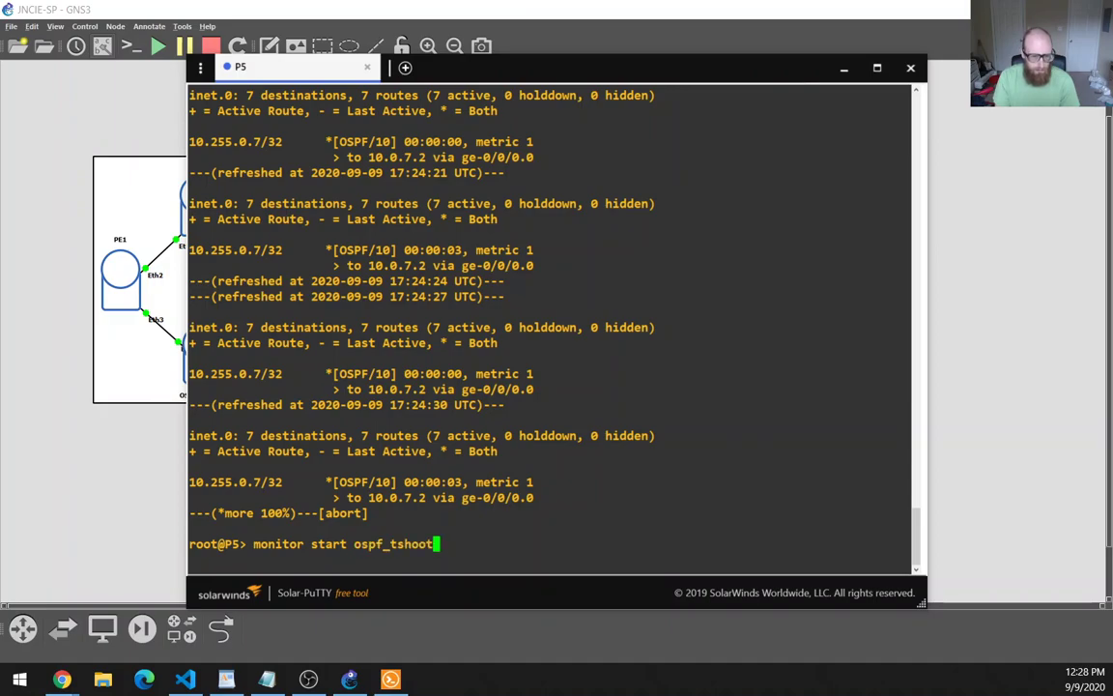
key("Return")
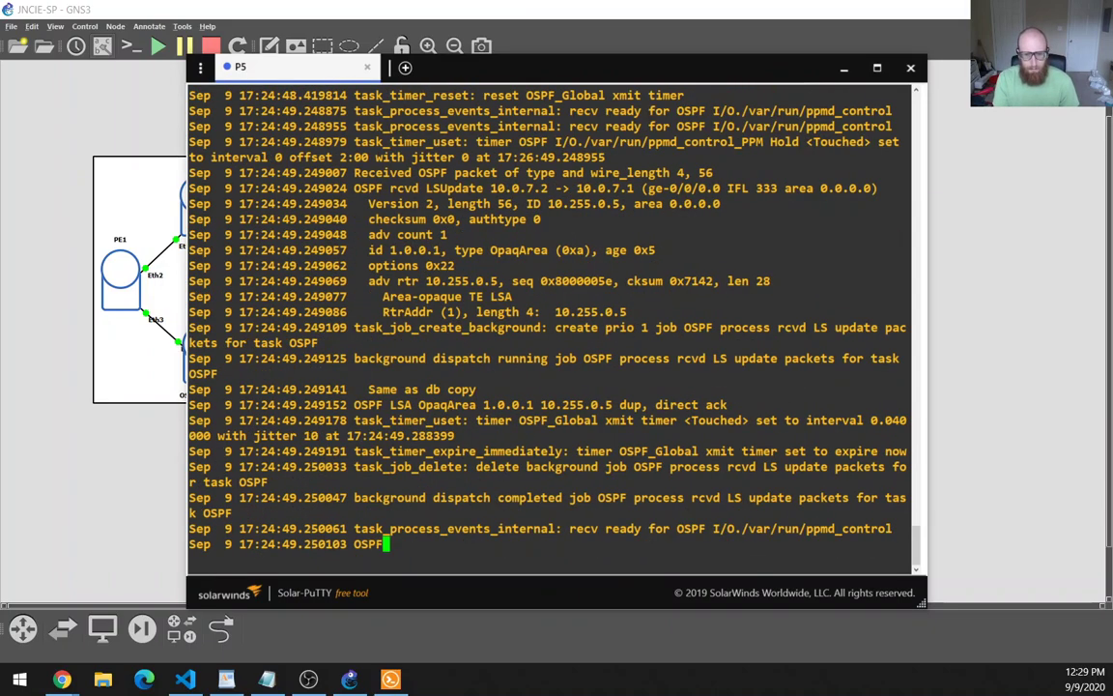
type("m")
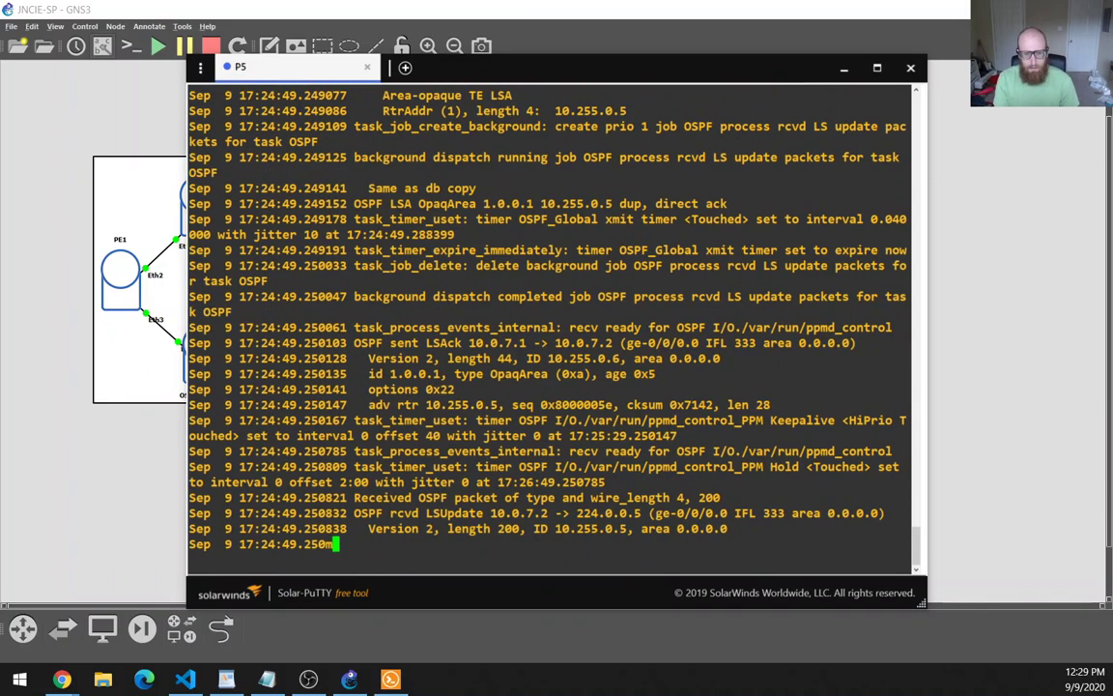
type("onitor stop")
key("Return")
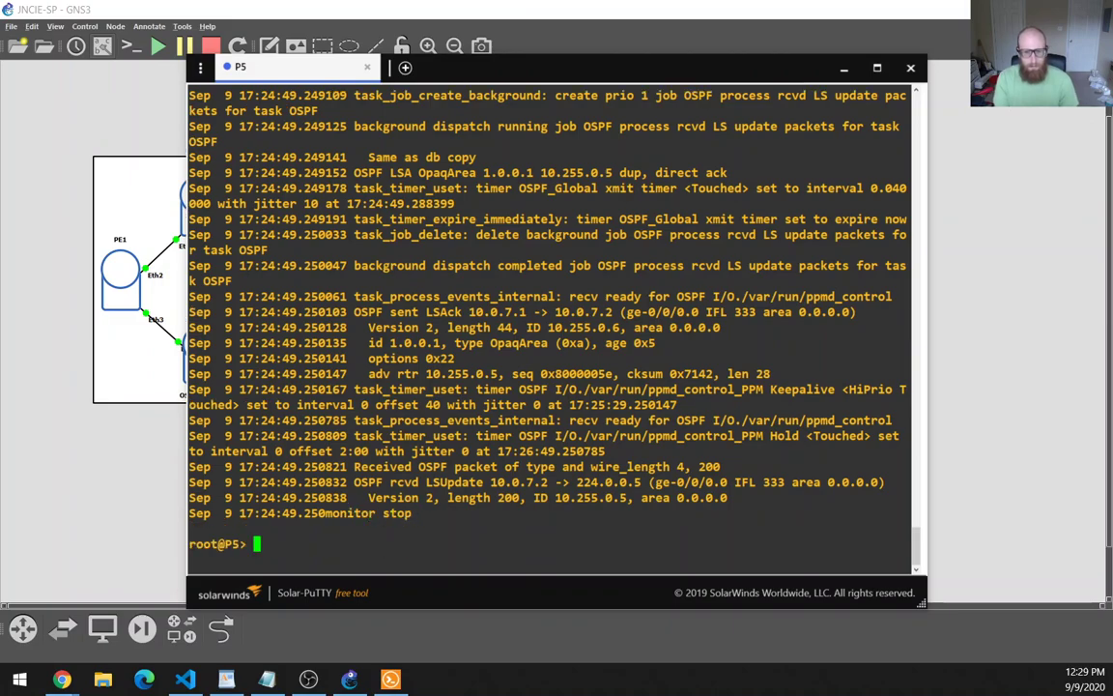
Step: Maximize the P5 console and scroll through the trace's LSUpdates and hellos from 10.0.7.2
scroll(551, 319, "up", 10)
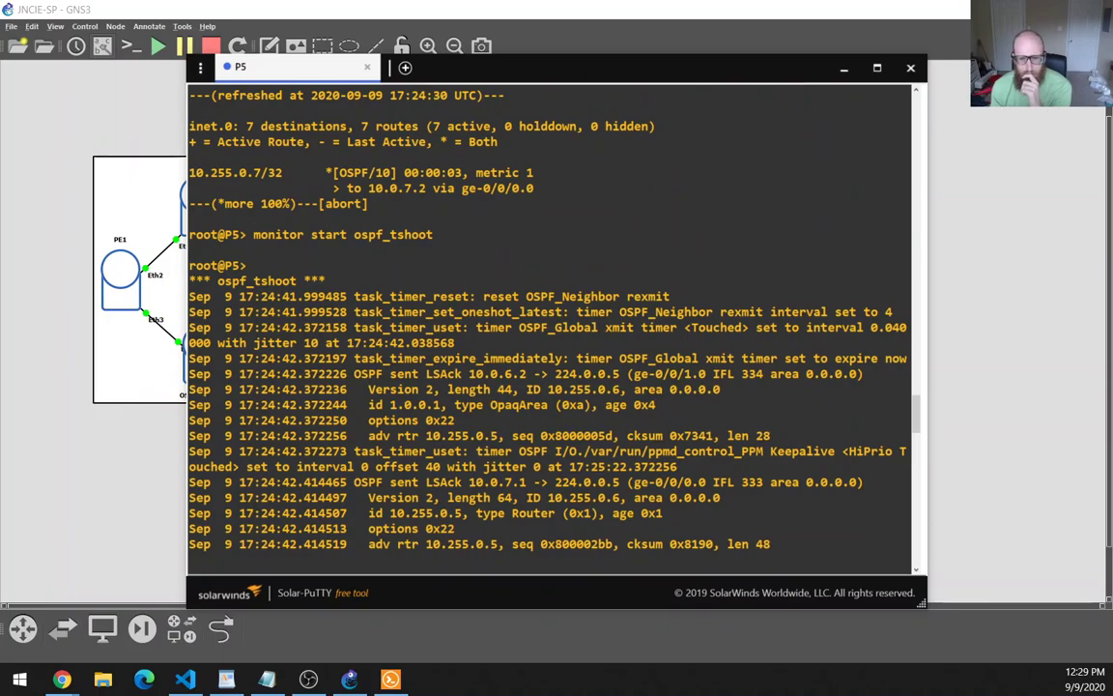
left_click(876, 68)
scroll(550, 319, "up", 10)
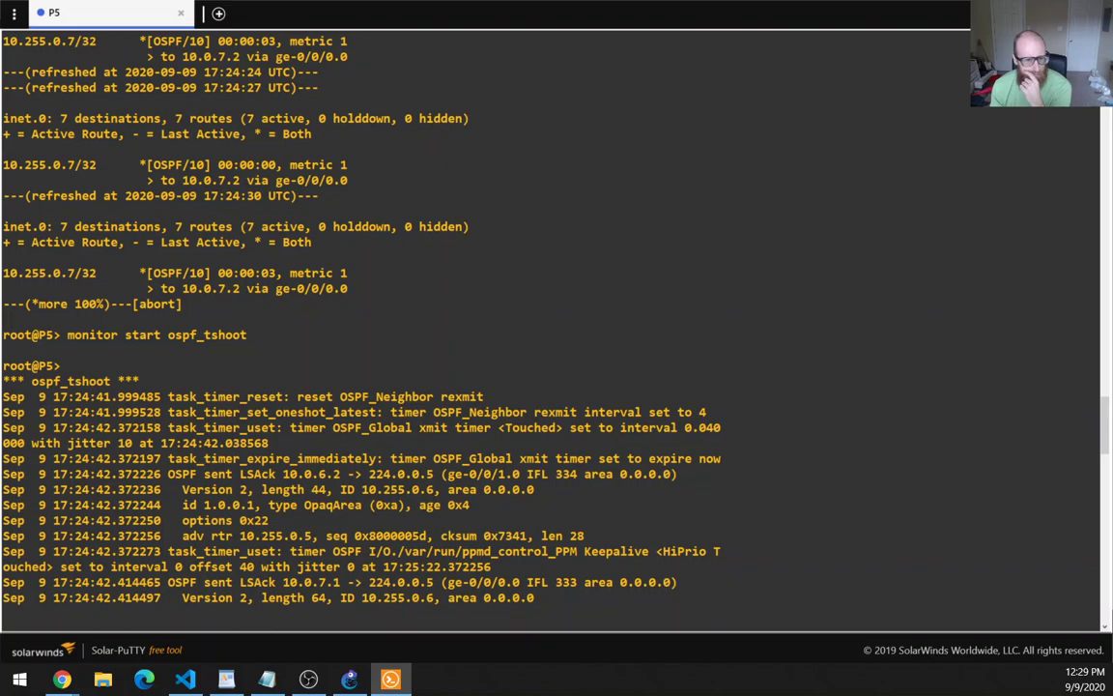
scroll(551, 319, "down", 6)
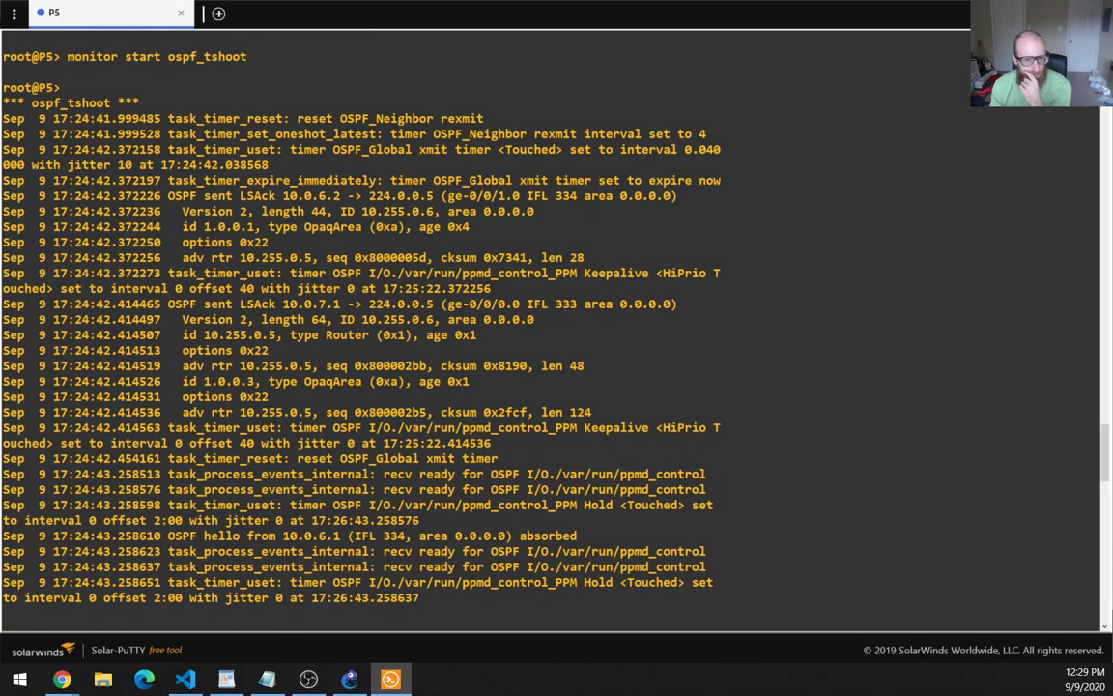
scroll(551, 319, "down", 12)
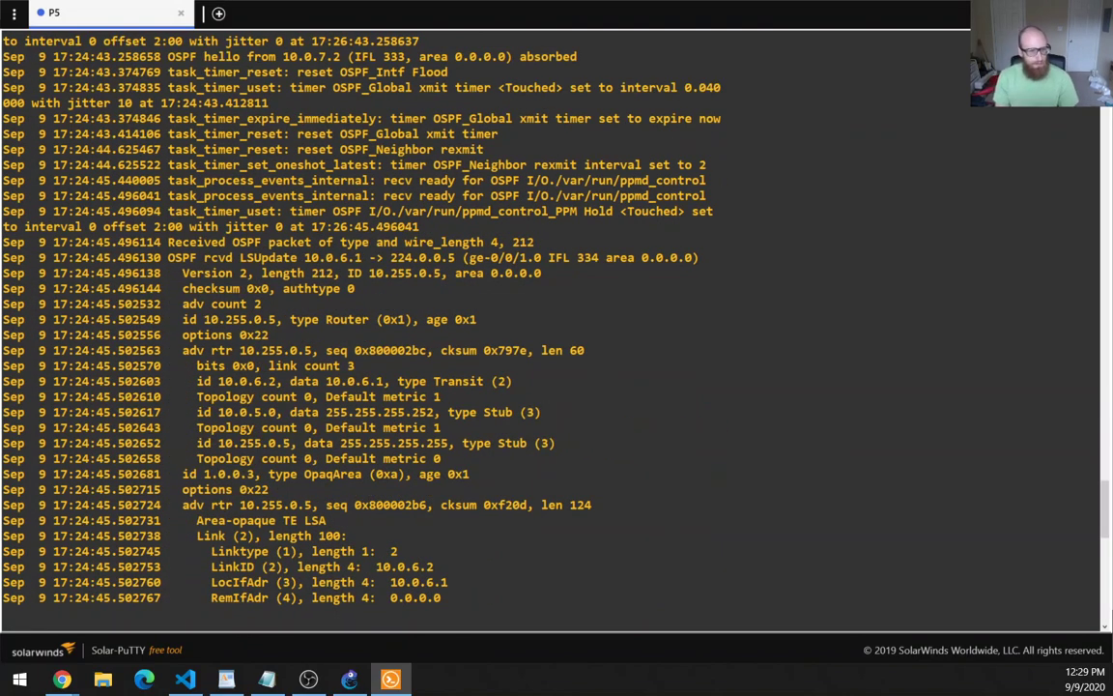
Step: Run 'monitor start ospf_tshoot | match 10.255.0.7', showing Stub (3) entries, then 'monitor stop'
type("monitor stop")
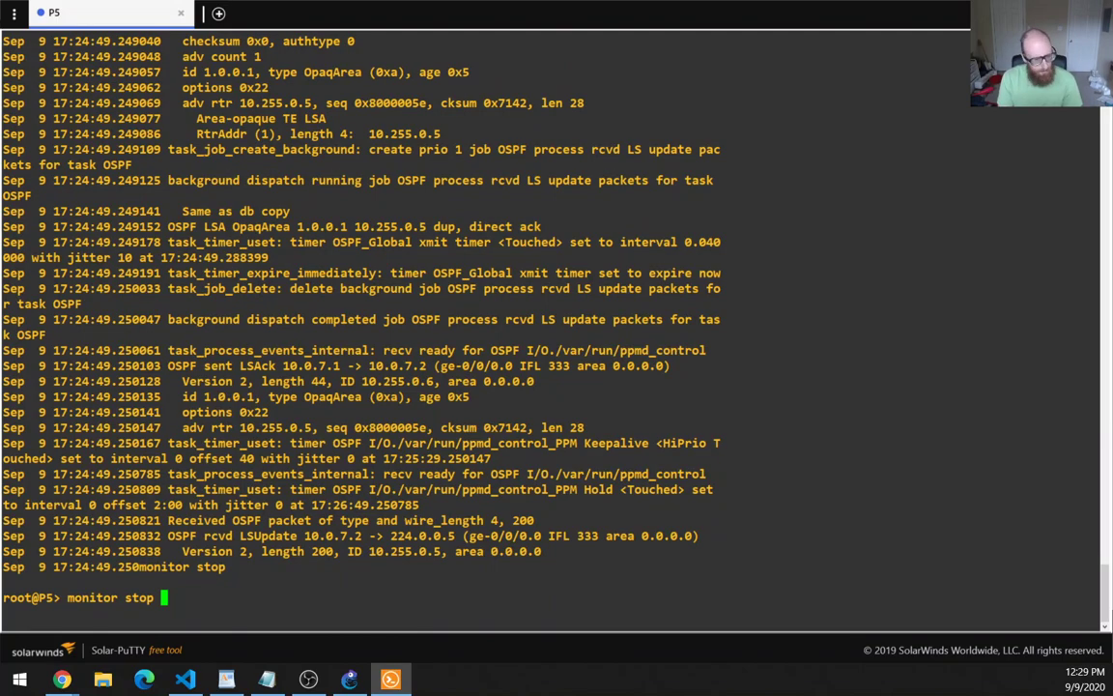
key("Up")
type("| mat")
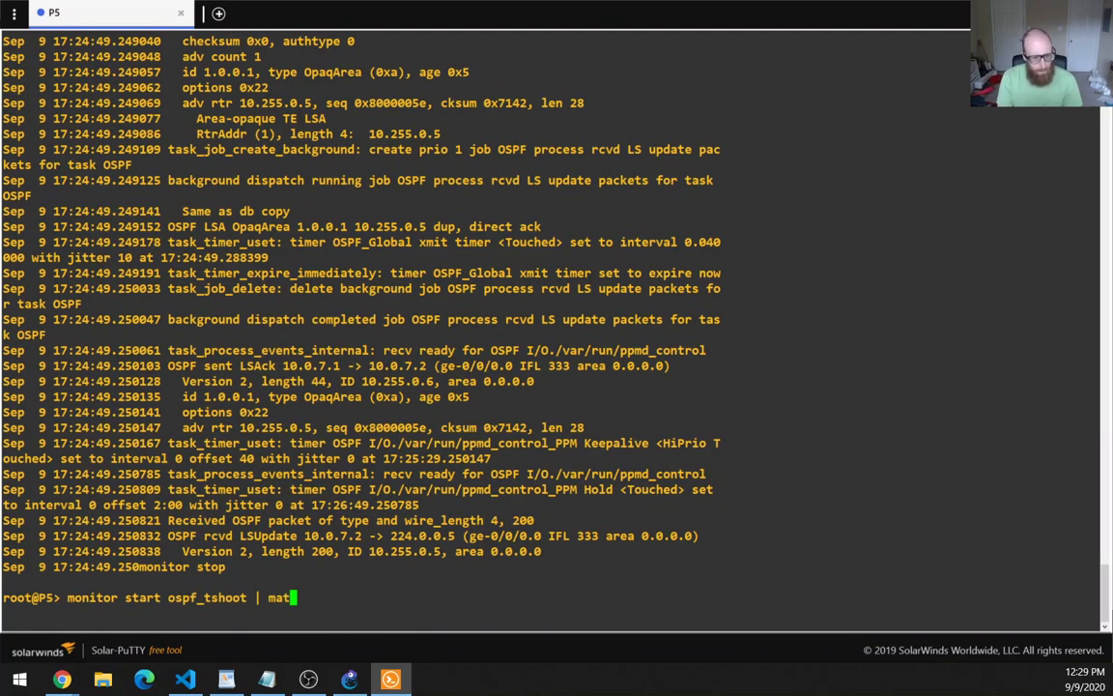
type("ch 10.255.0.7")
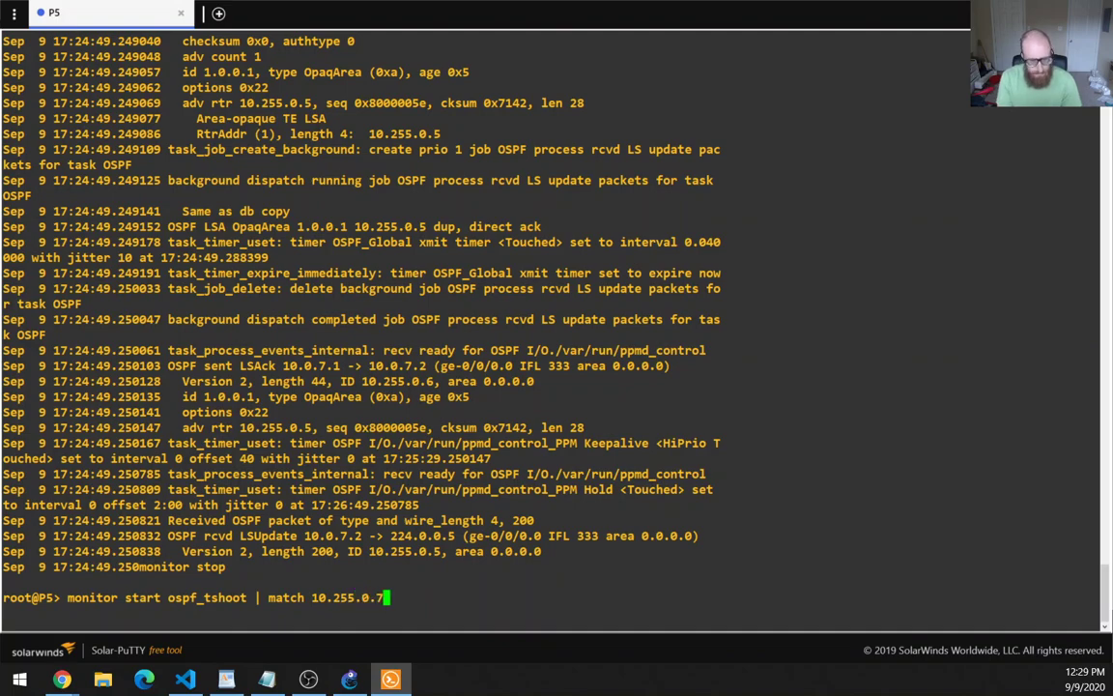
key("Return")
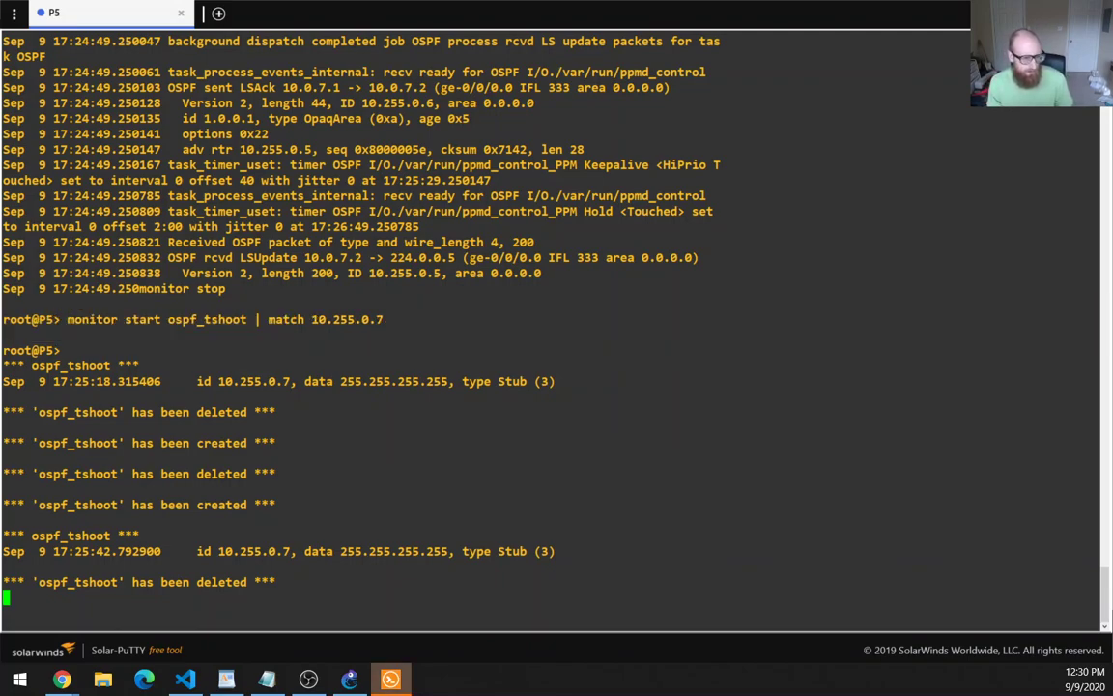
type("mo")
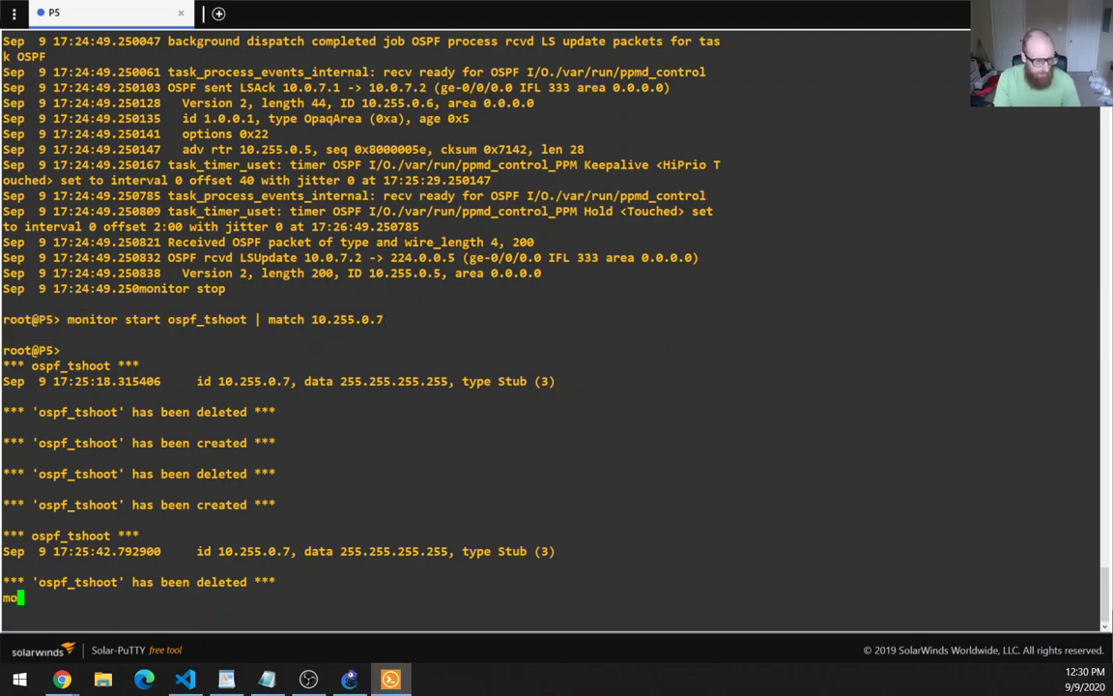
type("nitor stop")
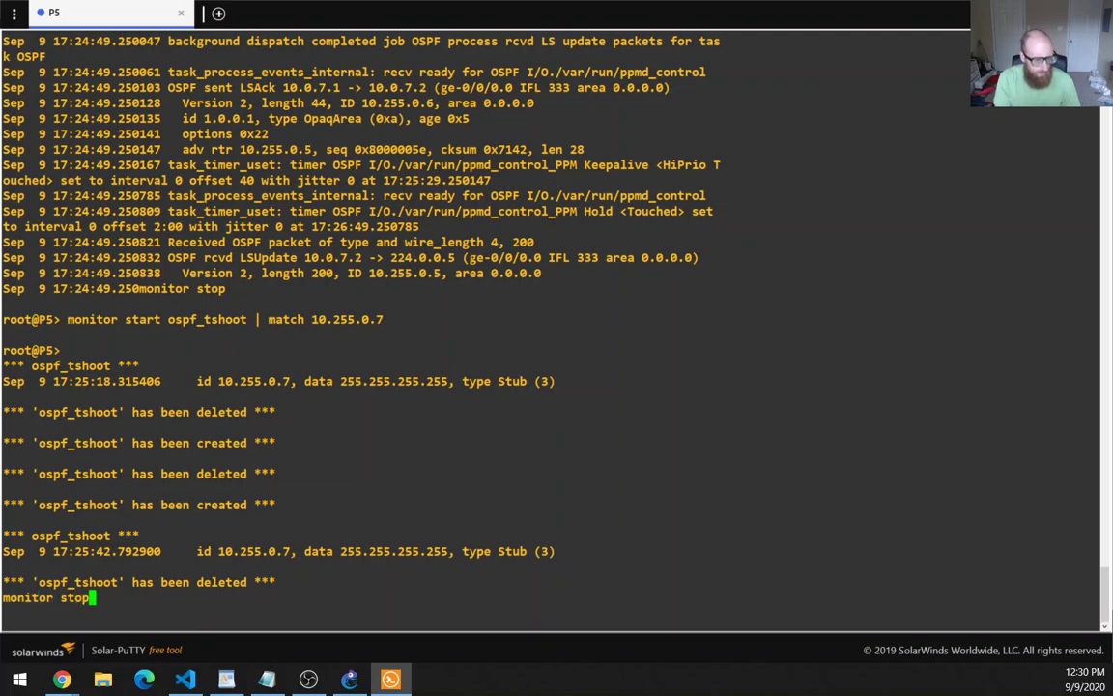
key("Return")
key("Return")
key("Return")
key("Return")
key("Return")
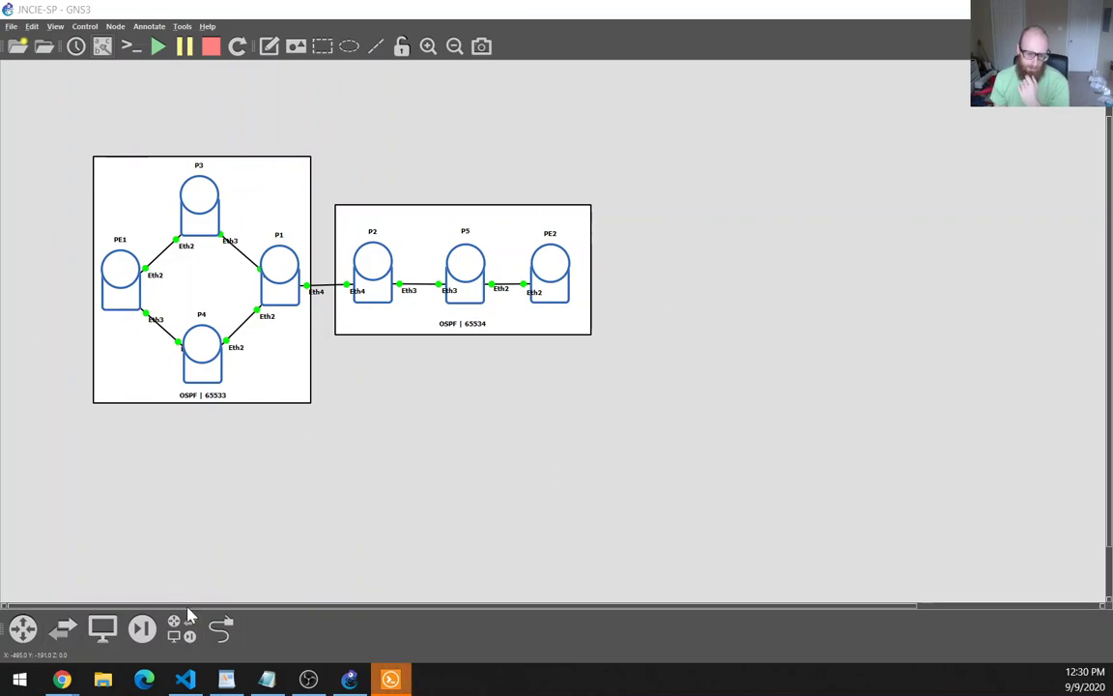
Step: Dock the console on the right, then log in to P1 as root and enter cli
left_click(391, 679)
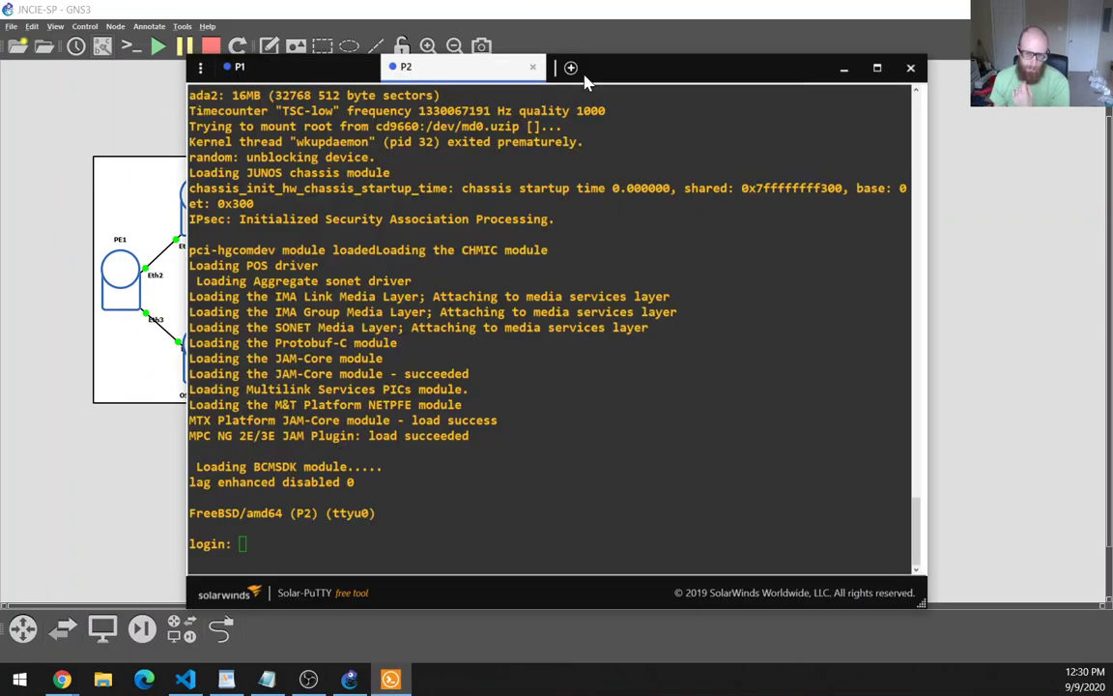
left_click_drag(640, 60, 1111, 97)
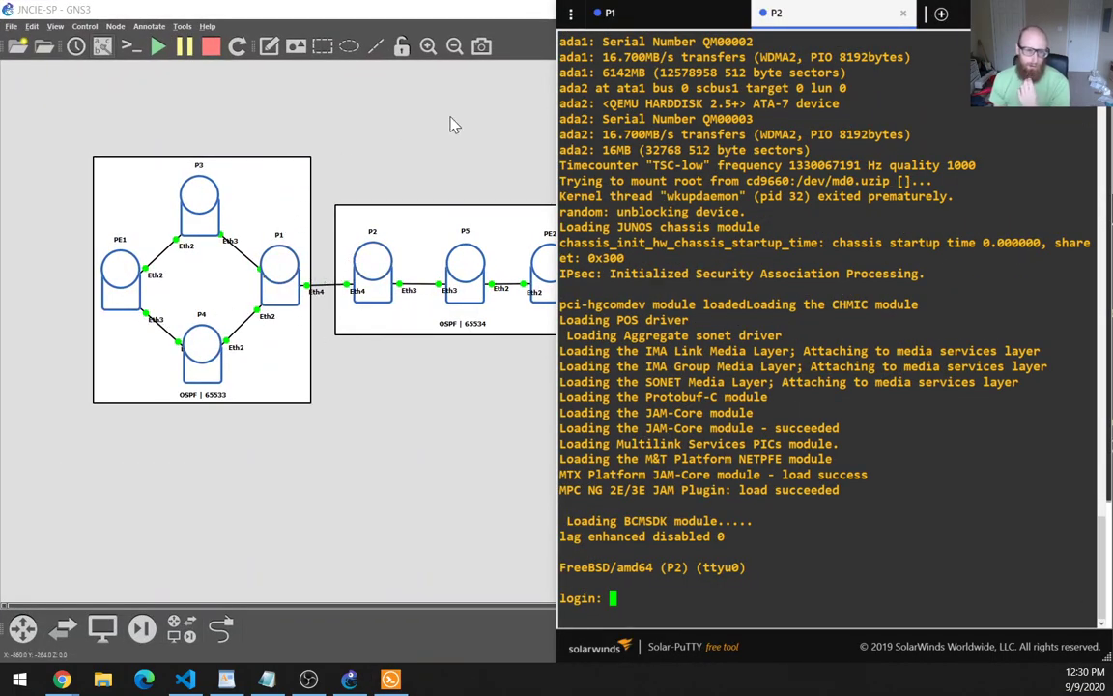
left_click(596, 20)
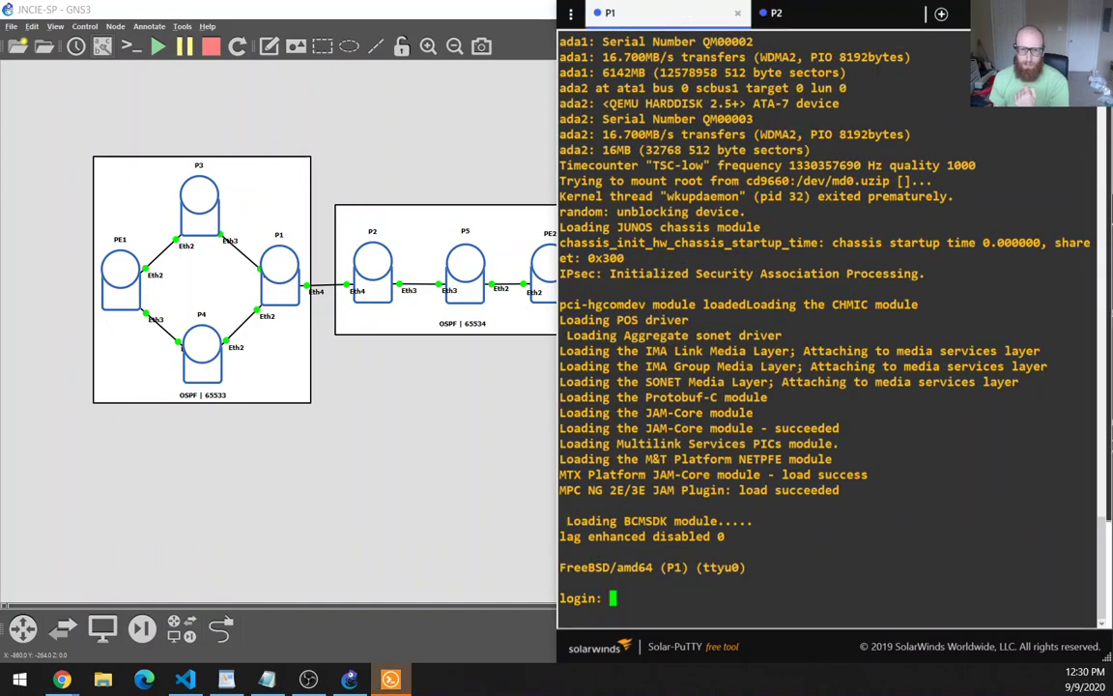
type("data")
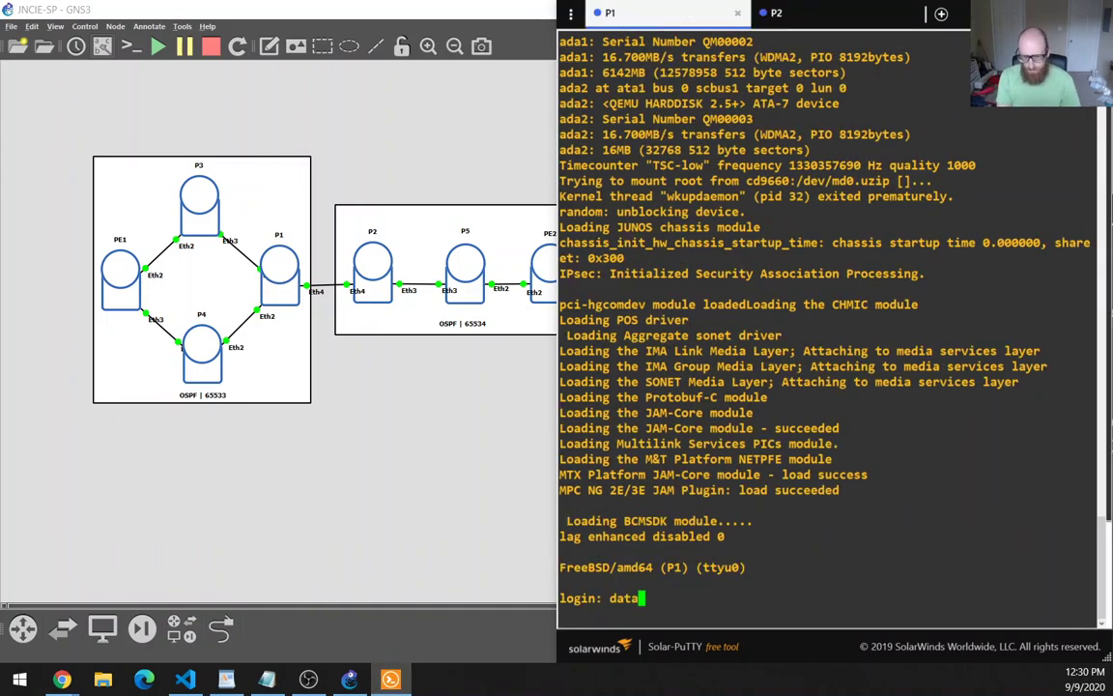
key("BackSpace")
key("BackSpace")
key("BackSpace")
key("BackSpace")
type("root")
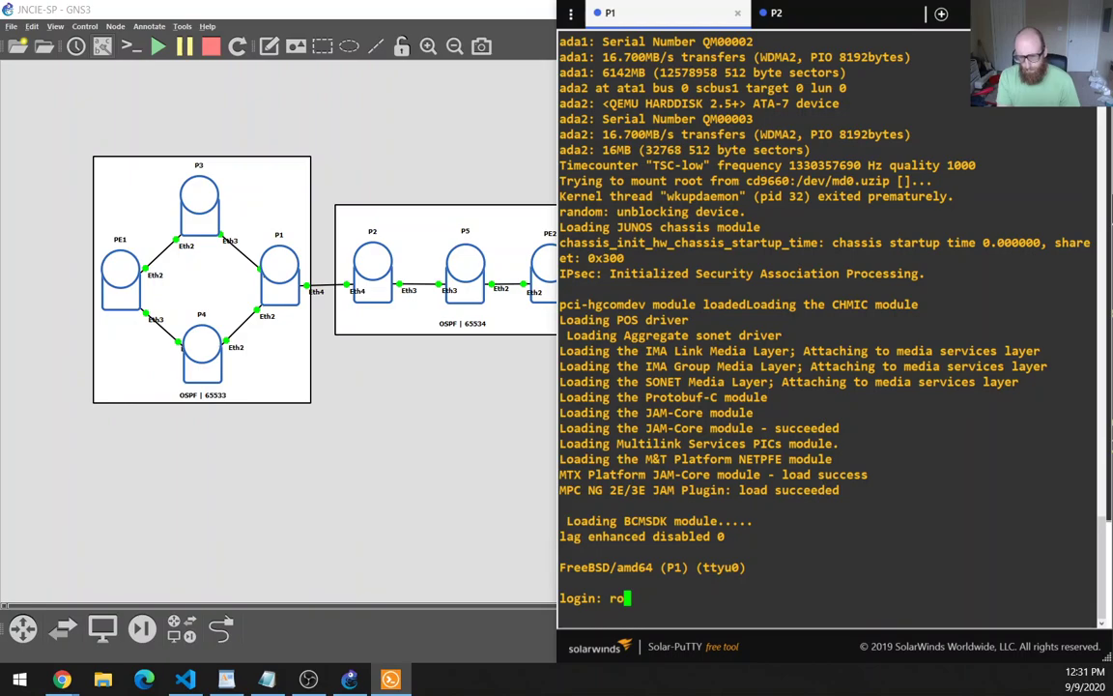
key("Return")
key("Return")
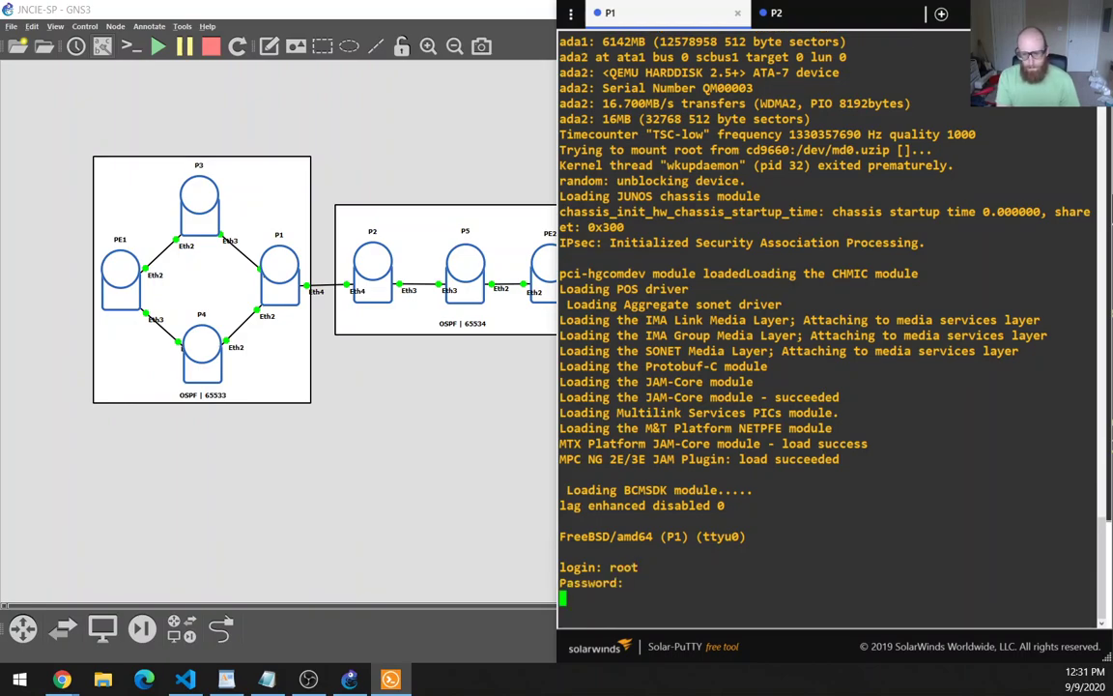
type("cli")
key("Return")
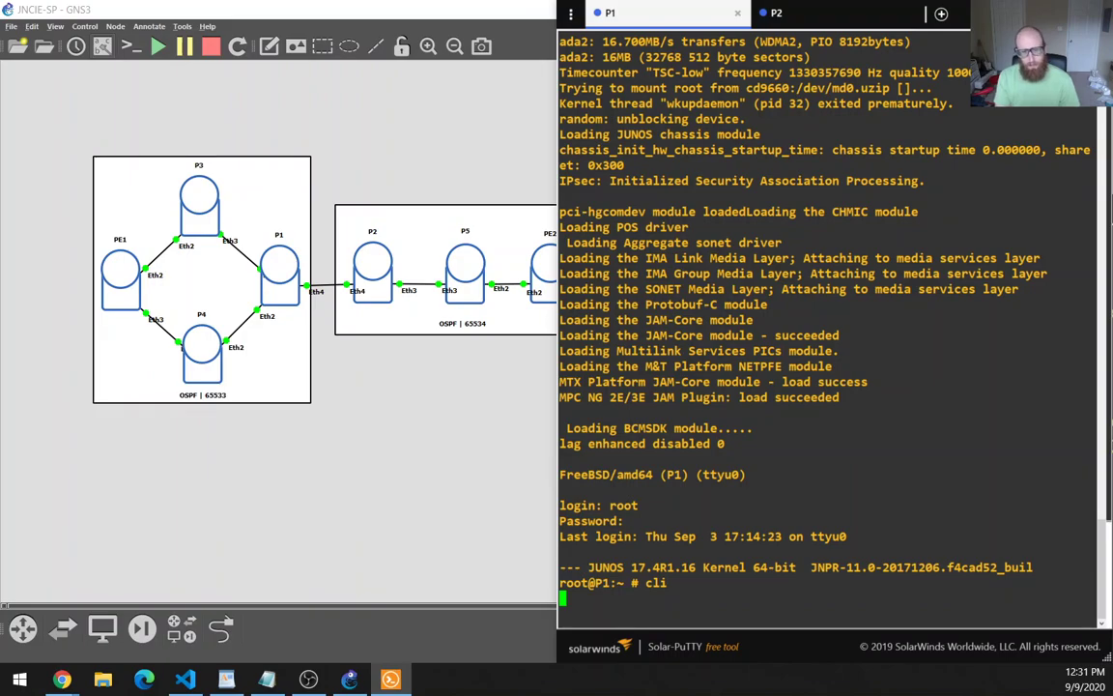
Step: Display P1's ge-0/0/2 interface and OSPF protocol configuration in set format
type("sh")
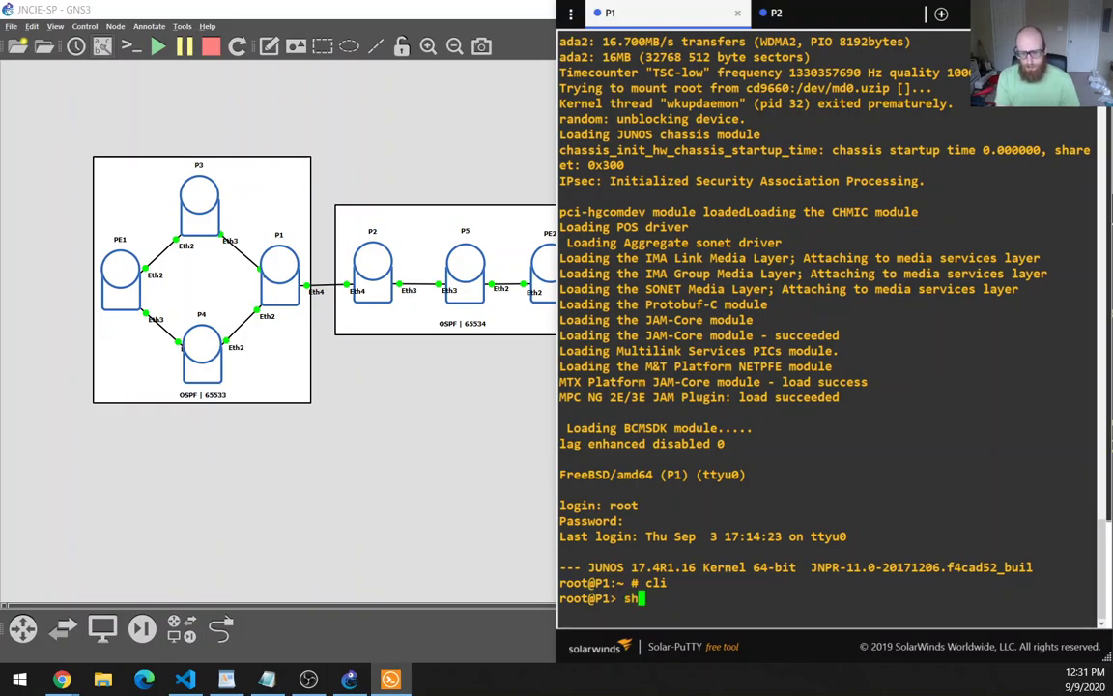
type("ow configuration interfaces ge")
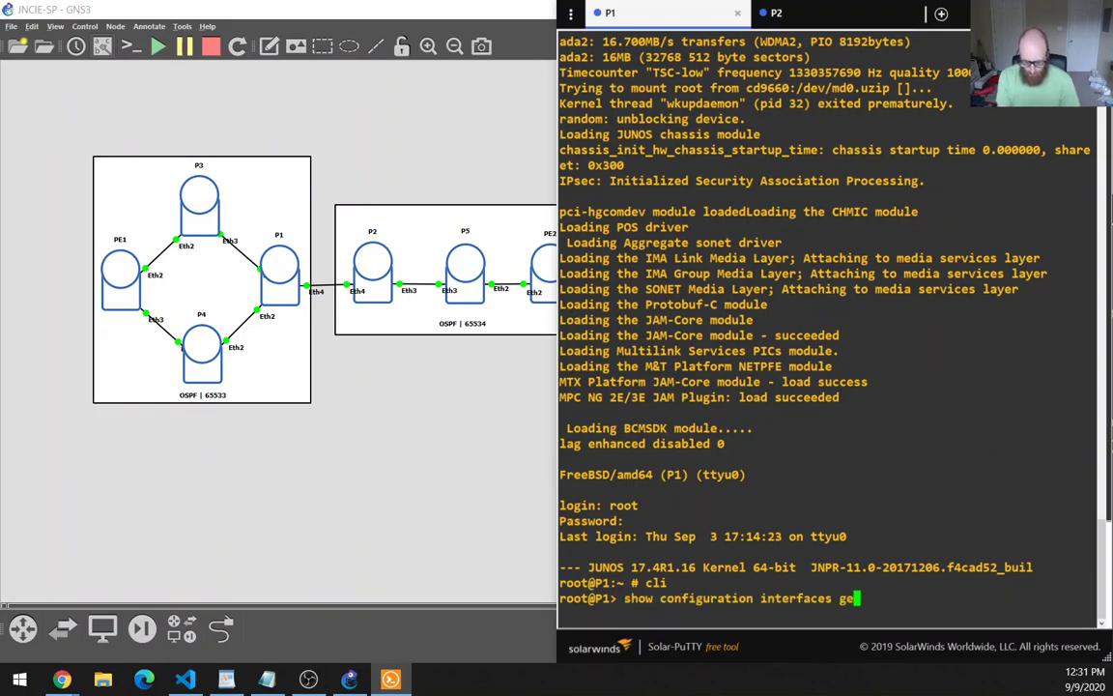
type("-0/0/2 | display set | no-more")
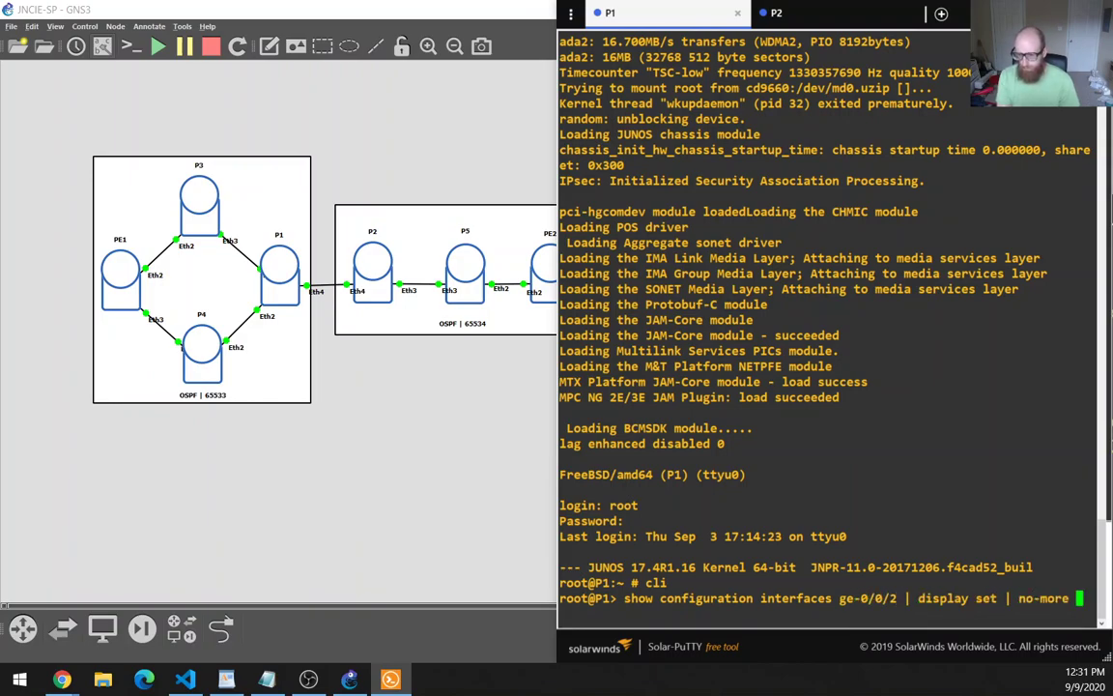
key("Return")
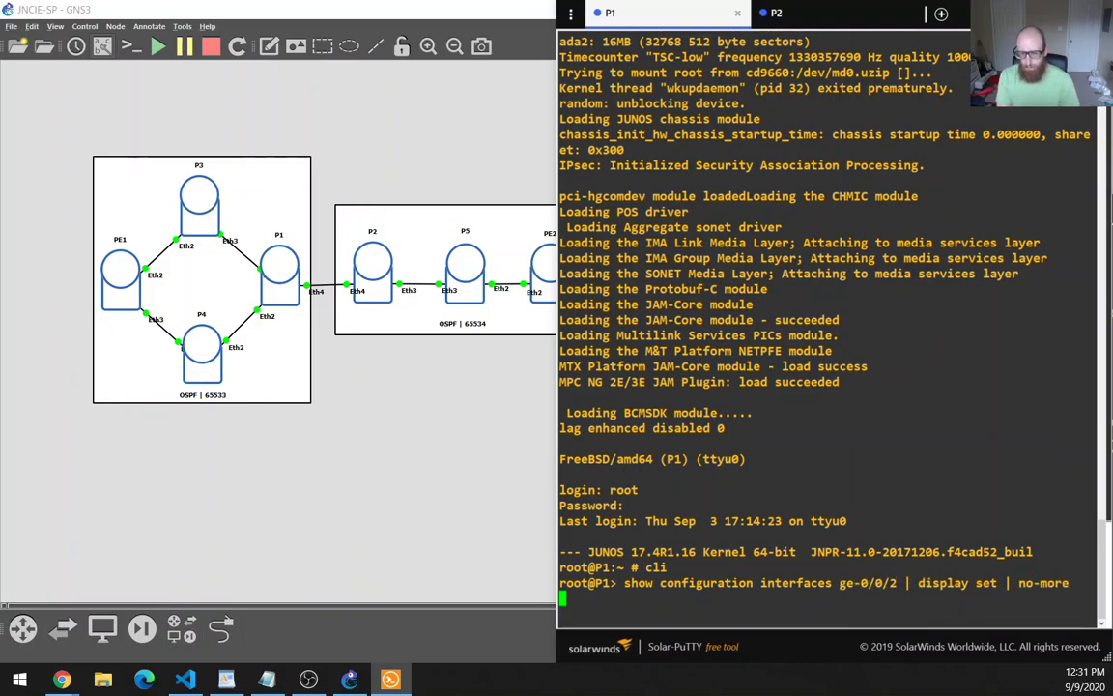
type("sh")
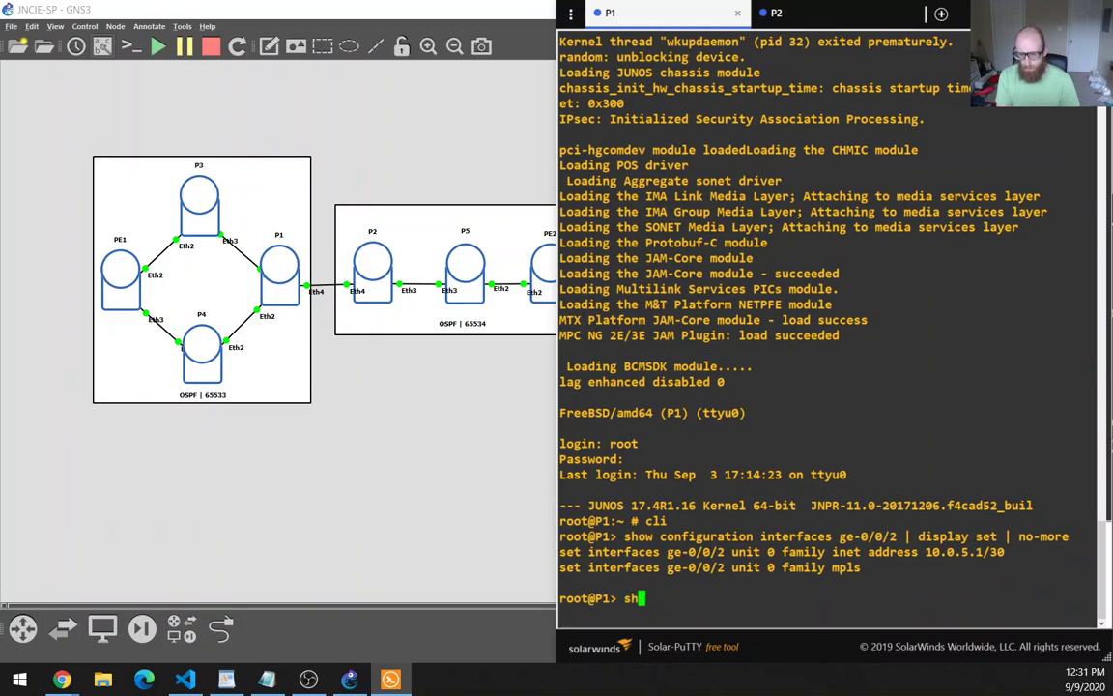
type("ow configuration pr")
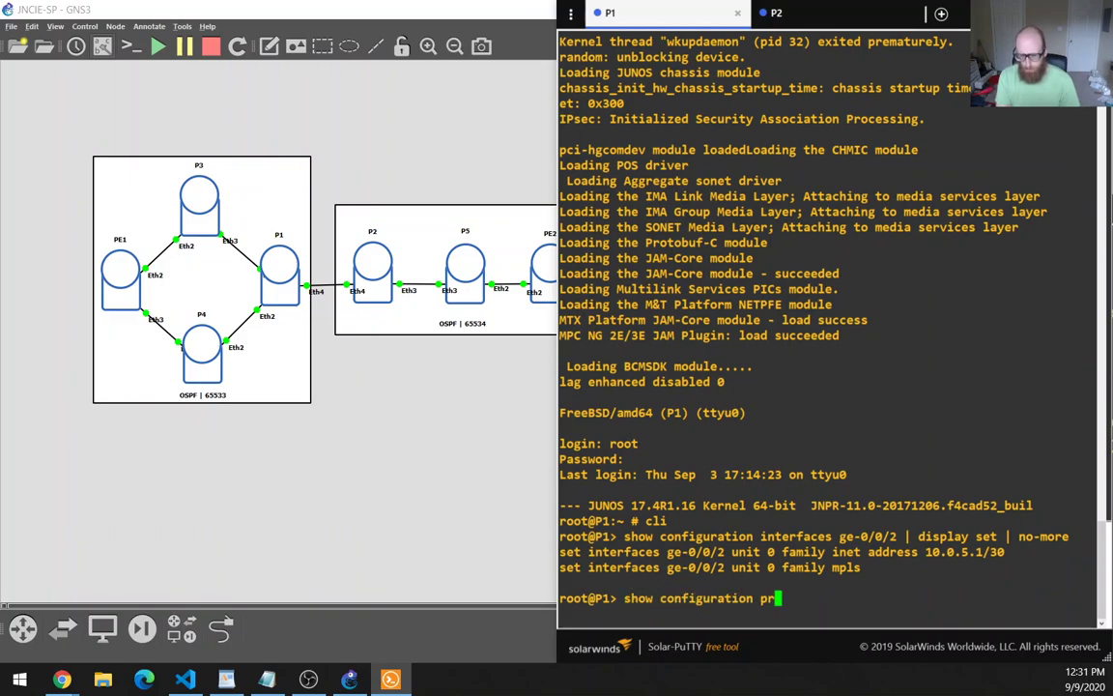
type("otocols ospf | display set")
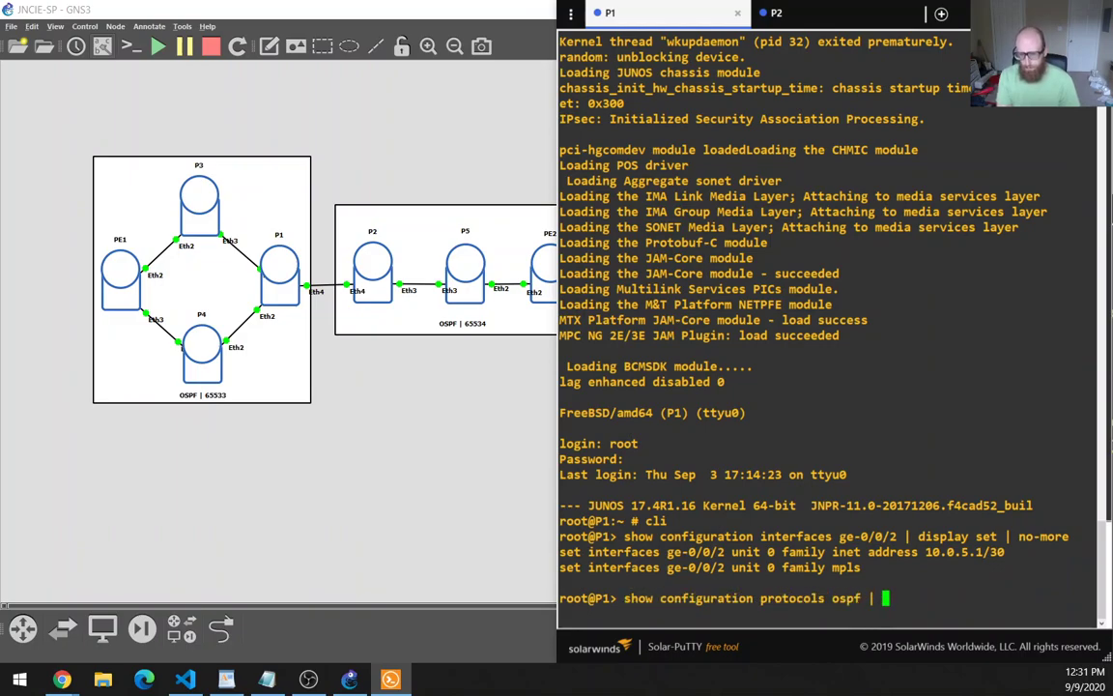
key("Return")
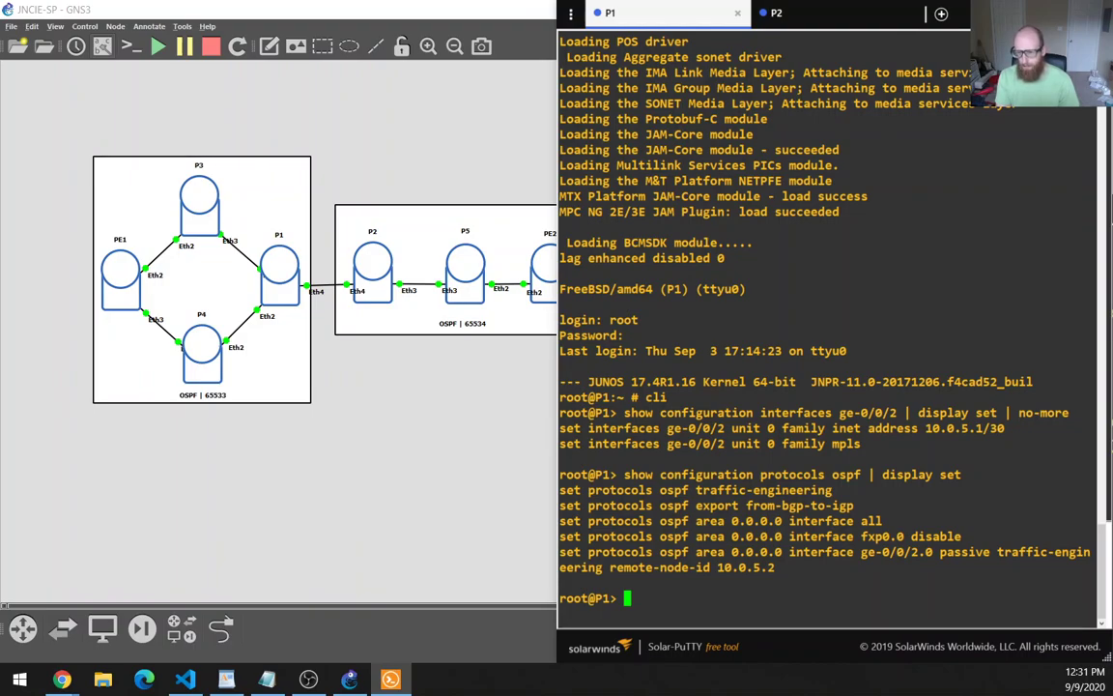
type("configure ")
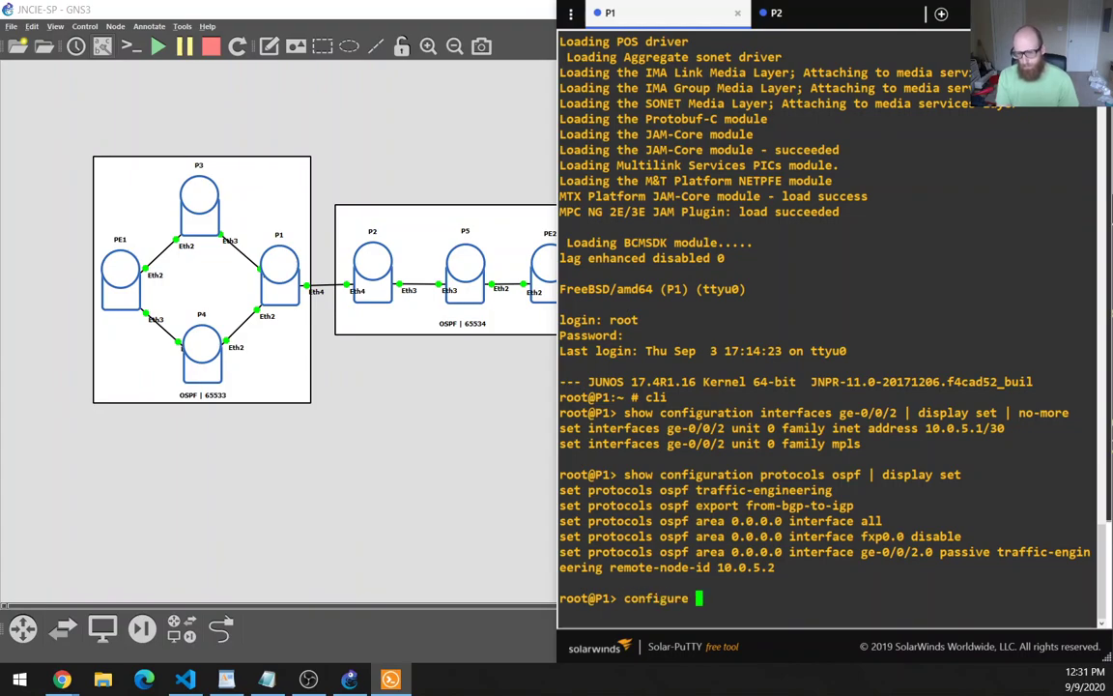
type("private")
Step: In private configuration mode, disable interface ge-0/0/2 under OSPF area 0.0.0.0
key("Return")
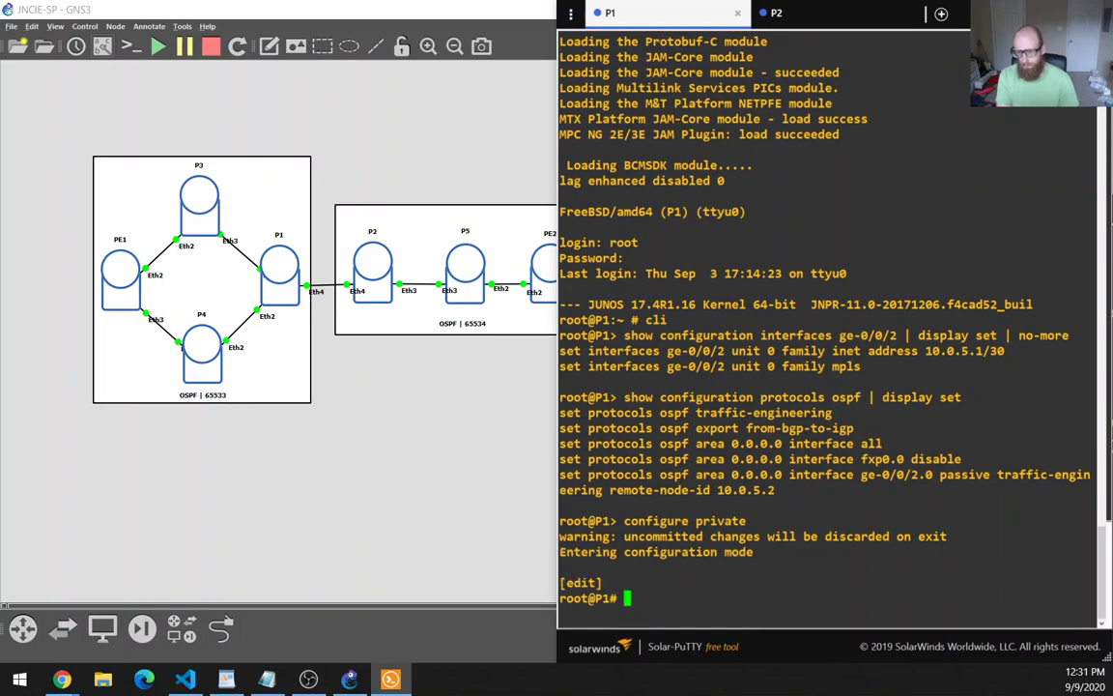
type("edit ")
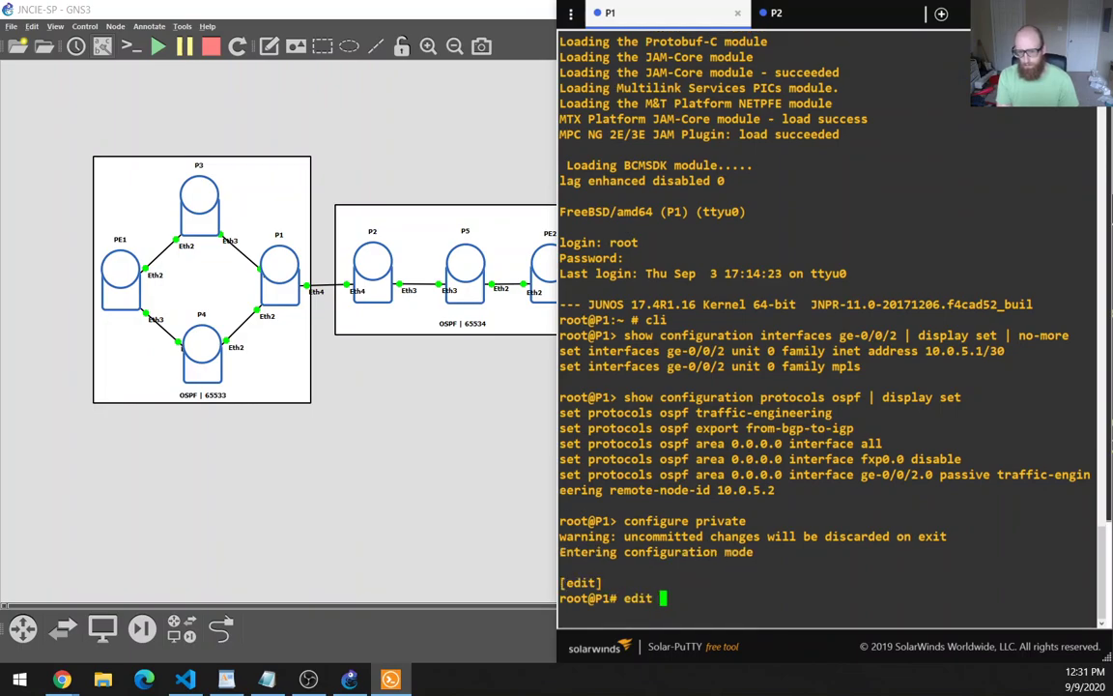
type("protocols ospf ")
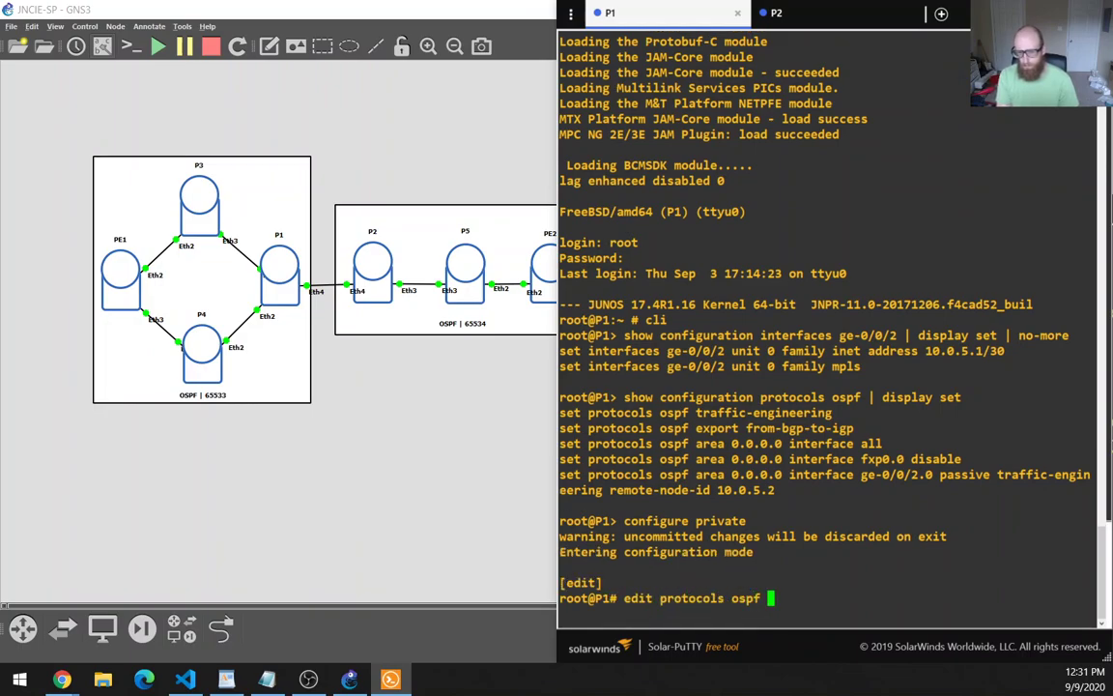
type("area 0.0.0.")
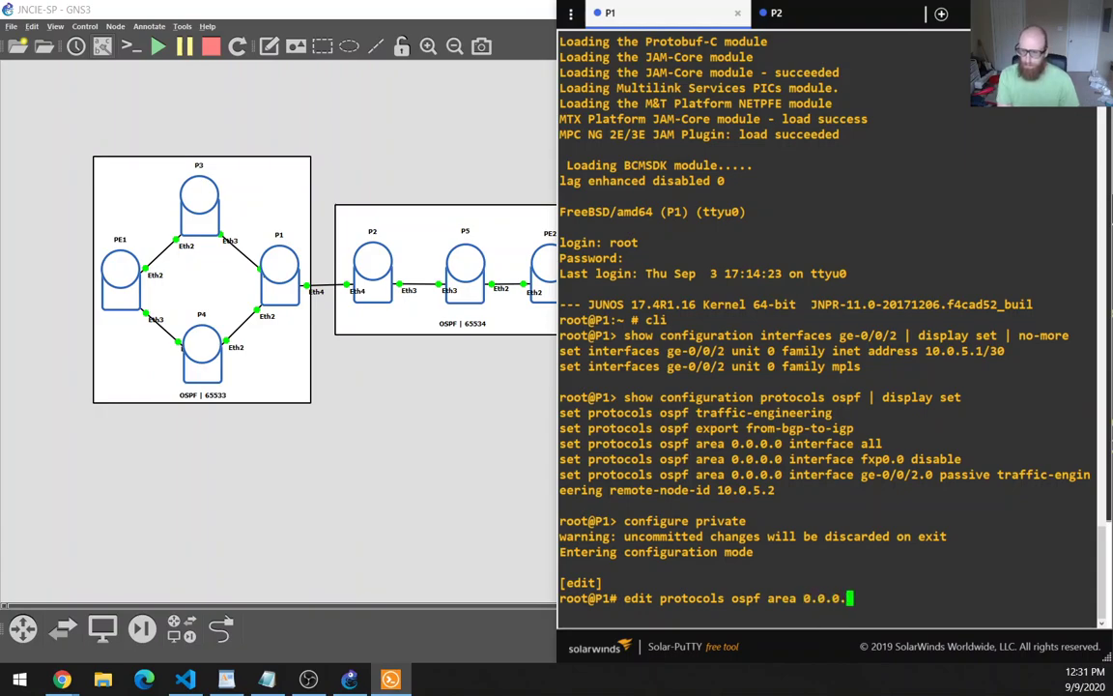
key("Return")
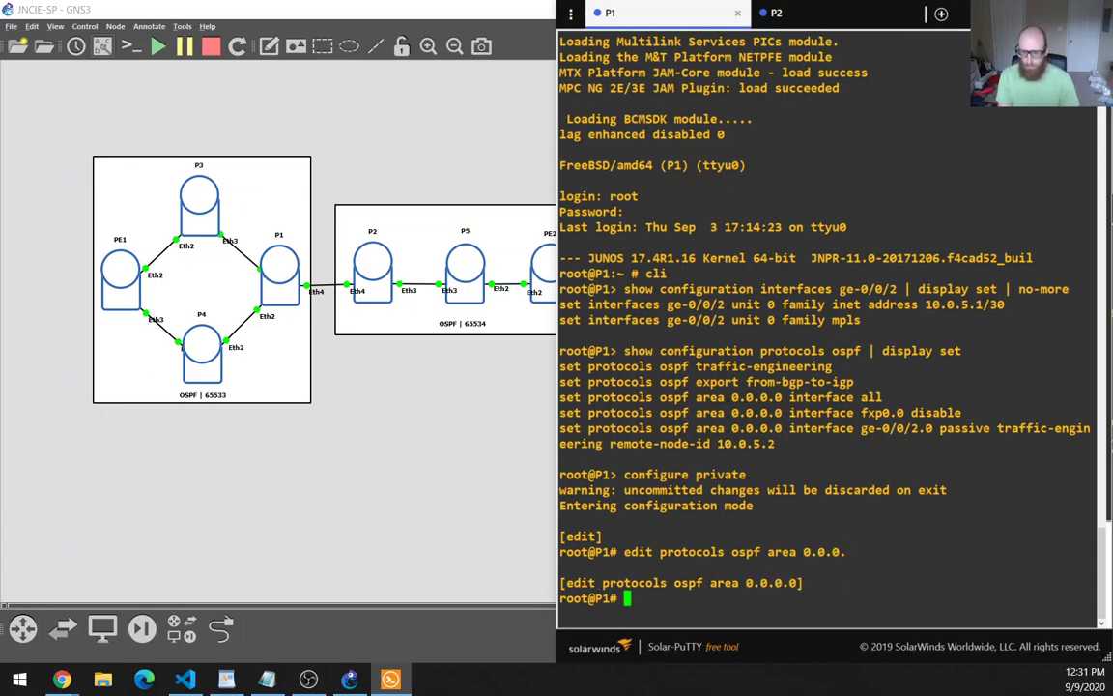
type("set interface ")
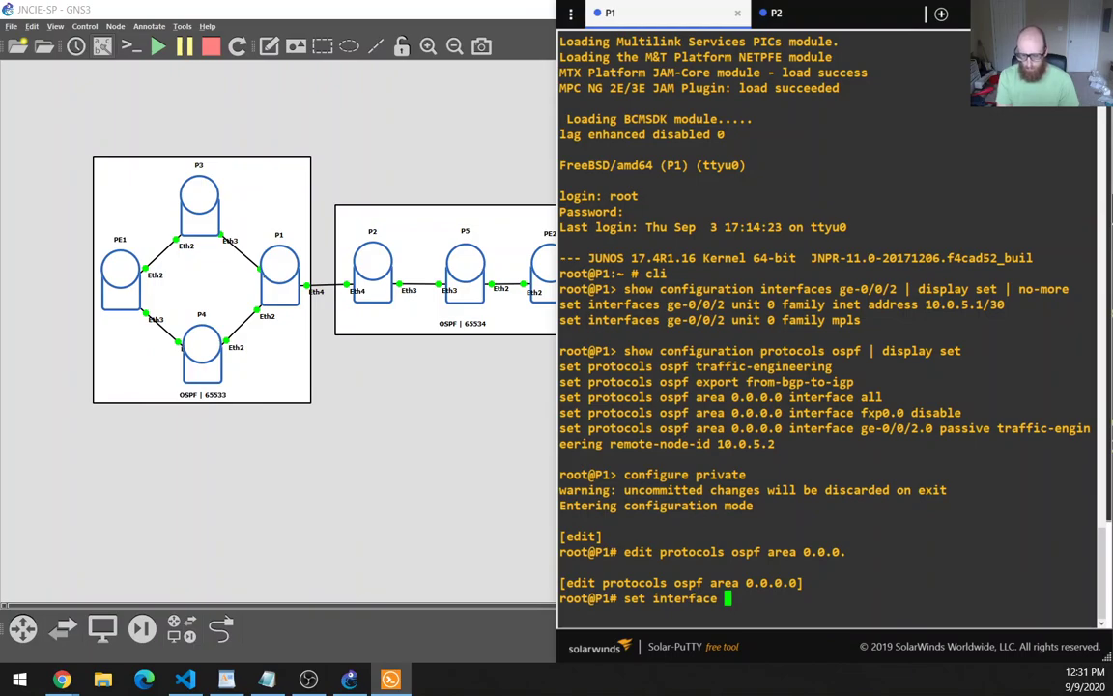
type("ge-0/0/2 di")
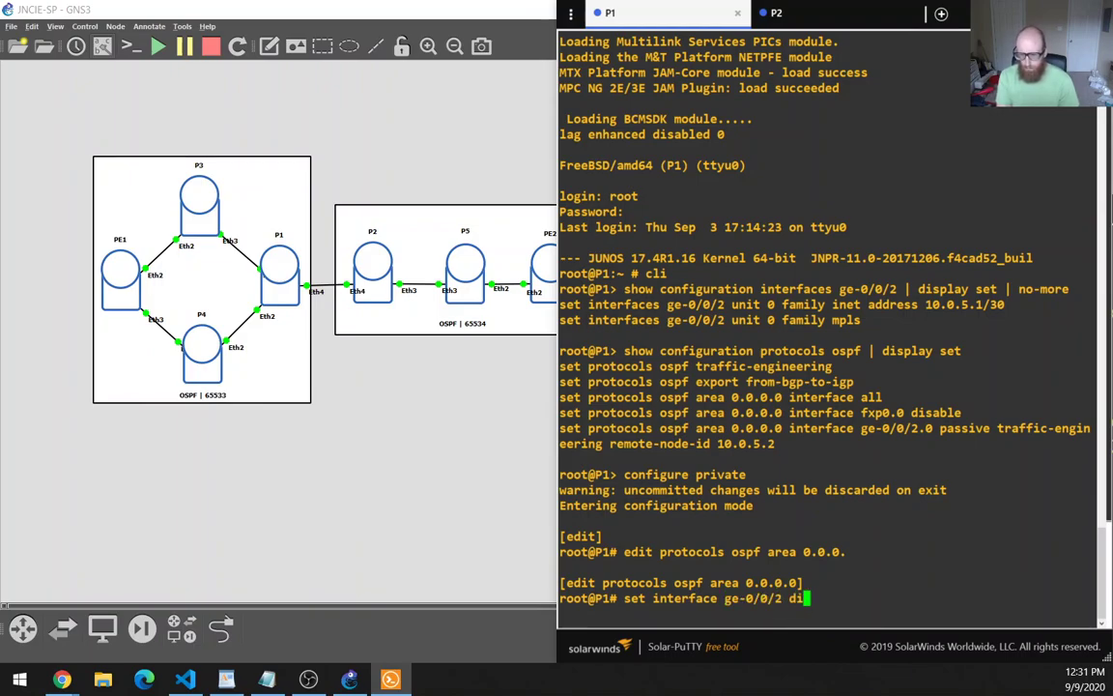
type("sable")
key("Return")
type("top")
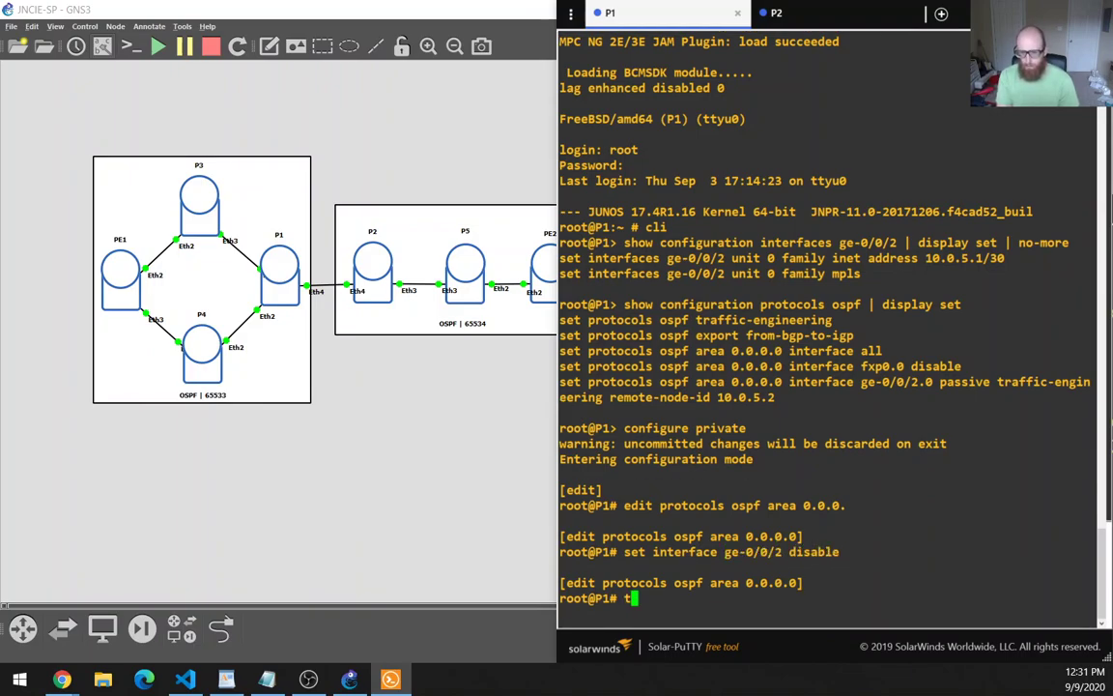
key("Return")
Step: Check the pending change with 'show | compare' and commit it with 'commit and-quit'
type("show \\")
key("Return")
type("compare")
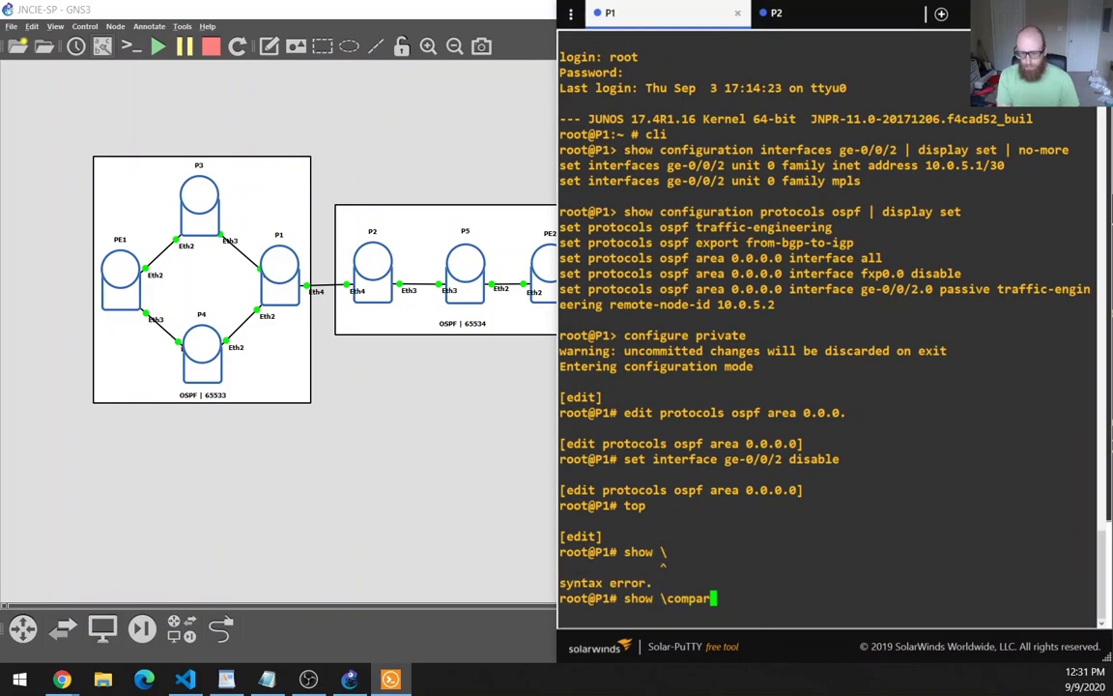
key("BackSpace")
key("BackSpace")
key("BackSpace")
key("BackSpace")
key("BackSpace")
key("BackSpace")
key("BackSpace")
key("BackSpace")
type("| compare")
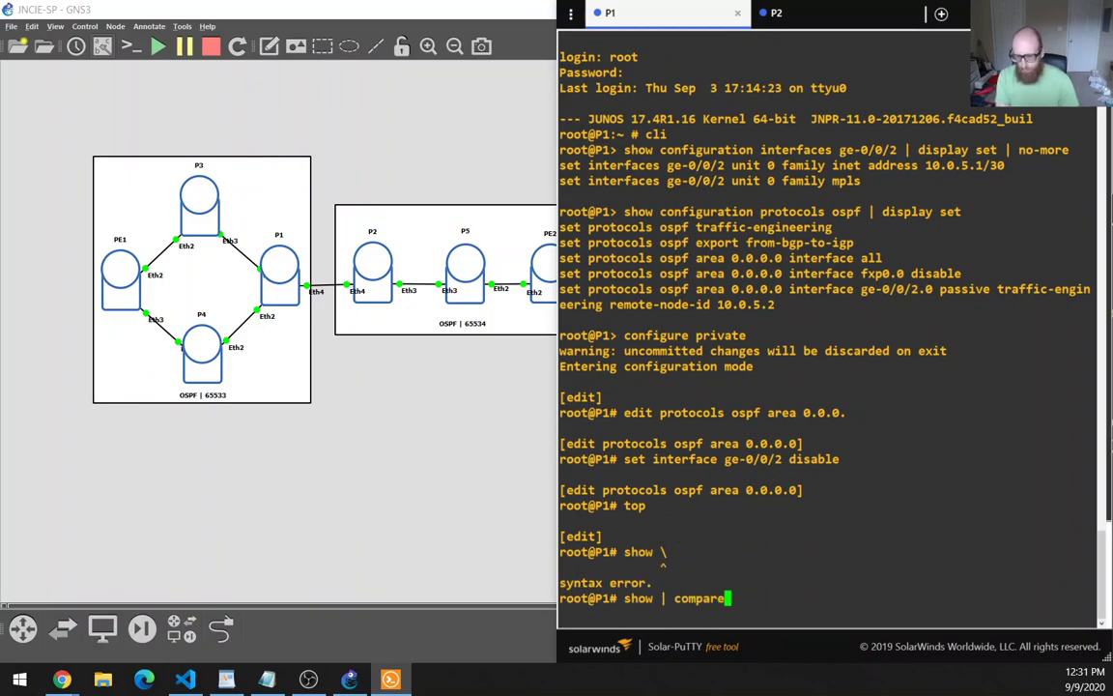
key("Return")
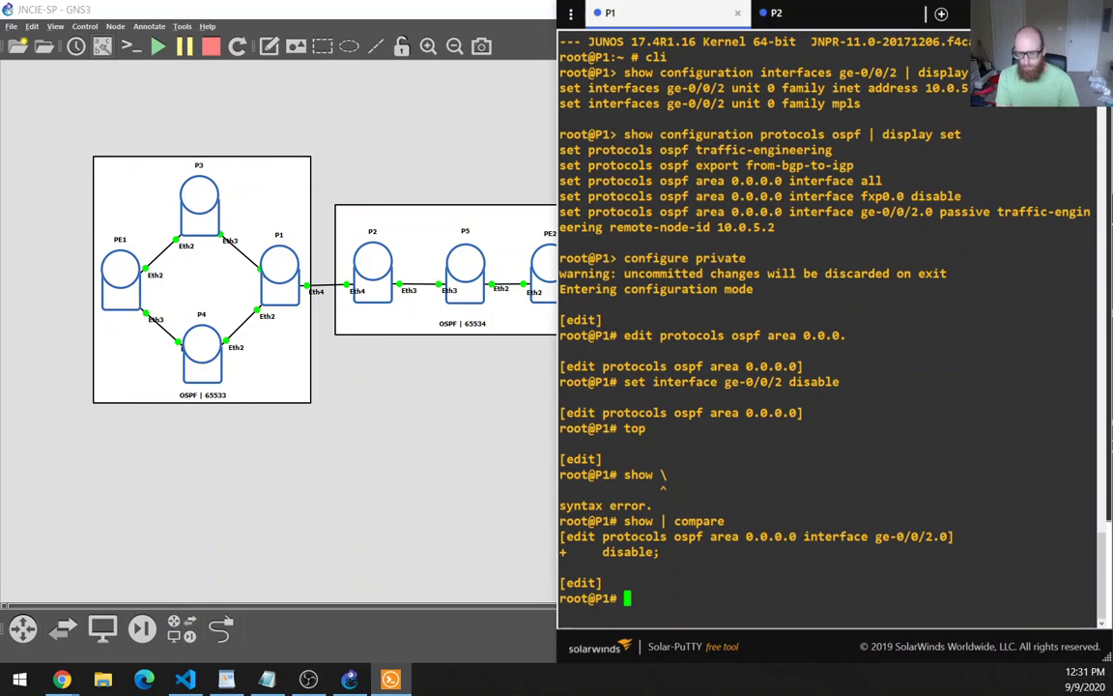
type("commit and-quit")
key("Return")
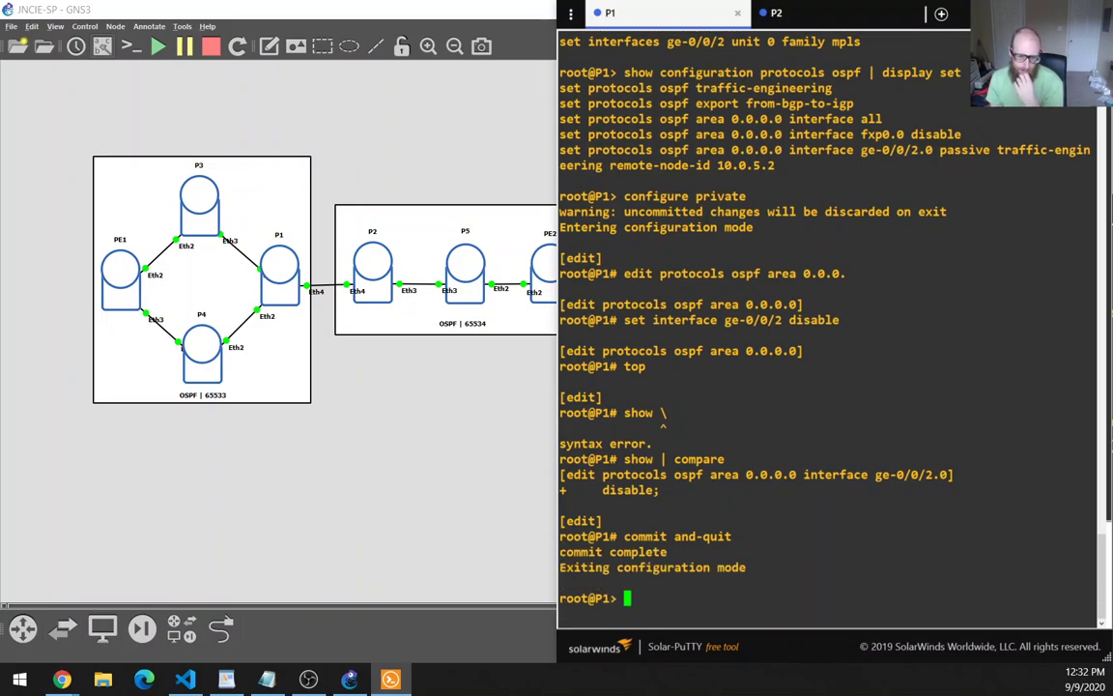
Step: Log in to the P2 console as root and start the Junos CLI
left_click(833, 24)
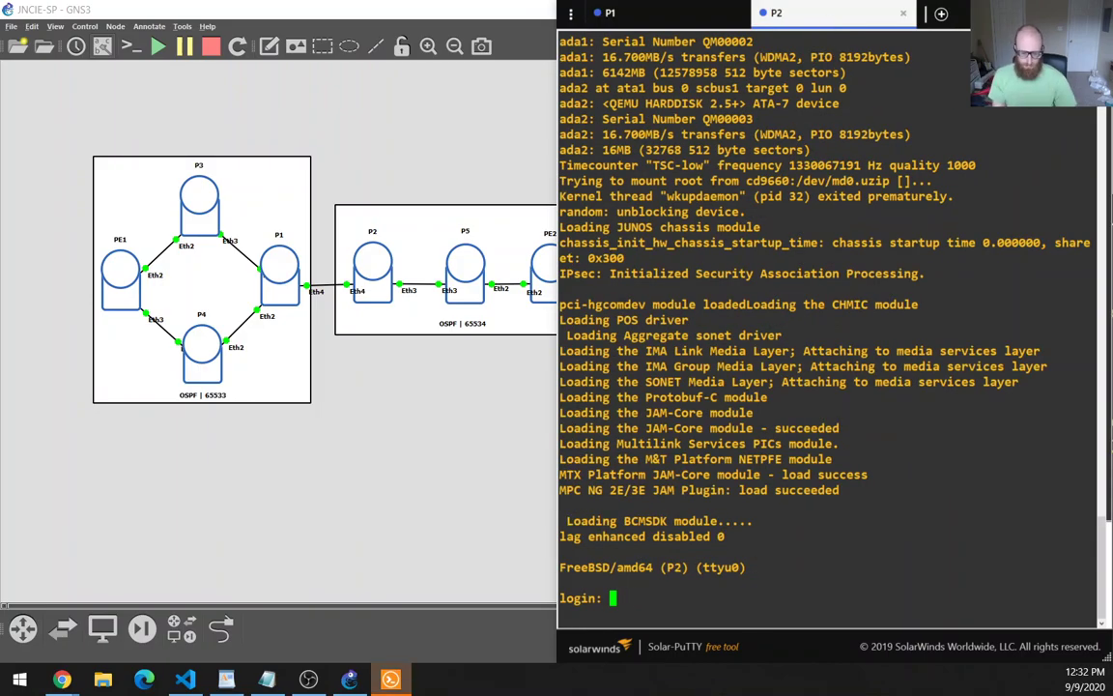
type("root")
key("Return")
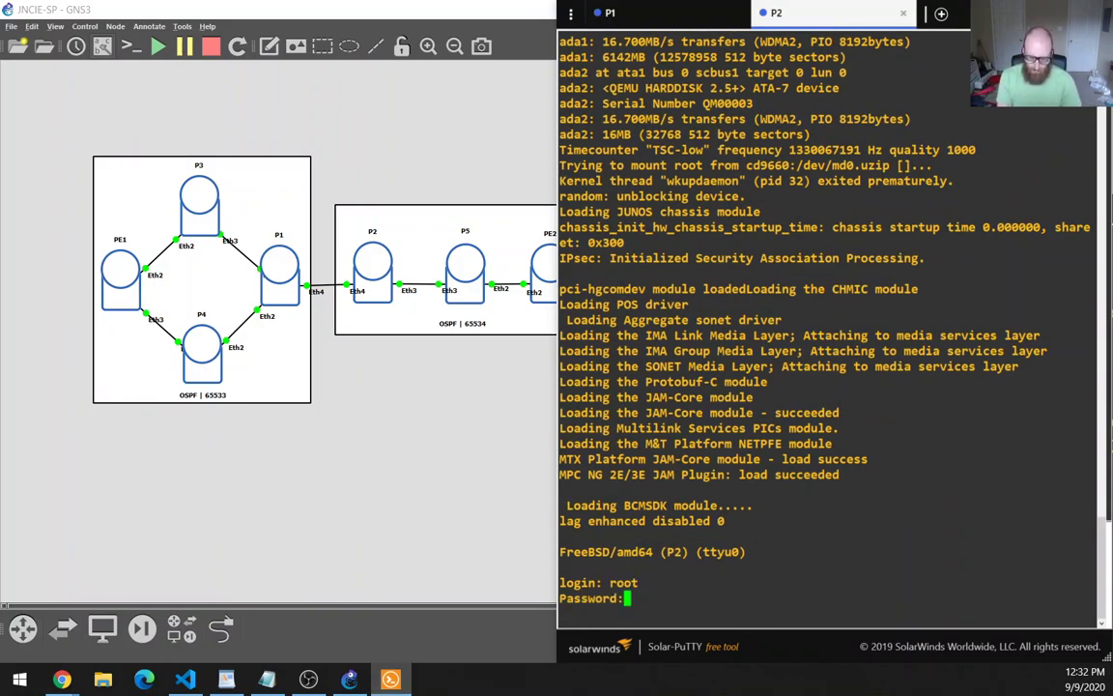
key("Return")
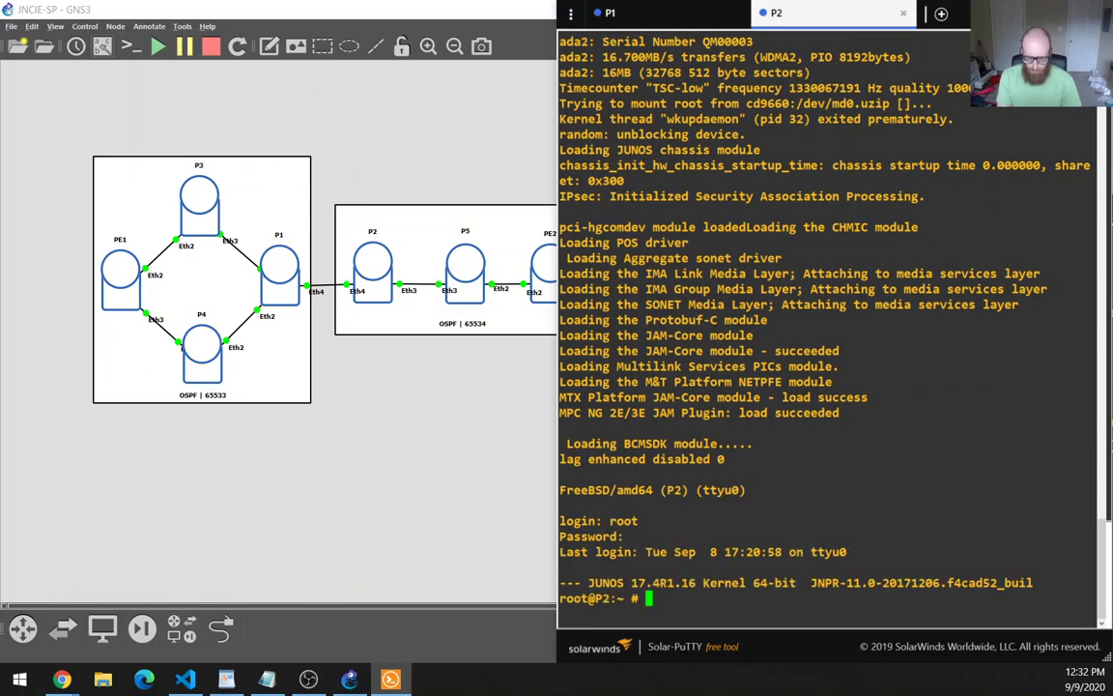
type("cli")
key("Return")
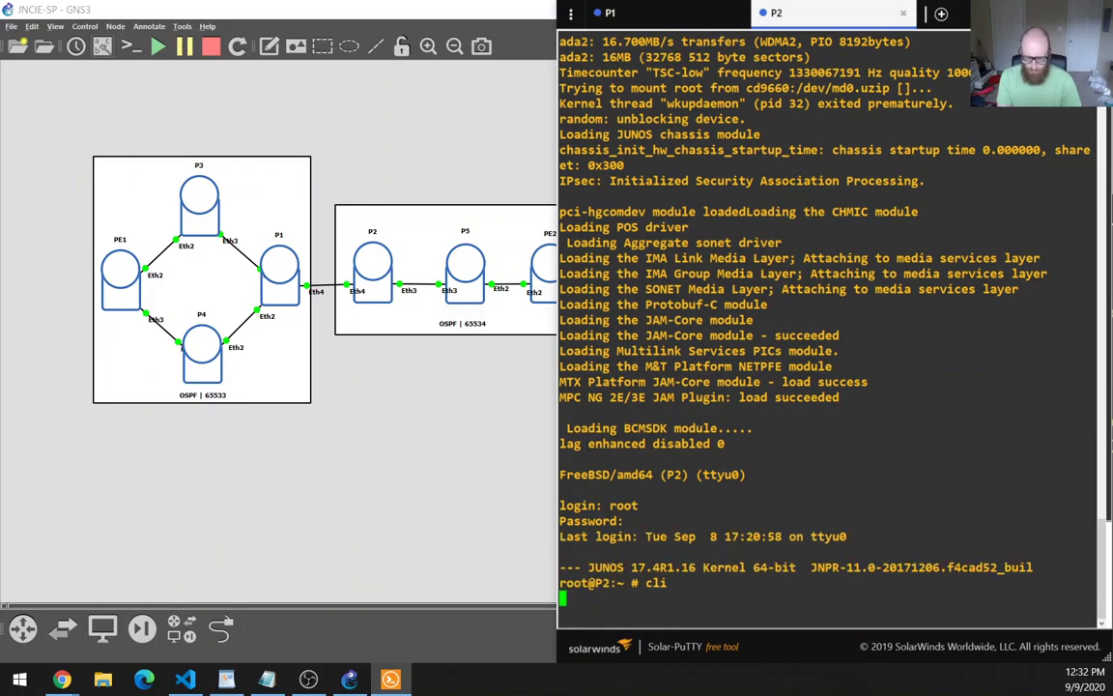
Step: Enter private configuration and list P2's protocols ospf settings with 'show | display set relative'
type("conf")
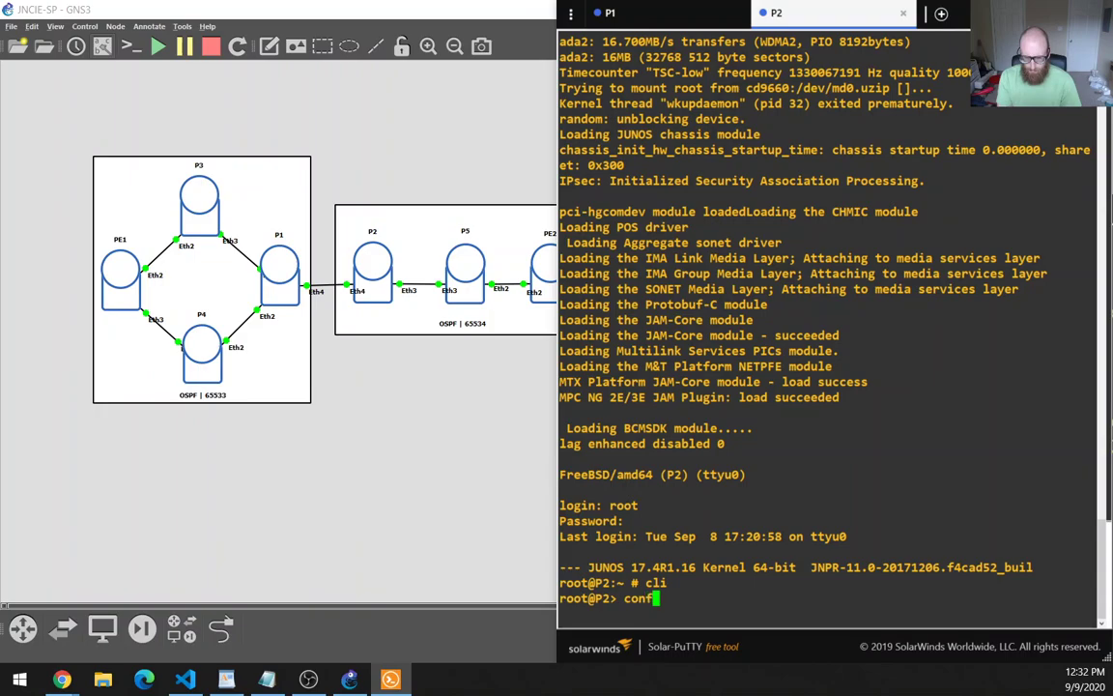
type("igure private")
key("Return")
type("dit p")
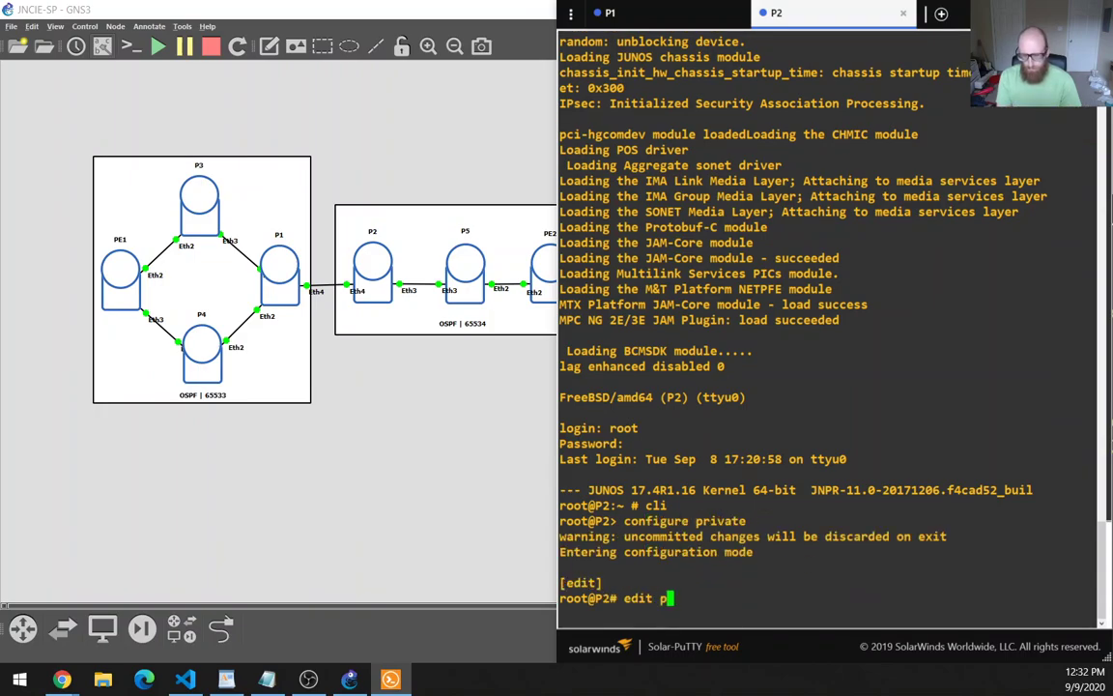
type("rotocols ospf")
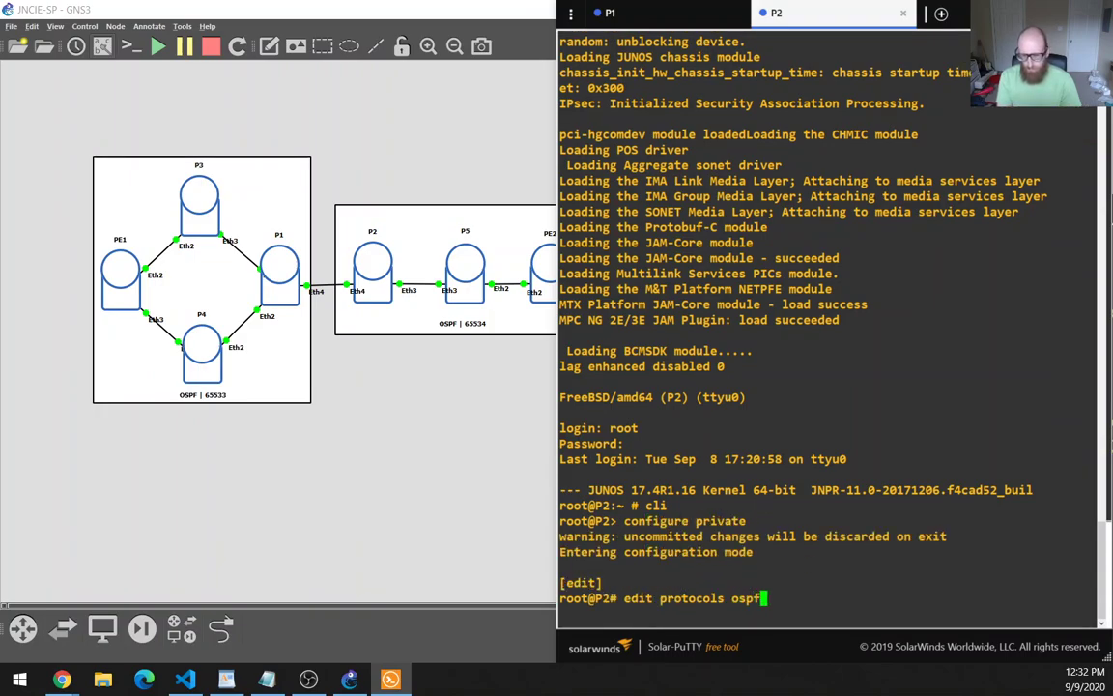
key("Return")
type("show | display set relative")
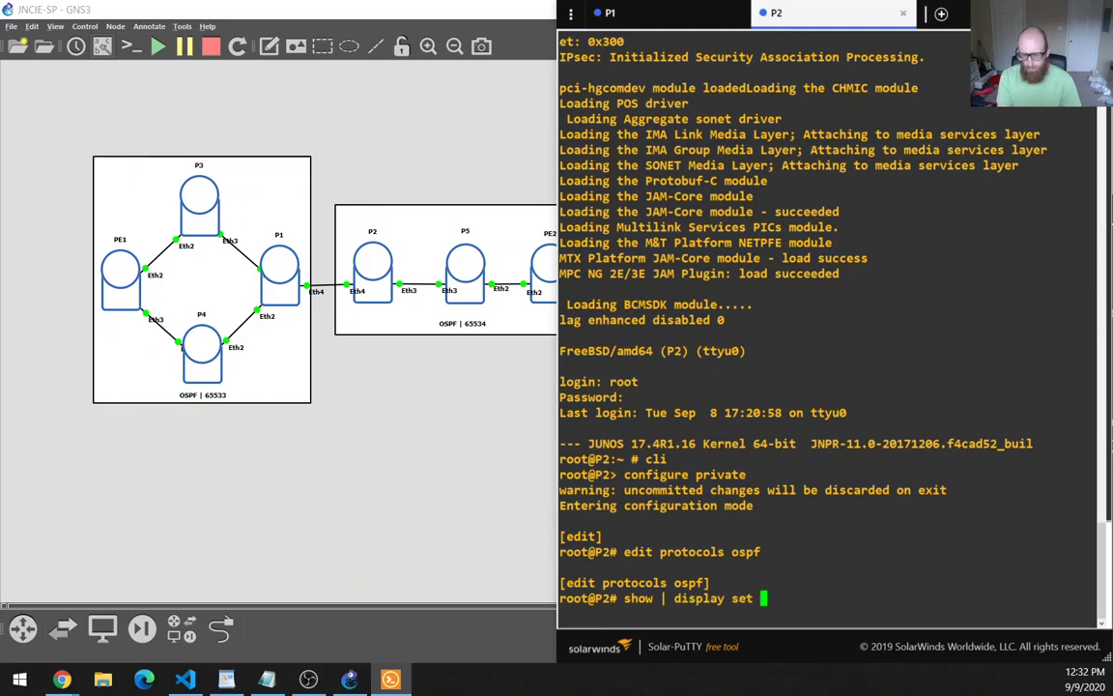
key("Return")
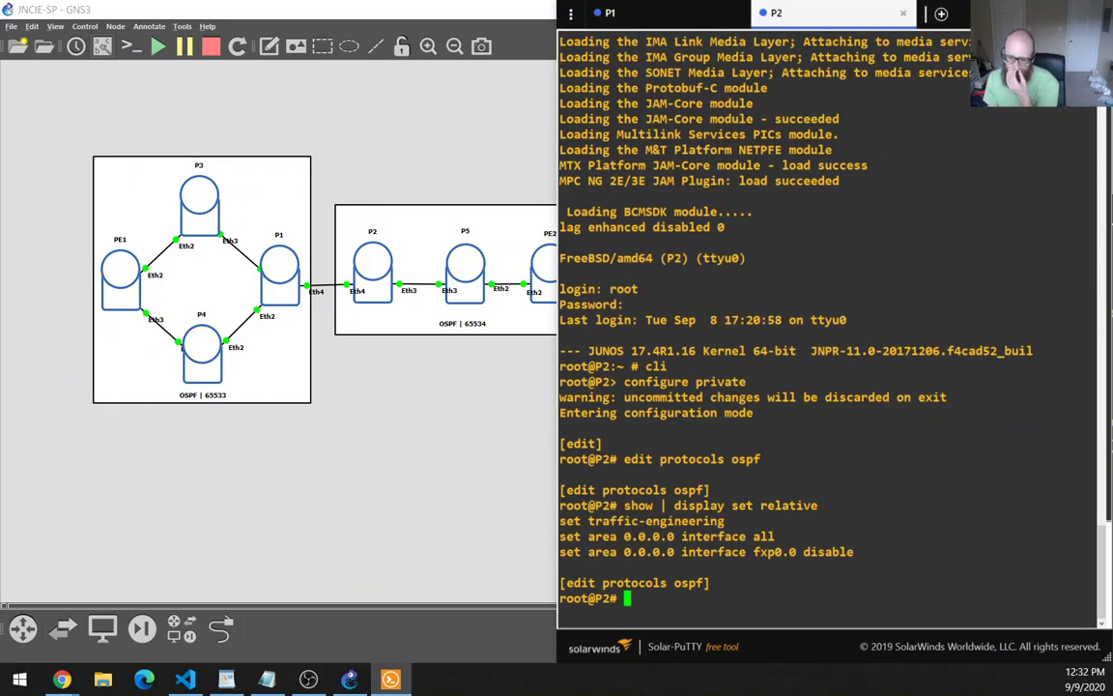
left_click(610, 13)
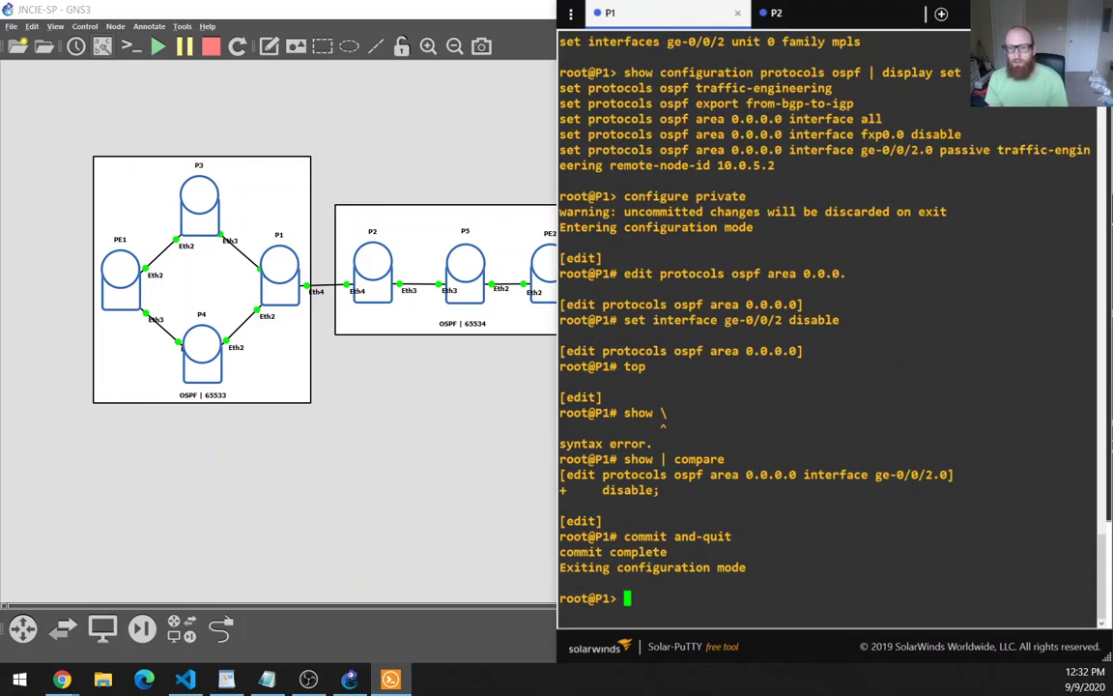
left_click_drag(774, 166, 938, 150)
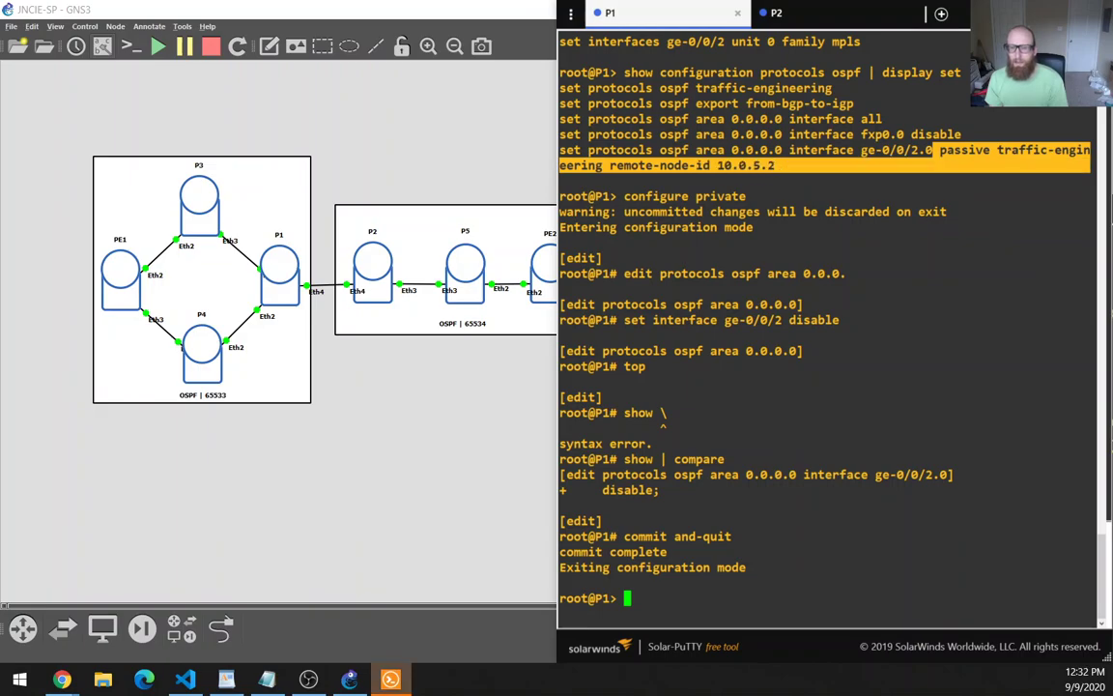
left_click(754, 13)
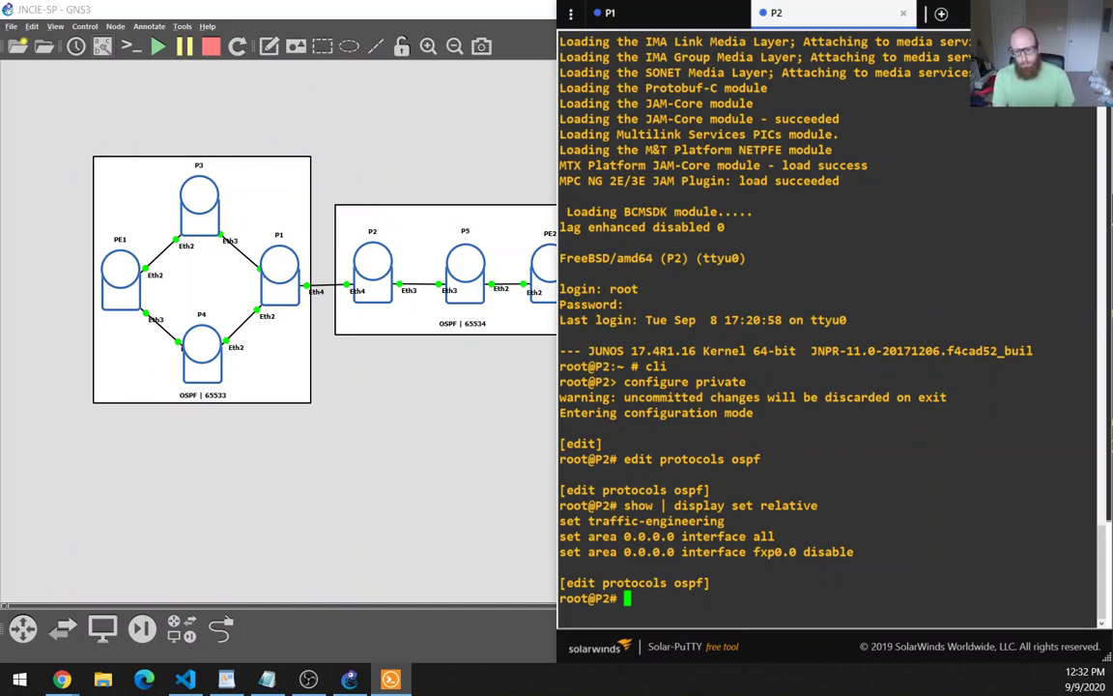
Step: Disable interface ge-0/0/2 under P2's OSPF area 0.0.0.0
type("set")
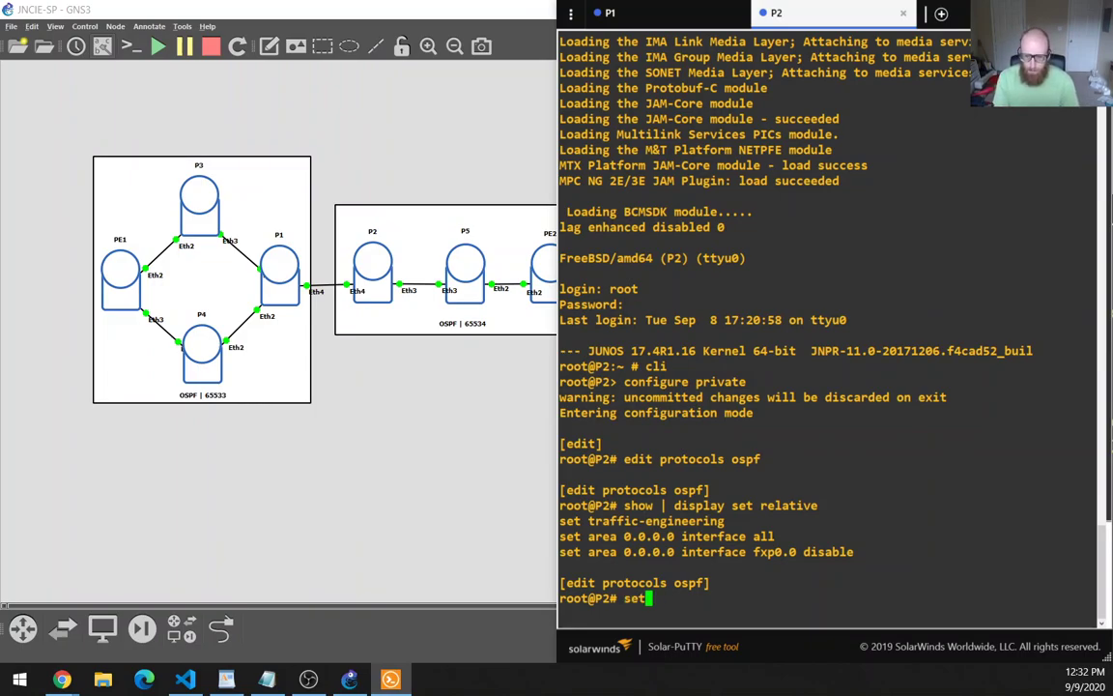
key("BackSpace")
key("BackSpace")
key("BackSpace")
type("edit area ")
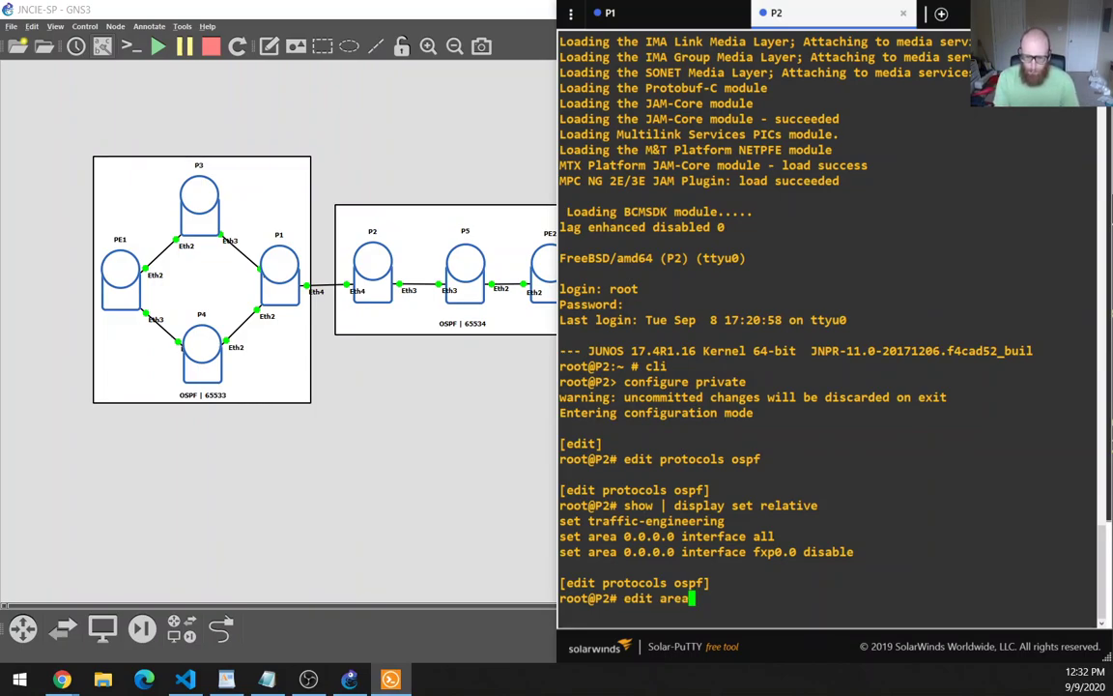
type("0.0.0.0")
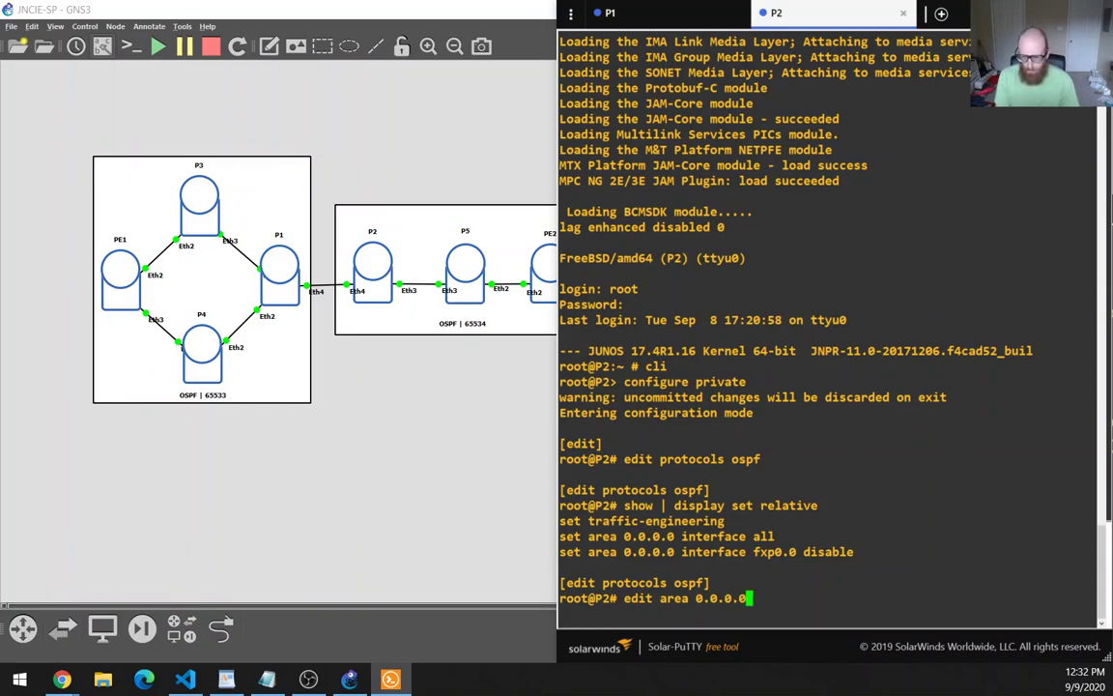
key("Return")
type("set ")
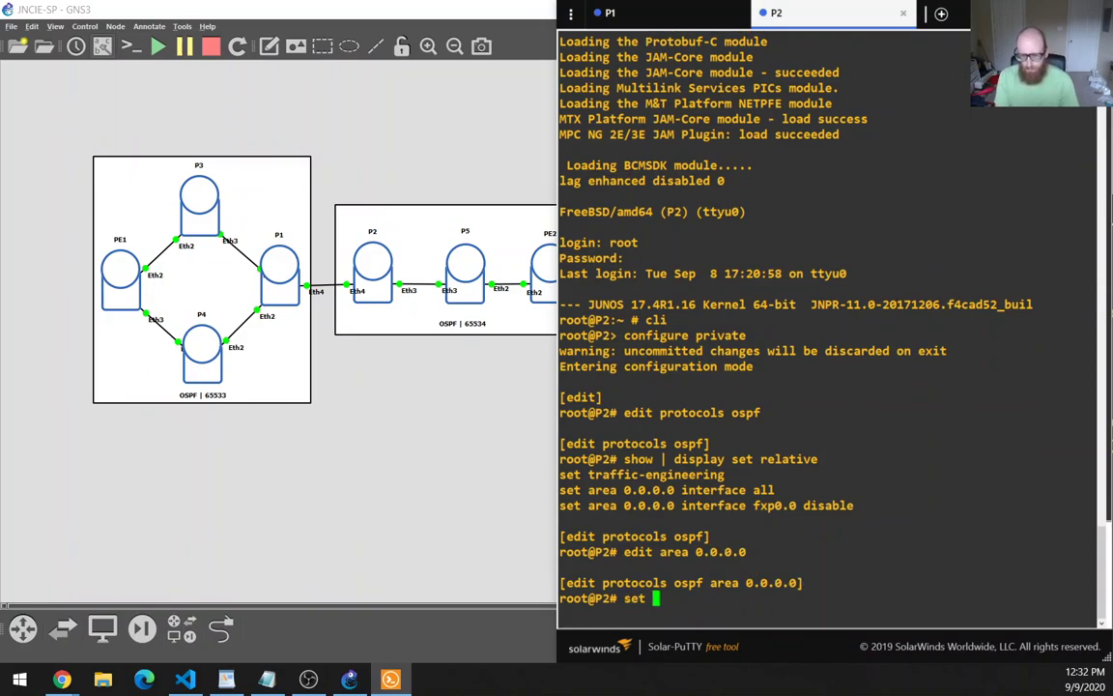
type("interface ge-")
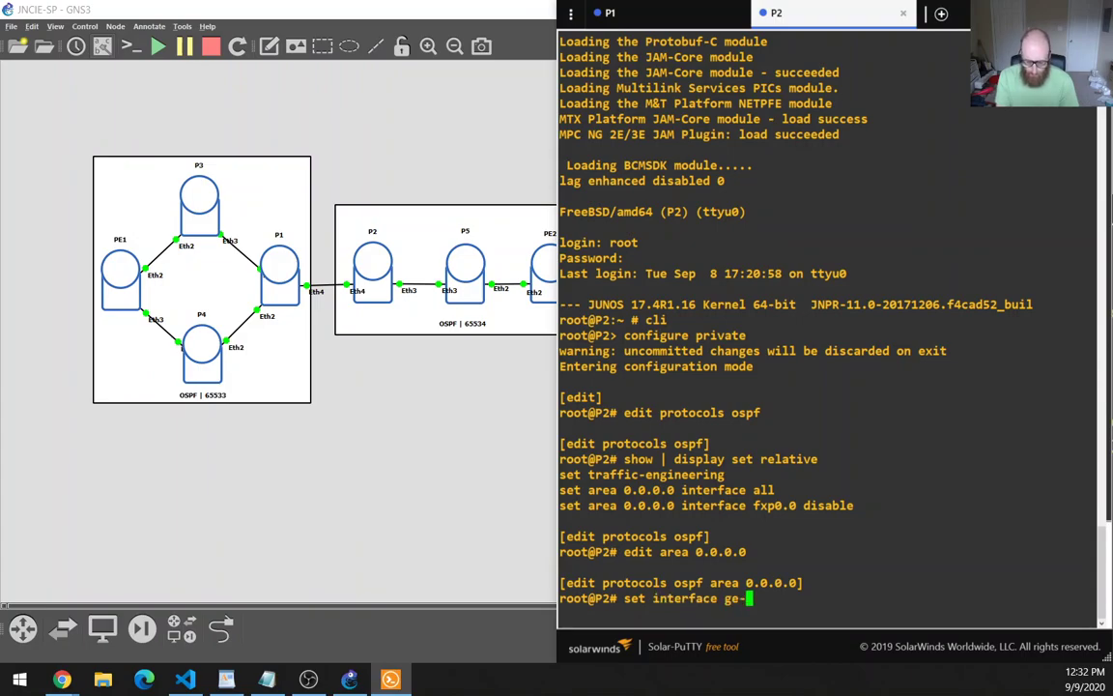
type("0/0/2 disable")
key("Return")
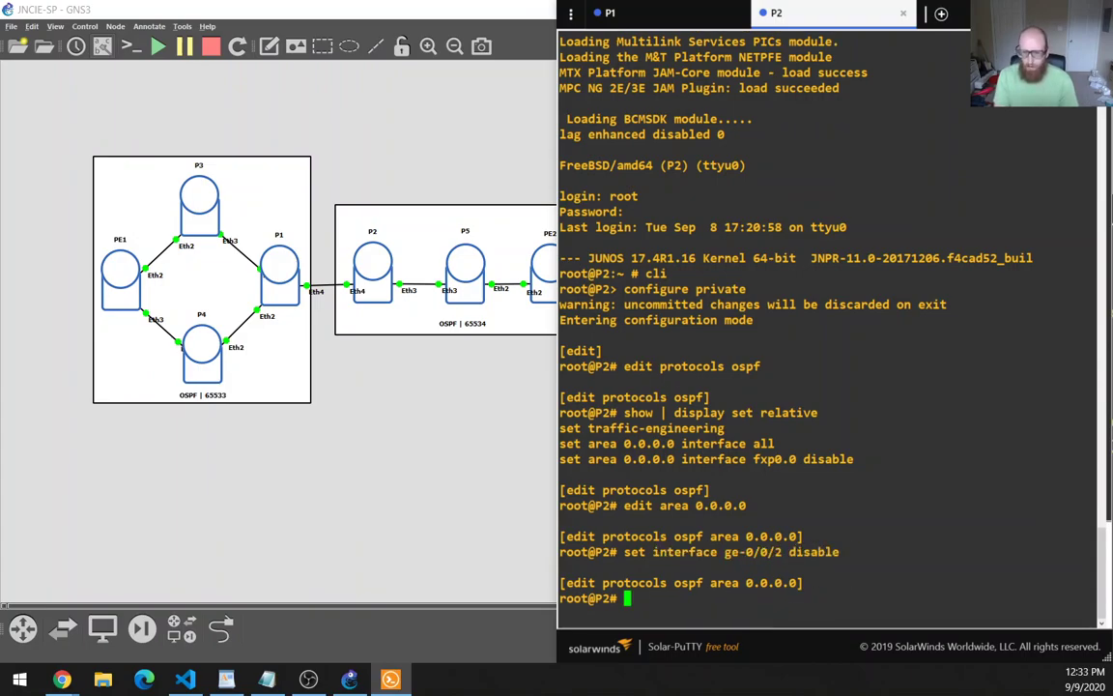
type("top")
key("Return")
Step: Commit P2's change with 'commit and-quit' and close P2's terminal window
type("ecommit")
key("ctrl+u")
type("commit")
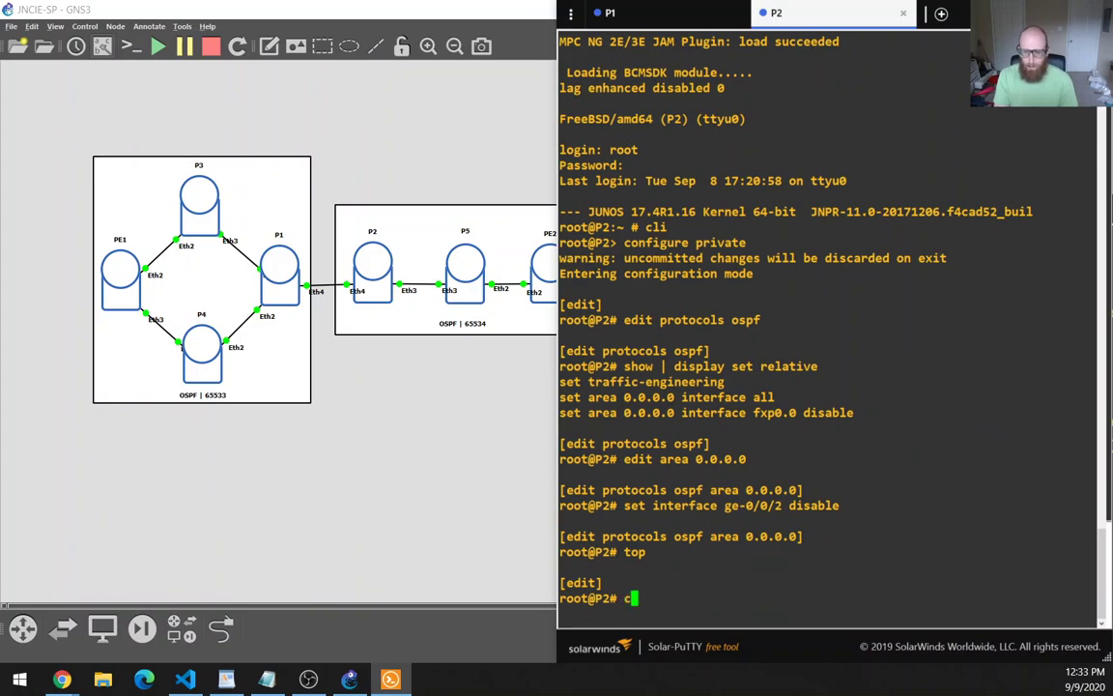
type(" and-quit")
key("Return")
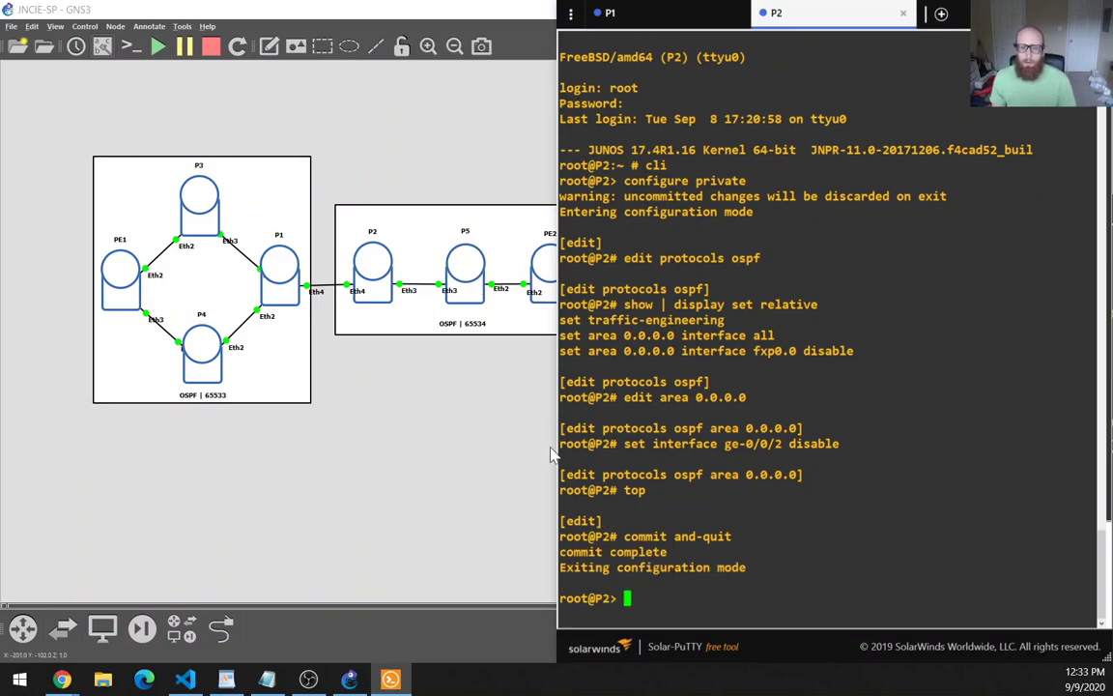
key("alt+F4")
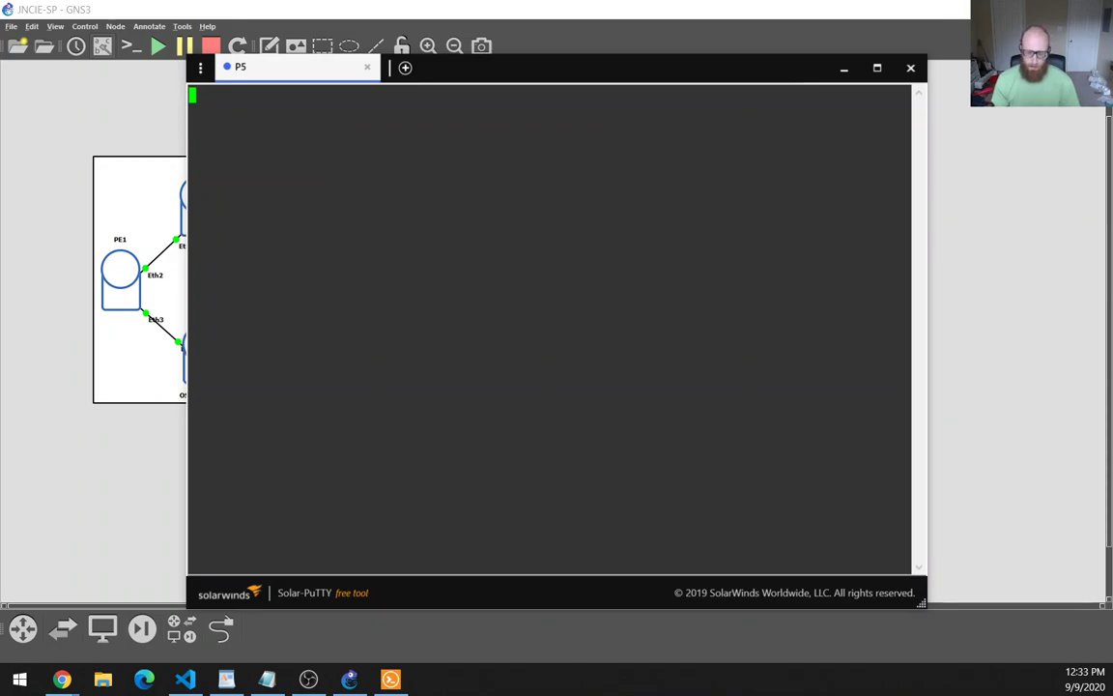
Step: On P5, monitor ospf_tshoot filtered on 10.255.0.7, then stop the monitor
key("Return")
key("Return")
key("Return")
key("Return")
key("Return")
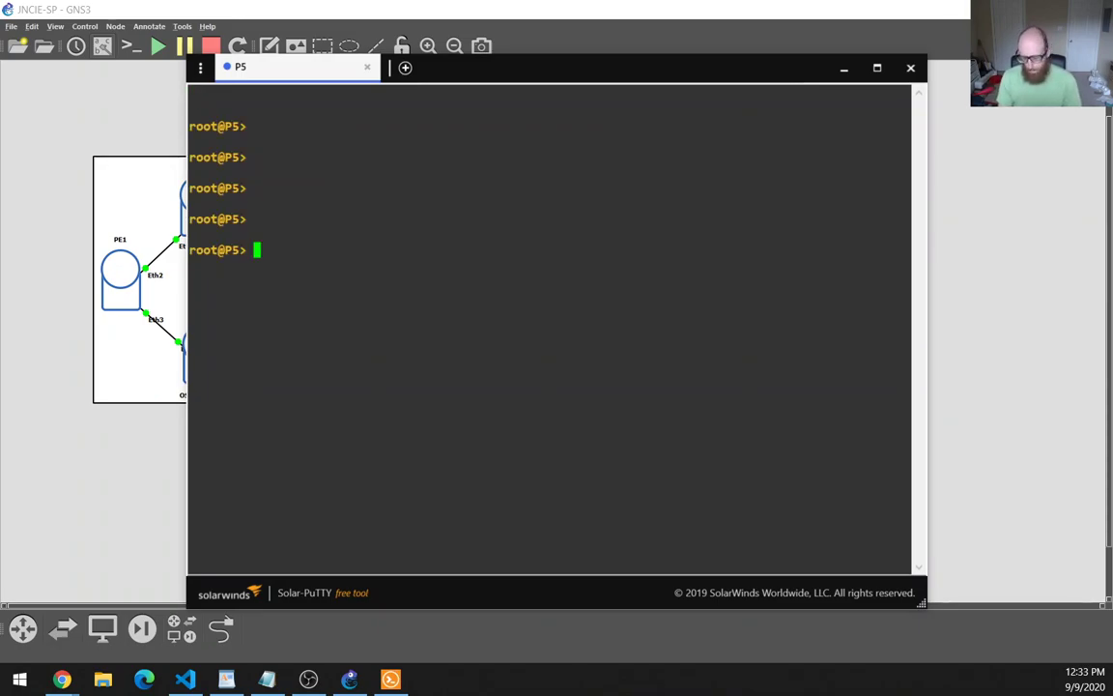
type("monitor start ospf_tshoot | match 10.255.0.7")
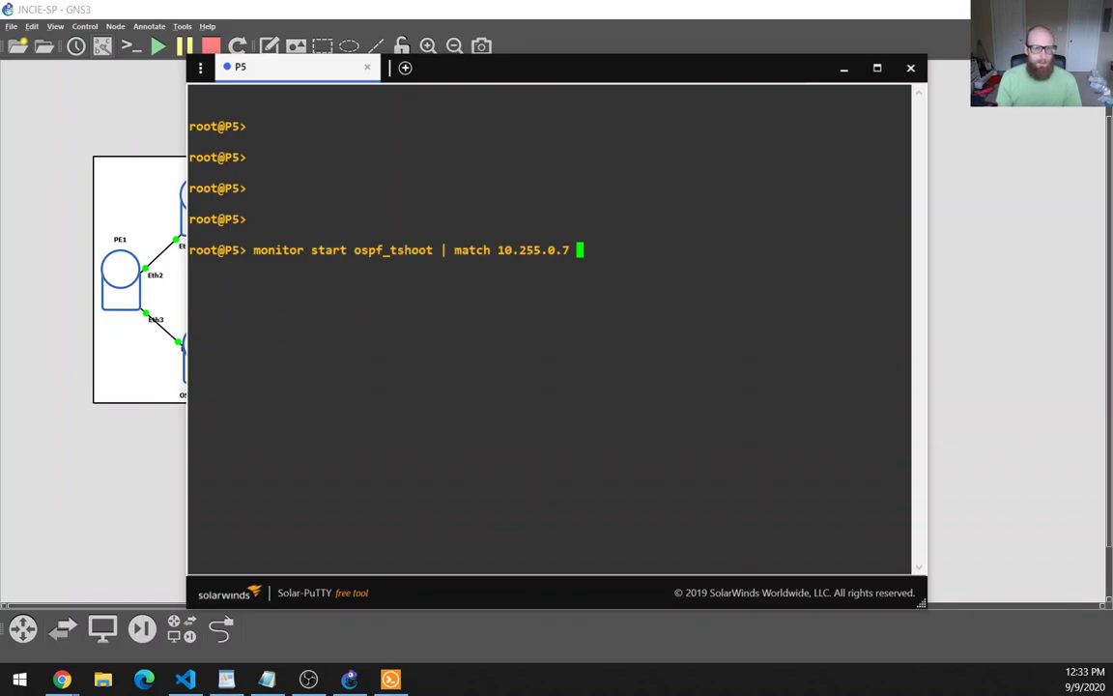
key("Return")
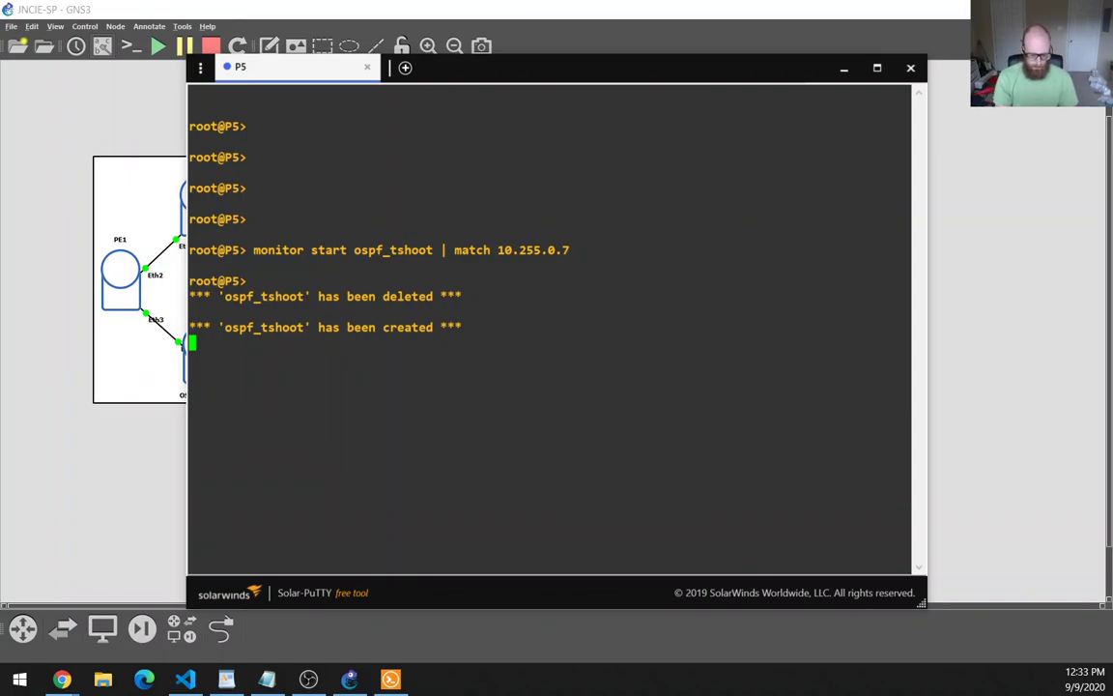
type("mo")
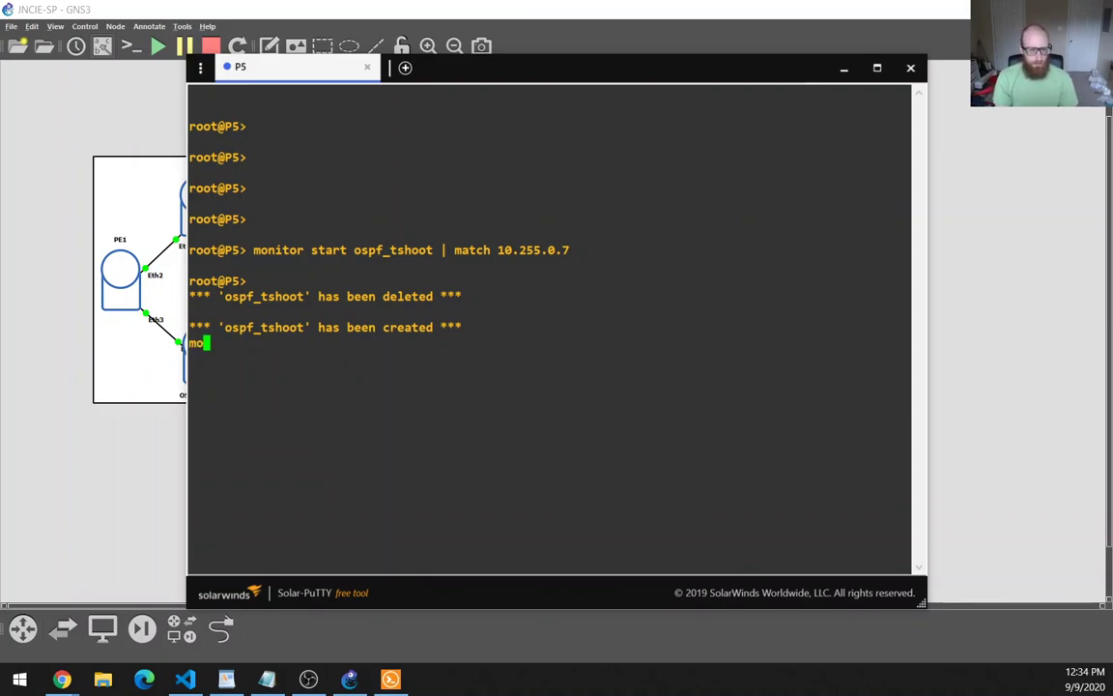
type("nitor stop")
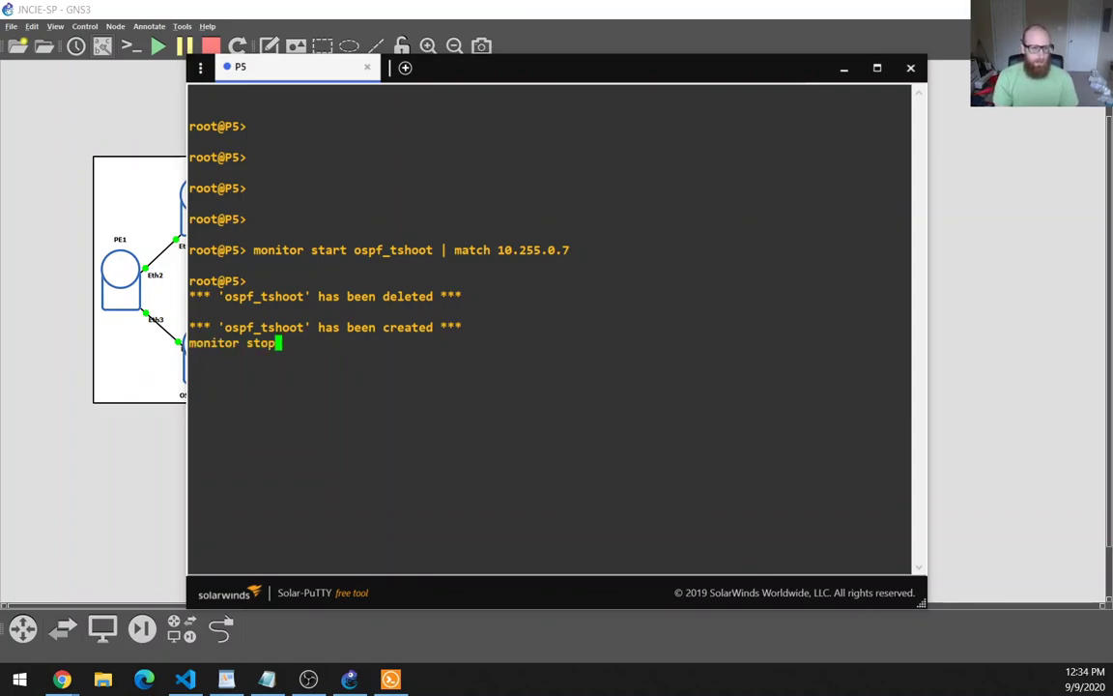
key("Return")
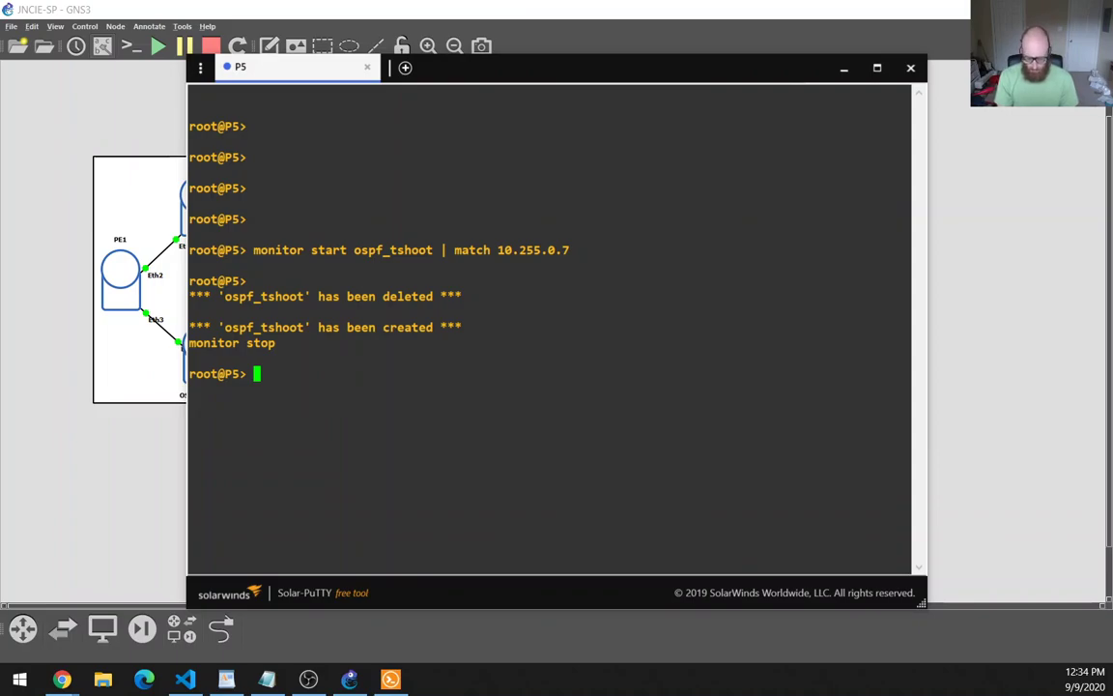
key("Up")
key("Up")
key("Down")
key("Up")
key("Up")
key("Up")
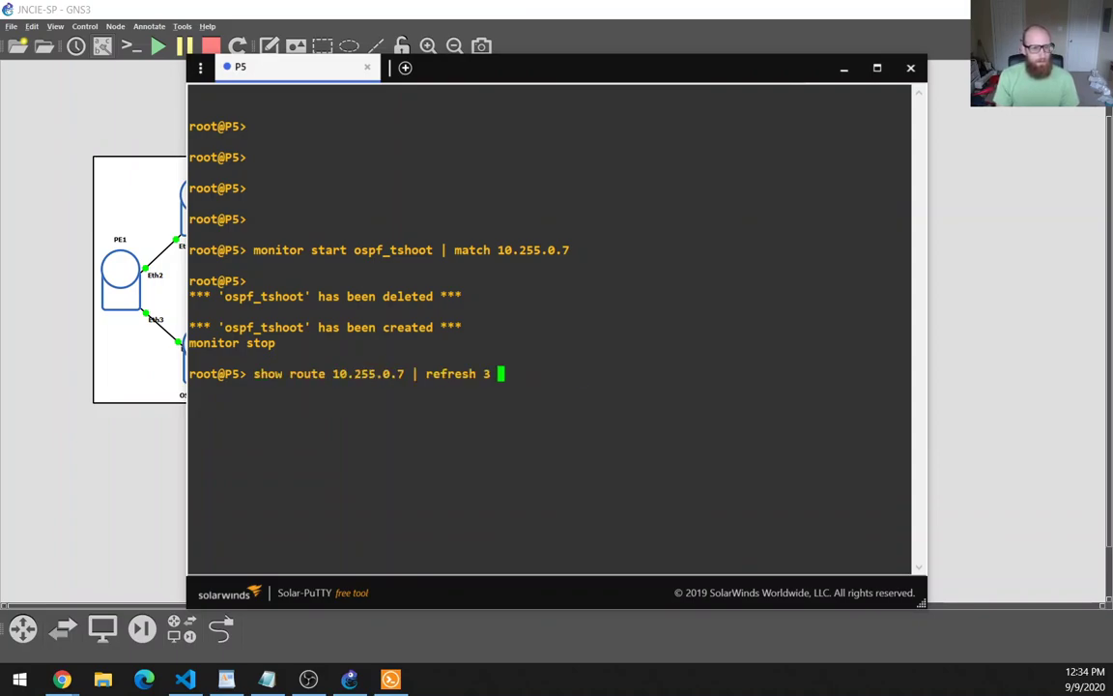
Step: Run 'show route 10.255.0.7 | refresh 3' on P5, watch it refresh, then quit it
key("Down")
key("Return")
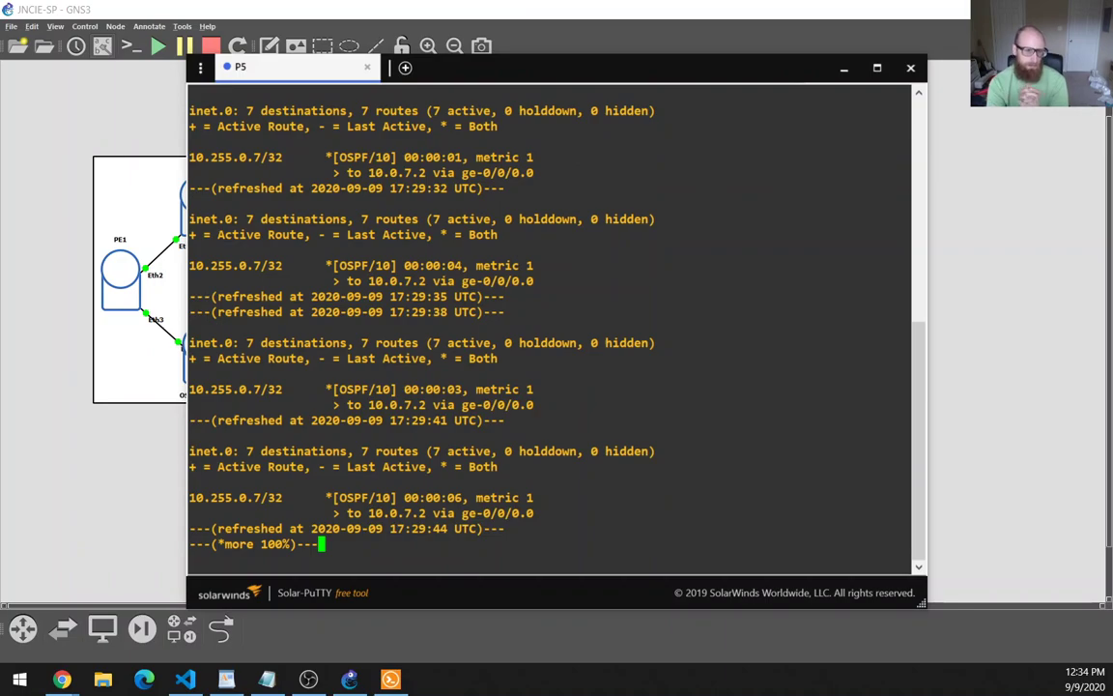
key("q")
key("Return")
key("Return")
key("Return")
key("Return")
key("Return")
key("Return")
key("Return")
key("Return")
key("Return")
key("Return")
key("Return")
key("Return")
key("Return")
key("Return")
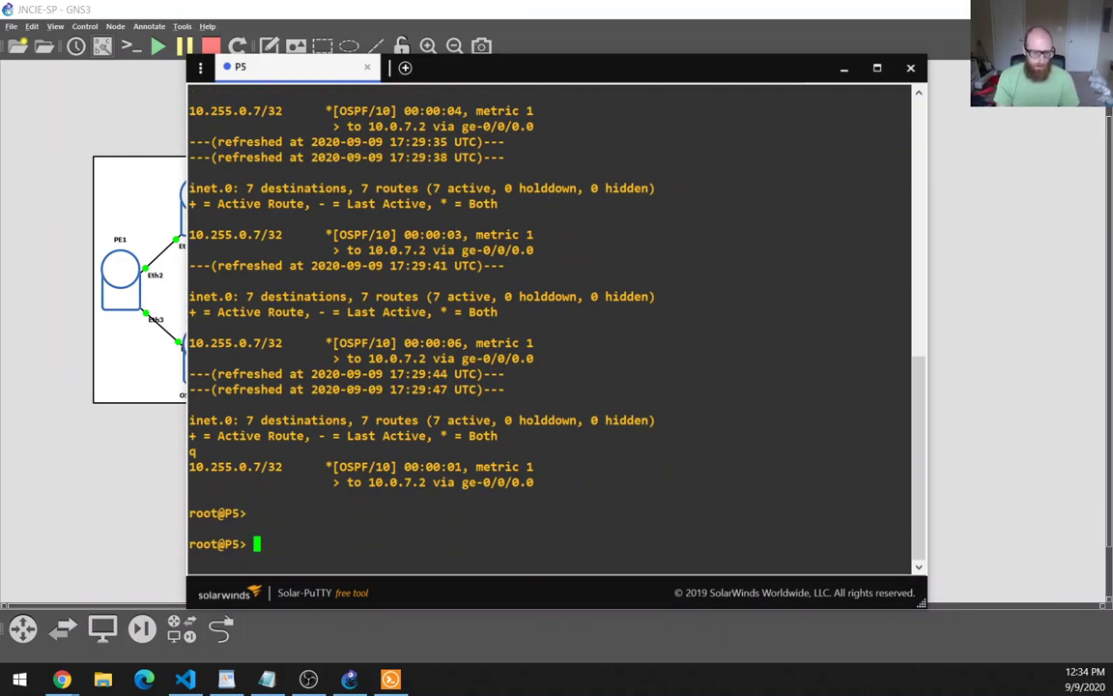
key("Up")
key("Up")
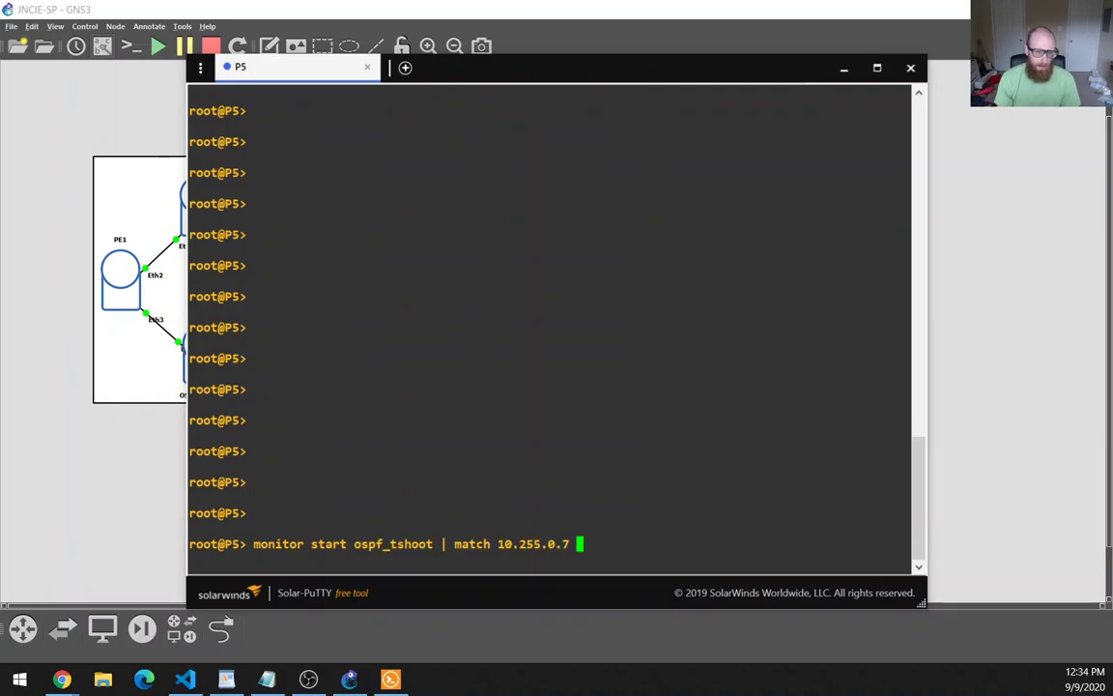
Step: Rerun the ospf_tshoot monitor for 10.255.0.7, catch the route deletion, then run 'monitor stop'
key("Return")
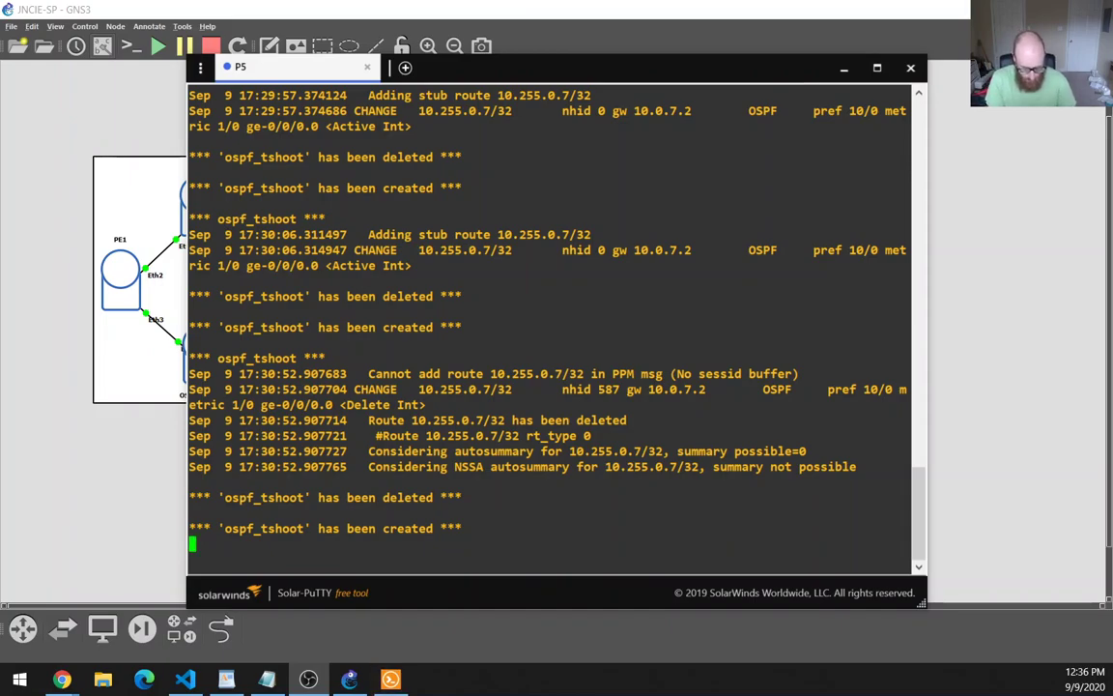
type("monitor stop")
key("Return")
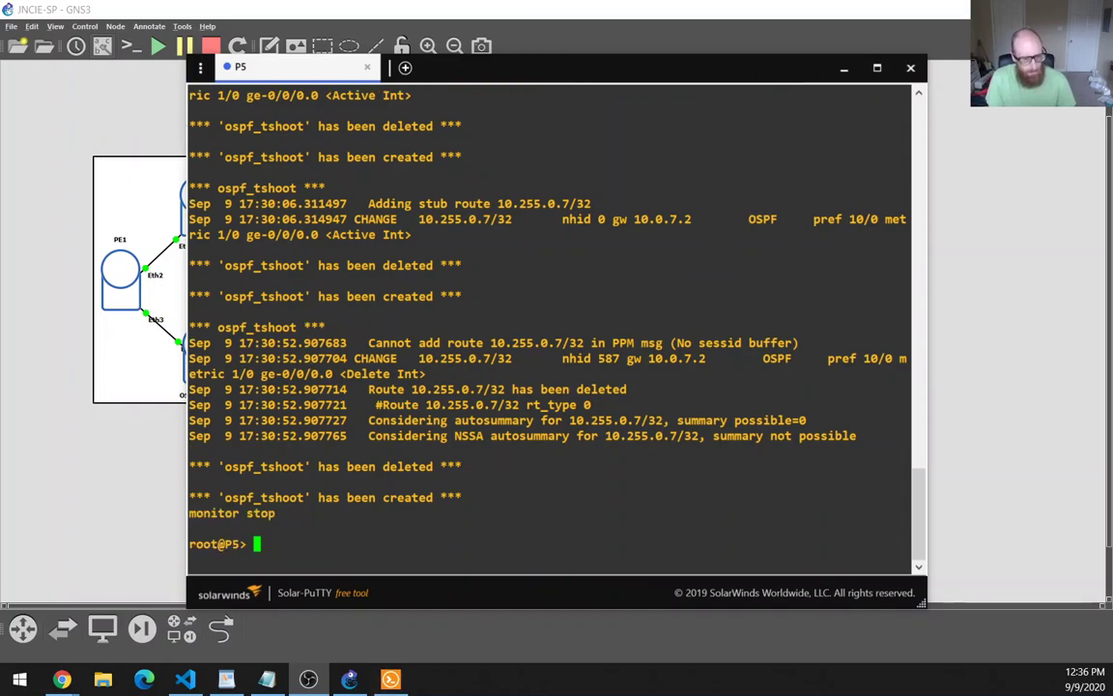
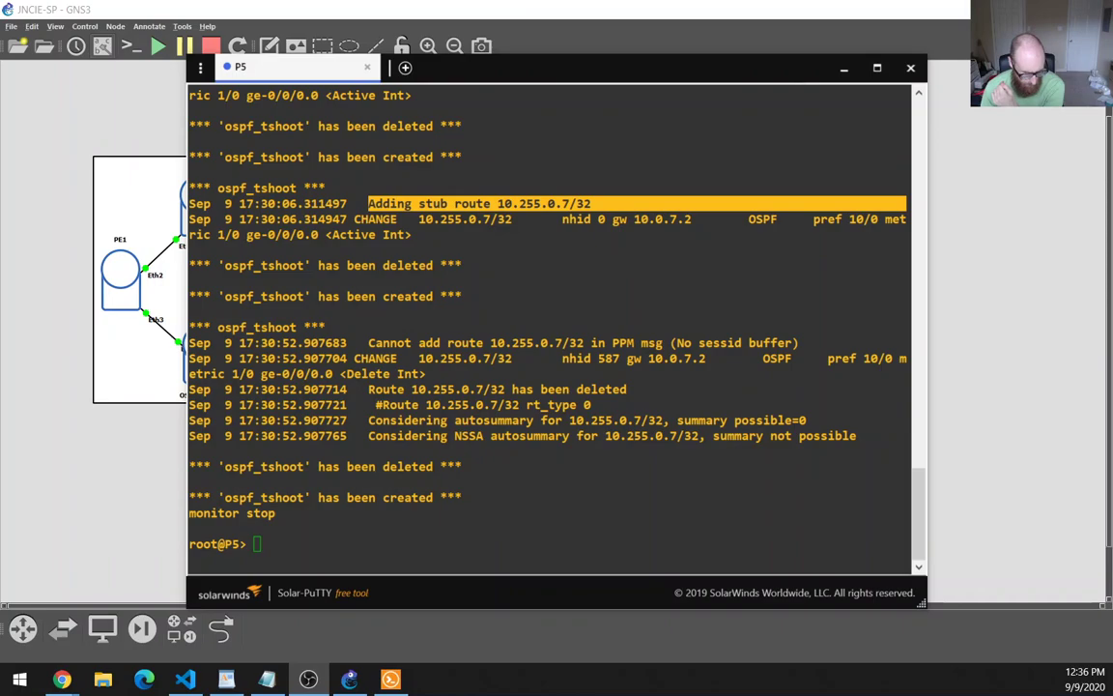
Step: Maximize Chrome and Google 'juniper ospf stub route' in a new tab
key("alt+Tab")
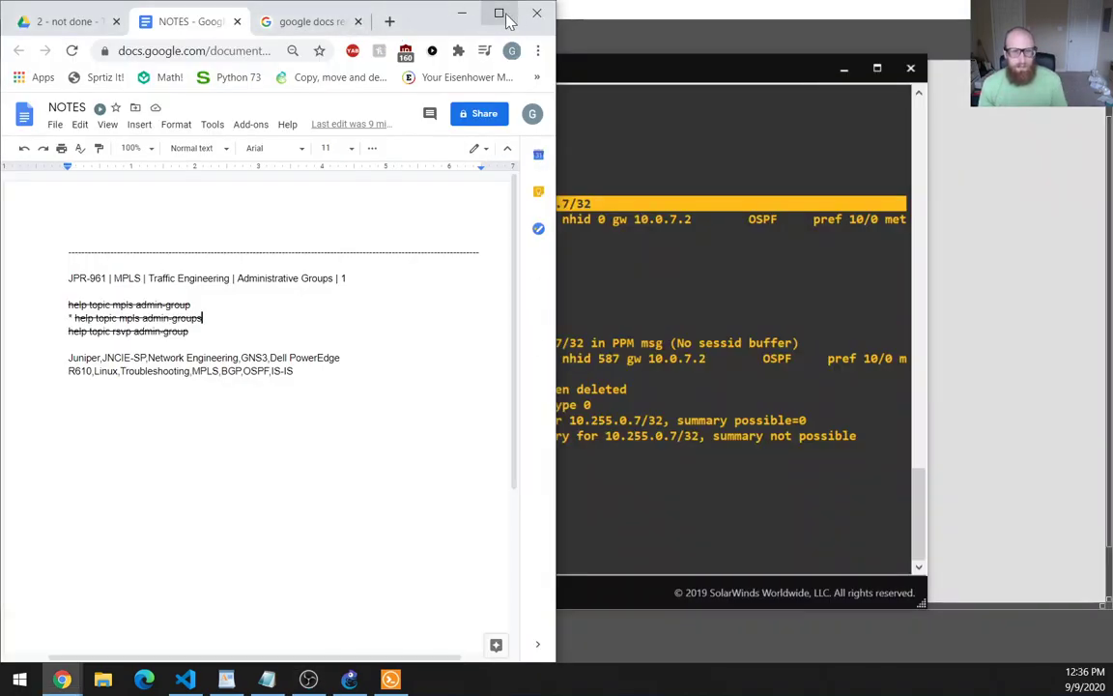
left_click(494, 11)
left_click(619, 14)
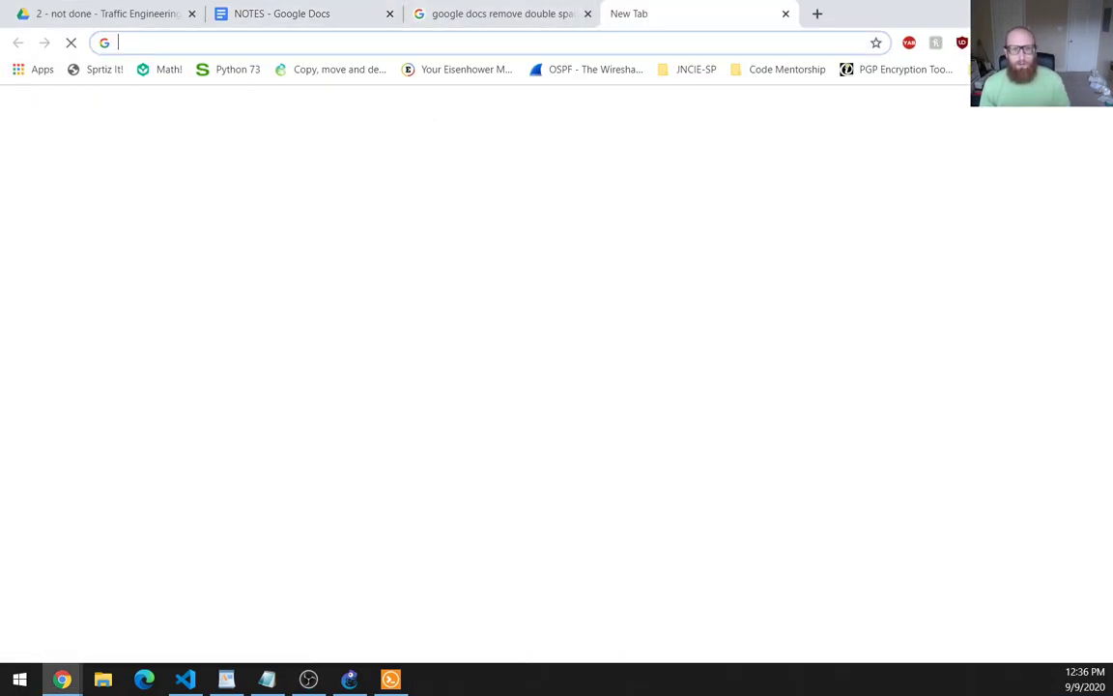
type("juniper ")
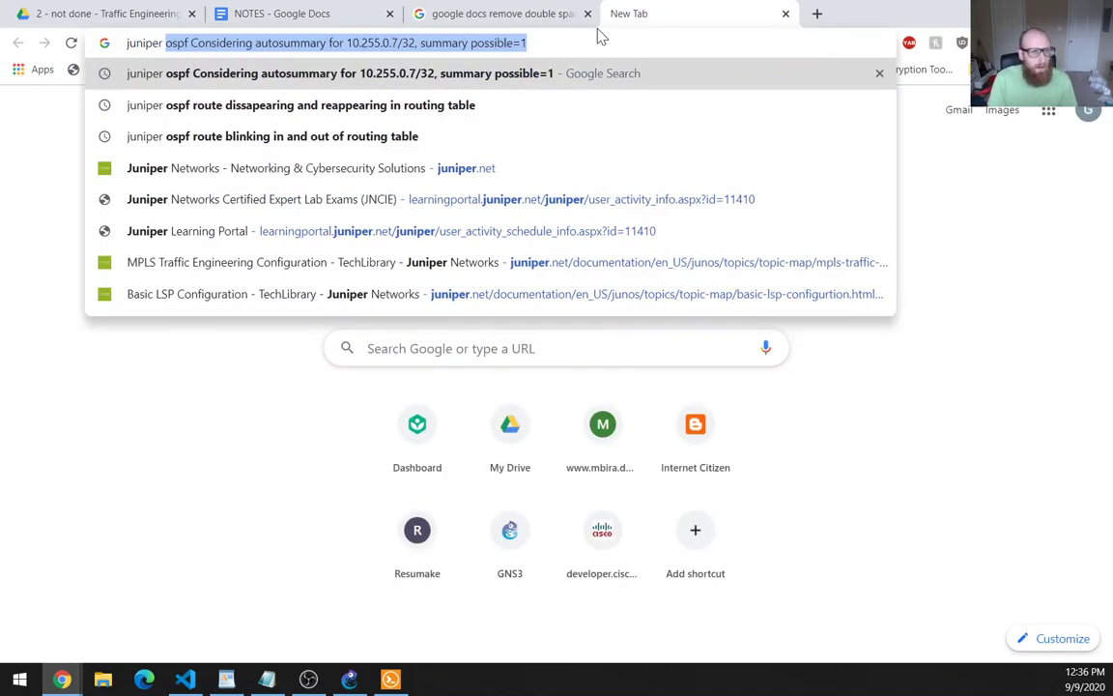
type("ospf stu")
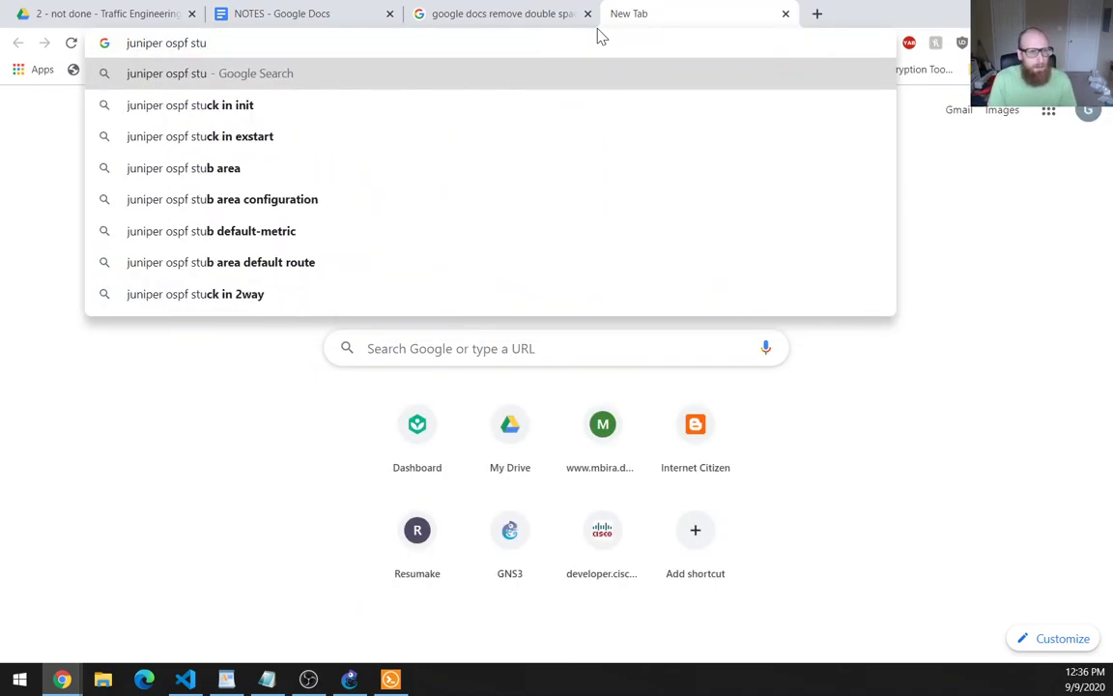
type("b route")
key("Return")
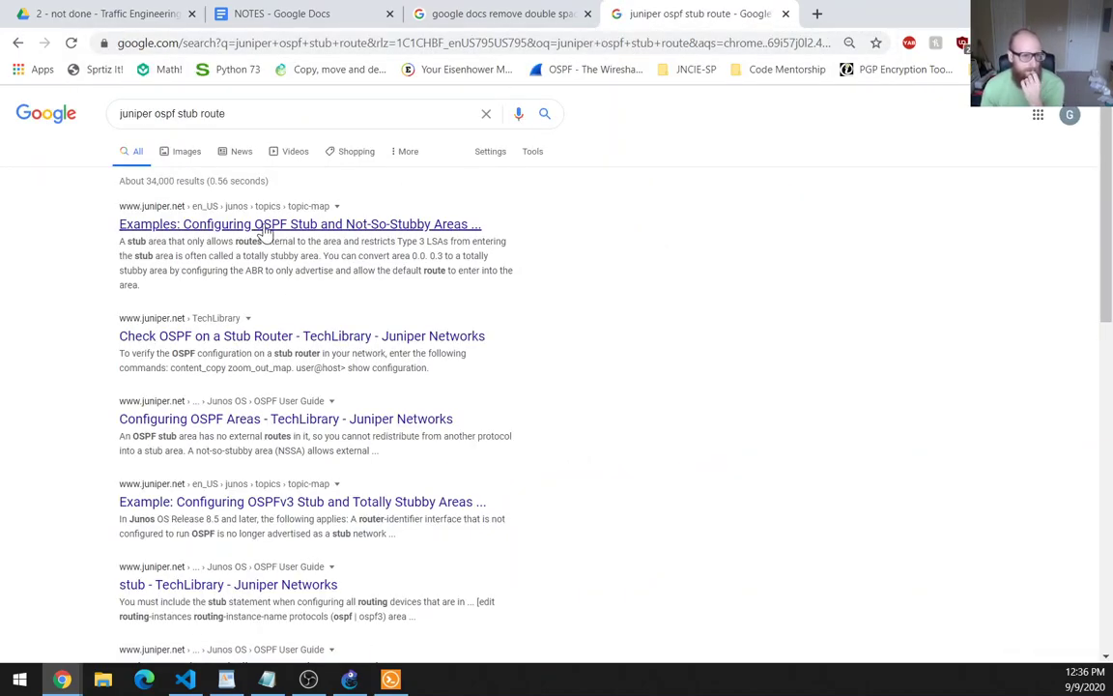
Step: Open the Check OSPF on a Stub Router, Configuring OSPF Areas and stub TechLibrary results in new tabs
middle_click(219, 338)
scroll(611, 334, "down", 2)
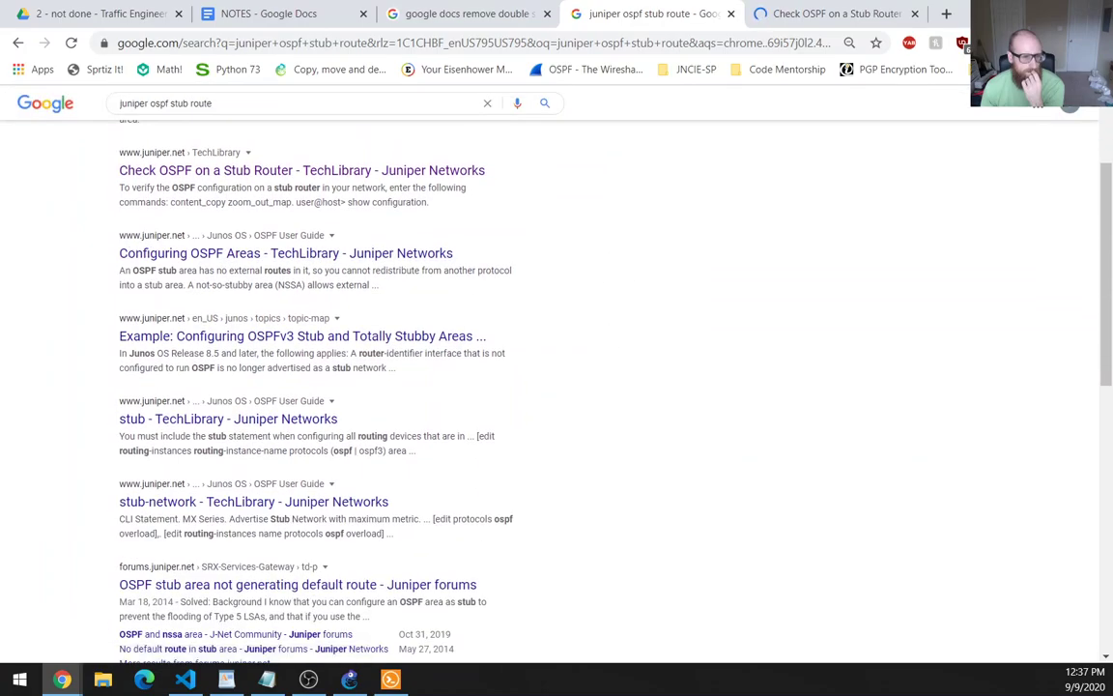
middle_click(281, 255)
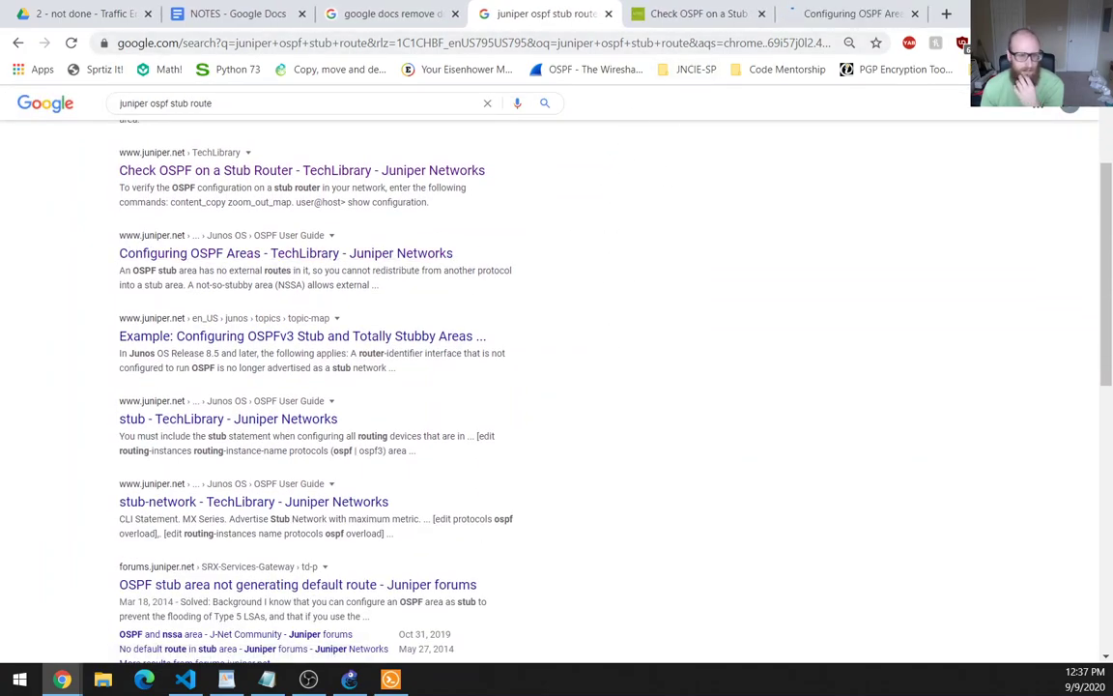
middle_click(186, 420)
Step: On the stub TechLibrary page, highlight the note that the backbone cannot be a stub area
left_click(859, 13)
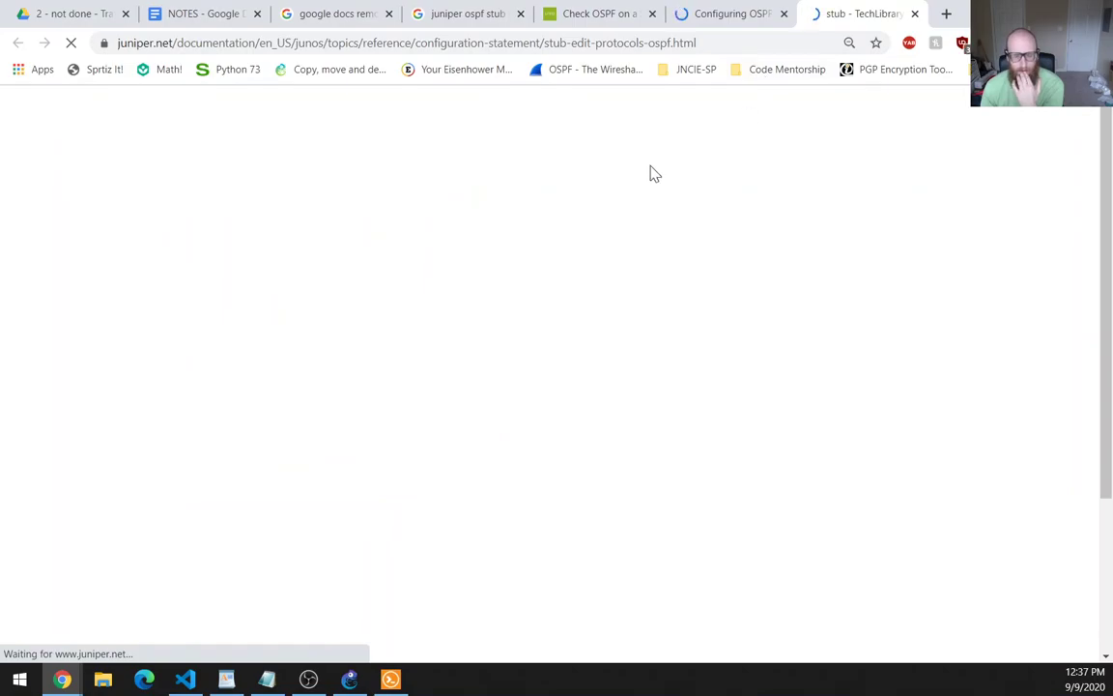
scroll(641, 317, "down", 5)
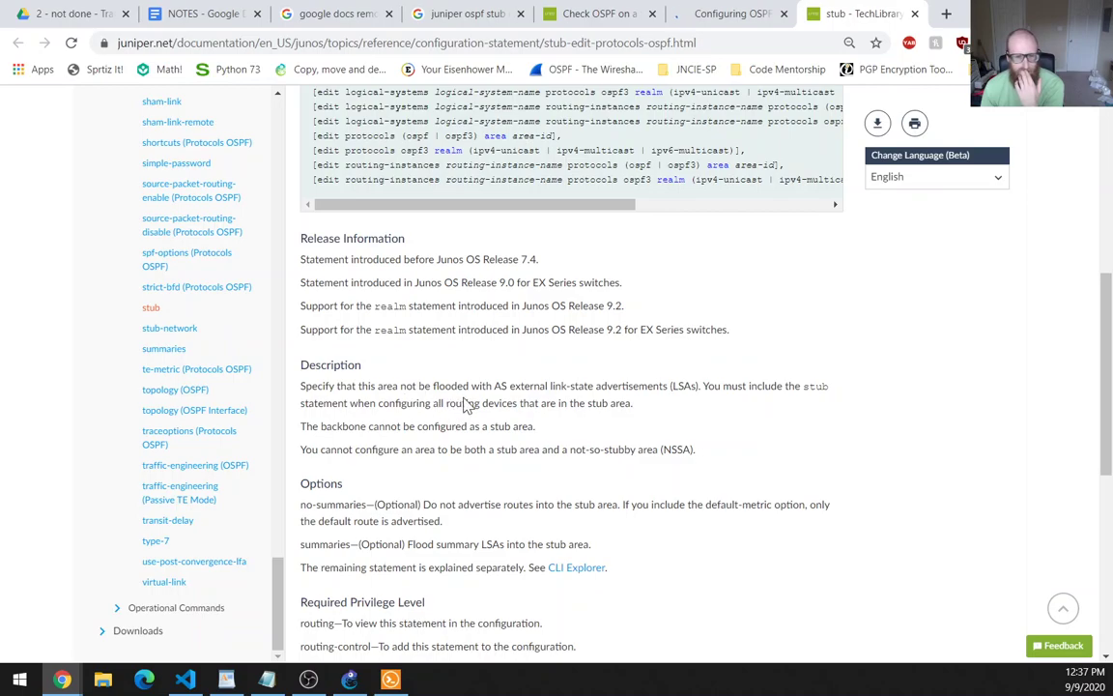
left_click_drag(802, 386, 835, 391)
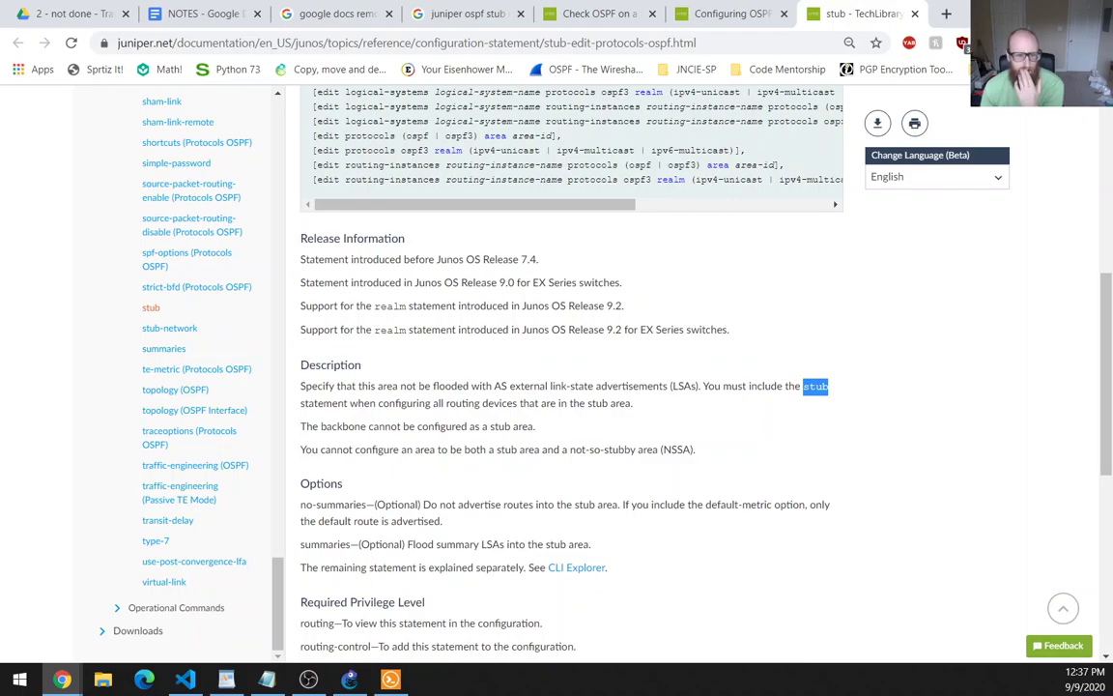
left_click_drag(320, 426, 386, 426)
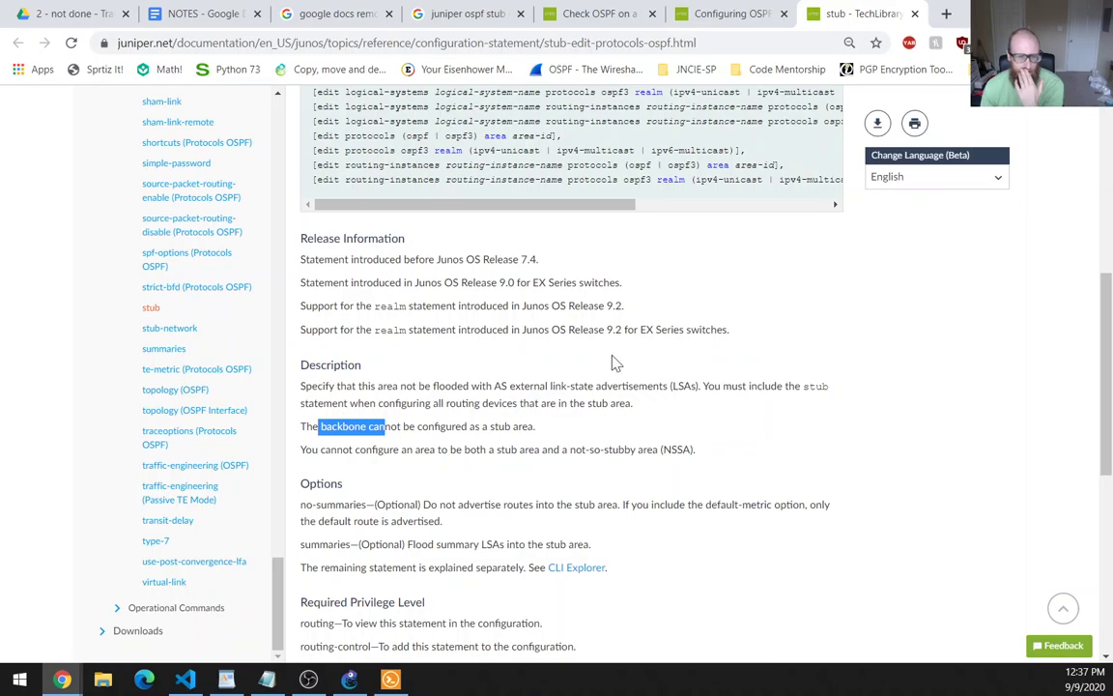
scroll(616, 358, "down", 1)
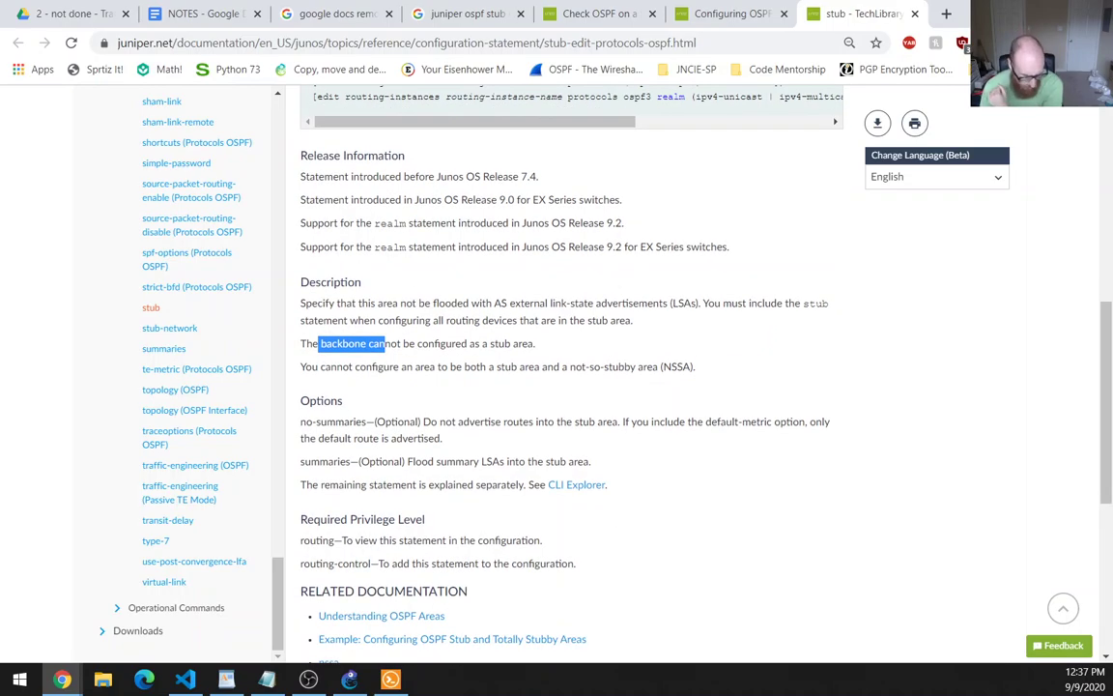
Step: Close the P5 terminal session and return to the GNS3 topology
key("alt+Tab")
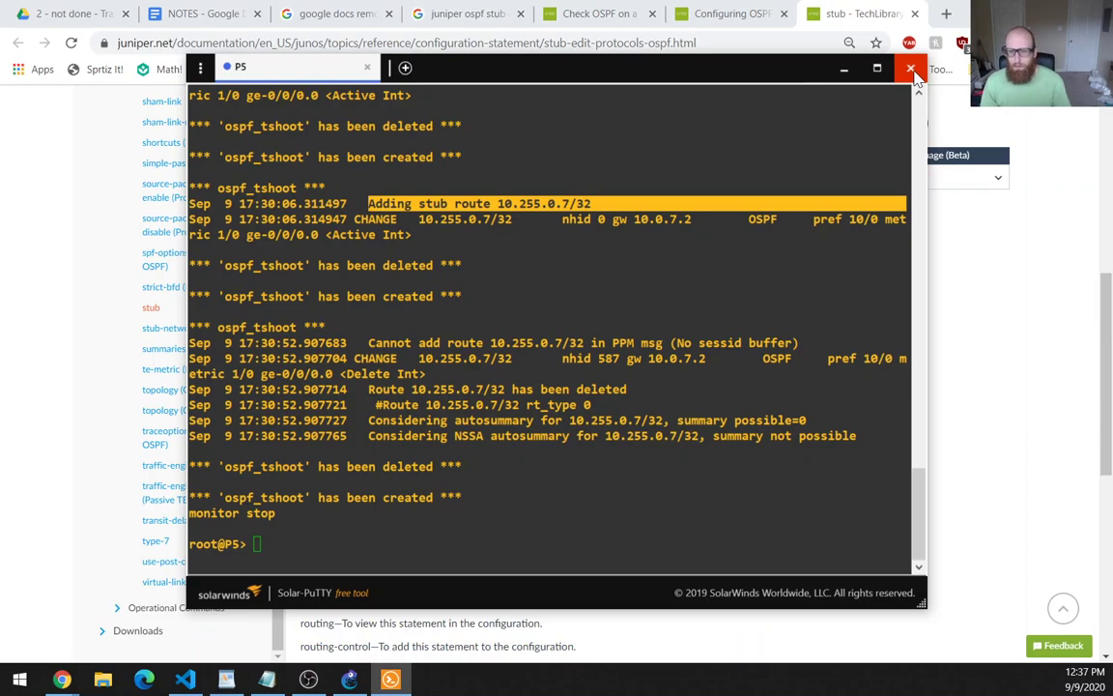
left_click(912, 71)
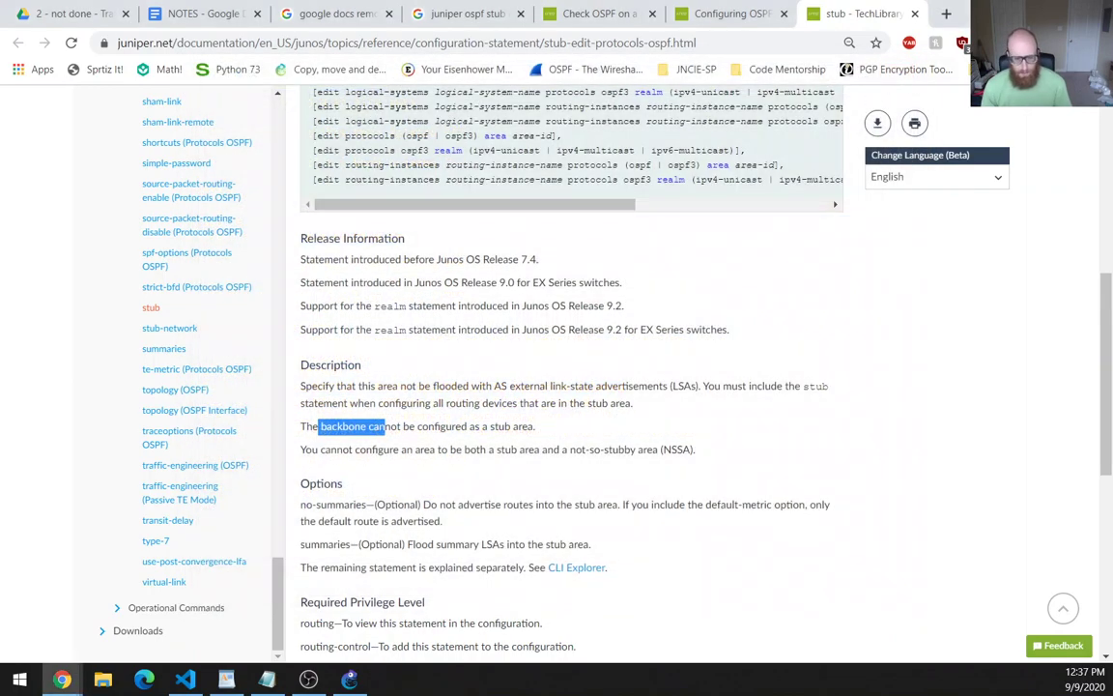
key("alt+Tab")
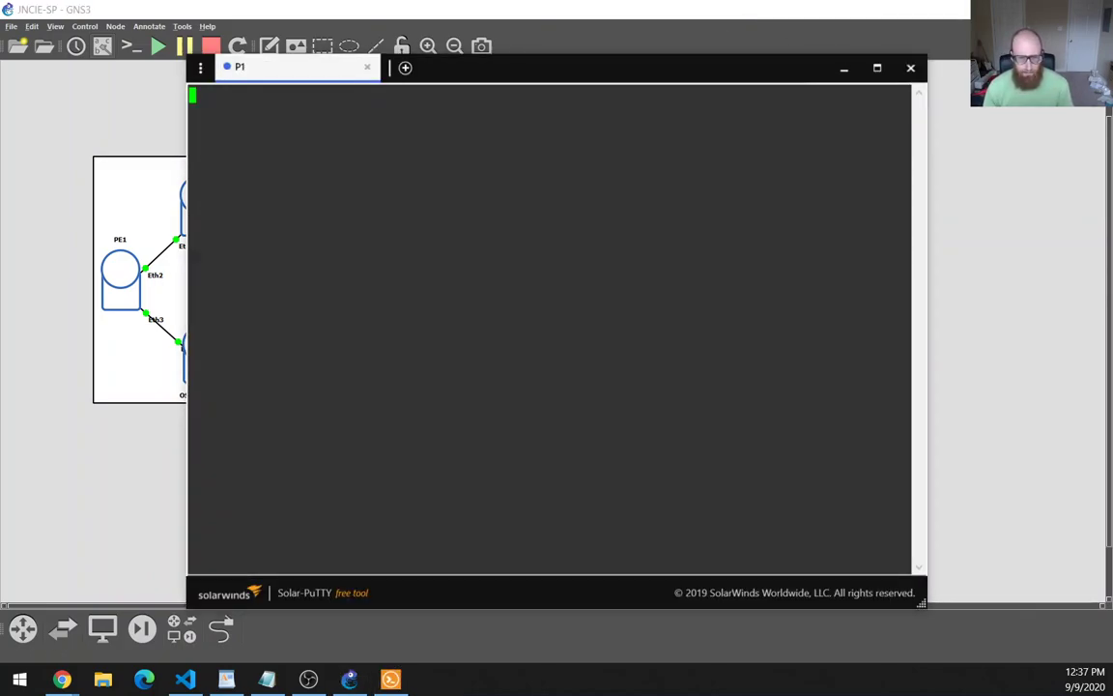
Step: List P1's configuration in set format with 'show configuration | display set | no-more'
key("Return")
key("Return")
key("Return")
key("Return")
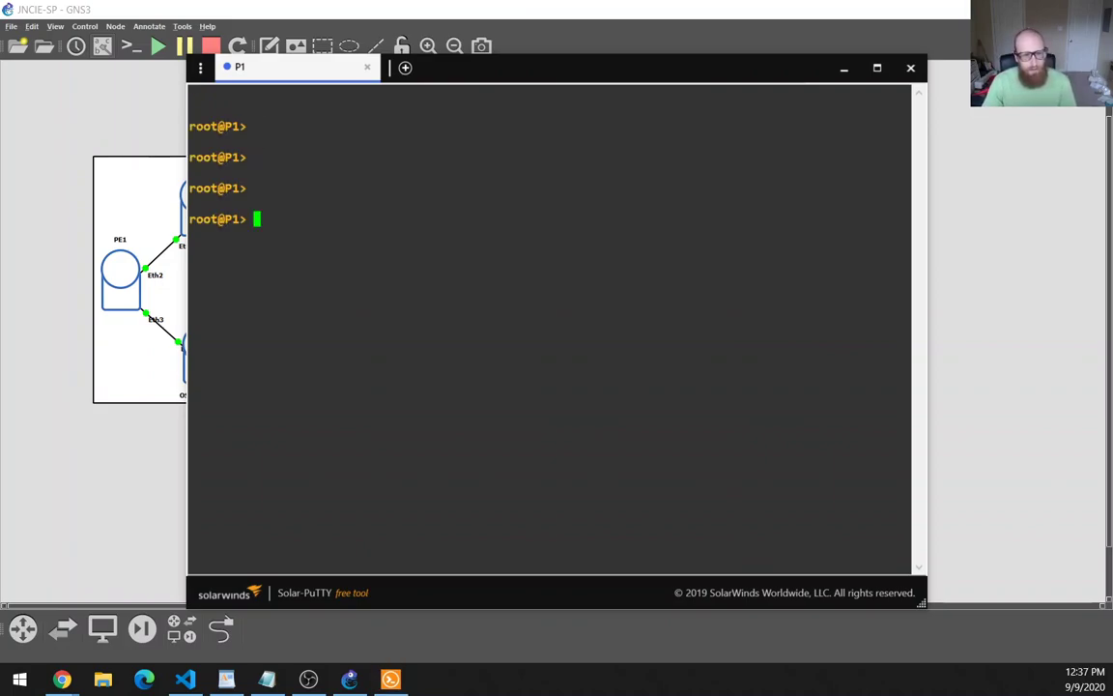
type("show configuration | d")
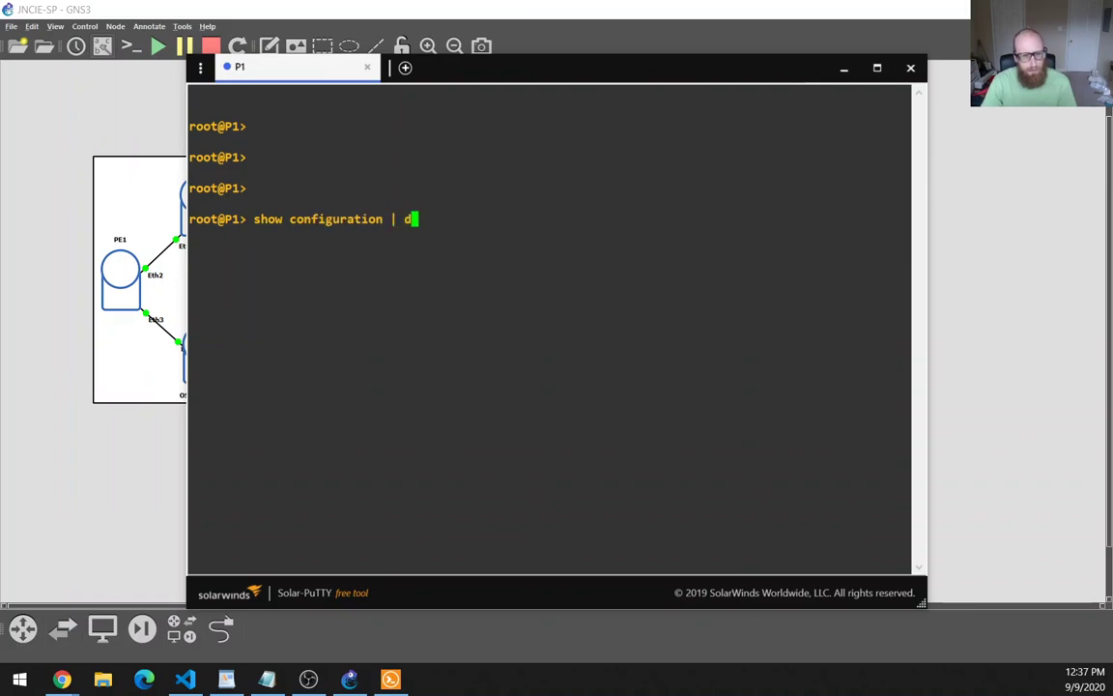
type("isplay set | no-more")
key("Return")
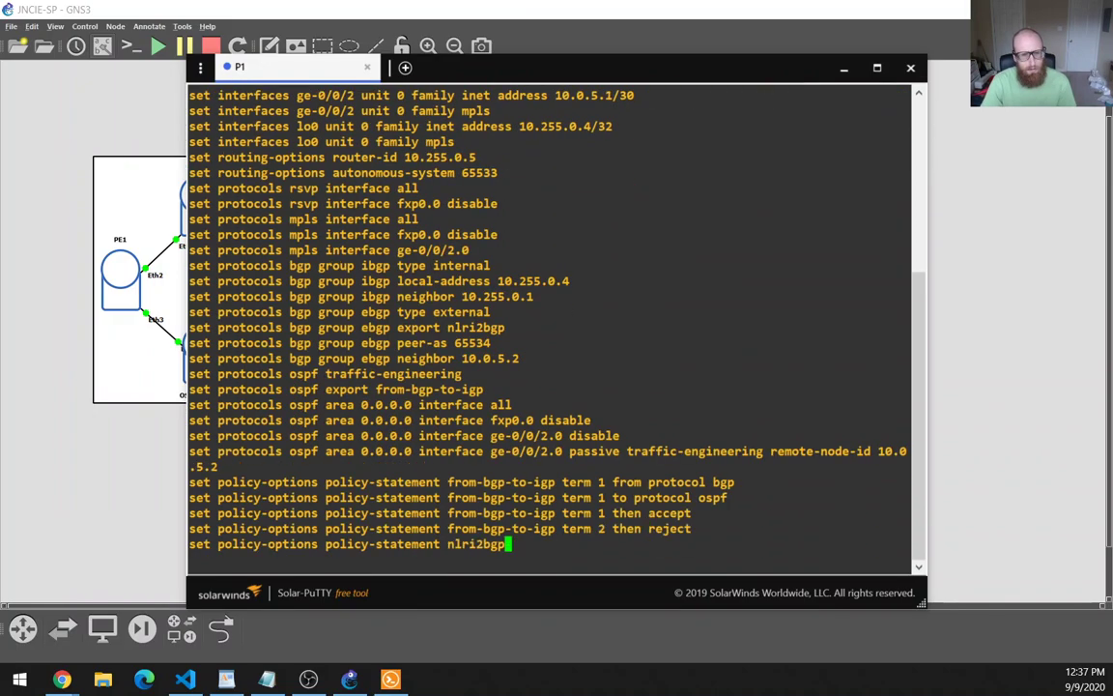
Step: In private configuration mode, delete OSPF passive on ge-0/0/2.0 in area 0.0.0.0 and commit and-quit
type("configure private")
key("Return")
type("delete")
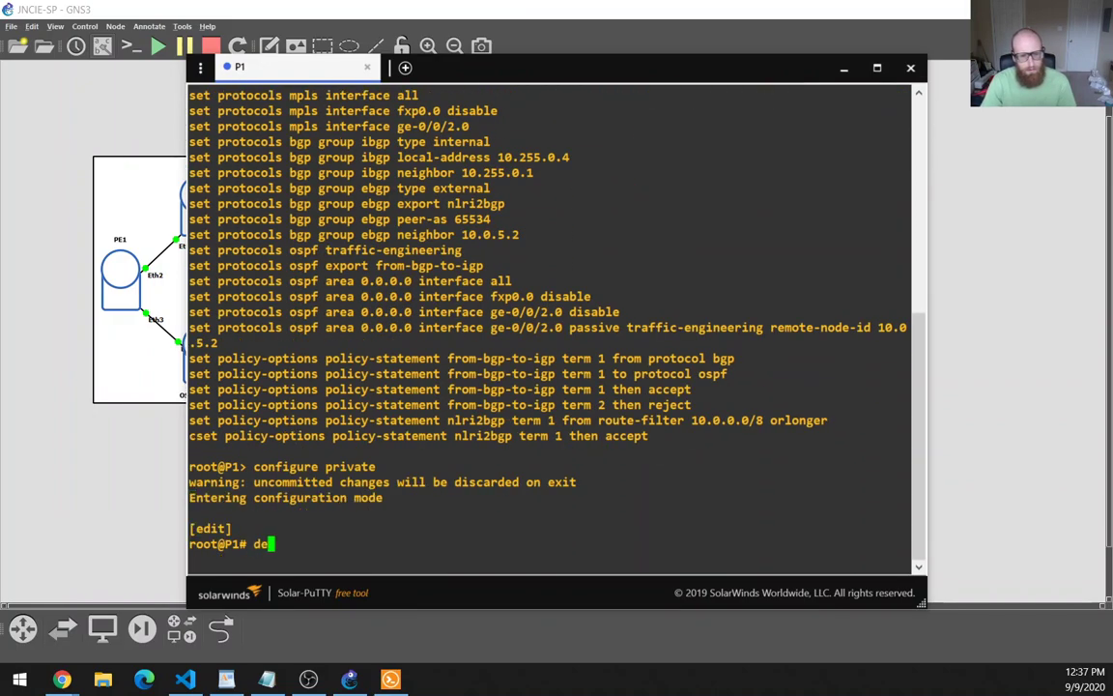
type(" protocols ")
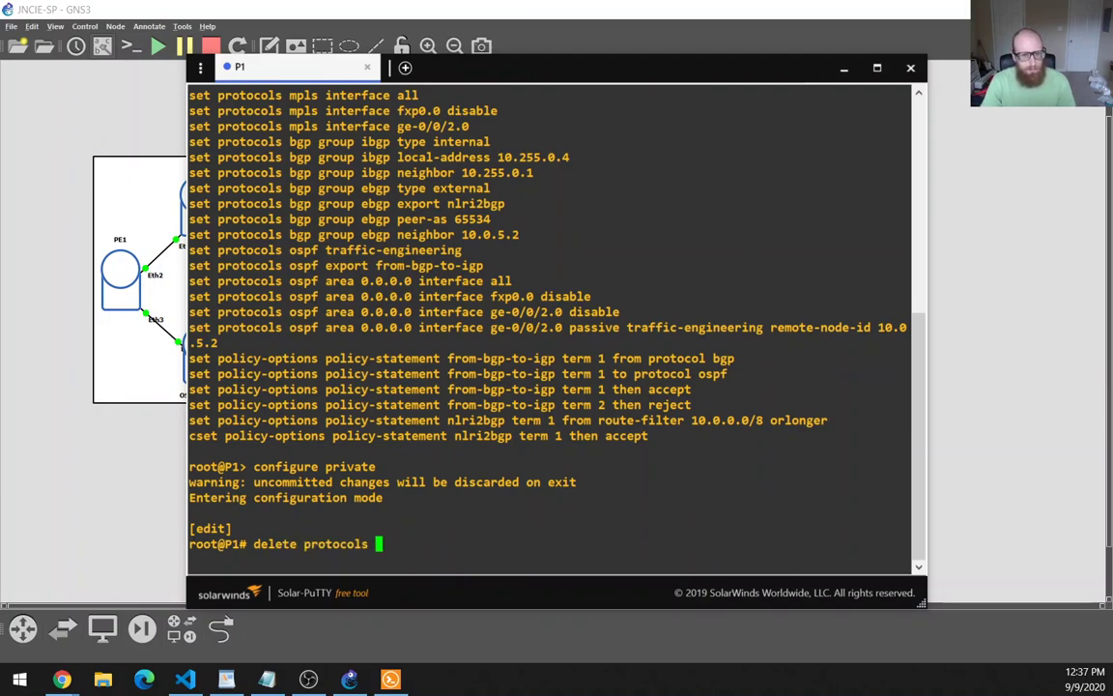
type("ospf area")
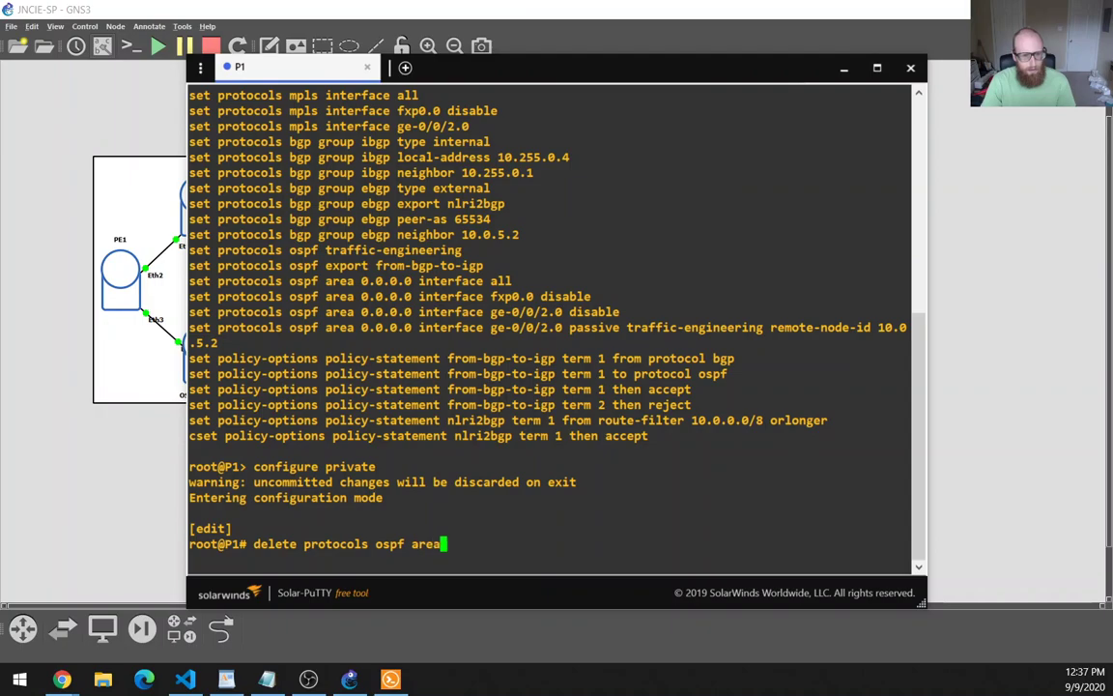
type(" 0.0.0.")
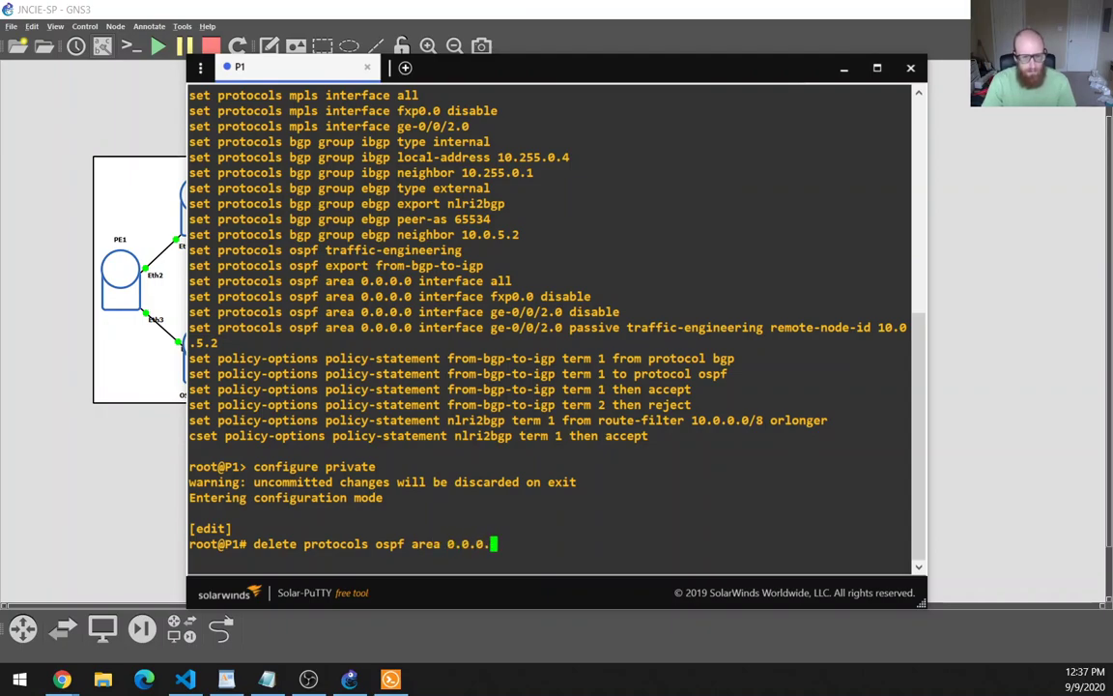
type("0 interface ge-")
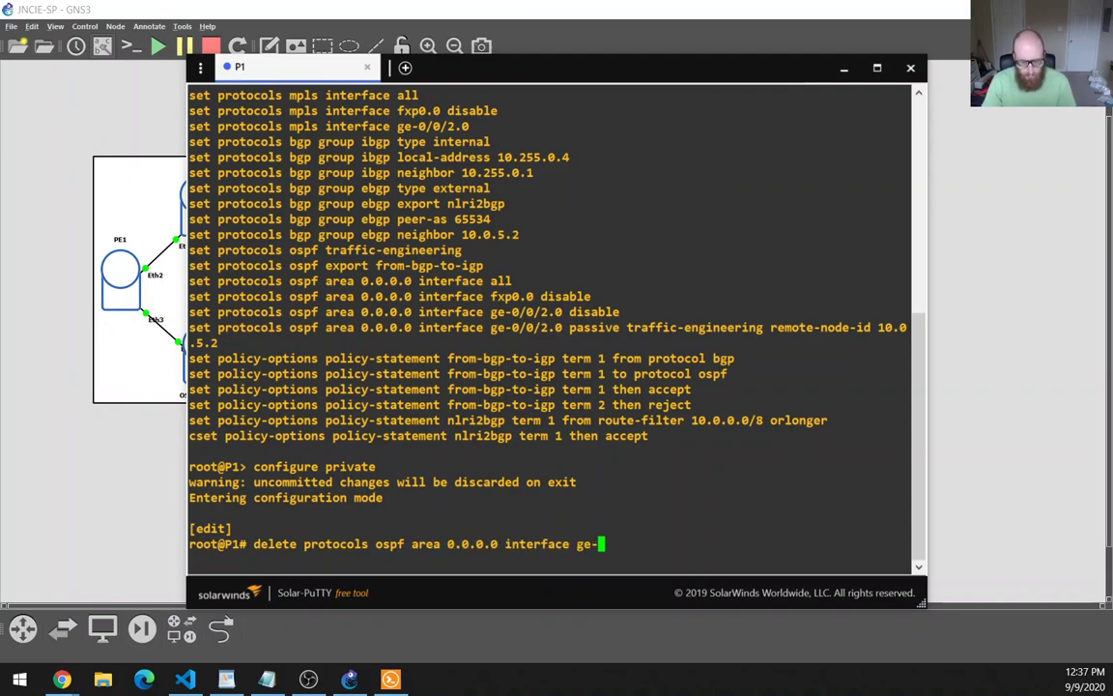
type("0/0/2.0 passive")
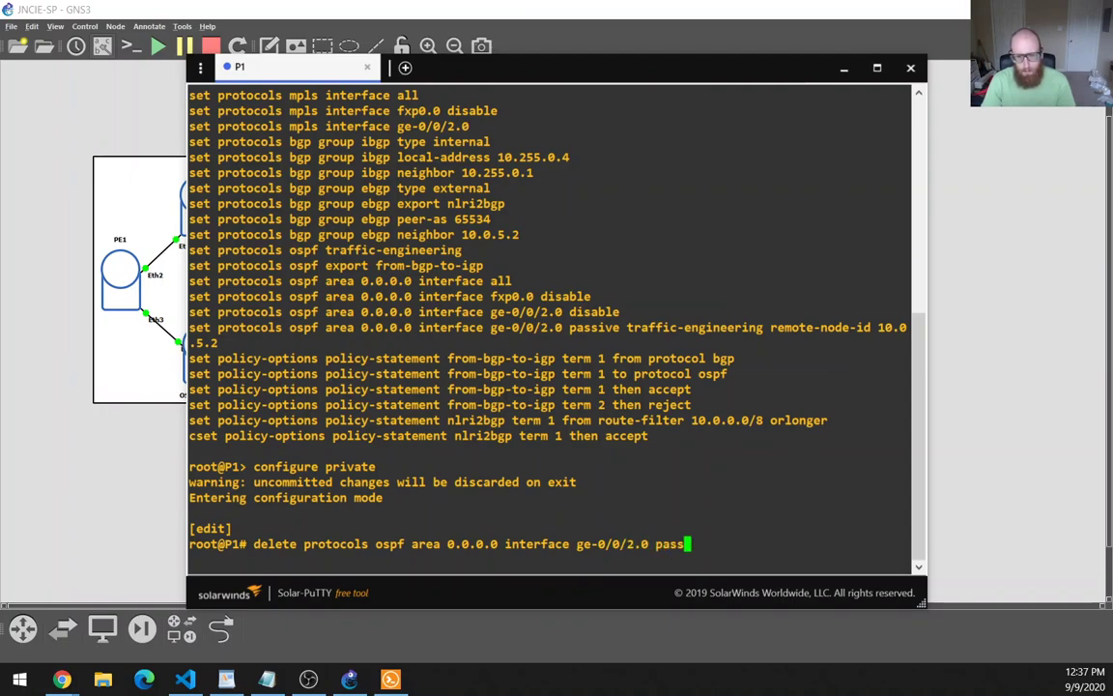
key("Return")
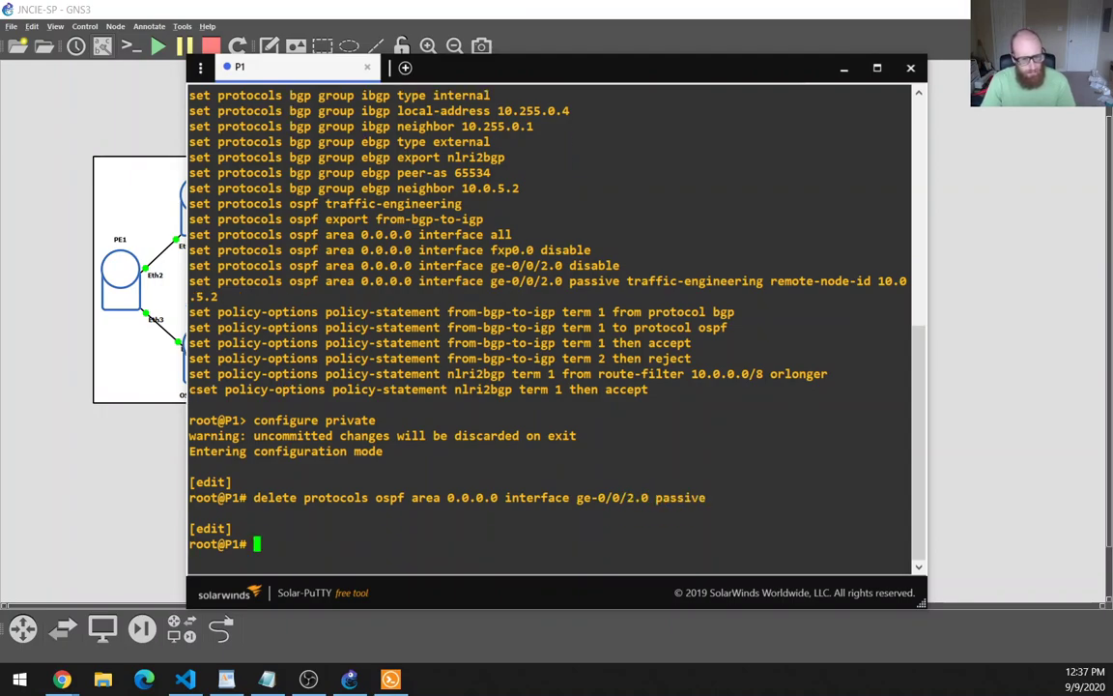
type("show | compare")
key("Return")
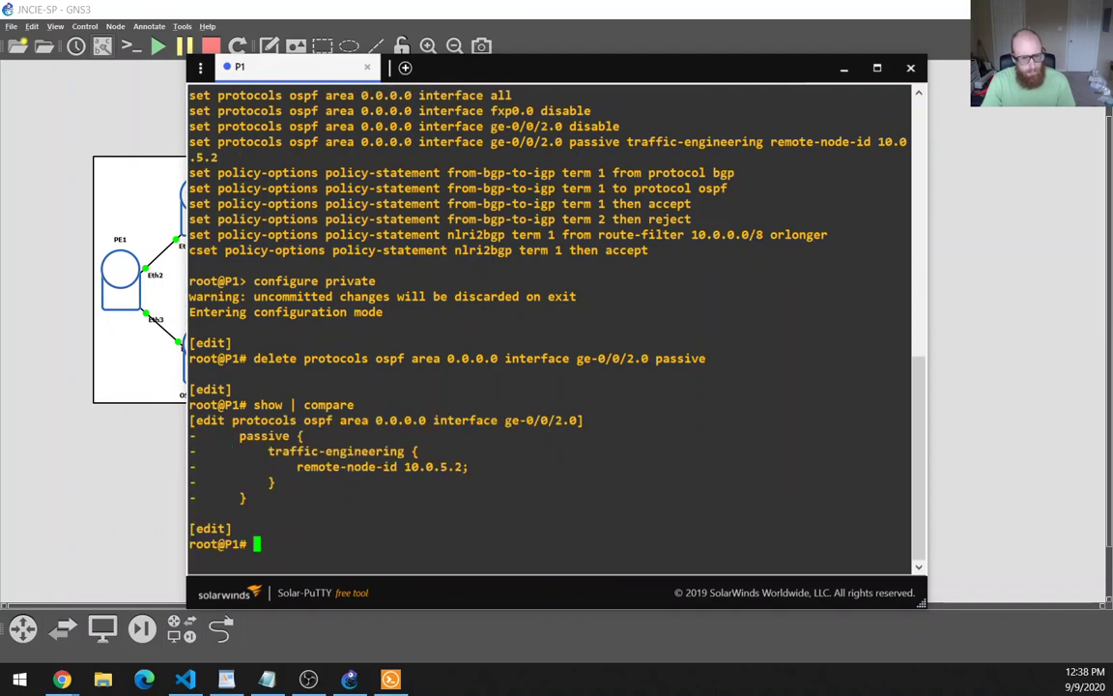
type("commit na")
key("Return")
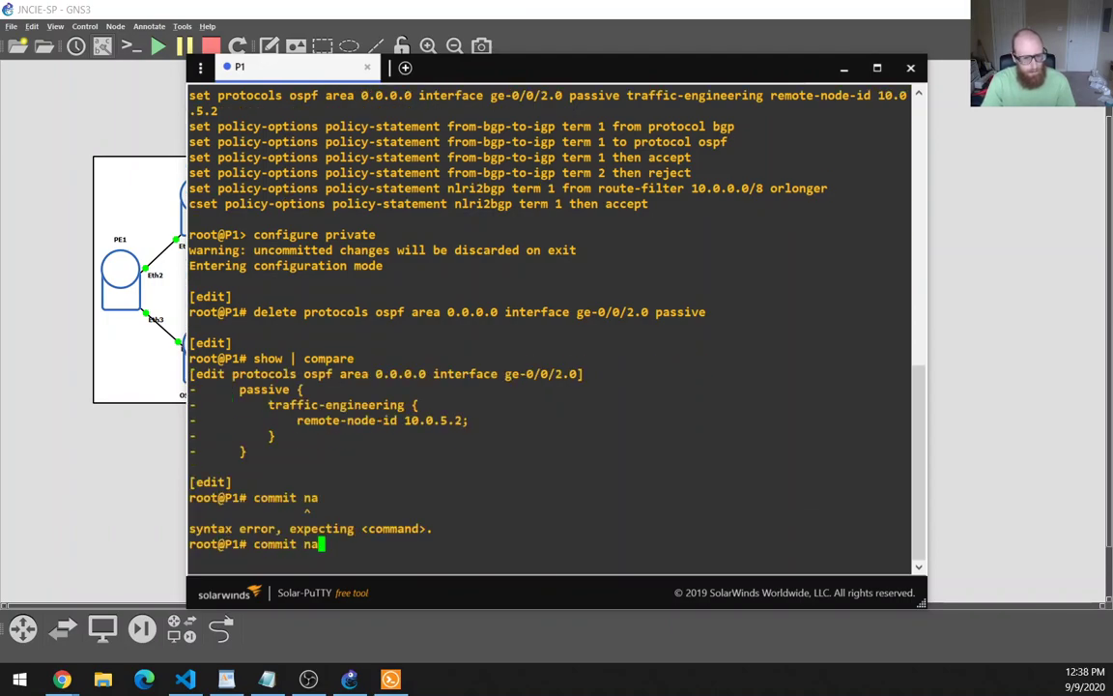
key("BackSpace")
key("BackSpace")
type("and-quit")
key("Return")
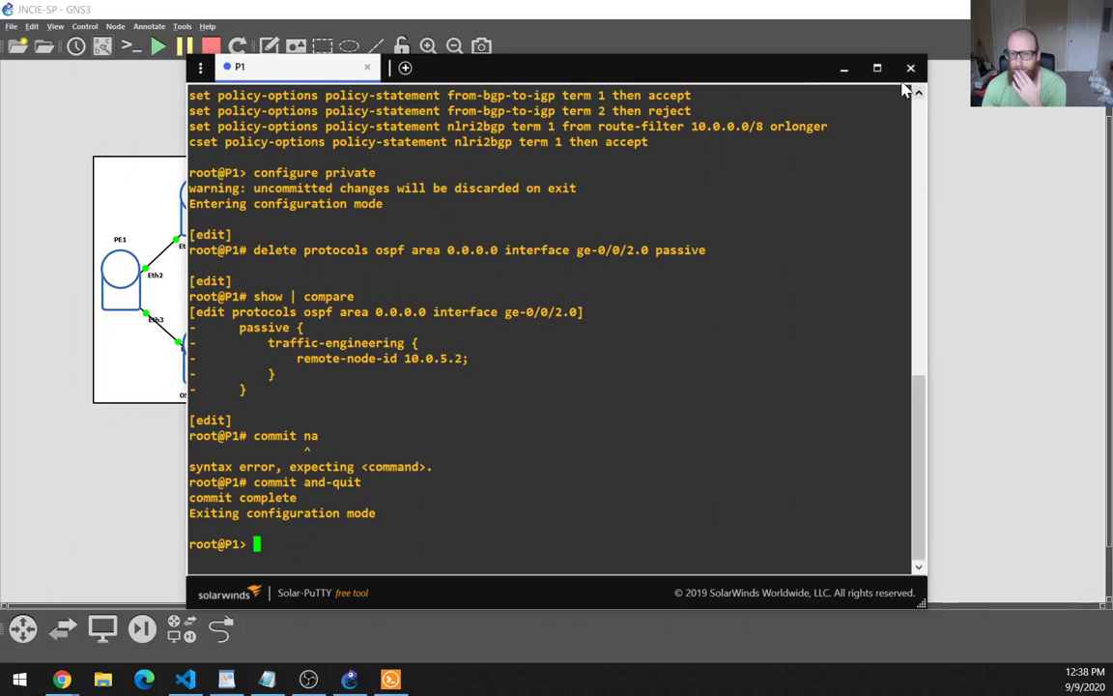
Step: Page through P1's full OSPF database, marking router ID 10.255.0.5, with the topology visible alongside
type("sho")
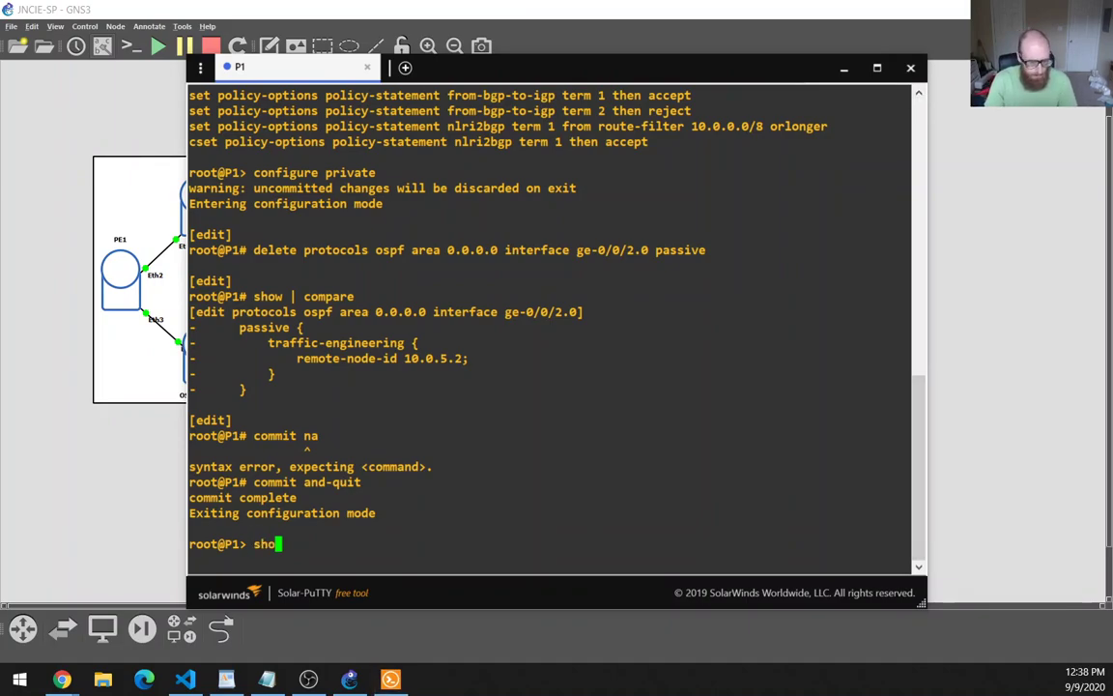
type("w ospf database")
key("Return")
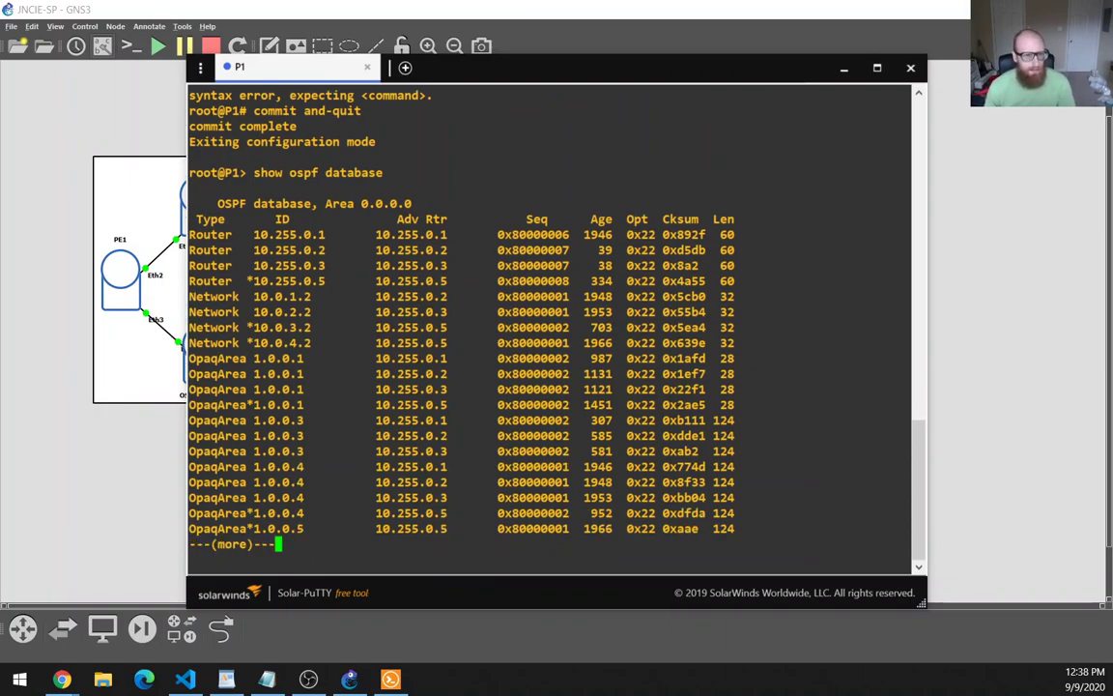
key("space")
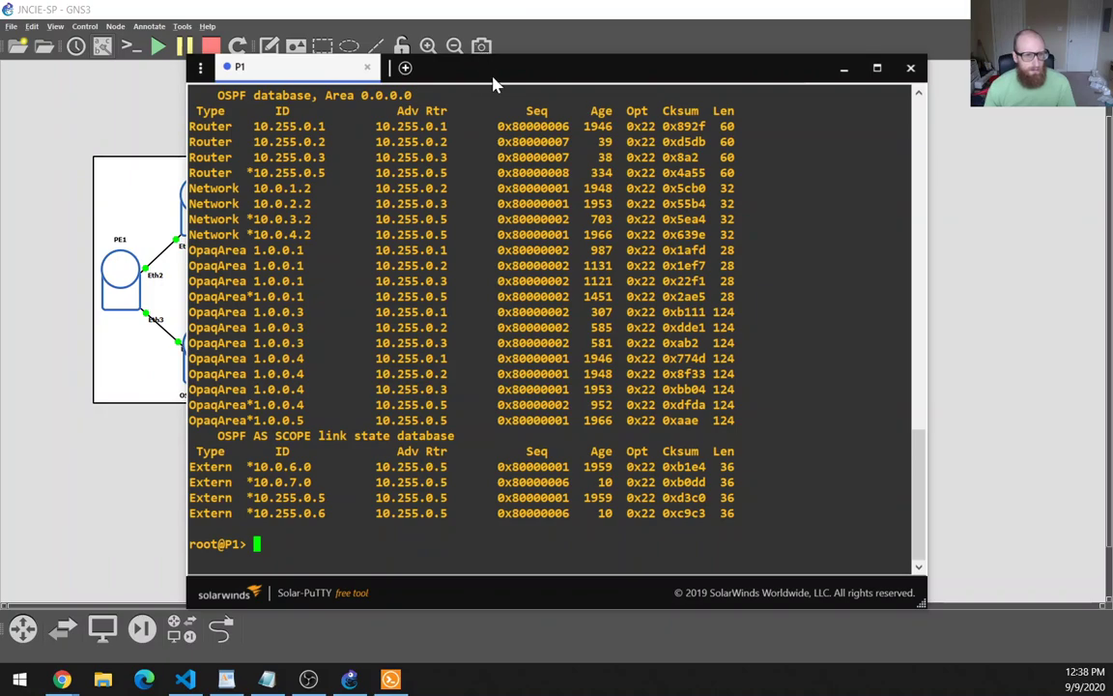
left_click_drag(254, 172, 325, 172)
left_click_drag(437, 60, 705, 87)
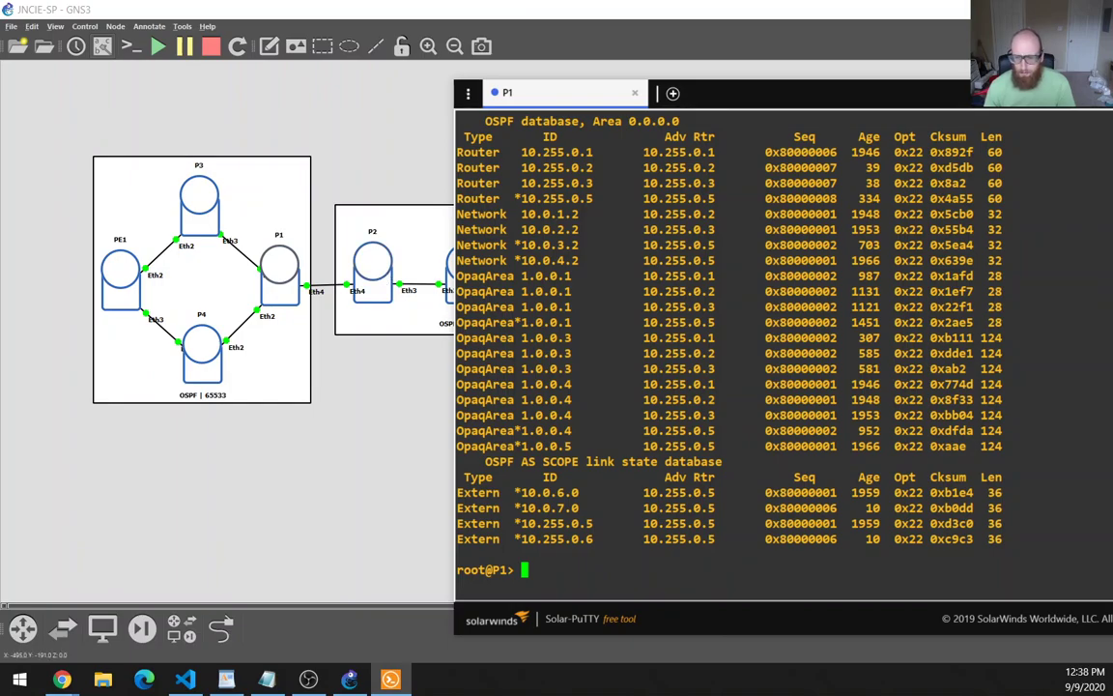
Step: Clear P1's entire OSPF database with 'clear ospf database all'
left_click_drag(599, 538, 514, 539)
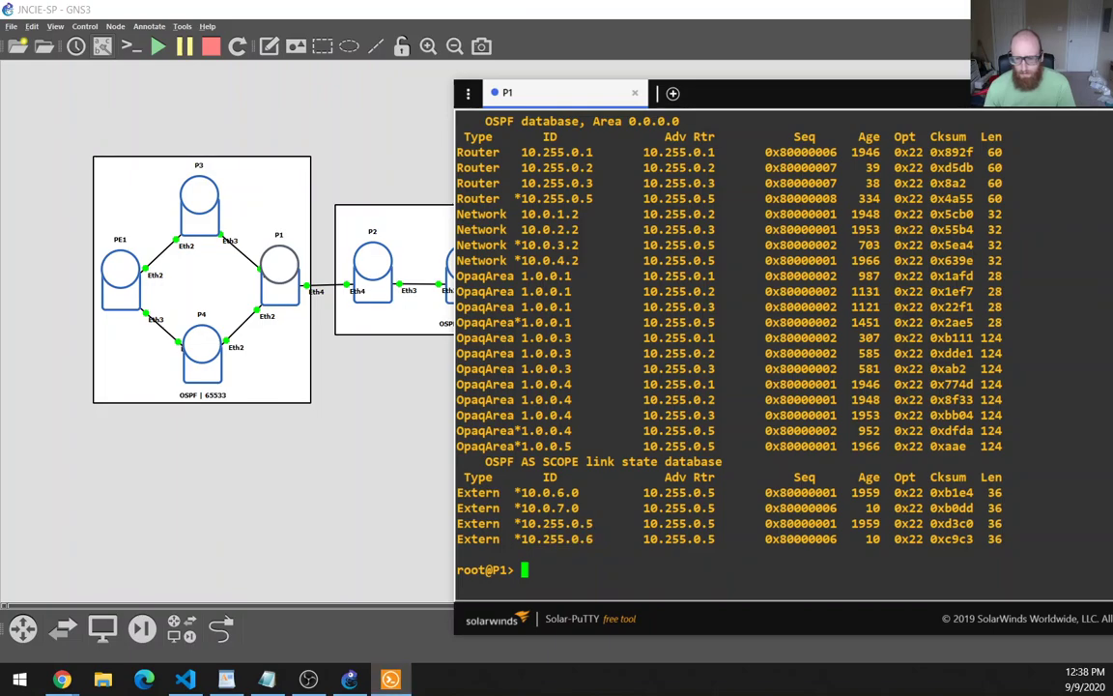
type("sh")
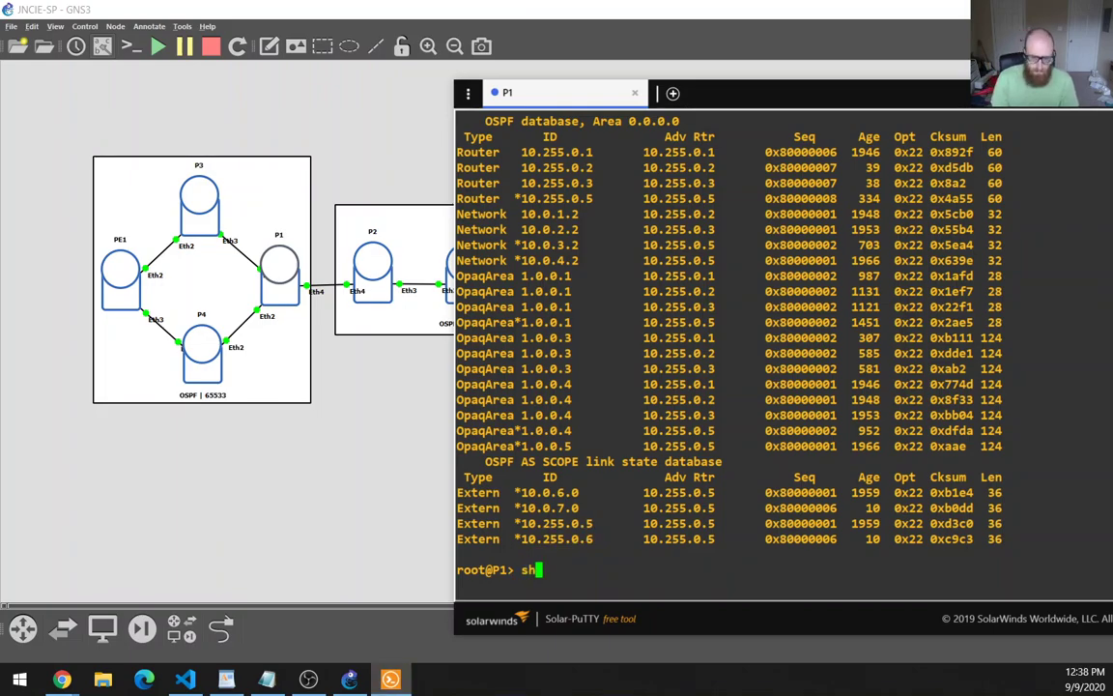
type("ow configuration | di")
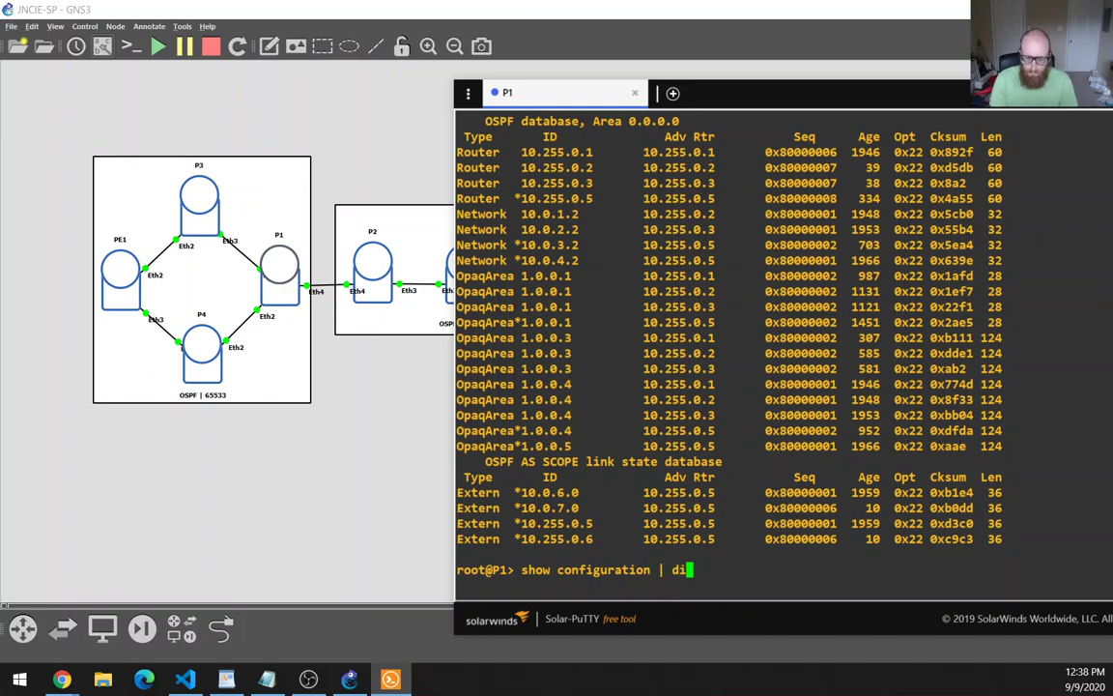
key("ctrl+u")
type("clear ospf")
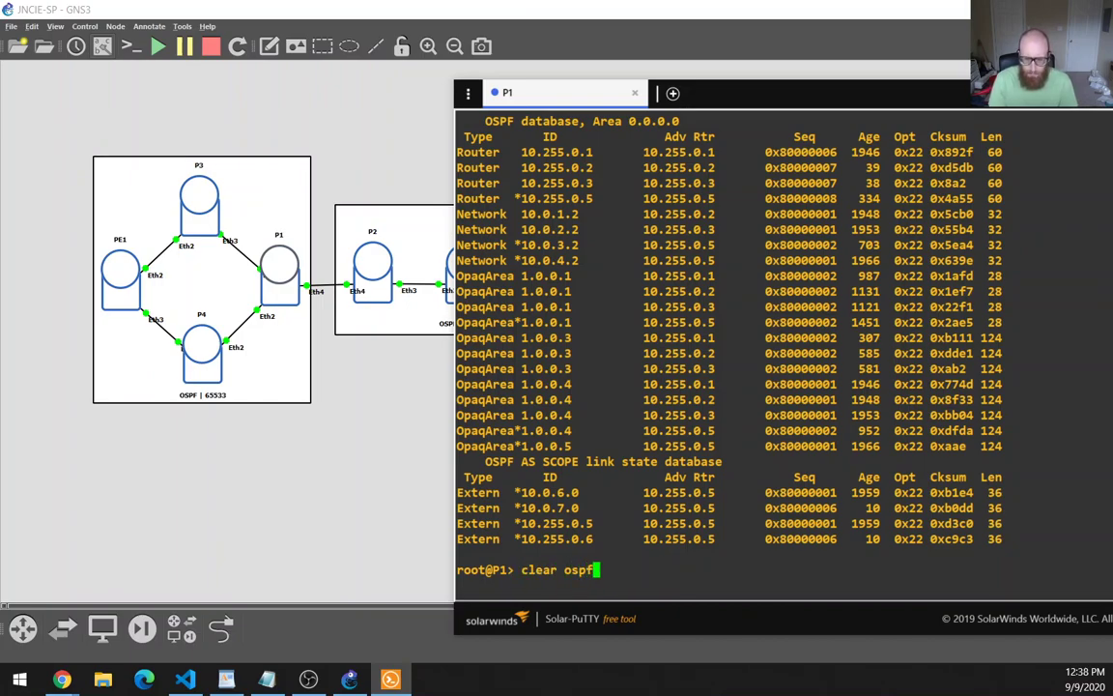
type(" database")
key("Return")
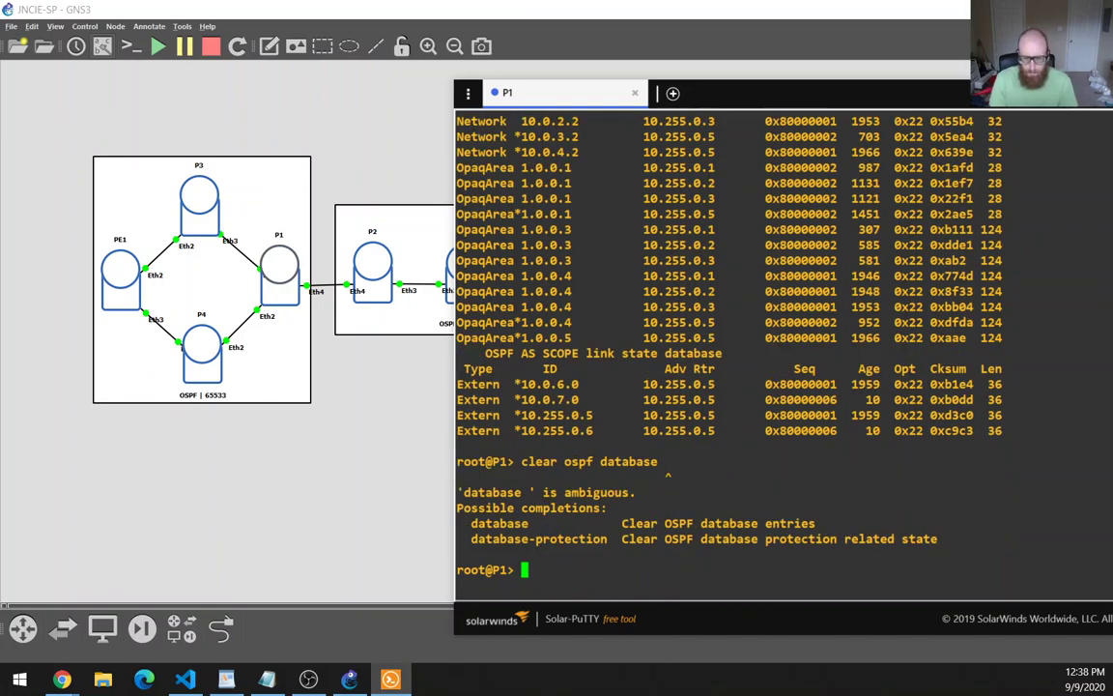
key("Up")
key("Return")
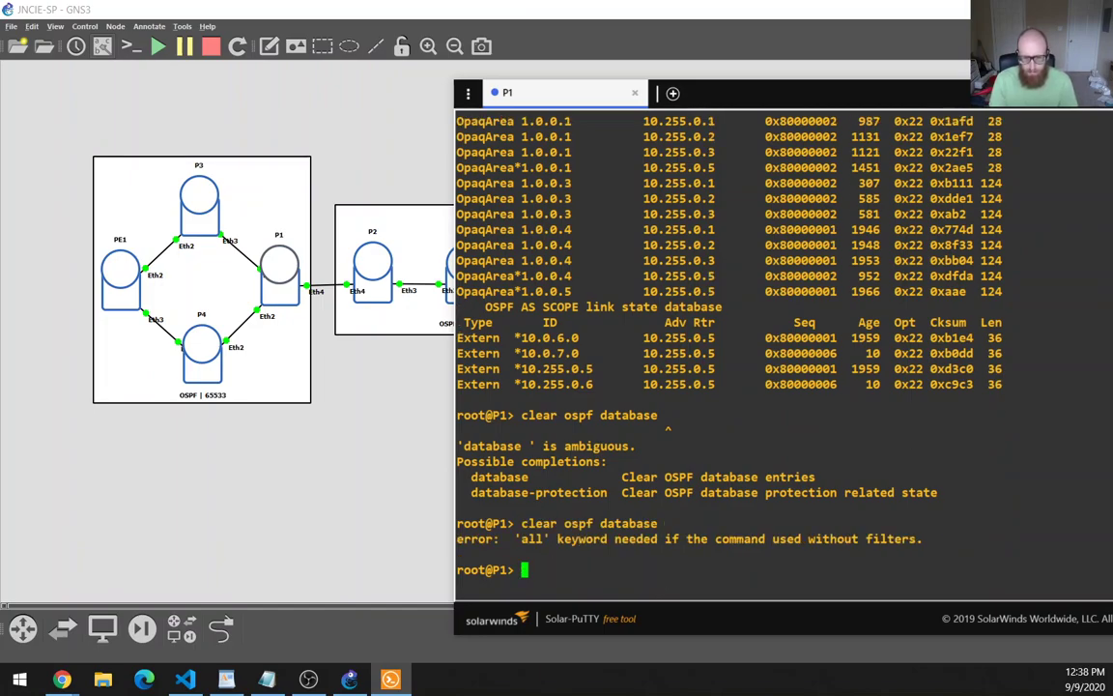
key("Up")
type("al")
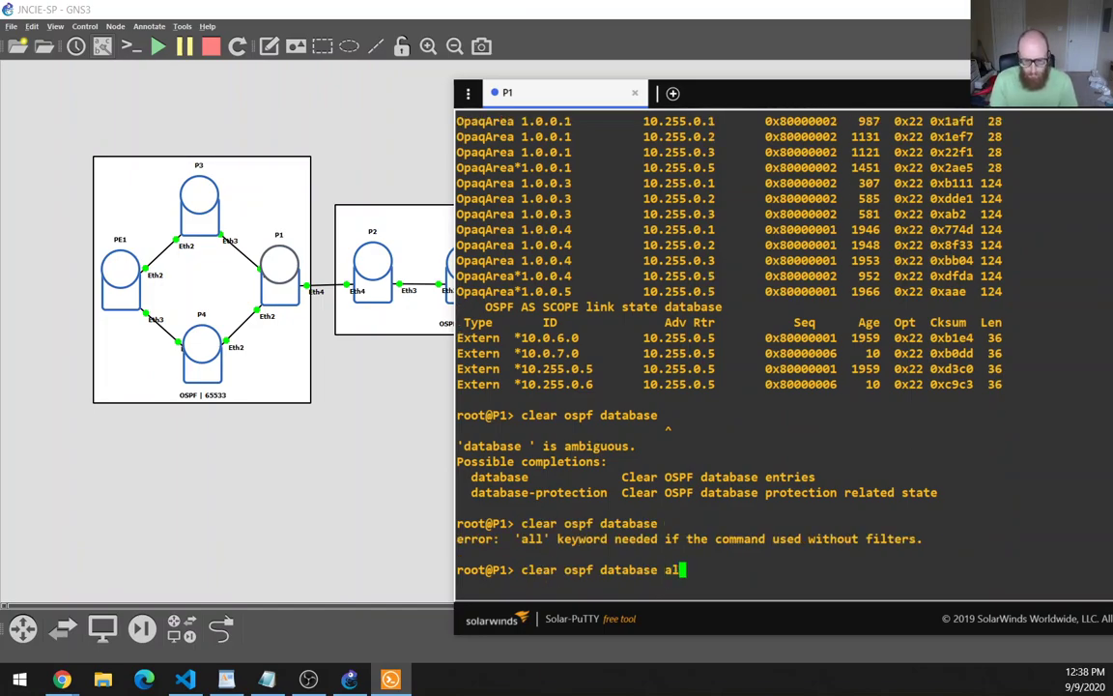
type("l")
key("Return")
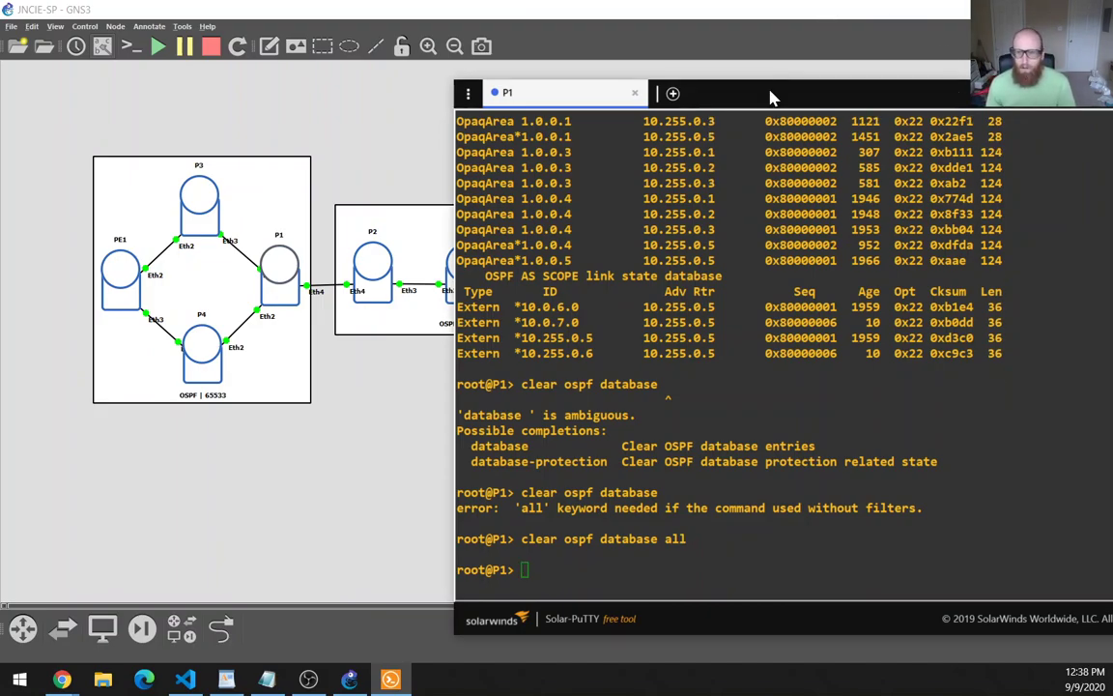
Step: Maximize the terminal and list P1's repopulated OSPF database, including external entries
left_click_drag(769, 94, 665, 8)
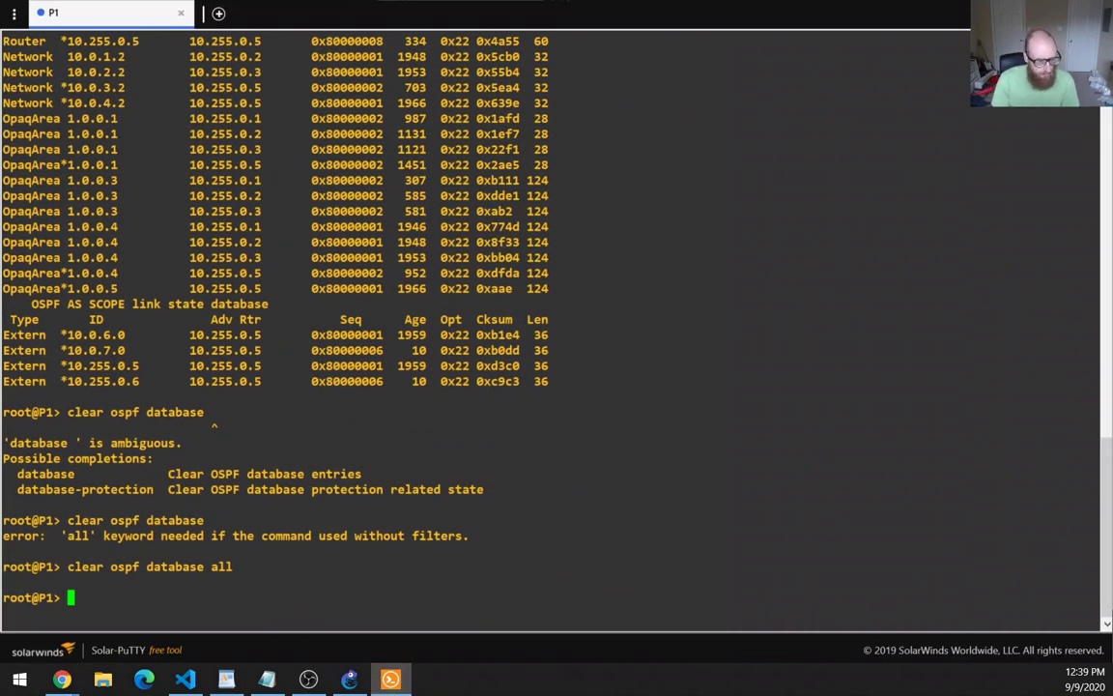
type("show ospf database")
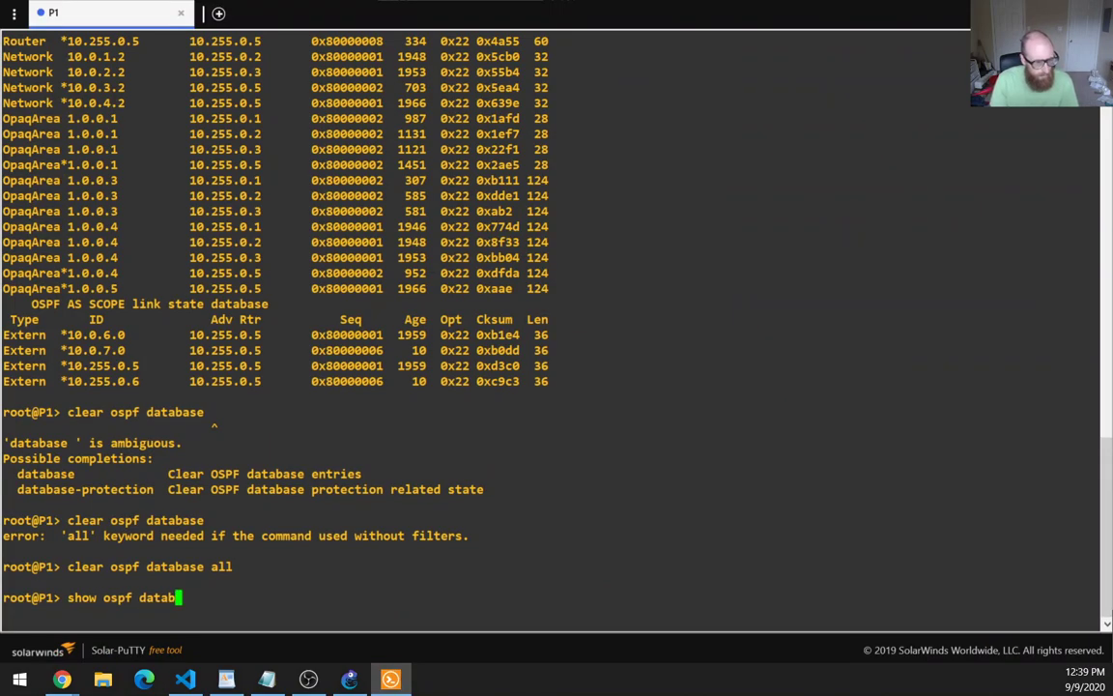
key("Return")
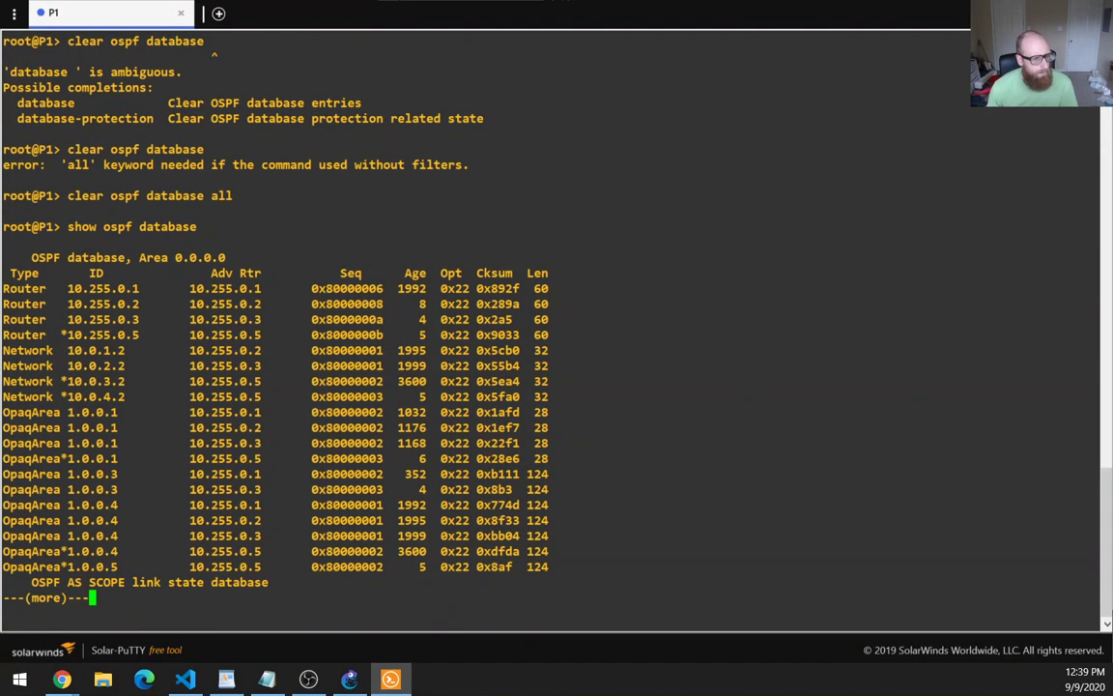
key("space")
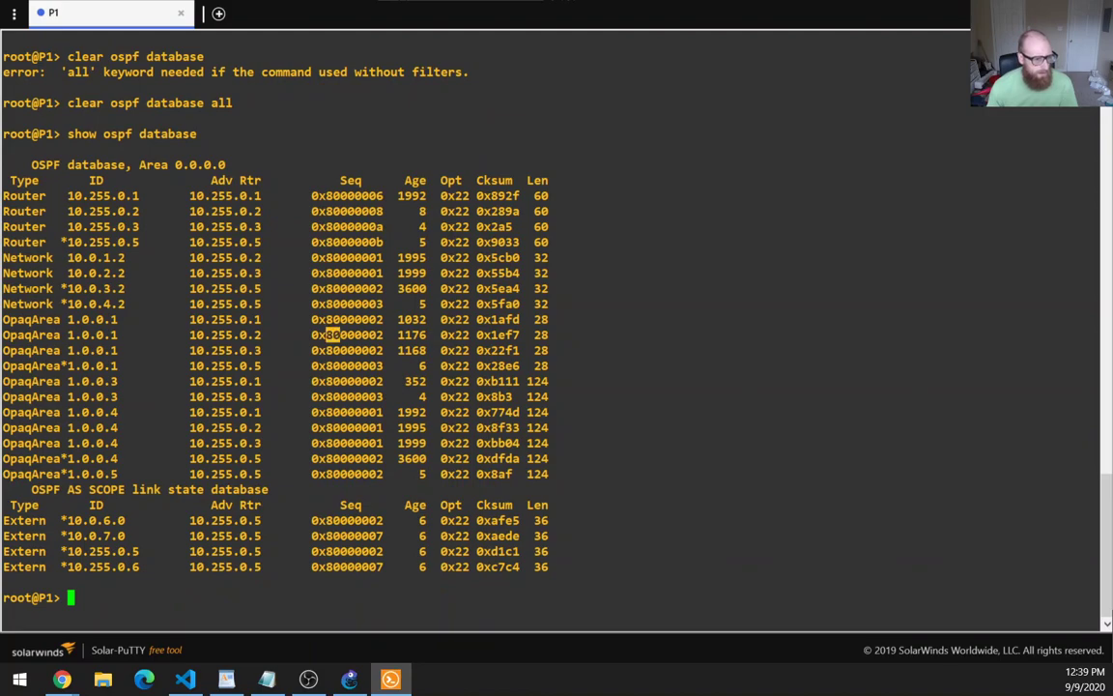
key("Return")
key("Return")
key("Return")
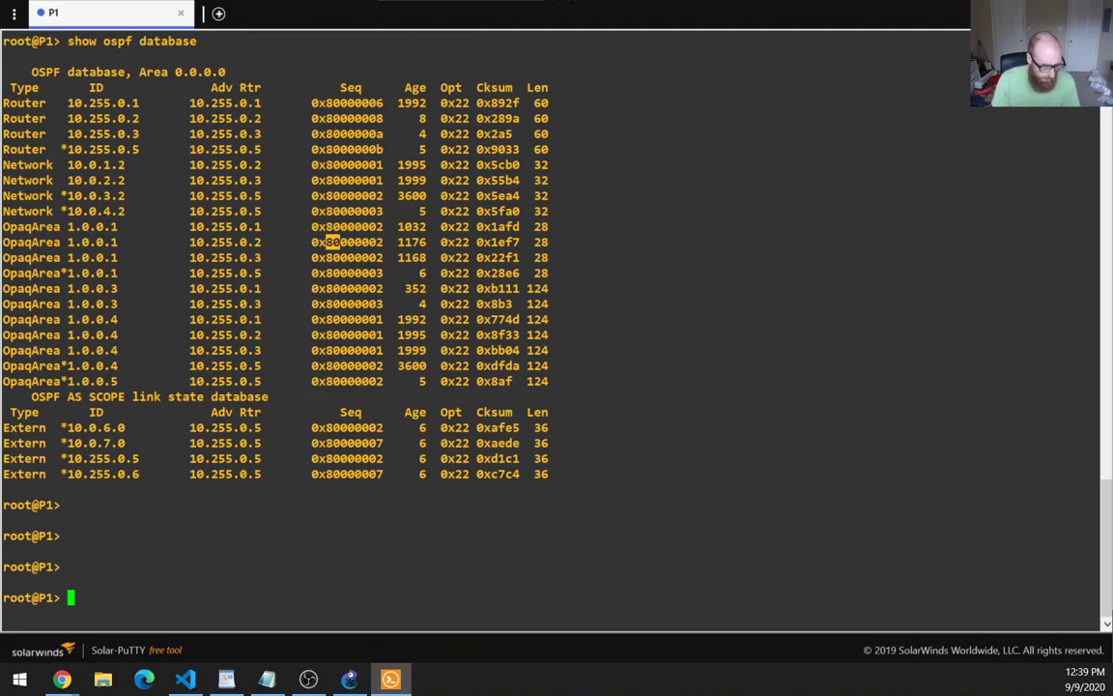
Step: Print P1's whole configuration as set commands with 'display set | no-more'
type("show configuration | display set | noa")
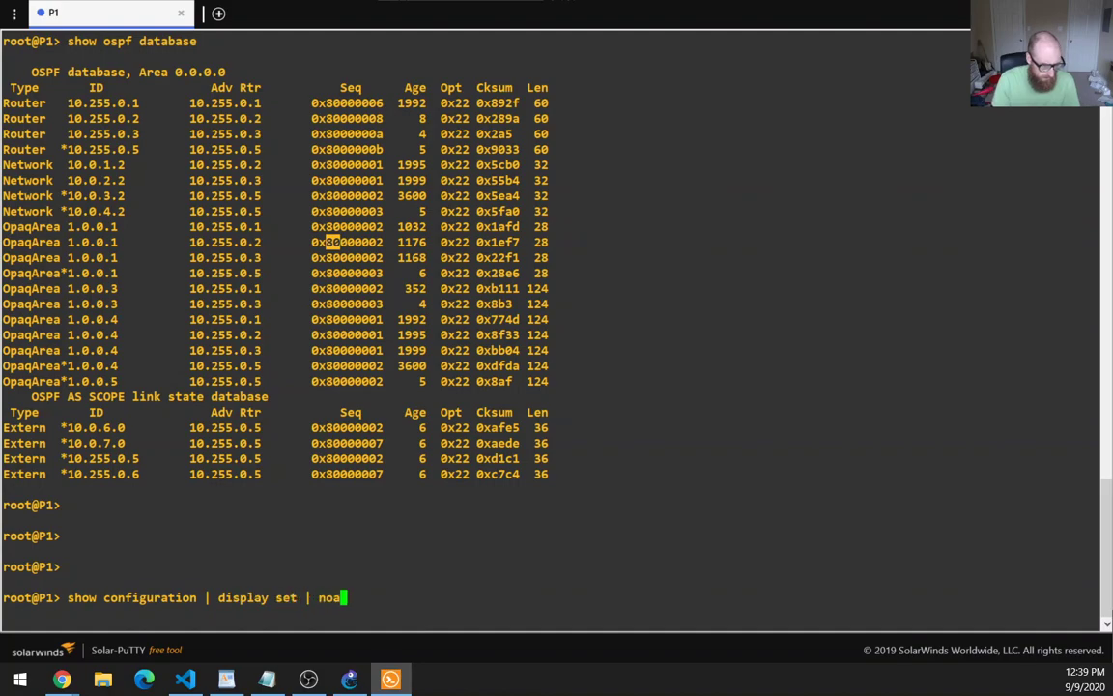
key("Return")
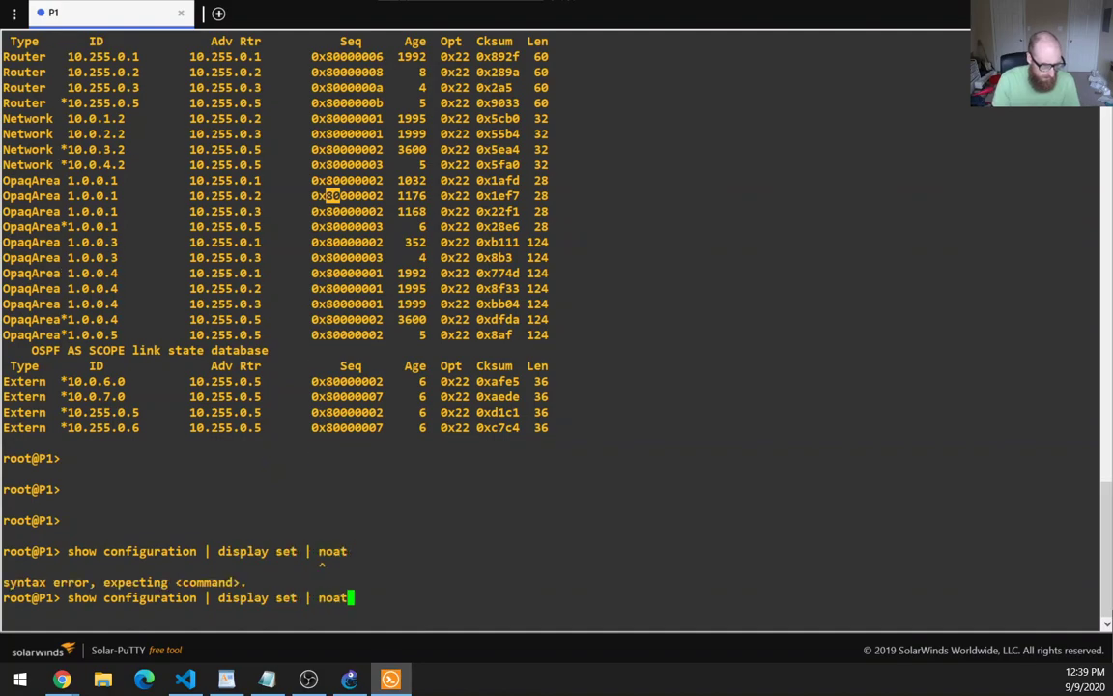
type("no-more")
key("Return")
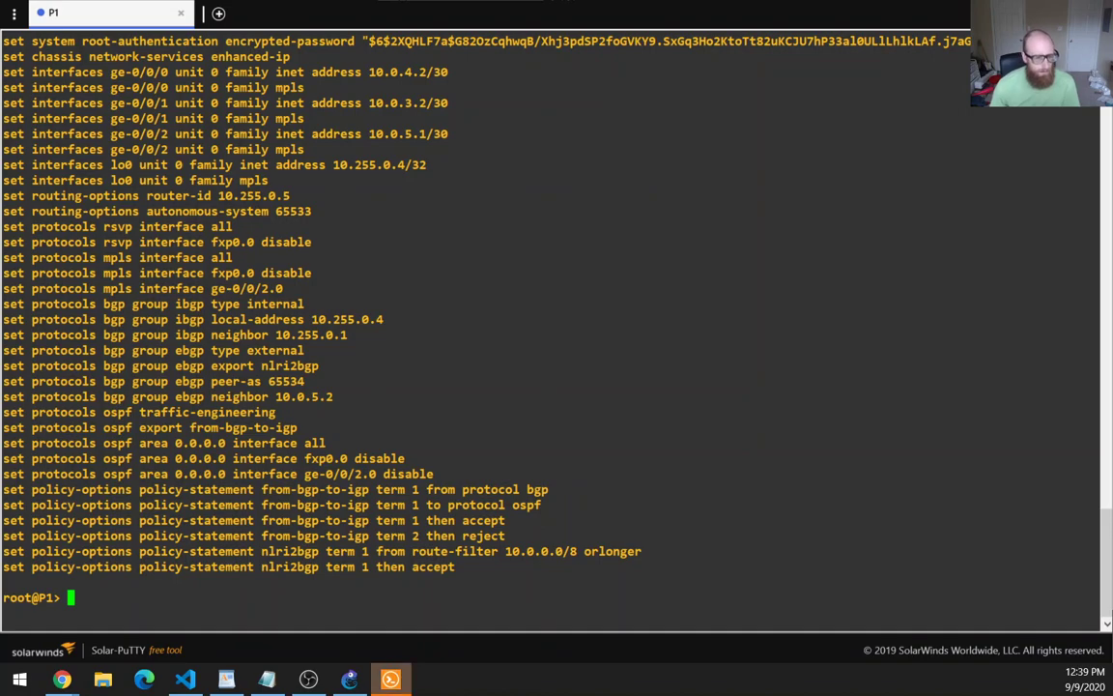
Step: Enter private configuration mode on P1 after correcting the mistyped 'cof' command
type("cof")
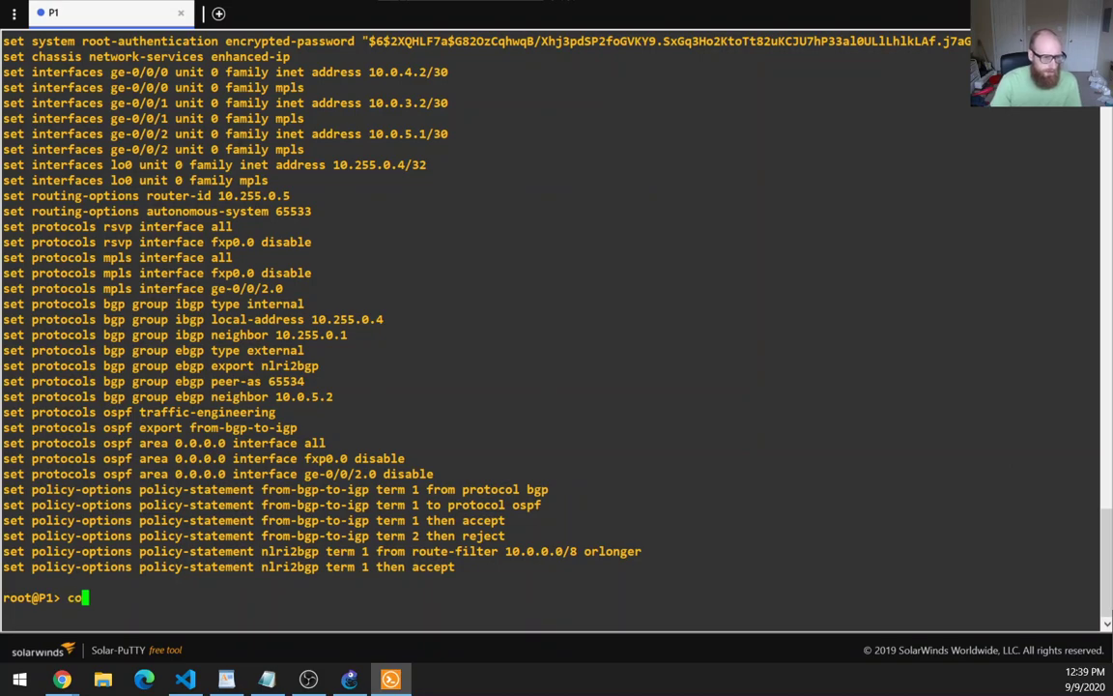
key("Return")
type("pr")
key("BackSpace")
key("BackSpace")
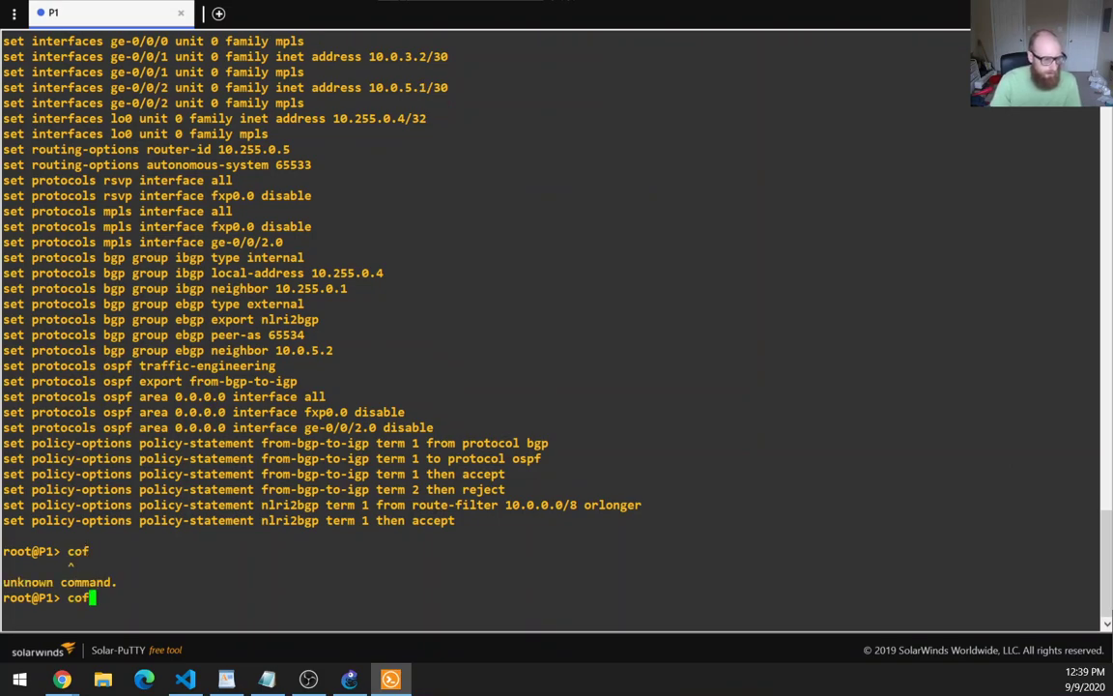
key("BackSpace")
type("nfigure private")
key("Return")
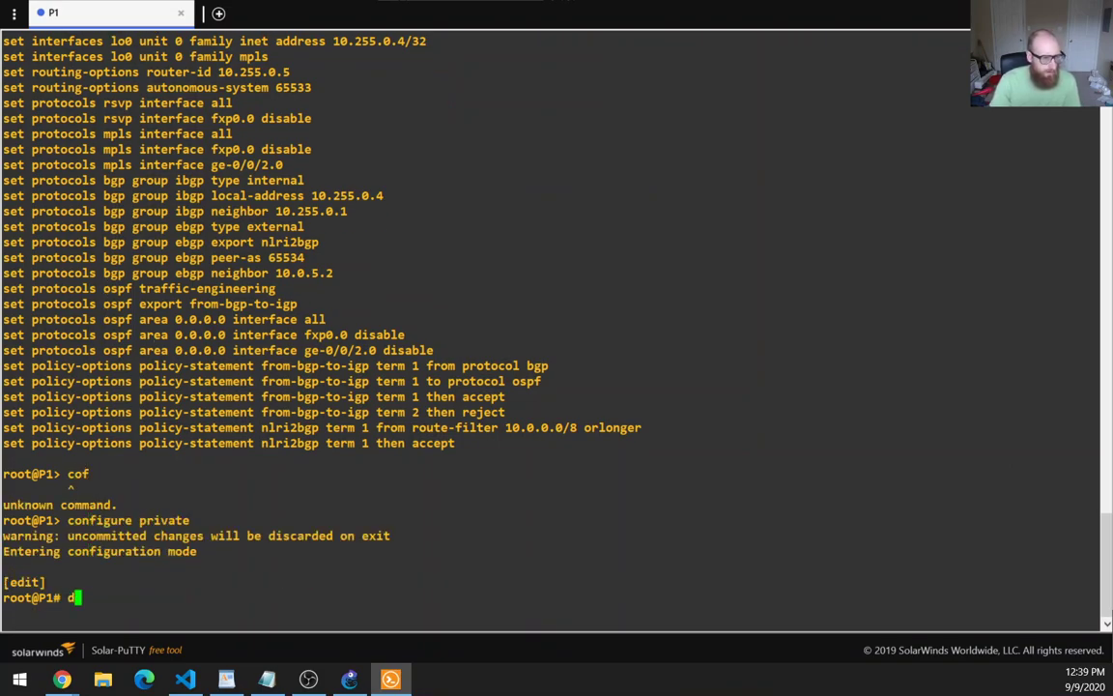
Step: Delete the OSPF export policy with 'delete protocols ospf export'
type("delete protocols ospf ex")
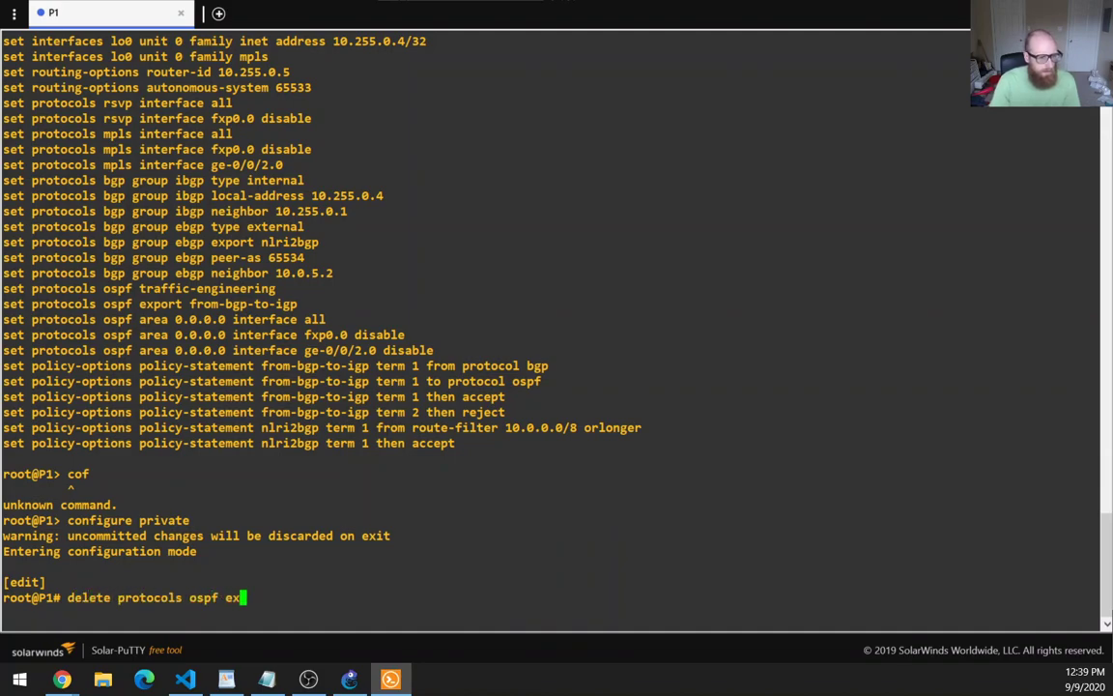
key("space")
type("pf exp")
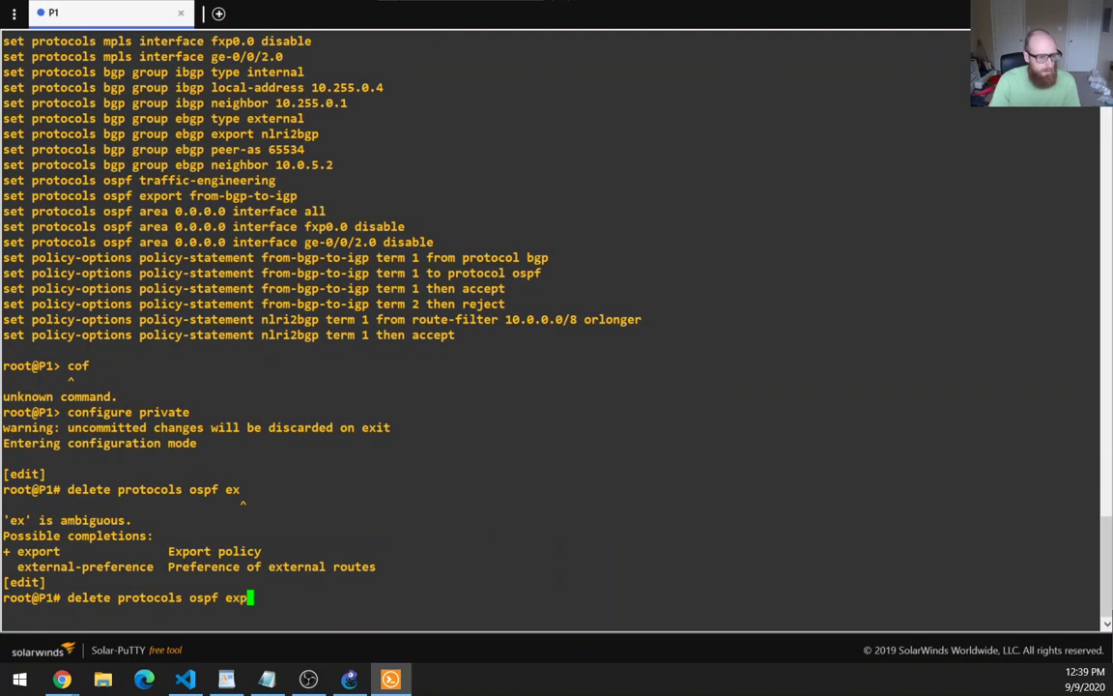
key("space")
key("Return")
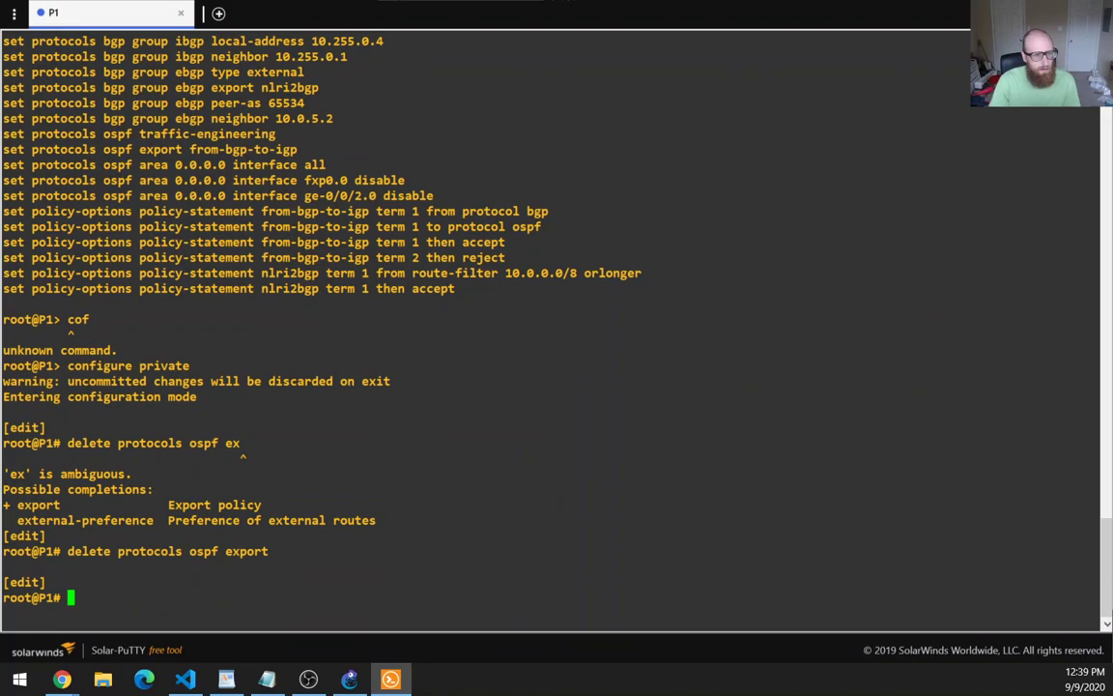
Step: Delete the from-bgp-to-igp policy statement and scroll back through P1's earlier configuration
type("delete policy-")
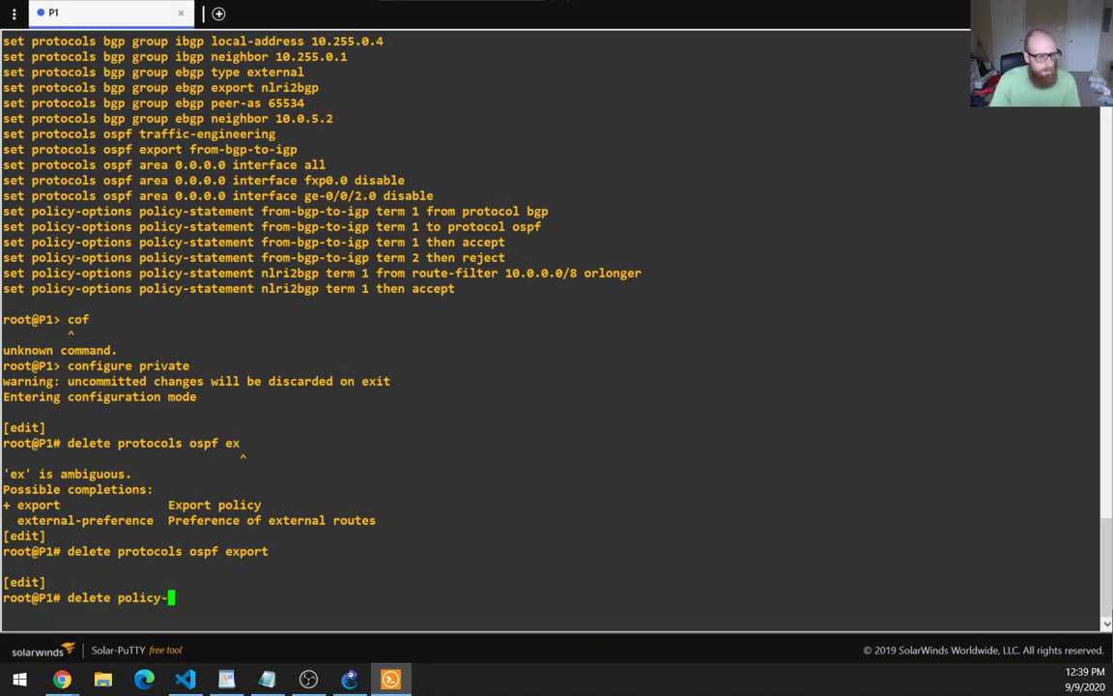
type("options pol")
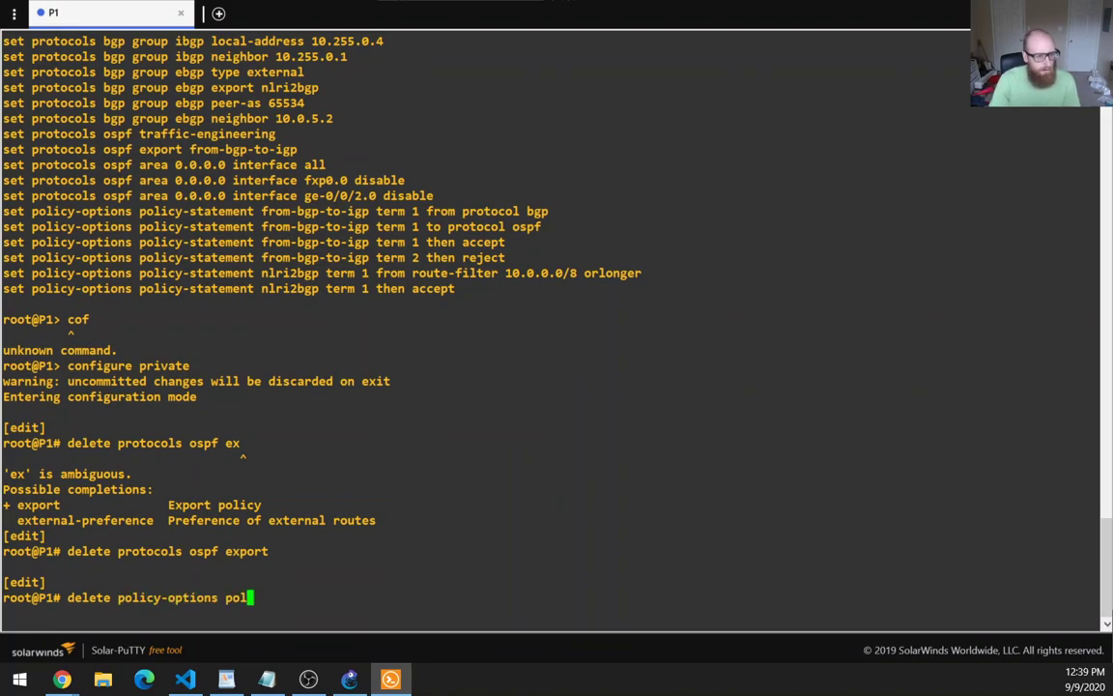
type("icy-statement from-bgp-to-igp")
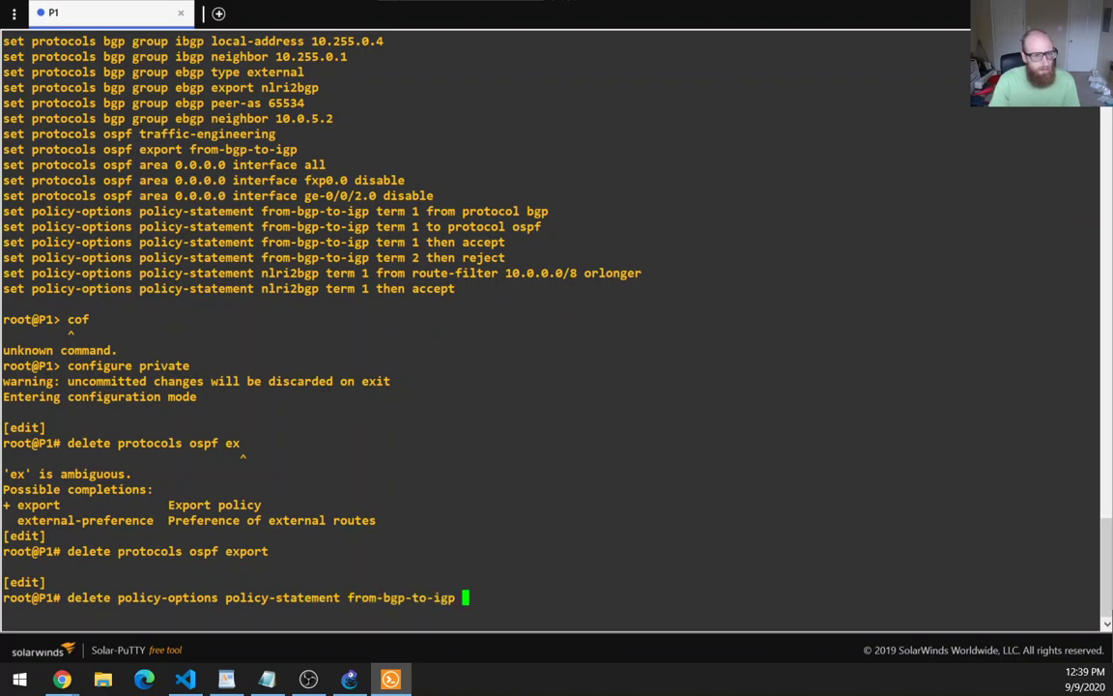
key("Return")
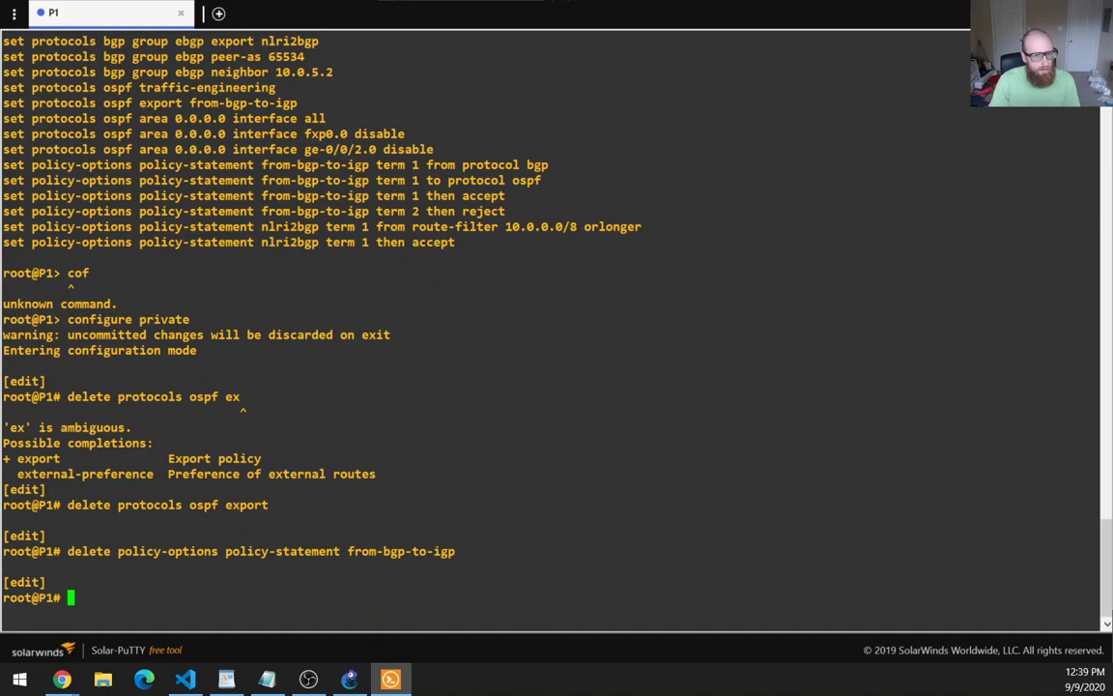
scroll(550, 329, "up", 6)
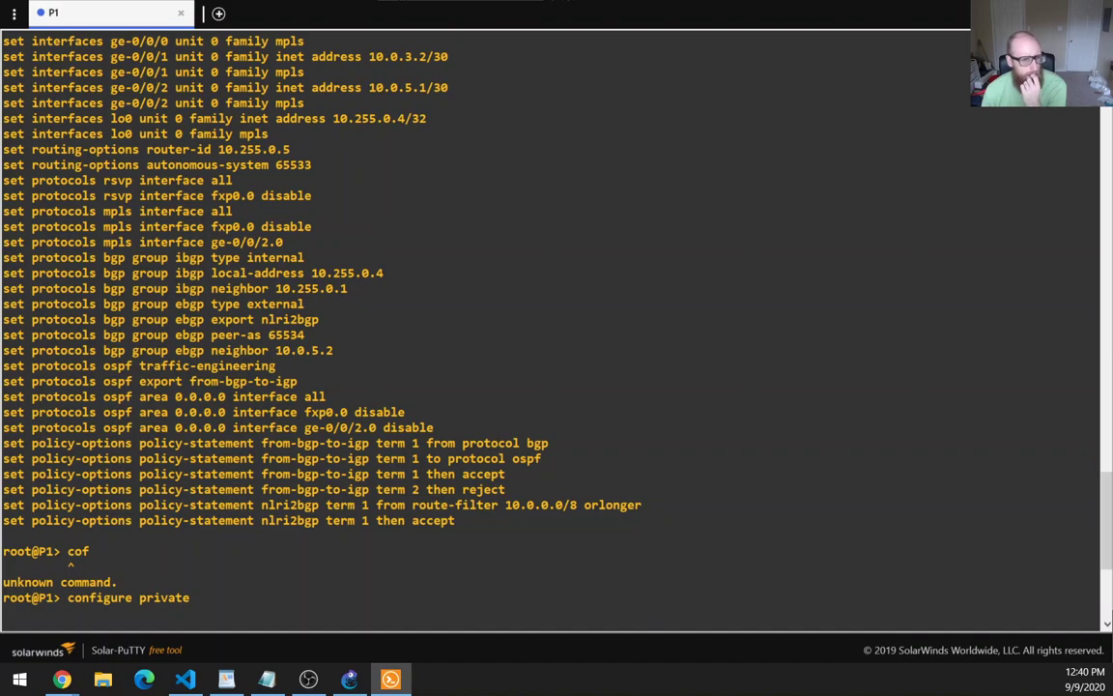
Step: Remove the nlri2bgp export from P1's ebgp BGP group
left_click_drag(321, 318, 53, 334)
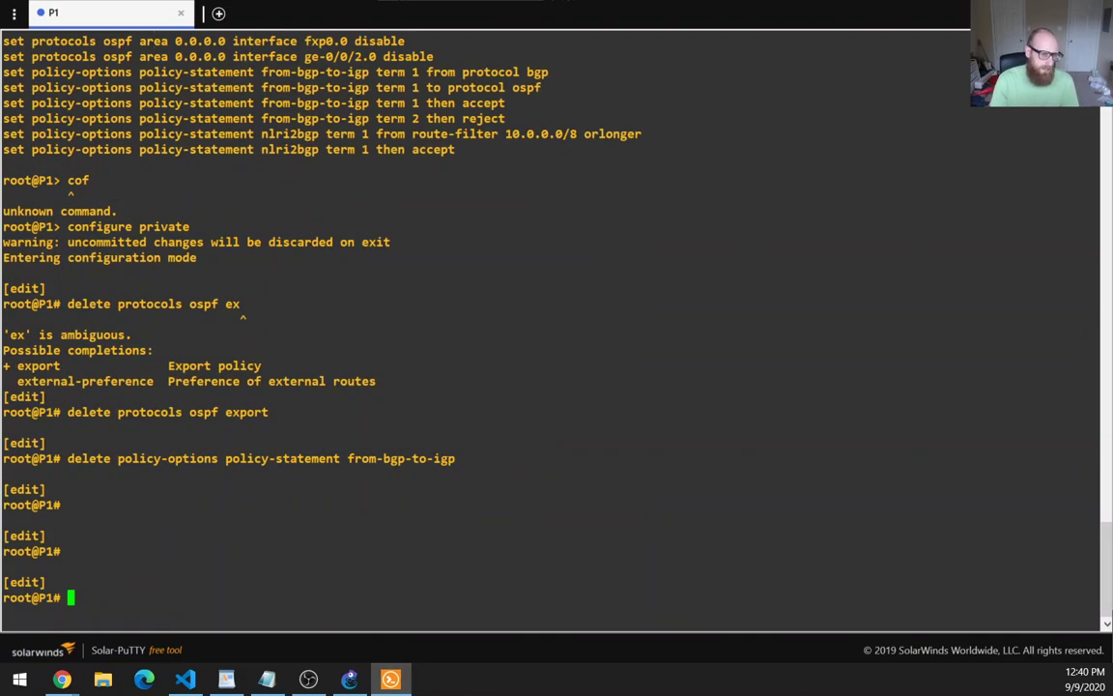
key("Return")
type("d")
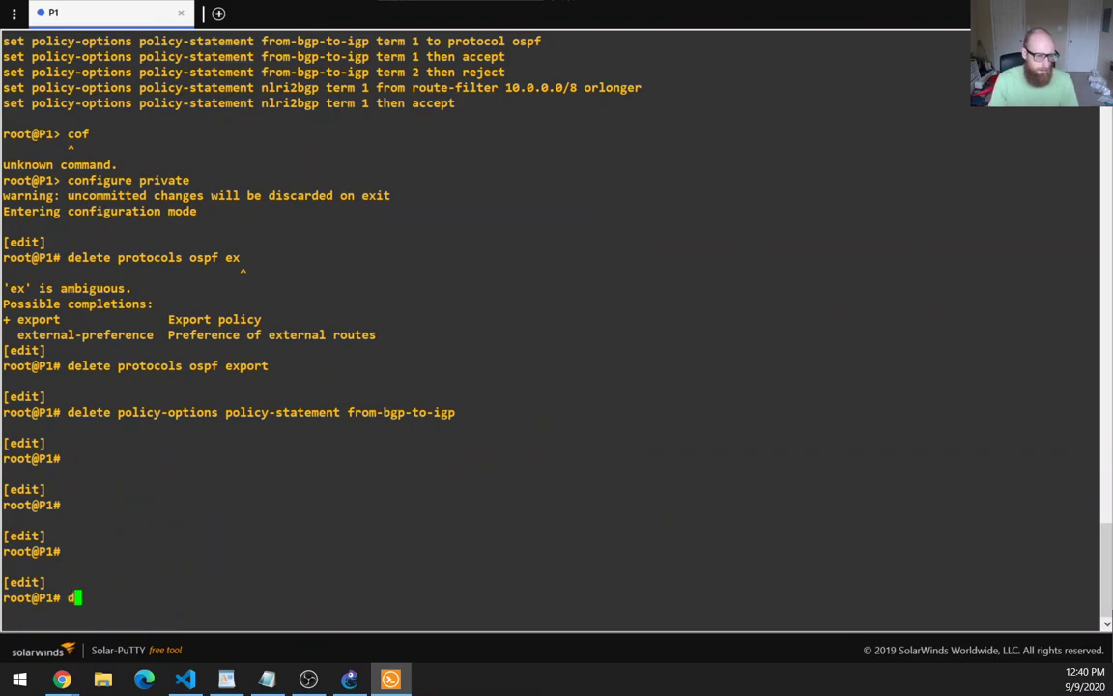
type("elete protocols bgp group ebgp export nlri2bgp")
key("Return")
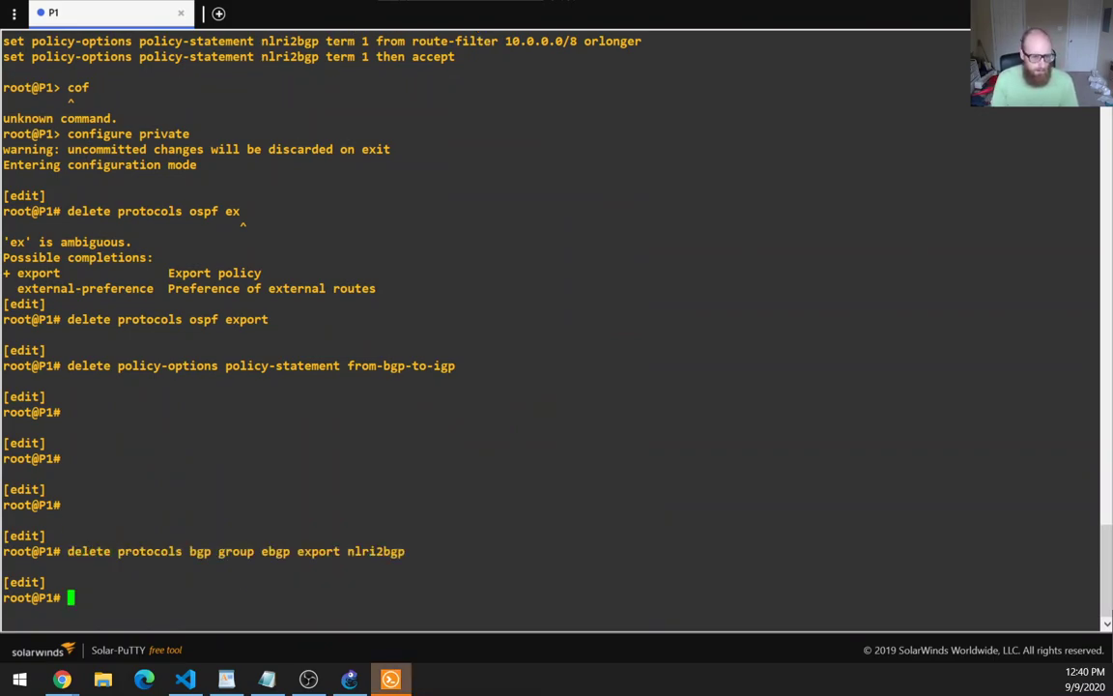
Step: Review the pending deletions with 'show | compare' and commit and-quit
key("Return")
key("Return")
key("Return")
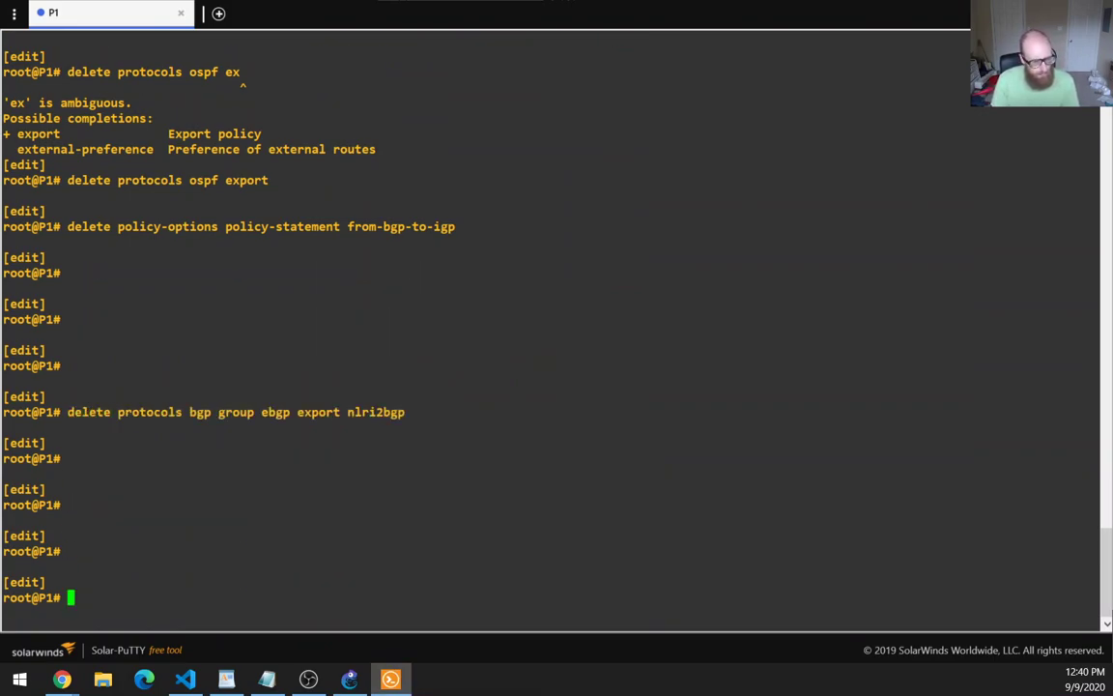
type("show | compare")
key("Return")
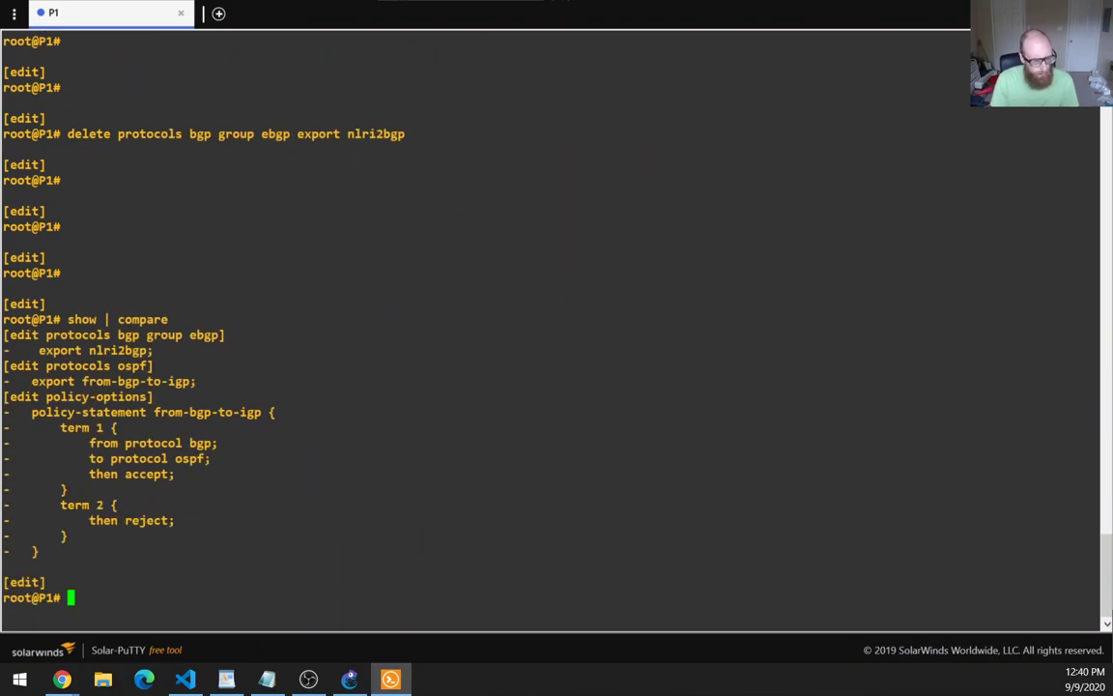
type("commit and-quit")
key("Return")
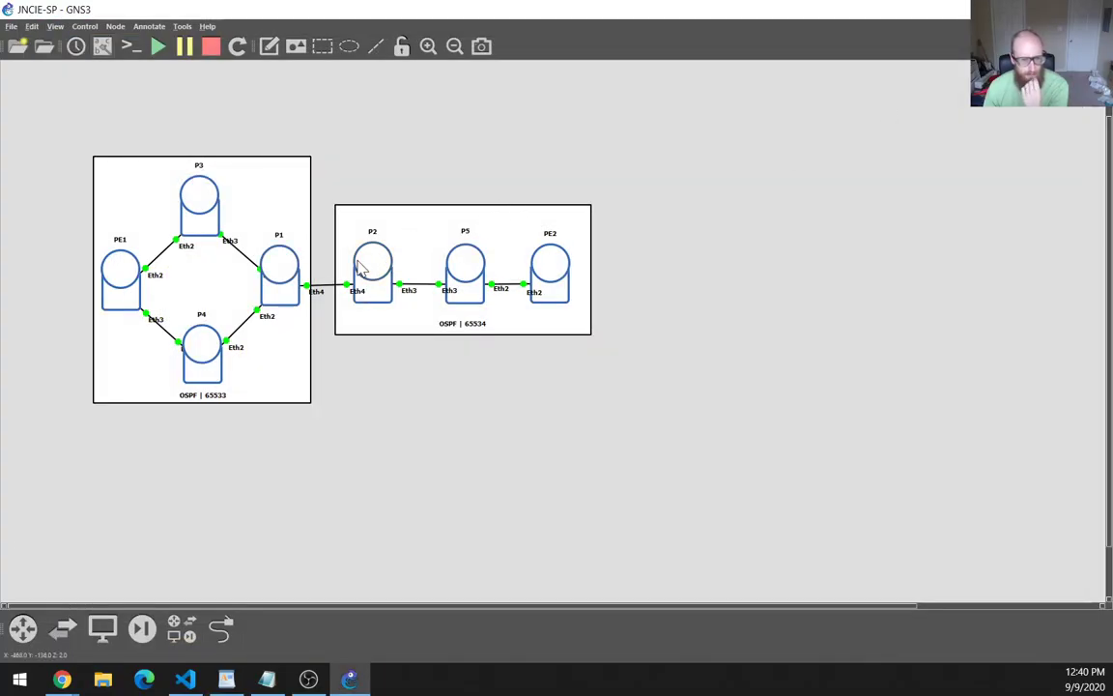
Step: Launch Solar-PuTTY consoles for P2 and P5 from the GNS3 topology and maximize the window
double_click(445, 242)
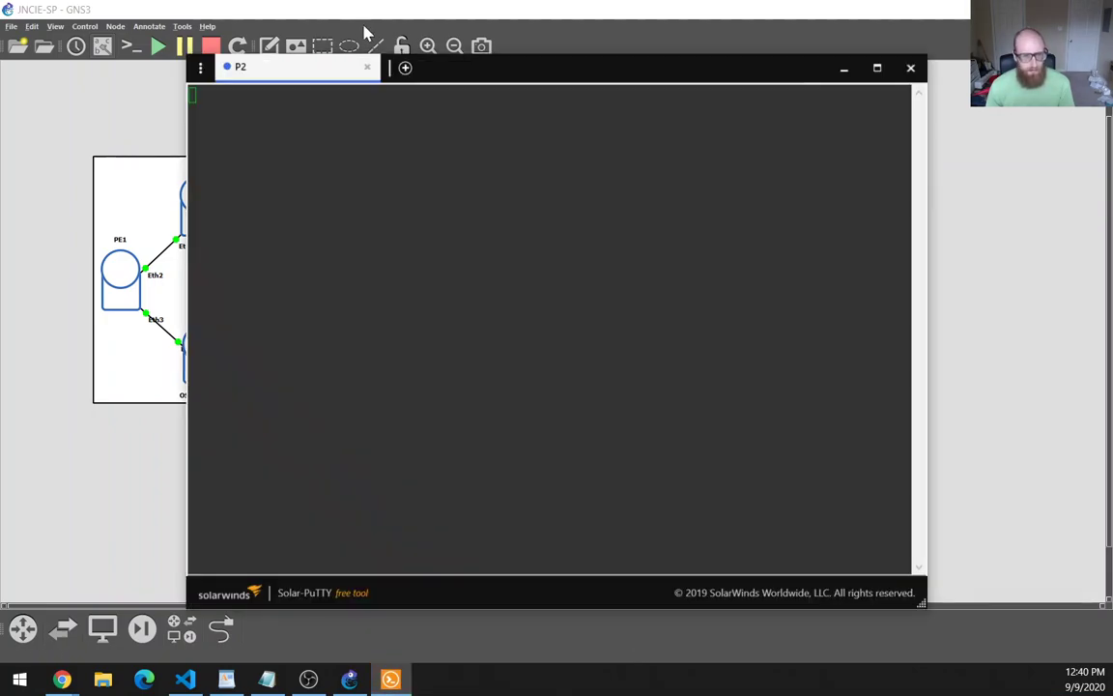
left_click_drag(489, 70, 480, 81)
left_click(60, 100)
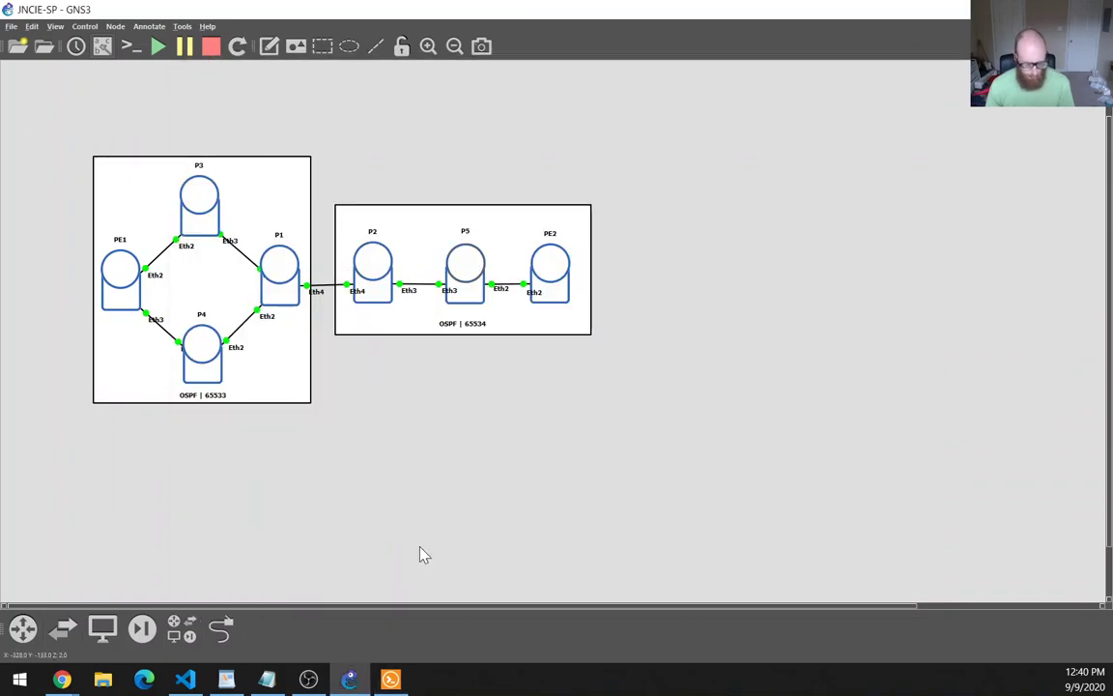
double_click(465, 266)
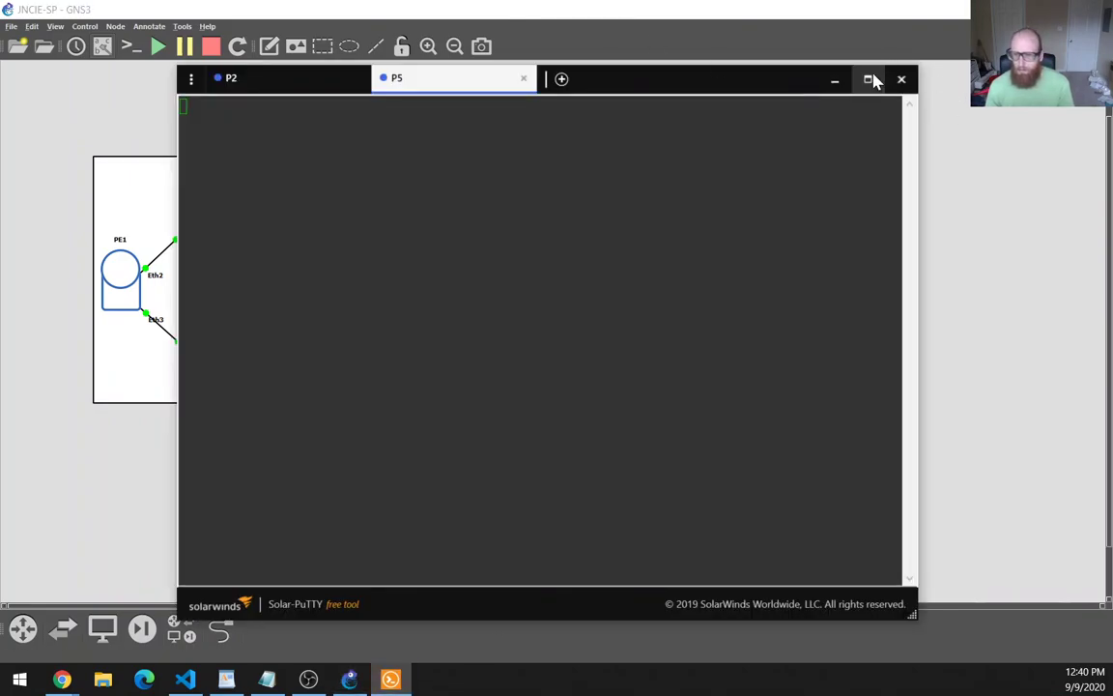
left_click(868, 78)
Step: On P5, run 'show route 10.255.0.7 | refresh 1', then switch to the P2 session
key("Return")
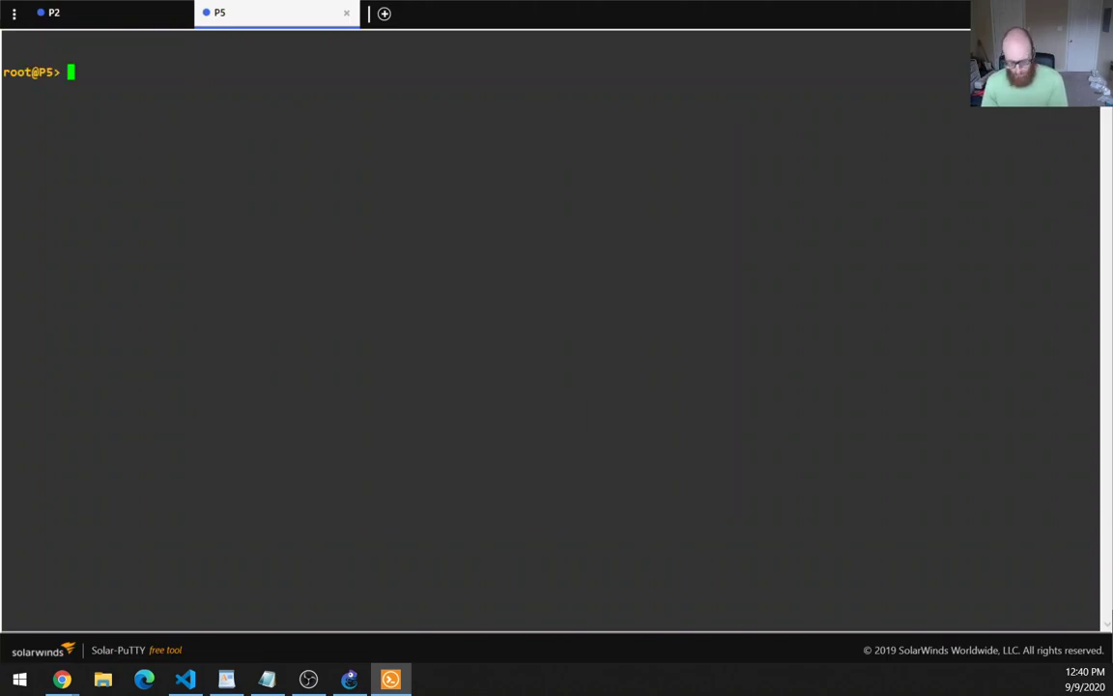
key("Up")
key("Up")
key("Up")
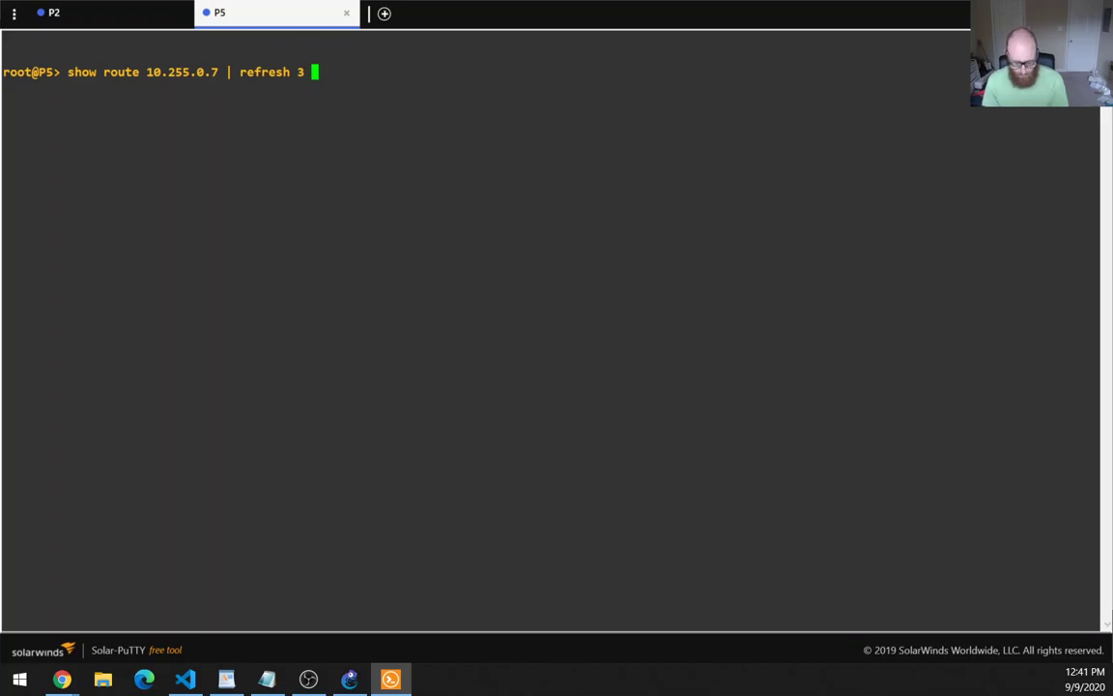
key("BackSpace")
key("BackSpace")
type("1")
key("Return")
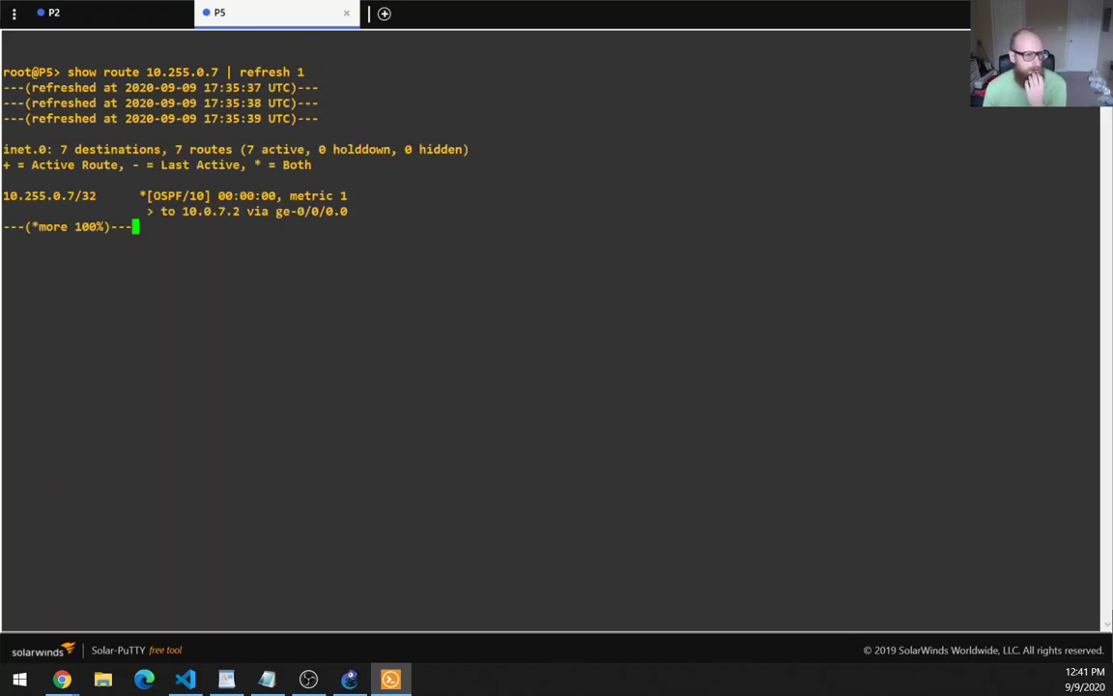
left_click(119, 21)
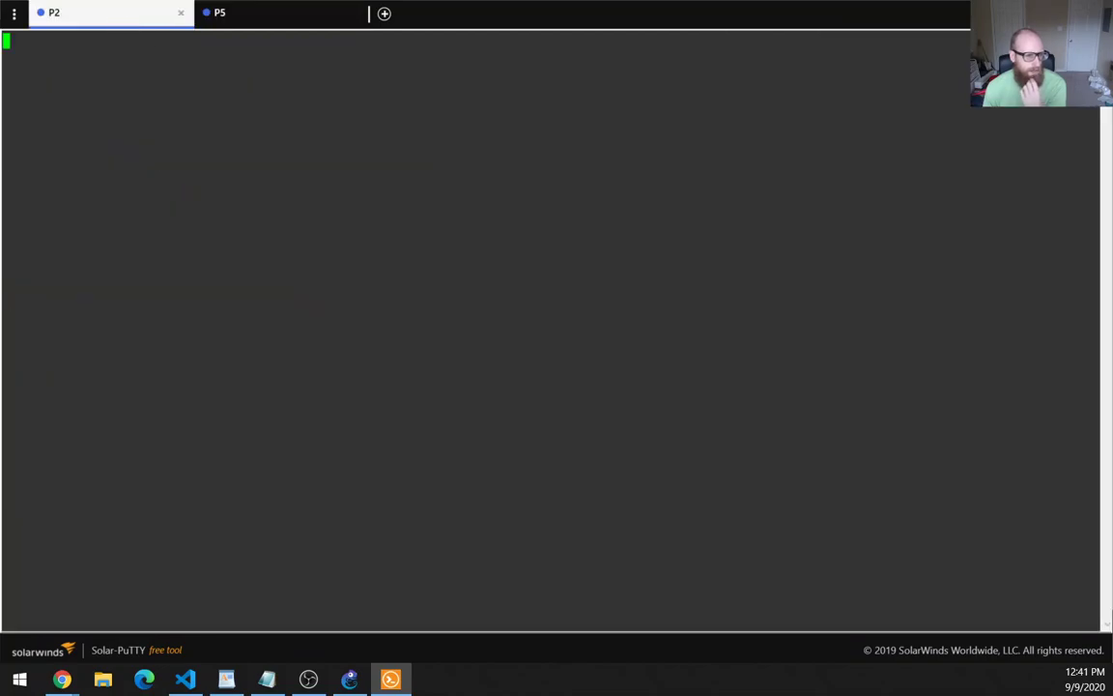
Step: List P2's configuration as set commands and enter private configuration mode
key("Return")
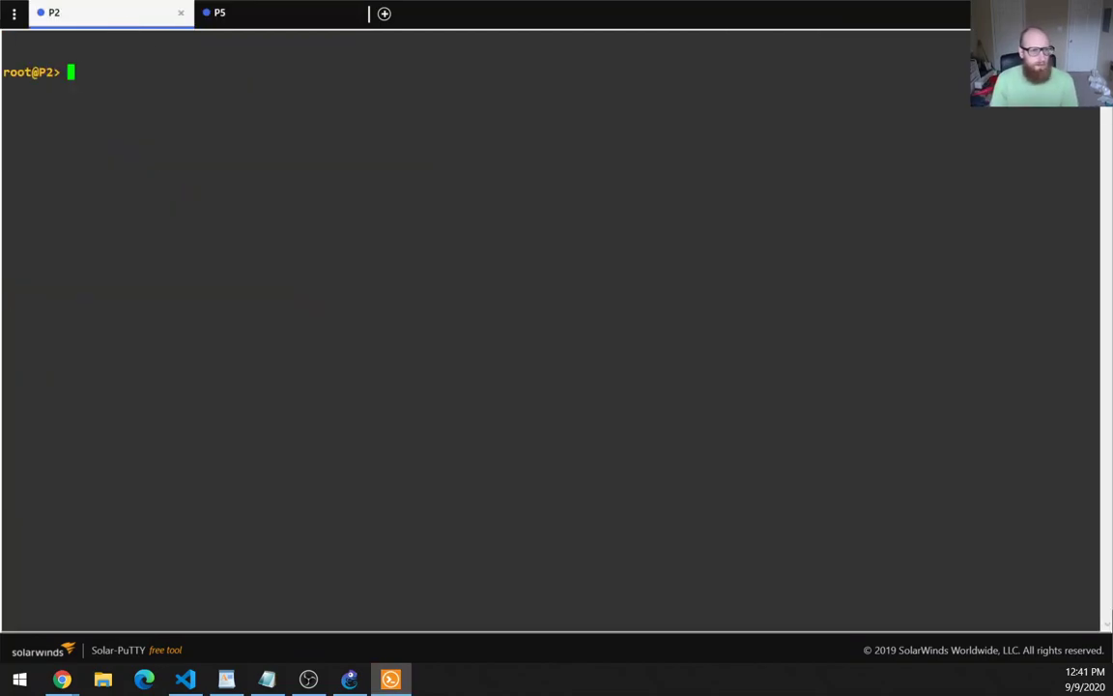
type("show configuration | display set")
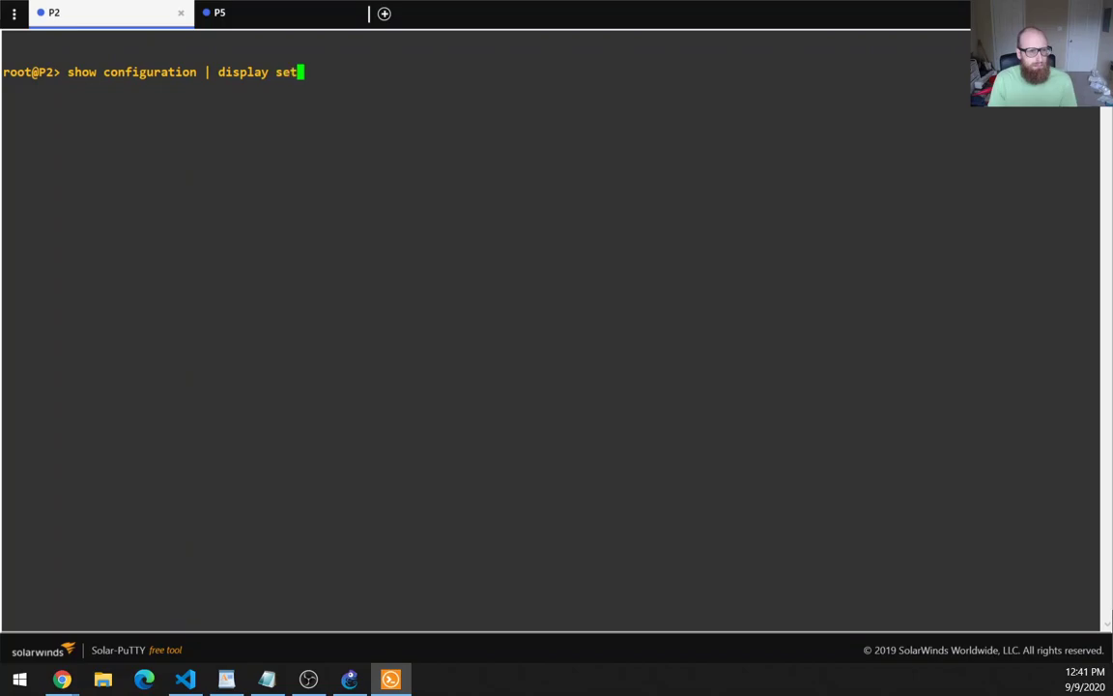
type(" | no-more")
key("Return")
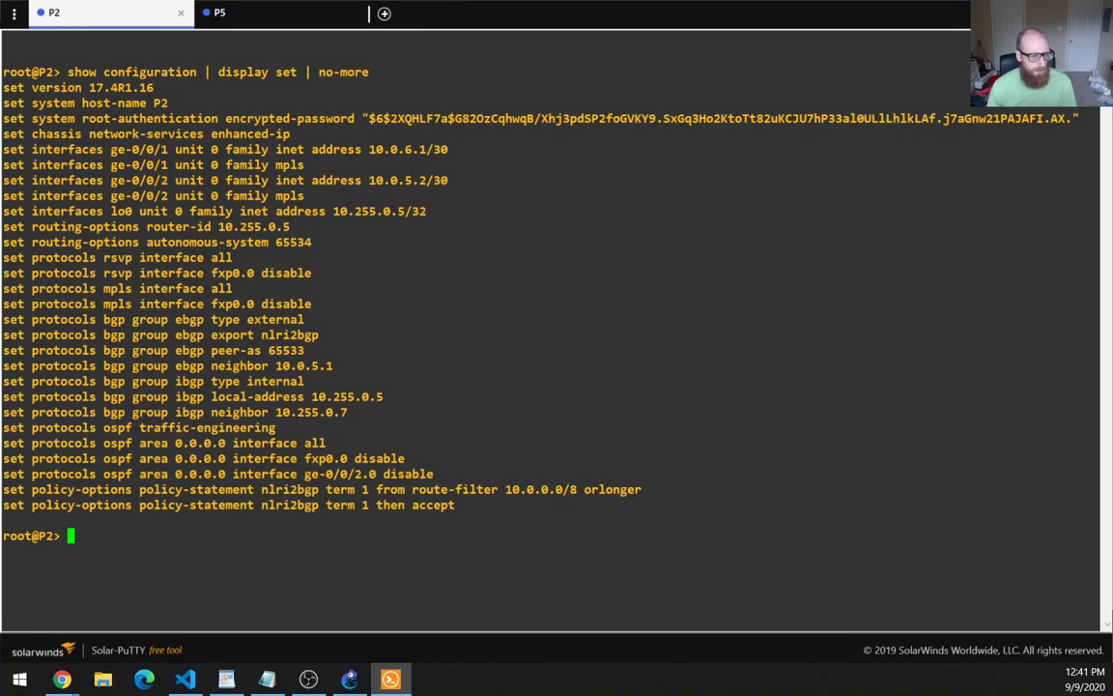
type("configure ")
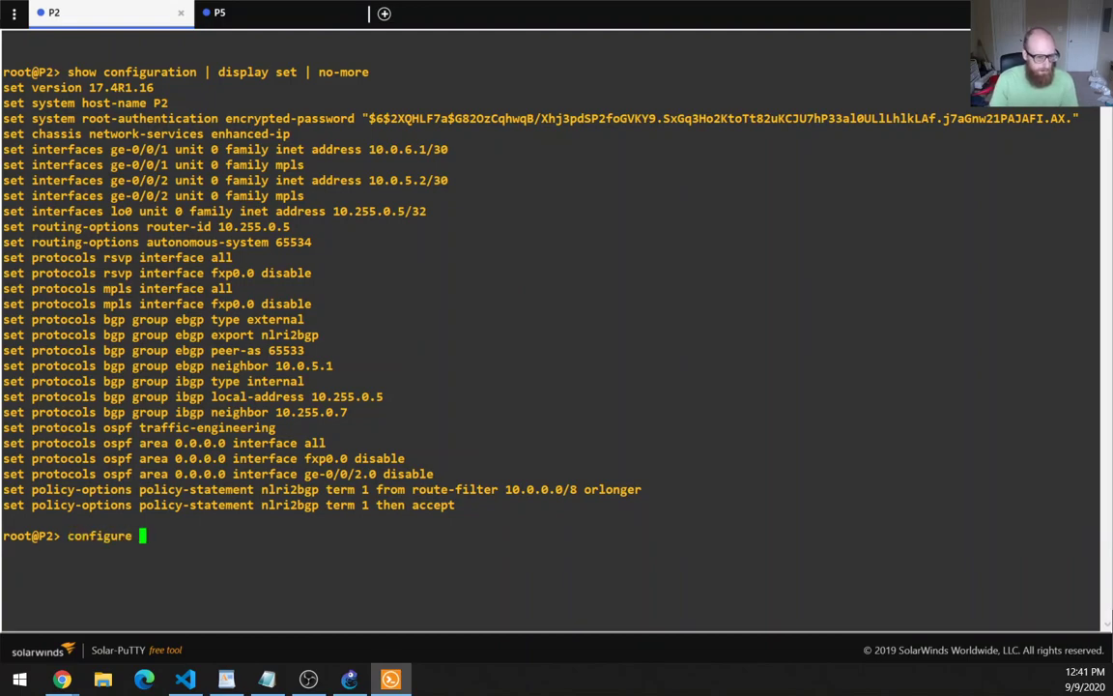
type("private")
key("Return")
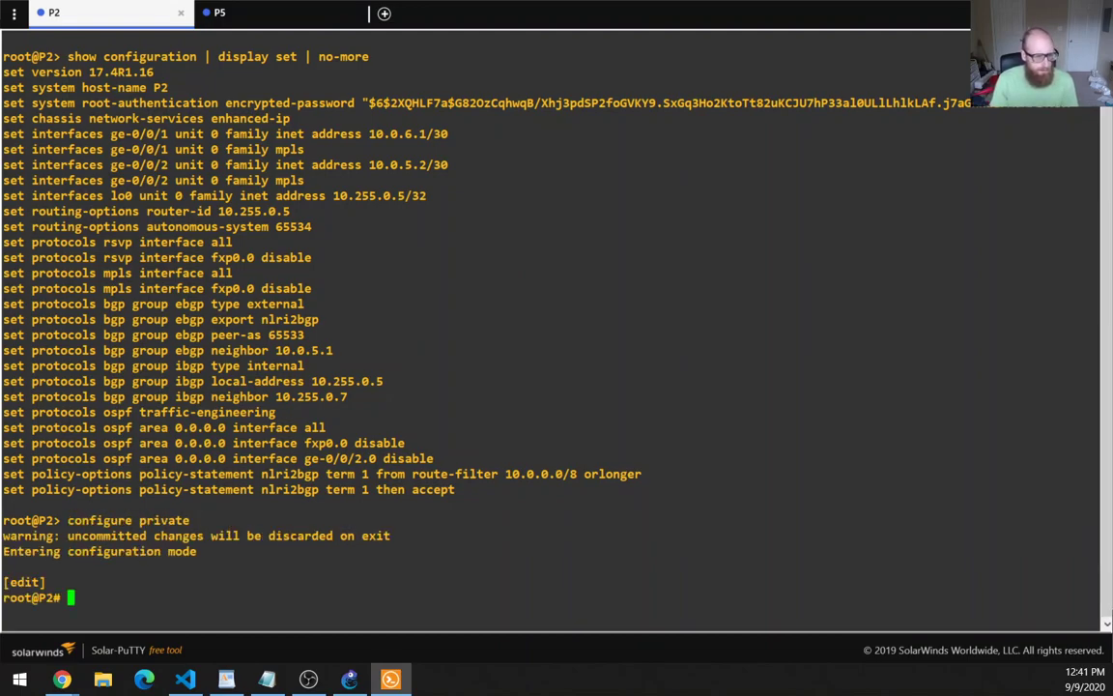
Step: Delete the ebgp group's export and the nlri2bgp policy statement on P2
type("delete interfaces")
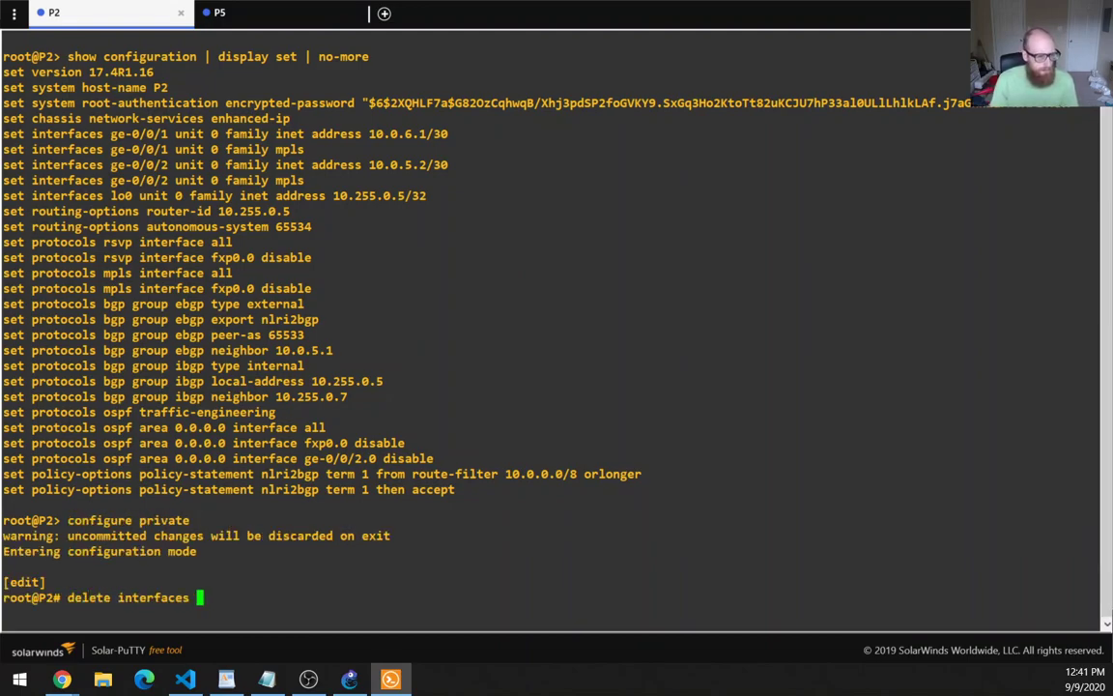
key("BackSpace")
key("BackSpace")
key("BackSpace")
key("BackSpace")
key("BackSpace")
key("BackSpace")
key("BackSpace")
key("BackSpace")
key("BackSpace")
key("BackSpace")
key("BackSpace")
type("p")
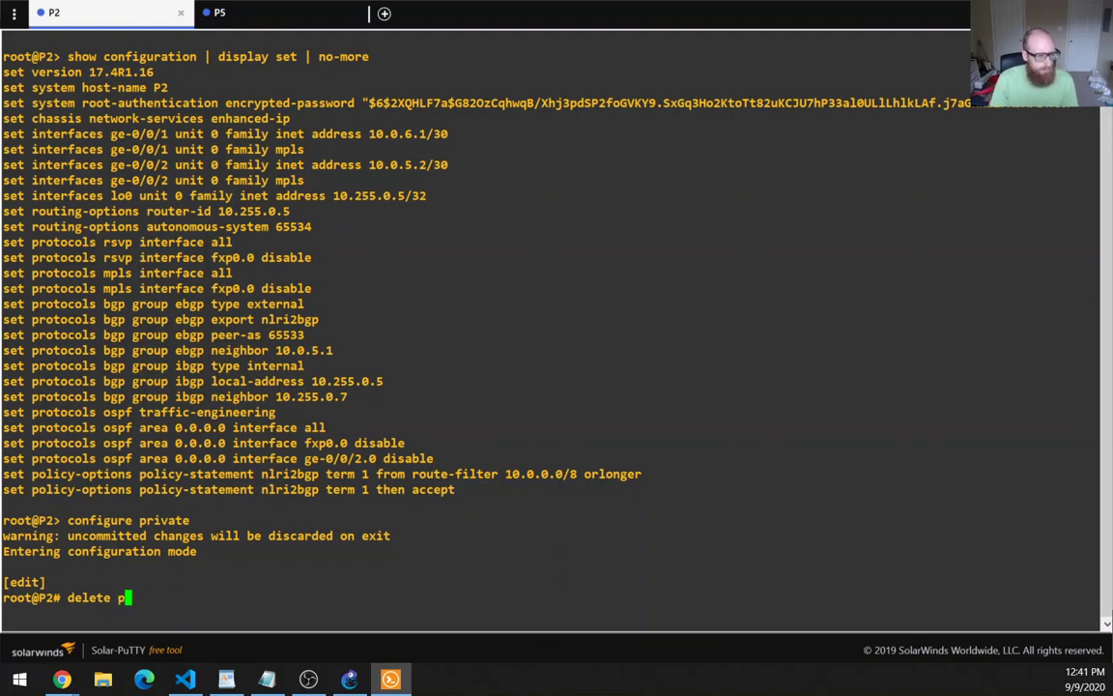
type("rotocols bgp group ")
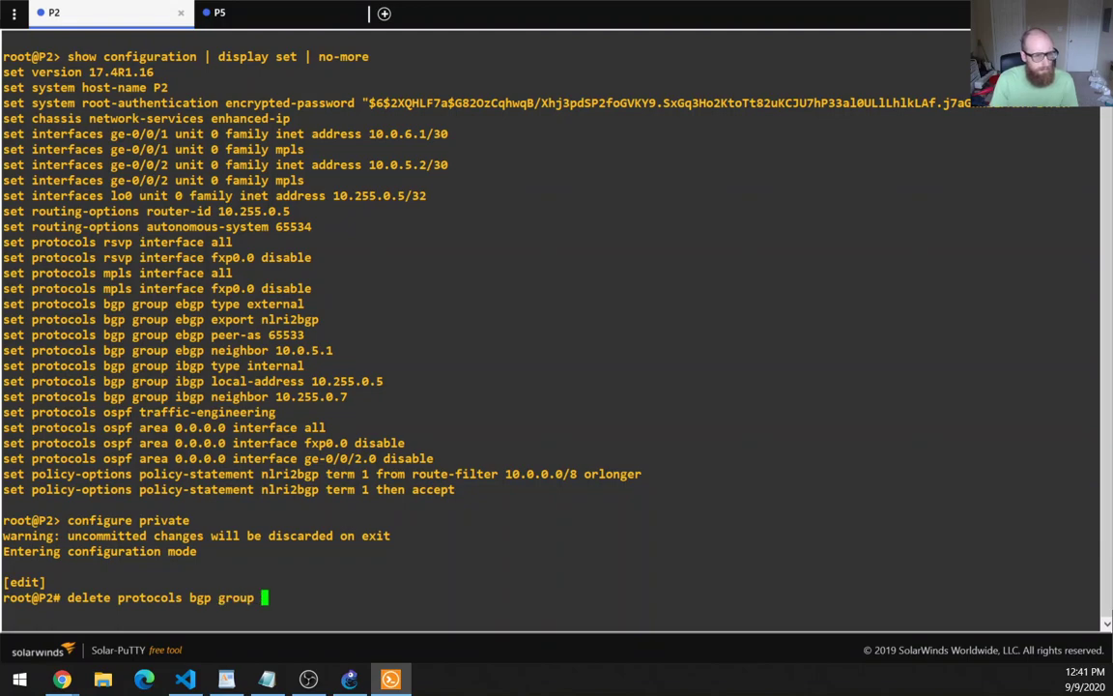
type("ebgp export")
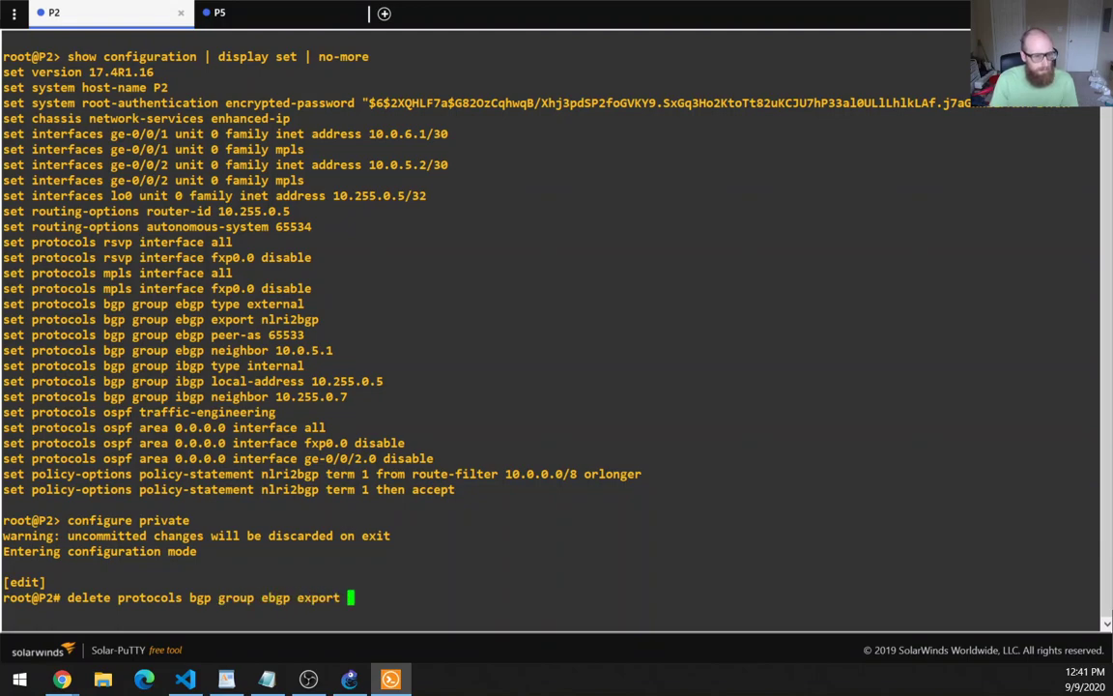
key("Return")
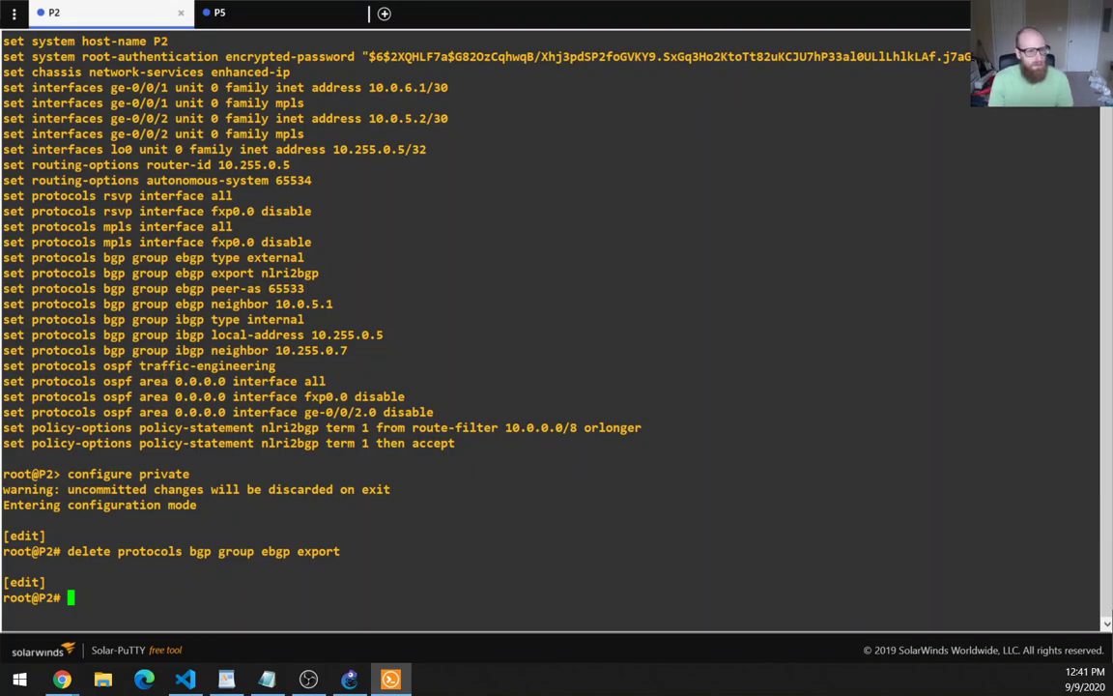
type("delete pol")
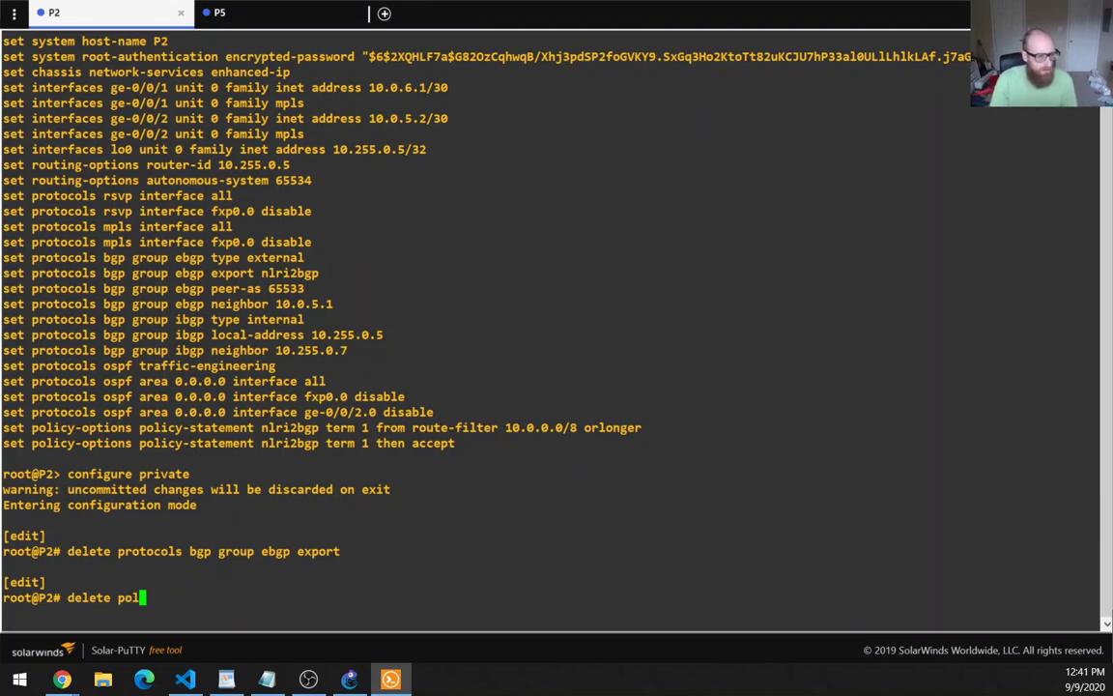
type("icy-options po")
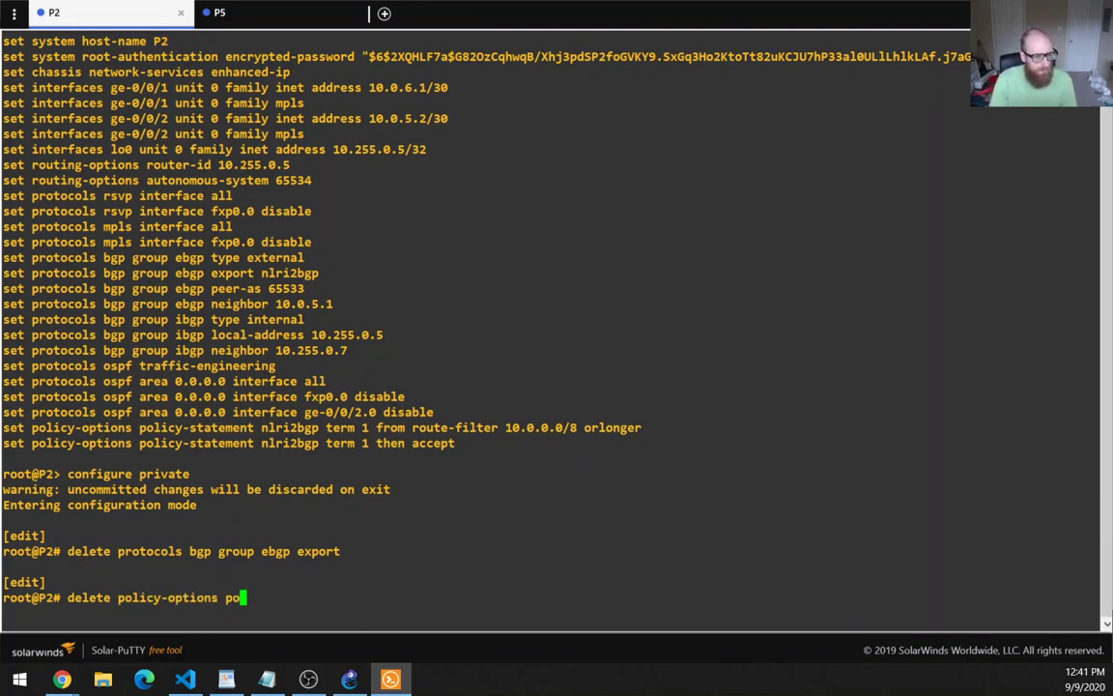
type("licy-statement nlri2bgp")
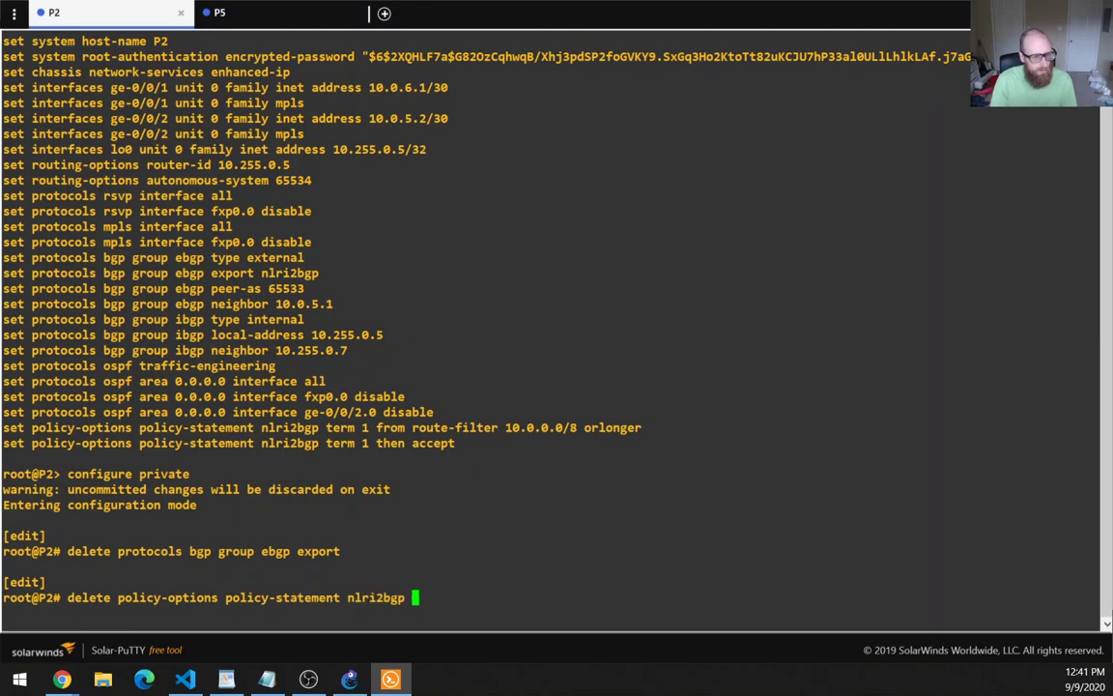
key("Return")
Step: Check both removals with 'show | compare' and scroll up through the output
type("show ")
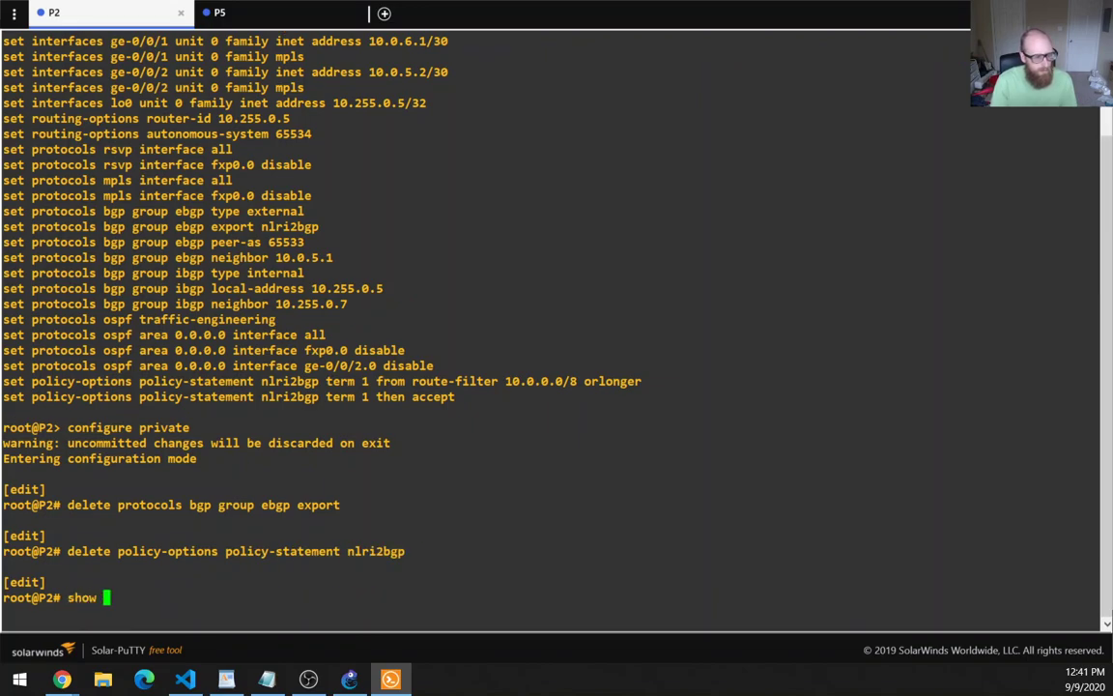
type("|")
key("BackSpace")
key("BackSpace")
key("BackSpace")
key("BackSpace")
key("BackSpace")
key("BackSpace")
key("BackSpace")
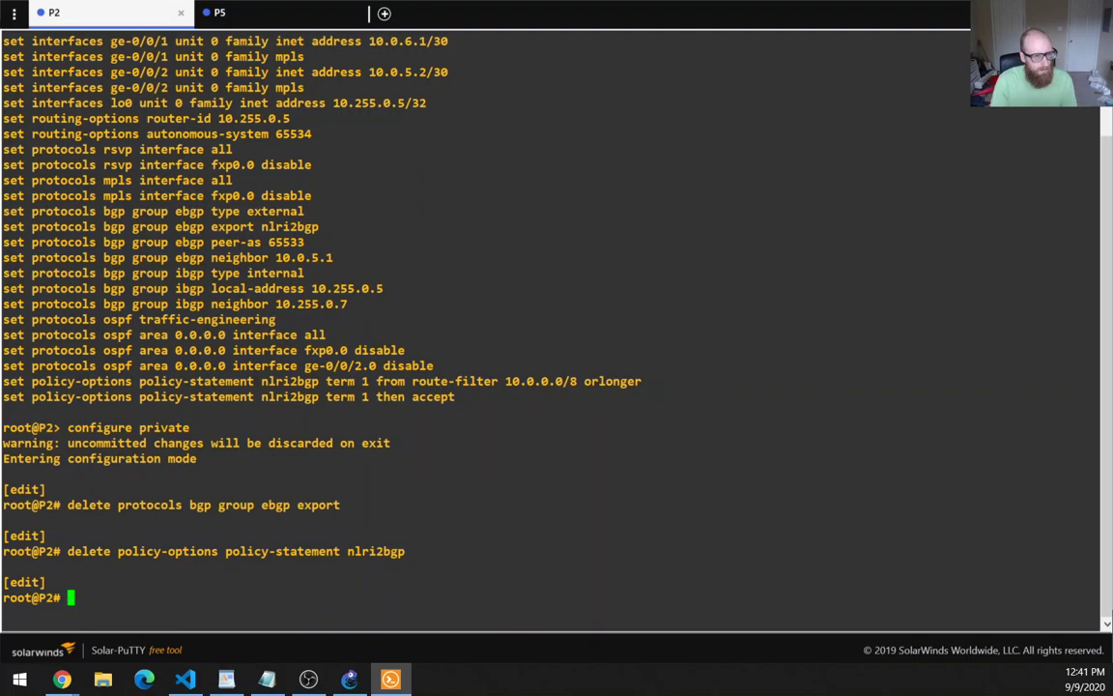
type("show | compare")
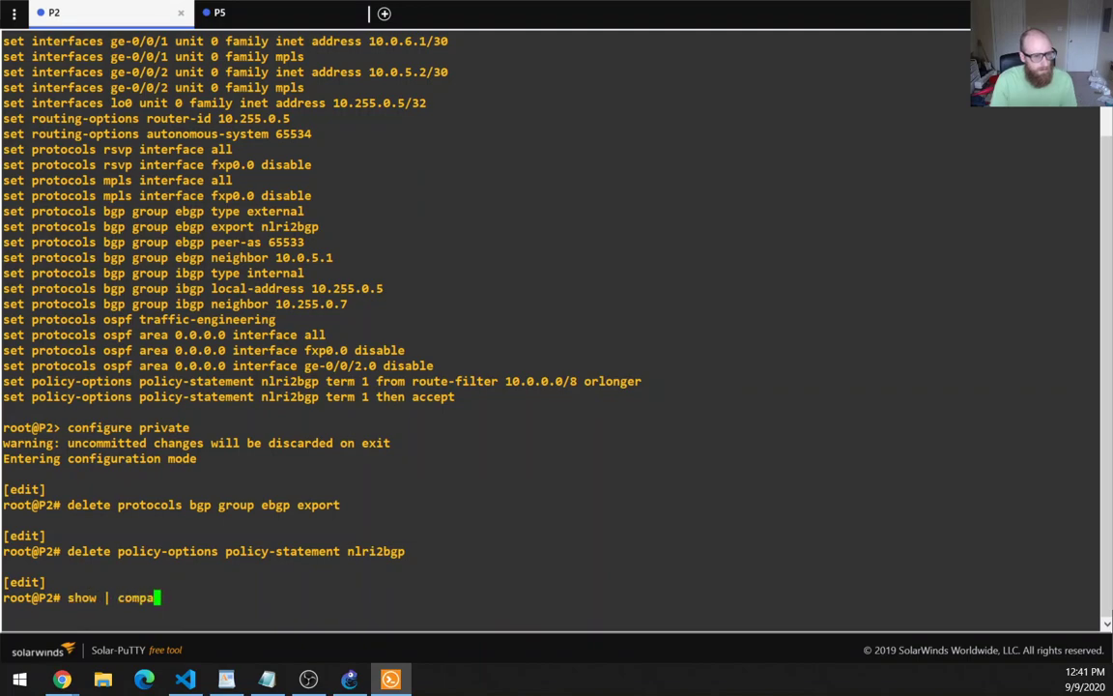
key("Return")
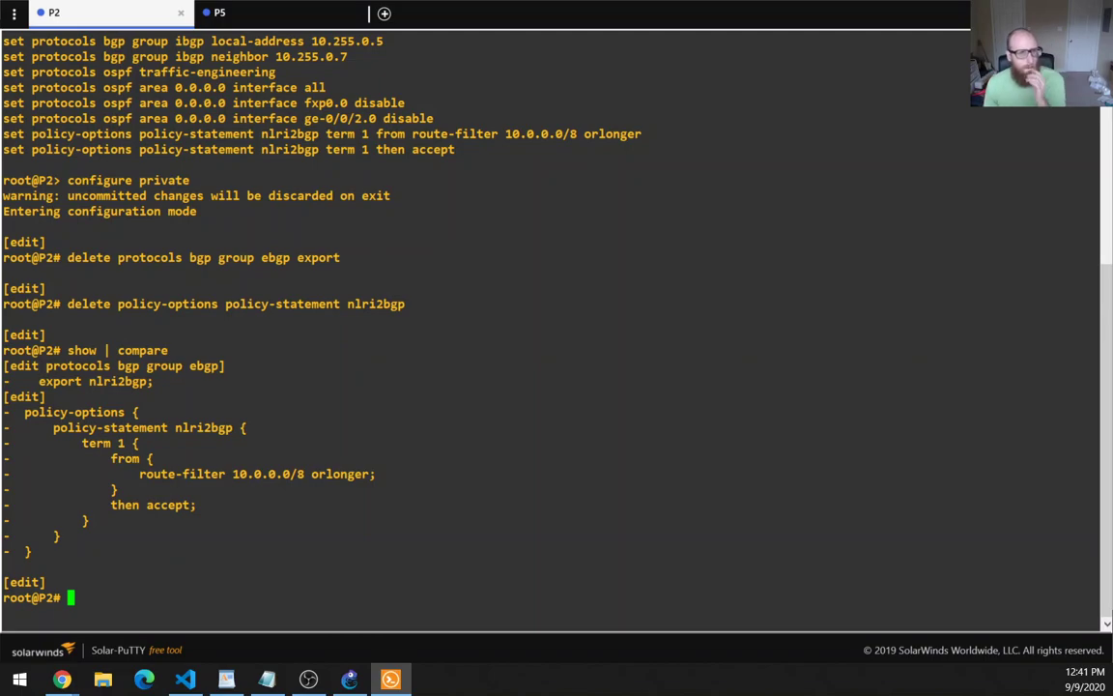
scroll(550, 329, "up", 6)
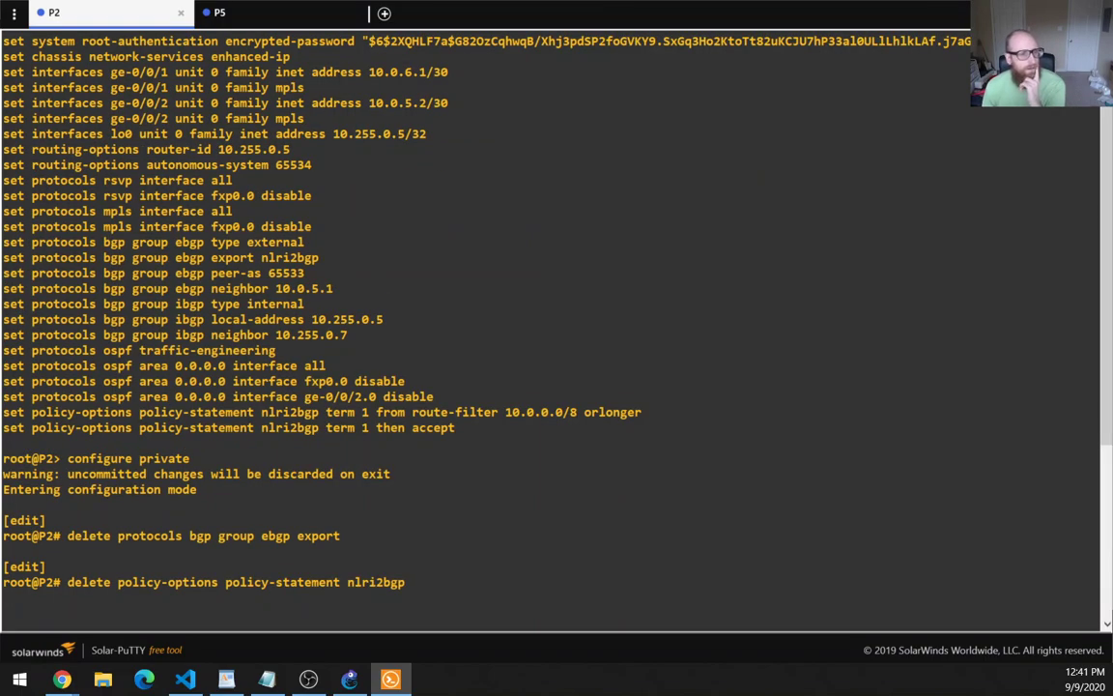
scroll(550, 329, "up", 2)
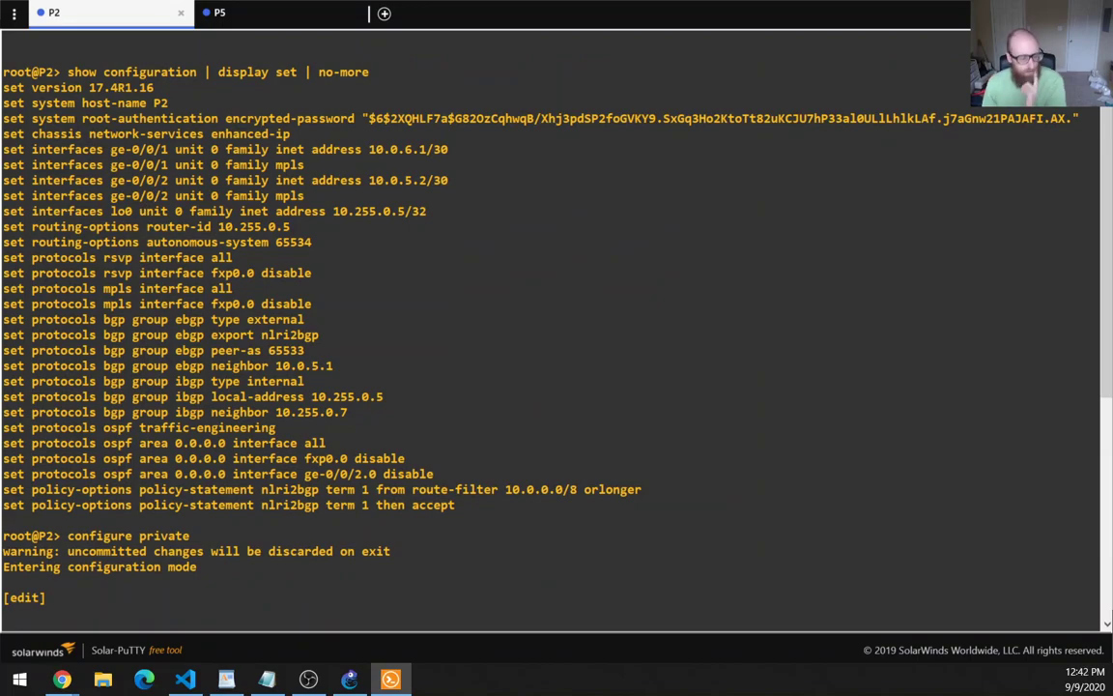
Step: List P2's candidate configuration in set format, then commit it with commit and-quit
type("show | display set | no-more")
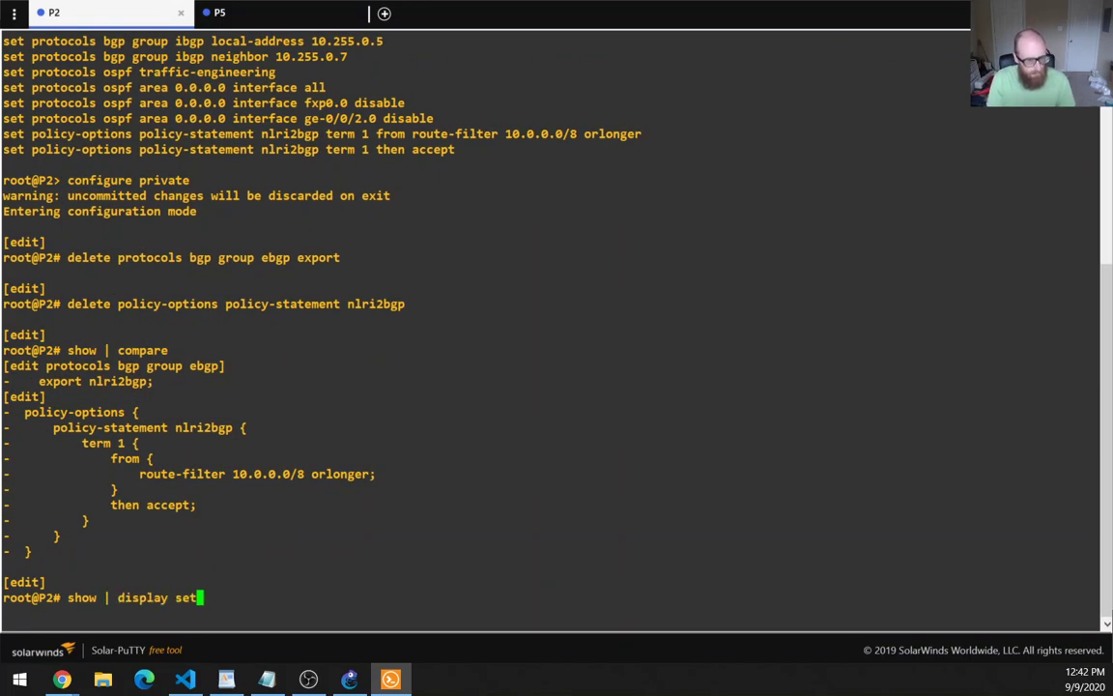
key("Return")
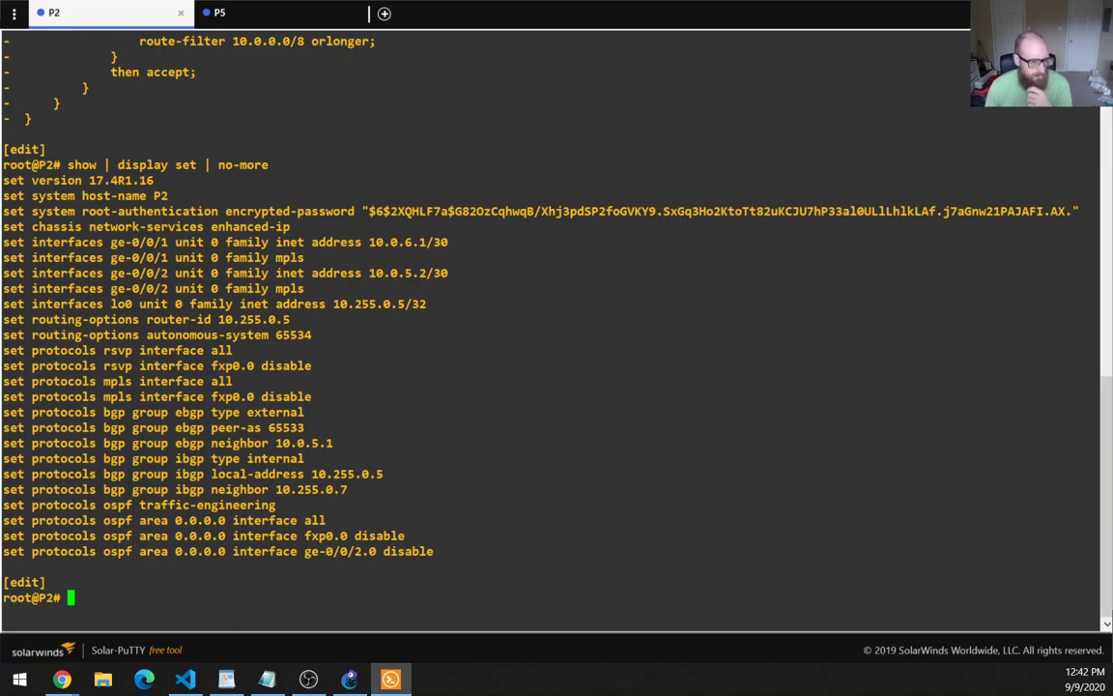
type("commit and-quit")
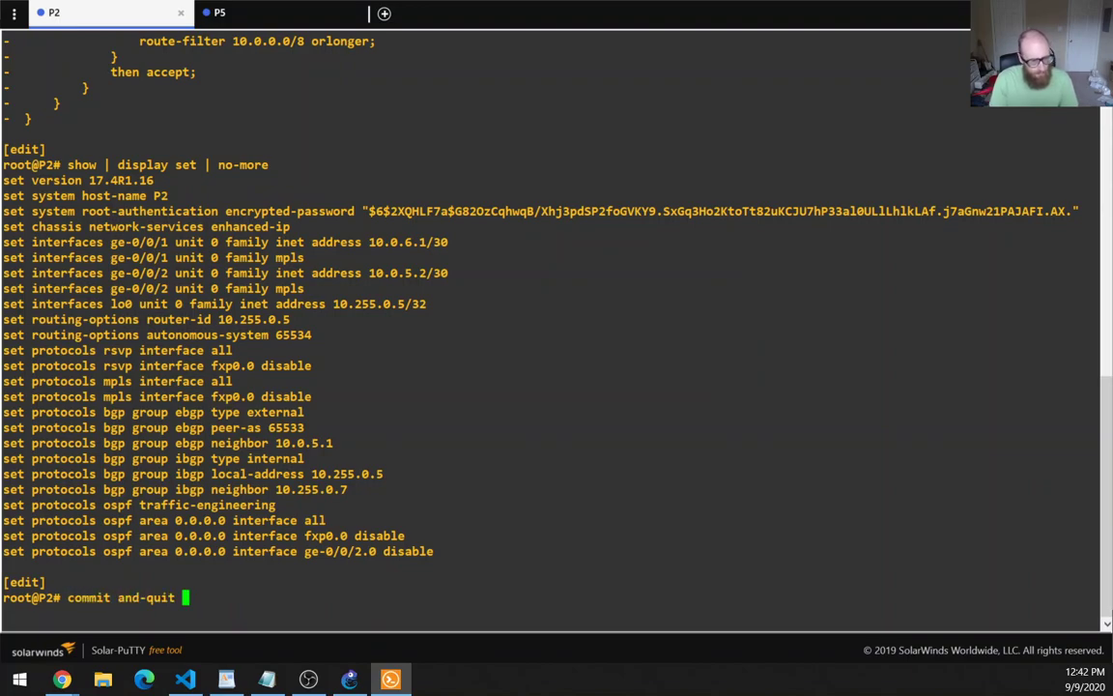
key("Return")
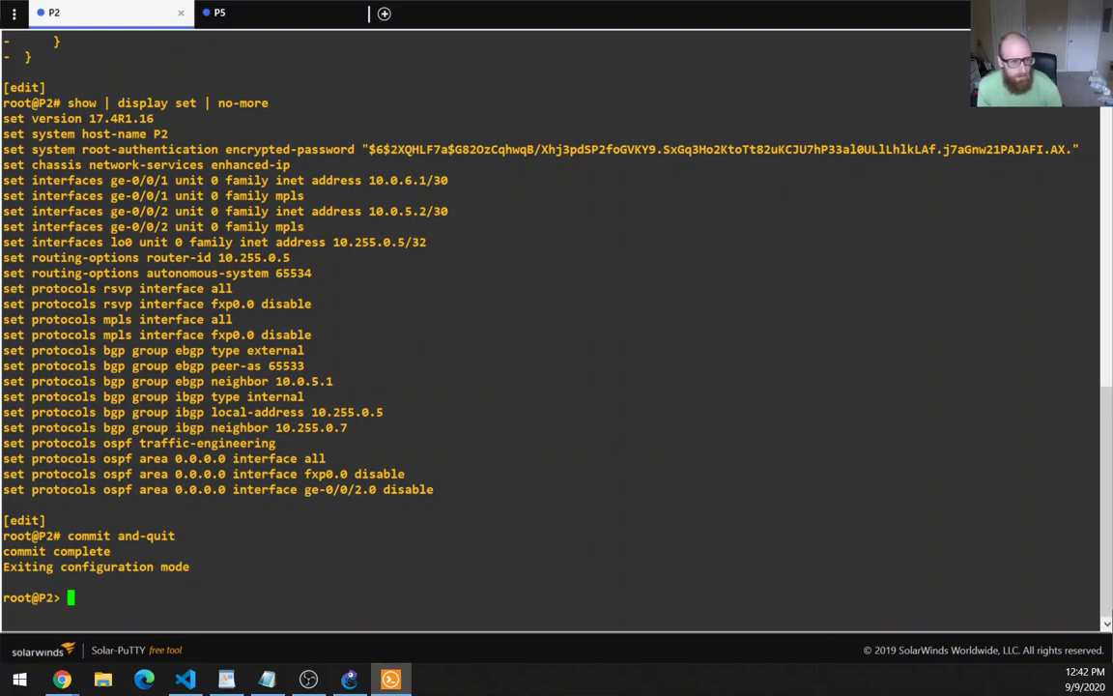
Step: On P5, quit the pager and rerun monitor start ospf_tshoot | match 10.255.0.7, then return to P2
left_click(305, 24)
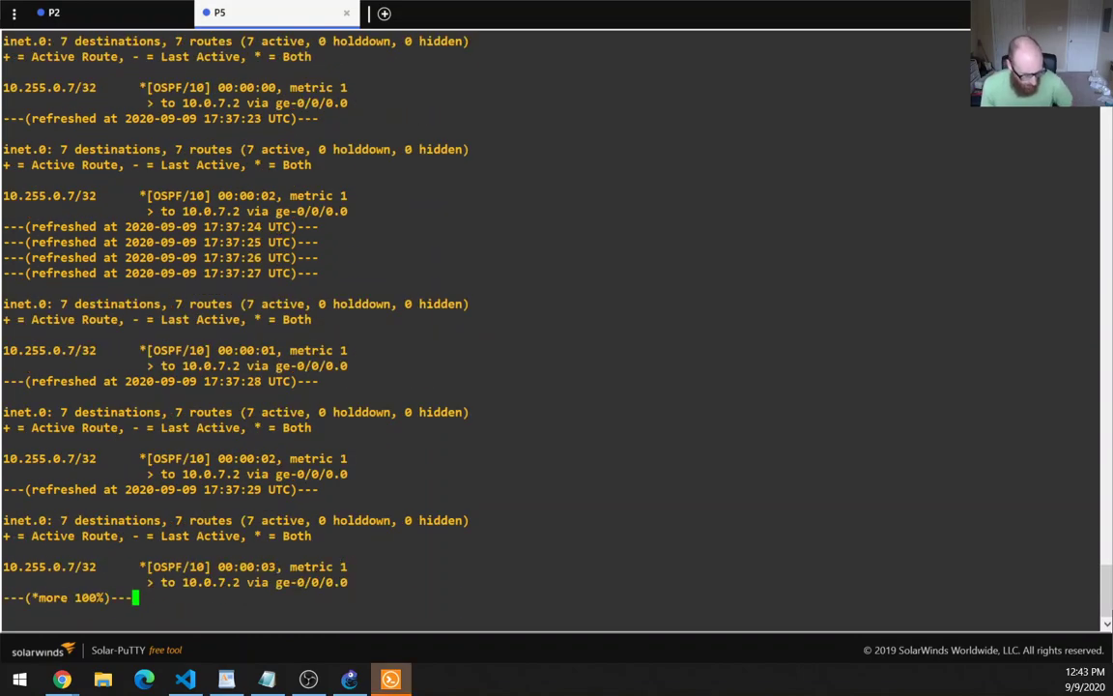
key("q")
key("ctrl+u")
type("monitor stop")
key("Up")
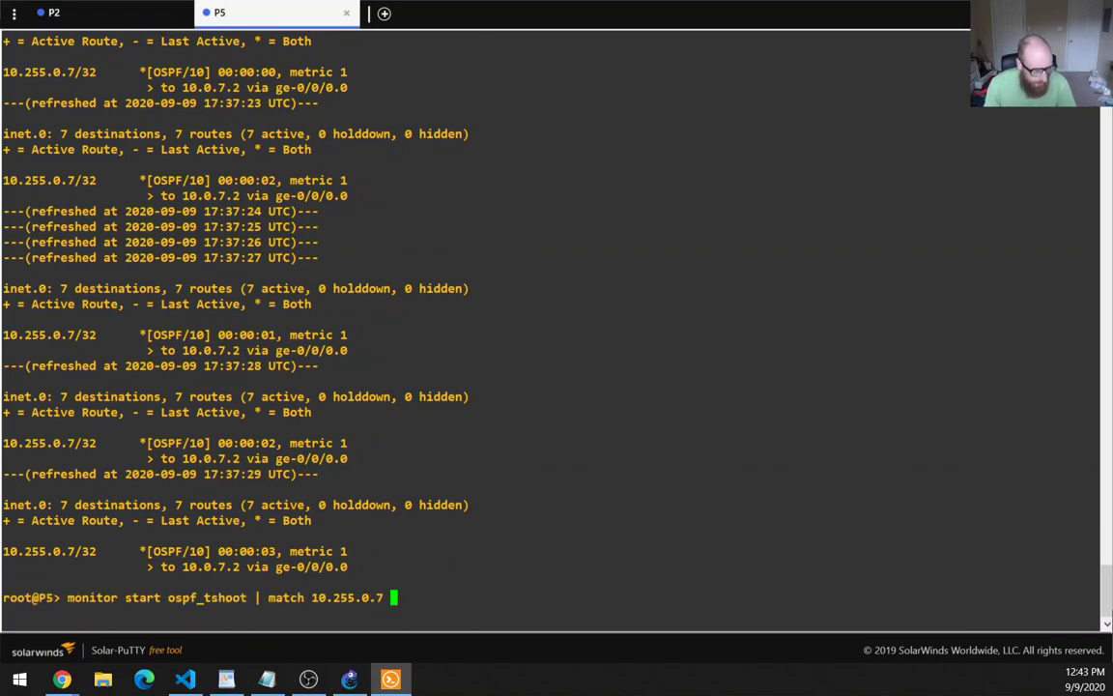
key("Return")
key("Return")
key("Return")
key("Return")
key("Return")
key("Return")
key("Return")
key("Return")
key("Return")
key("Return")
key("Return")
key("Return")
key("Return")
key("Return")
key("Return")
key("Return")
key("Return")
key("Return")
key("Return")
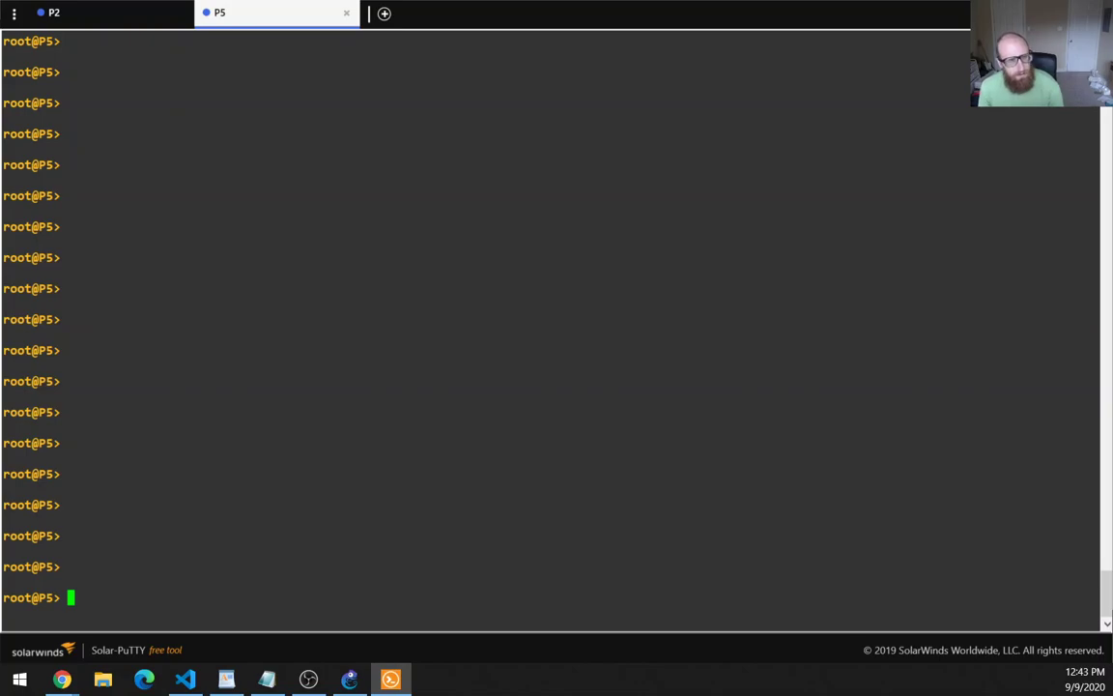
left_click(85, 14)
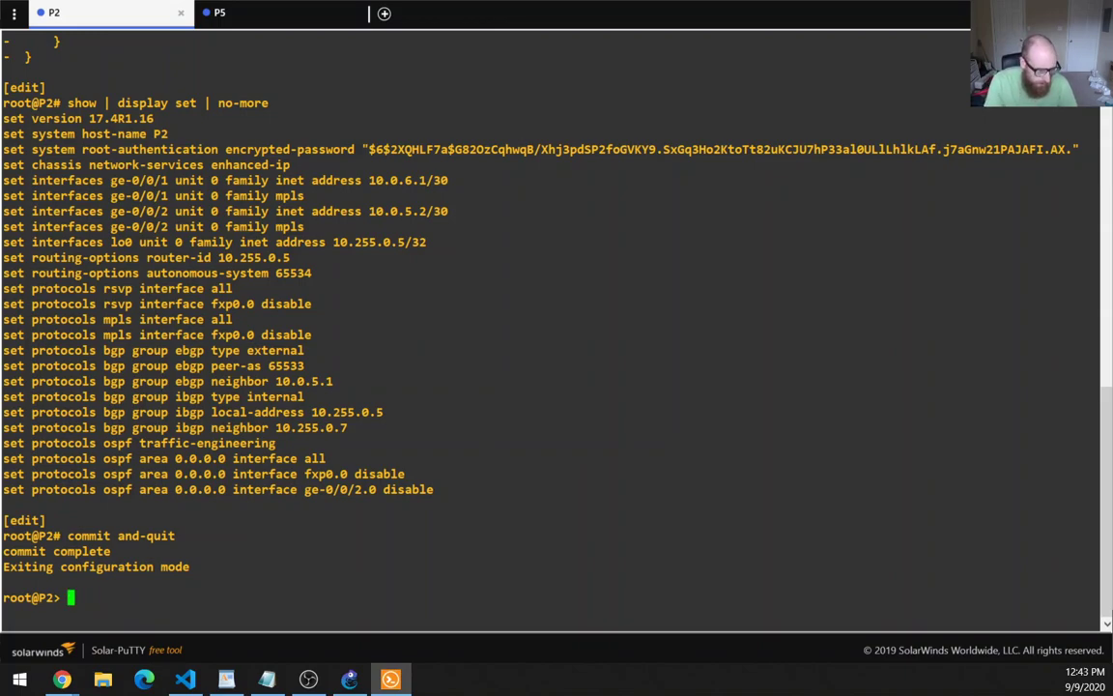
Step: On P2, enter configure private and edit interfaces ge-0/0/2
type("configure int")
key("Tab")
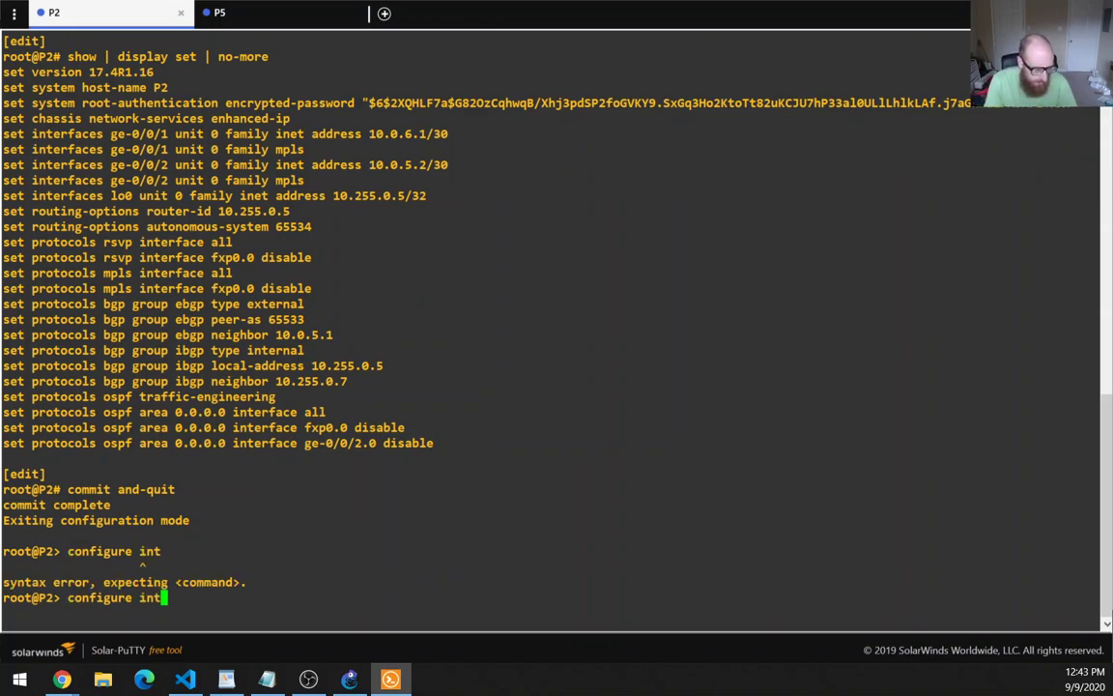
key("BackSpace")
key("BackSpace")
key("BackSpace")
type("private")
key("Return")
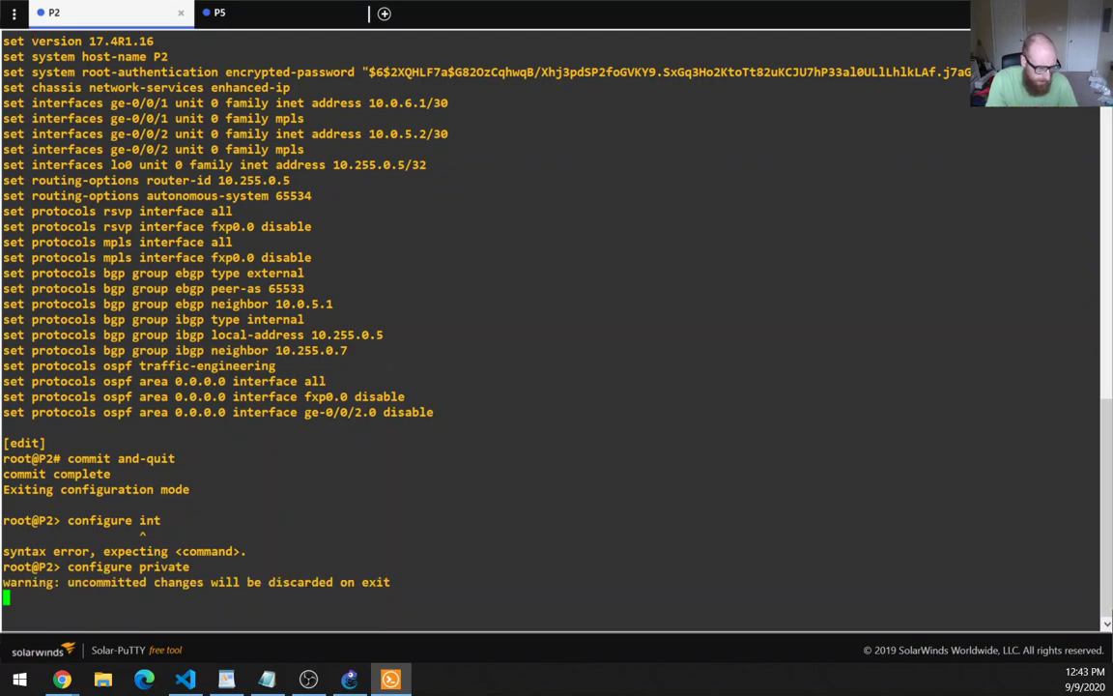
type("edit in")
key("Tab")
type("ge-0/0/02")
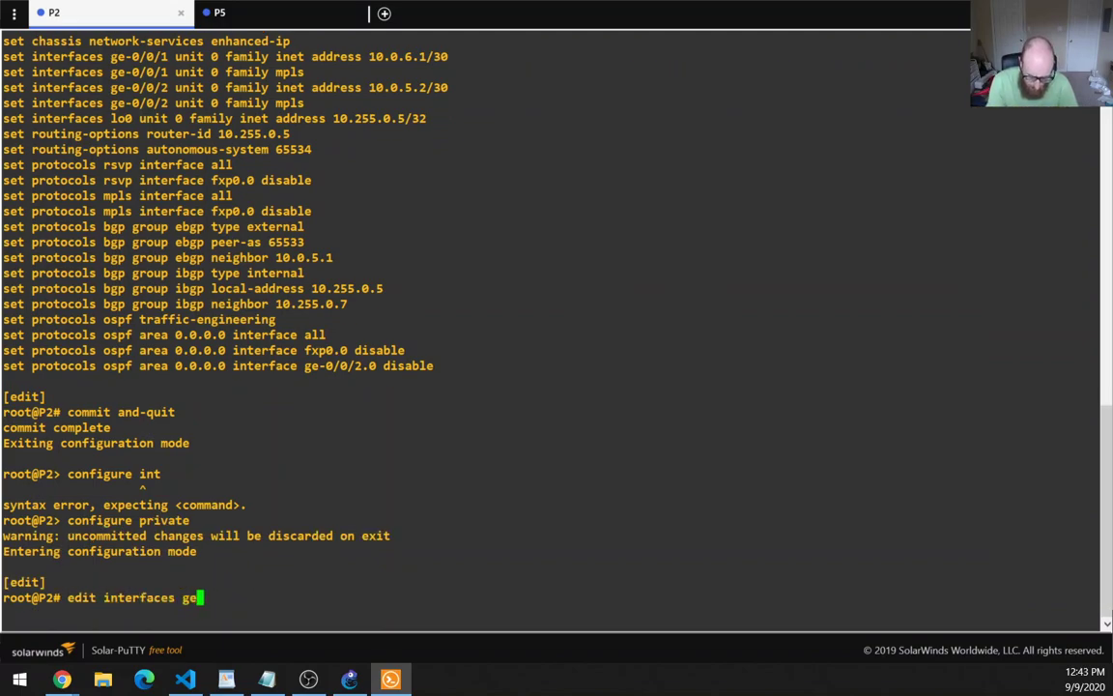
key("BackSpace")
key("BackSpace")
type("2")
key("Return")
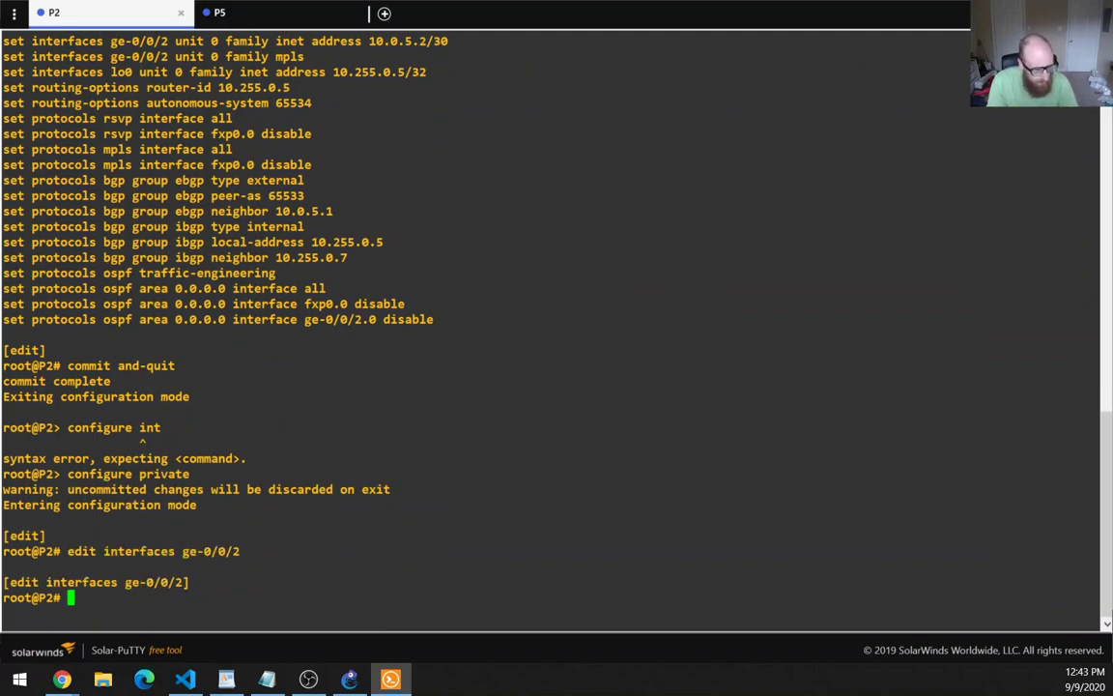
Step: Set ge-0/0/2 to disable, commit and-quit, then view P5's OSPF trace log
type("shut")
key("Return")
key("BackSpace")
key("BackSpace")
key("BackSpace")
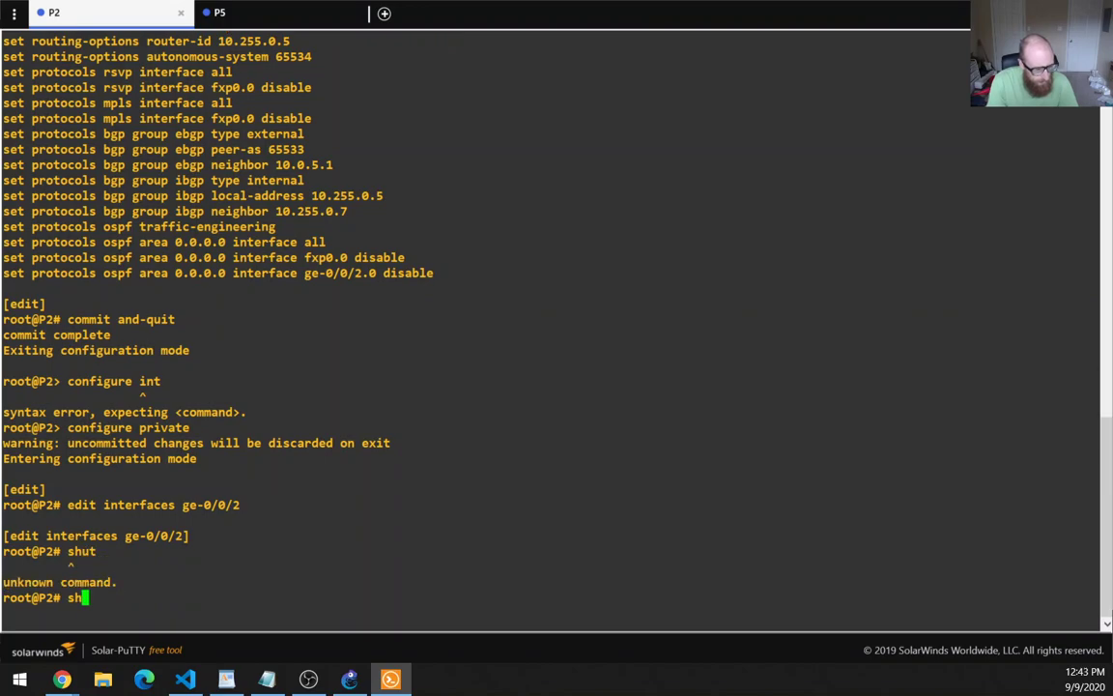
type("et disable")
key("Return")
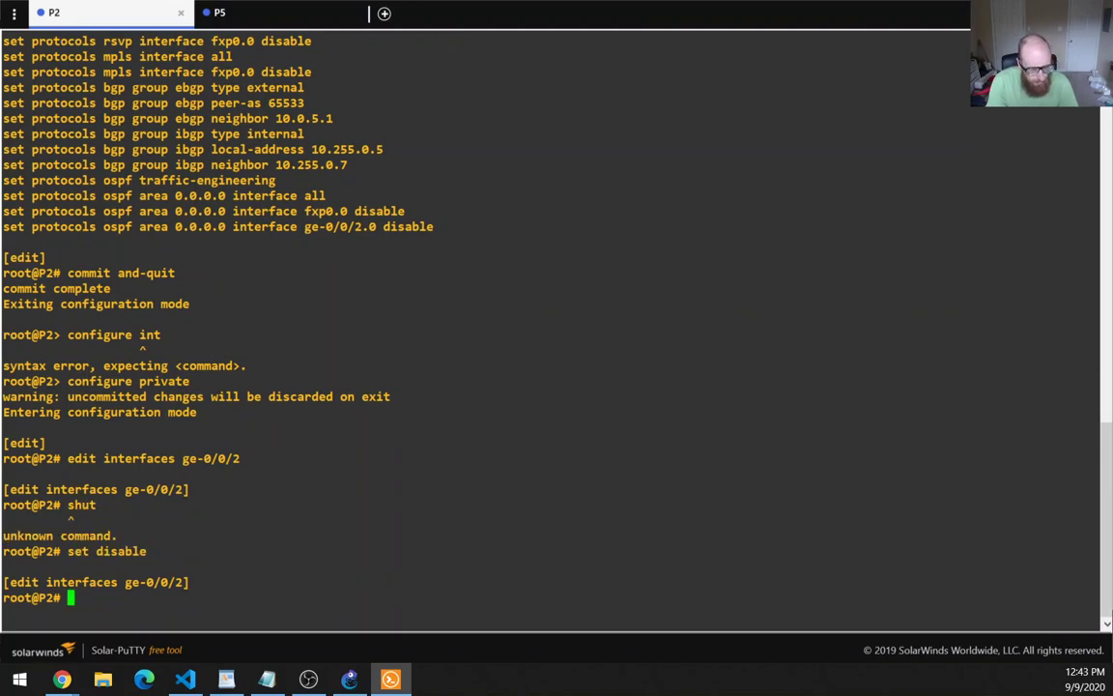
type("top")
key("Return")
type("commit and-quit")
key("Return")
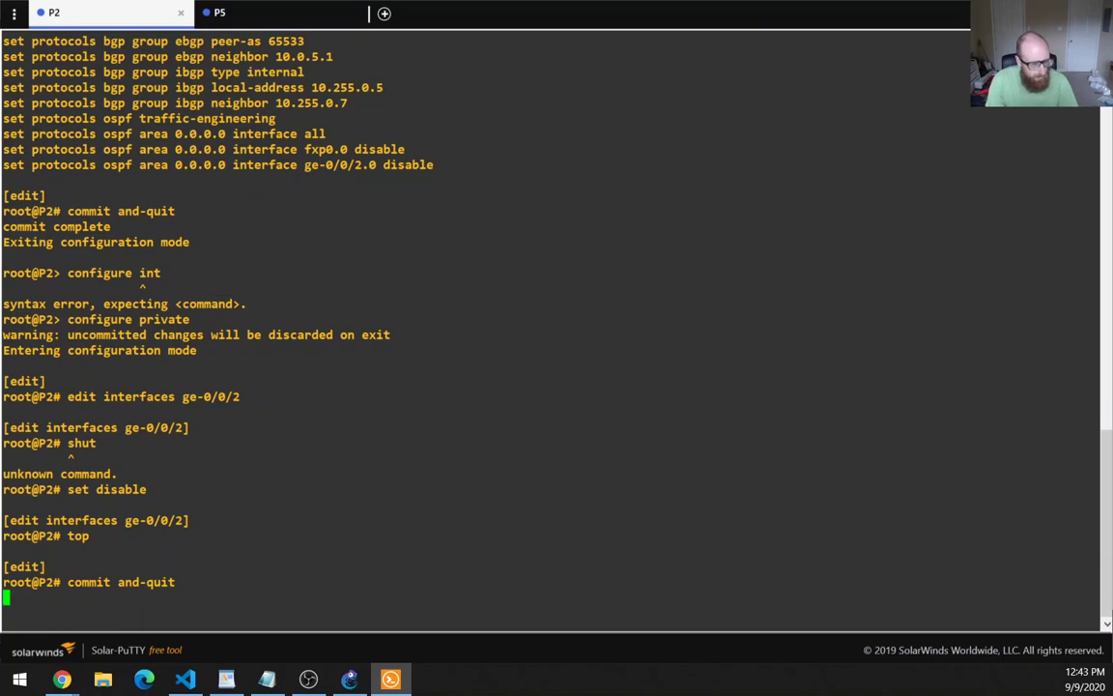
left_click(223, 14)
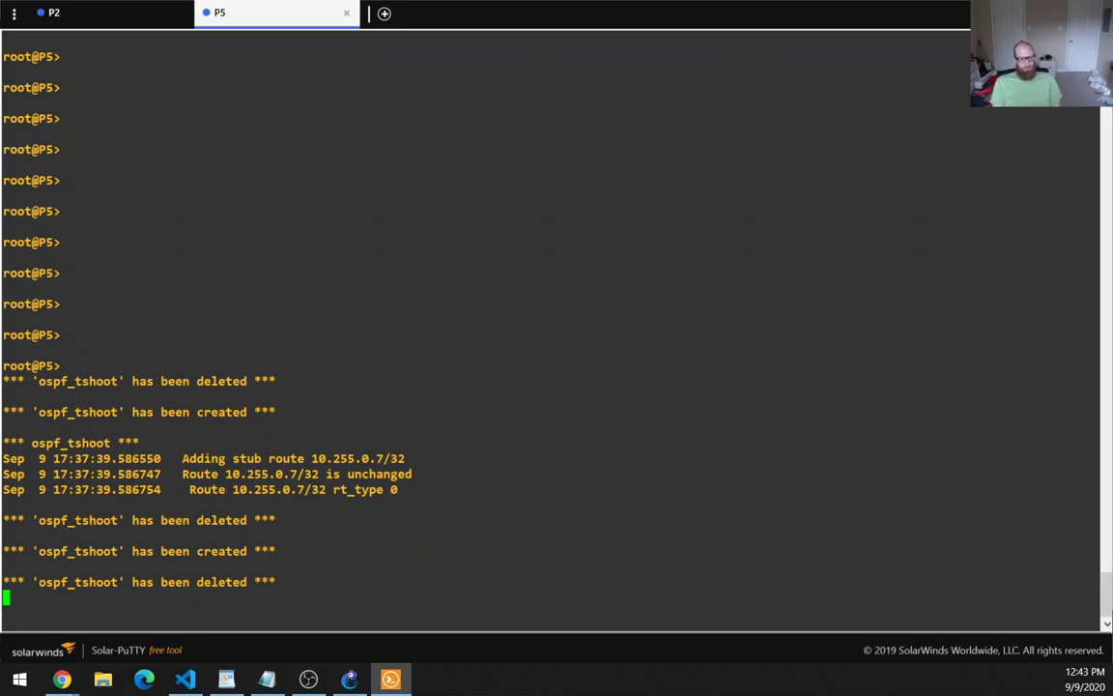
Step: Check P2's commit result, then highlight 'type Stub (3)' for 10.255.0.7 in P5's log
left_click(133, 15)
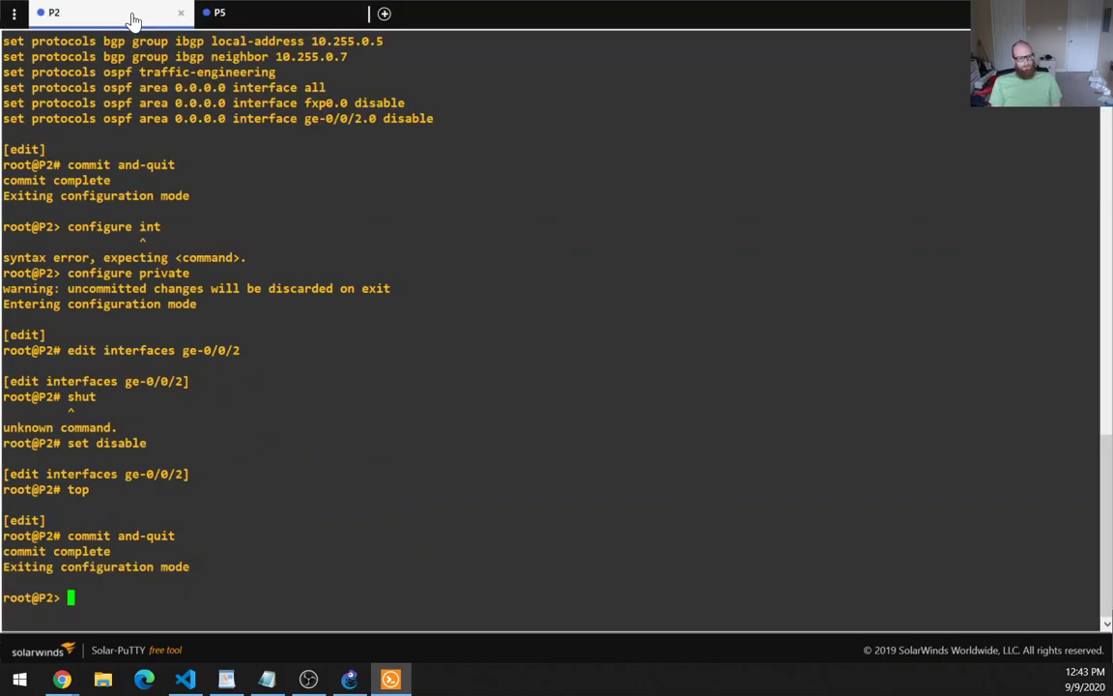
left_click(244, 14)
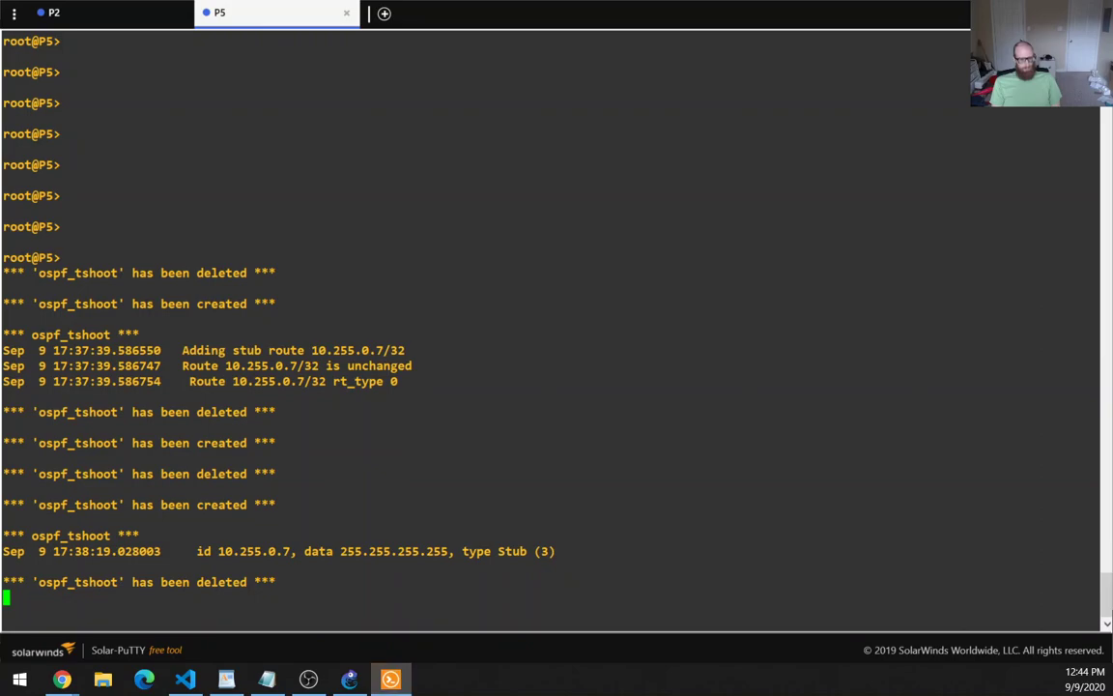
left_click_drag(462, 551, 1092, 550)
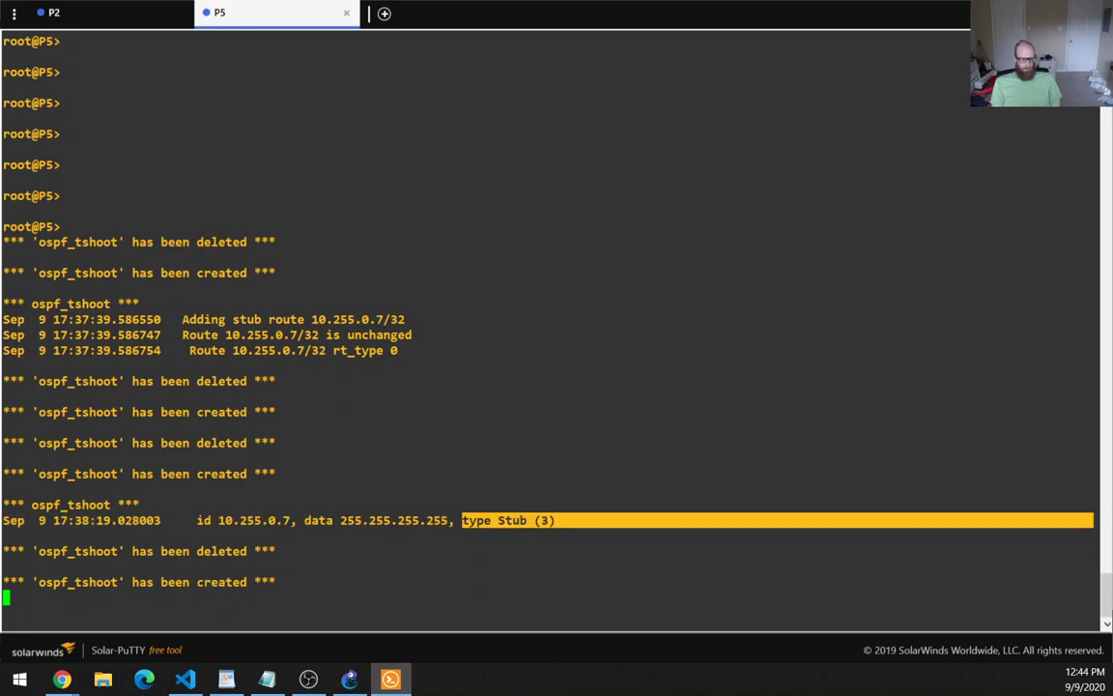
Step: Open the Juniper Understanding OSPF Areas documentation page
left_click(60, 679)
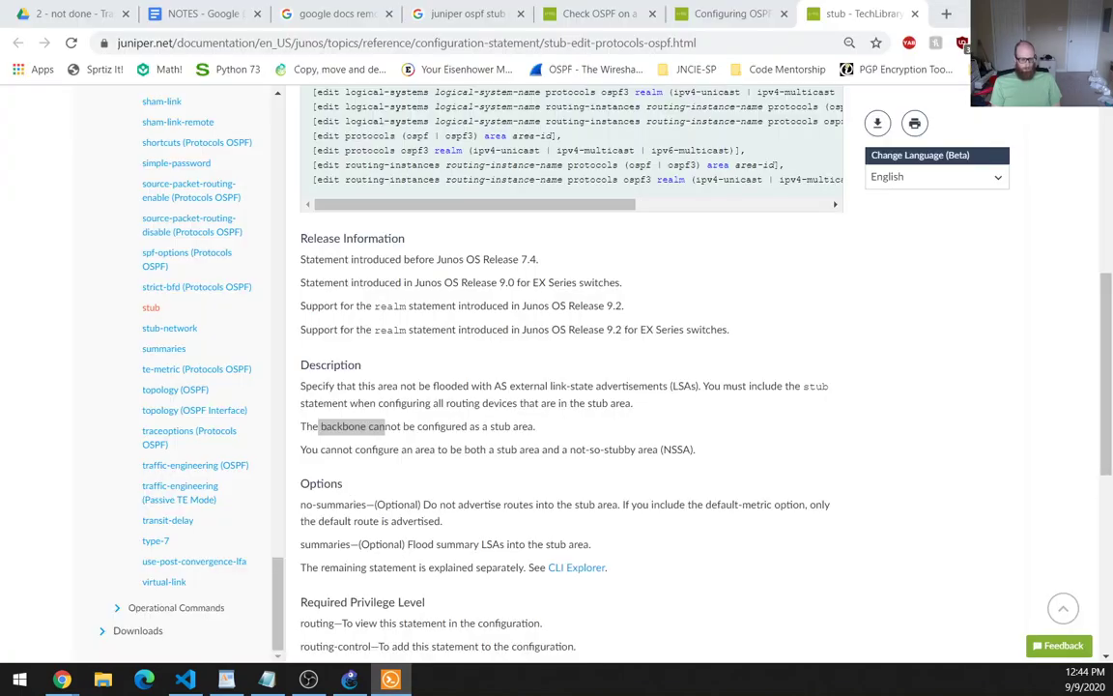
scroll(715, 357, "down", 5)
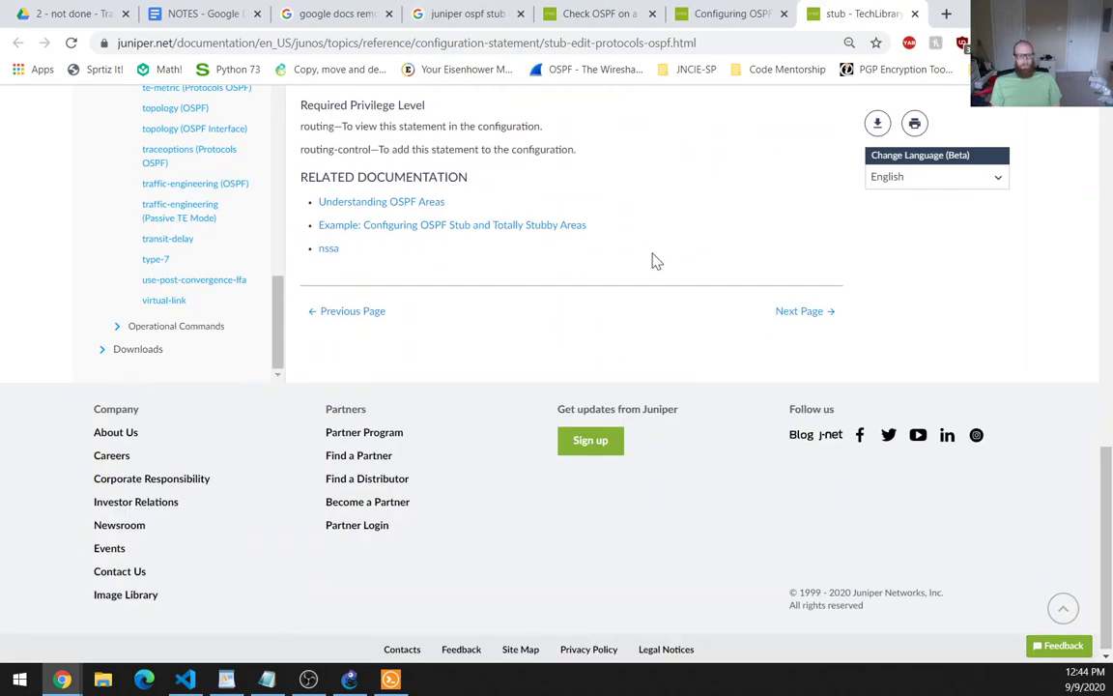
scroll(653, 260, "up", 3)
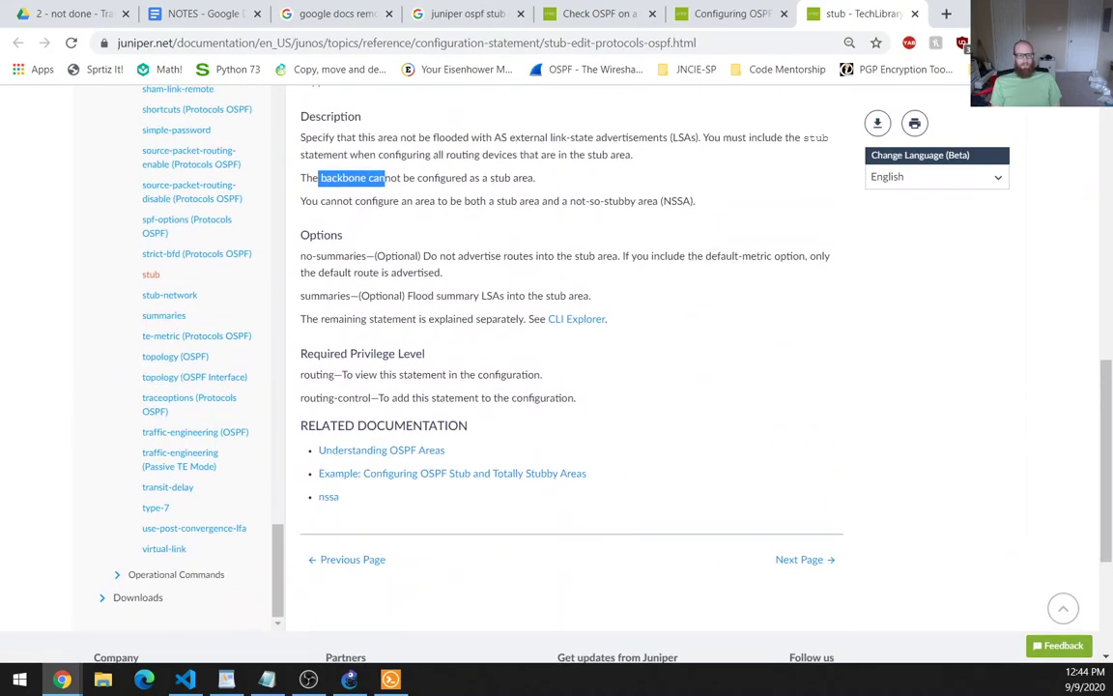
left_click(430, 451)
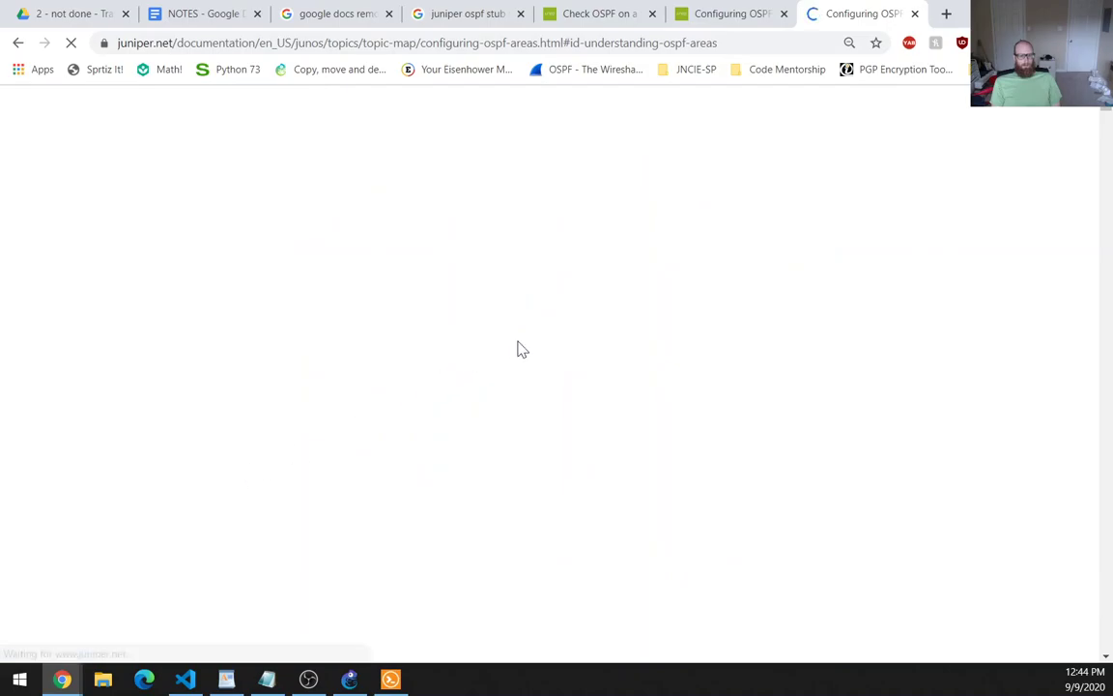
Step: In a new tab, search Google for juniper ospf "type Stub (3)" as an exact phrase
left_click(946, 13)
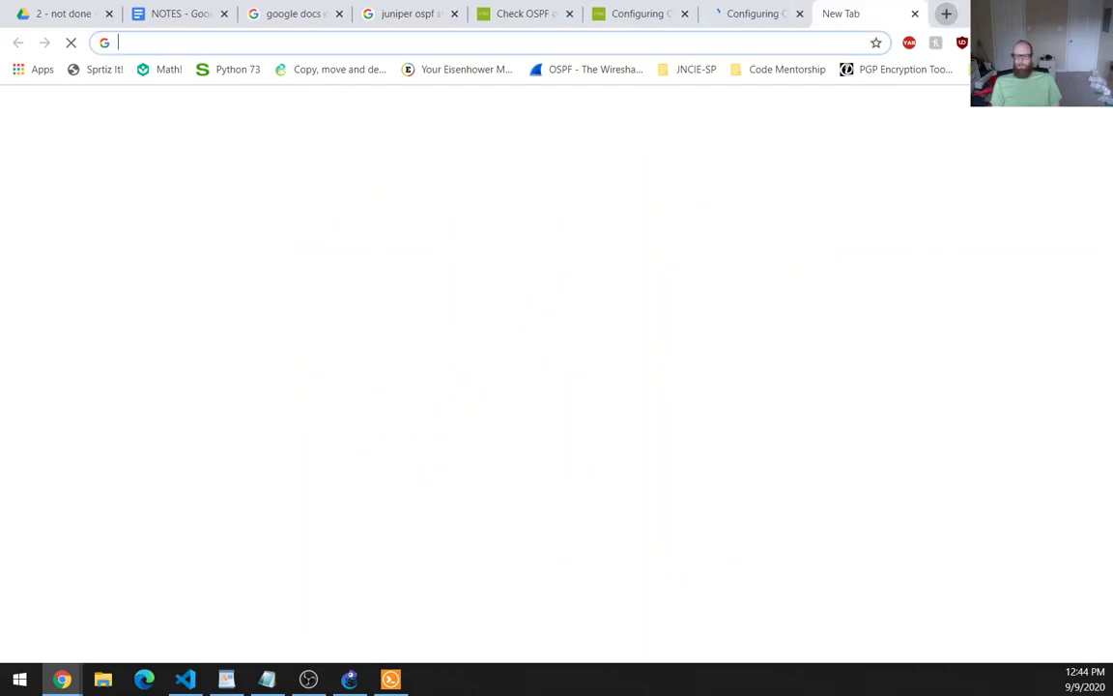
type("uni")
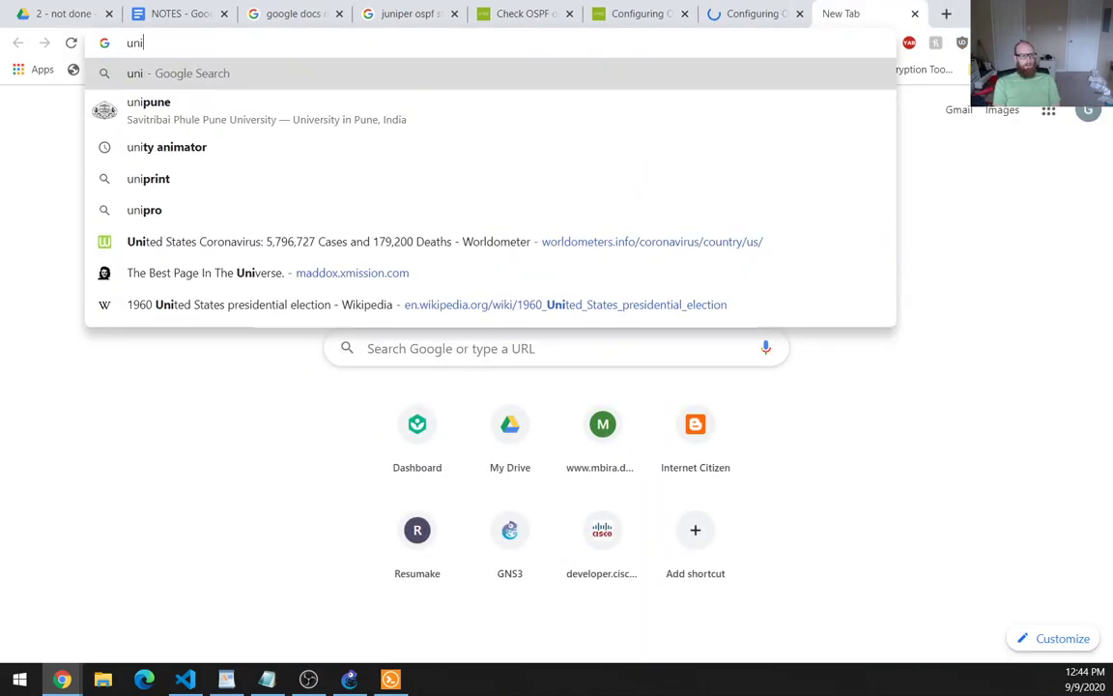
key("BackSpace")
key("BackSpace")
key("BackSpace")
type("jun")
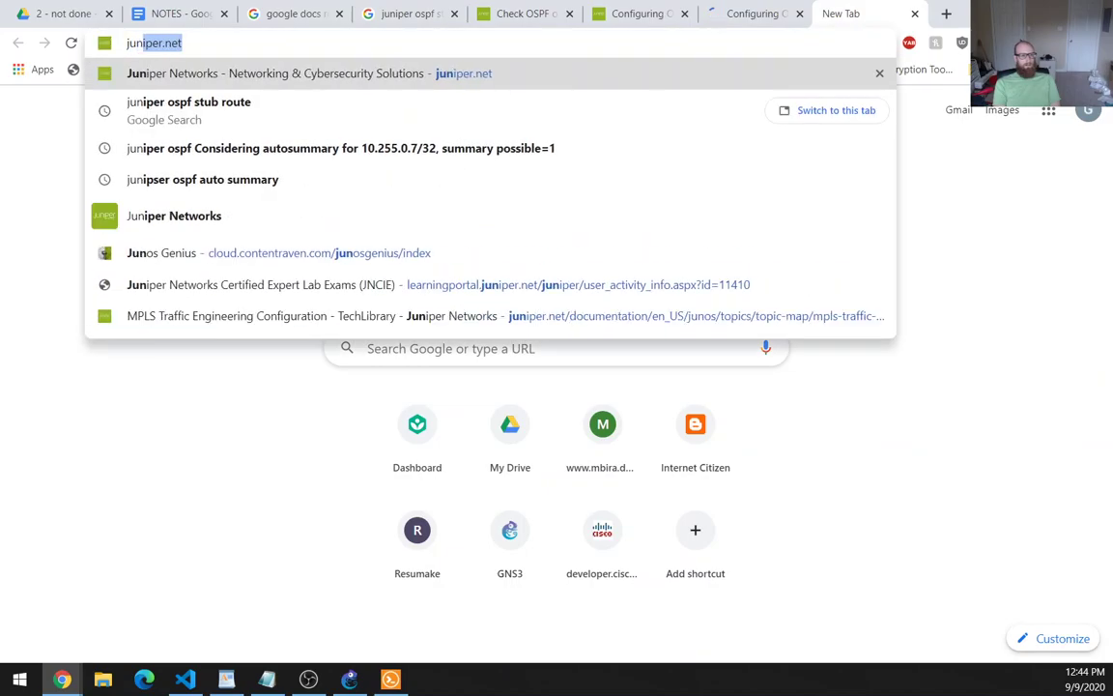
type("iper ospf type Stub (3)")
key("Return")
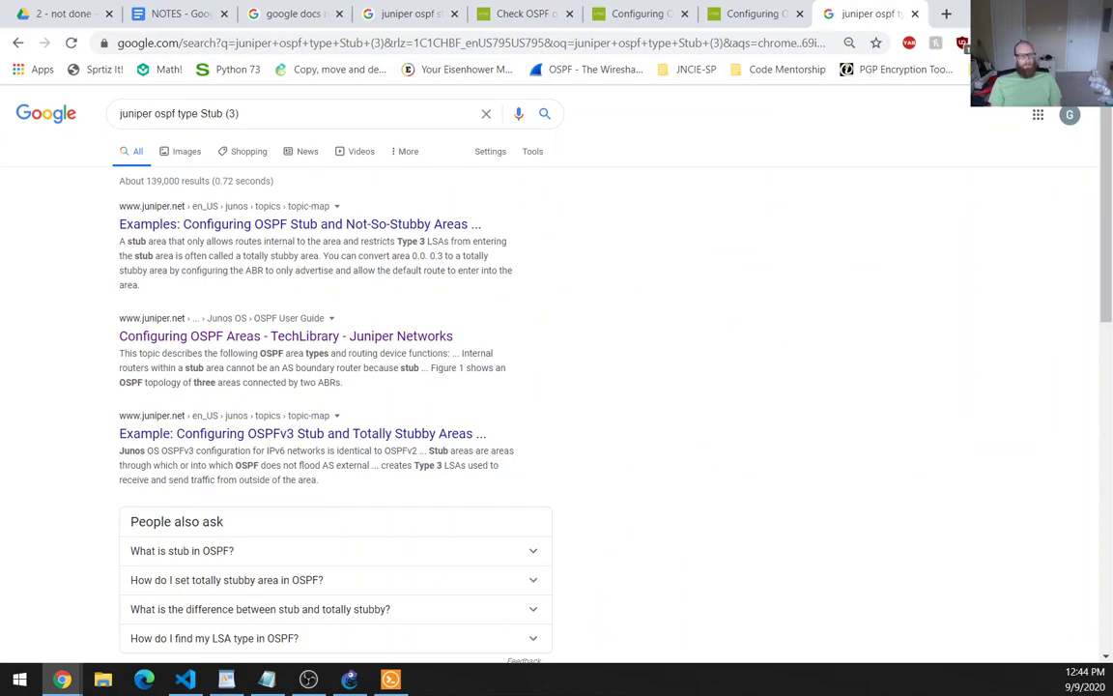
scroll(79, 290, "down", 2)
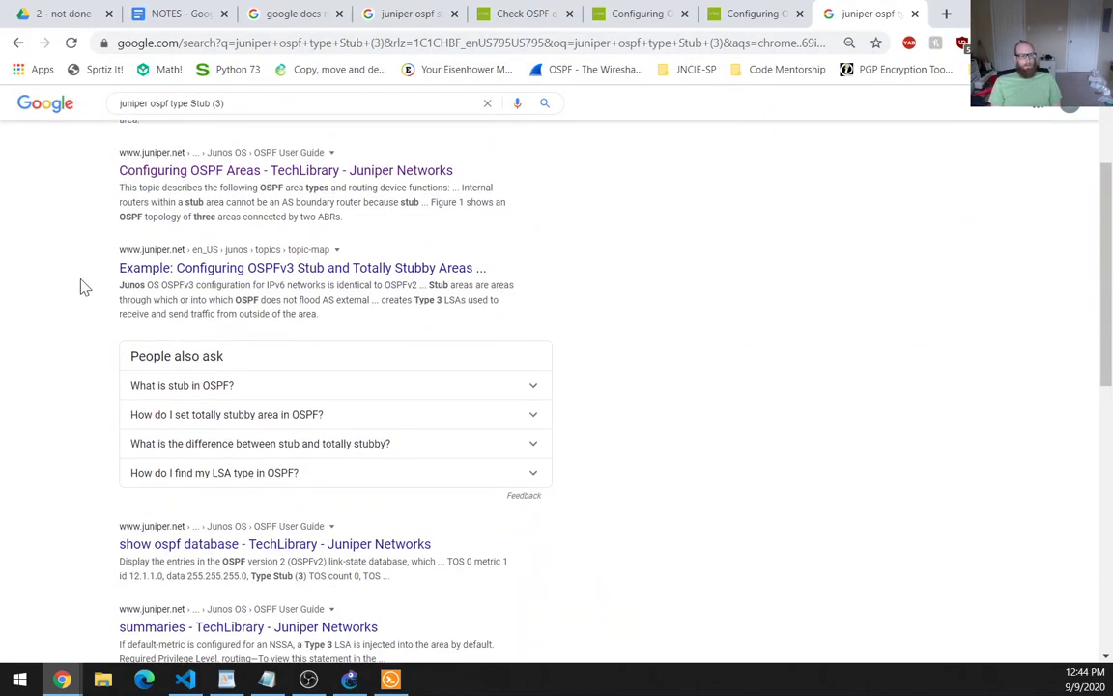
scroll(144, 290, "up", 2)
left_click(338, 113)
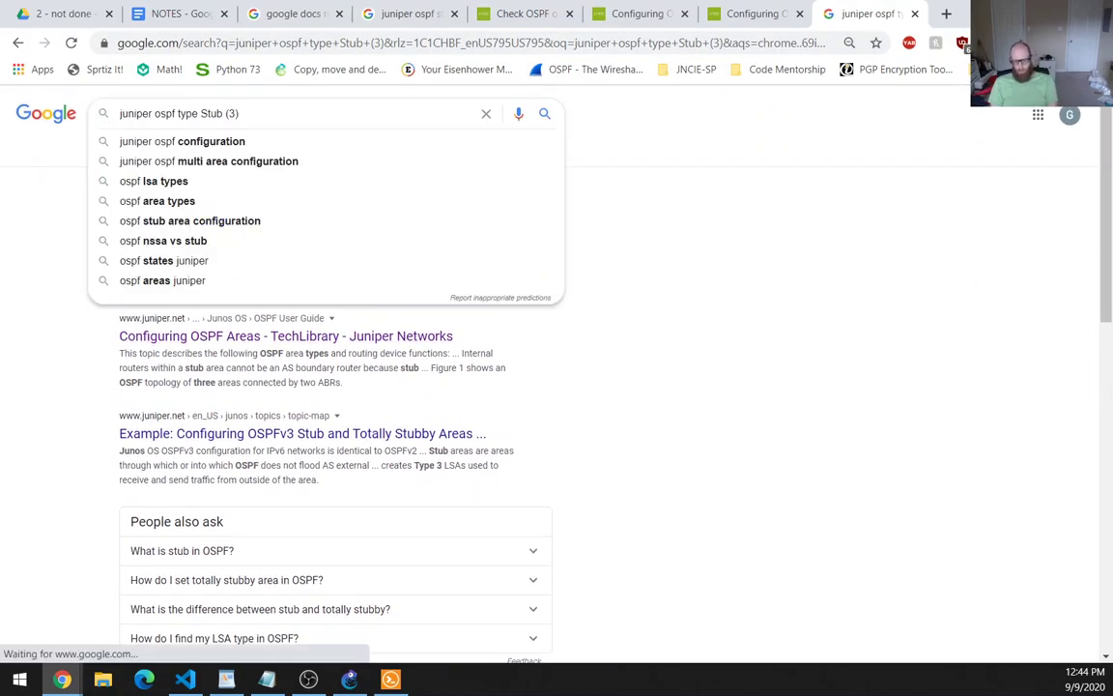
type("\"")
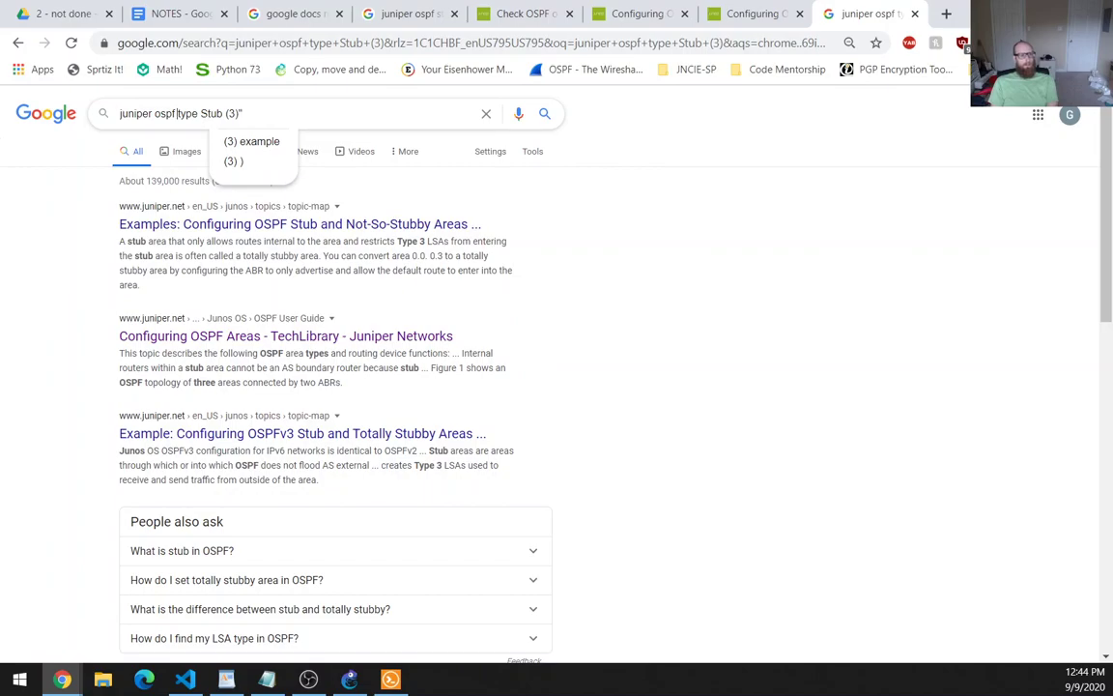
left_click(177, 113)
type("\"")
key("Return")
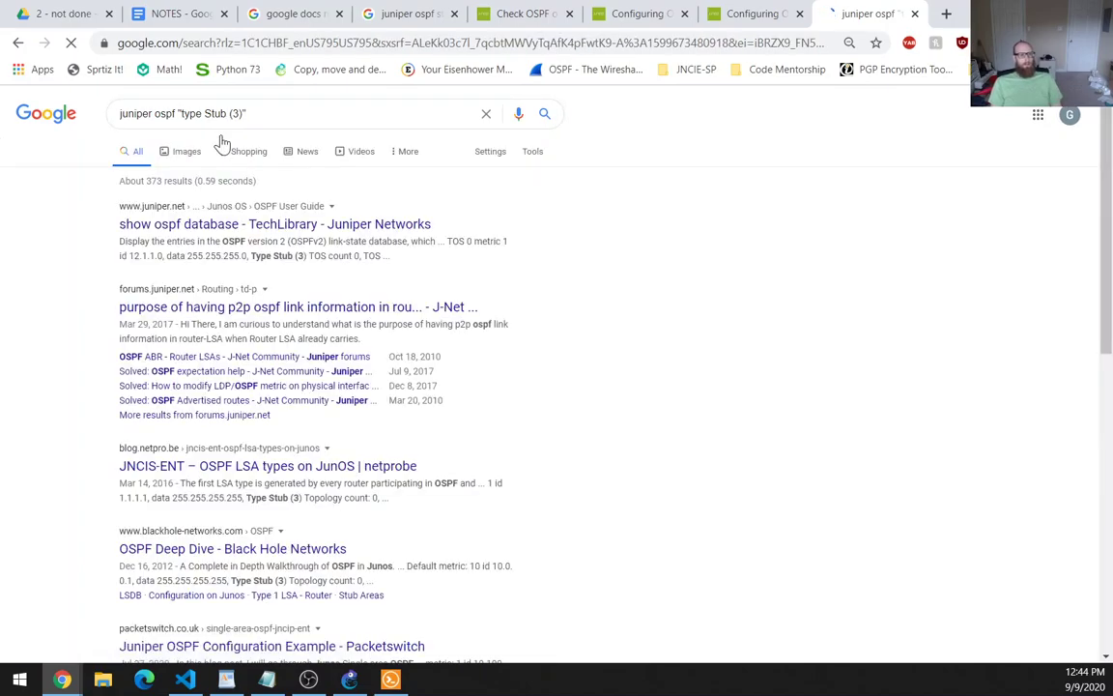
Step: Open the show ospf database doc and JNCIP Study Guide PDF in background tabs, then view the PDF
middle_click(299, 225)
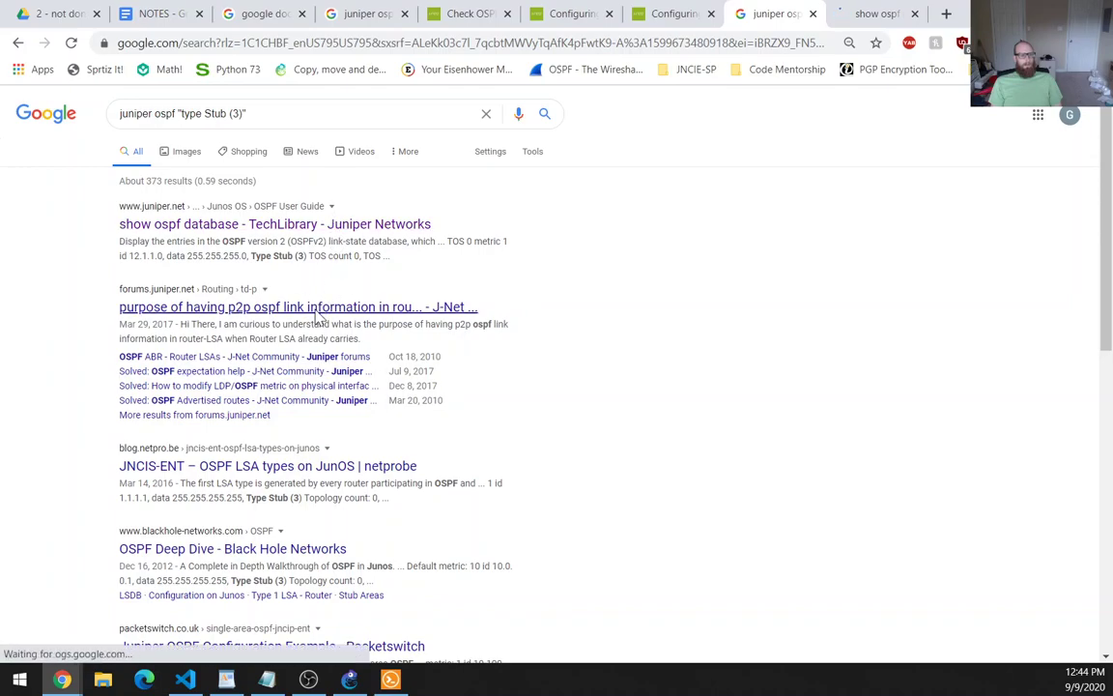
scroll(67, 356, "down", 3)
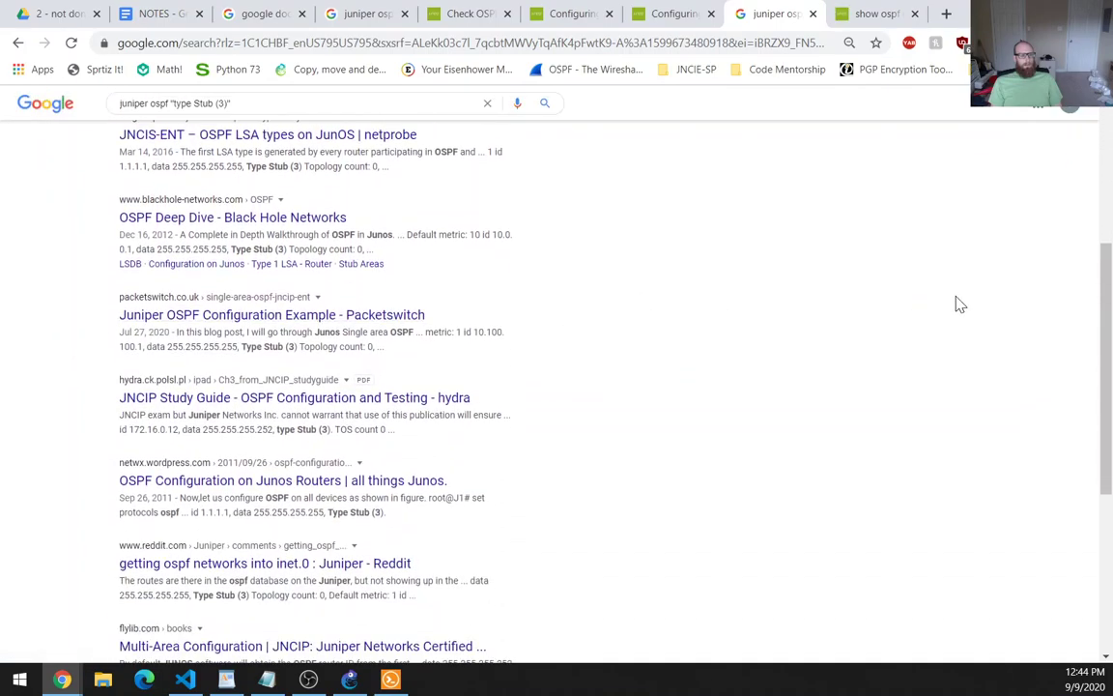
scroll(956, 301, "down", 2)
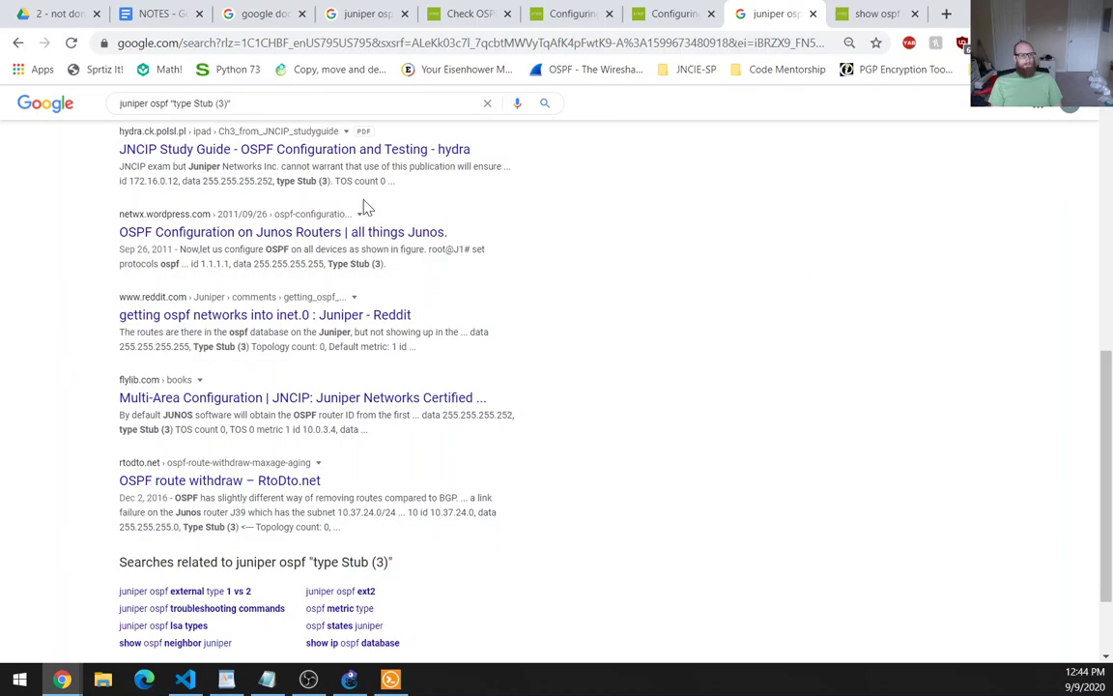
middle_click(371, 150)
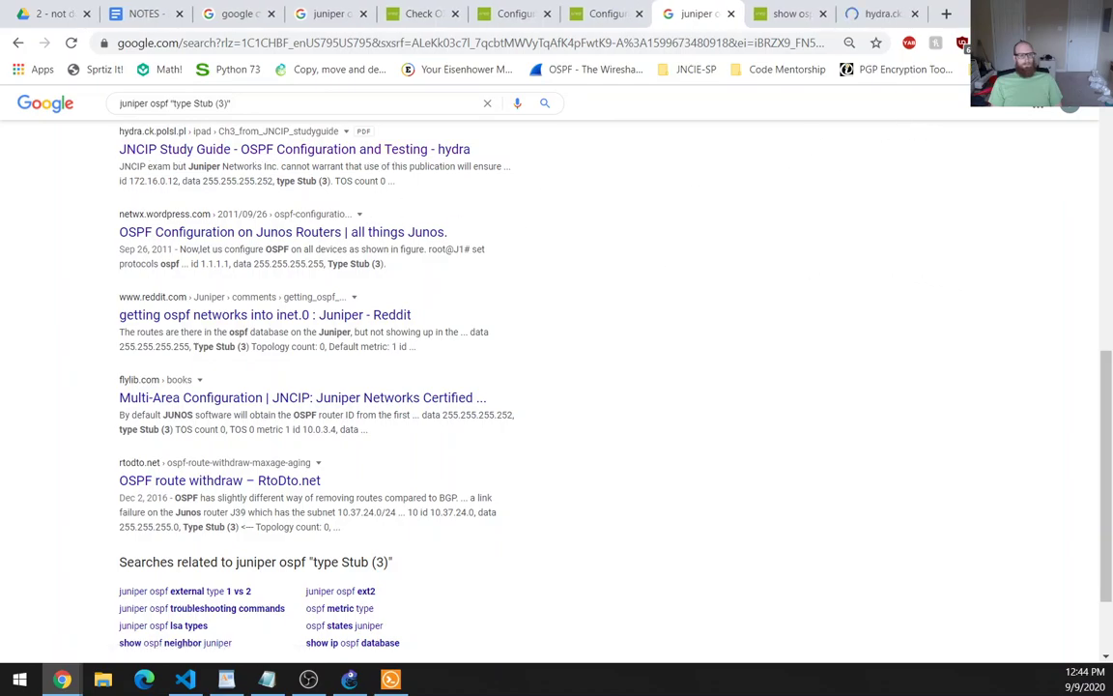
left_click_drag(276, 181, 321, 180)
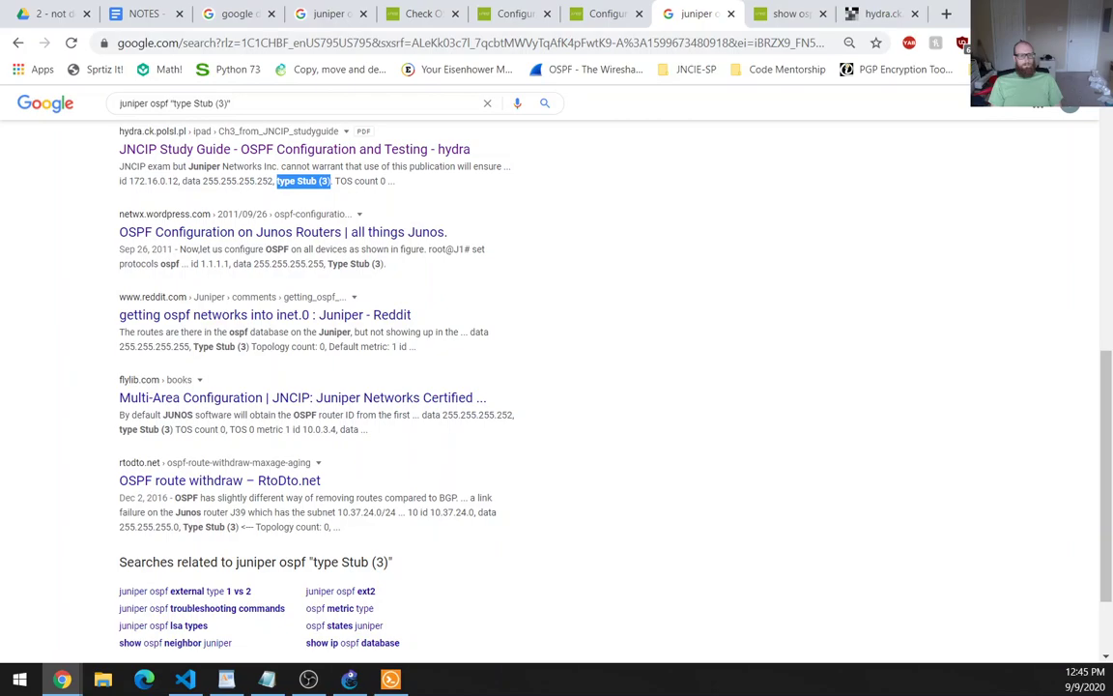
left_click(867, 12)
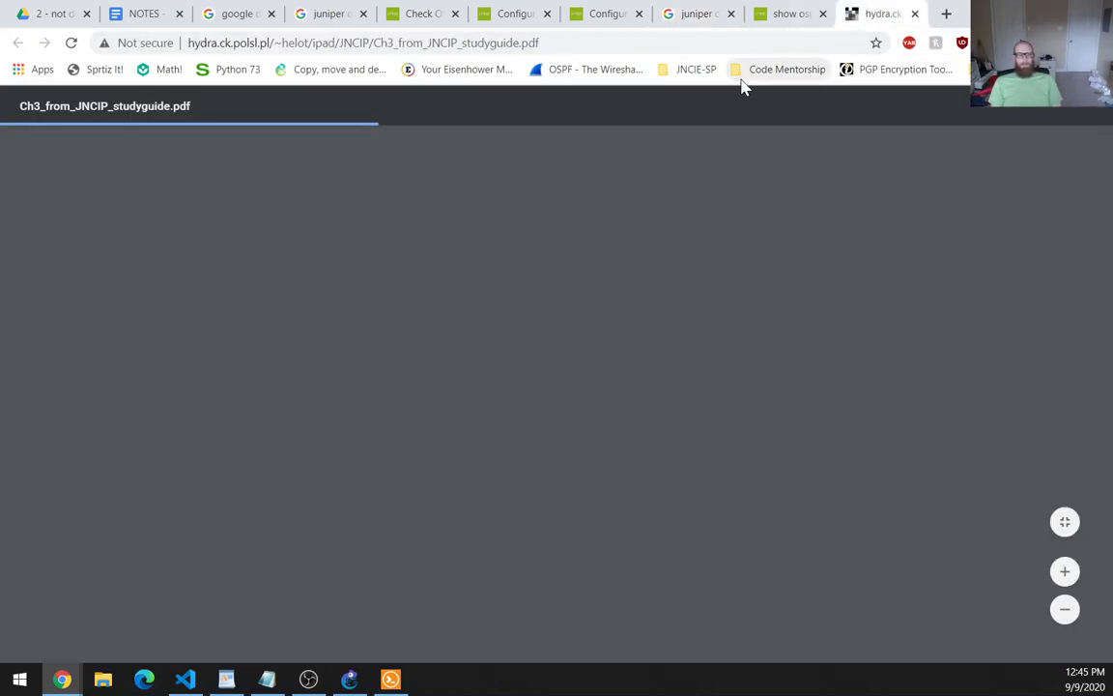
left_click(792, 16)
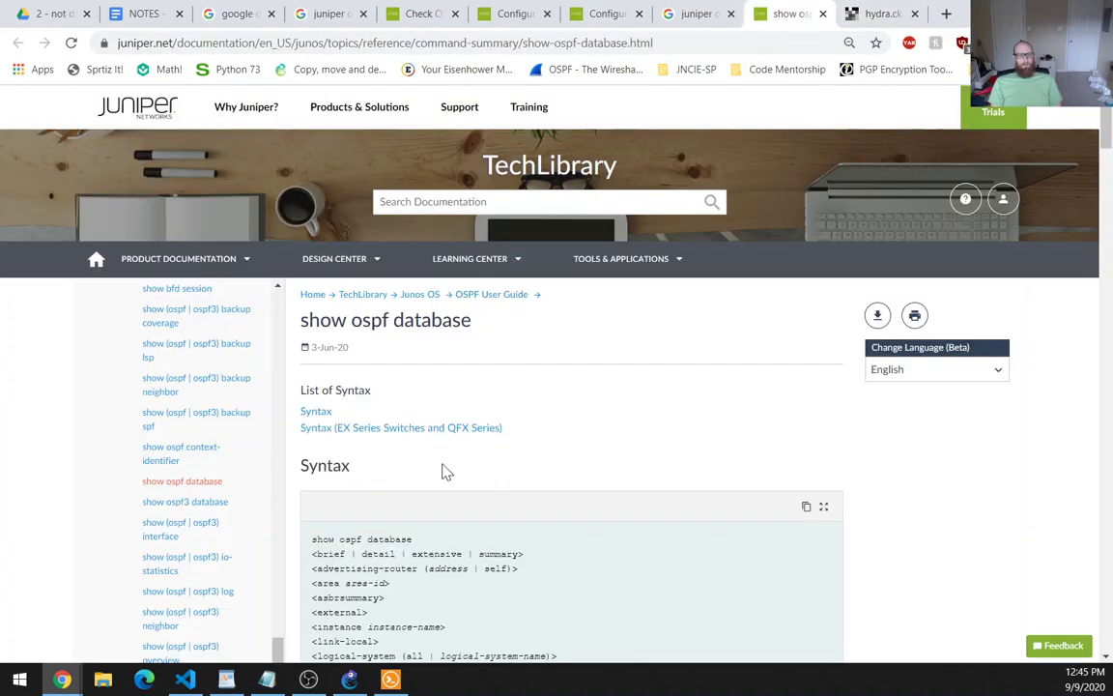
scroll(442, 471, "down", 10)
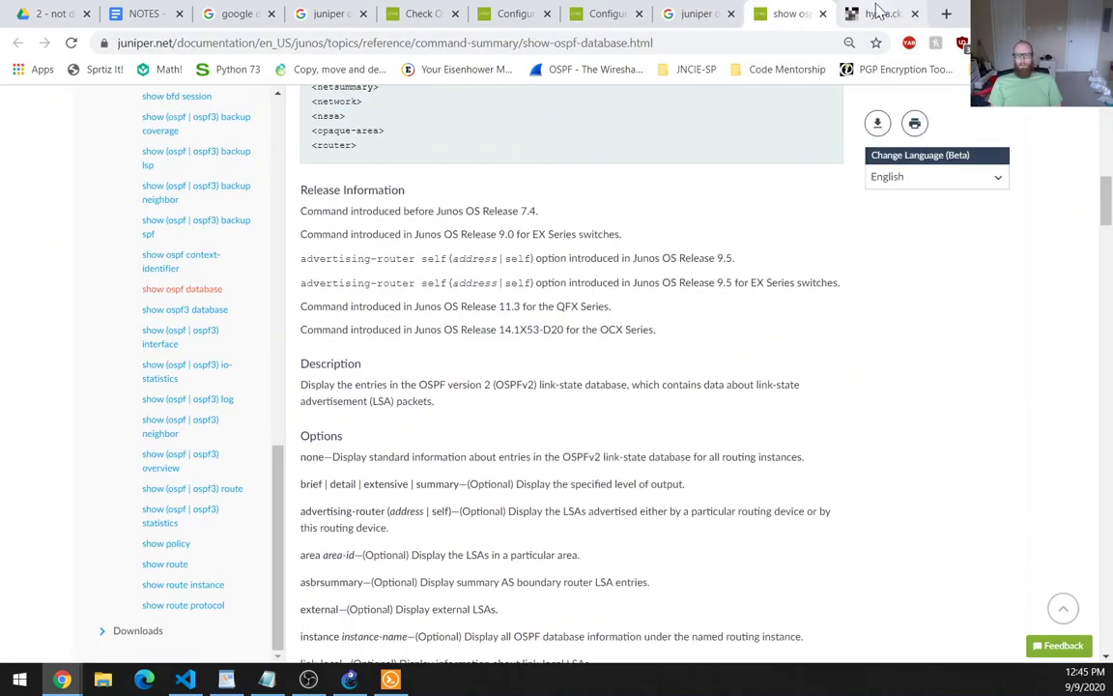
left_click(879, 14)
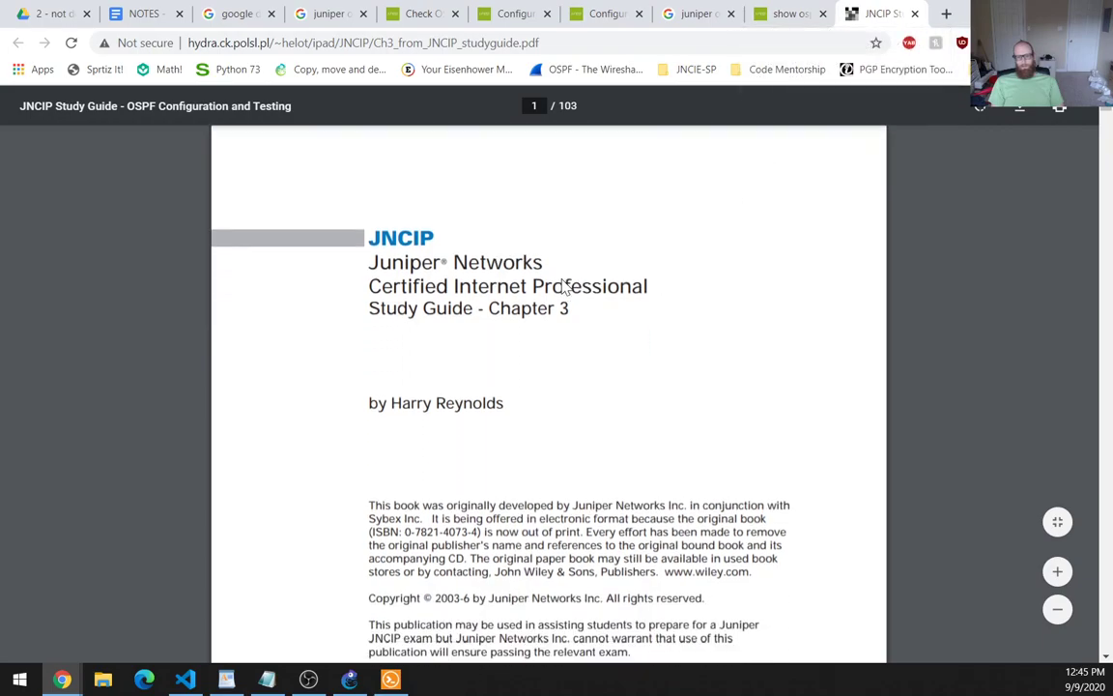
Step: Search the PDF for 'type Stub (3)' and step through all 8 matches back to the first
scroll(782, 331, "down", 1)
key("ctrl+f")
type("type Stub (3)")
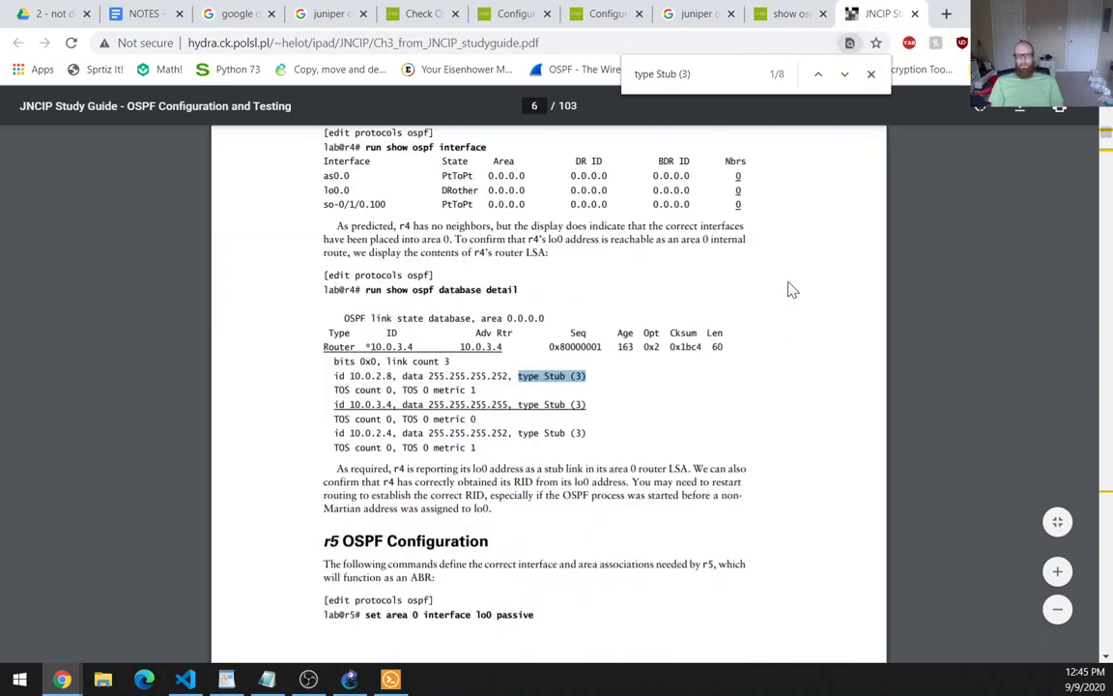
left_click(846, 74)
left_click(845, 74)
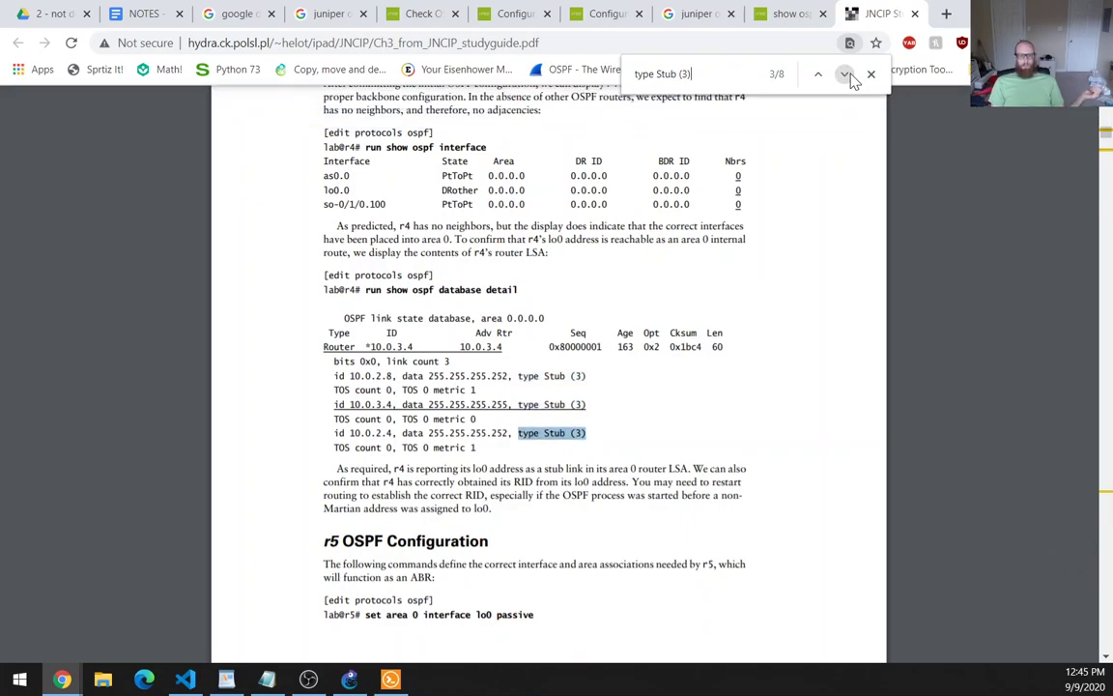
left_click(845, 75)
left_click(847, 76)
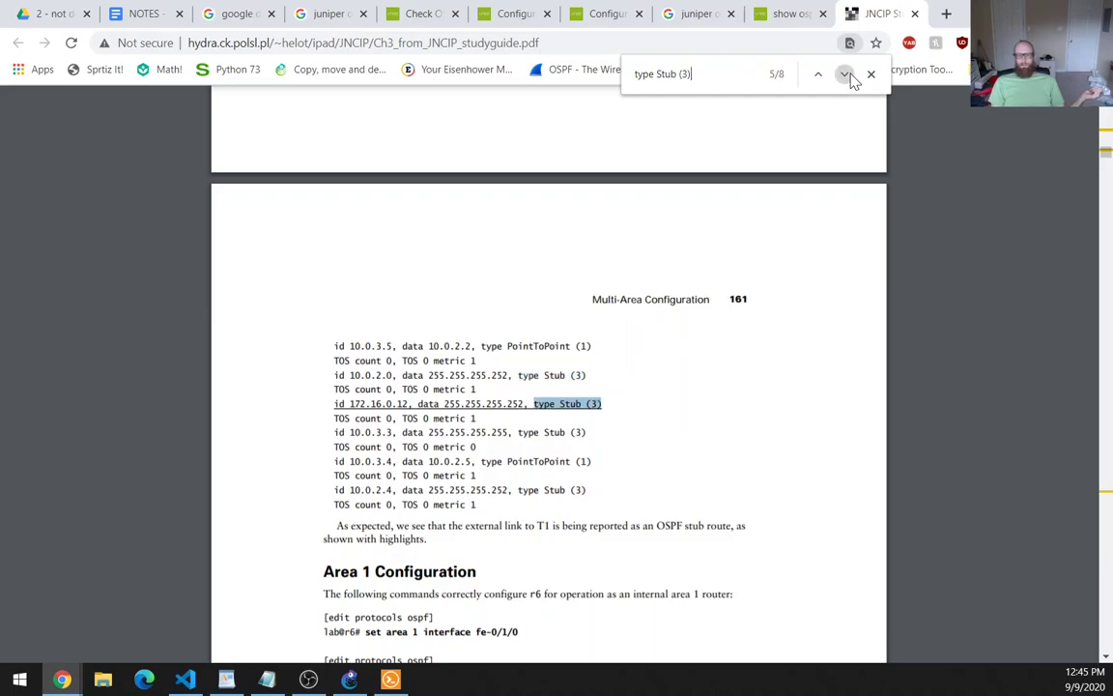
left_click(848, 76)
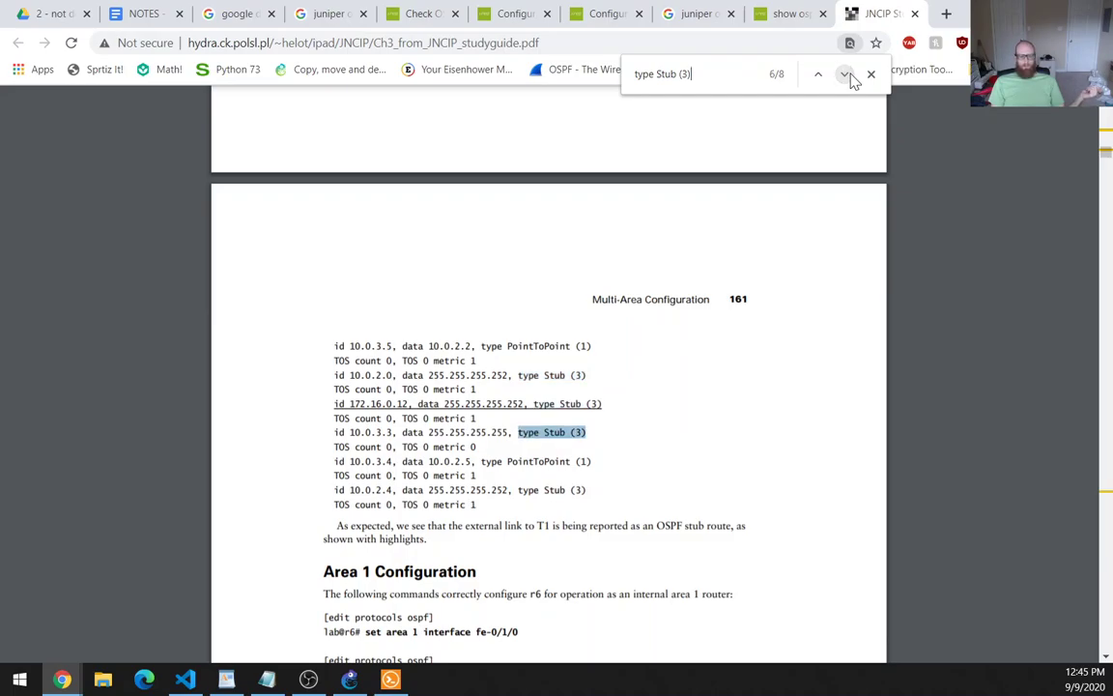
left_click(847, 75)
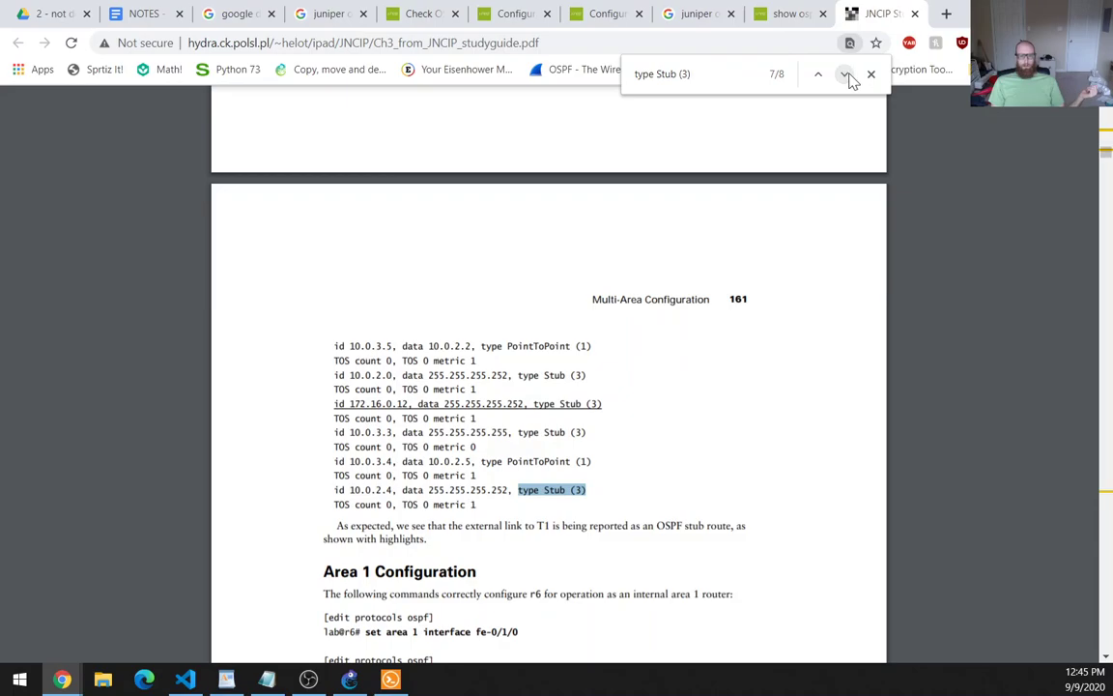
left_click(846, 75)
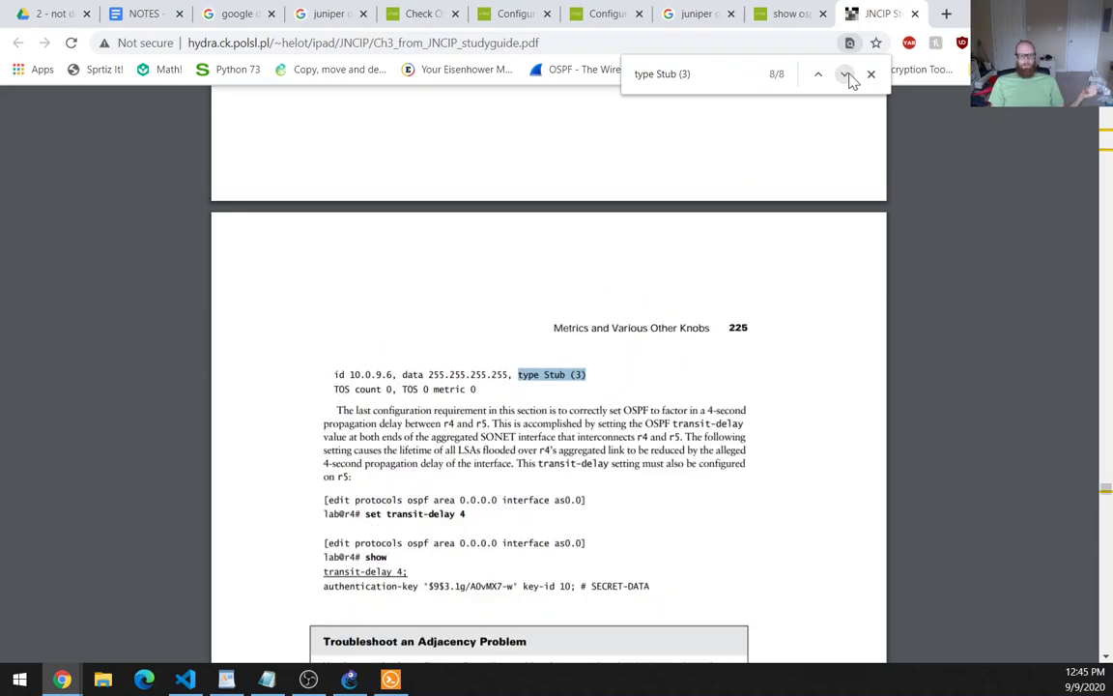
left_click(846, 75)
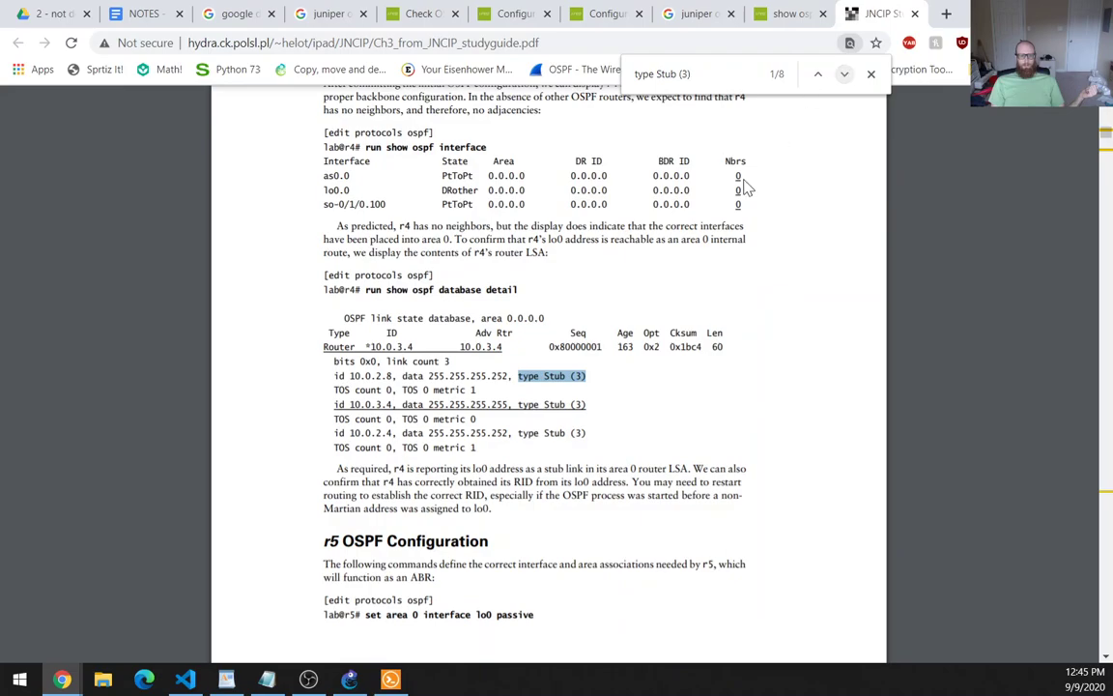
Step: Scroll through r4's show ospf database detail router LSA output on page 6
scroll(534, 331, "up", 10)
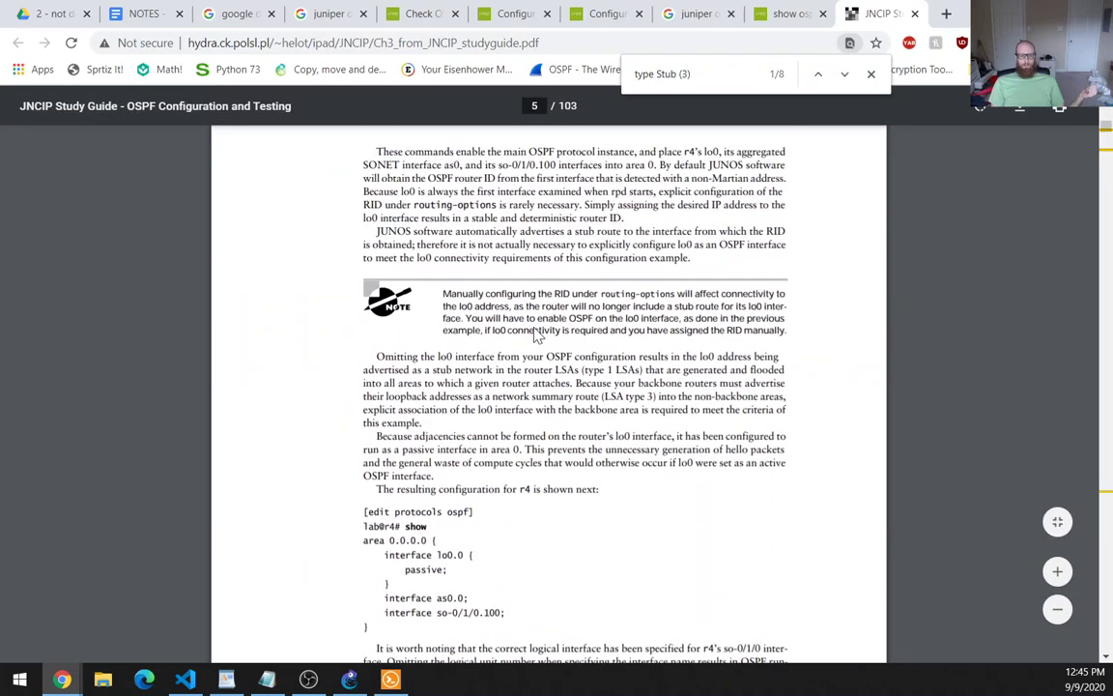
scroll(546, 386, "down", 2)
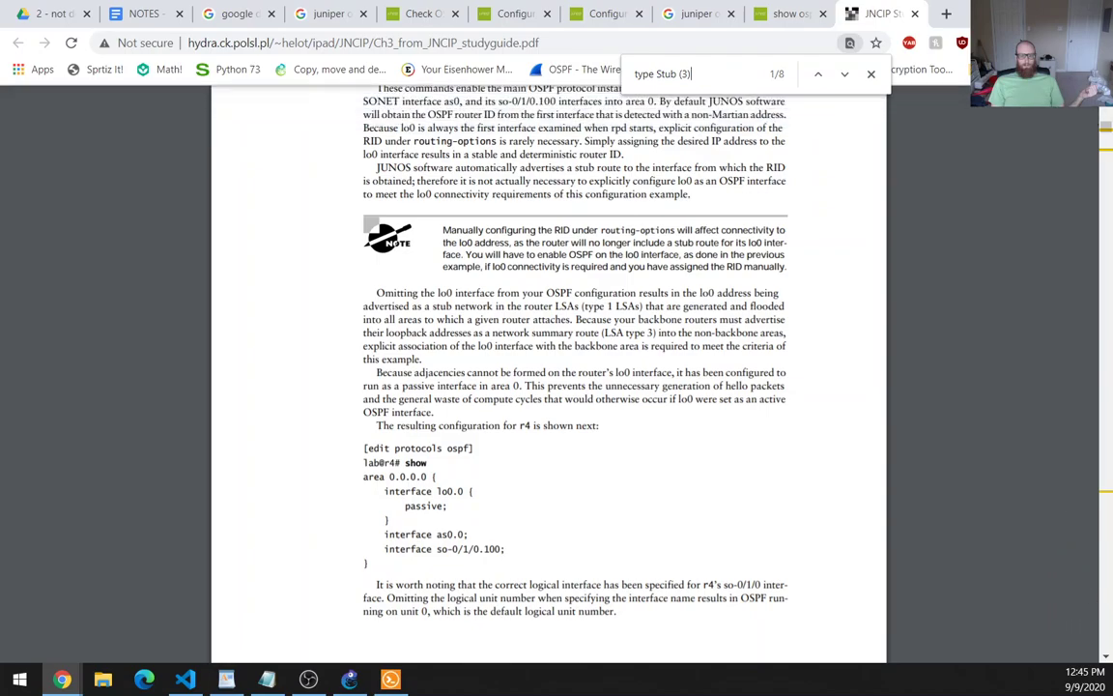
scroll(309, 314, "down", 2)
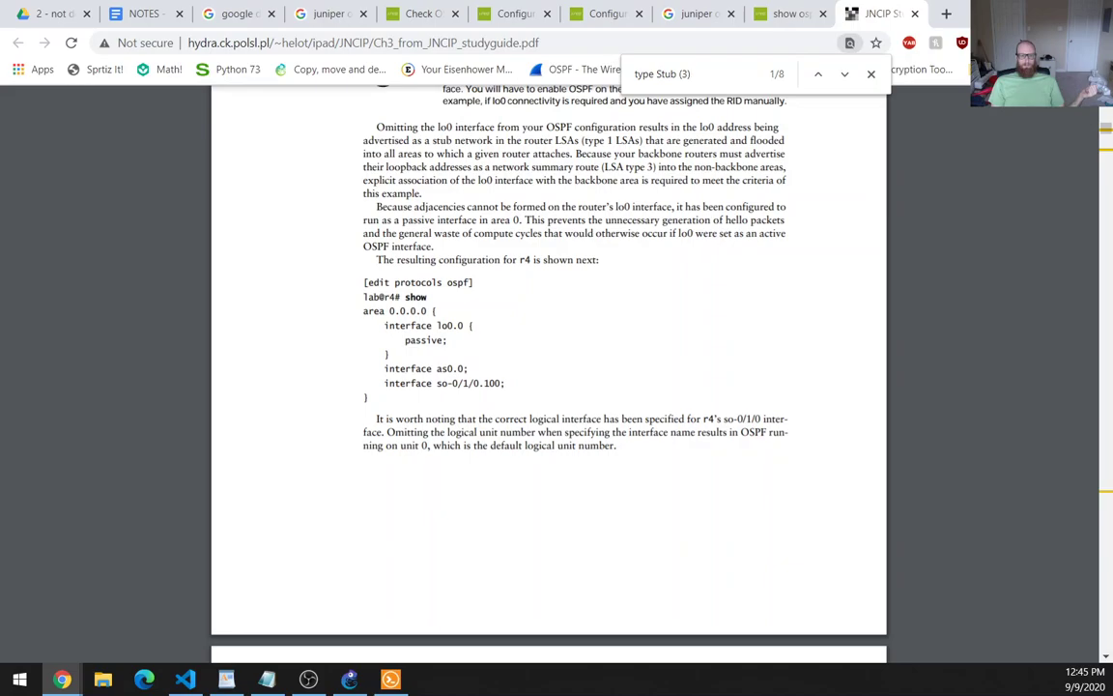
scroll(551, 462, "down", 4)
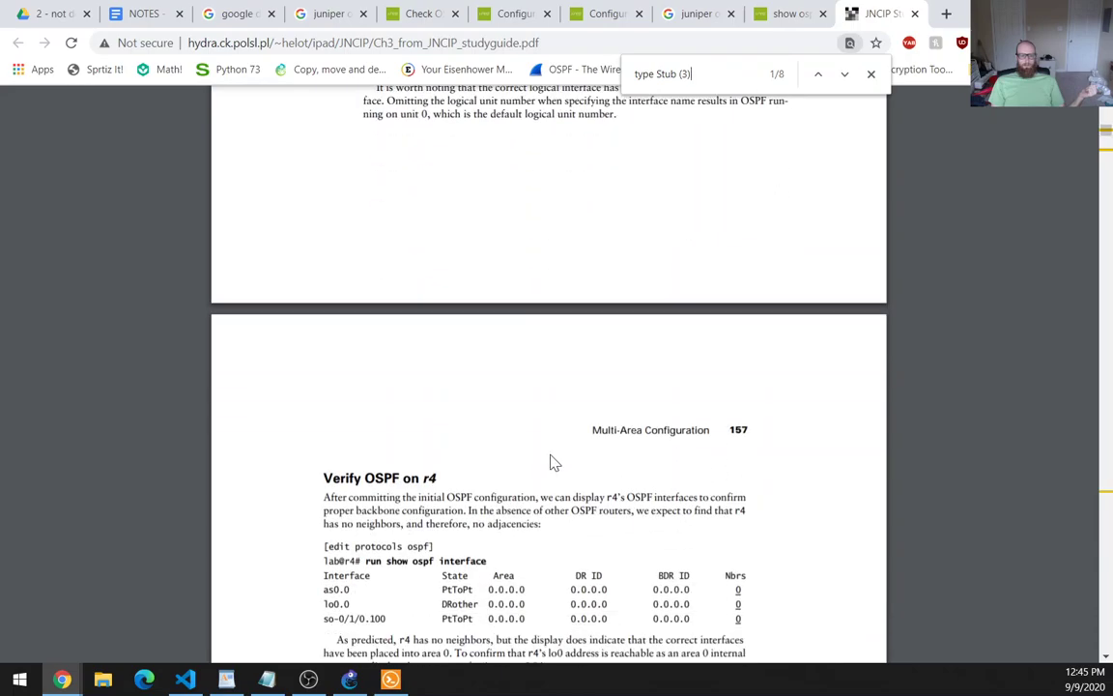
scroll(551, 462, "down", 2)
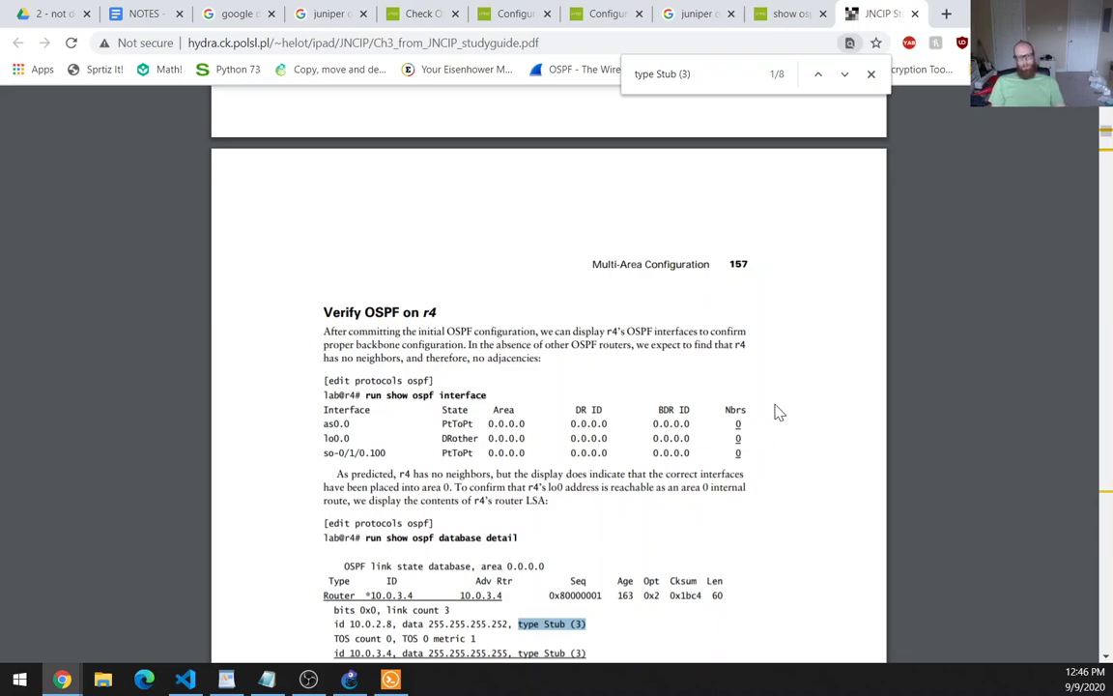
scroll(547, 387, "down", 3)
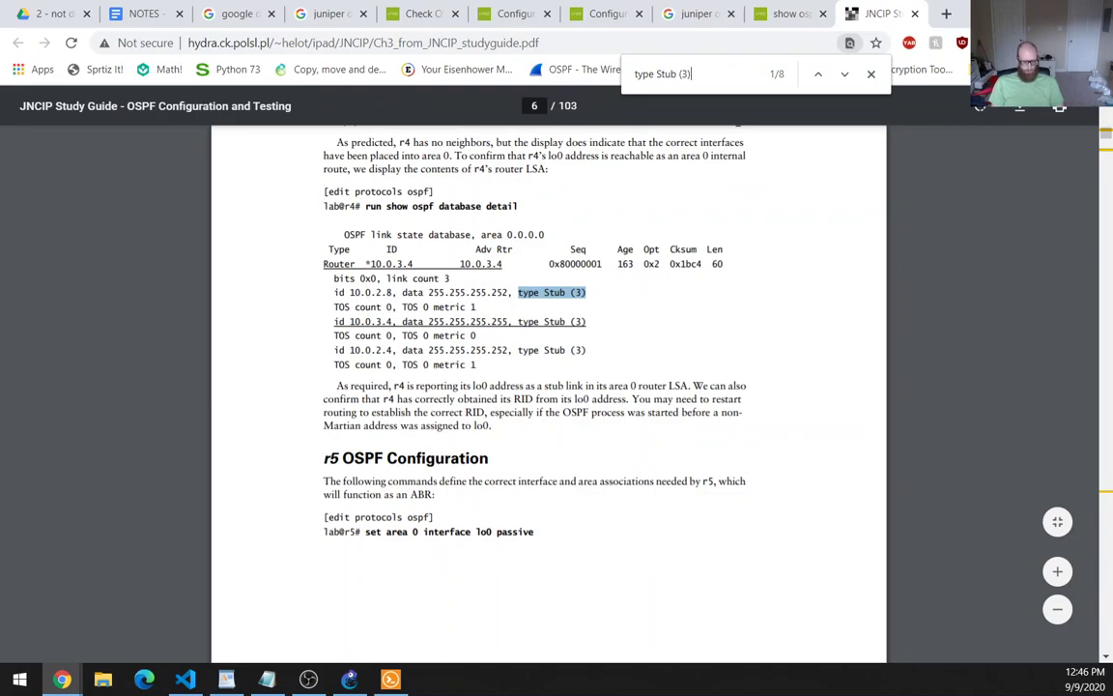
key("alt+Tab")
Step: On P5, stop the ospf_tshoot monitoring and run show ospf neighbor
triple_click(145, 355)
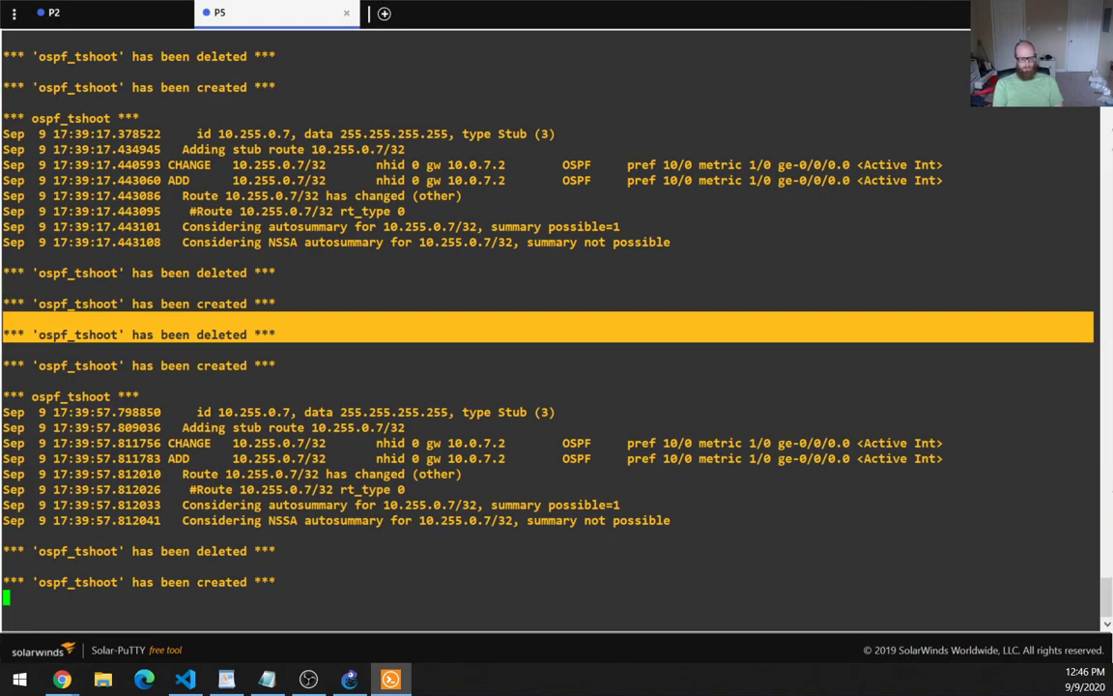
type("monitor stop")
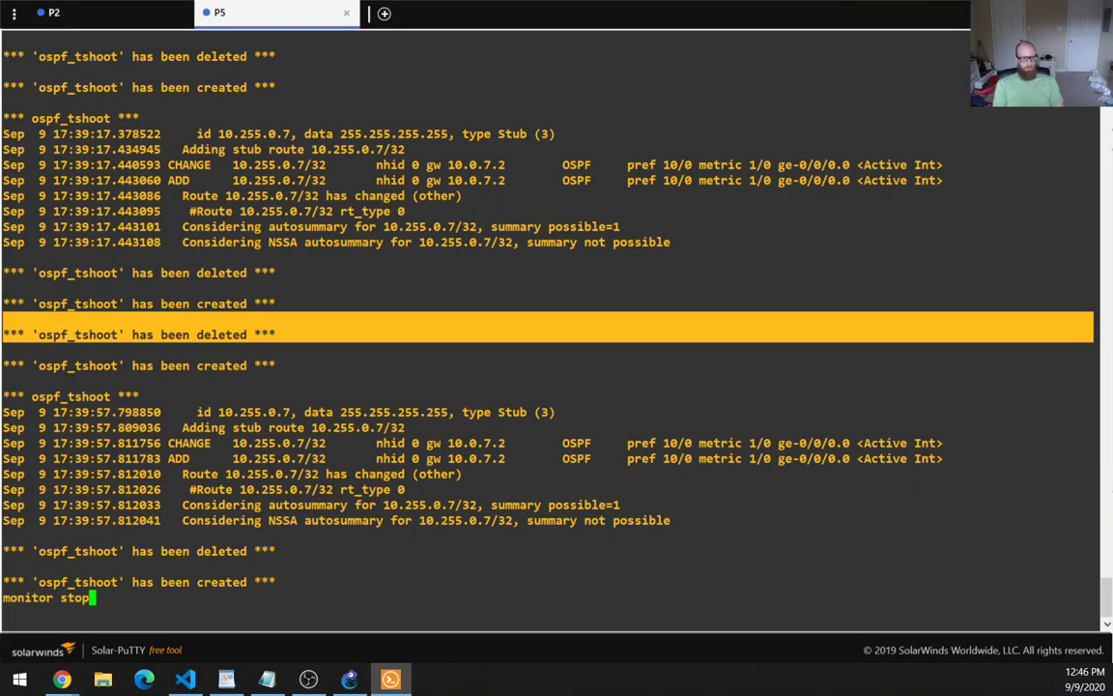
key("Return")
type("show ospf nei")
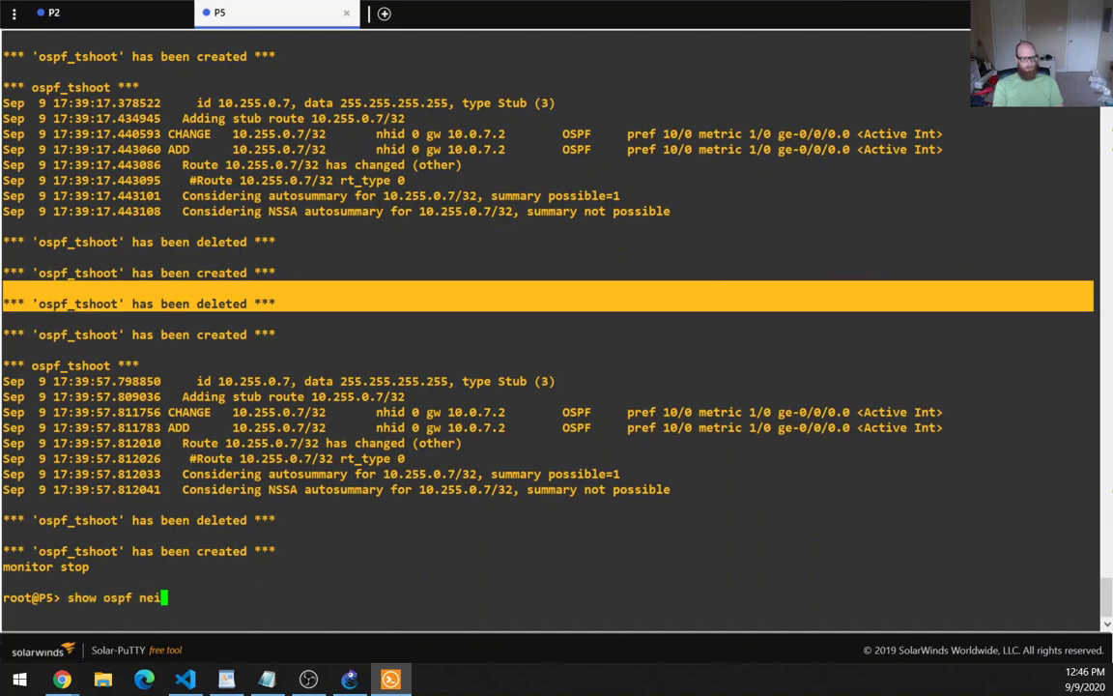
key("Return")
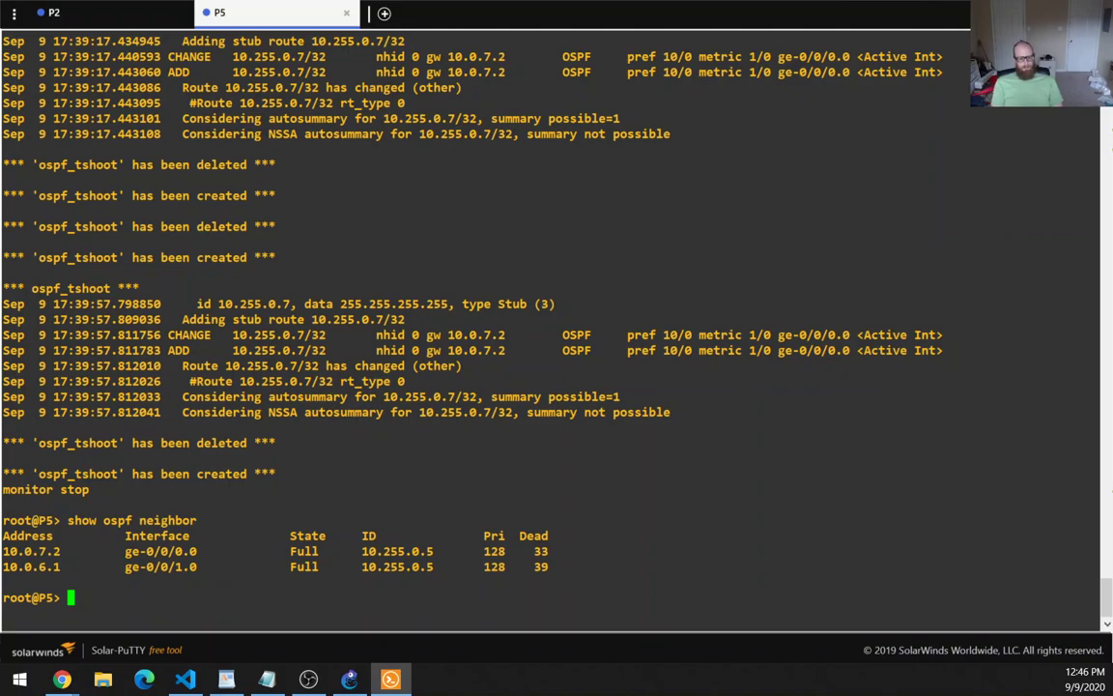
Step: List P5's whole configuration with show configuration | display set | no-more
type("show configuration ")
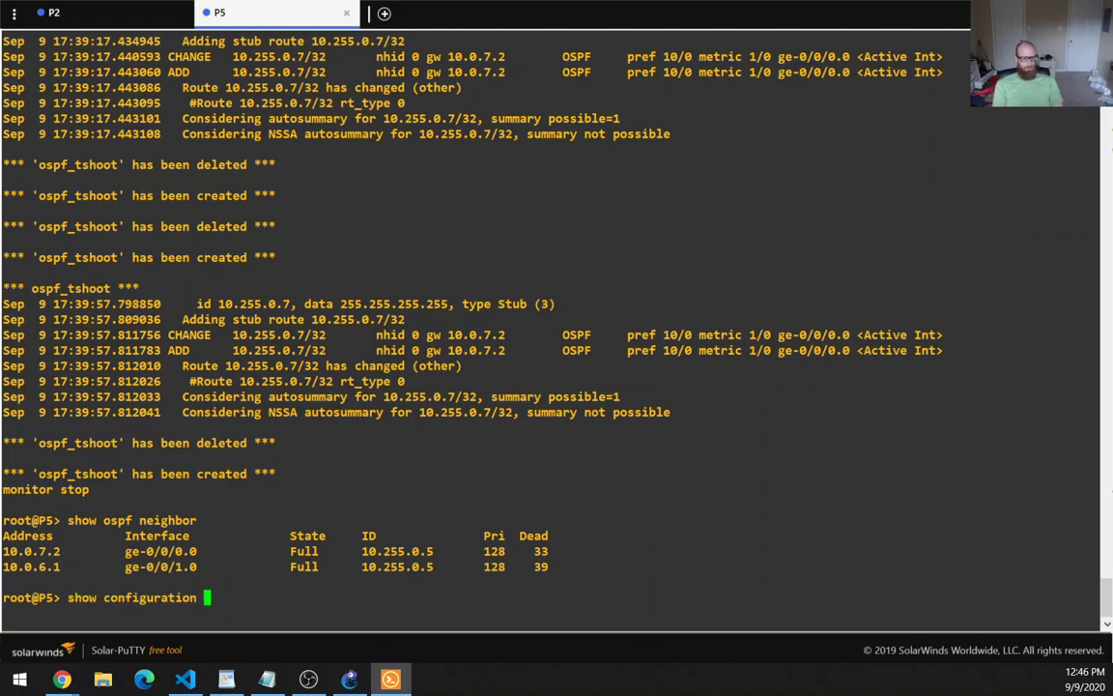
type("| display set | no-more")
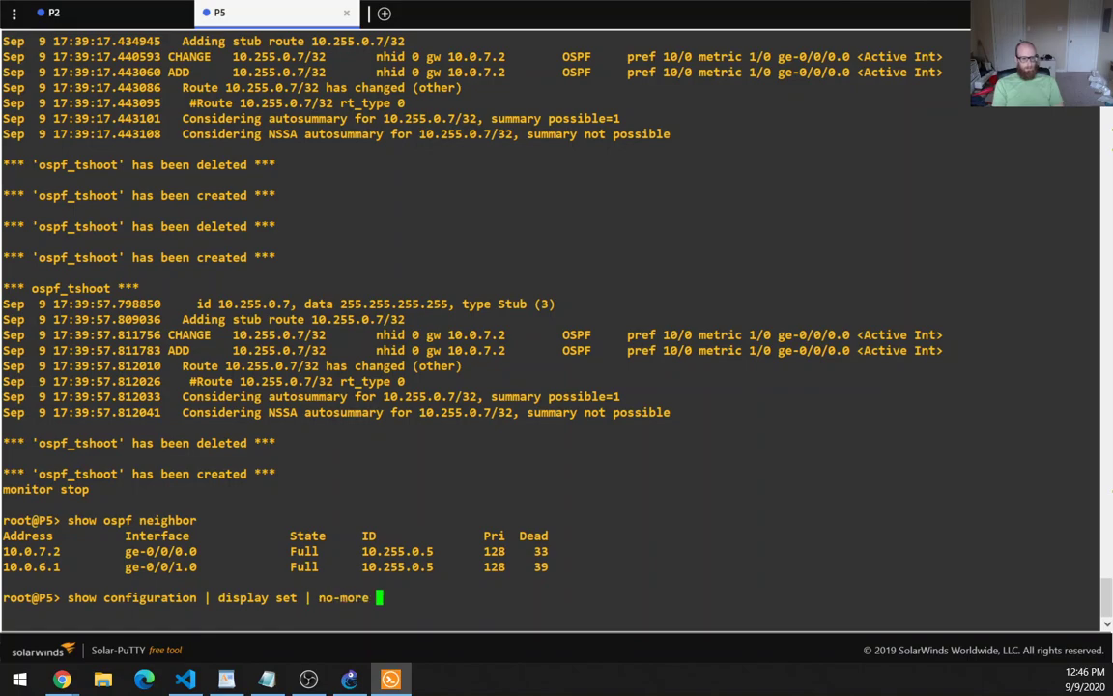
key("Return")
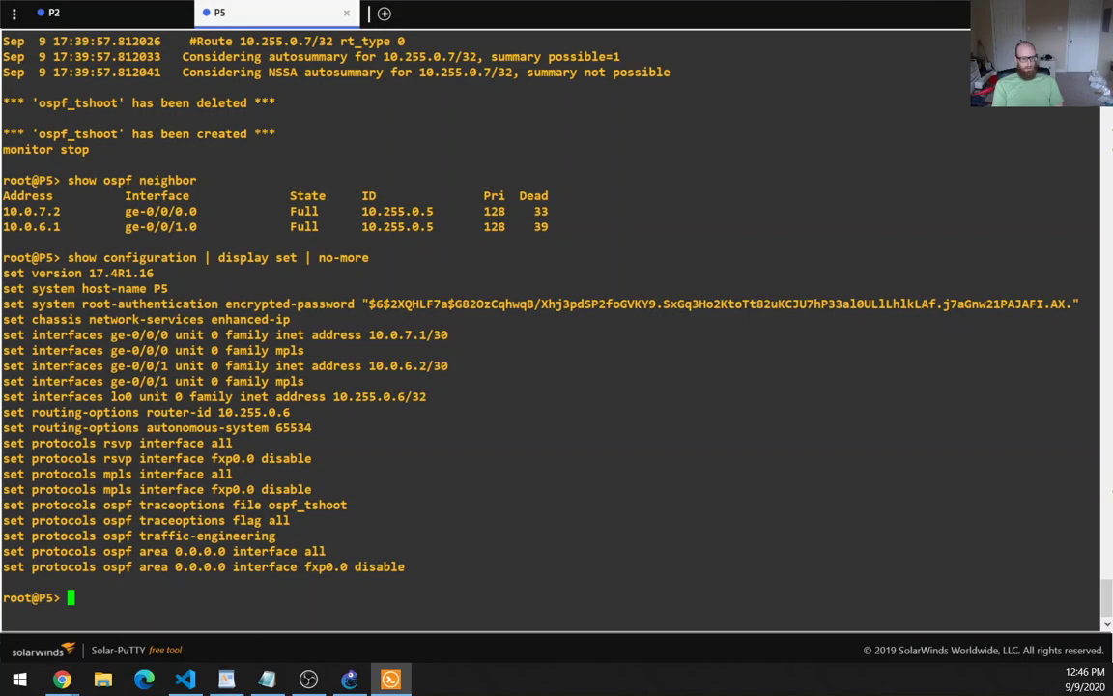
type("configure ")
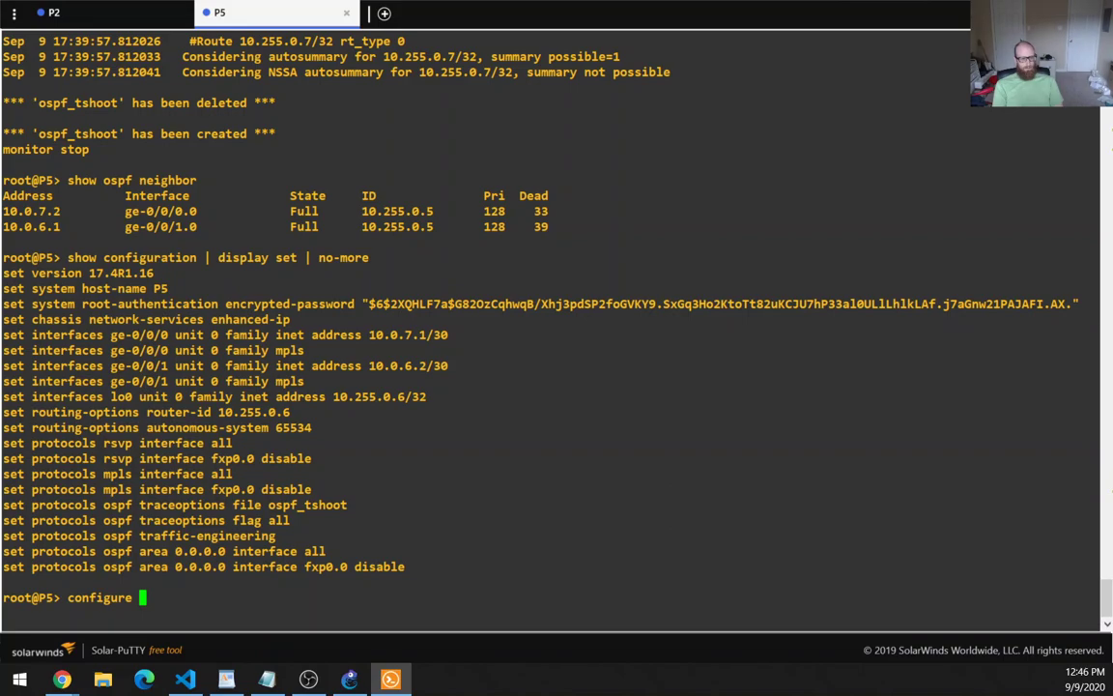
type("private")
Step: Delete P5's OSPF config and set area 0.0.0.0 on interfaces ge-0/0/0.0 and ge-0/0/1.0
key("Return")
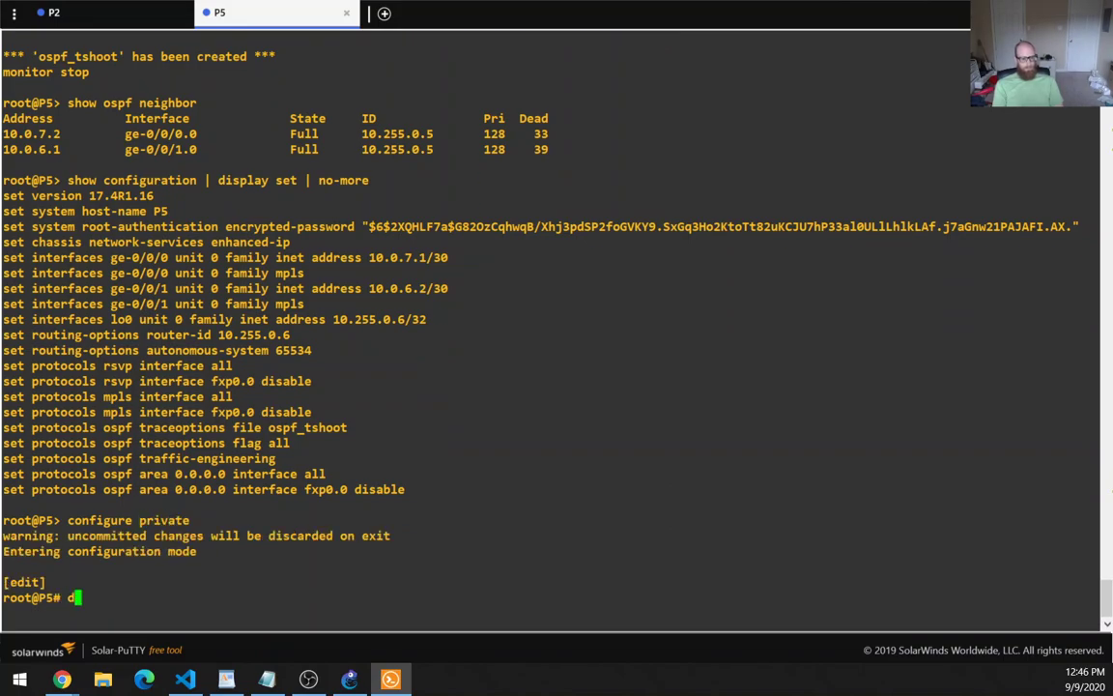
type("delete protocols ")
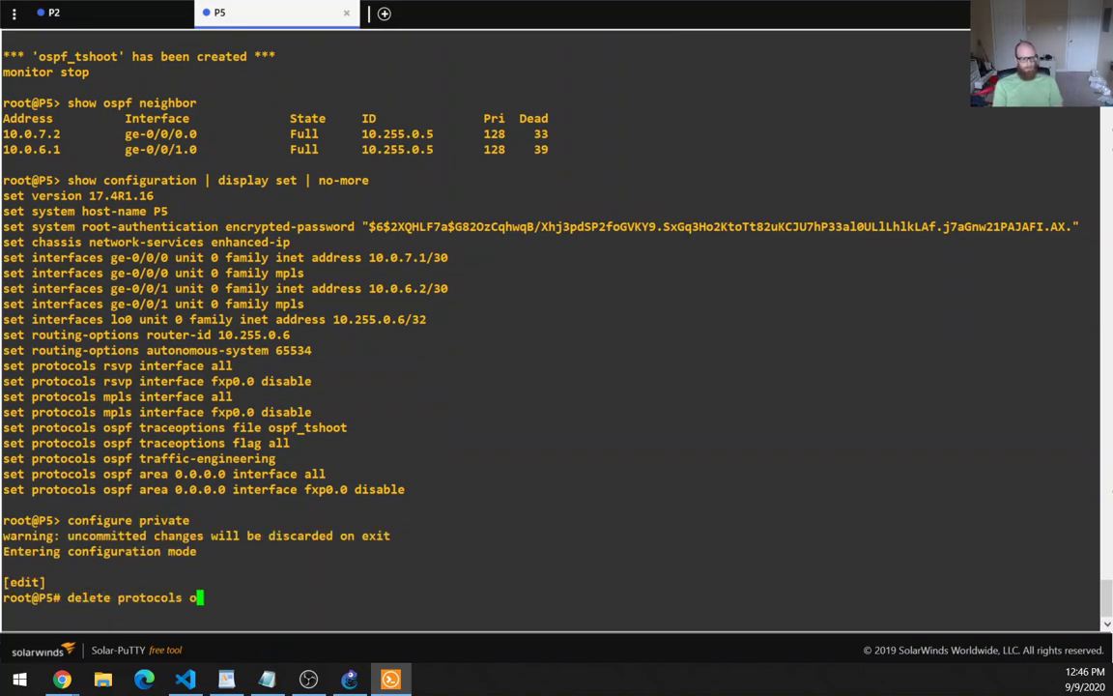
type("ospf")
key("Return")
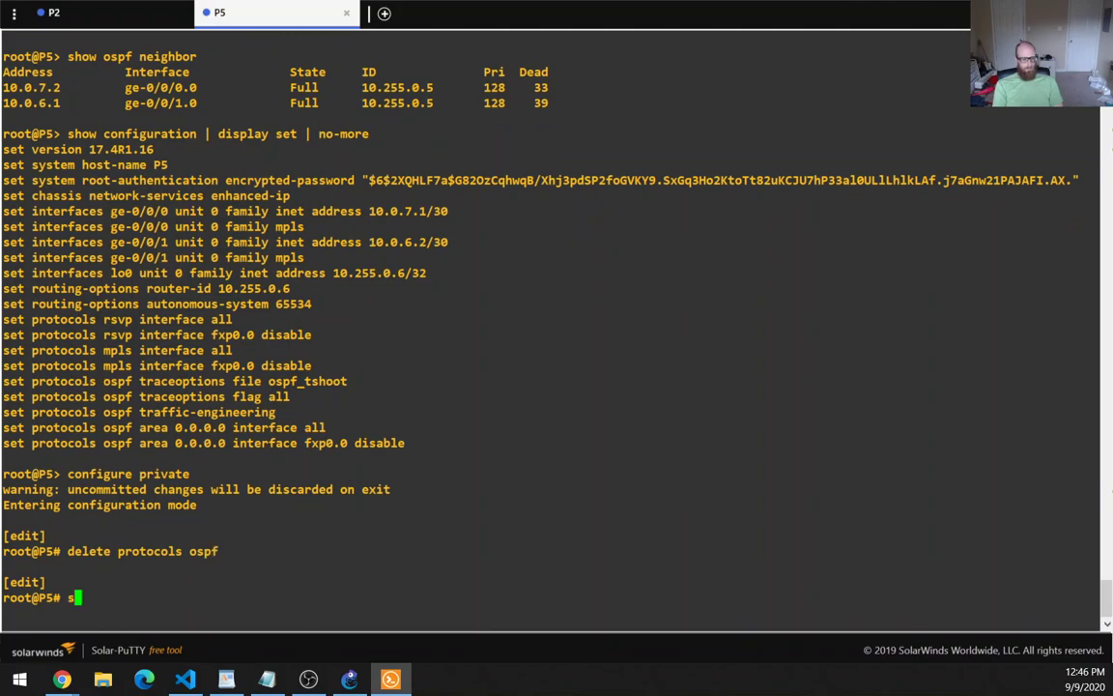
type("set protocols ospf ")
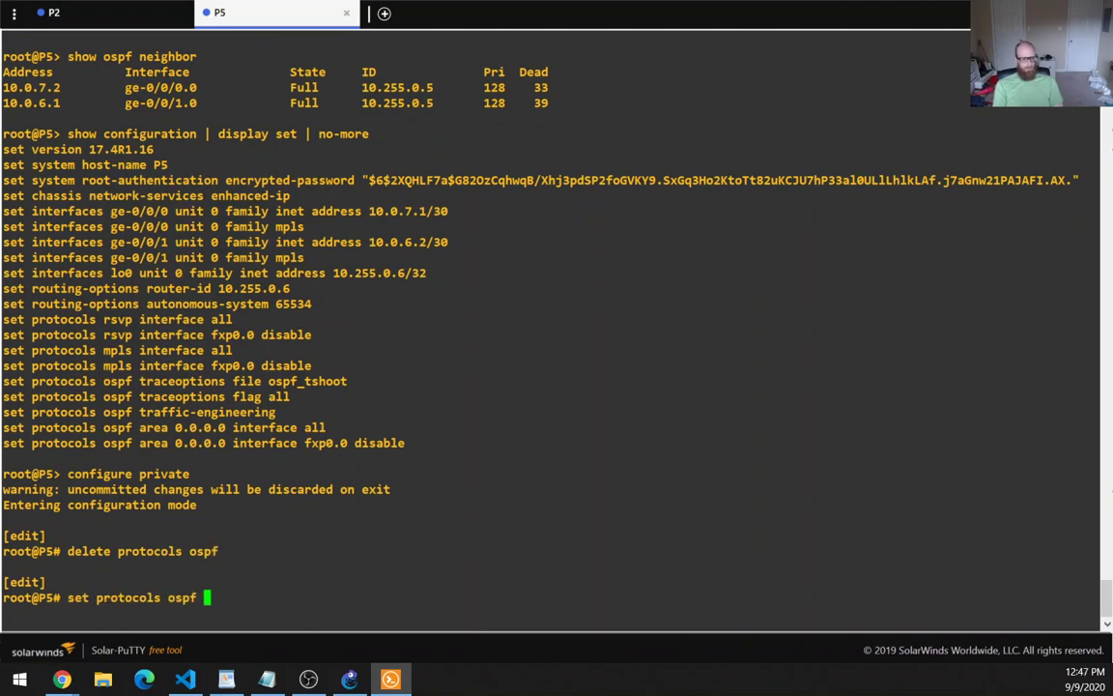
type("area 0.0.0.0 interface ge")
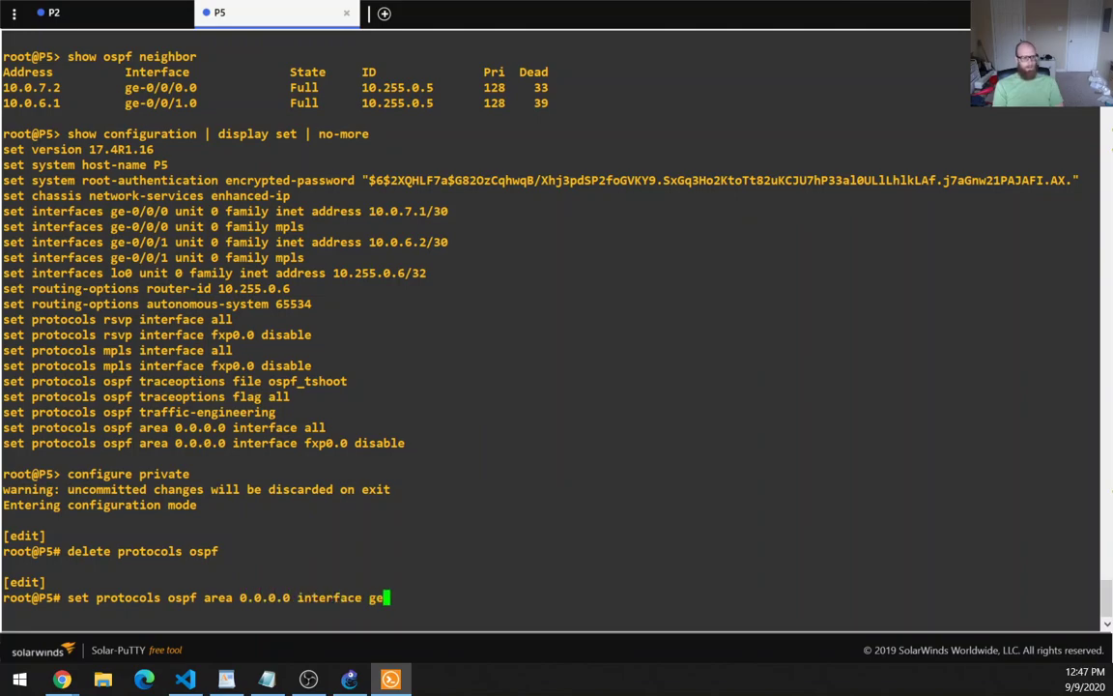
type("-0/0/0.0")
key("Return")
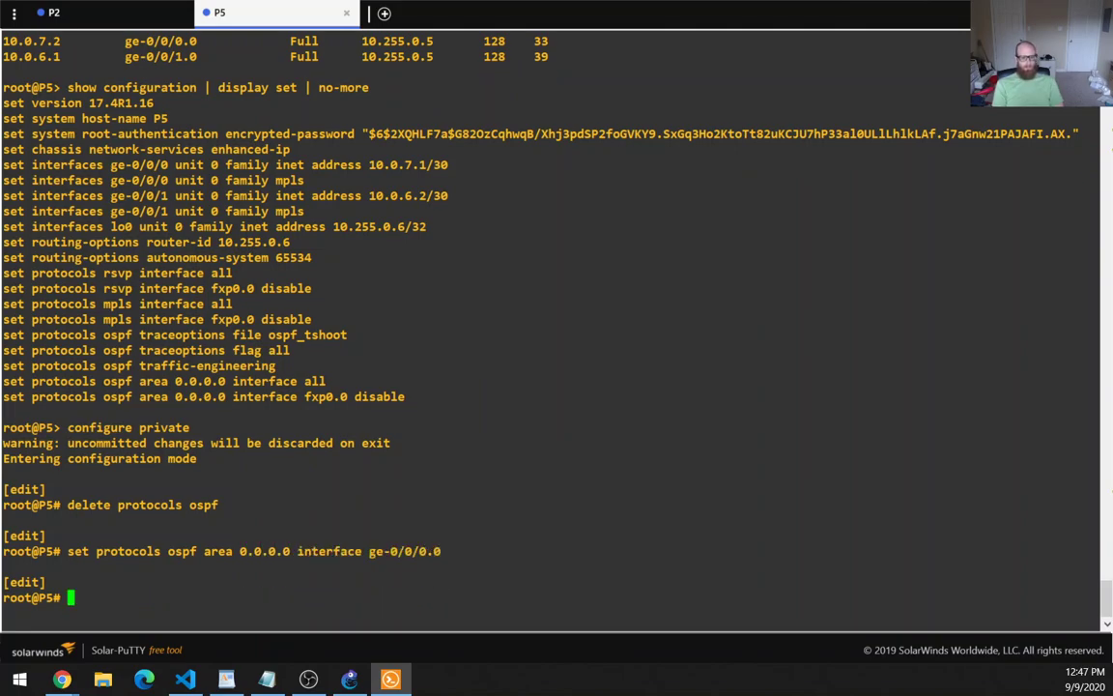
key("Up")
key("Left")
key("Left")
key("BackSpace")
type("1")
key("Return")
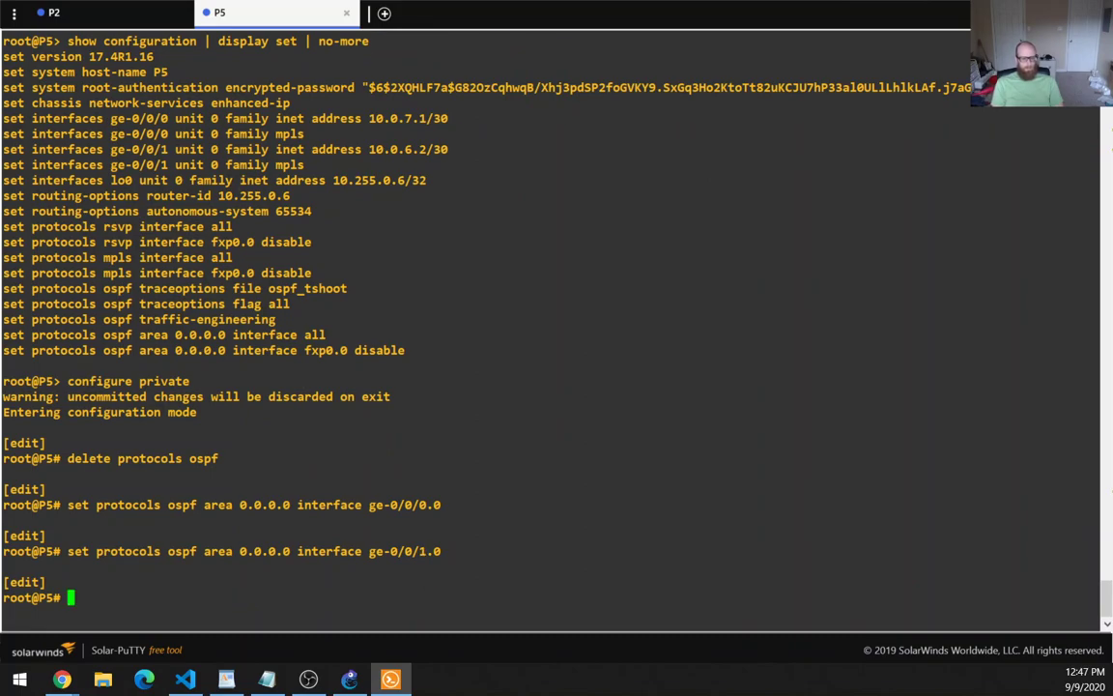
Step: Clear the stray command line and commit P5's OSPF change with commit and-quit
key("Up")
type("ww")
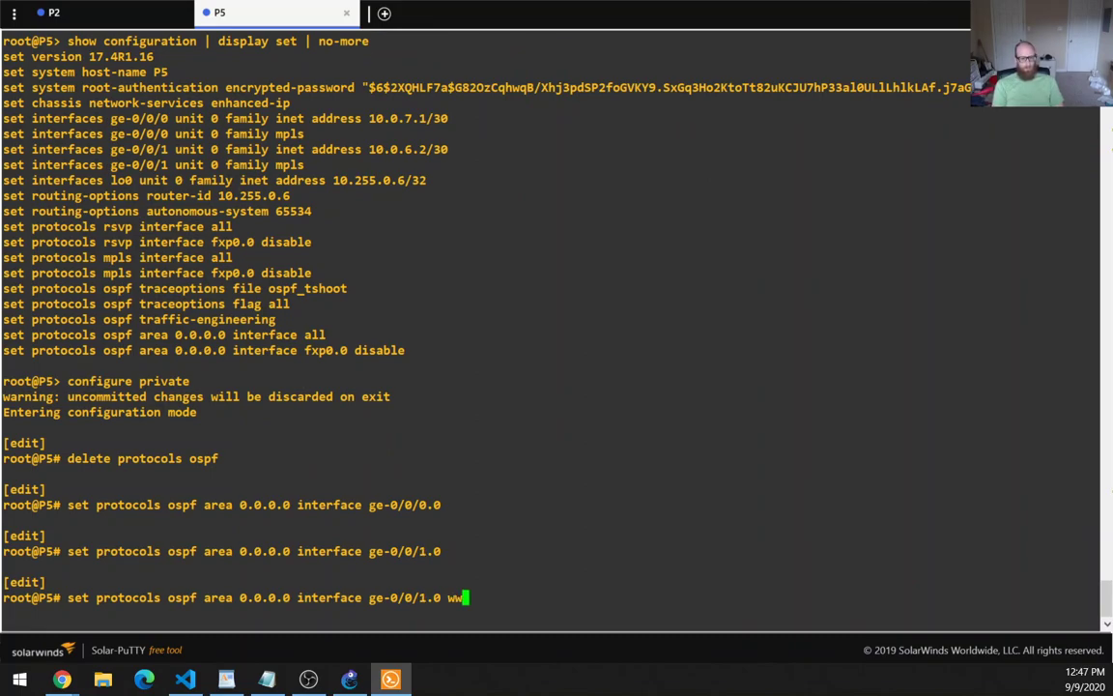
key("BackSpace")
key("BackSpace")
key("BackSpace")
key("BackSpace")
key("BackSpace")
key("BackSpace")
key("BackSpace")
key("BackSpace")
key("BackSpace")
key("BackSpace")
key("BackSpace")
key("BackSpace")
key("BackSpace")
key("BackSpace")
key("BackSpace")
key("BackSpace")
key("BackSpace")
key("BackSpace")
key("BackSpace")
key("BackSpace")
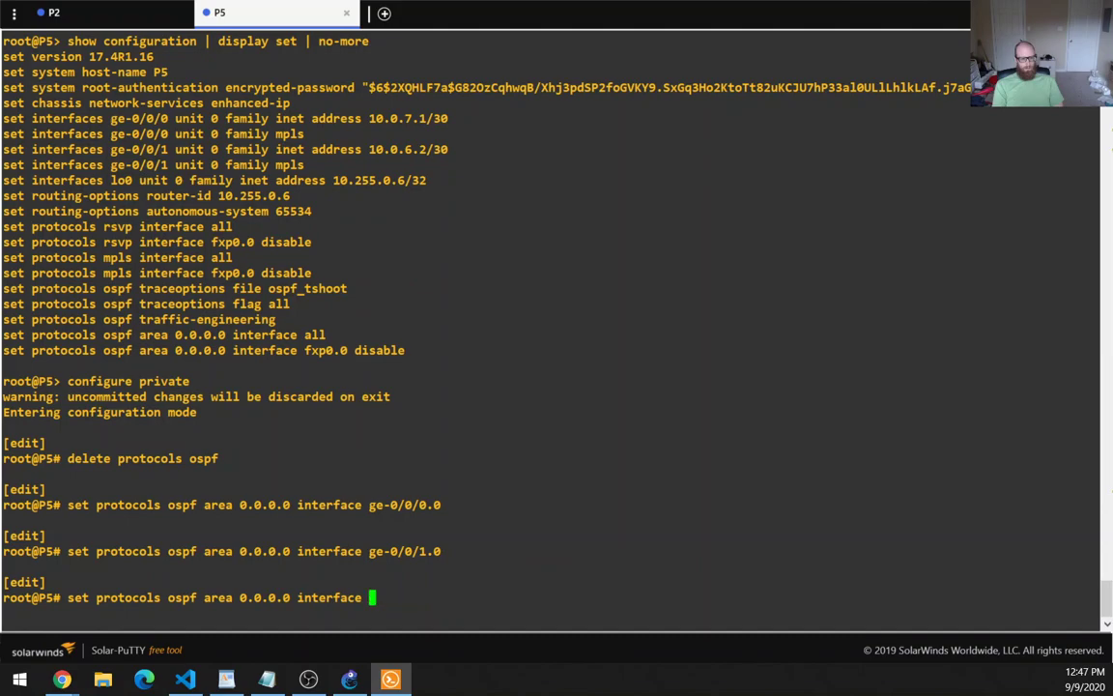
key("BackSpace")
key("BackSpace")
key("BackSpace")
key("BackSpace")
key("BackSpace")
key("BackSpace")
key("BackSpace")
key("BackSpace")
key("BackSpace")
key("BackSpace")
key("BackSpace")
key("BackSpace")
key("BackSpace")
key("BackSpace")
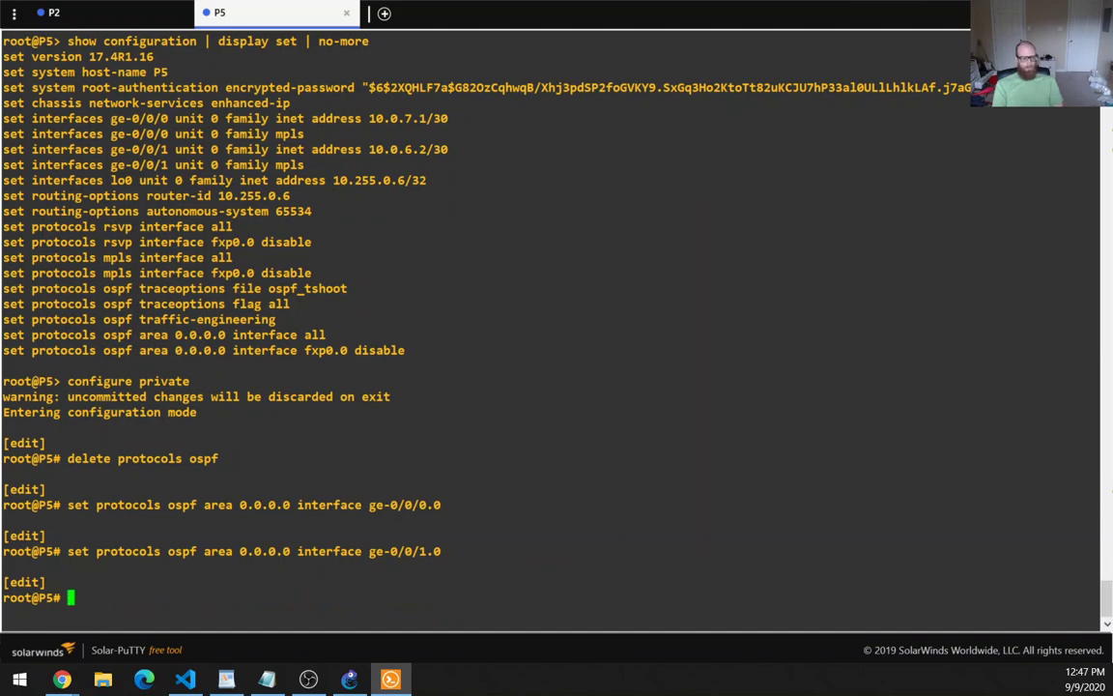
type("commit and-quit")
key("Return")
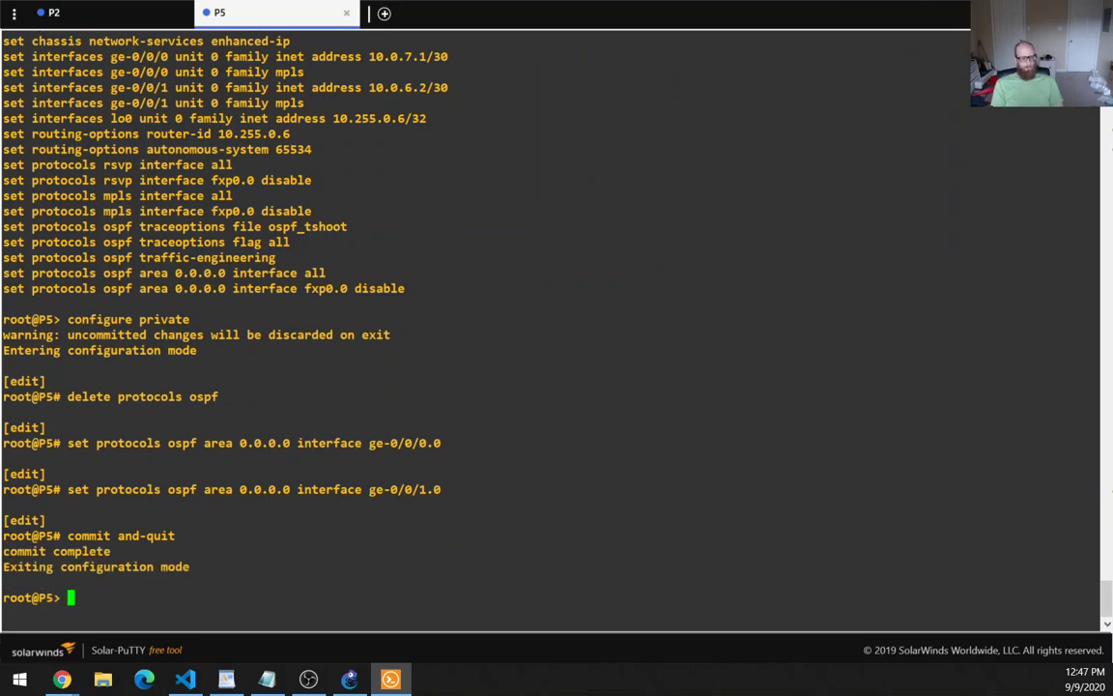
Step: Rerun show ospf neighbor on P5 and highlight both Full neighbors' router ID 10.255.0.5
type("show configuration | display set | no-more")
key("Up")
key("Up")
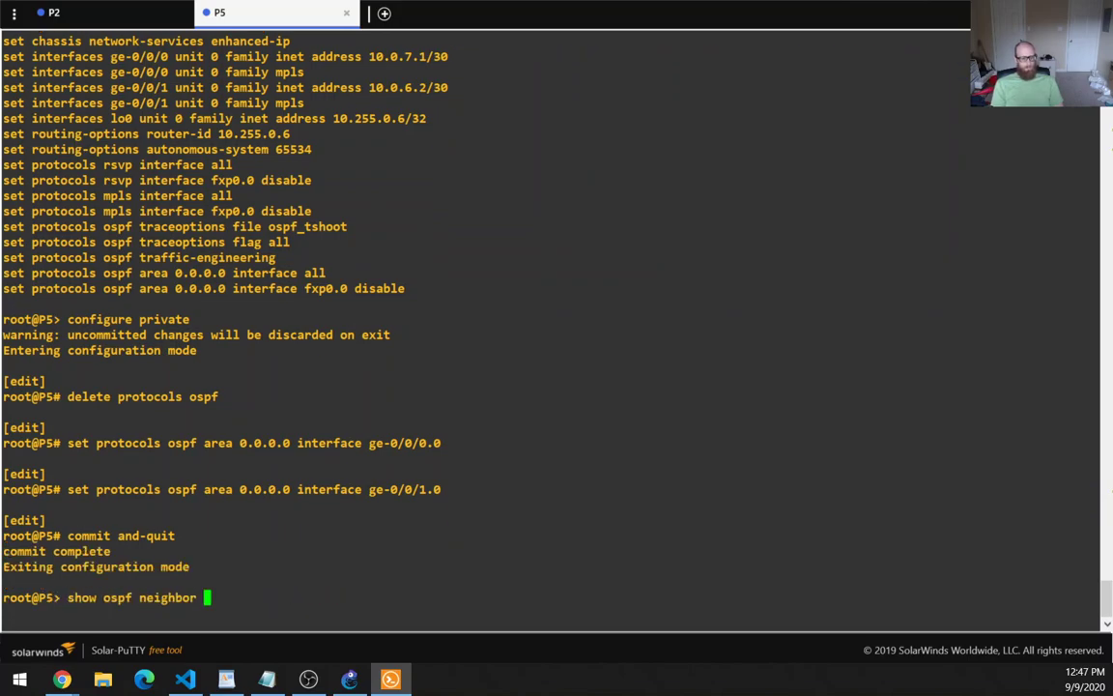
key("Down")
key("Up")
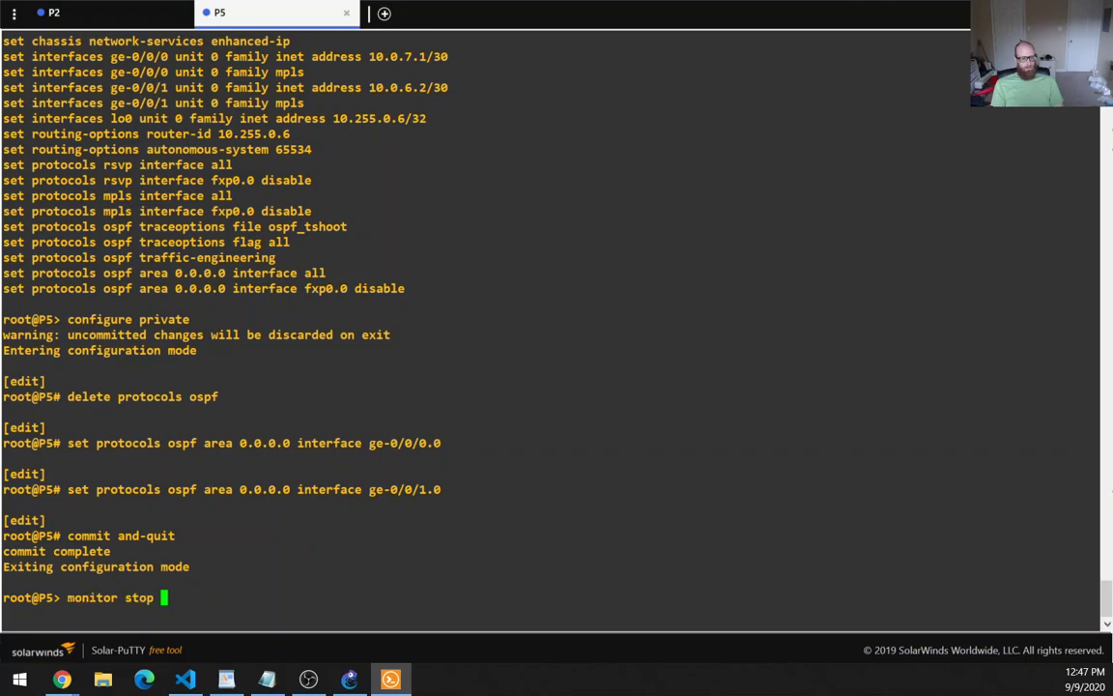
key("Down")
key("Return")
key("Up")
key("Return")
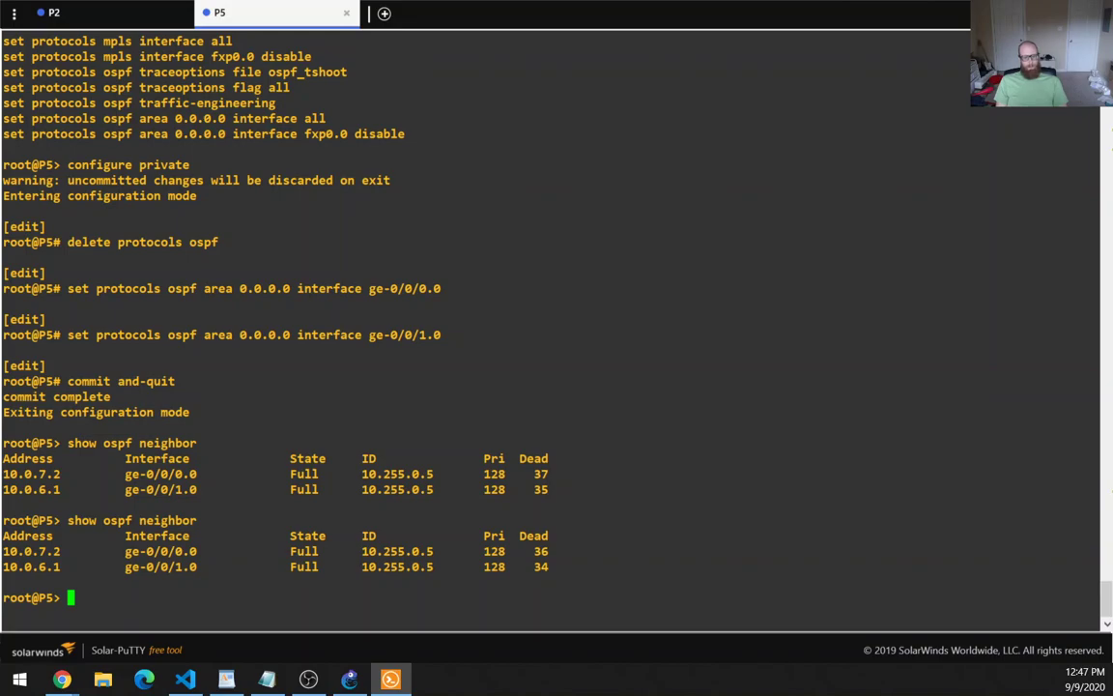
left_click_drag(361, 550, 434, 551)
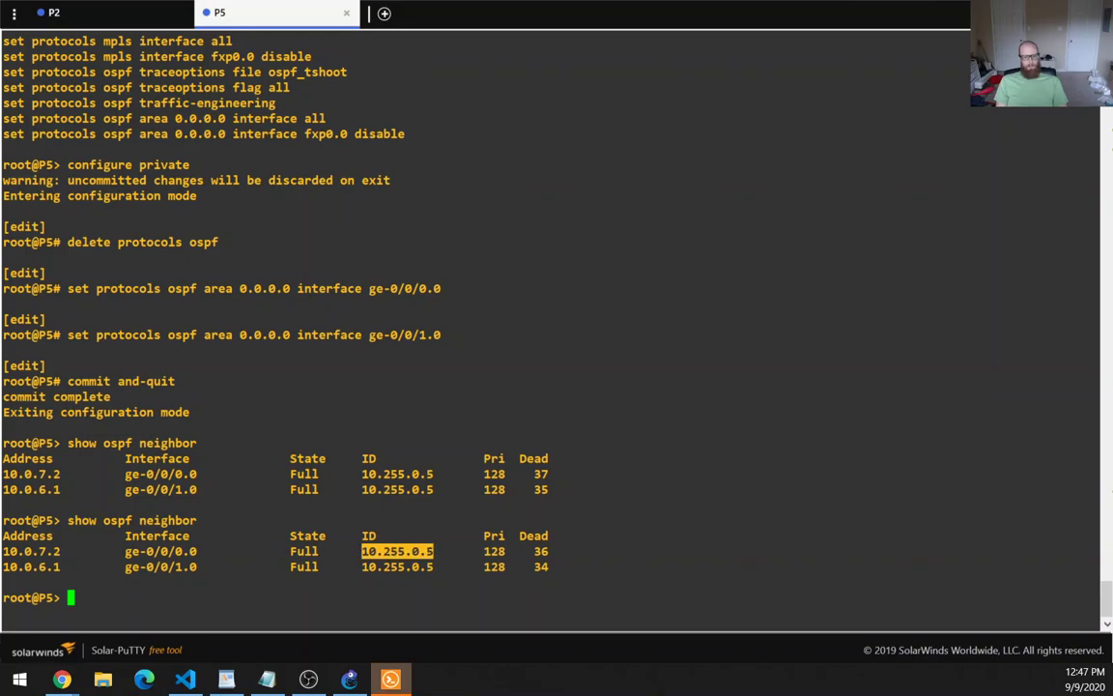
left_click_drag(326, 566, 439, 566)
left_click(56, 13)
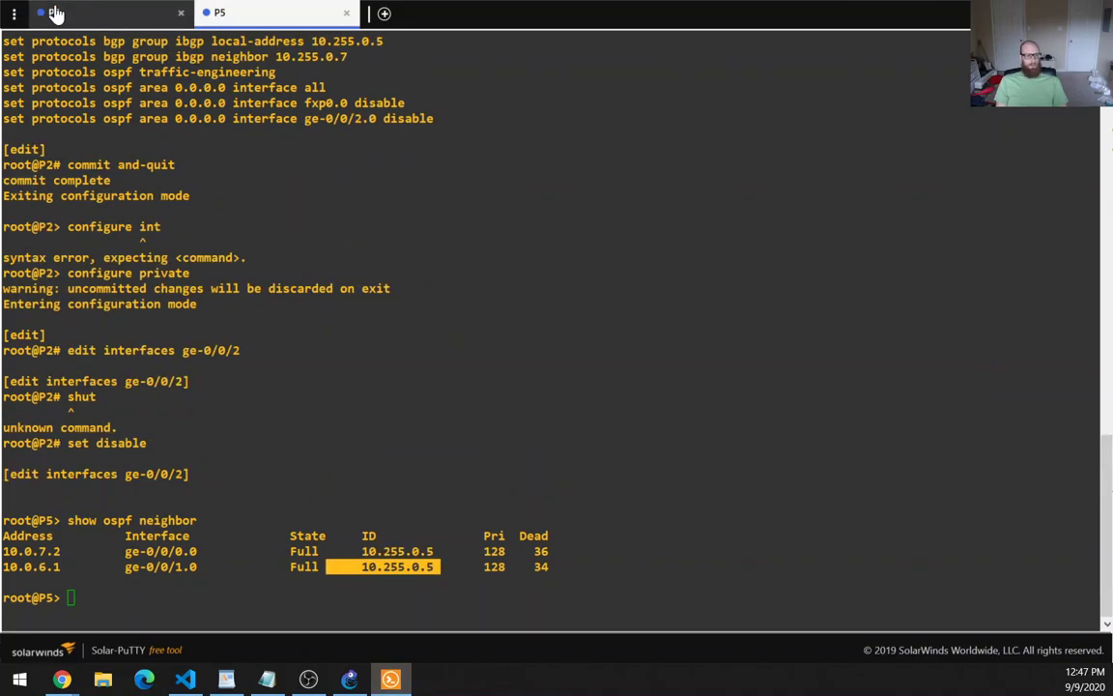
Step: On P2, show the configuration of interface ge-0/0/0
type("shwo")
key("Return")
type("shwor")
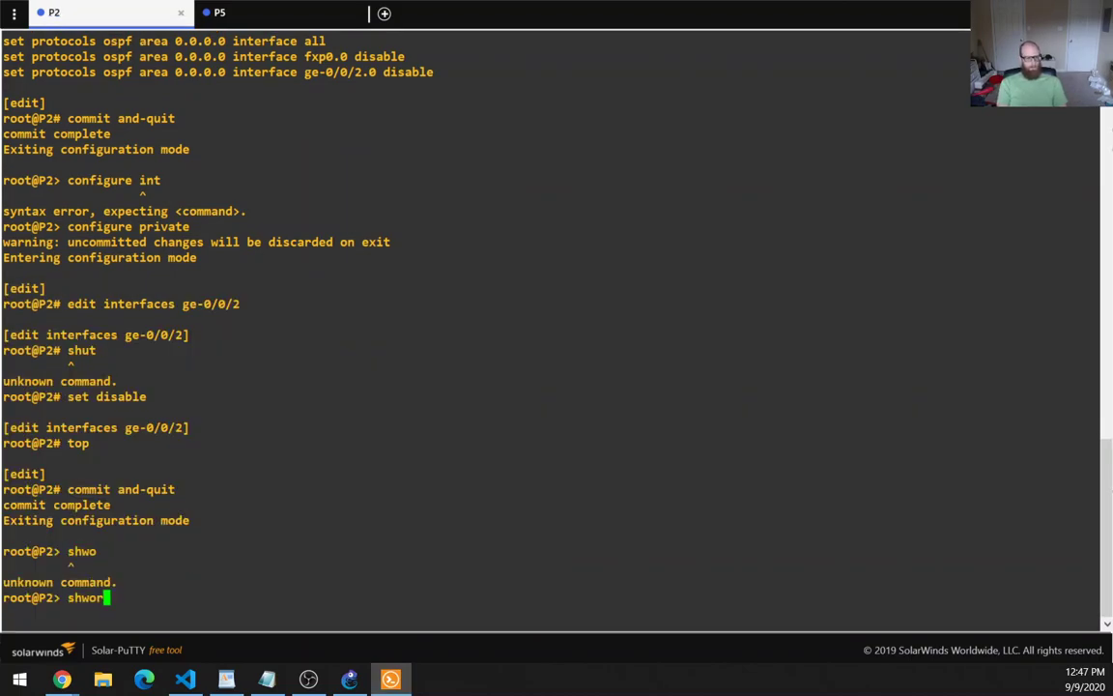
key("BackSpace")
key("BackSpace")
key("BackSpace")
key("BackSpace")
type("how run")
key("Return")
key("Up")
type("in")
key("Return")
key("Up")
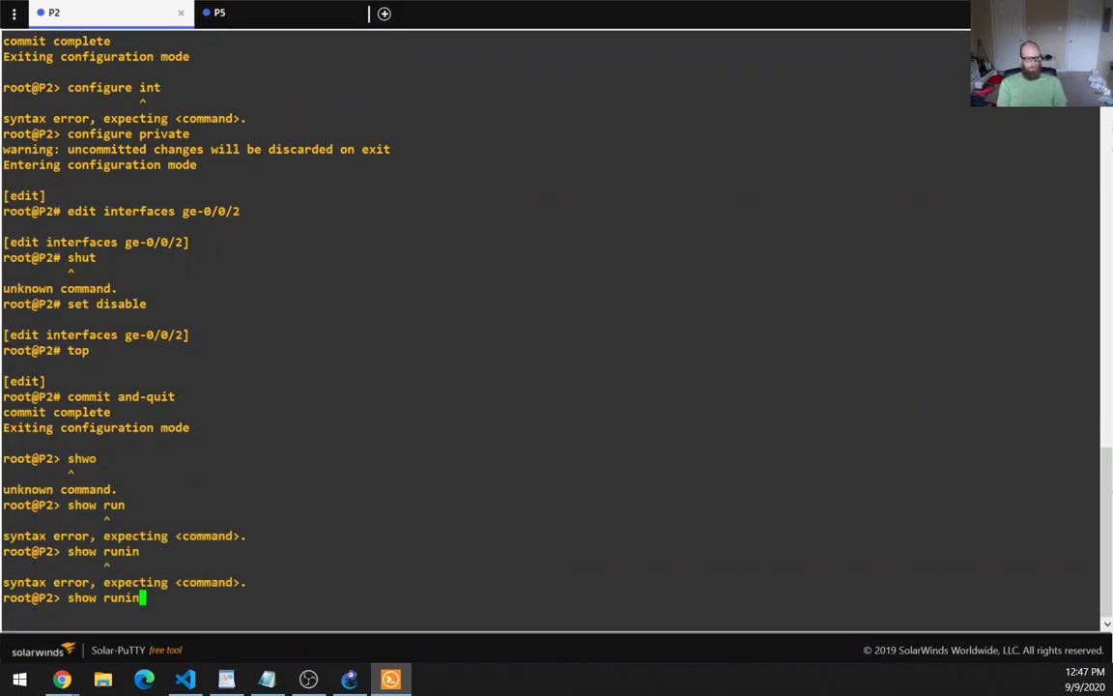
key("ctrl+u")
type("show configuration interfaces g")
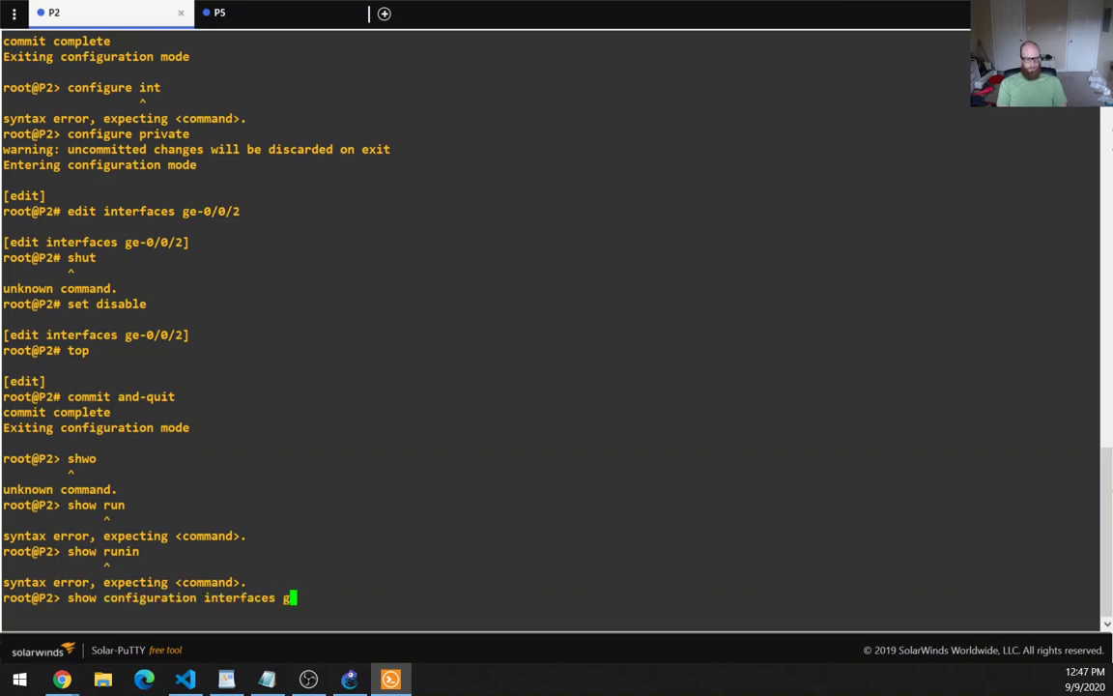
type("e-0/0/0")
key("Return")
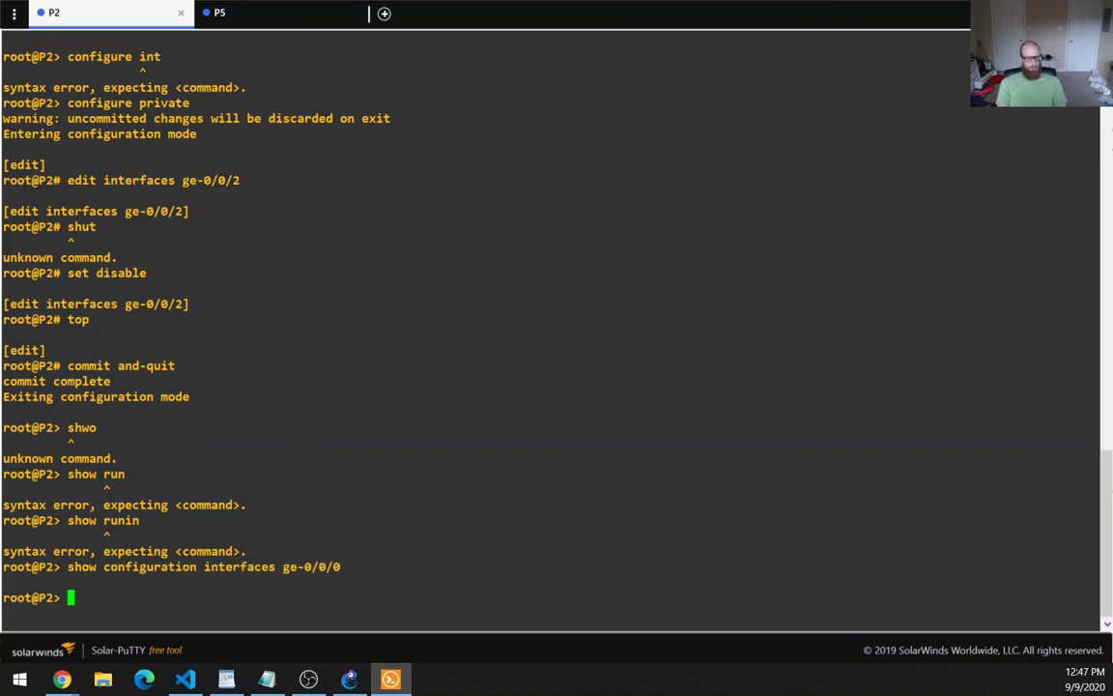
Step: Show P2's lo0.0 configuration (10.255.0.5/32), then go to GNS3 to open PE2's console
key("Up")
key("BackSpace")
key("BackSpace")
key("BackSpace")
key("BackSpace")
key("BackSpace")
key("BackSpace")
key("BackSpace")
key("BackSpace")
type("lo0")
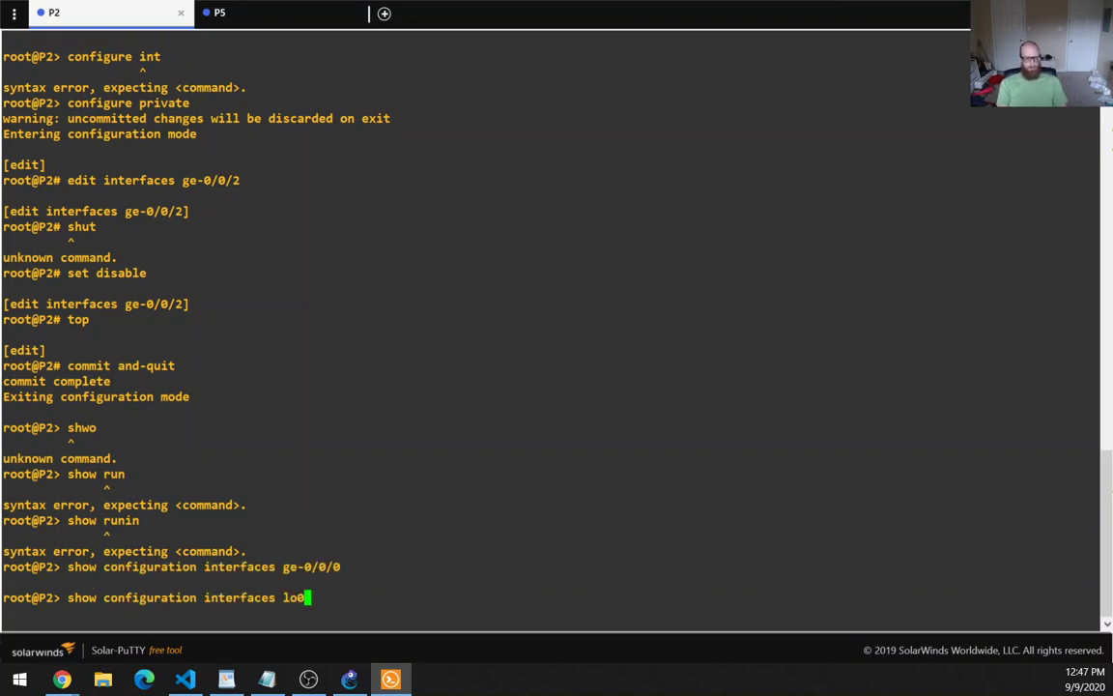
type(".0")
key("Return")
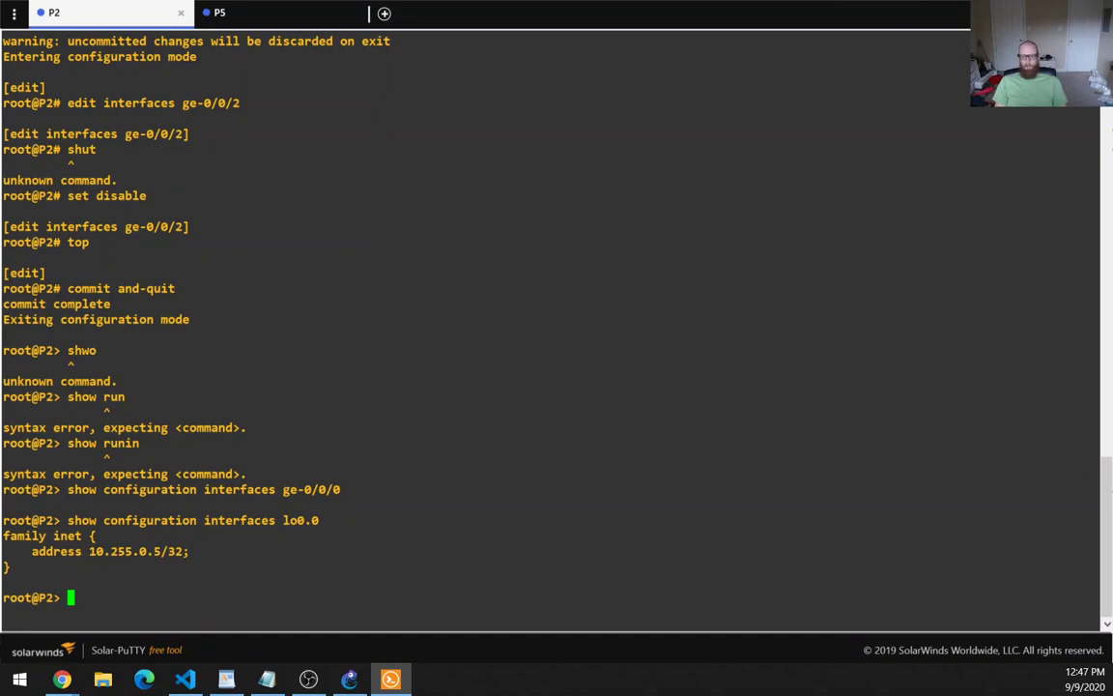
key("alt+Tab")
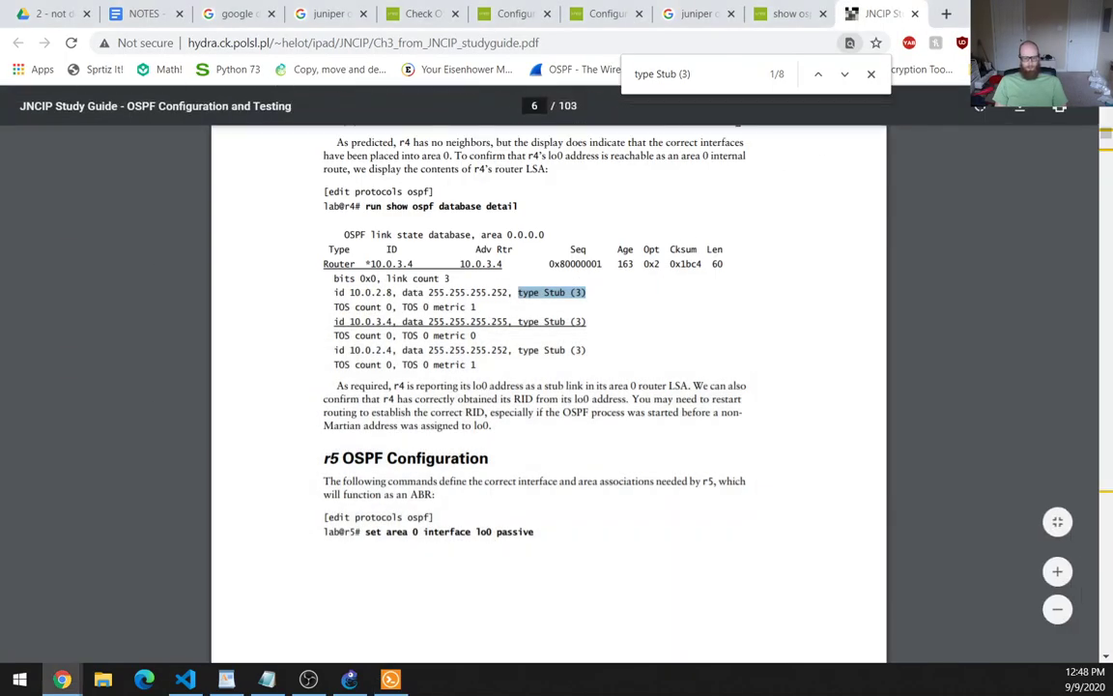
key("alt+Tab")
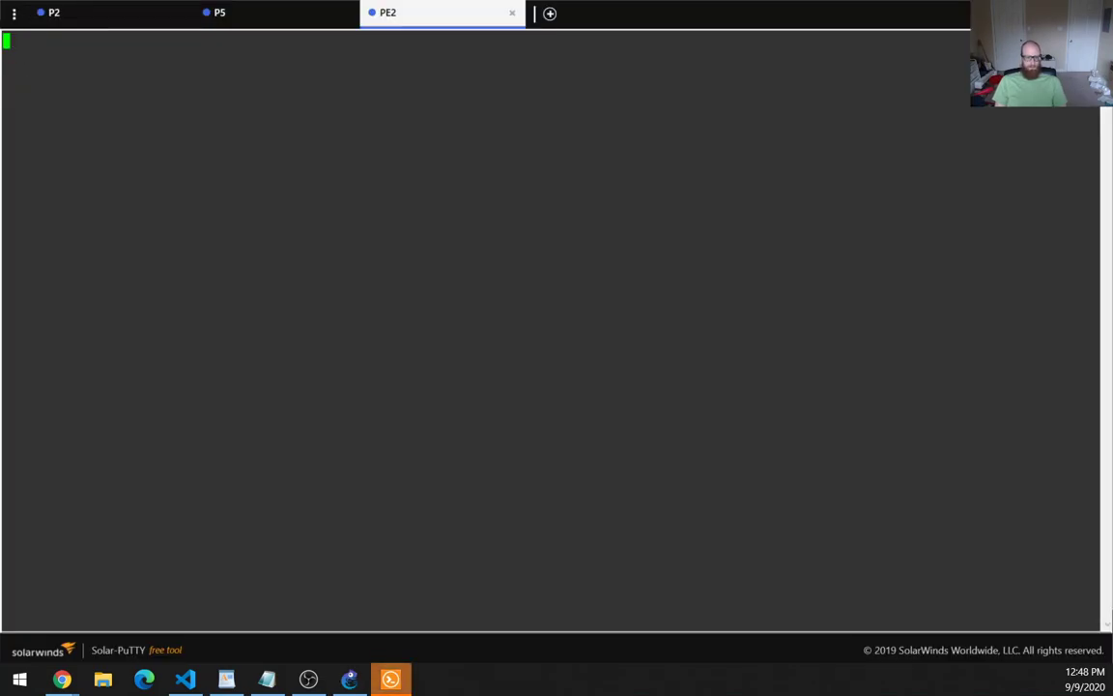
Step: On PE2, show the lo0.0 configuration, confirming 10.255.0.7/32
key("Return")
key("Return")
key("Return")
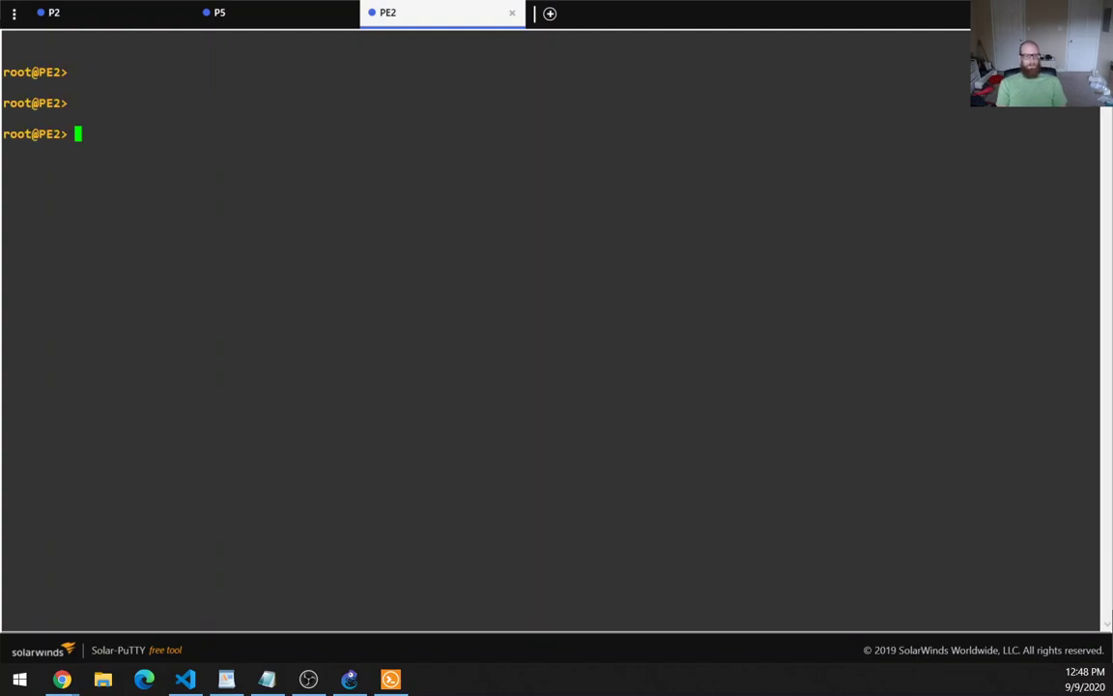
type("show configuration interfaces lo0.0")
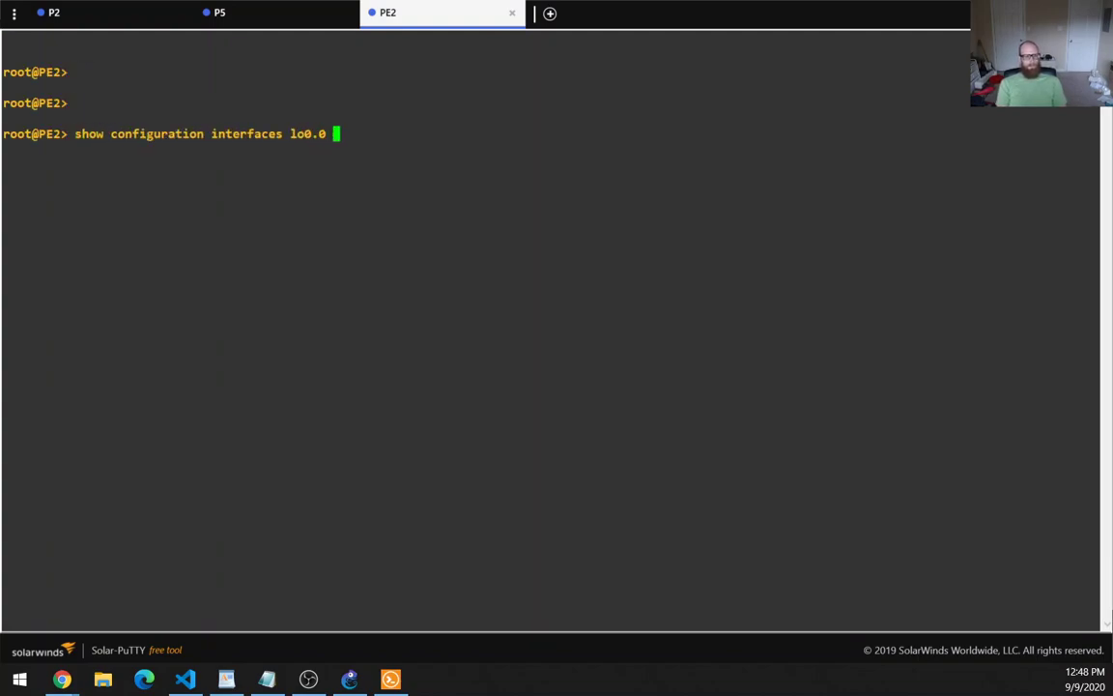
key("Return")
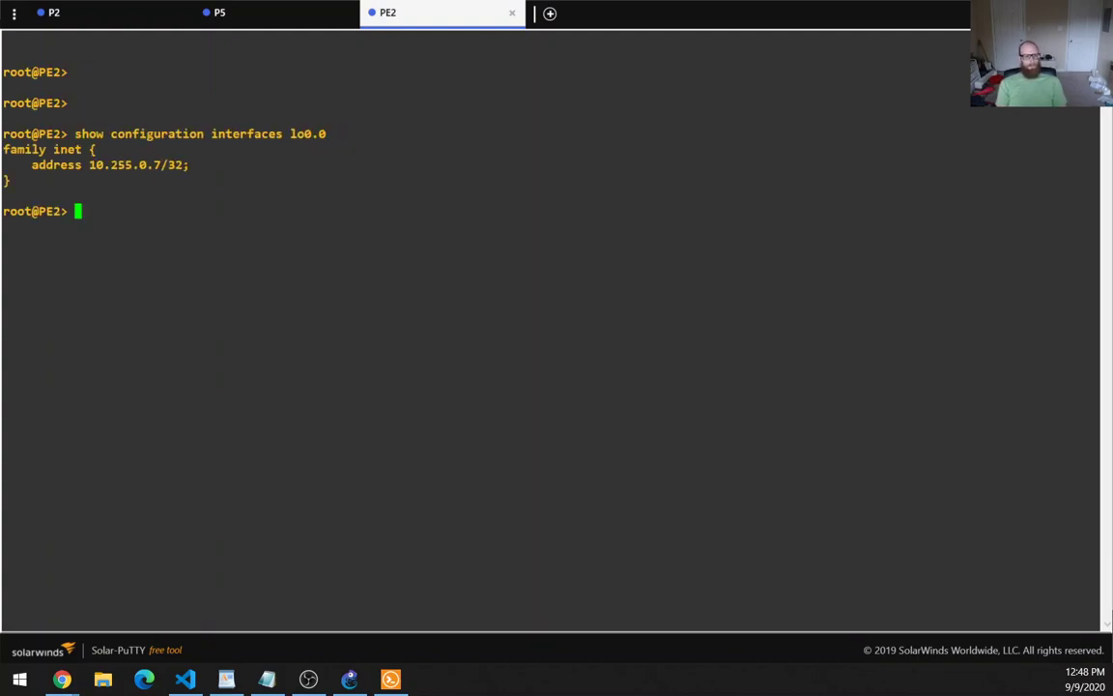
Step: On P5, show the lo0.0 configuration (10.255.0.6/32) and recall earlier commands from history
left_click(291, 27)
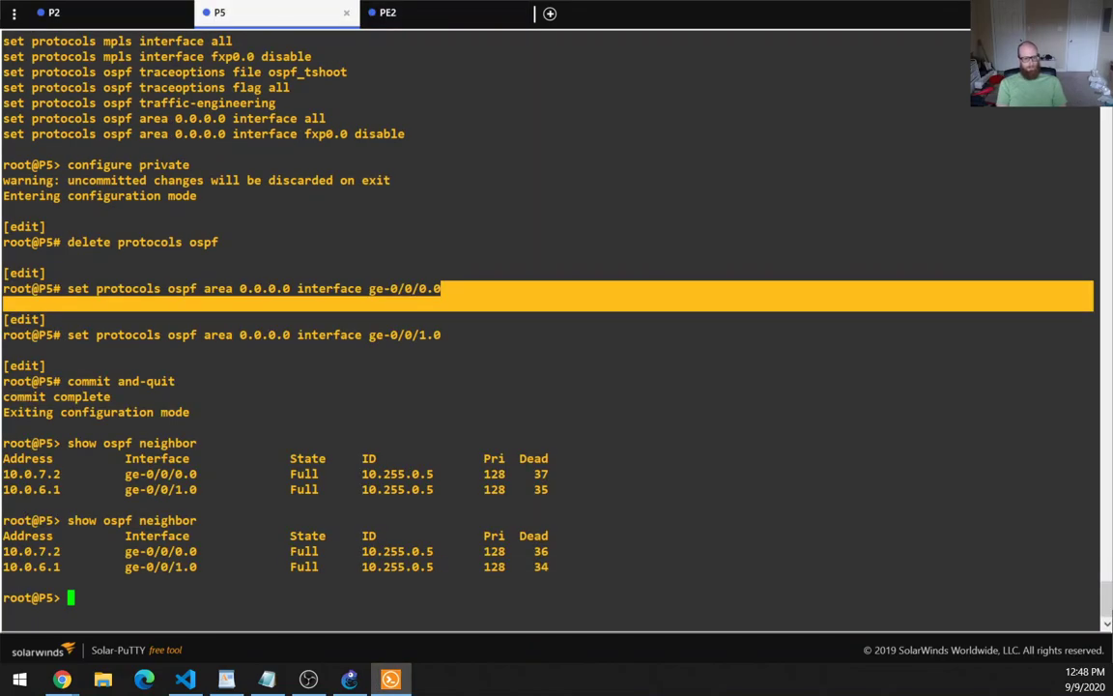
type("show configuration ")
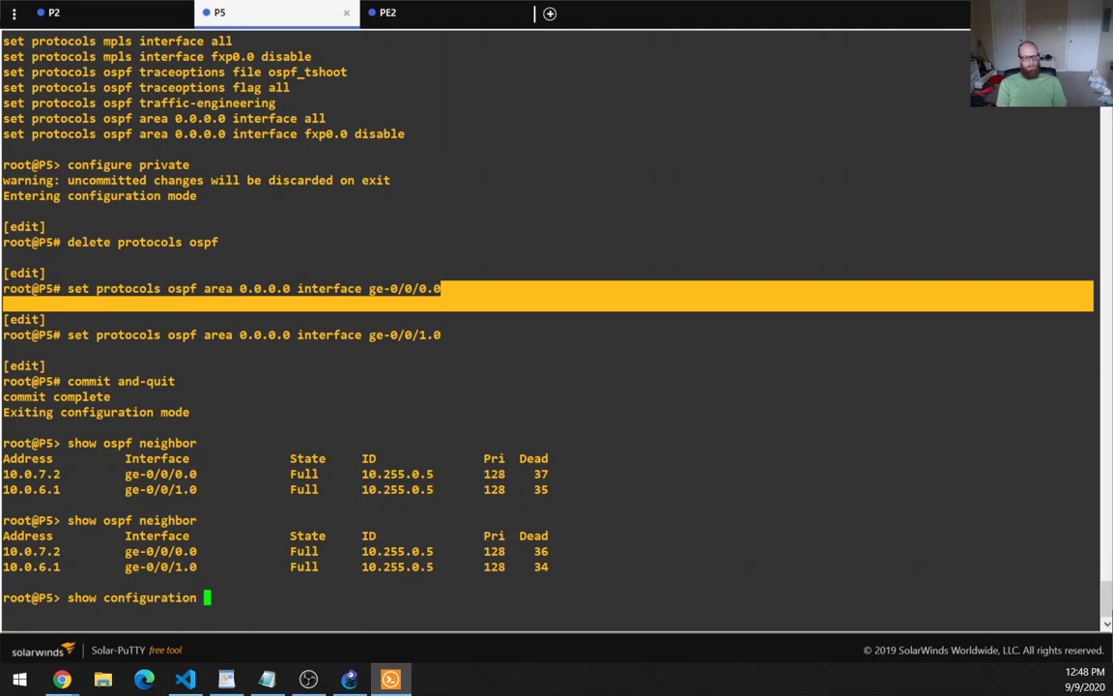
type("interfaces lo0.0")
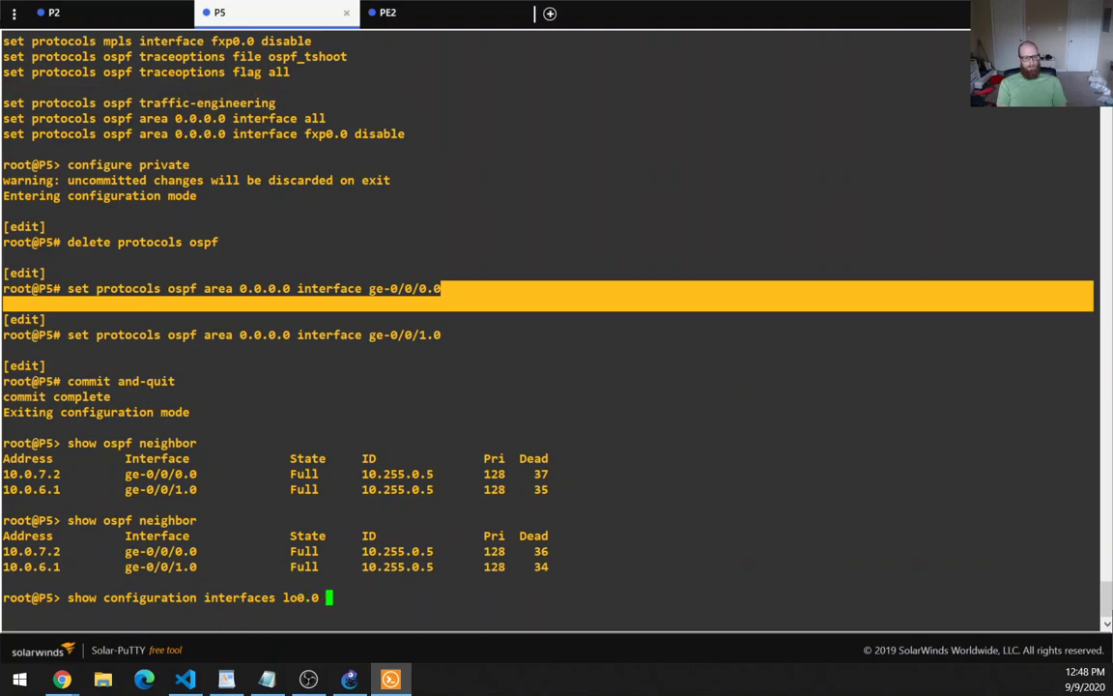
key("Return")
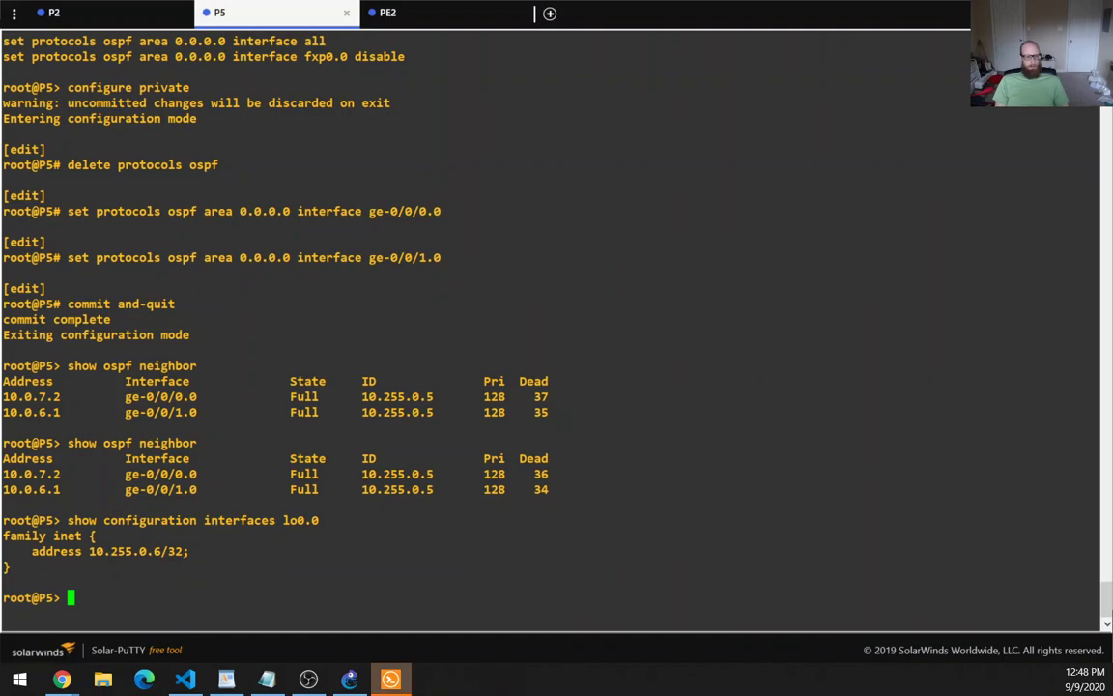
key("Up")
key("Up")
key("Up")
key("Up")
key("Up")
key("Up")
key("Up")
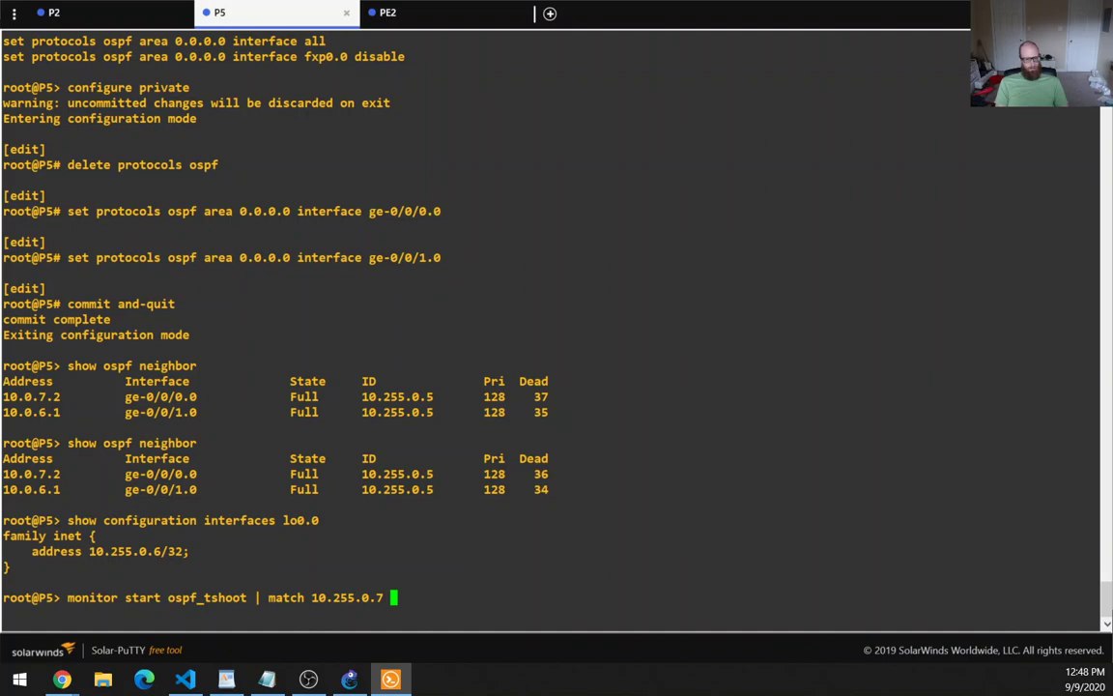
Step: Rerun 'show route 10.255.0.7 | refresh 1' on P5, watch the OSPF route via 10.0.7.2, then stop it
key("Up")
key("Return")
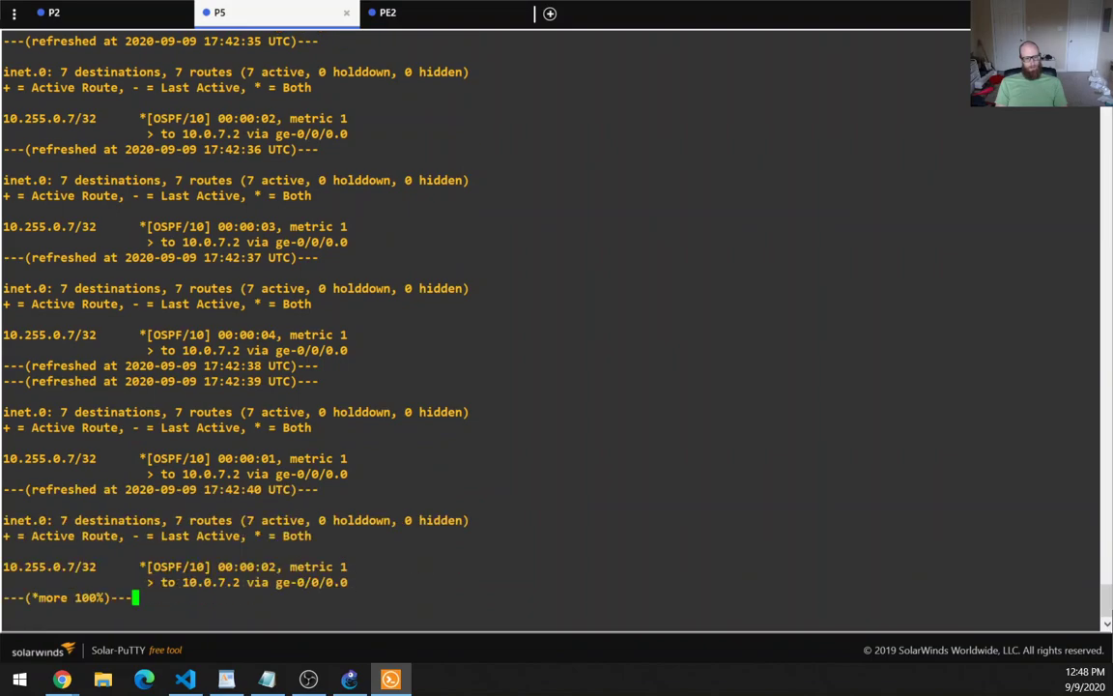
key("ctrl+c")
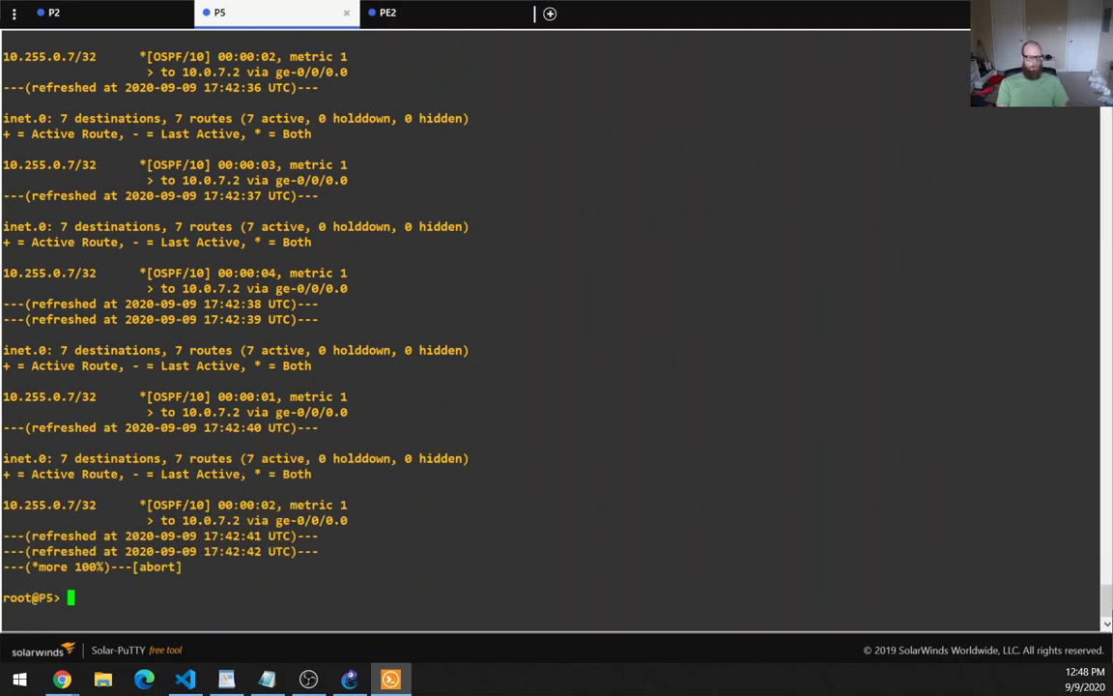
Step: Enter private configuration mode on P5 and move to the protocols ospf hierarchy
type("configure ")
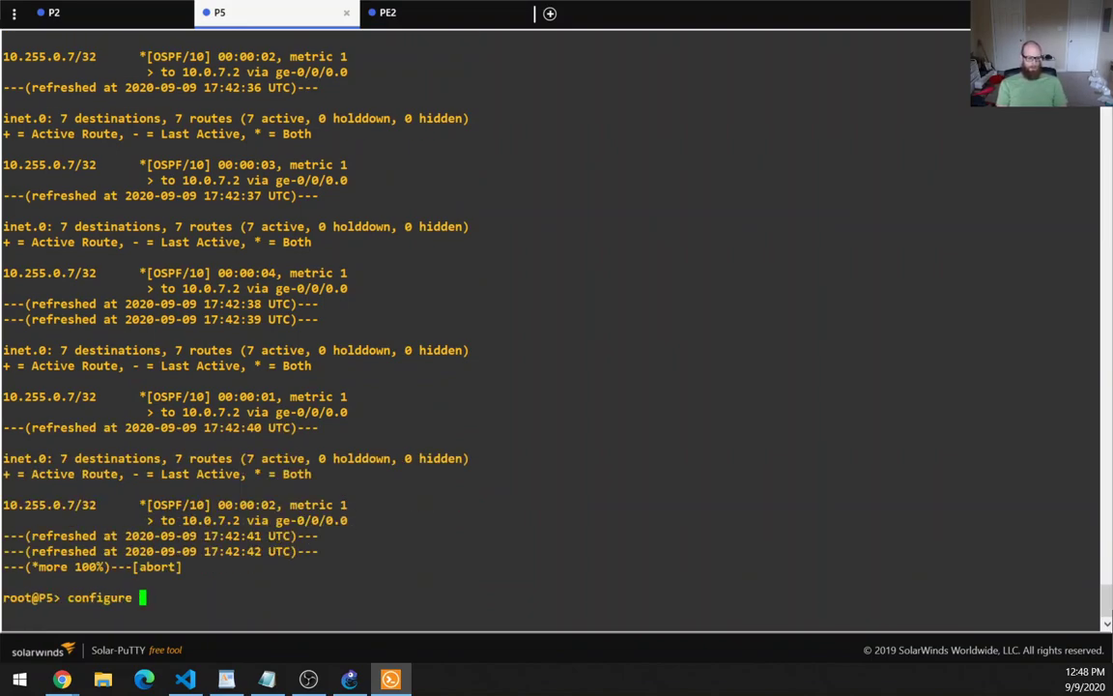
type("private")
key("Return")
type("edi")
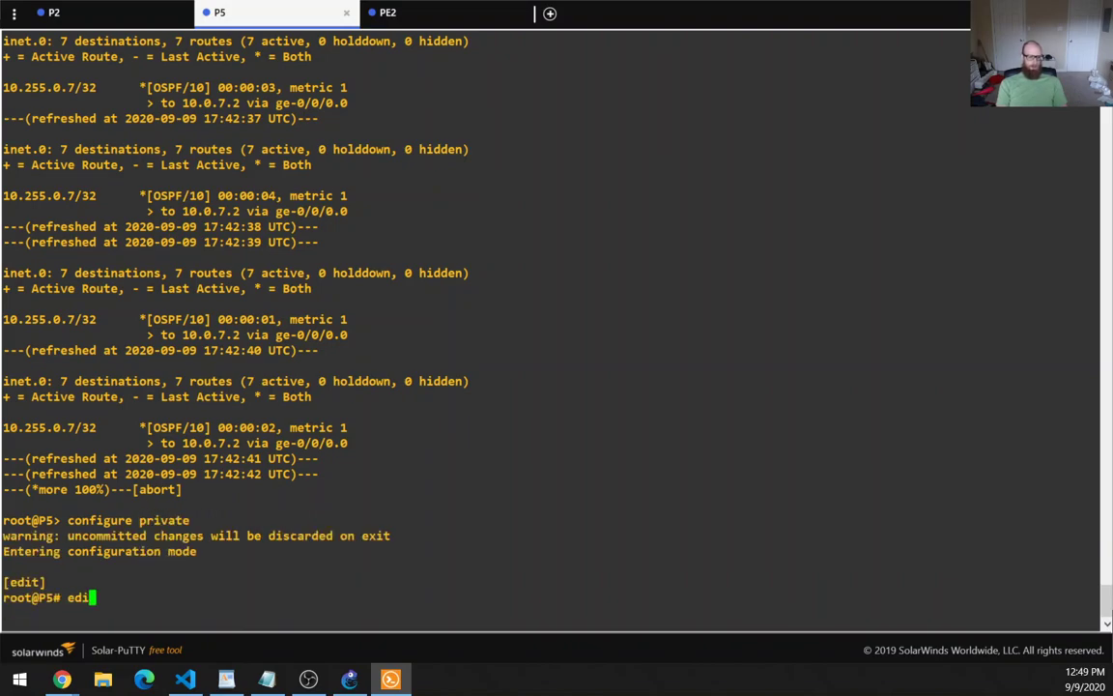
type("t protocols os")
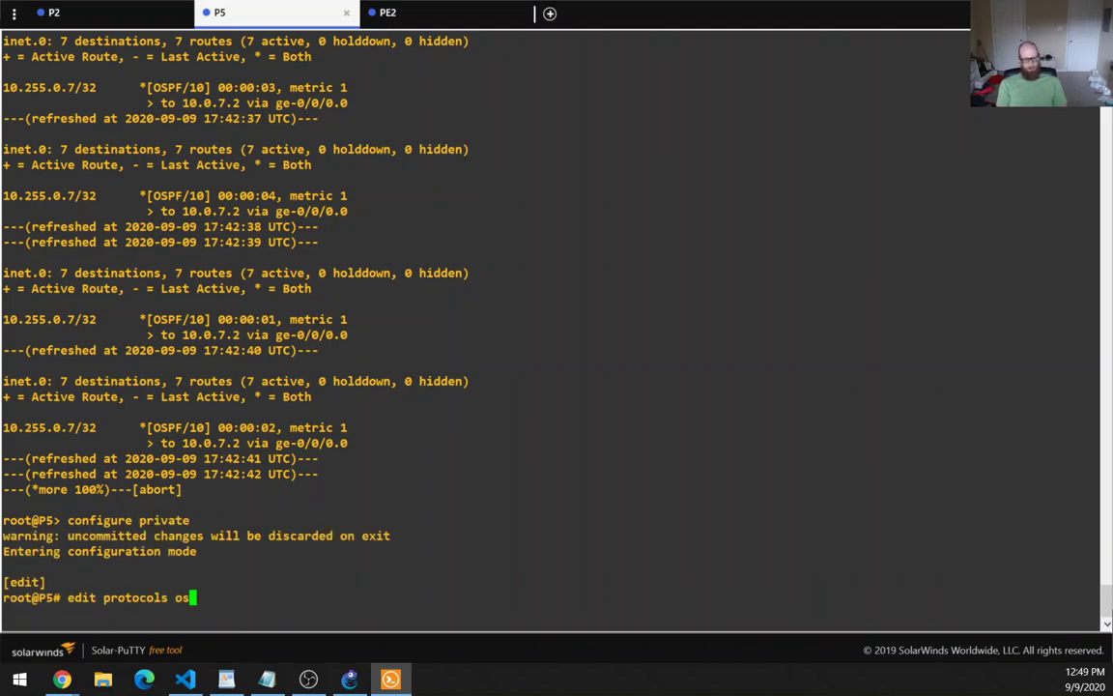
type("pf")
key("Return")
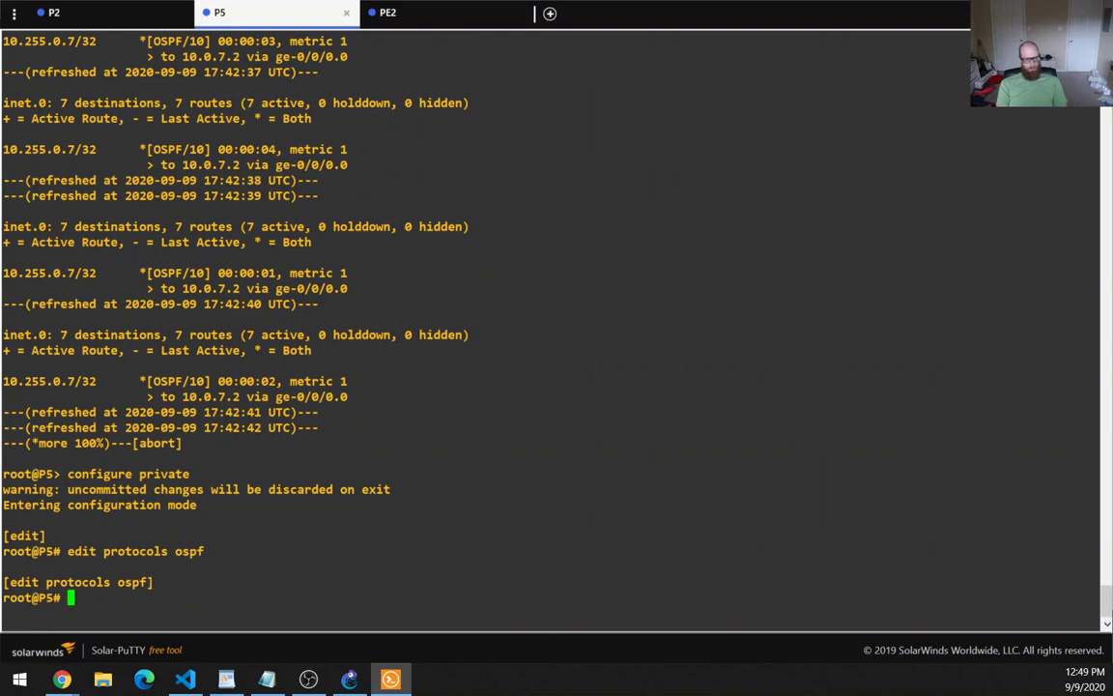
Step: Browse the OSPF set completions, then abort and clear the mistaken command line
type("set ?")
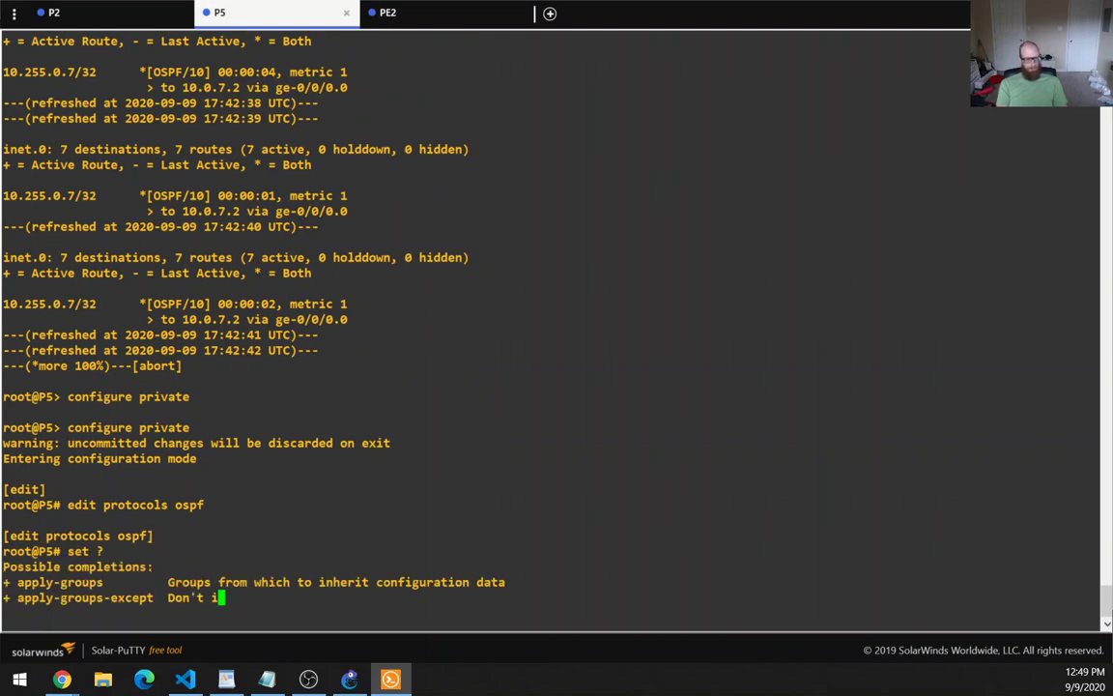
type("bed")
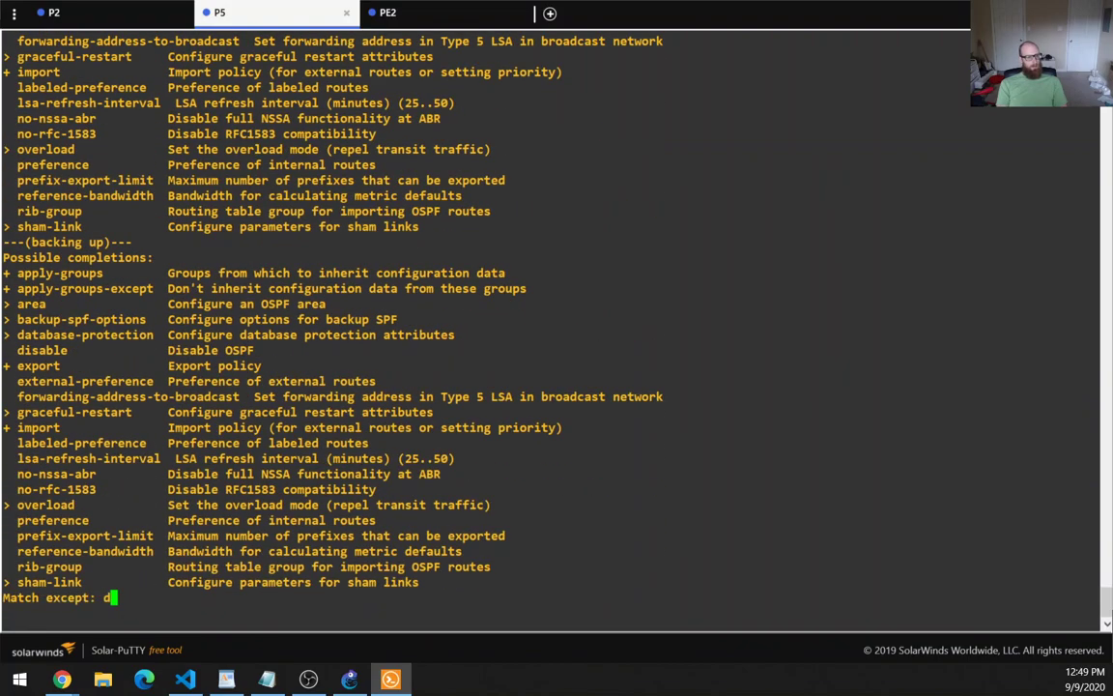
key("BackSpace")
type("edi")
key("BackSpace")
key("BackSpace")
type("di")
key("ctrl+c")
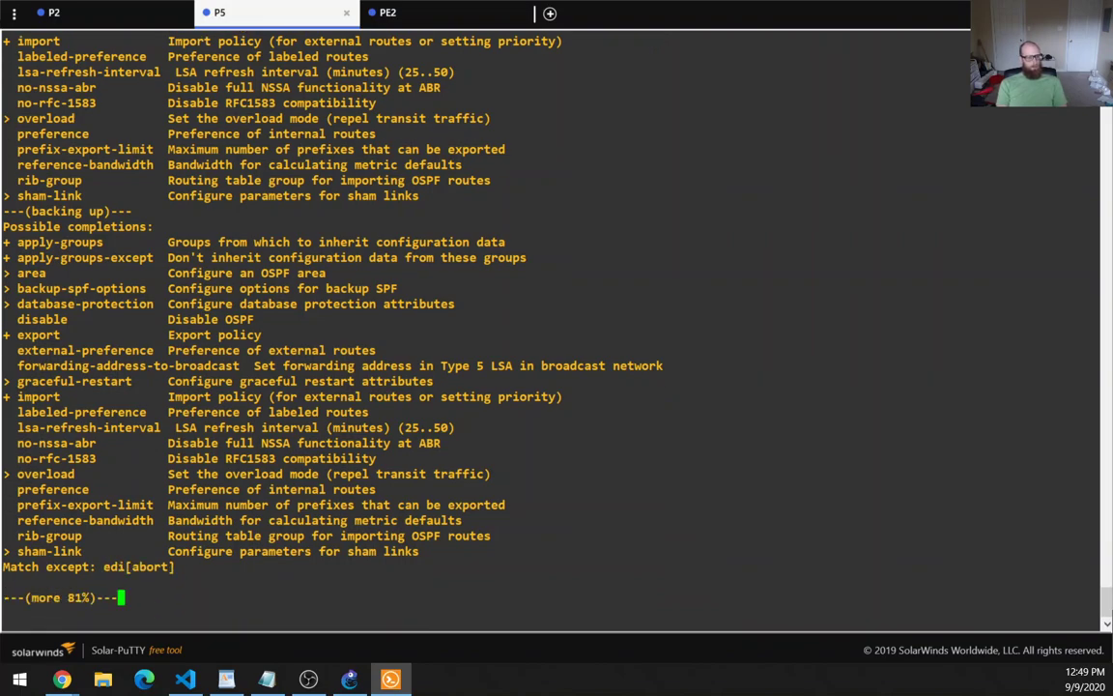
type("qedit")
key("Return")
key("ctrl+u")
Step: Inspect the set options under OSPF area 0.0.0.0, then move back up to OSPF level
type("edit ")
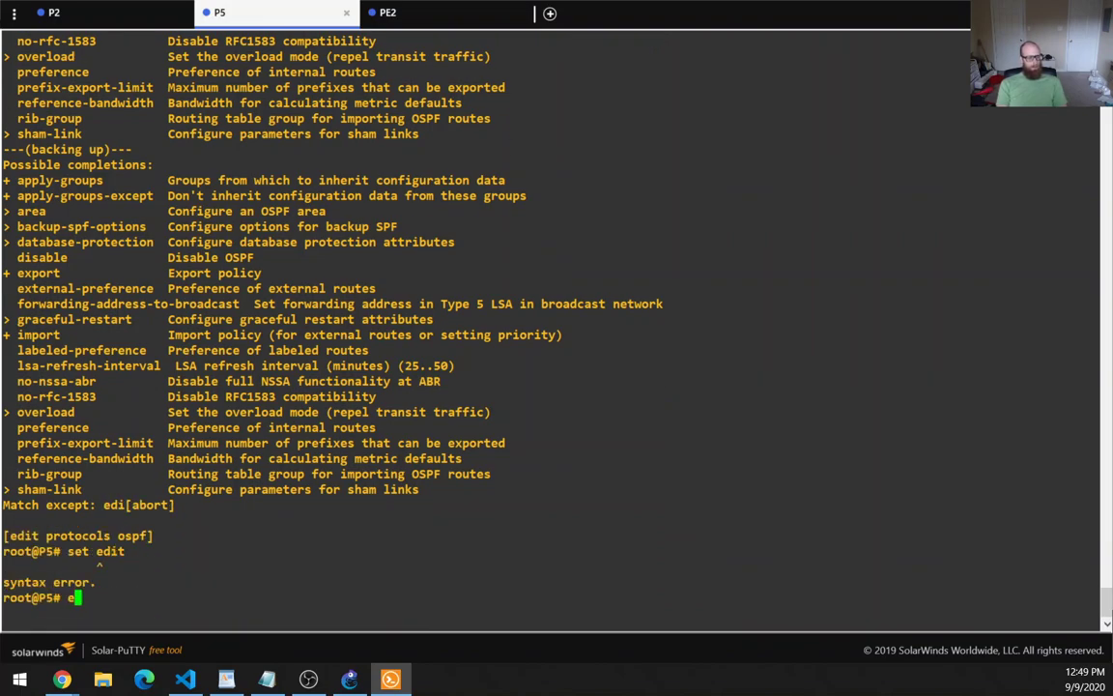
type("area ")
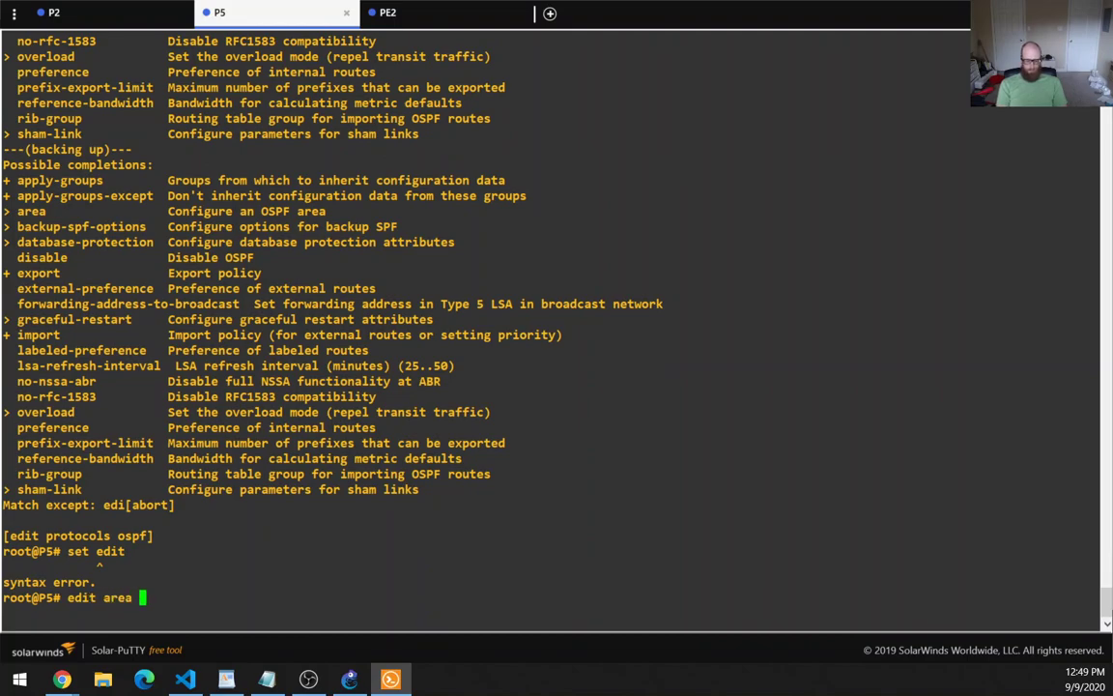
type("0.0.0.0")
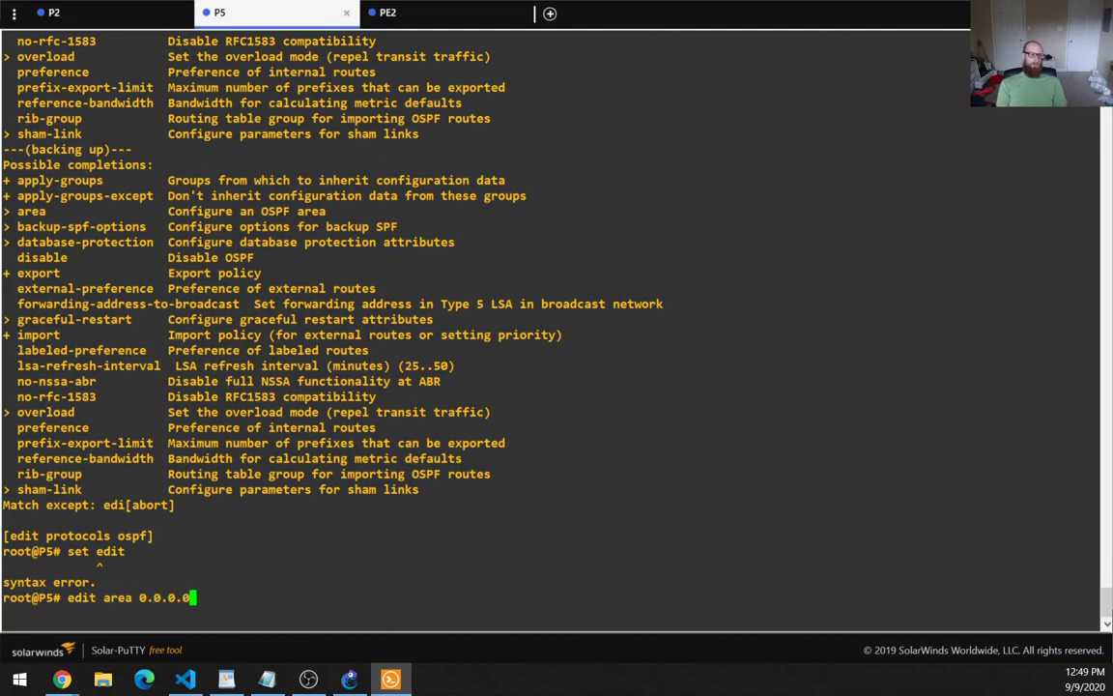
key("Return")
type("set ?")
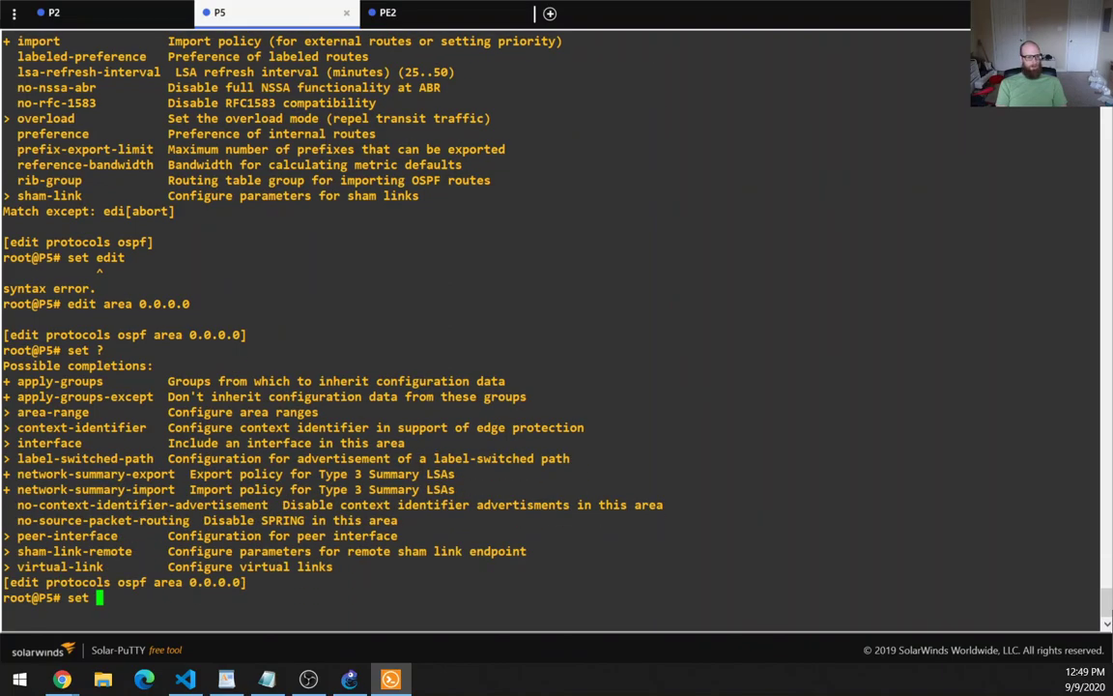
type("st")
key("space")
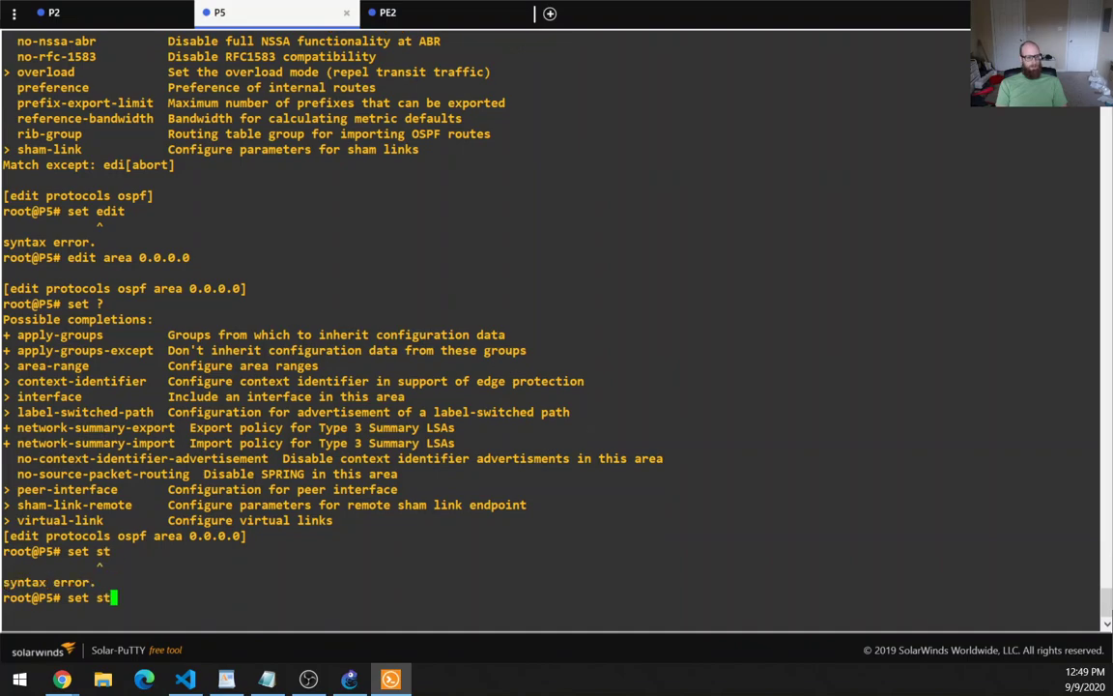
type("?")
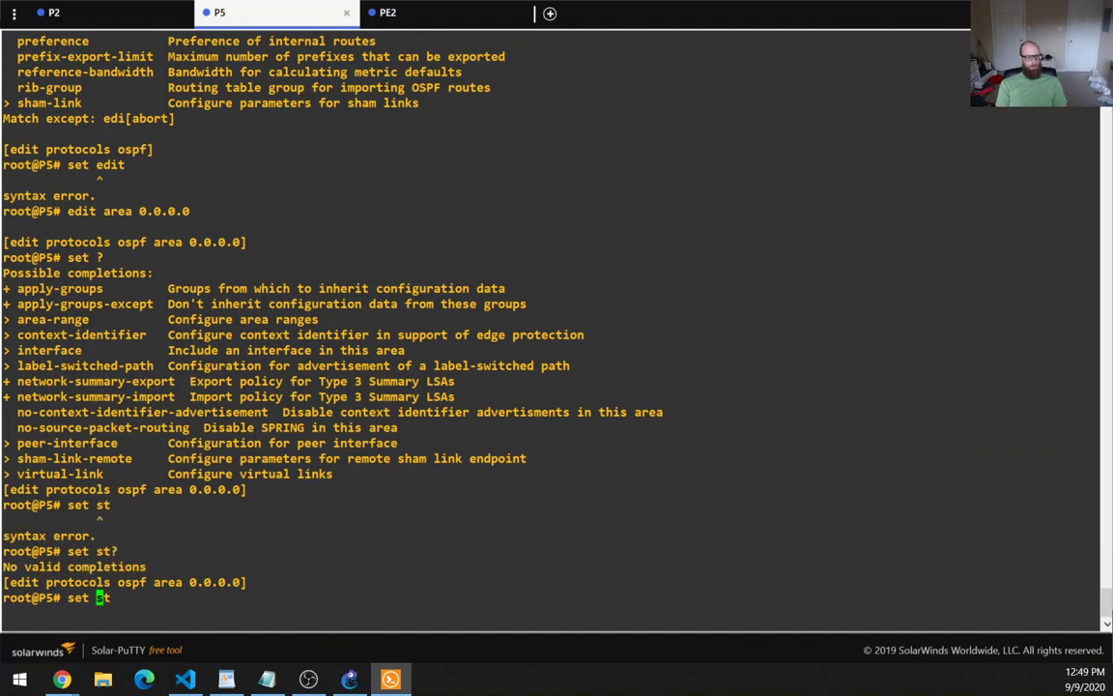
key("ctrl+u")
type("up")
key("Return")
Step: Move into OSPF area 0.0.0.1 and list its available set options, such as stub and nssa
type("edit area 0.0.01")
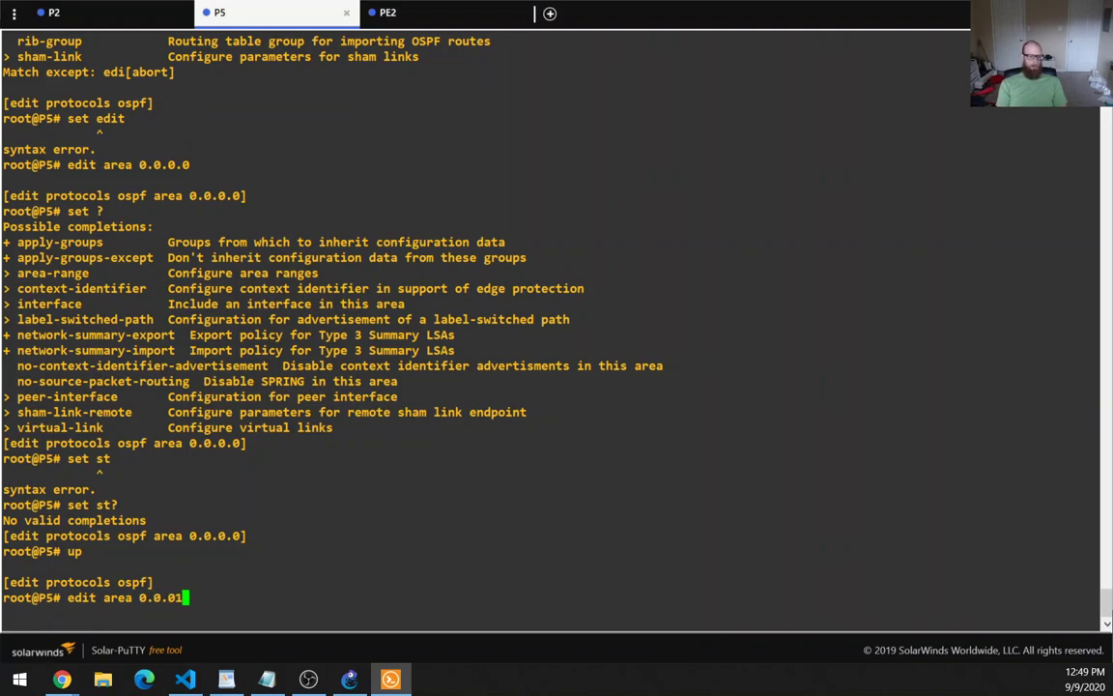
key("BackSpace")
type(".1")
key("Return")
type("set ")
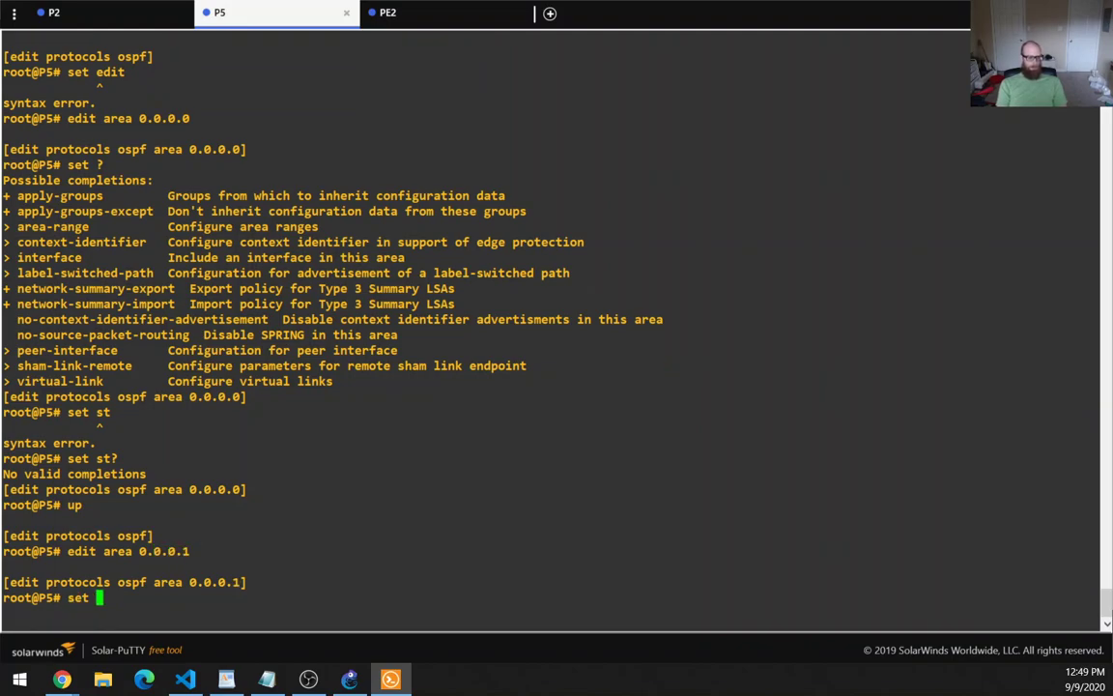
type("?")
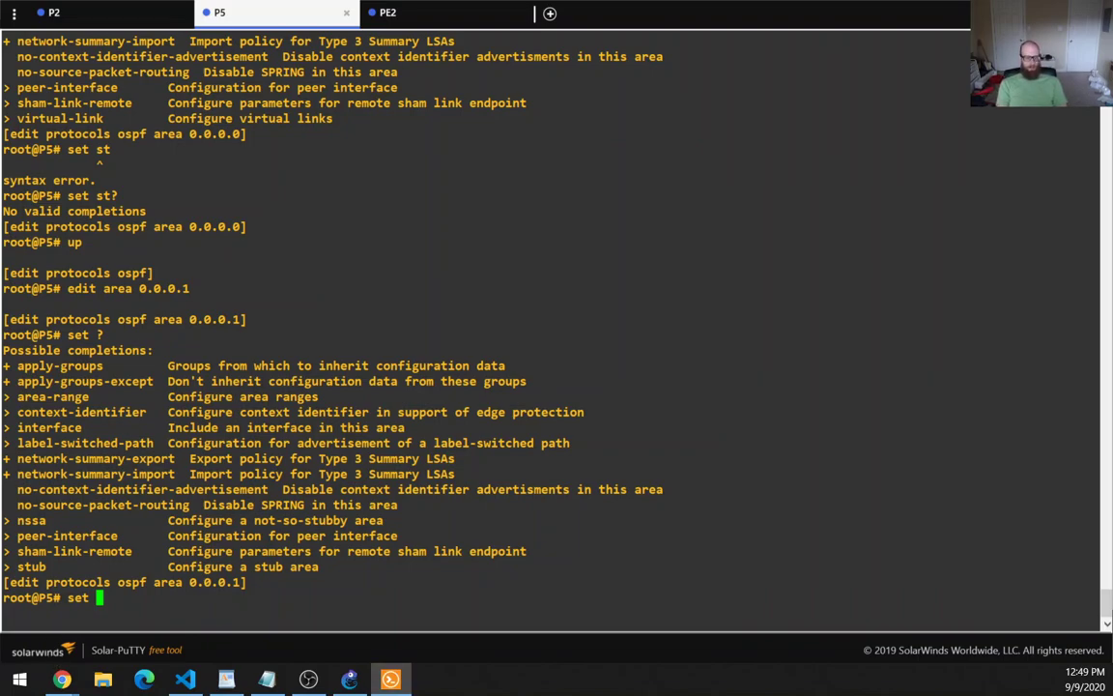
key("BackSpace")
key("BackSpace")
key("BackSpace")
key("BackSpace")
Step: Return to the top of the configuration, discard changes with rollback 0, and exit
type("top")
key("Return")
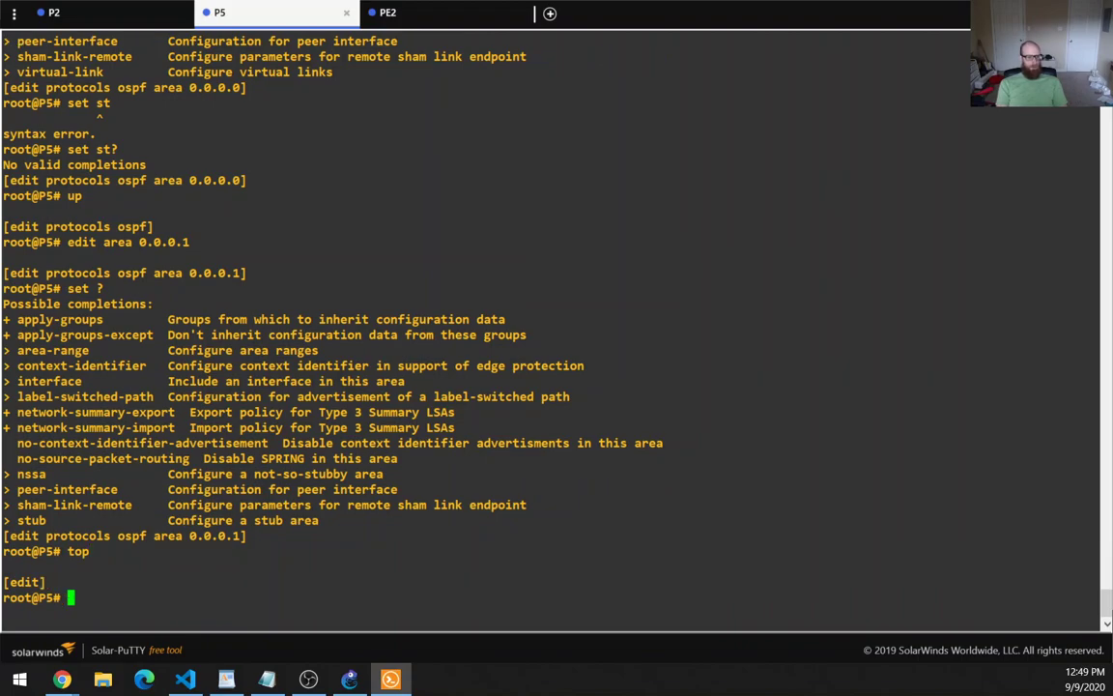
type("rollback 0")
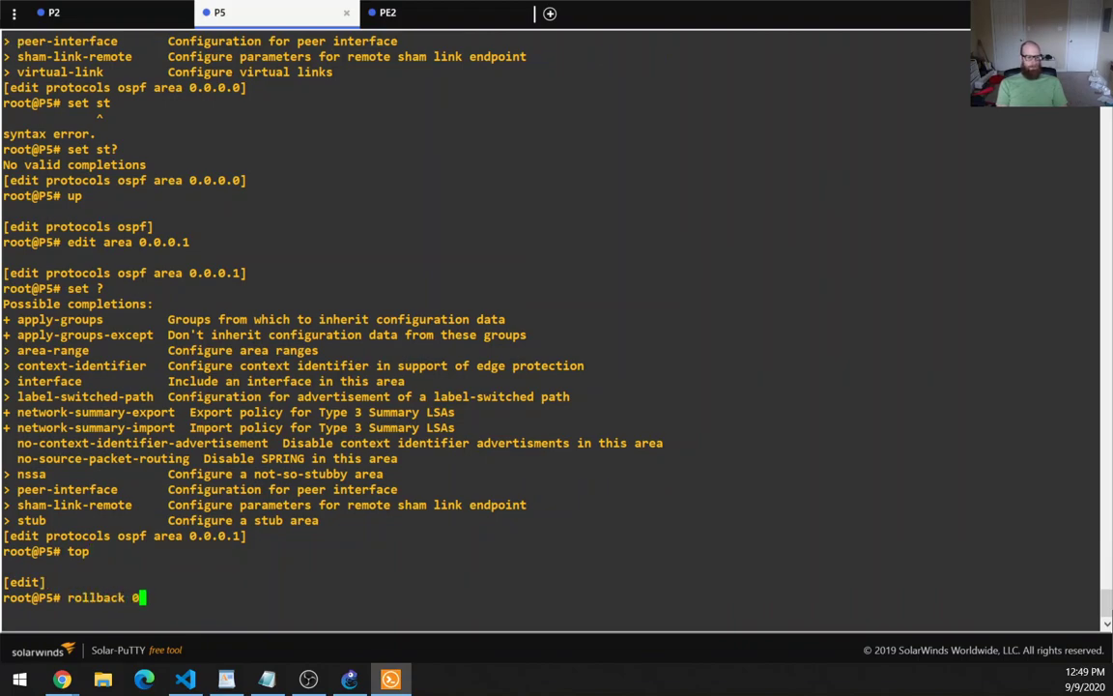
key("Return")
type("exit")
key("Return")
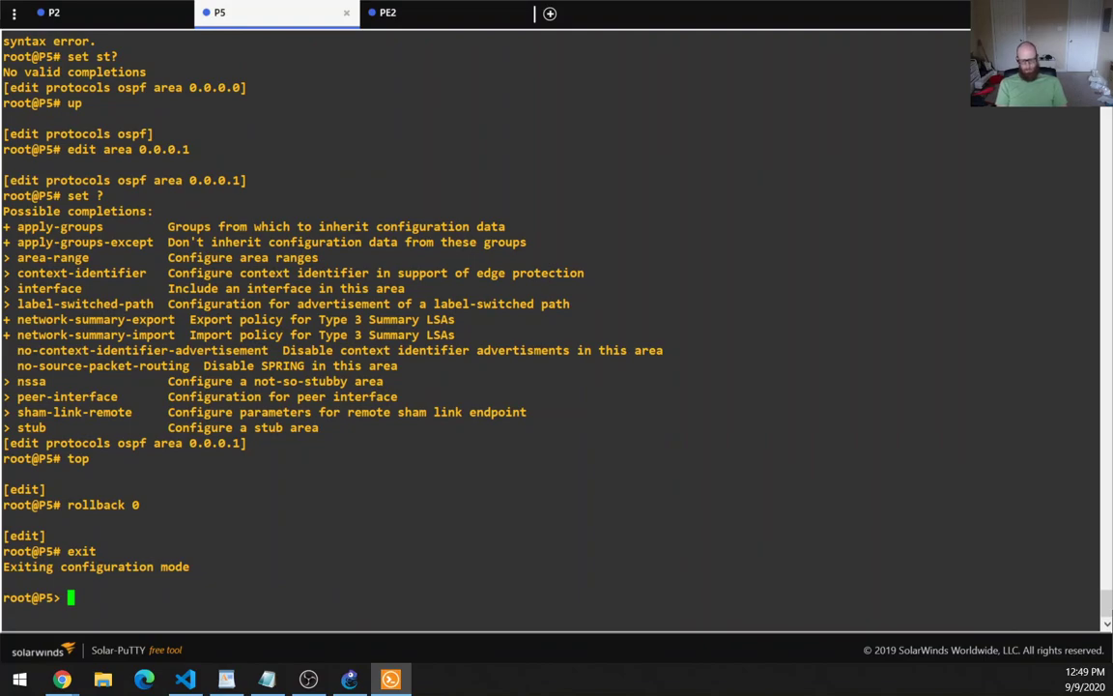
Step: Recall and run 'monitor start ospf_tshoot | match 10.255.0.7' on P5 from command history
type("configure private")
key("Up")
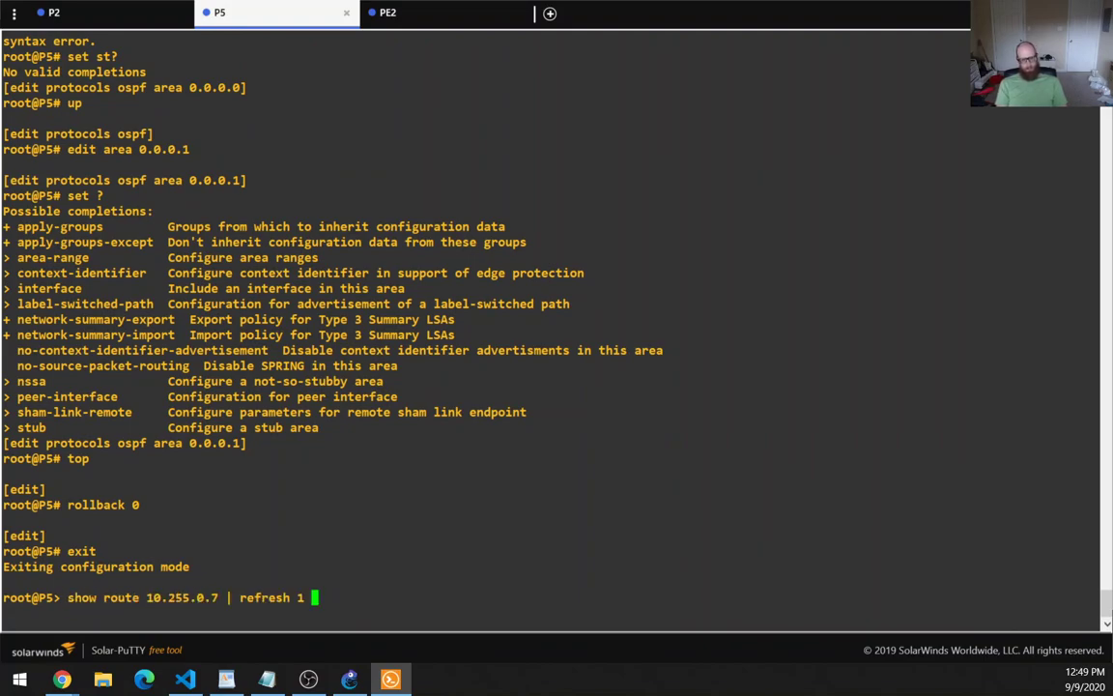
key("Up")
key("Up")
key("Up")
key("Up")
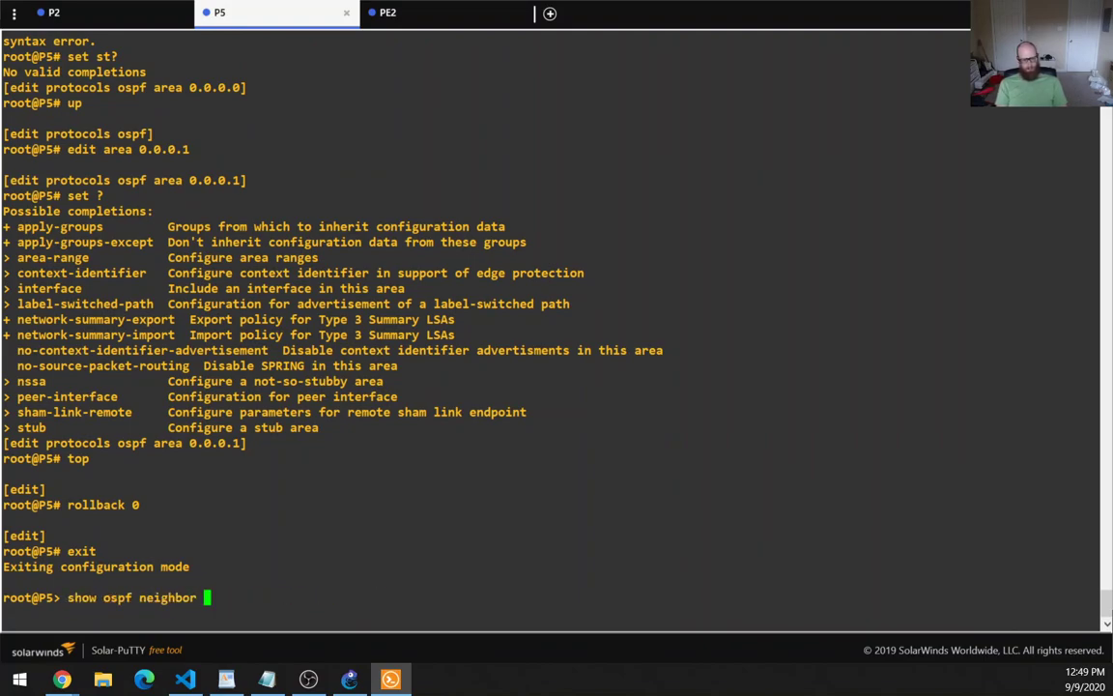
key("Up")
key("Up")
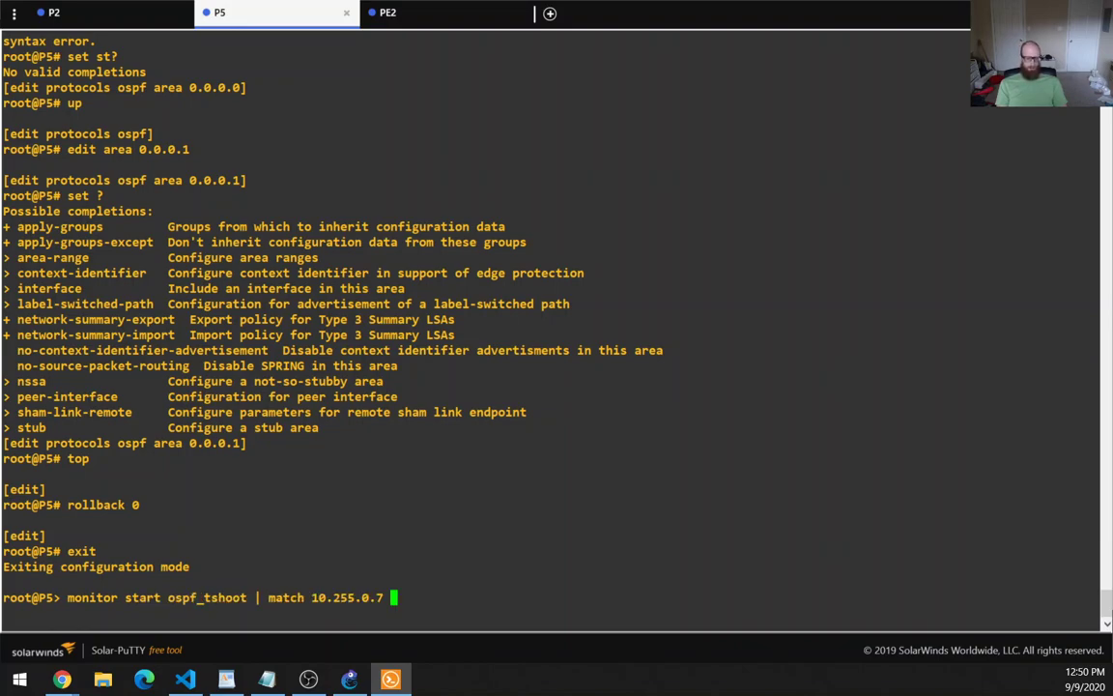
key("Return")
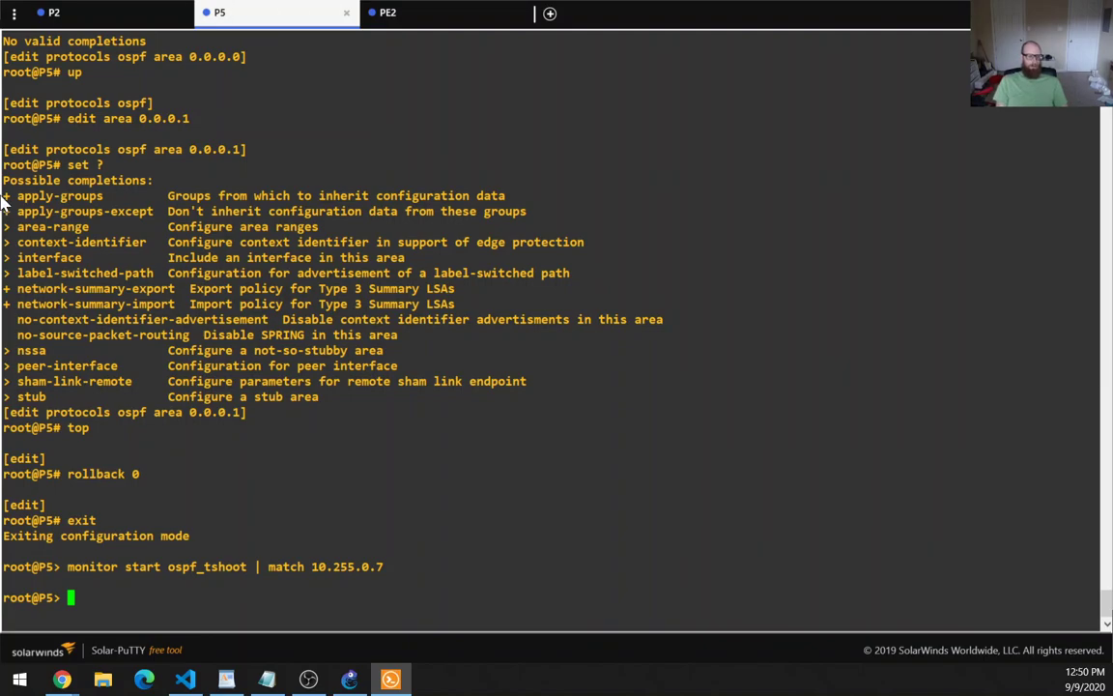
Step: On P2, list the configuration as set commands and mark its OSPF area 0.0.0.0
left_click(104, 17)
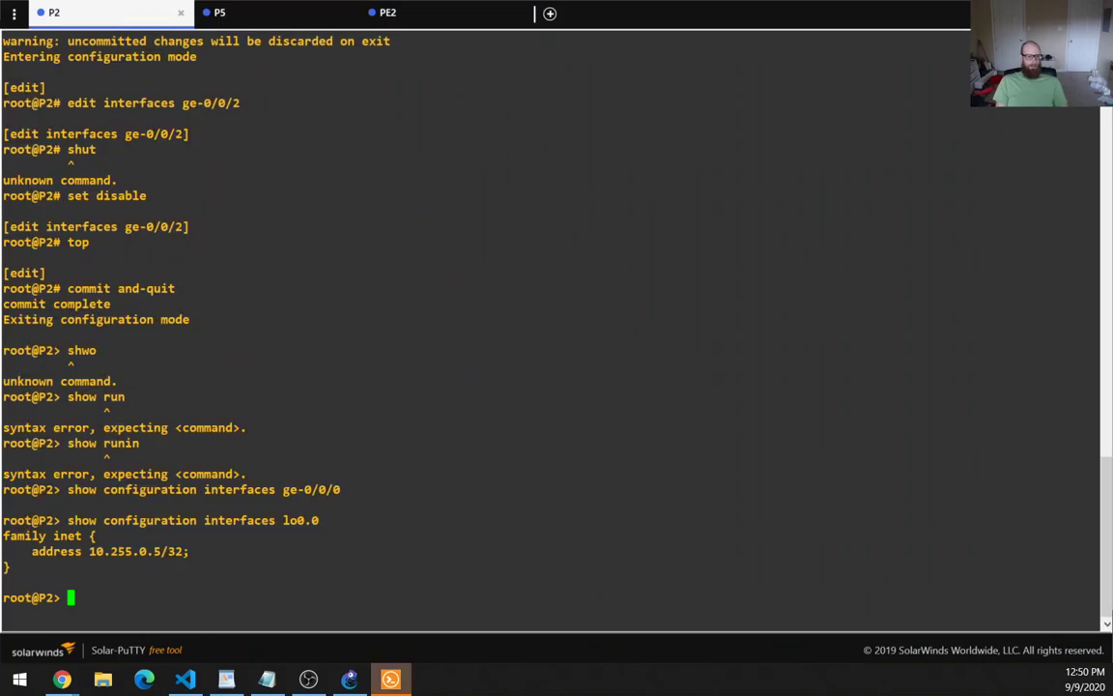
type("show configuration ")
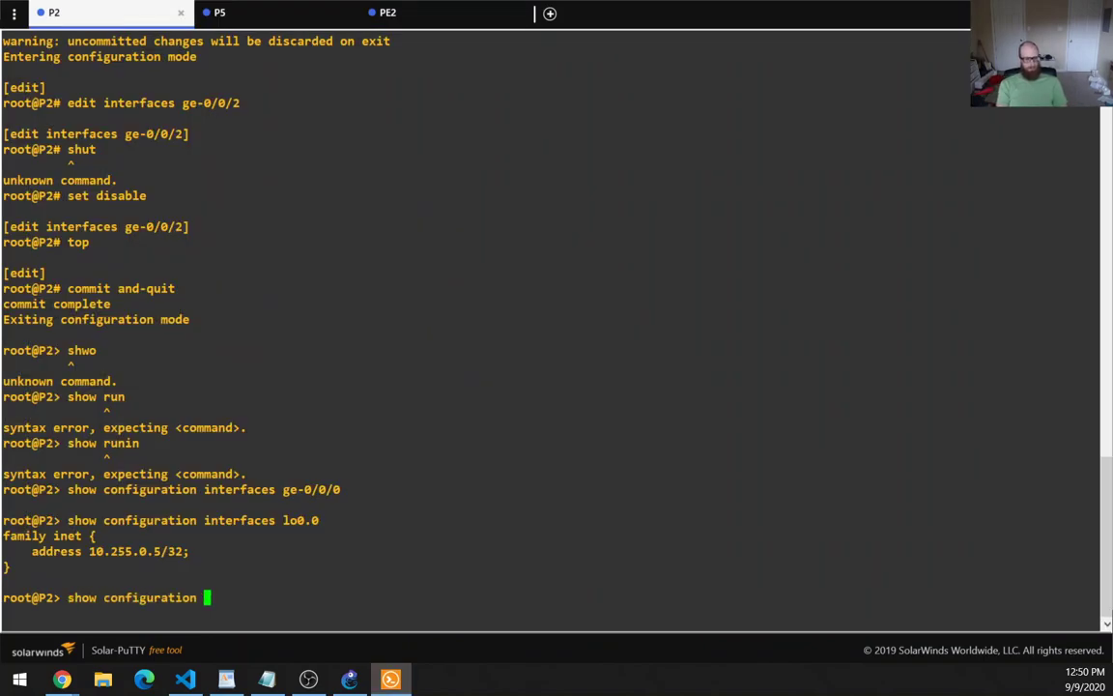
type("| display set | no-more")
key("Return")
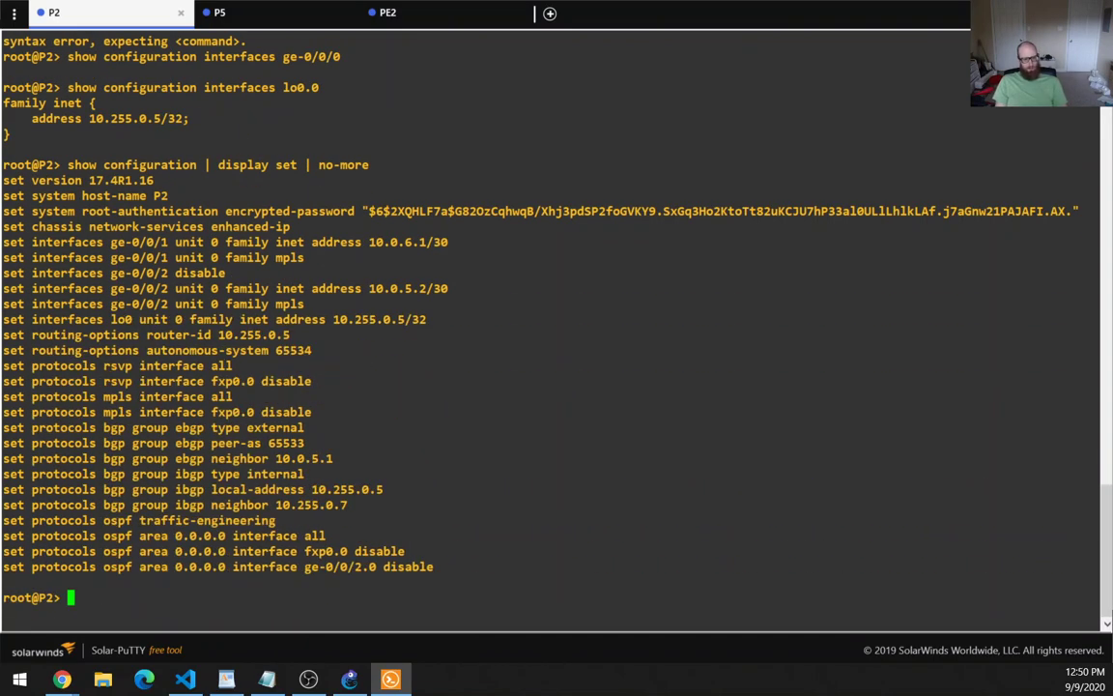
double_click(200, 535)
Step: On P5, list the full configuration with 'show configuration | display set | no-more'
left_click(274, 20)
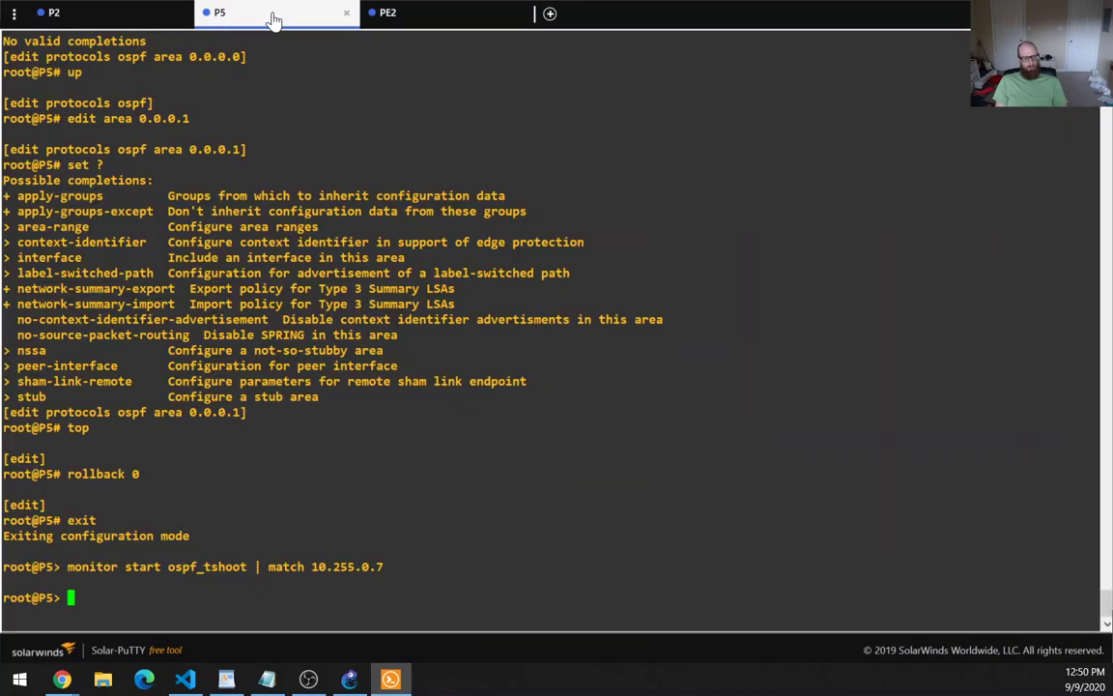
type("show configuration ")
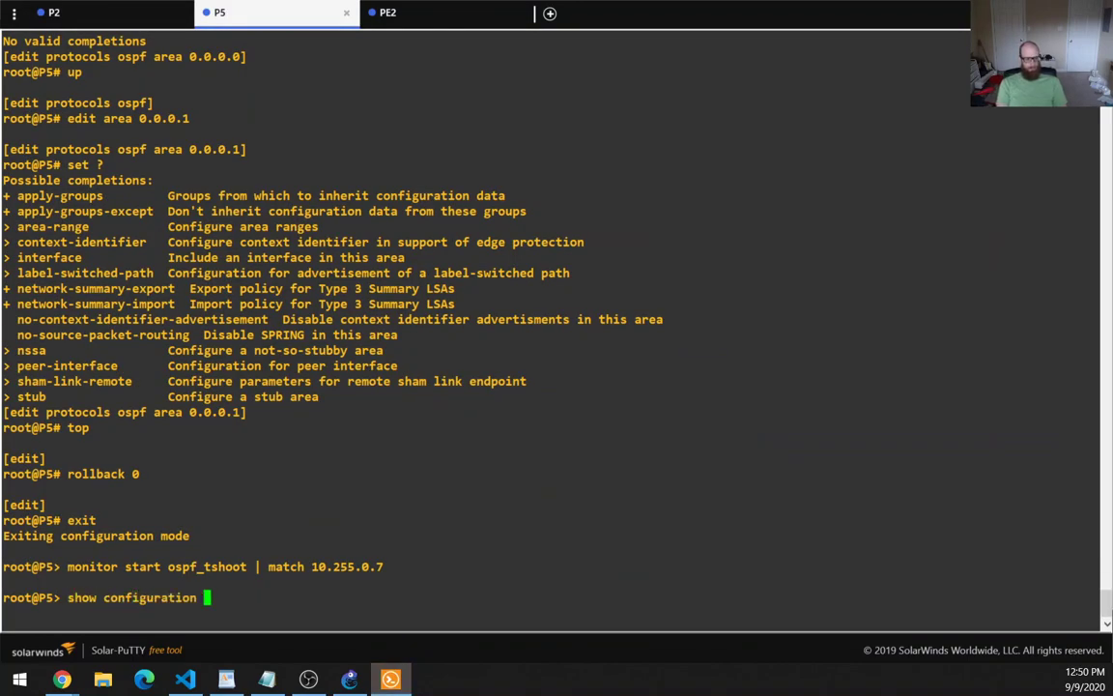
type("| display set | no-more")
key("Return")
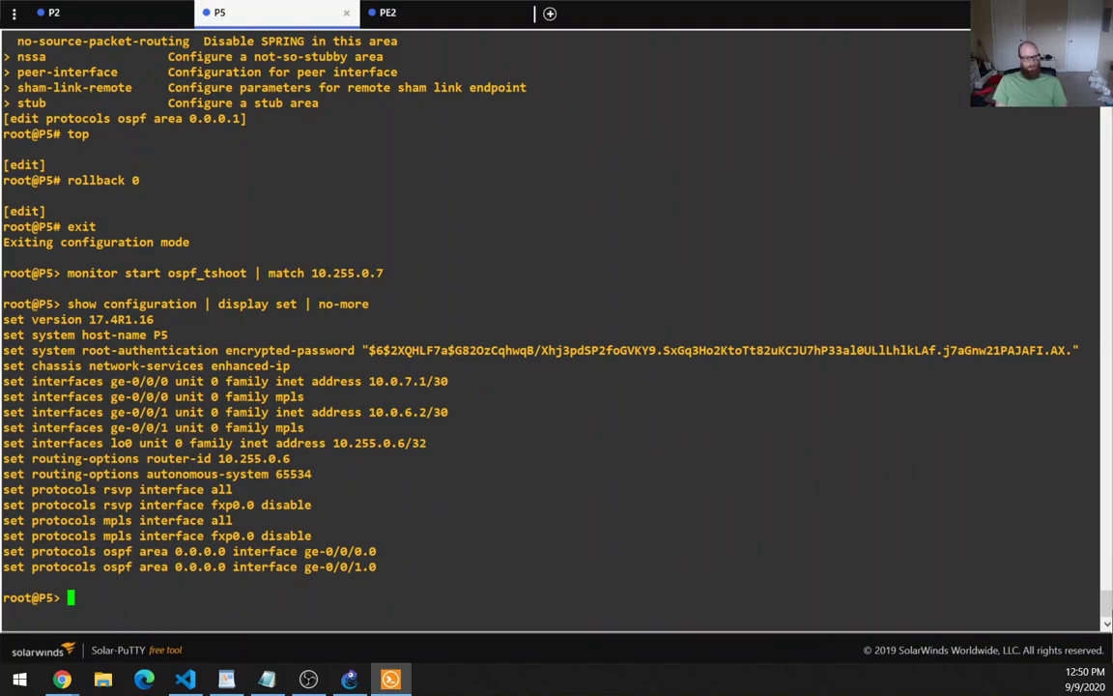
Step: Enter private configuration mode on PE2 and display its current configuration as set commands
left_click(434, 19)
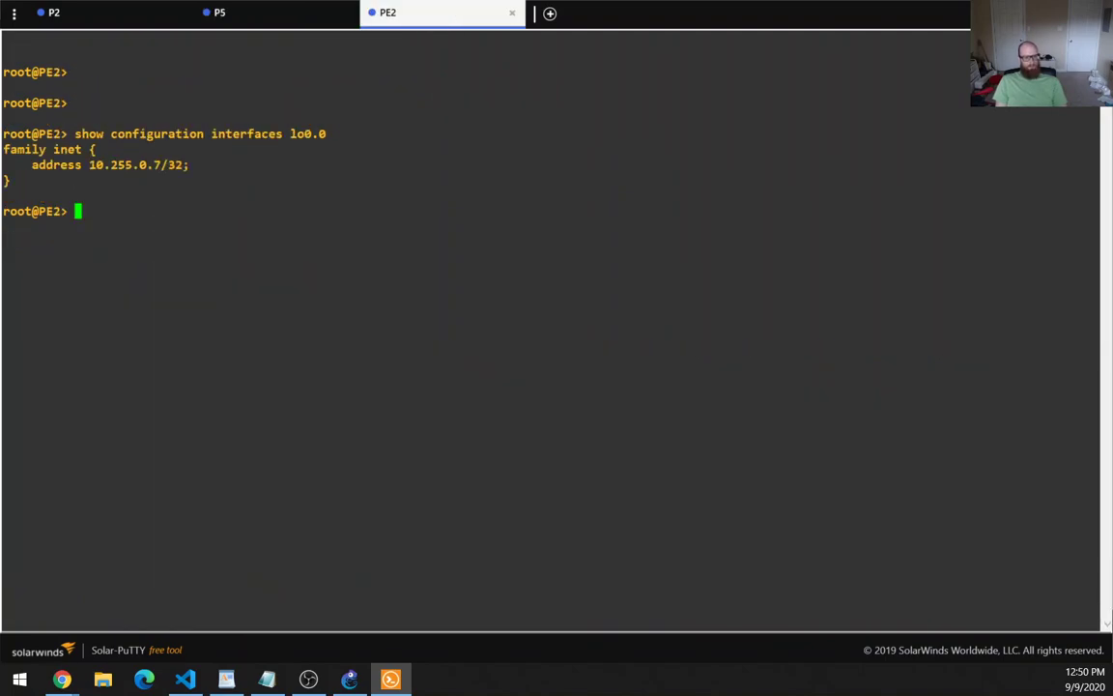
type("configure pir")
key("Return")
key("Up")
key("Return")
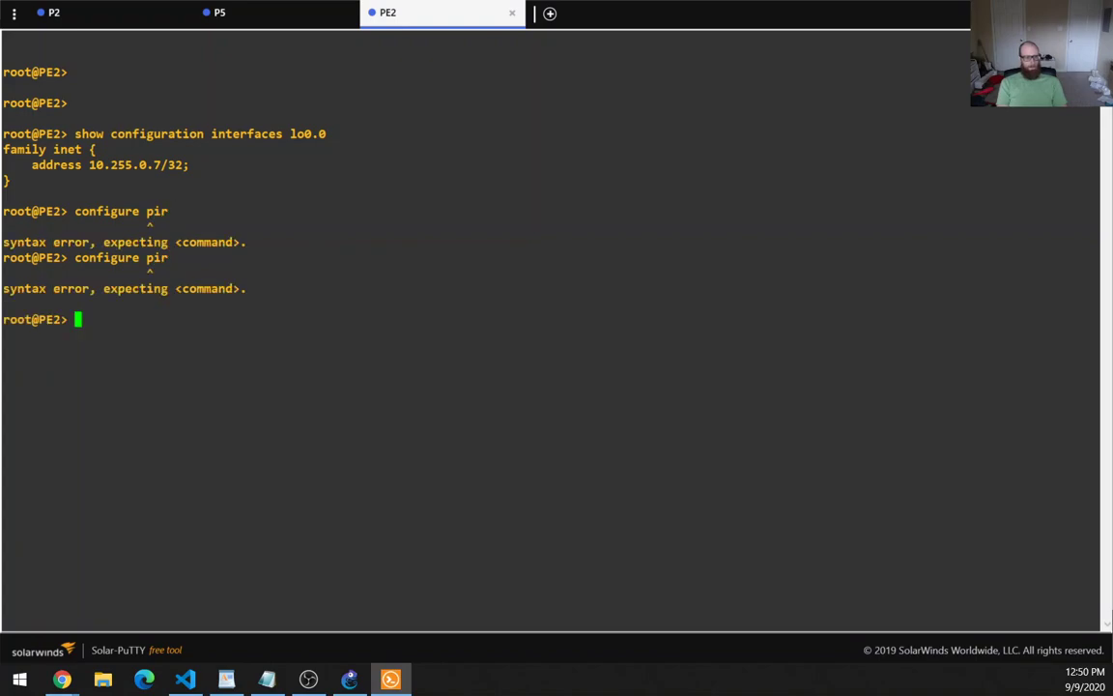
type("configure private")
key("Return")
type("s")
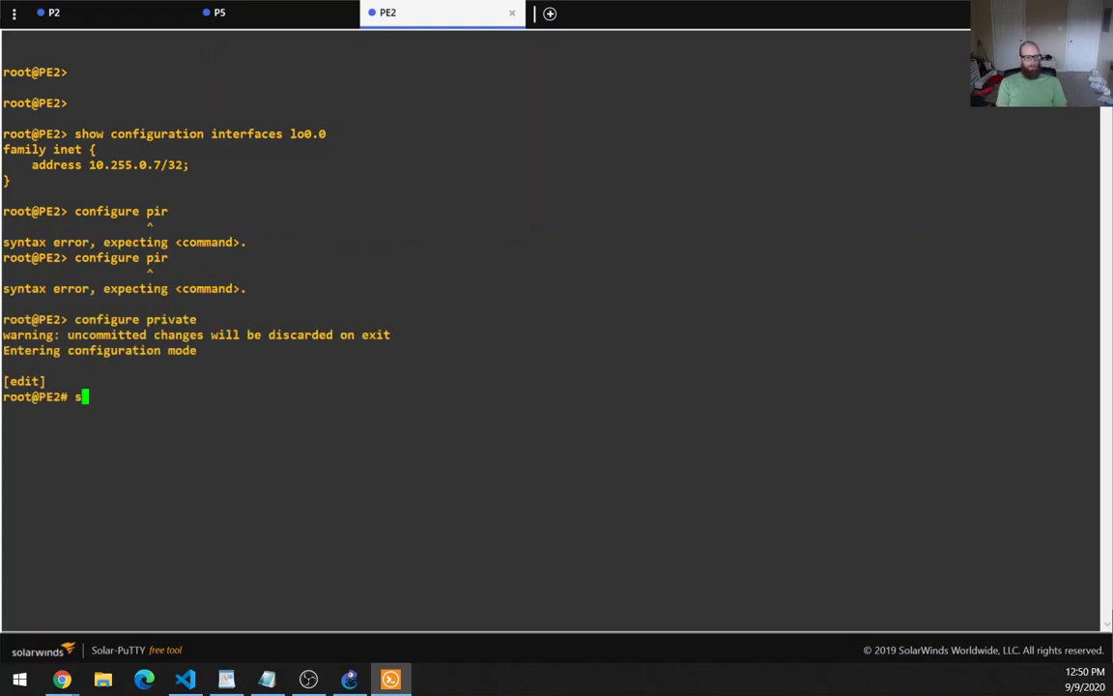
type("how | display set | no-more")
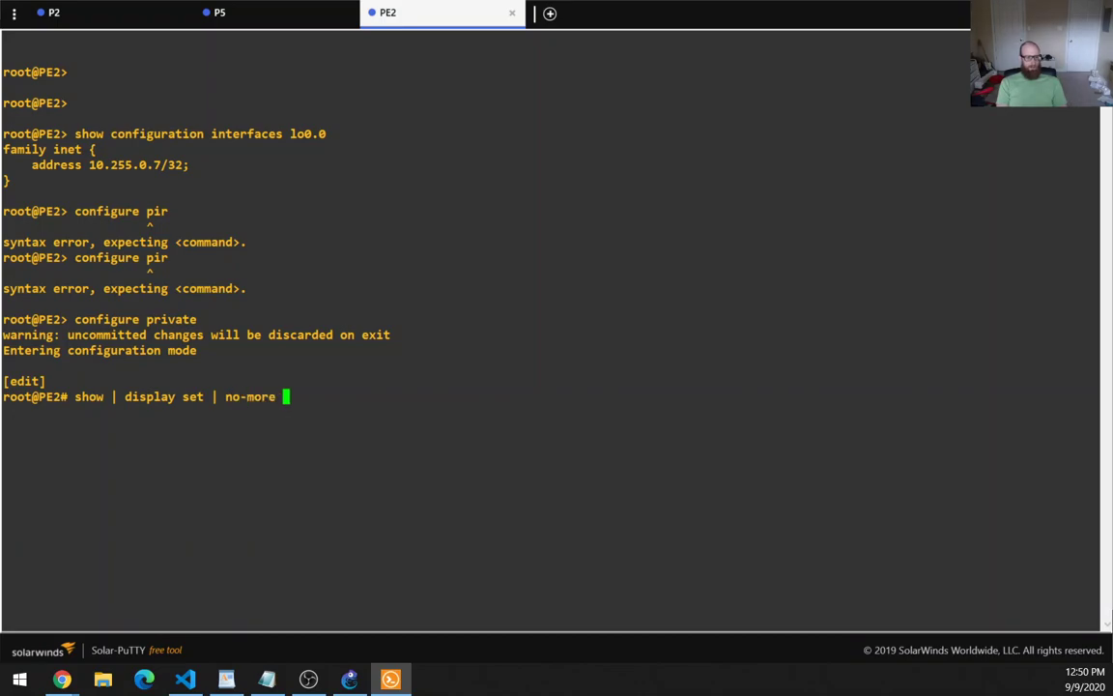
key("Return")
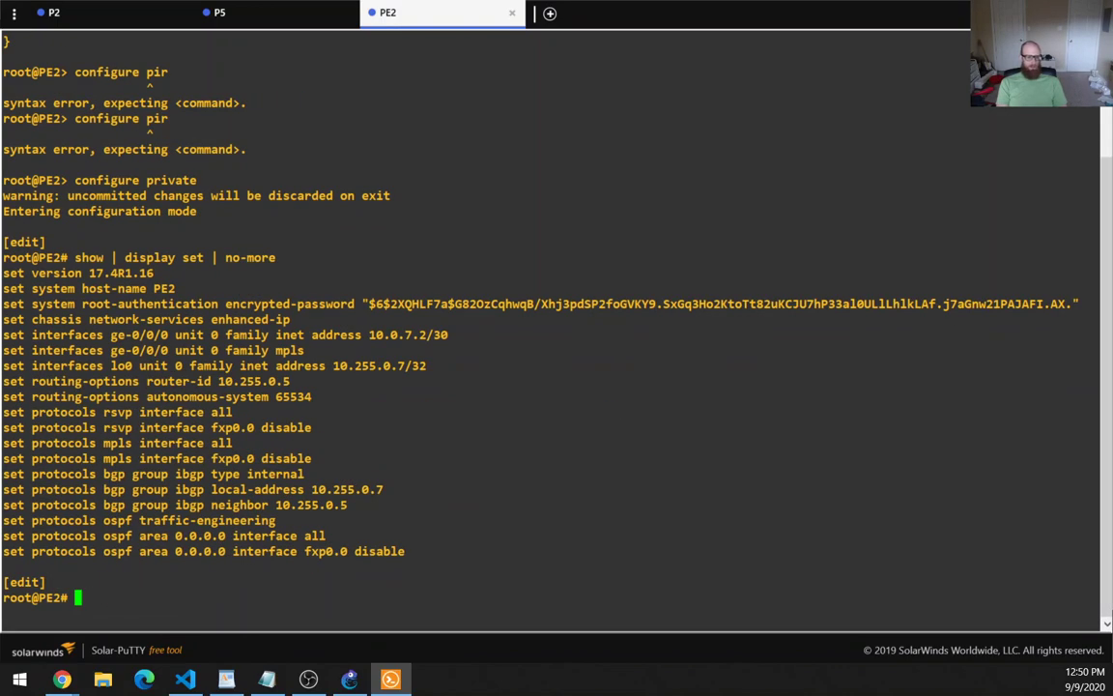
Step: Delete PE2's entire protocols ospf configuration
type("delete po")
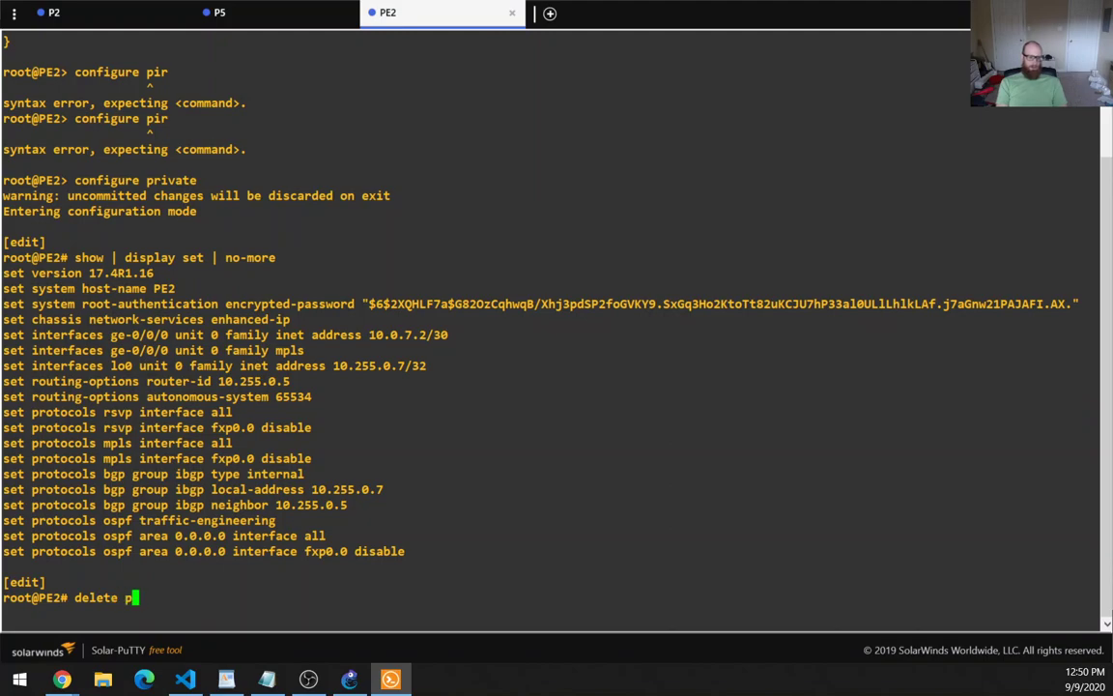
key("space")
key("BackSpace")
key("BackSpace")
key("BackSpace")
key("BackSpace")
key("BackSpace")
key("BackSpace")
key("BackSpace")
key("BackSpace")
key("BackSpace")
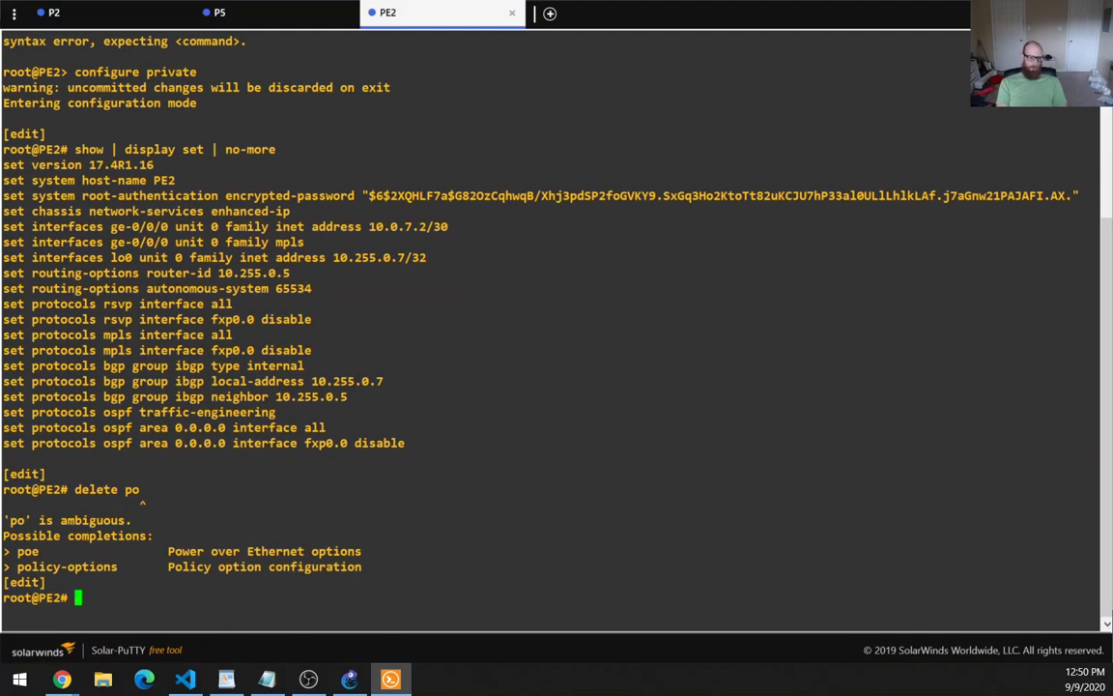
type("delete pr")
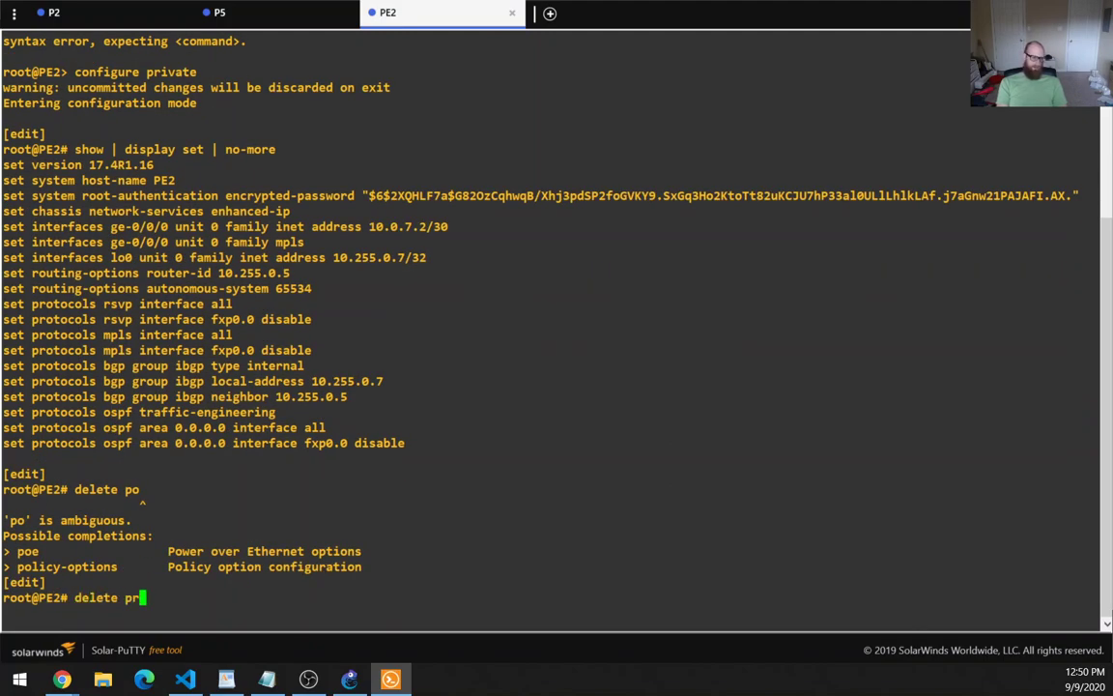
type("otocols ospf")
key("Return")
Step: Add interface ge-0/0/0.0 to OSPF area 0.0.0.0 on PE2, checking the lab topology
type("set ")
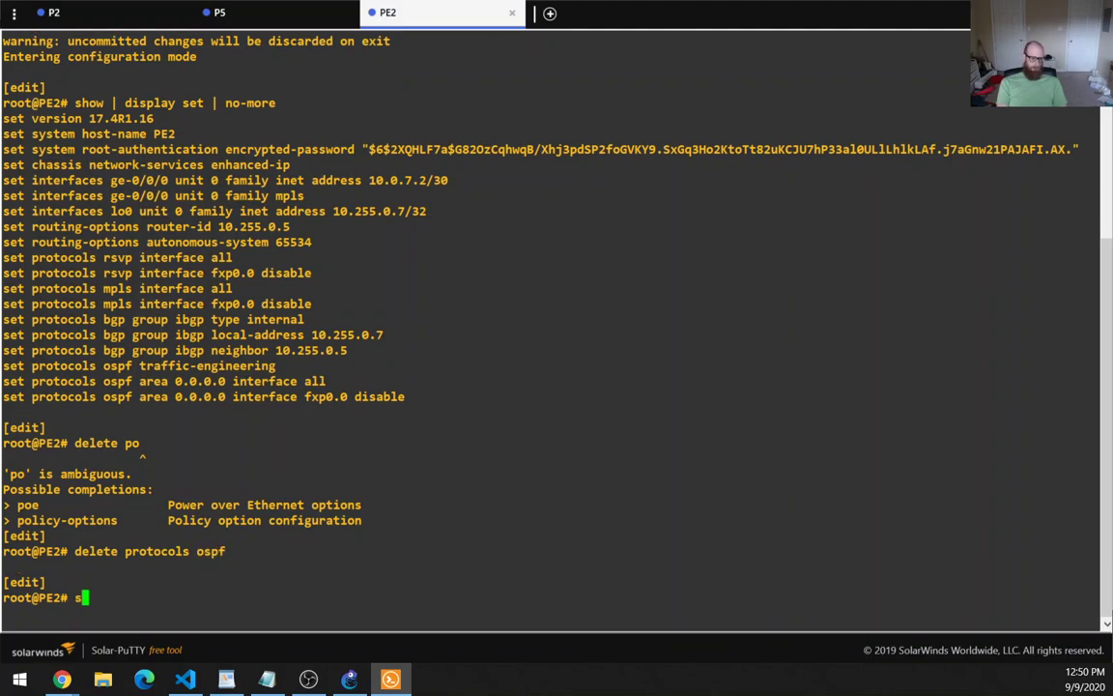
type("protocols ospf ar")
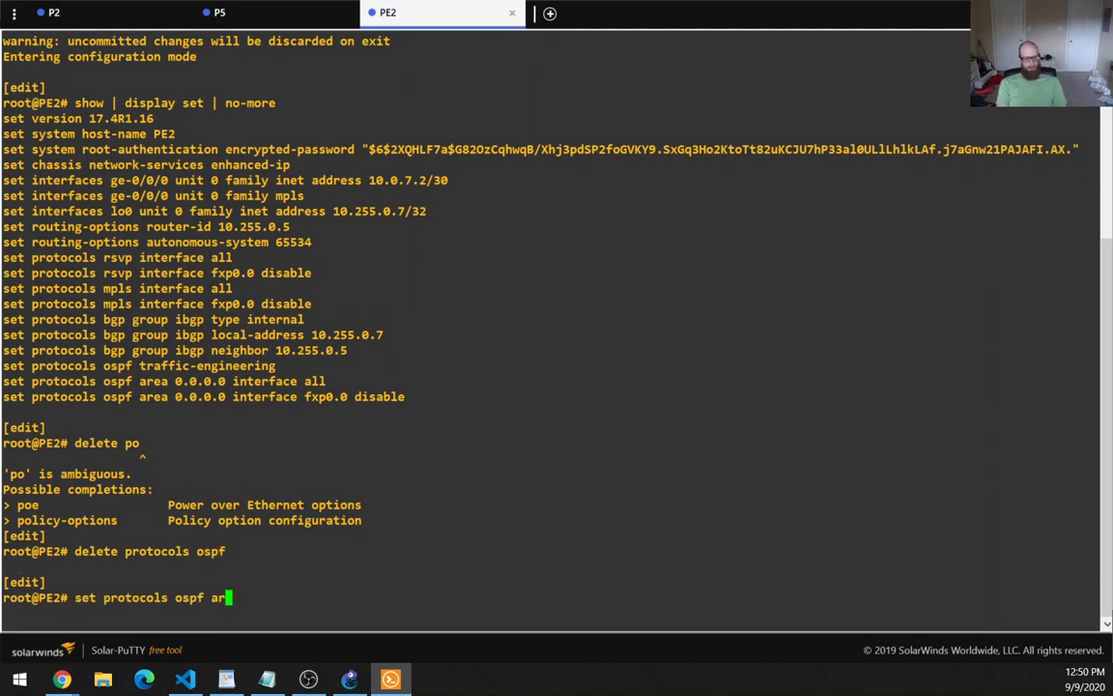
key("BackSpace")
key("BackSpace")
type("area")
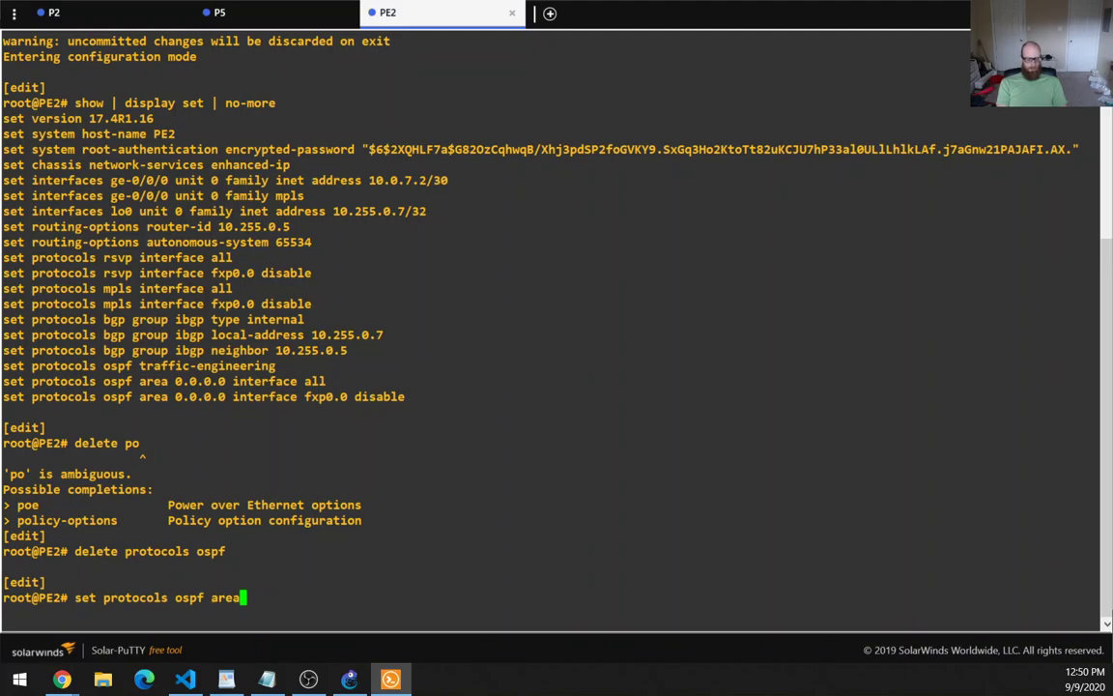
type(" 0.0.0.0 interface")
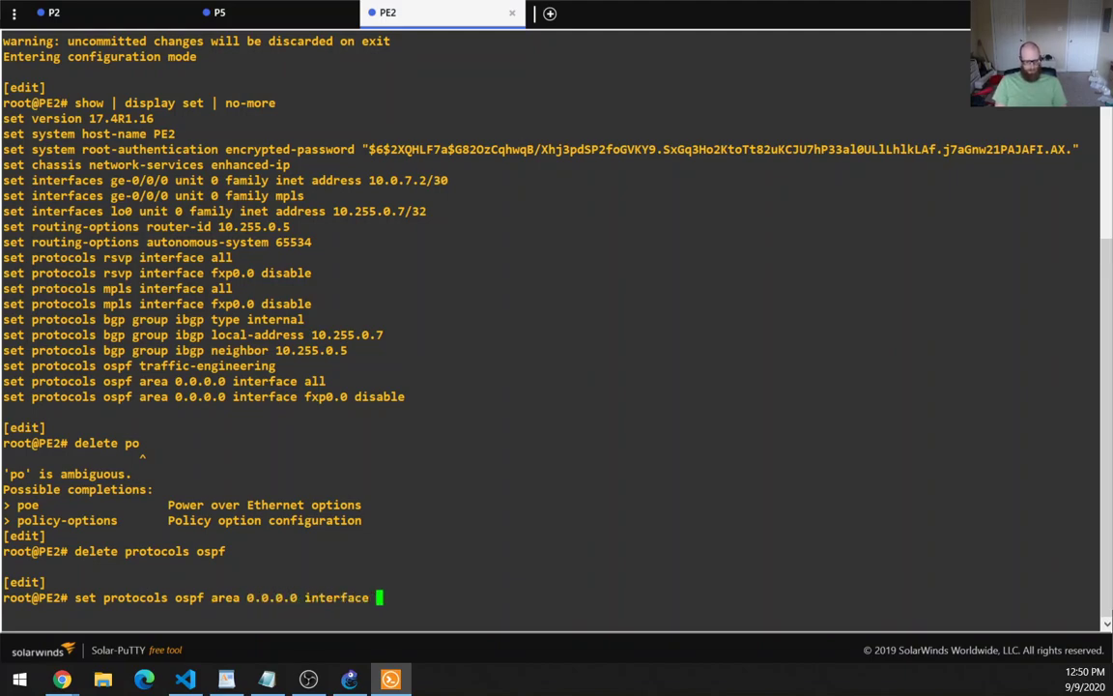
key("alt+Tab")
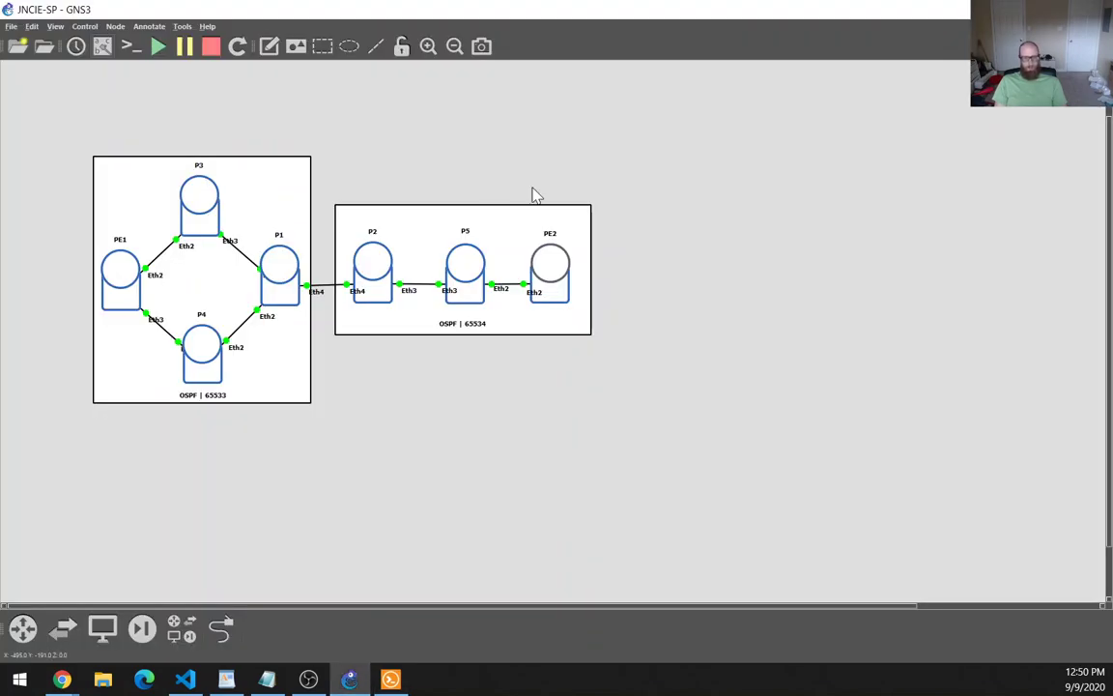
key("alt+Tab")
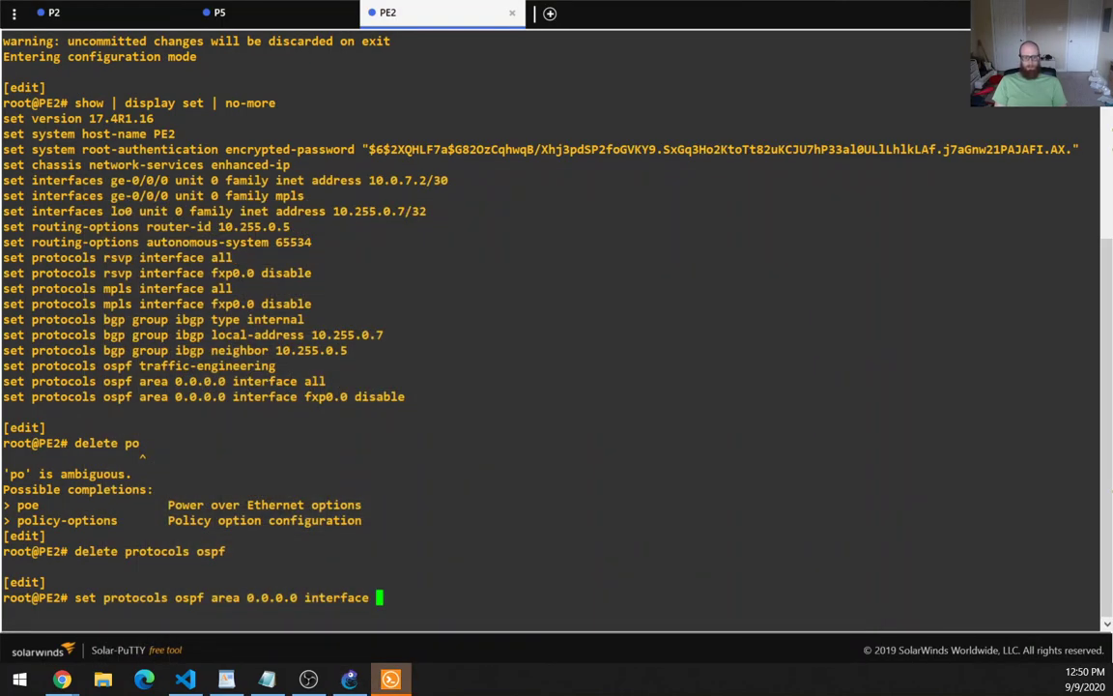
type("ge-0/0/0.0")
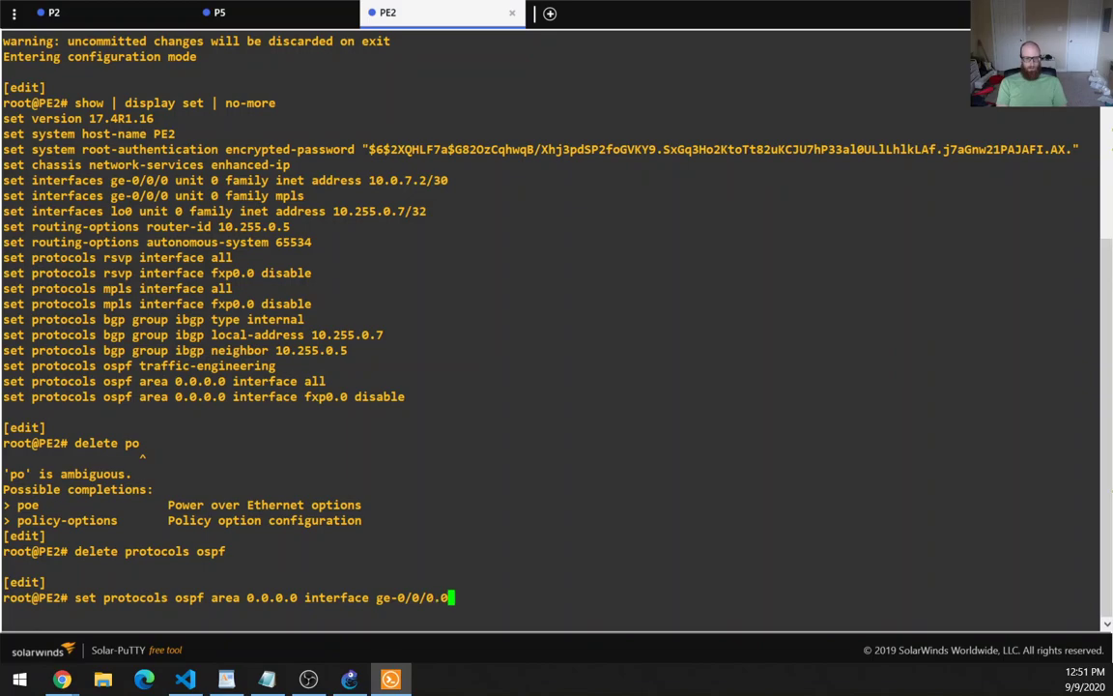
key("Return")
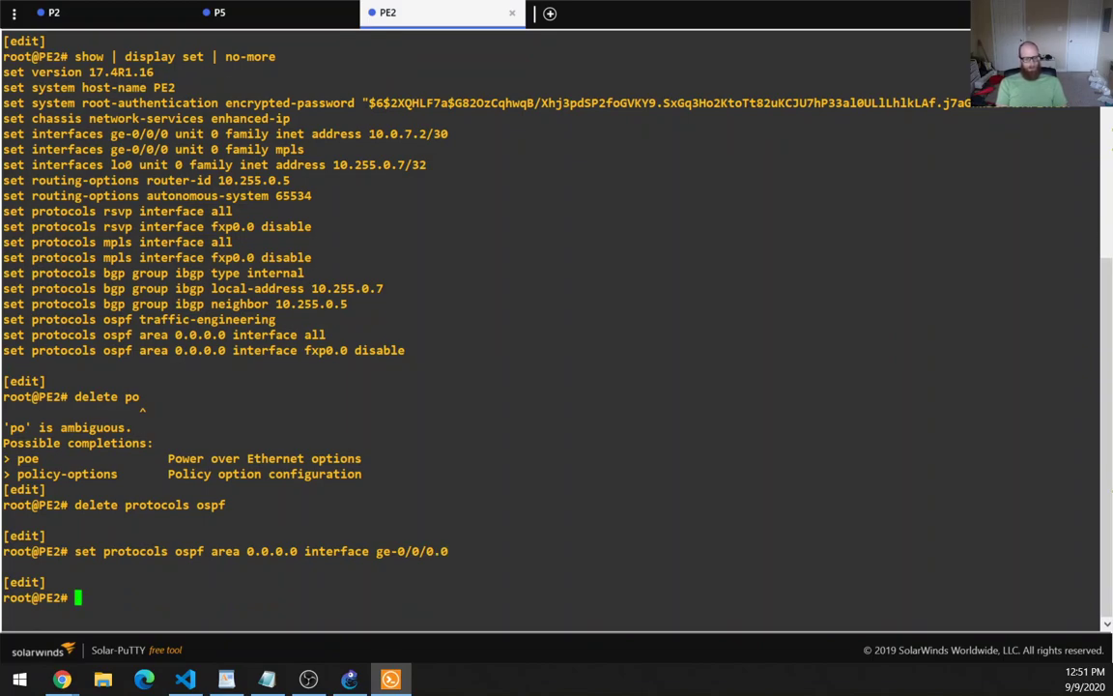
Step: Commit with 'commit and-quit' and list PE2's configuration as set commands
type("commit and-quit")
key("Return")
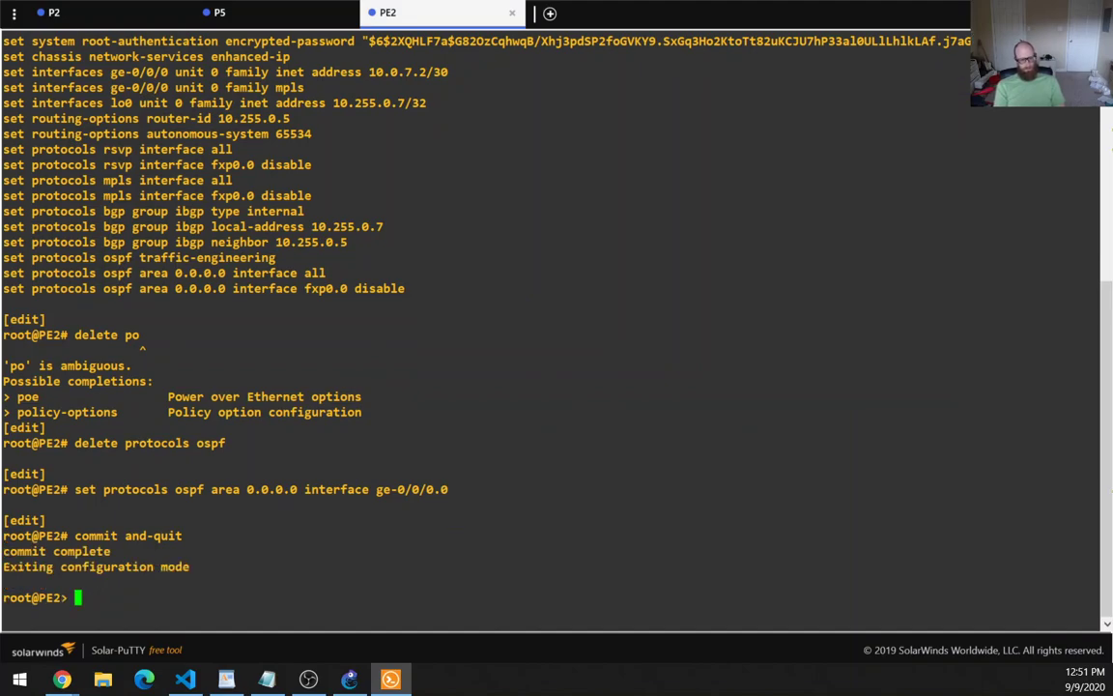
key("Return")
key("Return")
key("Return")
key("Return")
key("Return")
key("Return")
key("Return")
key("Return")
key("Return")
key("Return")
key("Return")
key("Return")
key("Return")
type("show ")
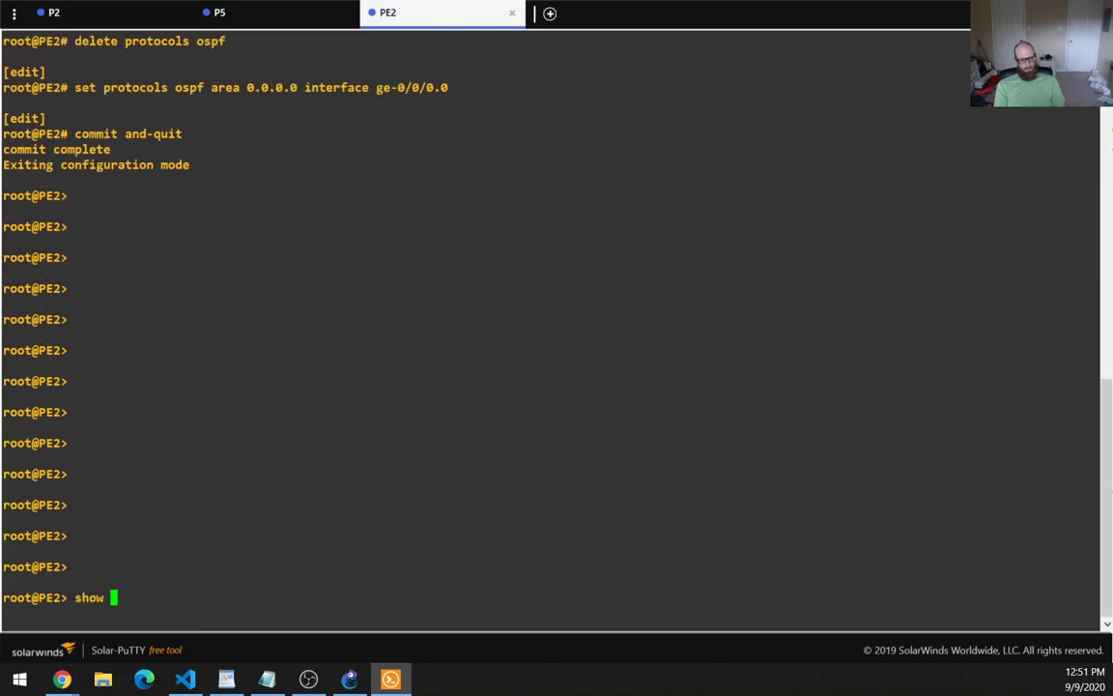
type("configuration | display set | no-more")
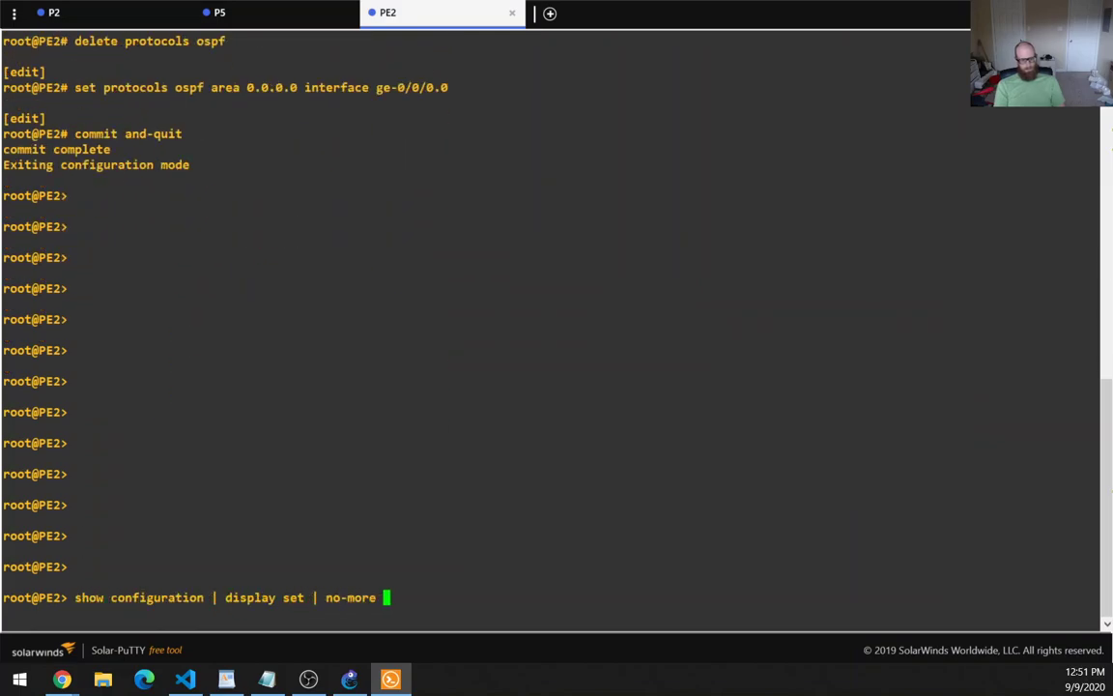
key("Return")
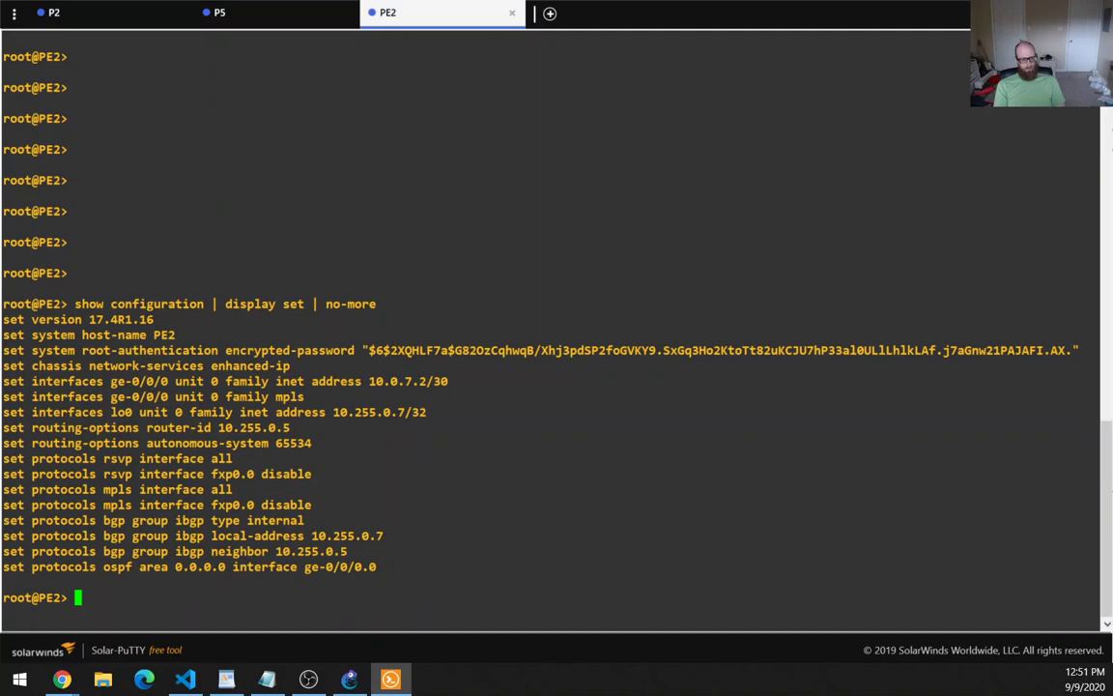
Step: On P2, enter private configuration mode and delete protocols ospf
left_click(243, 17)
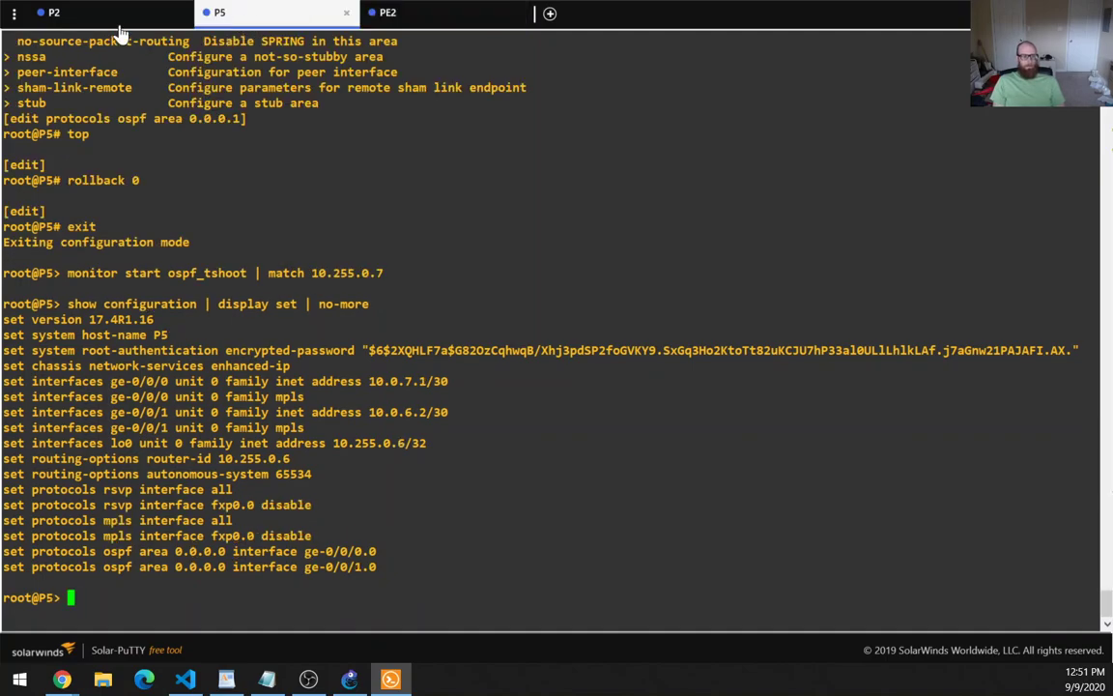
left_click(119, 33)
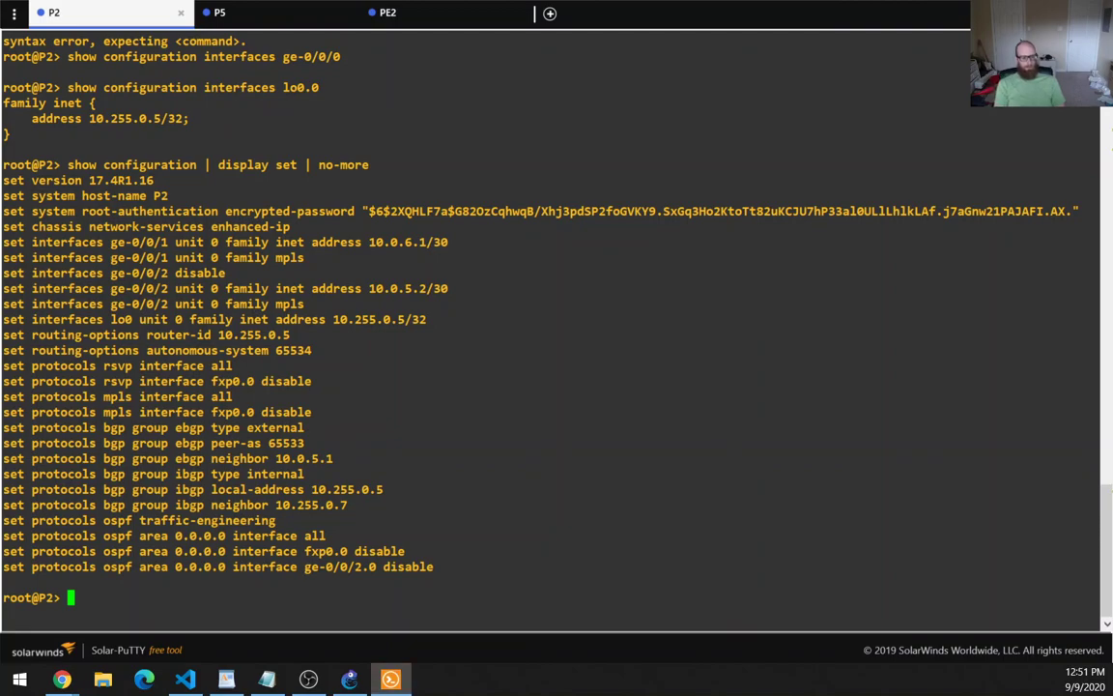
type("configure private")
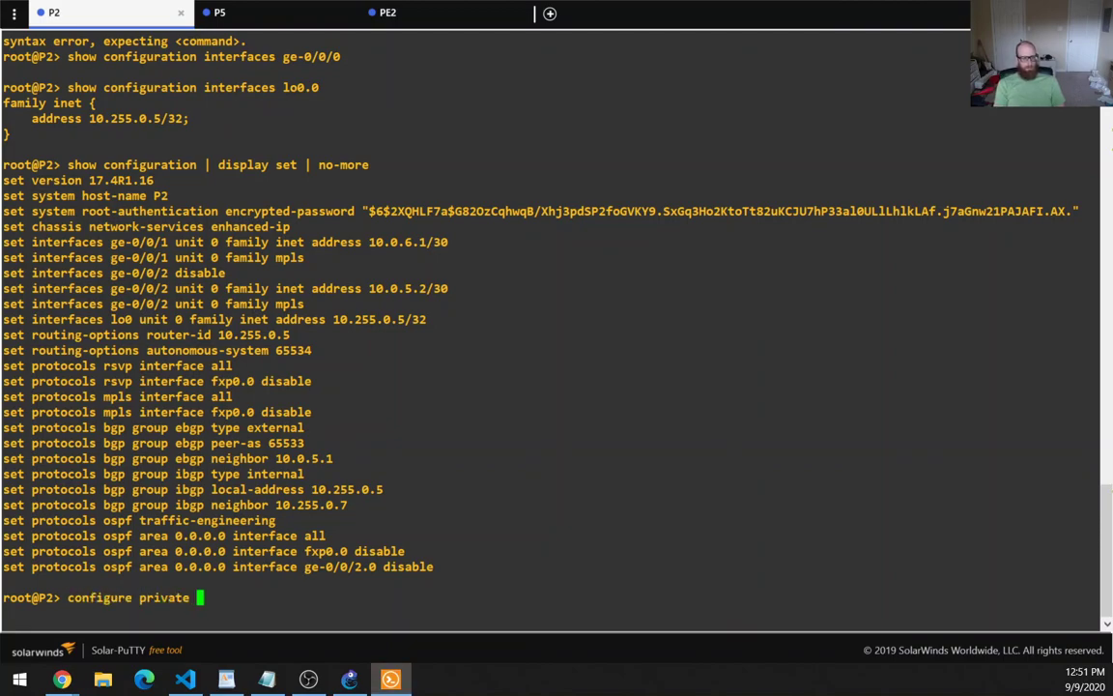
key("Return")
type("delet")
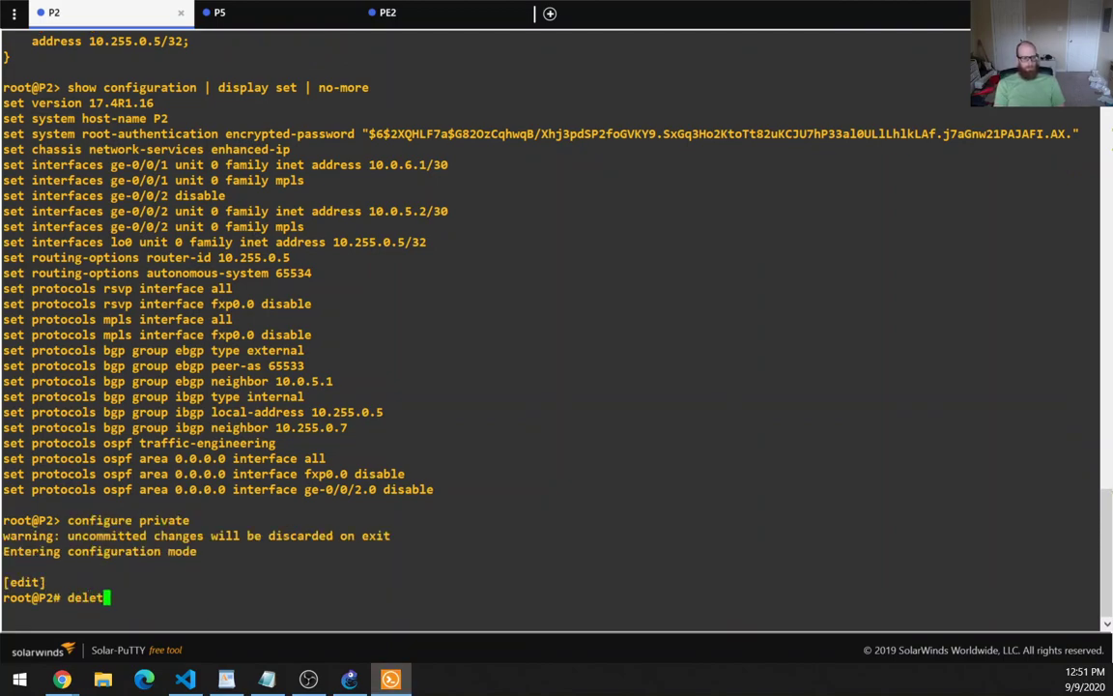
type("e protocols ospf")
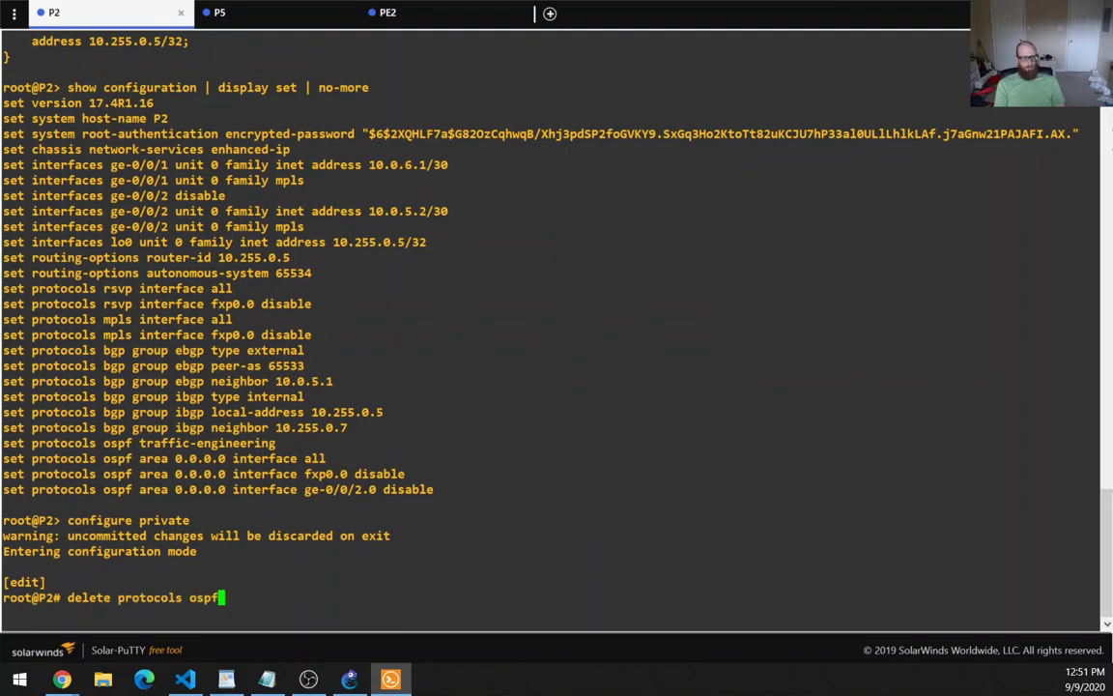
key("Return")
Step: Add interface ge-0/0/1.0 to OSPF area 0.0.0.0 on P2, checking the topology diagram
type("set pr")
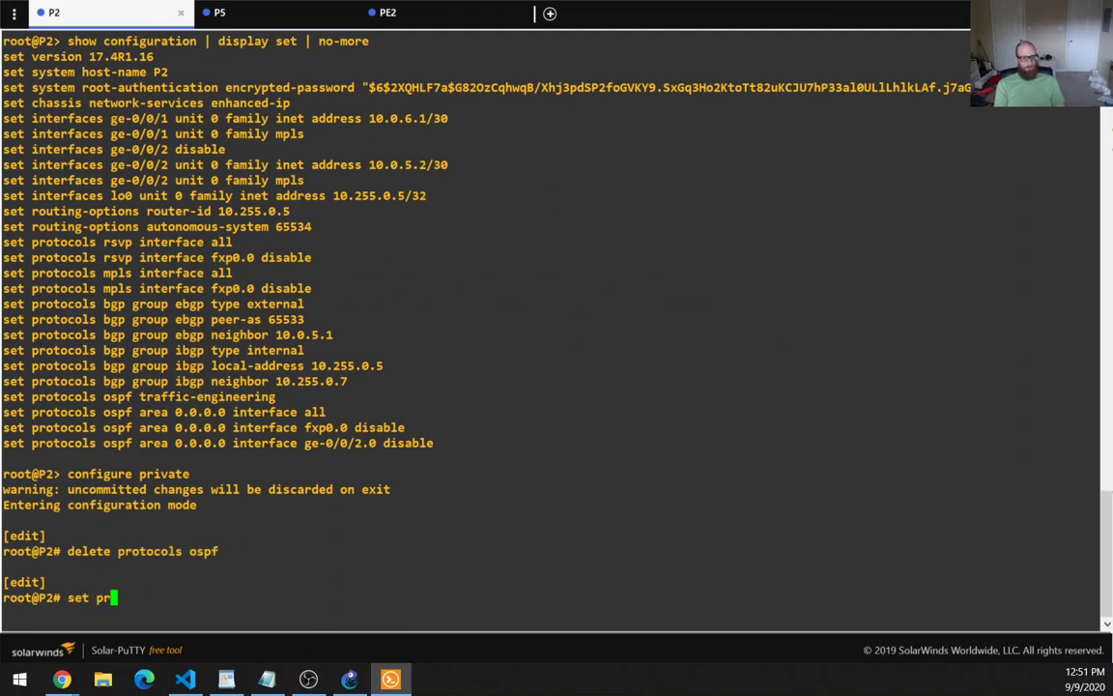
type("otocols ospf ")
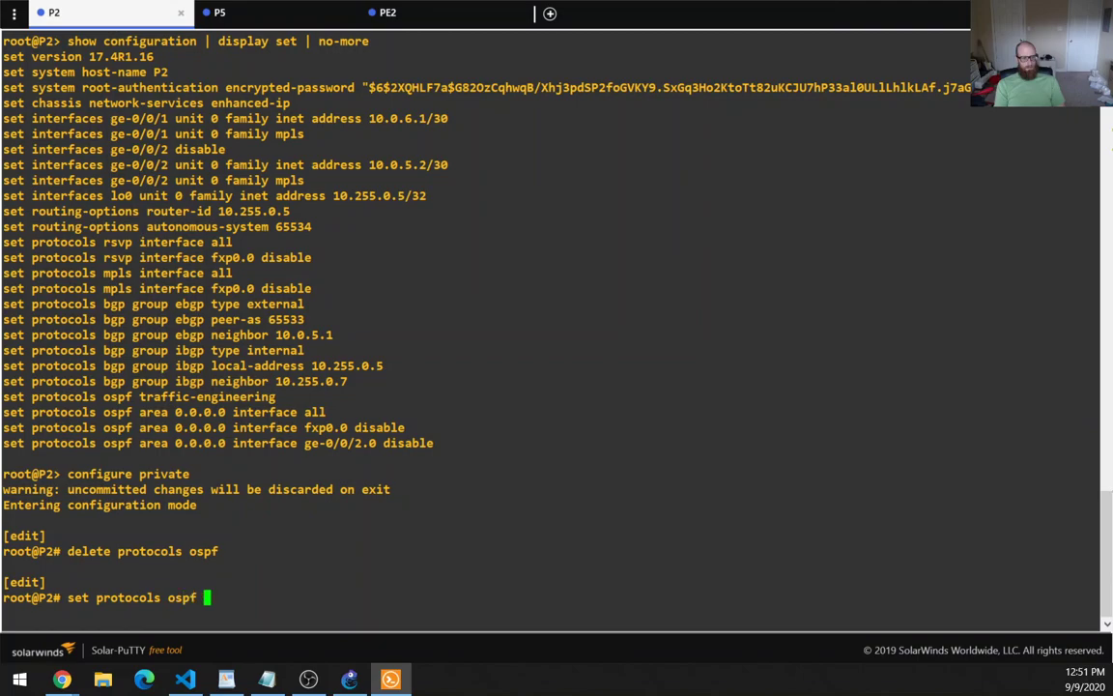
type("area 0.0.0.00 interface")
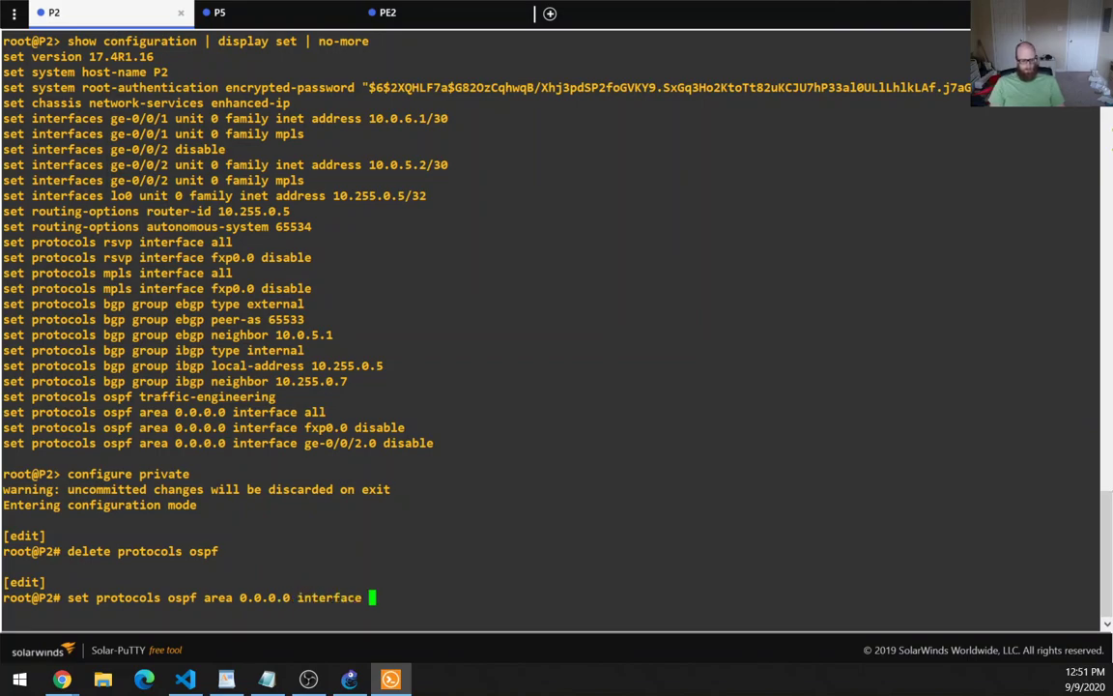
key("alt+Tab")
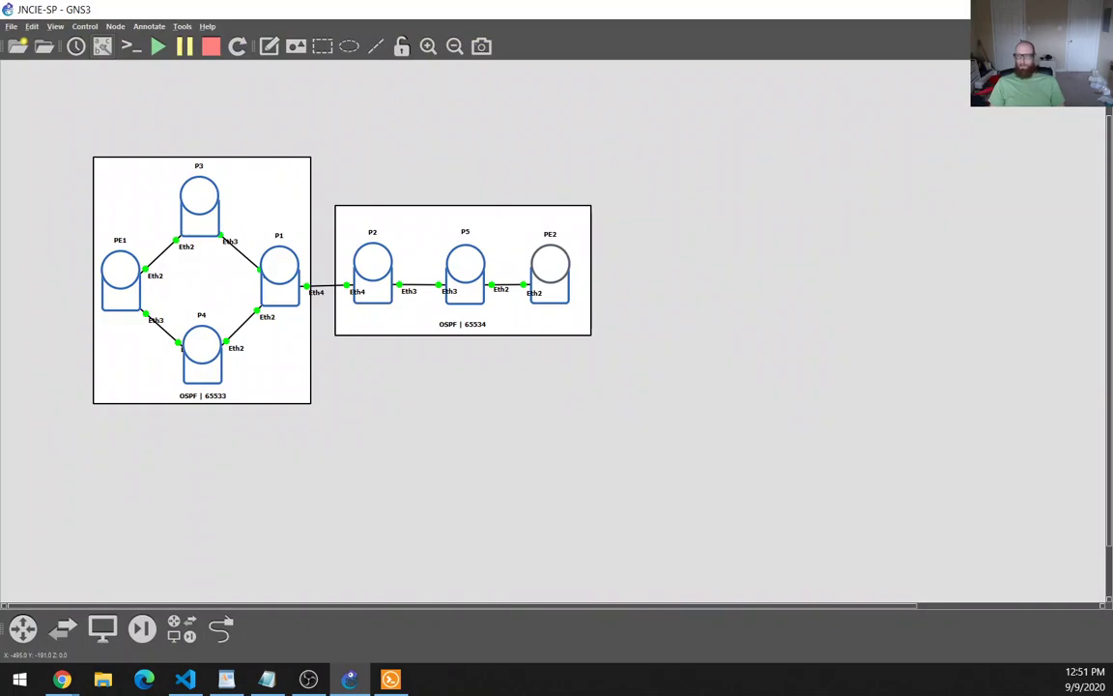
key("alt+Tab")
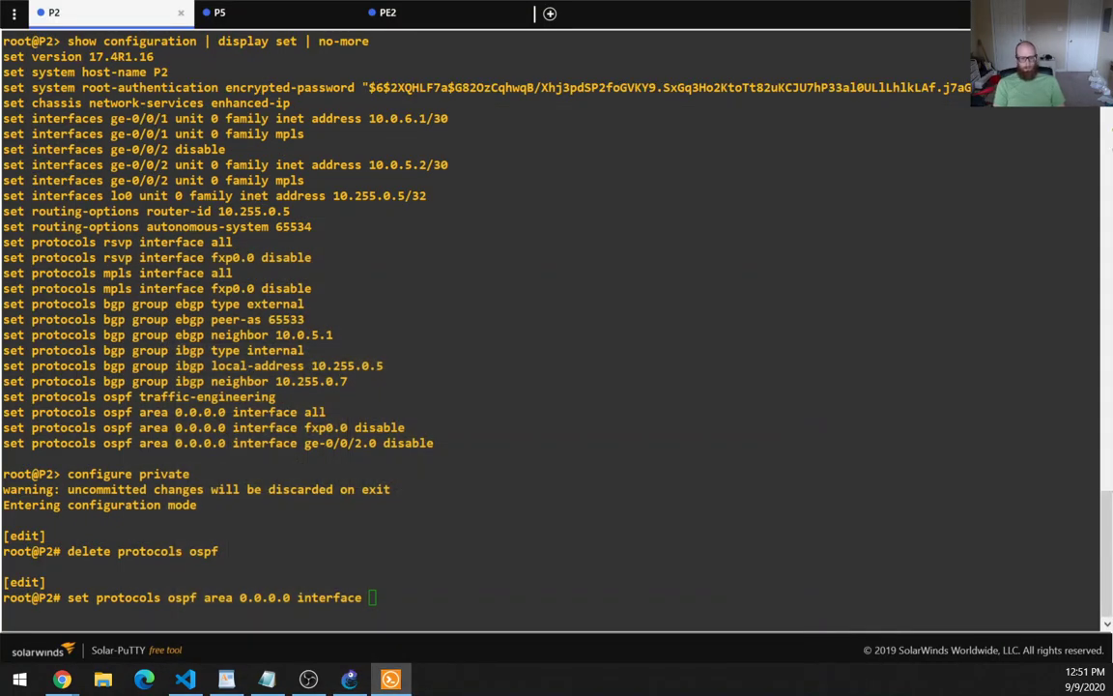
type("ge-0/0/01.0")
key("Return")
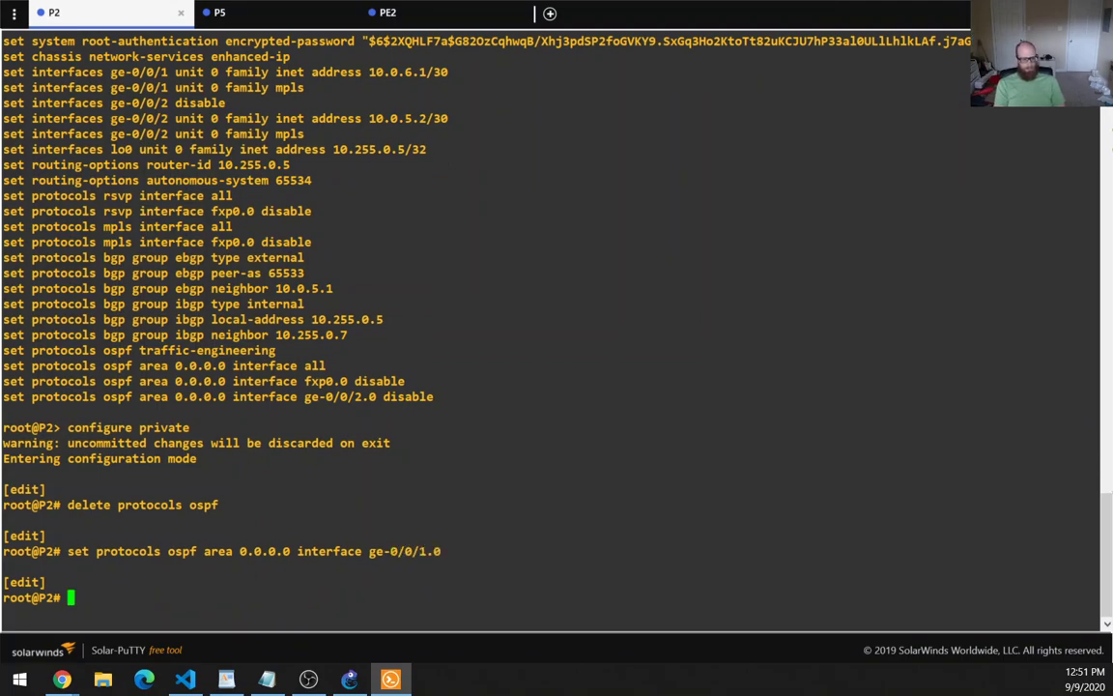
Step: Commit P2's changes with 'commit and-quit' after correcting mistyped commit attempts
type("commti")
key("Return")
key("Up")
type("an")
key("Return")
key("Up")
key("BackSpace")
key("BackSpace")
key("BackSpace")
key("BackSpace")
key("BackSpace")
key("BackSpace")
key("BackSpace")
key("BackSpace")
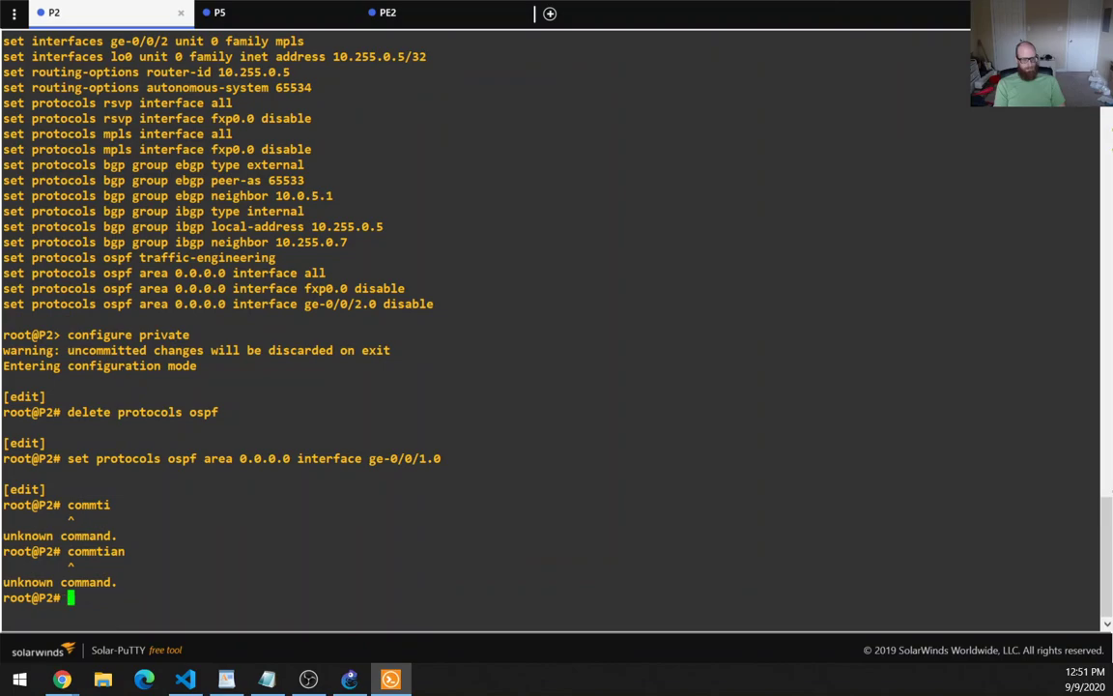
type("commit and-quit")
key("Return")
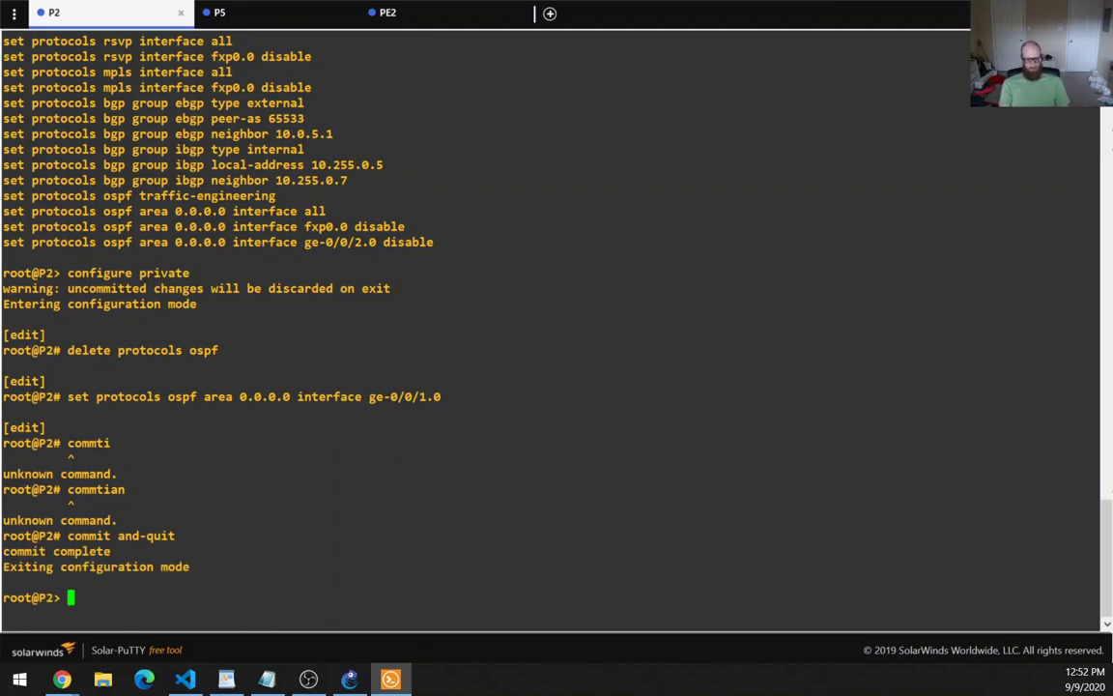
Step: List P2's configuration with 'show configuration | display set | no-more'
type("shwo")
key("Return")
type("shwocon")
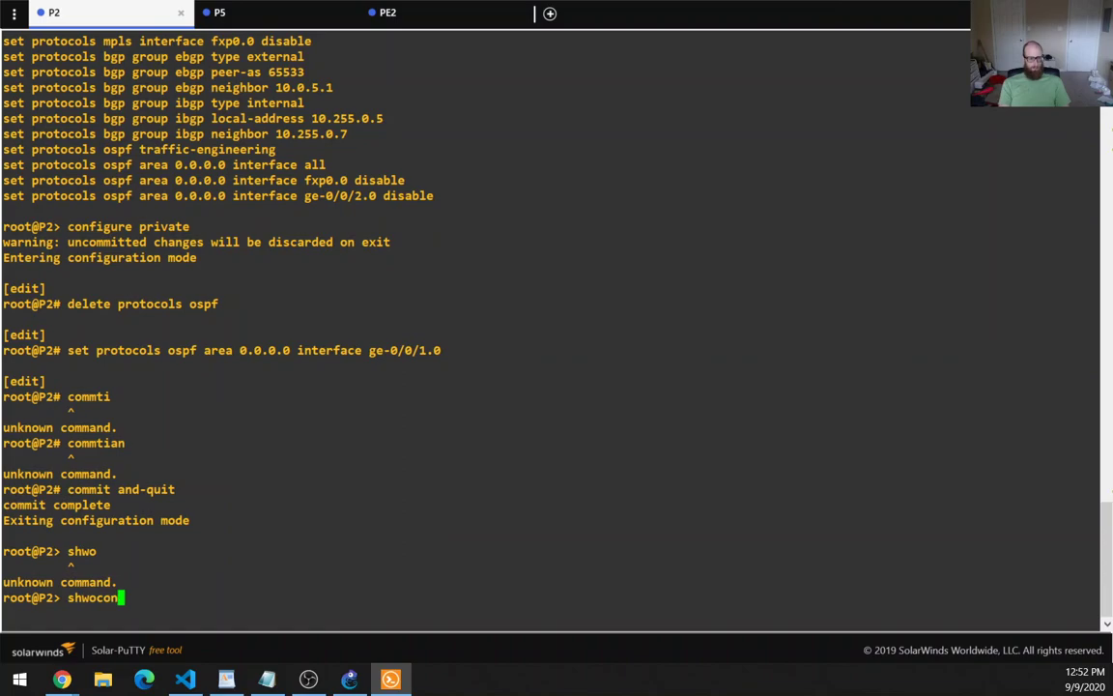
key("BackSpace")
key("BackSpace")
key("BackSpace")
key("BackSpace")
key("BackSpace")
key("BackSpace")
key("BackSpace")
type("show configuration | display ")
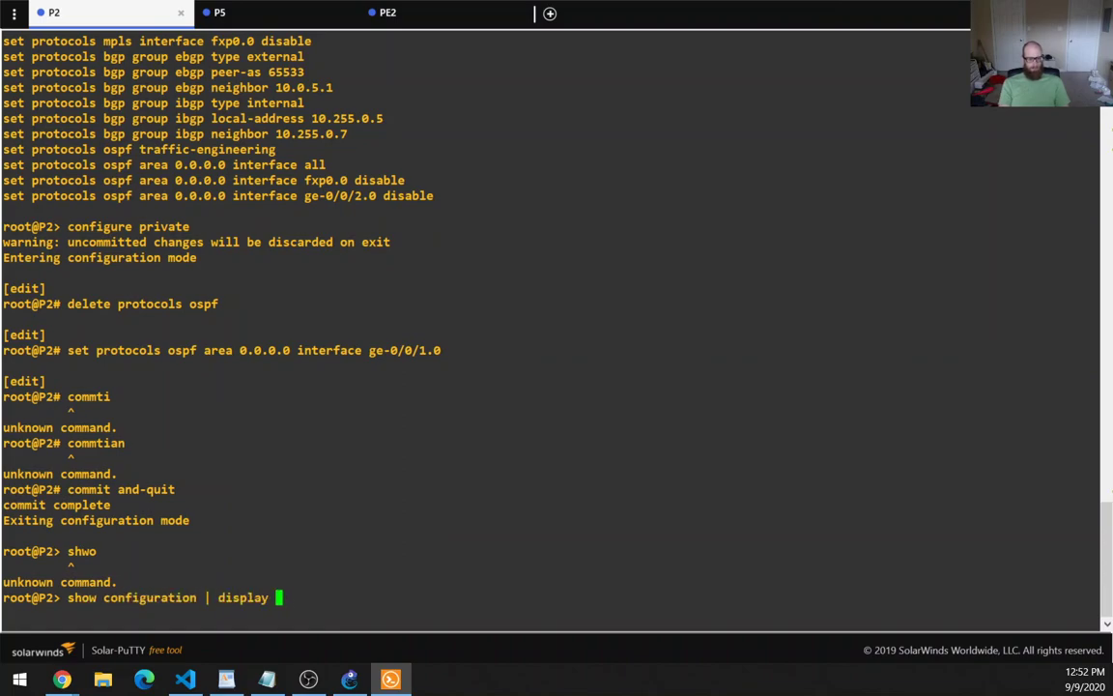
type("set | no-more")
key("Return")
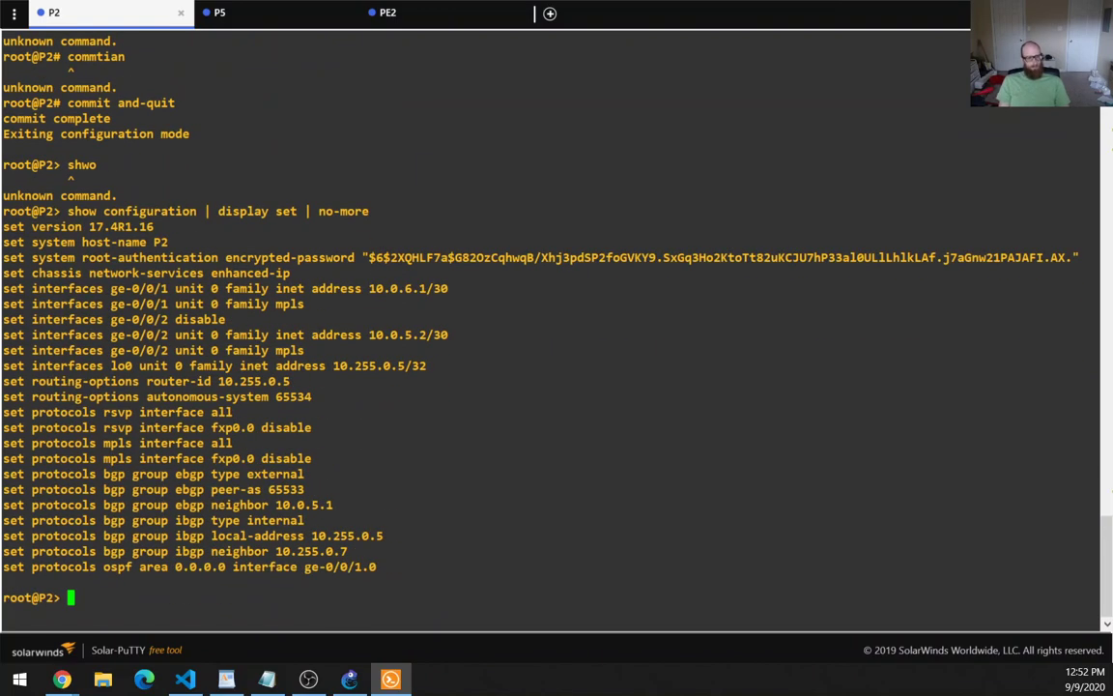
Step: On P5, run 'monitor stop', then rerun 'show route 10.255.0.7 | refresh 1'
left_click(284, 22)
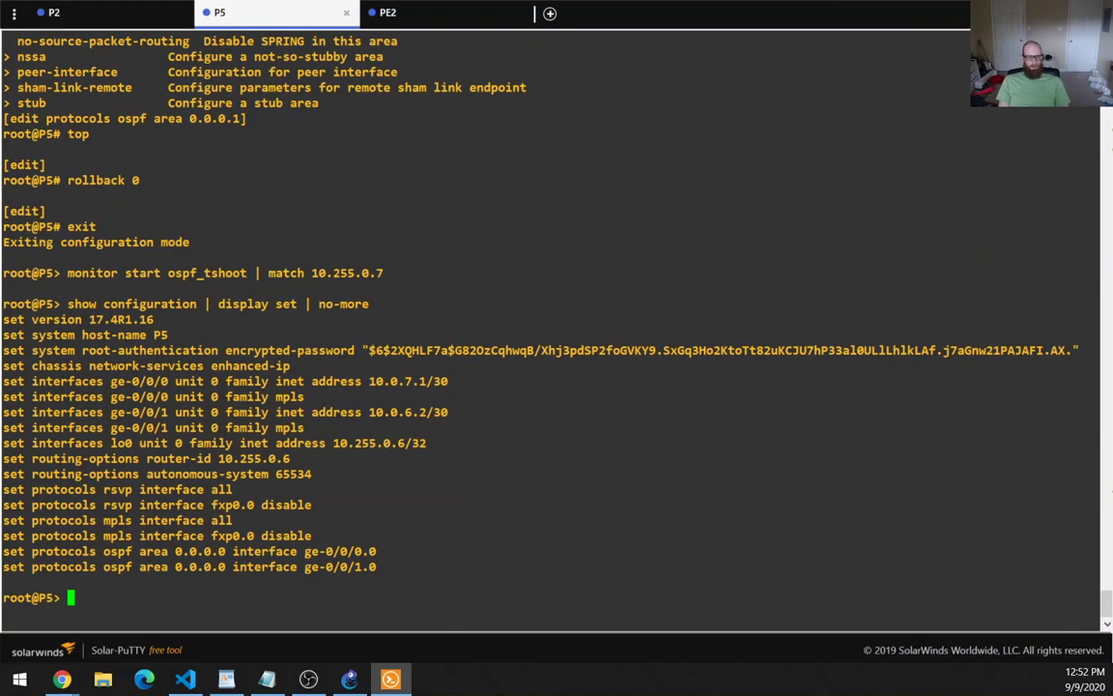
type("mo")
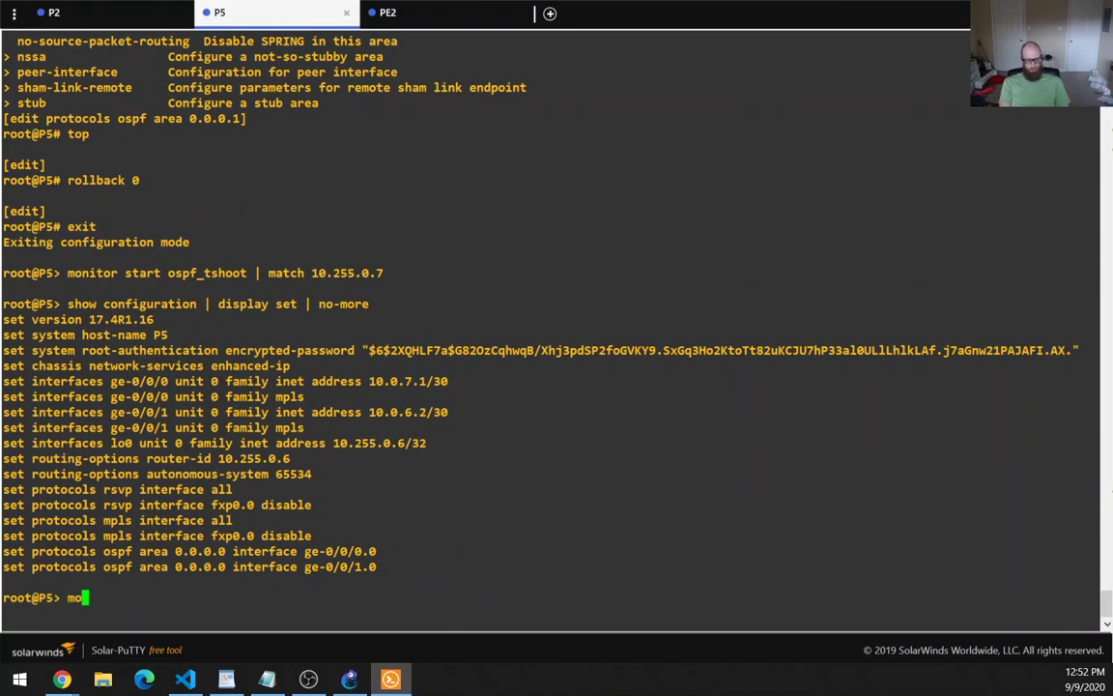
type("nitor stop")
key("Return")
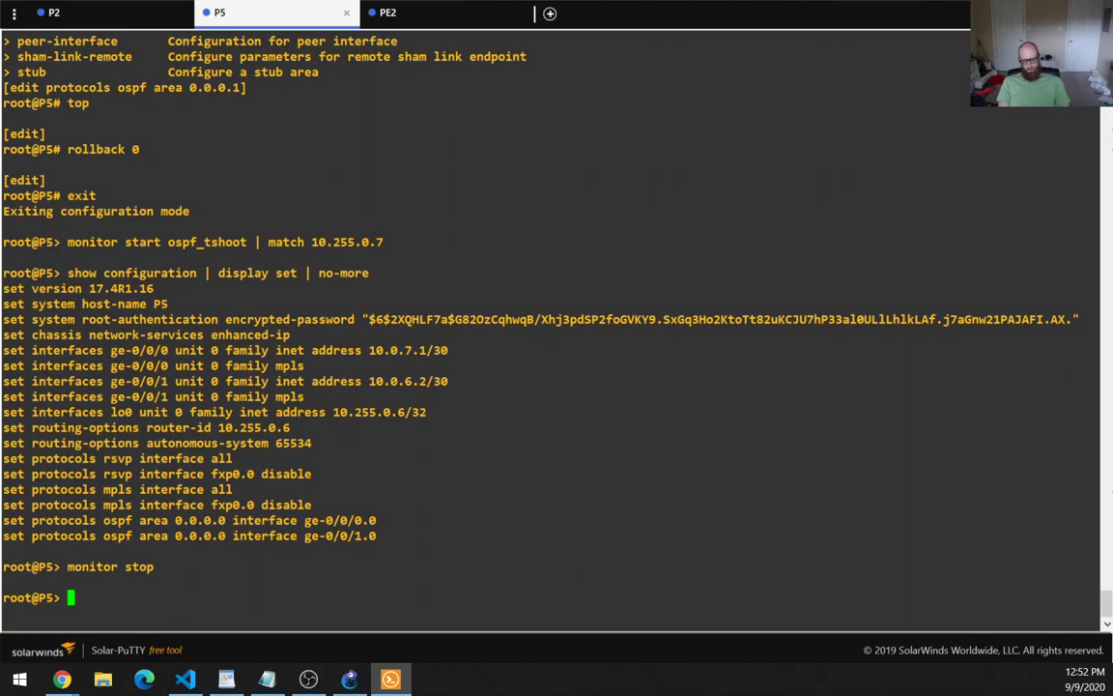
key("Up")
key("Up")
key("Up")
key("Up")
key("Up")
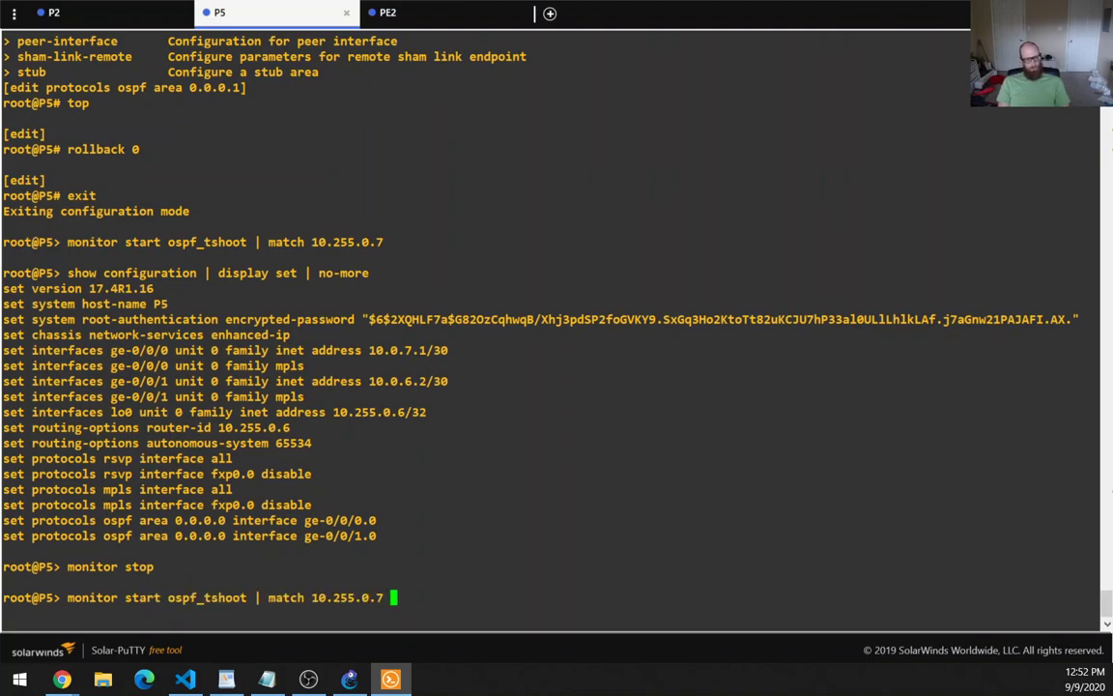
key("Return")
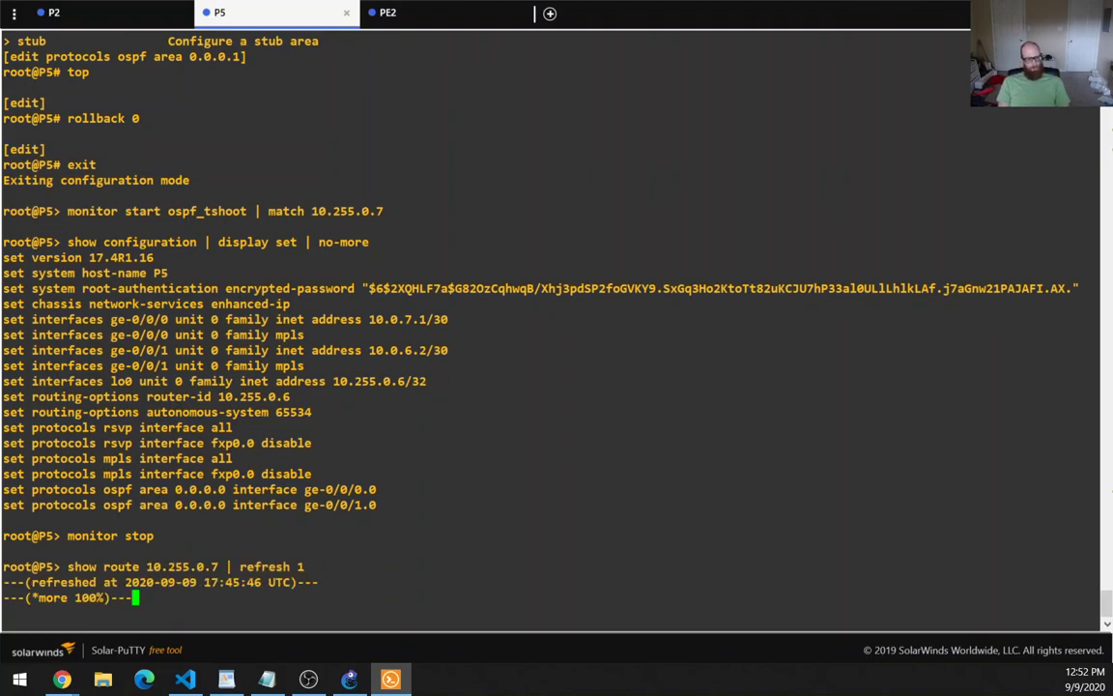
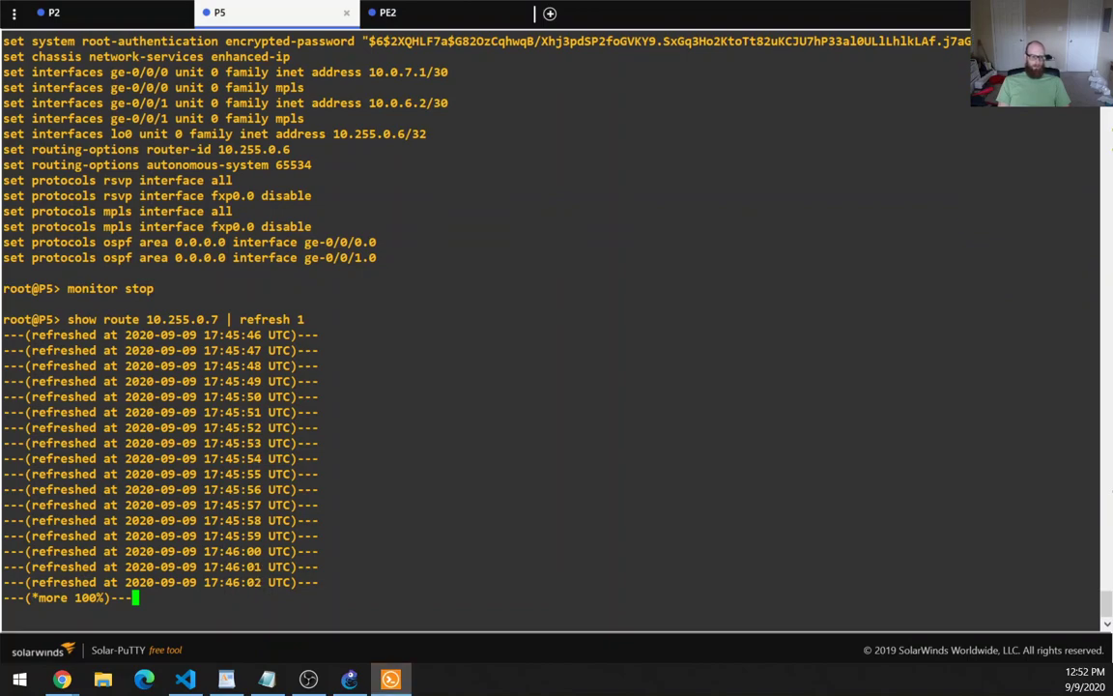
Step: Quit the P5 pager and enter private configuration mode on router P2
key("q")
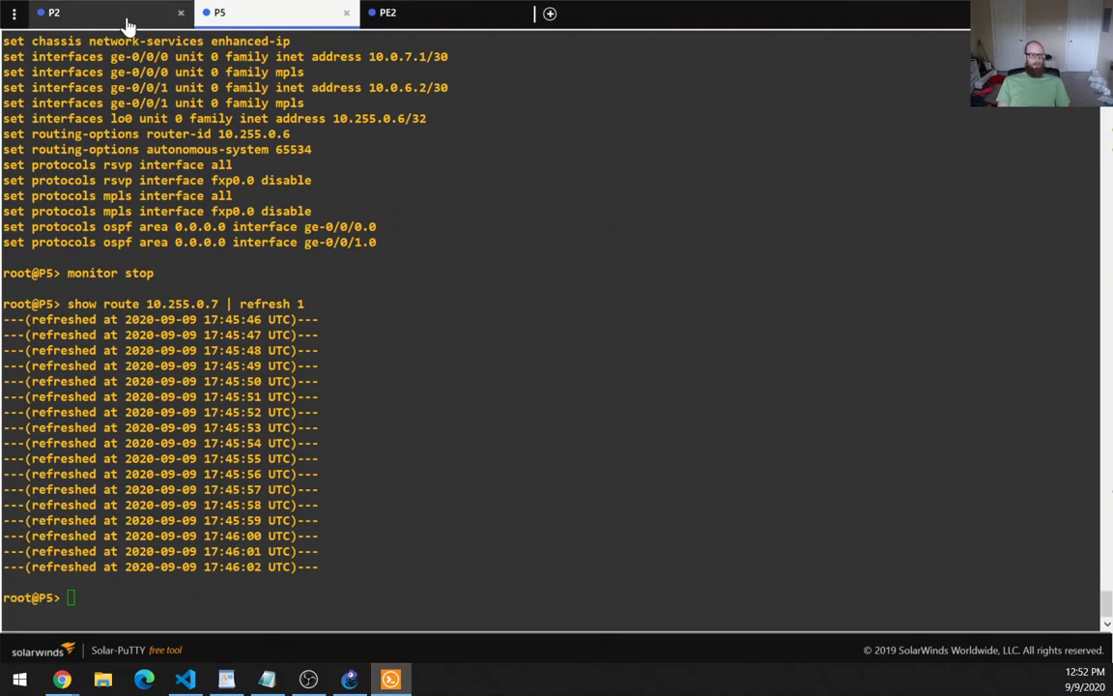
left_click(126, 22)
type("configure pir")
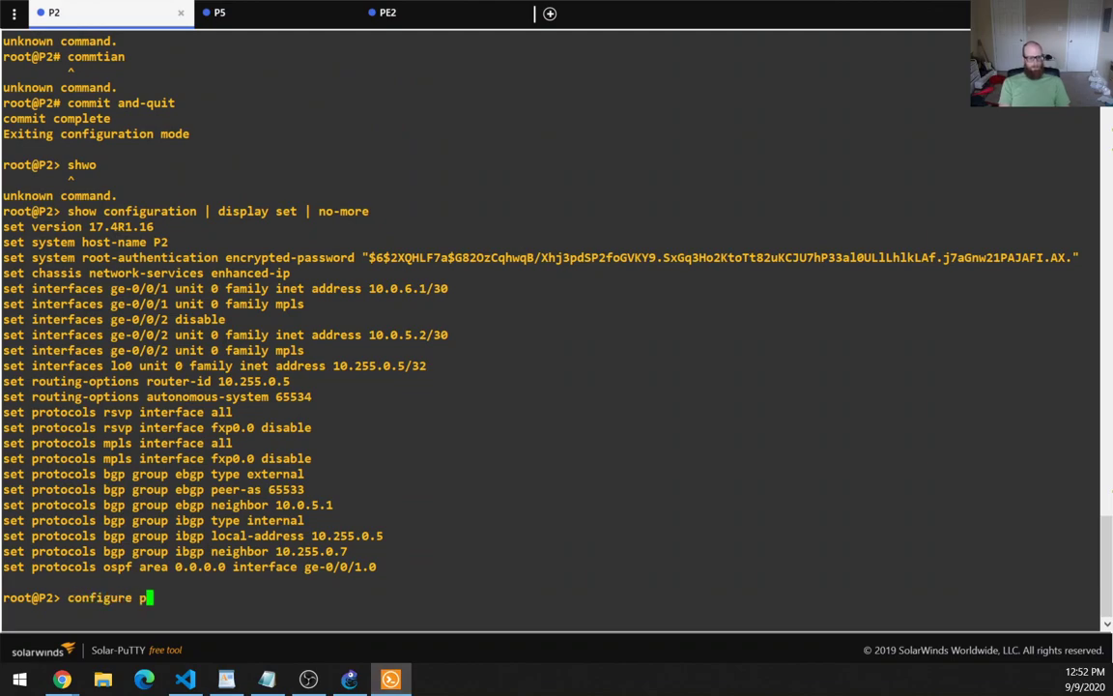
key("Return")
key("Up")
key("Return")
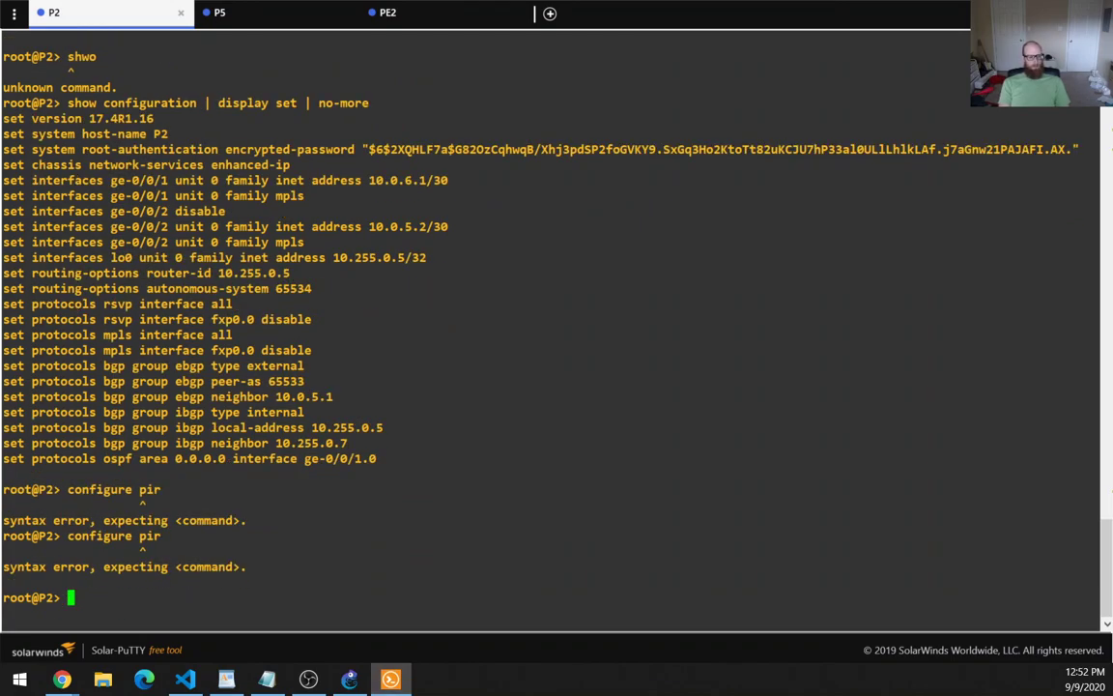
type("configure private")
key("Return")
Step: On P2, make lo0.0 passive in OSPF area 0.0.0.0 and commit and-quit
type("e")
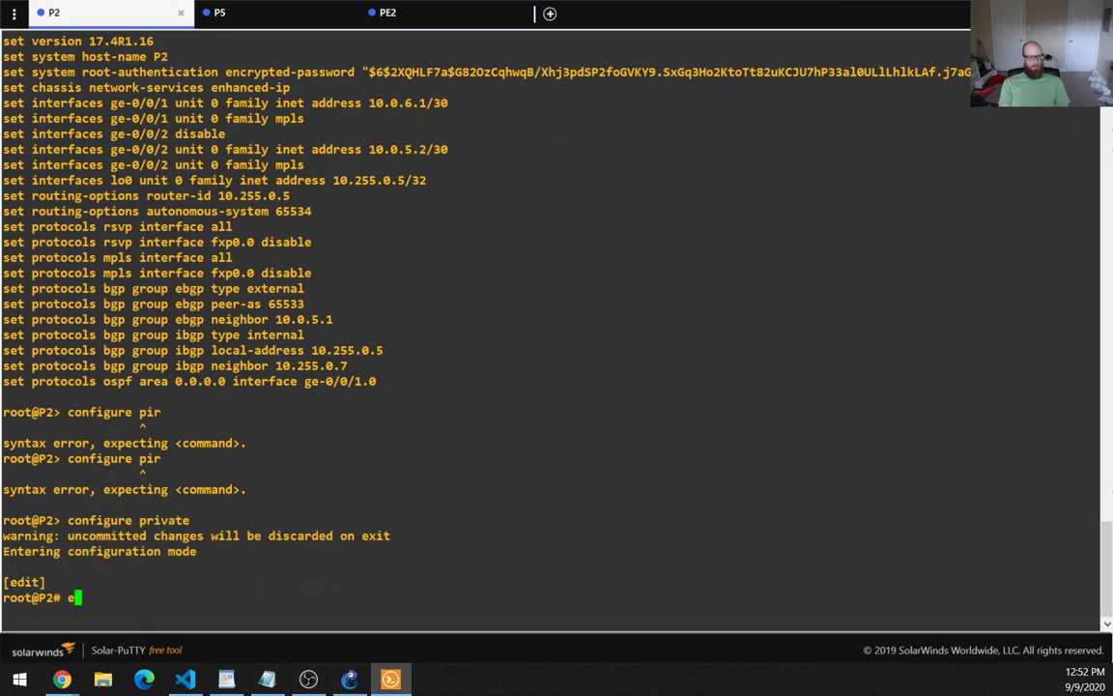
type("dit protocols ospf ar")
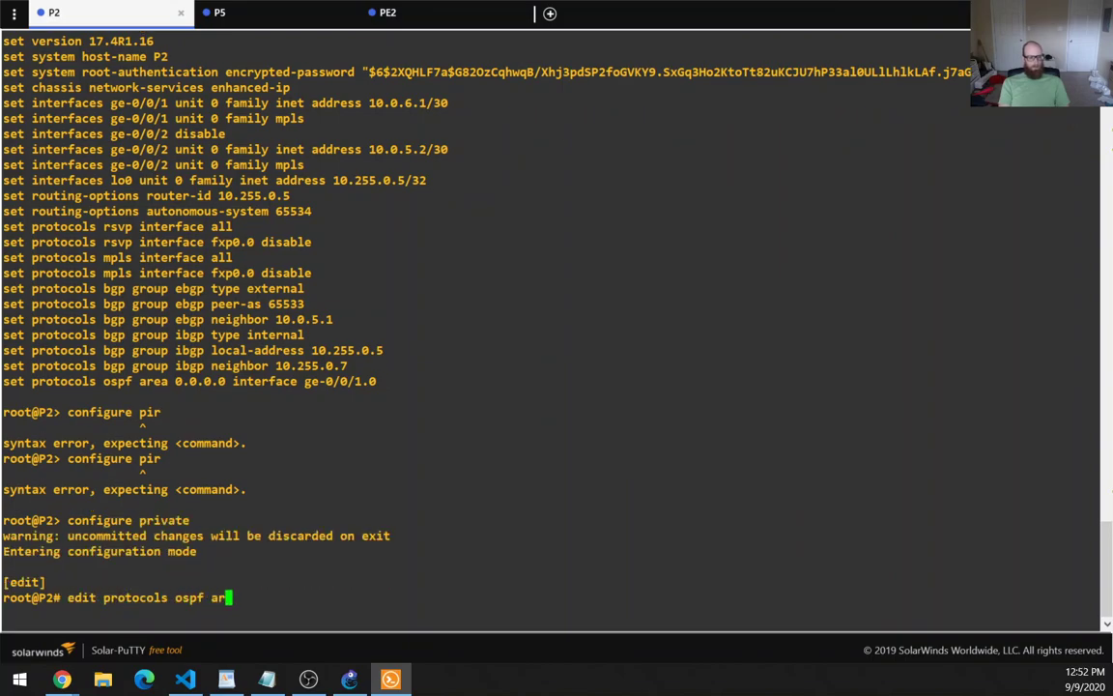
type("ea 0.0.0.")
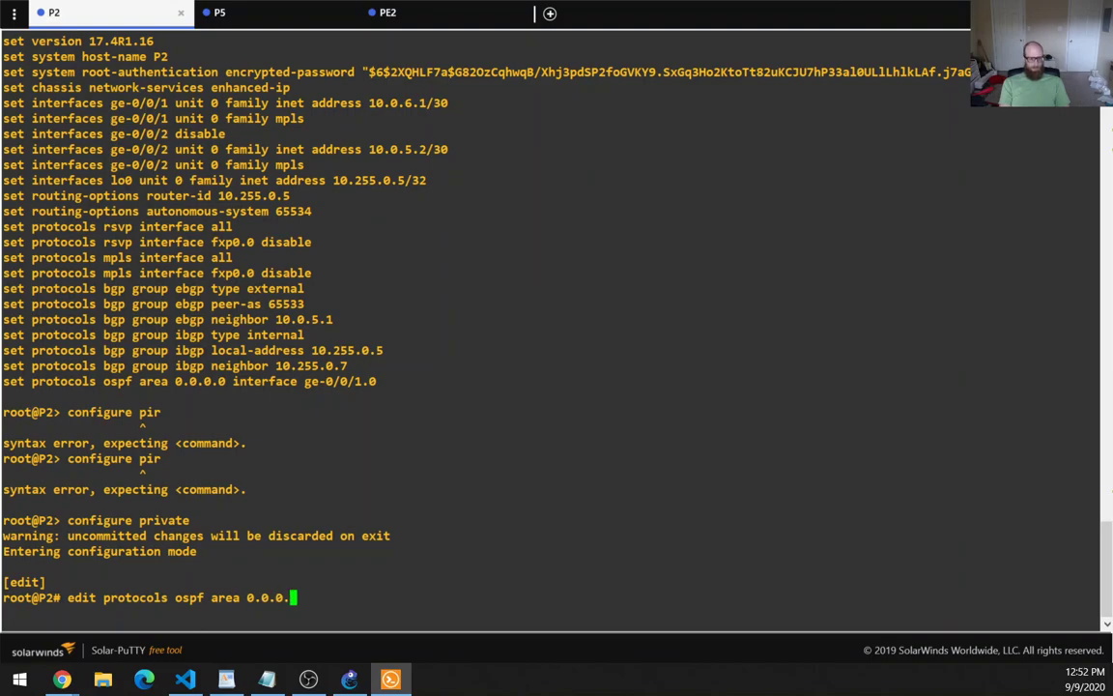
type("0")
key("Return")
type("set interface lo0")
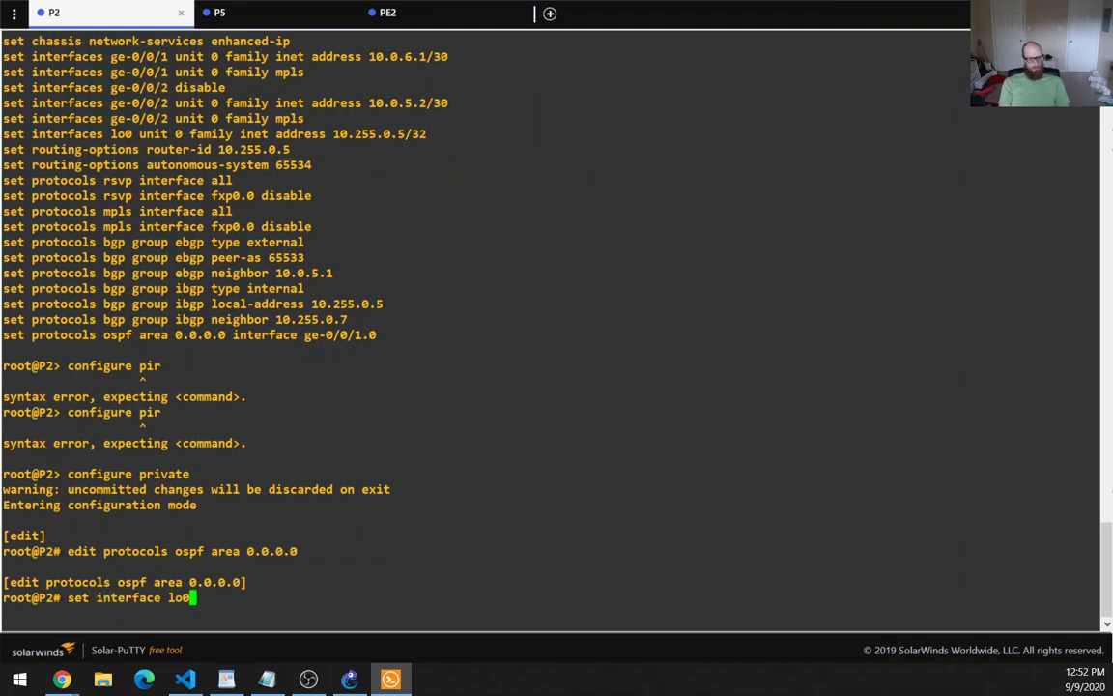
type(".0 pas")
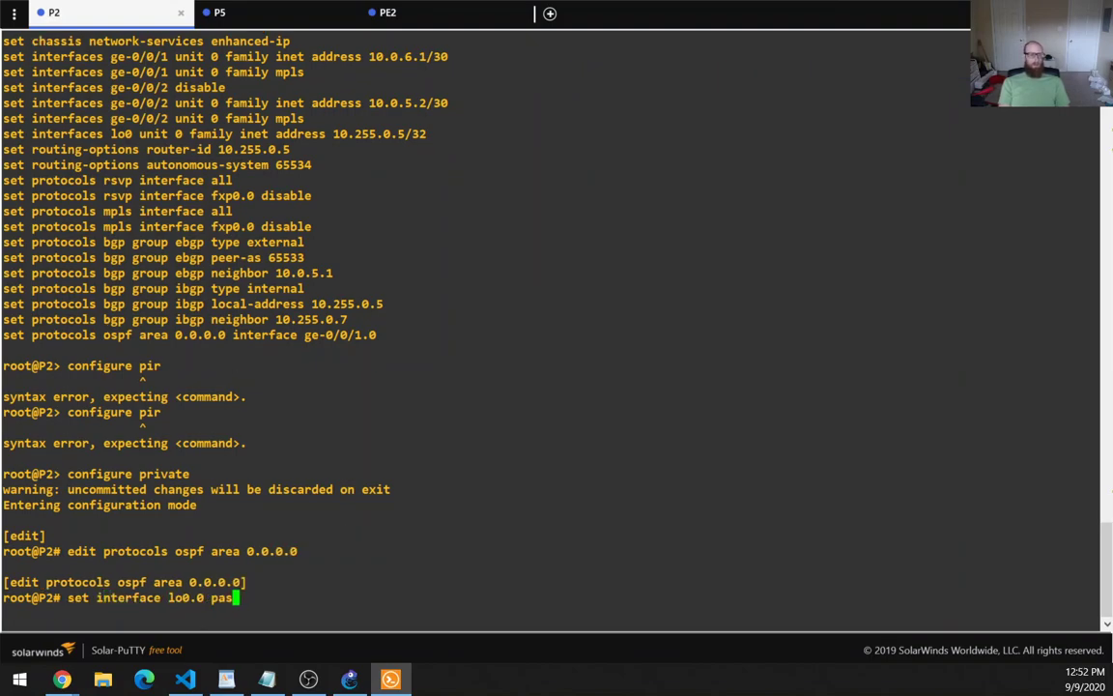
type("sive")
key("Return")
type("top")
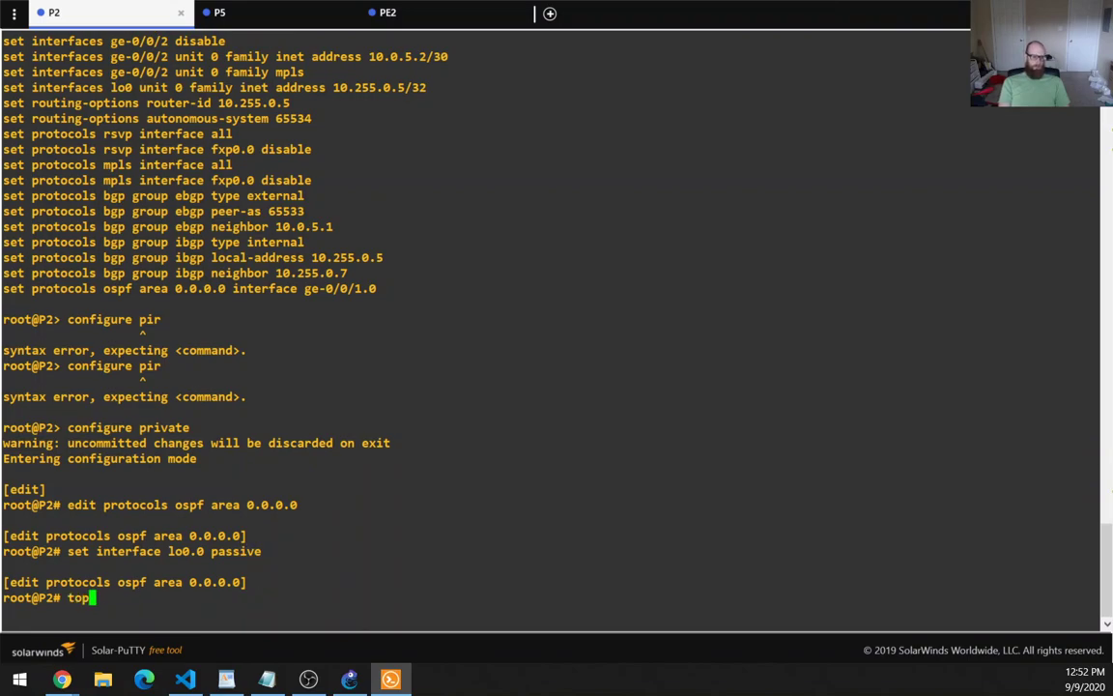
key("Return")
type("commit and-quit")
key("Return")
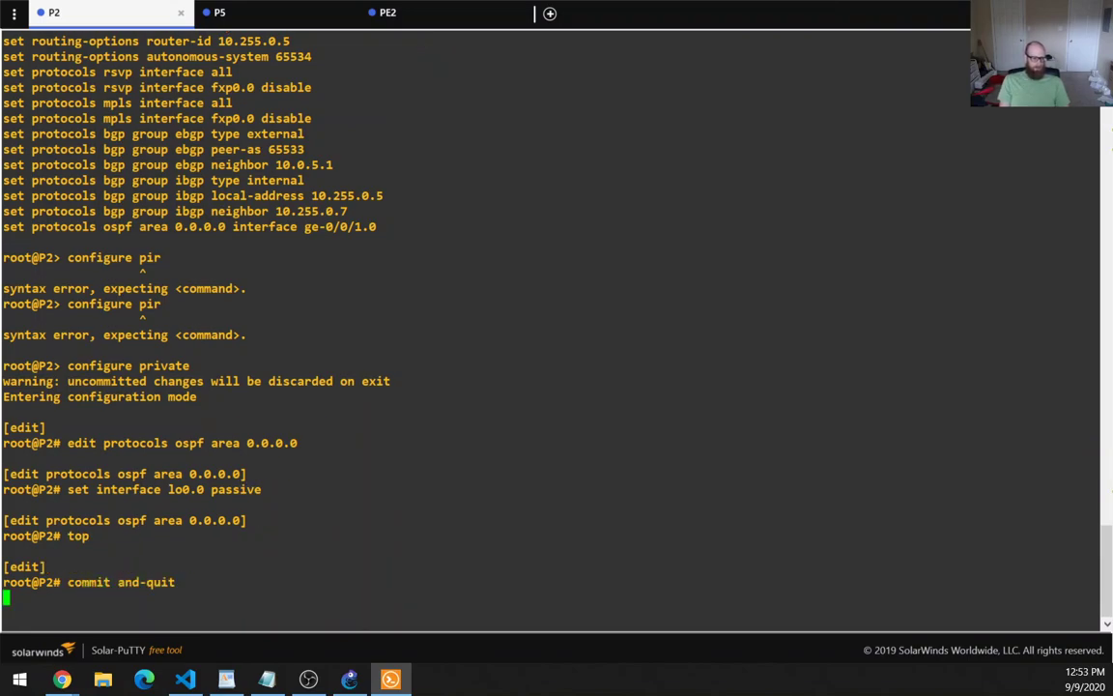
left_click(280, 13)
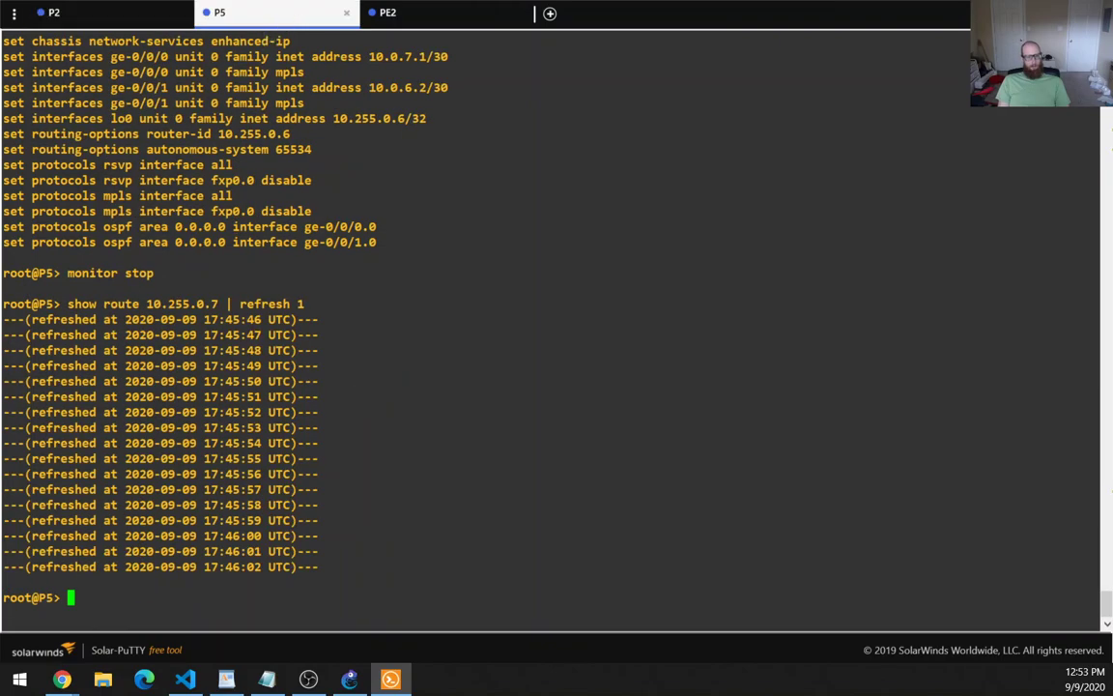
Step: Enter private configuration mode on router P5
type("cn")
key("BackSpace")
key("BackSpace")
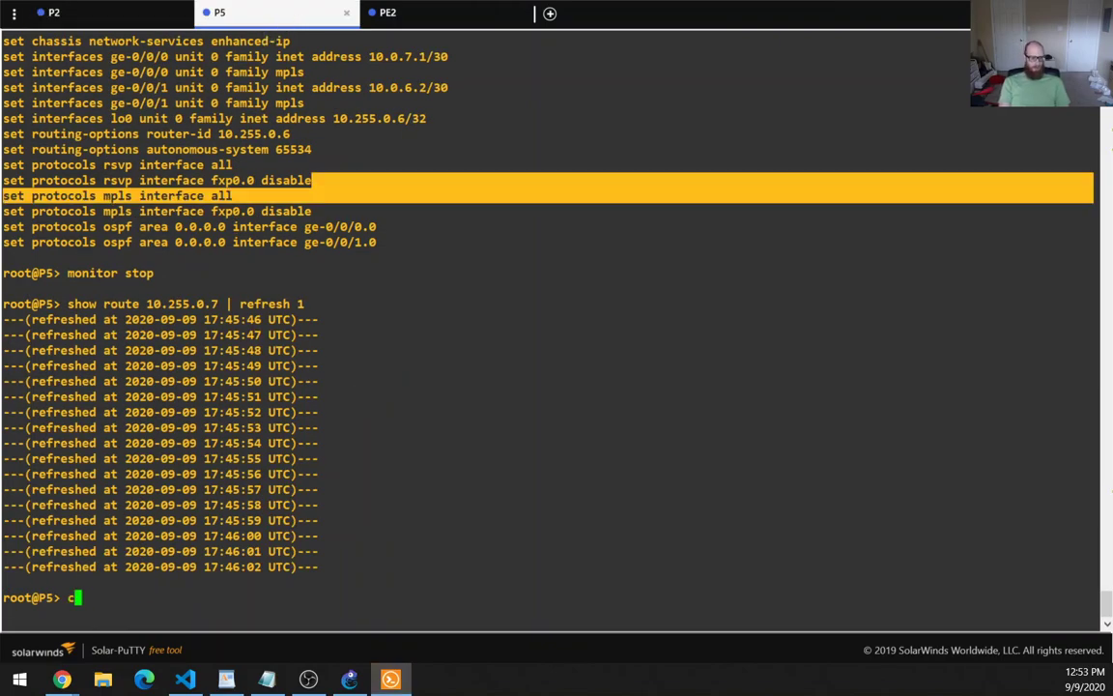
type("configure private")
key("Return")
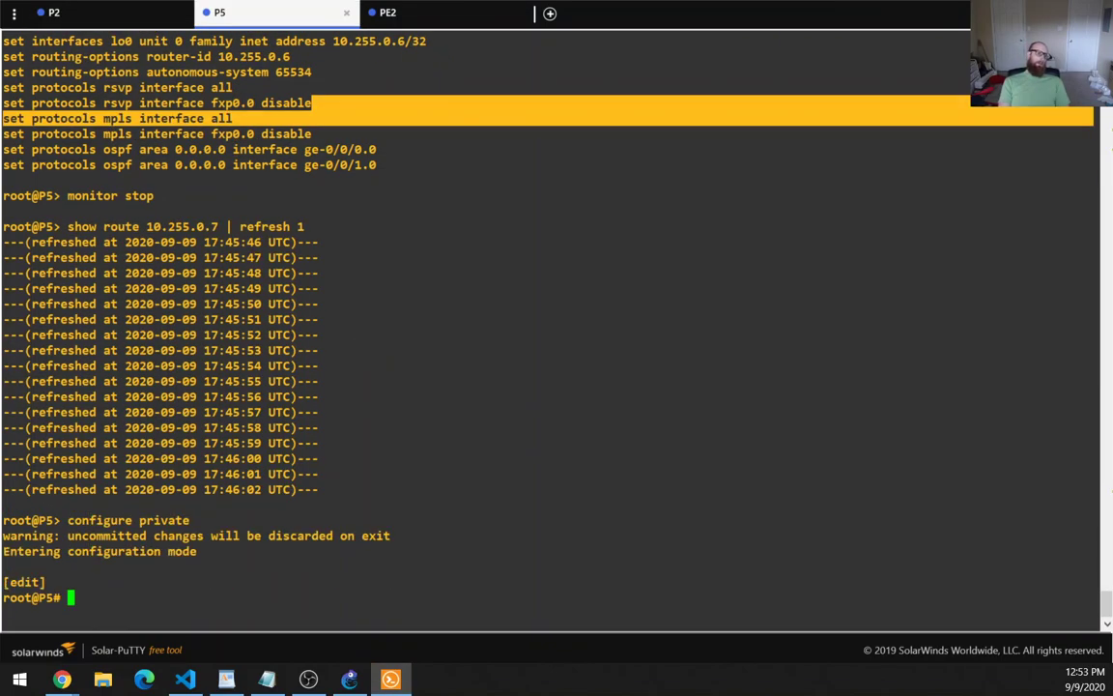
type("eidt")
key("Return")
key("Up")
key("BackSpace")
key("BackSpace")
key("BackSpace")
key("BackSpace")
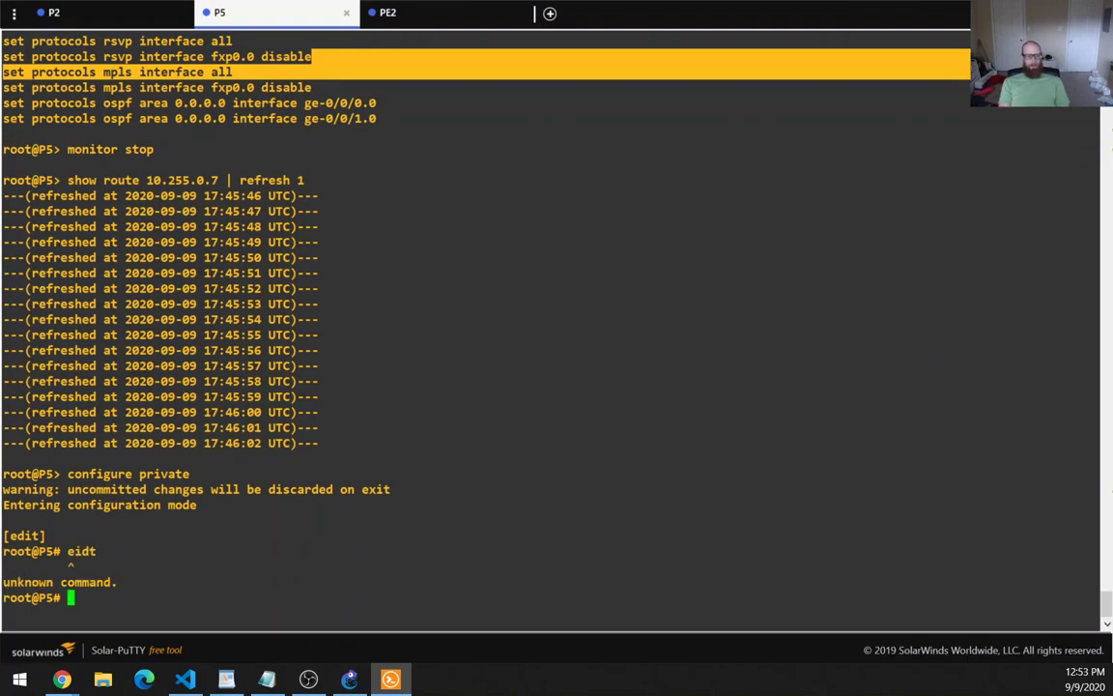
Step: On P5, make lo0.0 passive in OSPF area 0.0.0.0 and commit and-quit
type("edit protocols ")
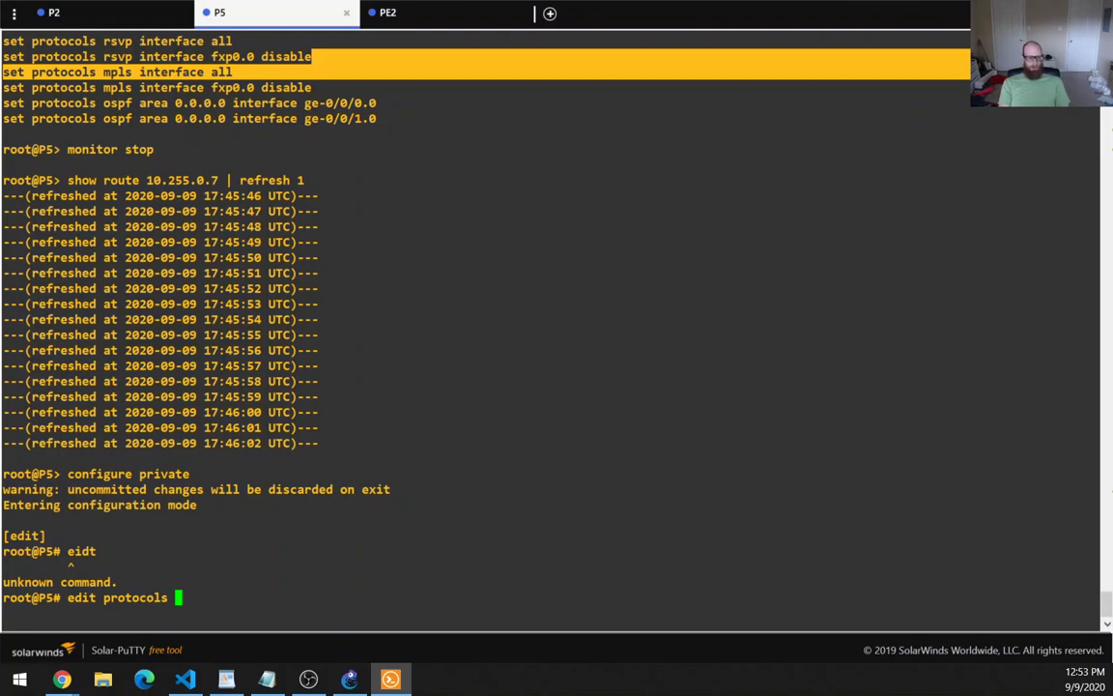
type("pr")
type("spf ")
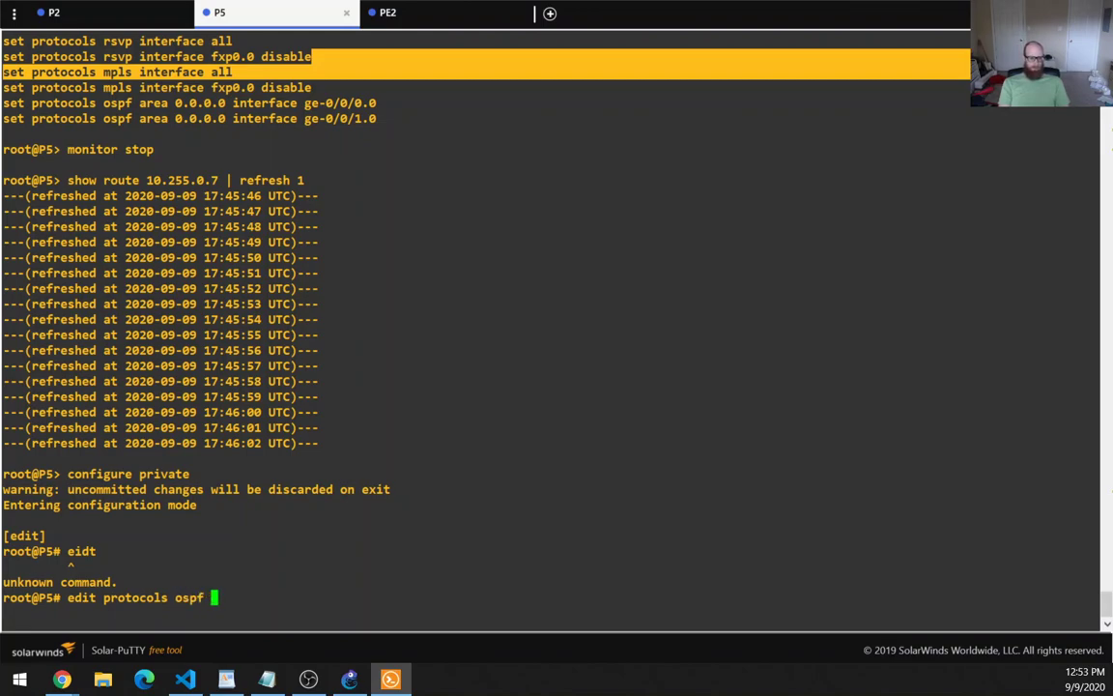
type("area 0.0.0.0")
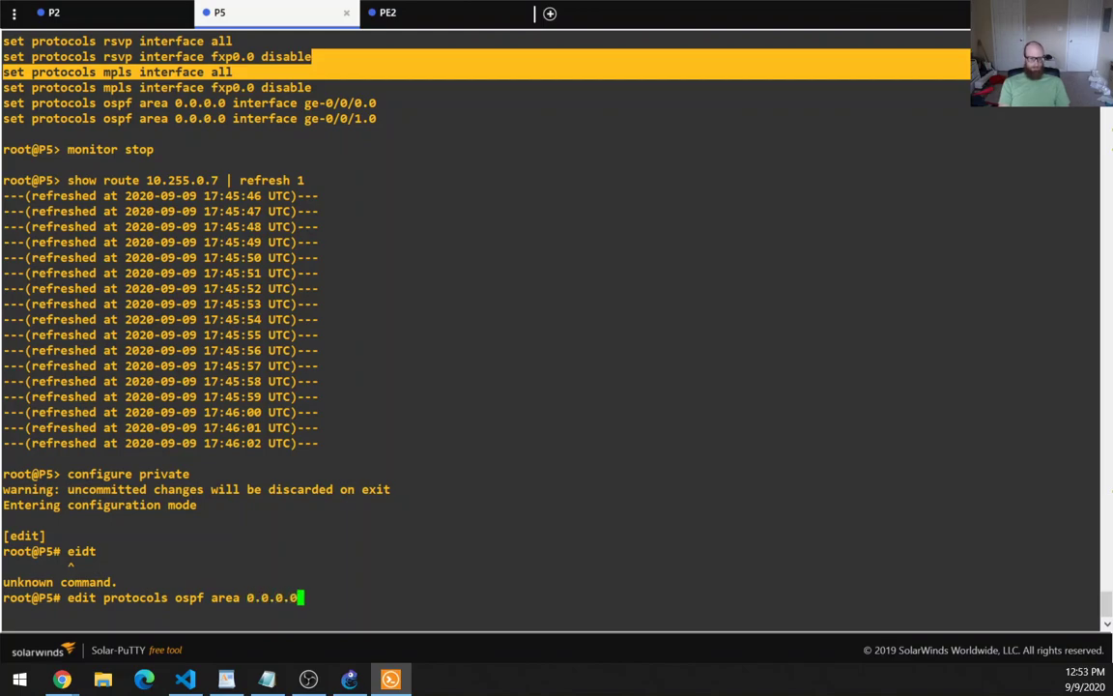
key("Return")
type("set interface lo0.0 passive")
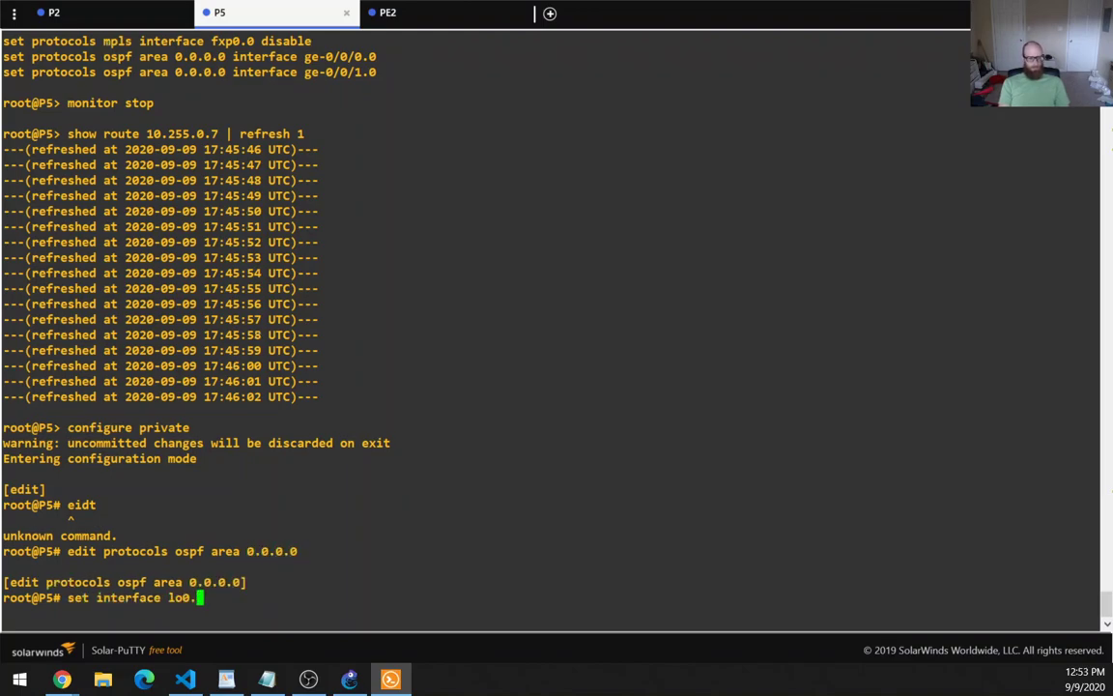
key("Return")
type("top")
key("Return")
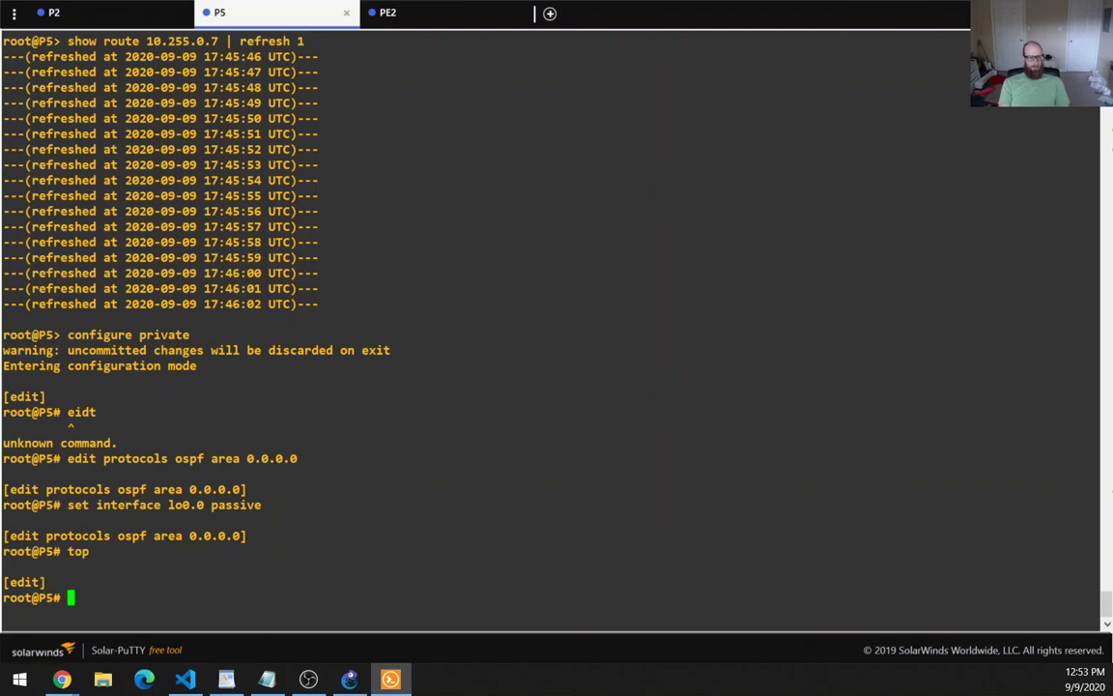
type("commit and-quit")
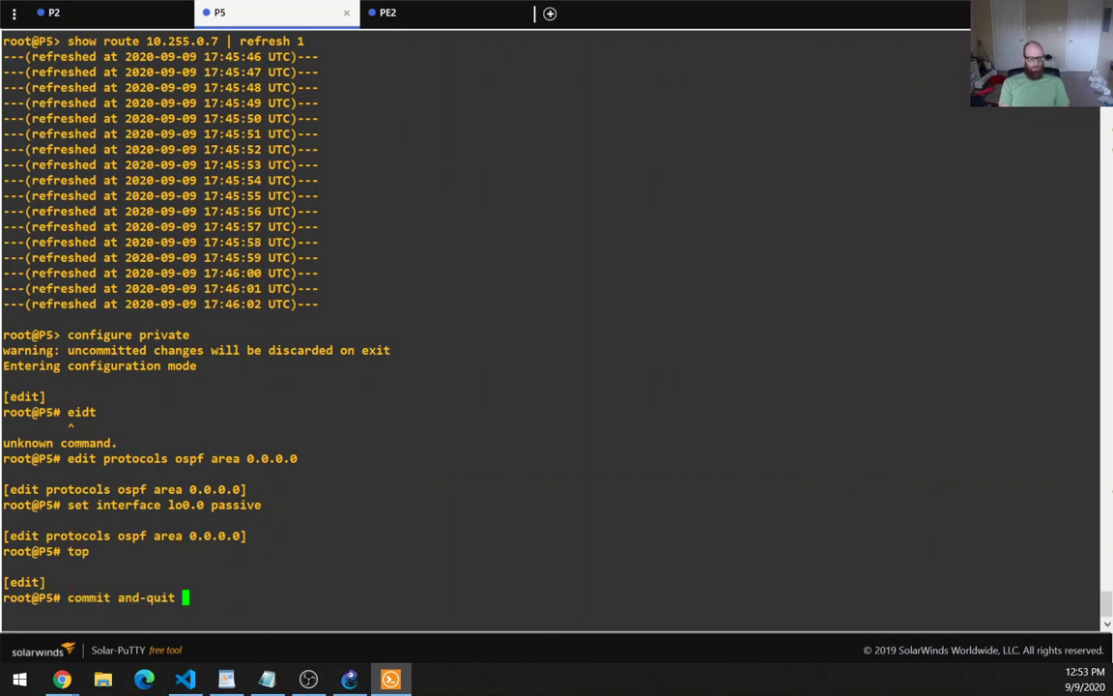
key("Return")
left_click(123, 12)
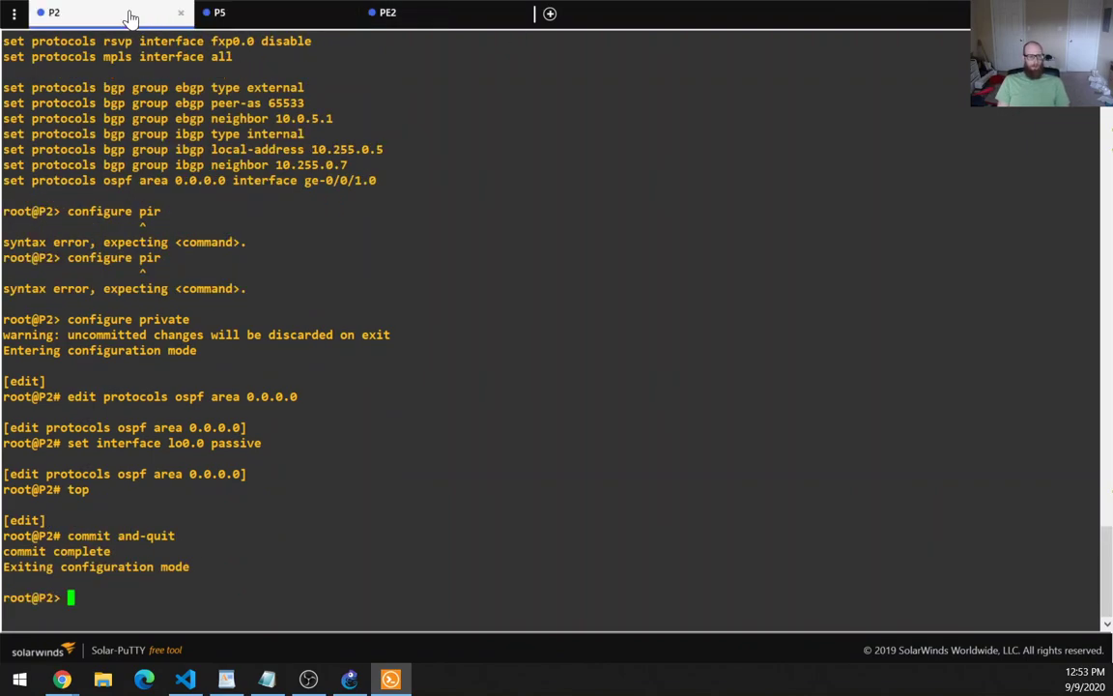
Step: Switch to the PE2 session and enter private configuration mode
left_click(479, 17)
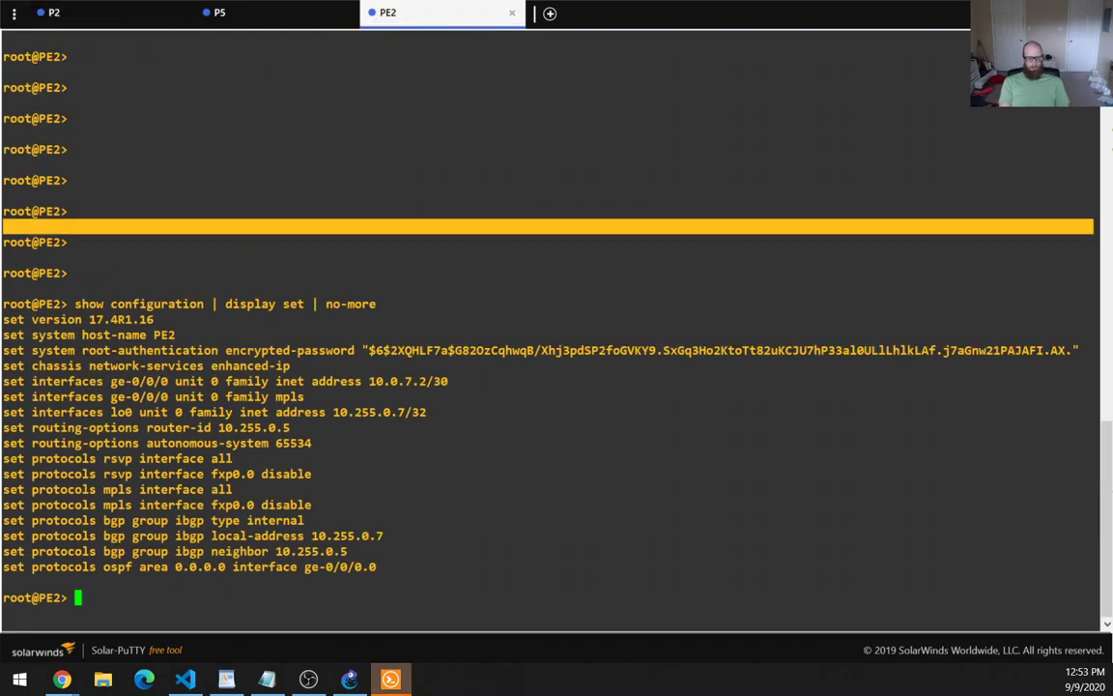
type("configure pir")
key("Return")
key("Up")
key("Return")
type("e")
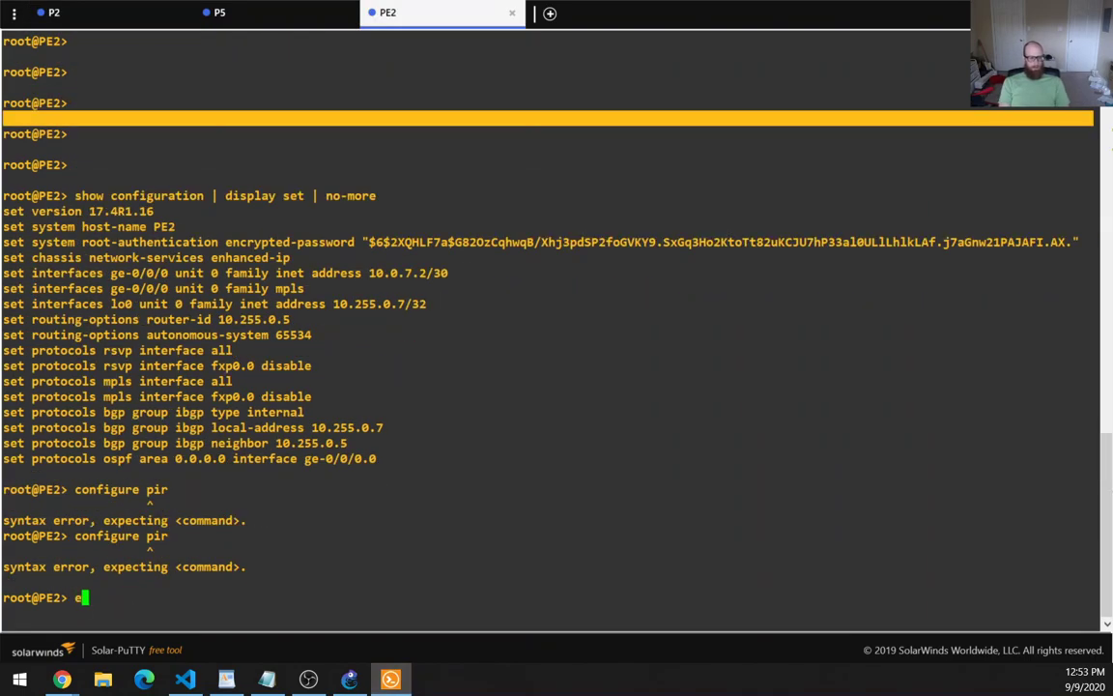
key("BackSpace")
type("configure private")
key("Return")
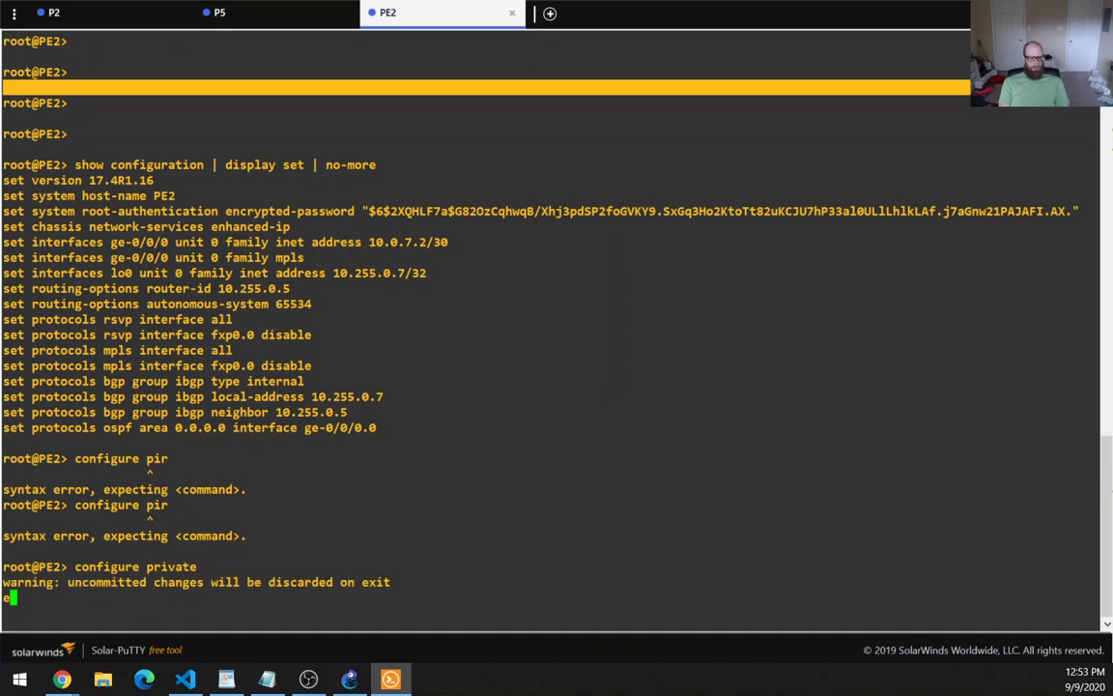
Step: On PE2, make lo0.0 passive in OSPF area 0.0.0.0 and commit and-quit
type("edit protocols ")
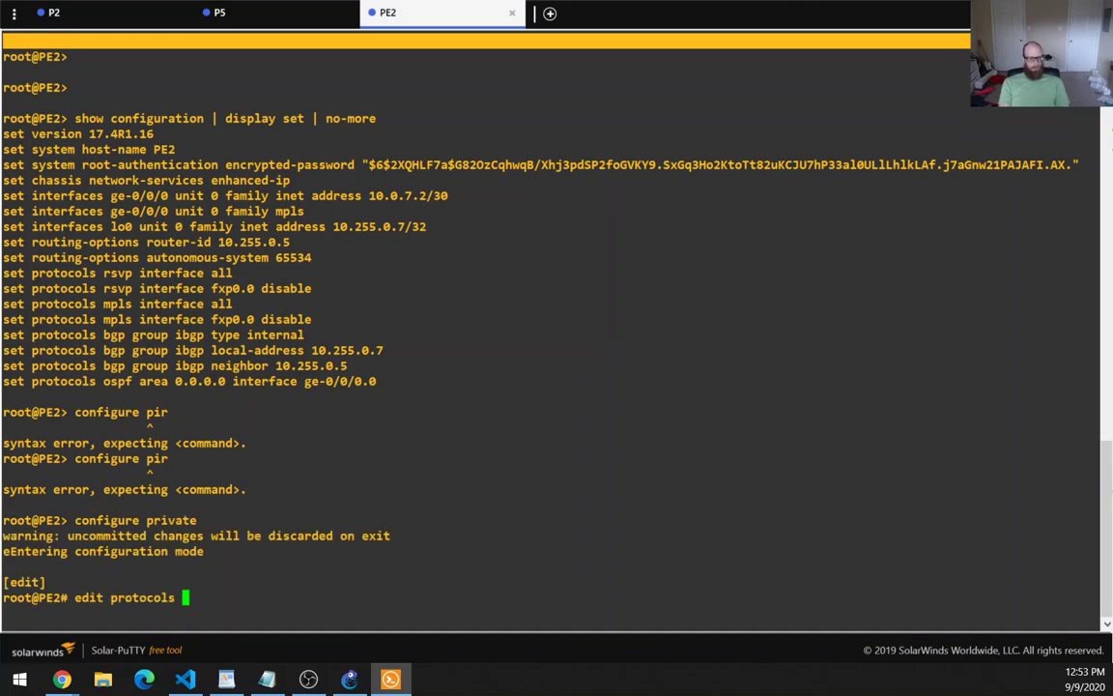
type("ospf area 0")
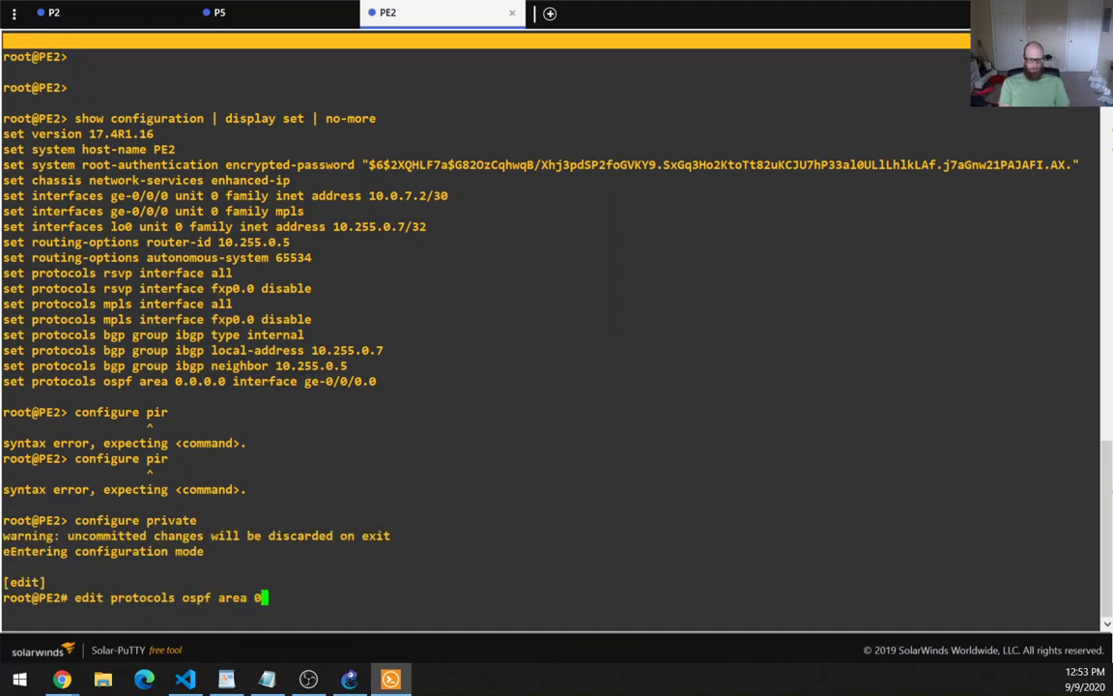
type(".0.0.0")
key("Return")
type("se")
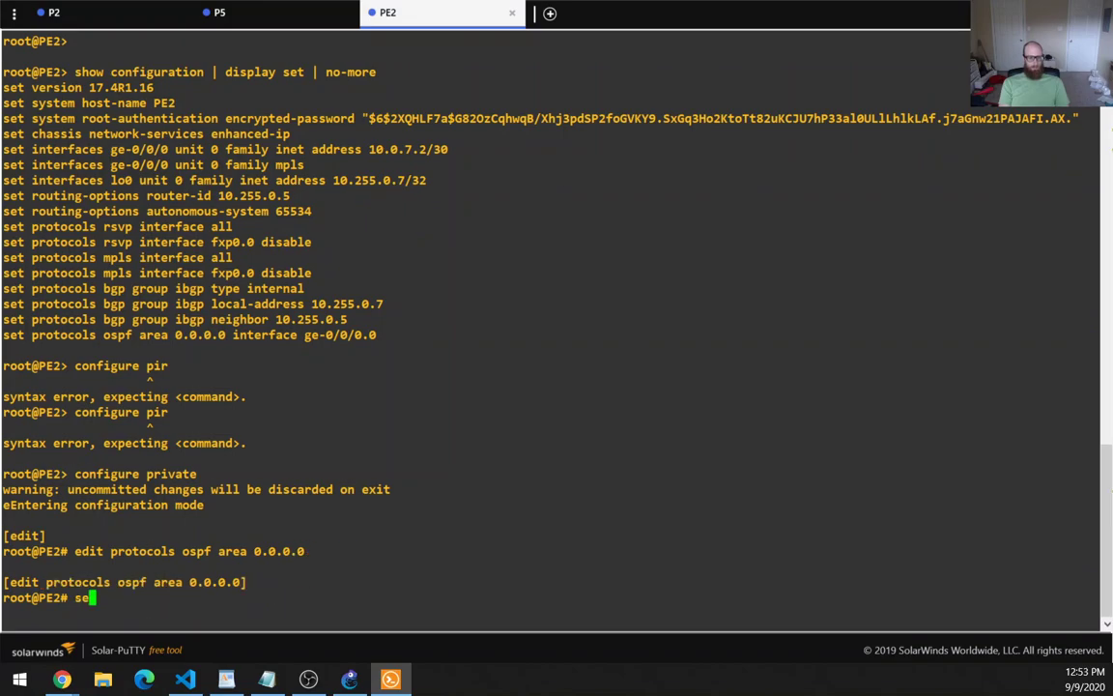
type("t interface lo0.0 passive")
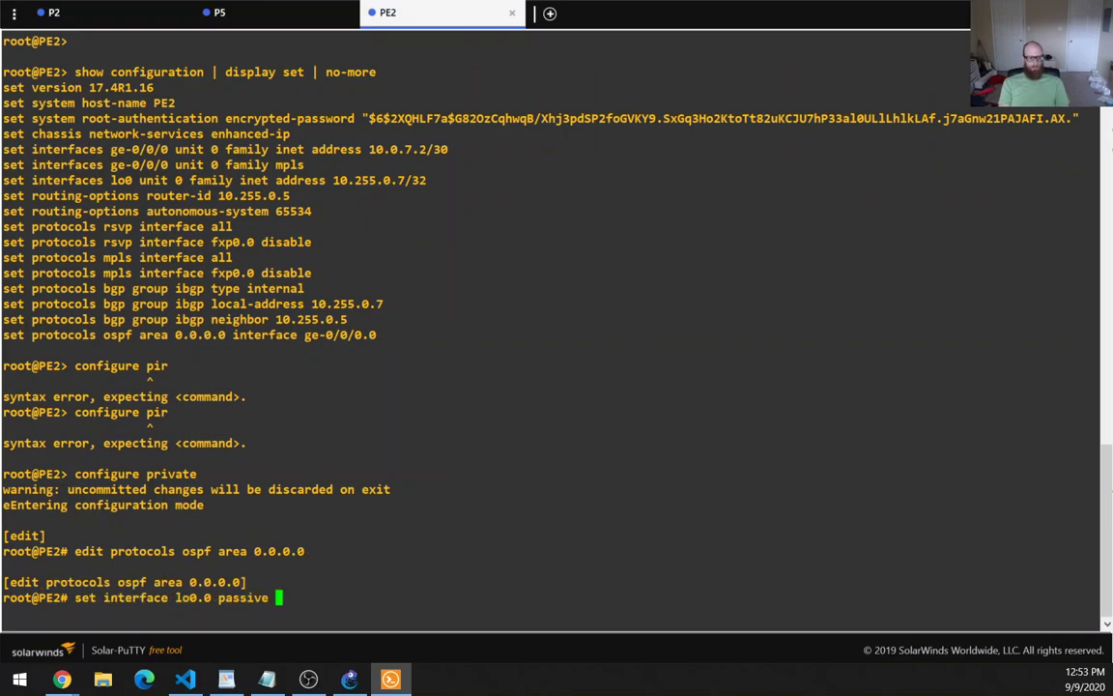
key("Return")
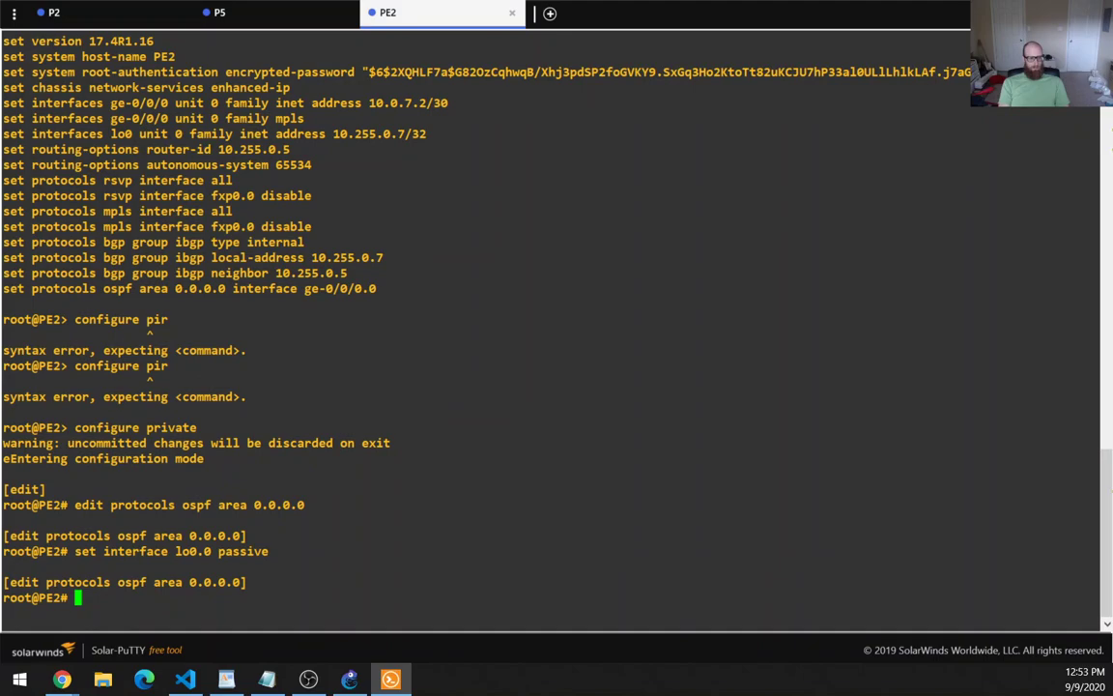
type("top")
key("Return")
type("commit and-quit")
key("Return")
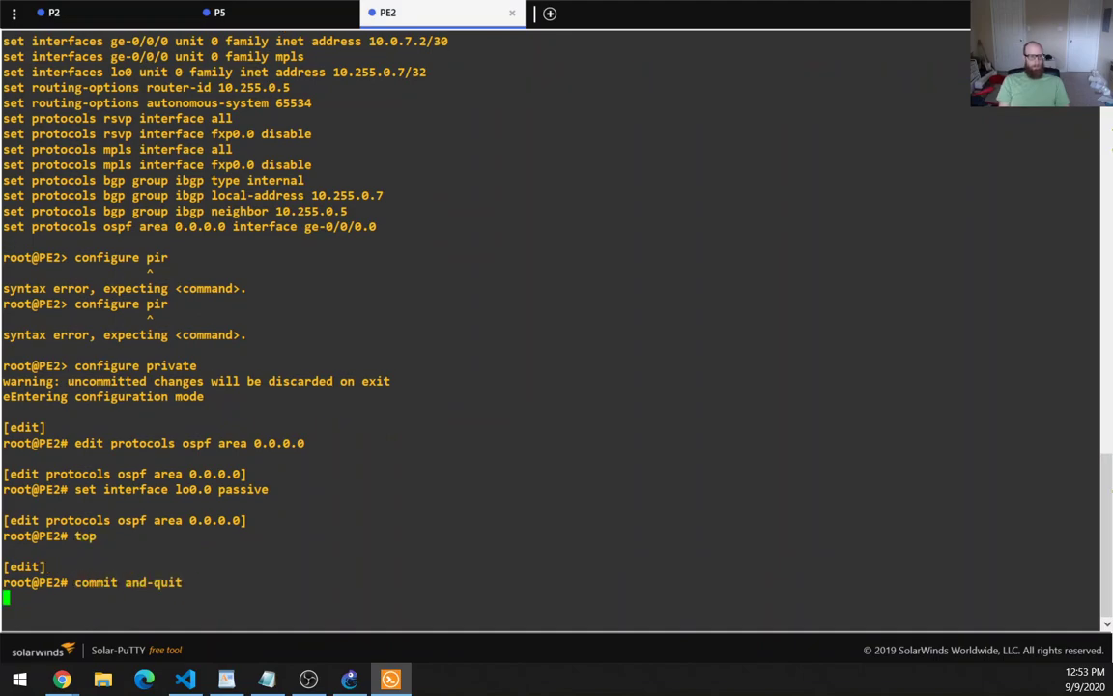
Step: On P5, rerun 'show route 10.255.0.7 | refresh 1' to confirm the OSPF route, then stop it
left_click(242, 12)
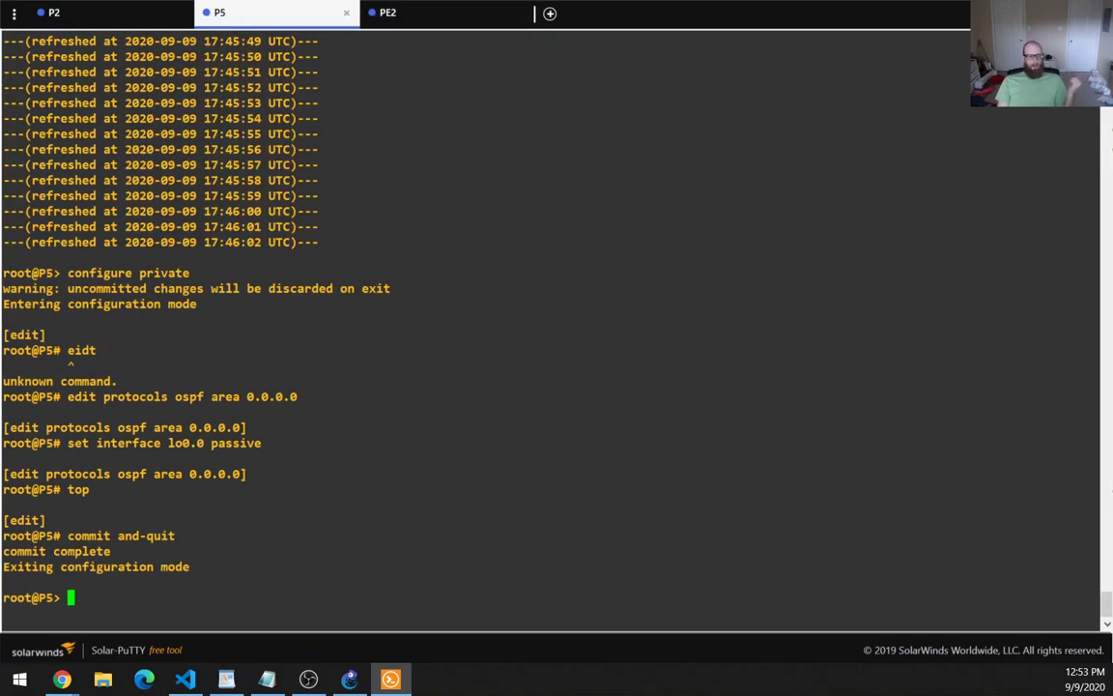
left_click(124, 19)
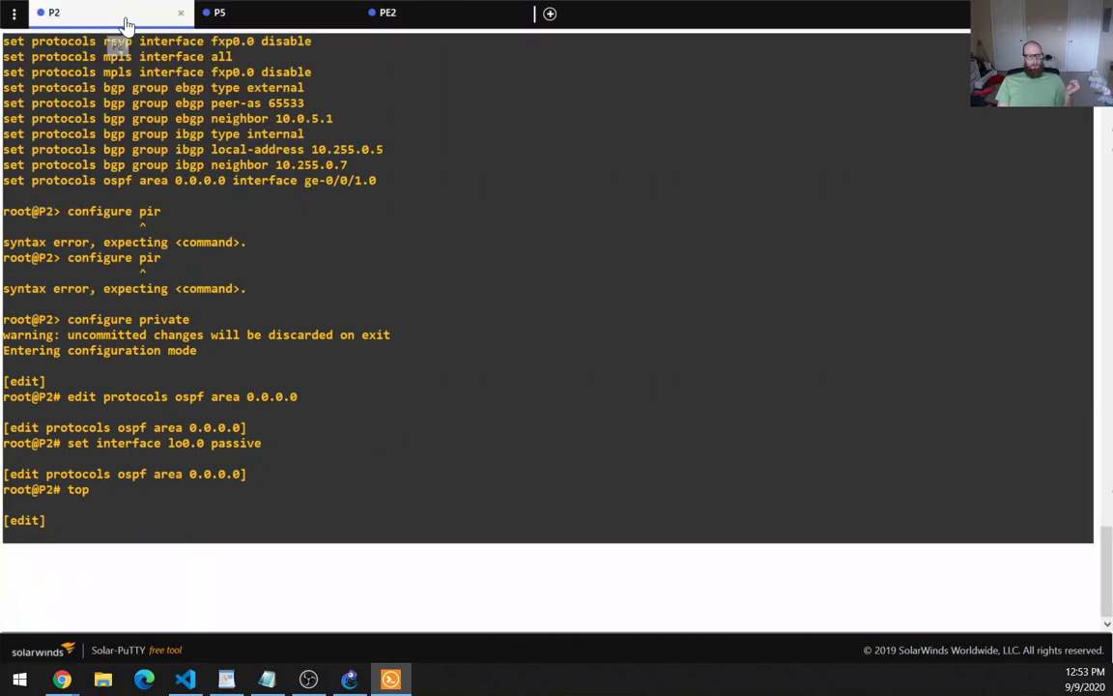
left_click(302, 23)
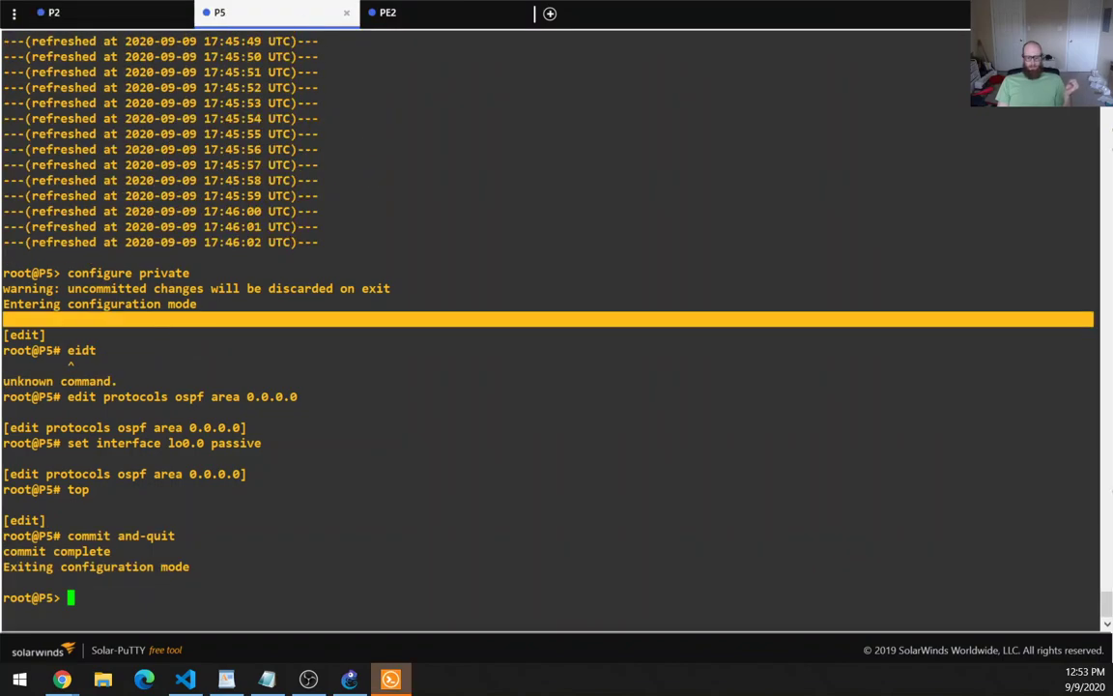
key("Up")
key("Up")
key("Up")
key("Up")
key("Up")
key("Up")
key("Up")
key("Return")
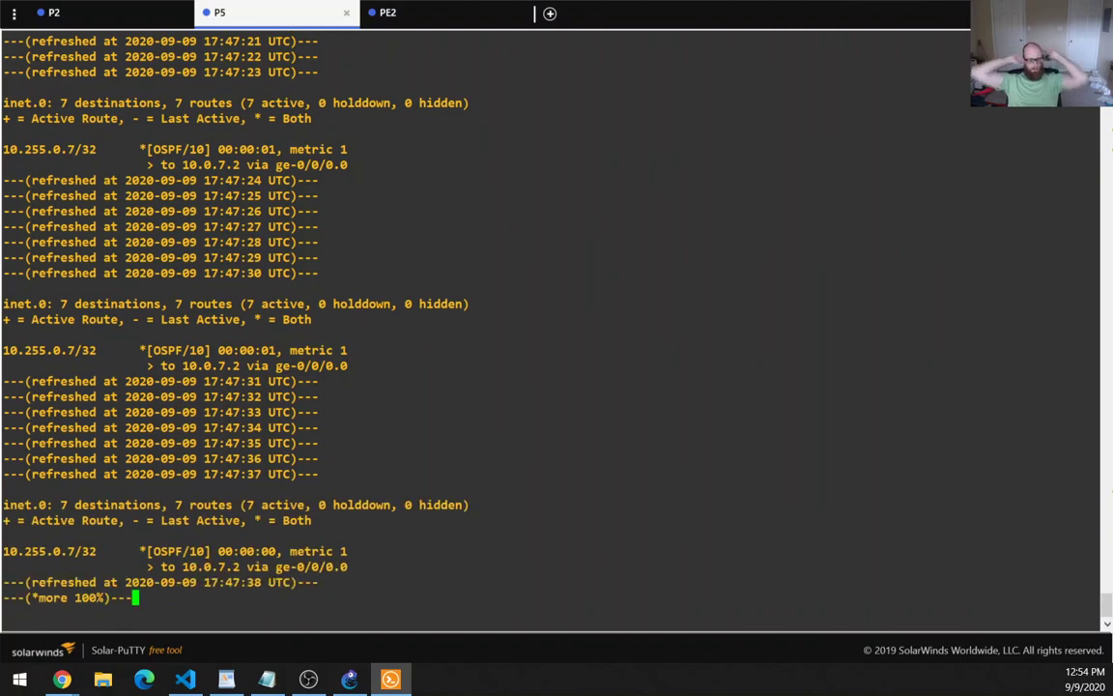
key("q")
key("Up")
key("Up")
key("Up")
key("Up")
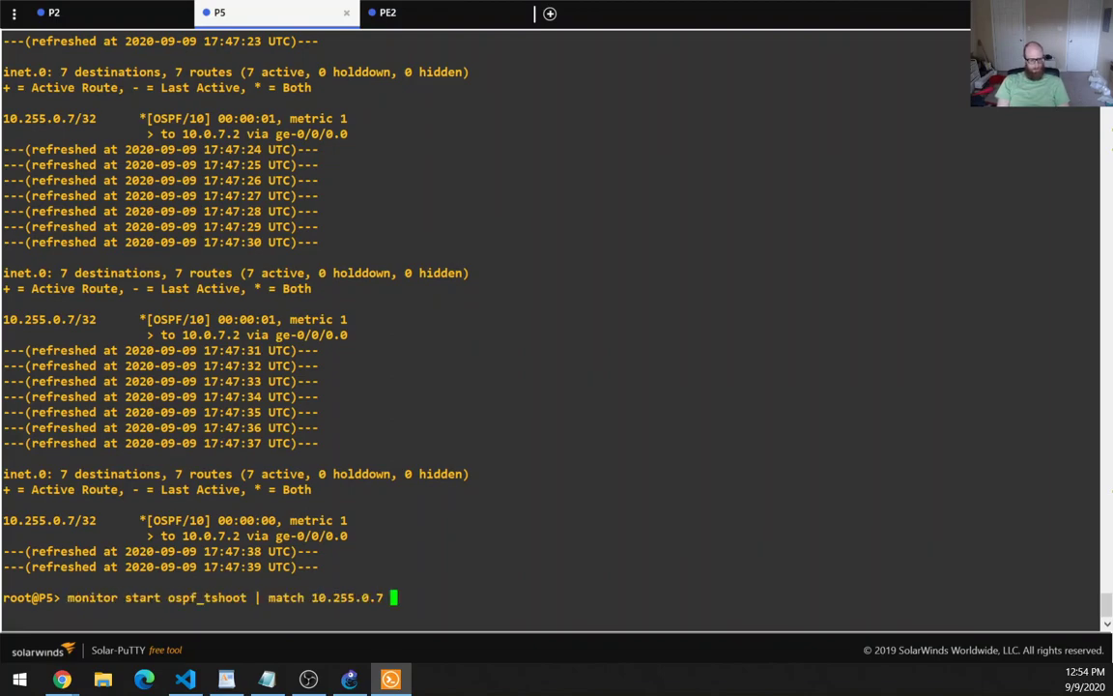
Step: Run 'monitor start ospf_tshoot | match 10.255.0.7' on P5 and clear space with empty prompts
key("Return")
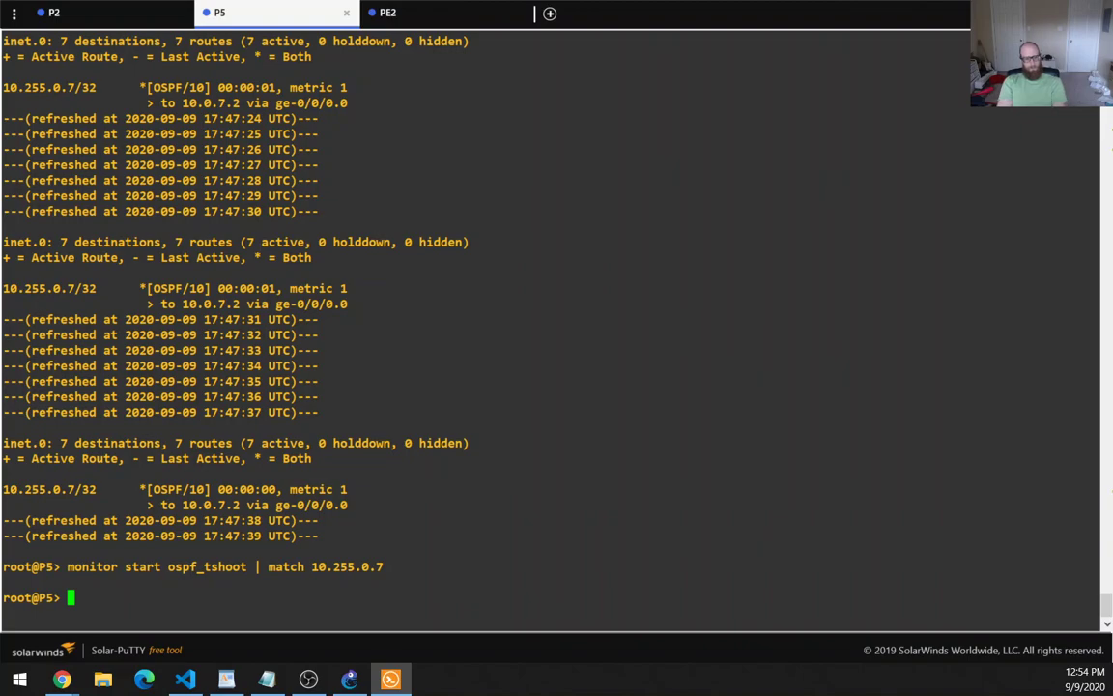
key("Return")
key("Return")
key("Return")
key("Return")
key("Return")
key("Return")
key("Return")
key("Return")
key("Return")
key("Return")
key("Return")
key("Return")
key("Return")
key("Return")
key("Return")
key("Return")
key("Return")
key("Return")
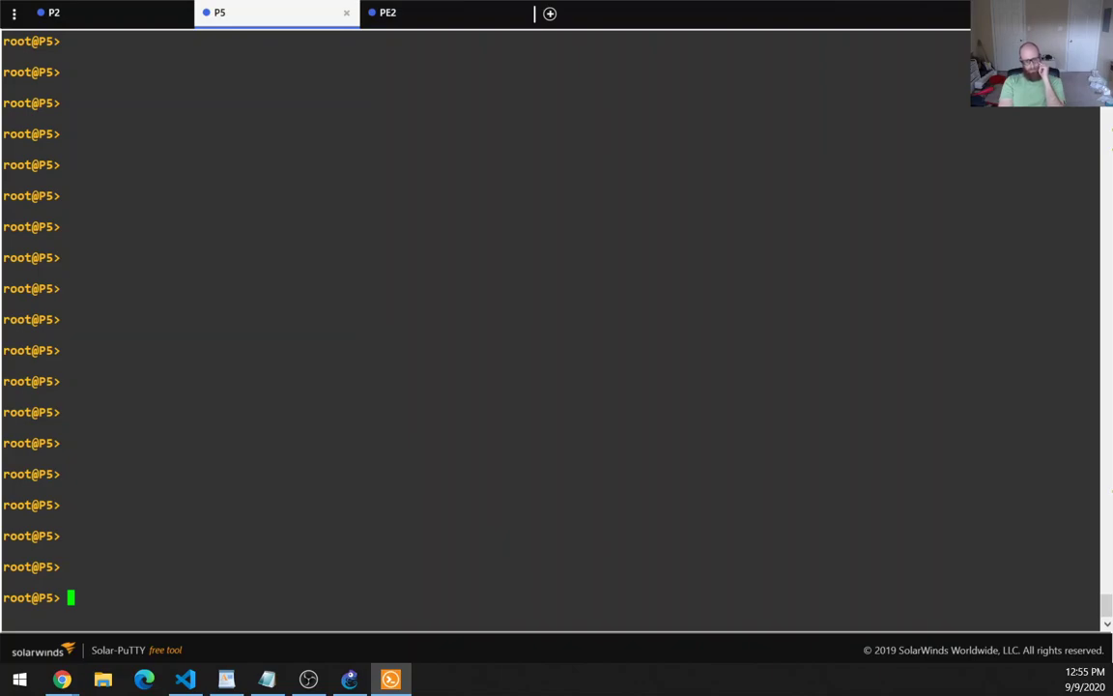
Step: Run 'show ospf database' on P5 and then on P2
type("show ospf")
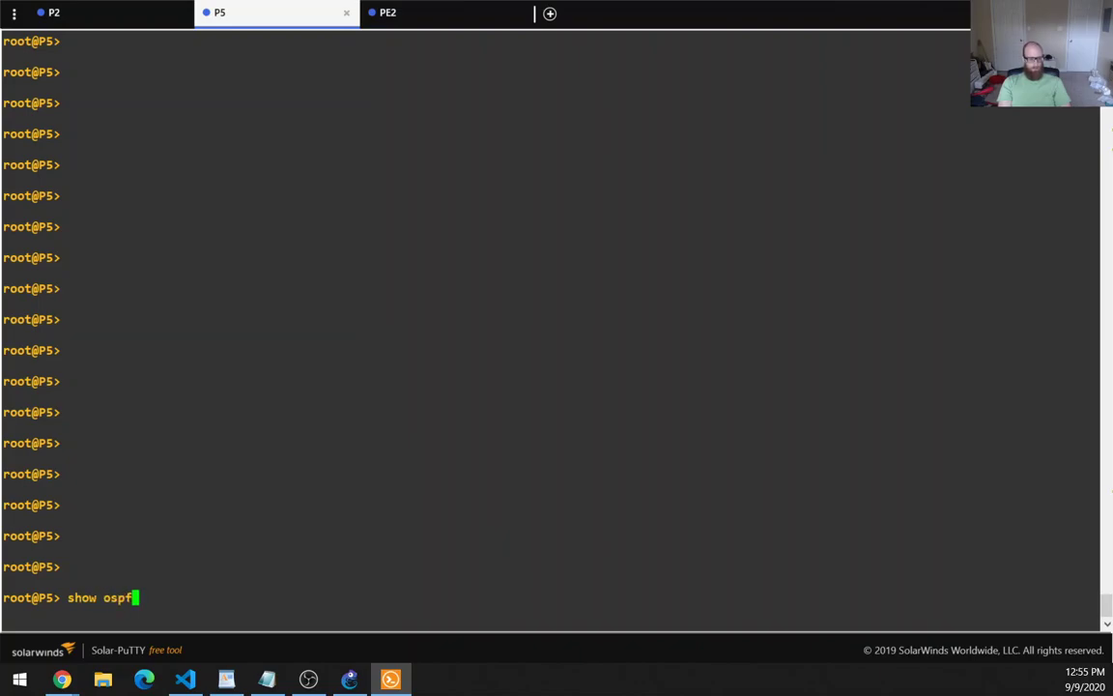
type(" database")
key("Return")
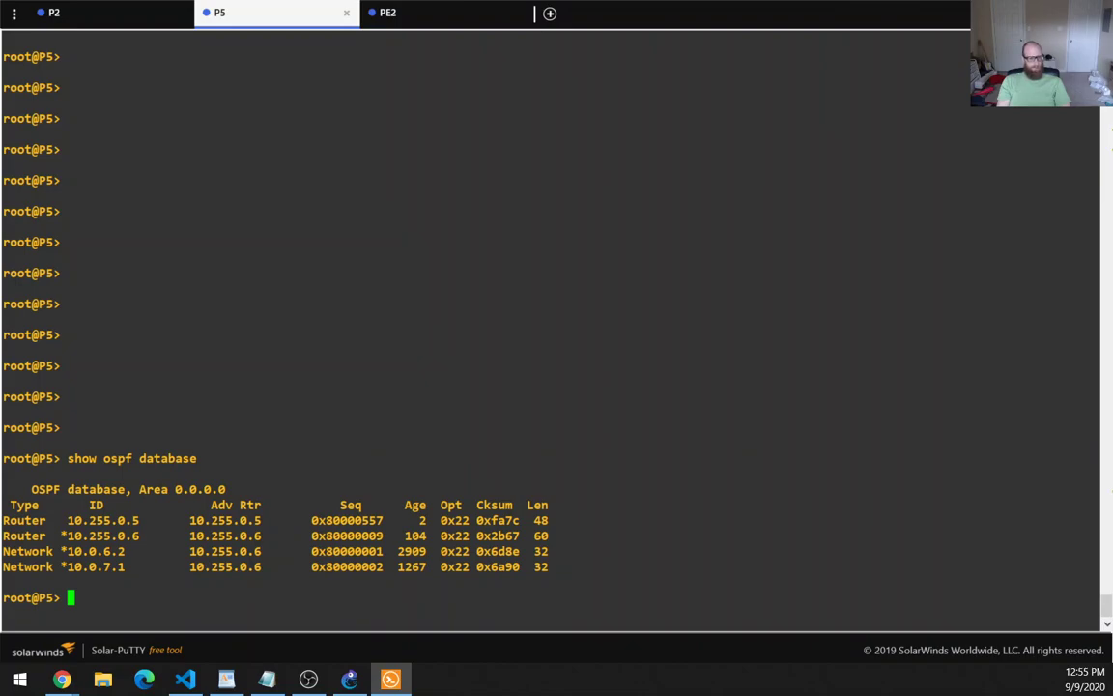
left_click(97, 29)
type("s")
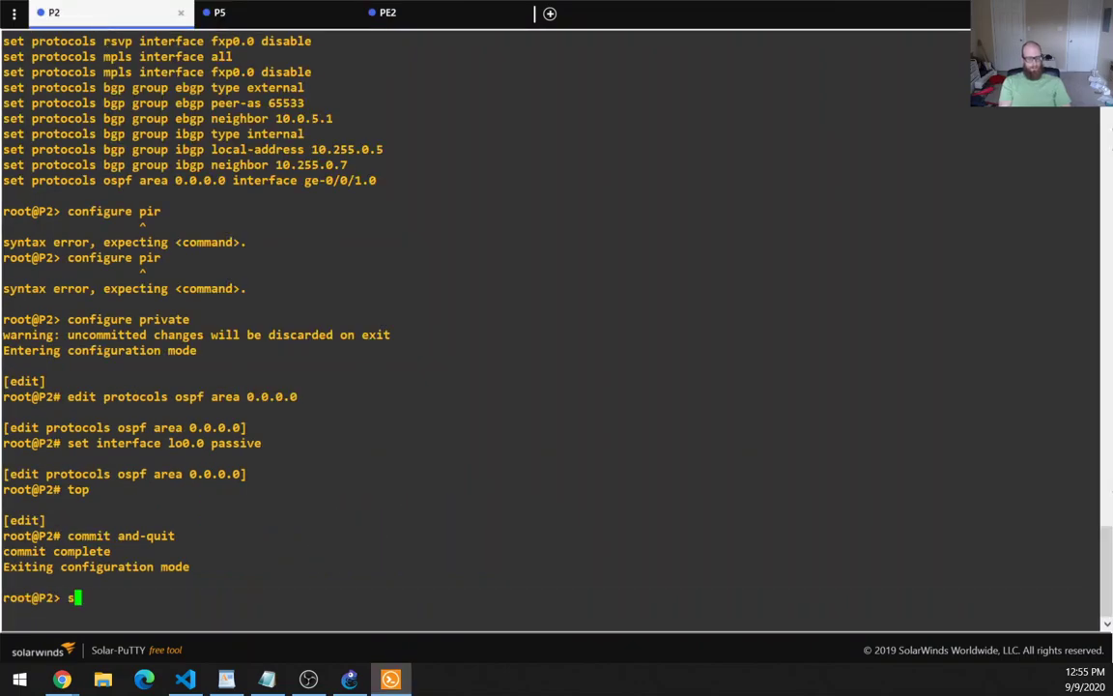
type("how ospf database")
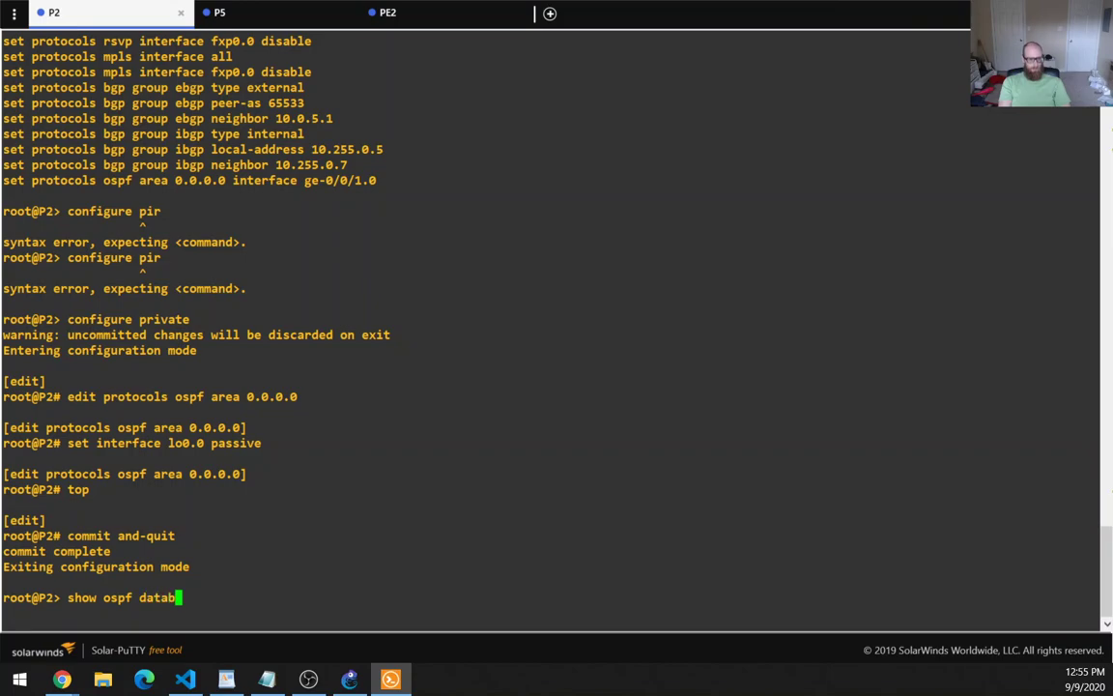
key("Return")
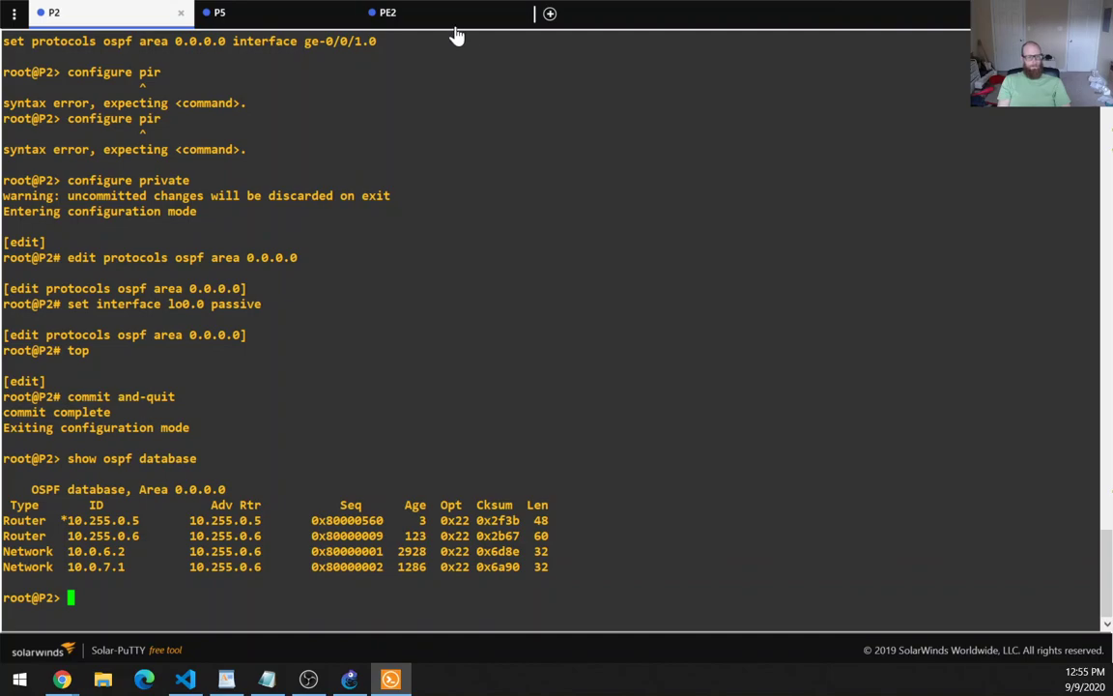
Step: Run 'show ospf database' on PE2, then bring up the JNCIP study guide
left_click(304, 29)
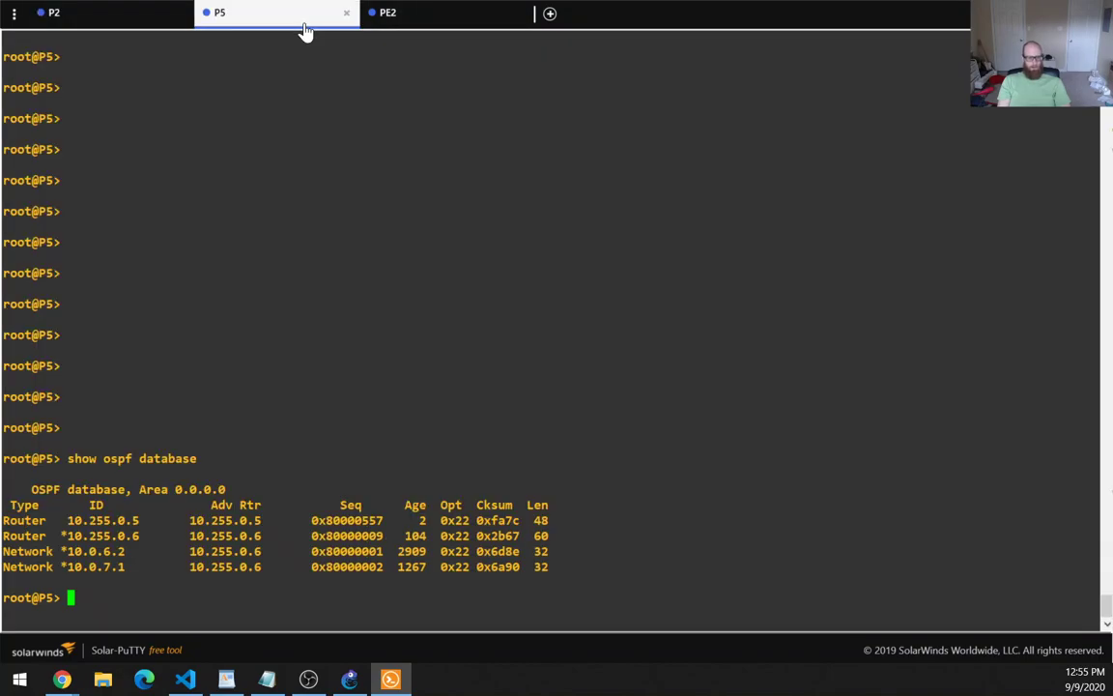
left_click(396, 13)
type("sho")
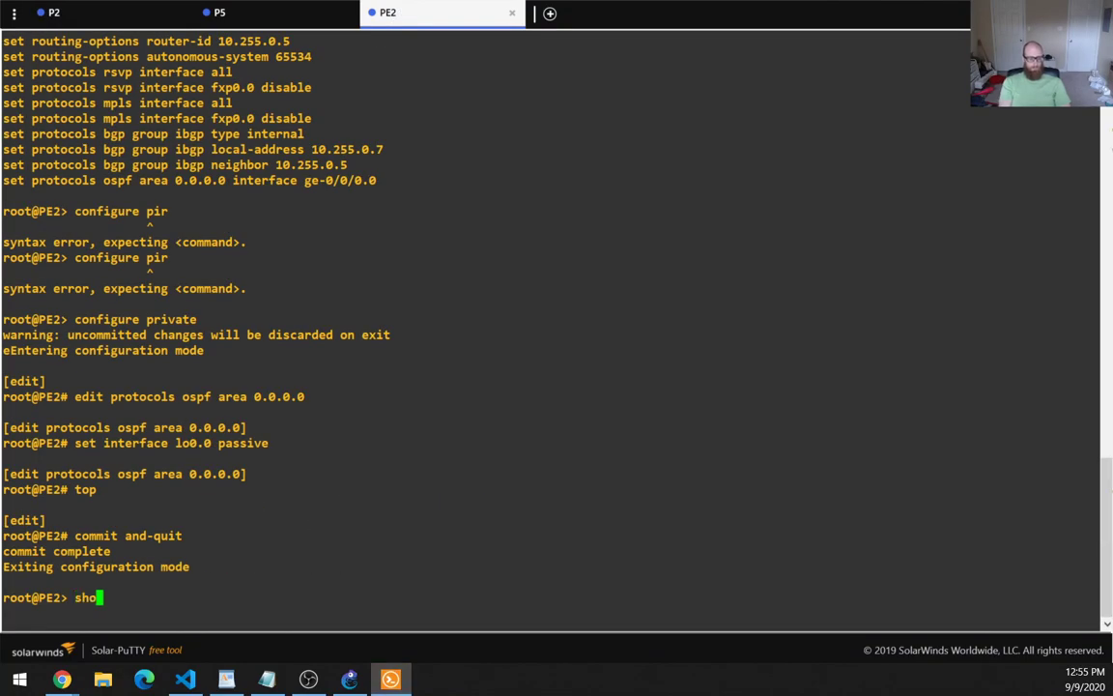
type("w ospf database")
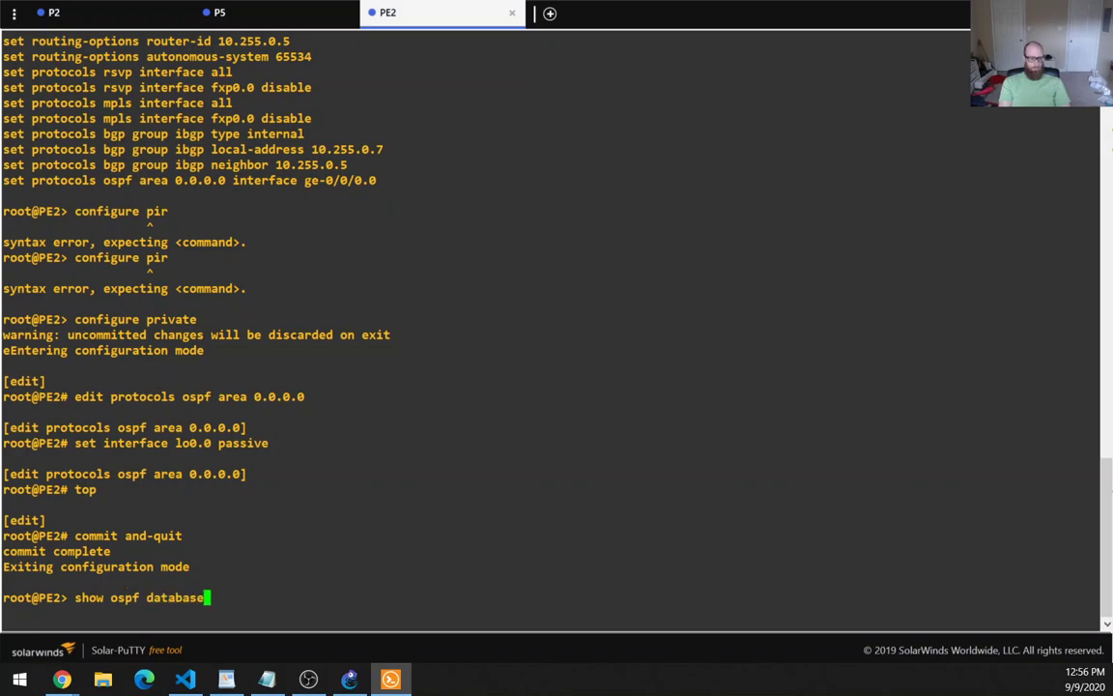
key("Return")
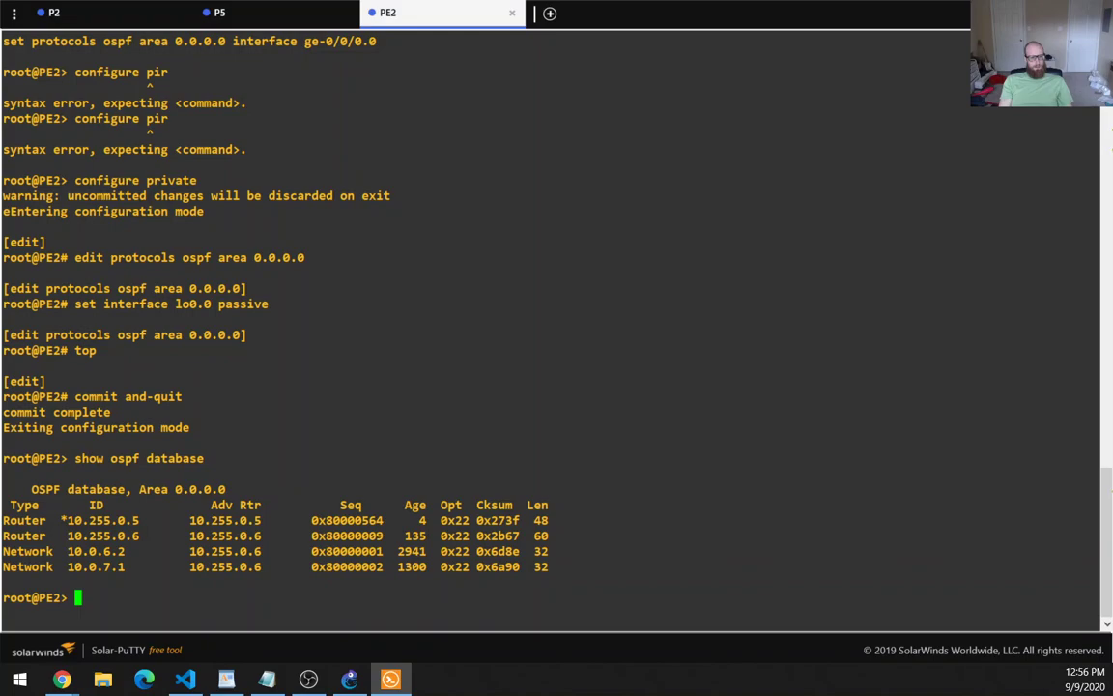
left_click(251, 13)
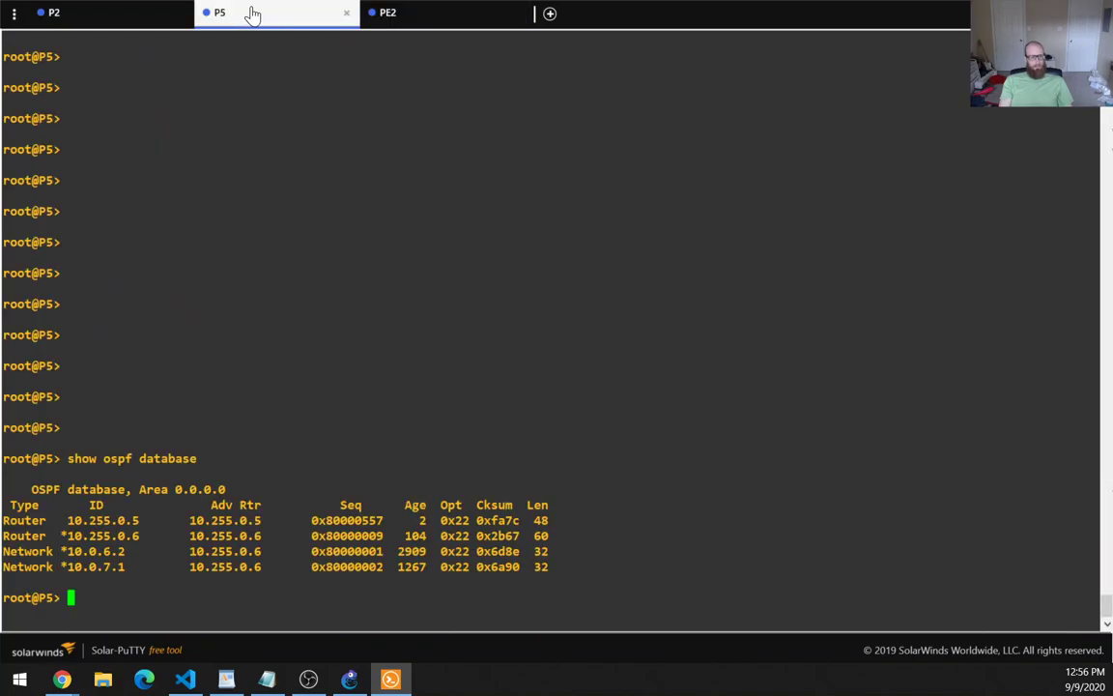
left_click(127, 14)
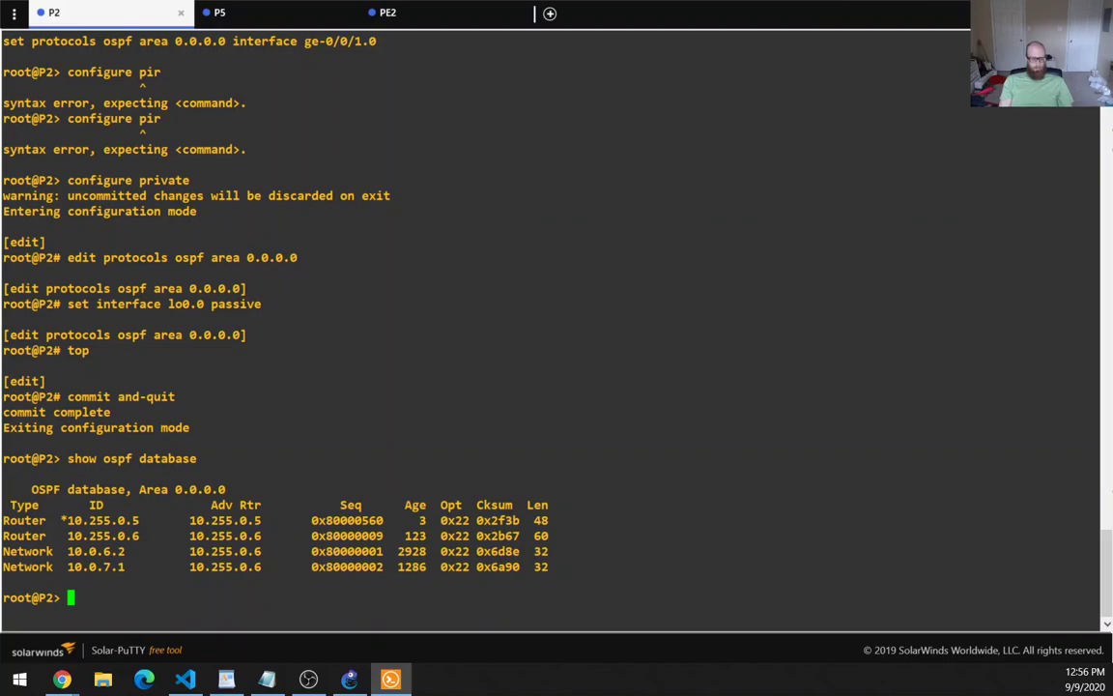
key("alt+Tab")
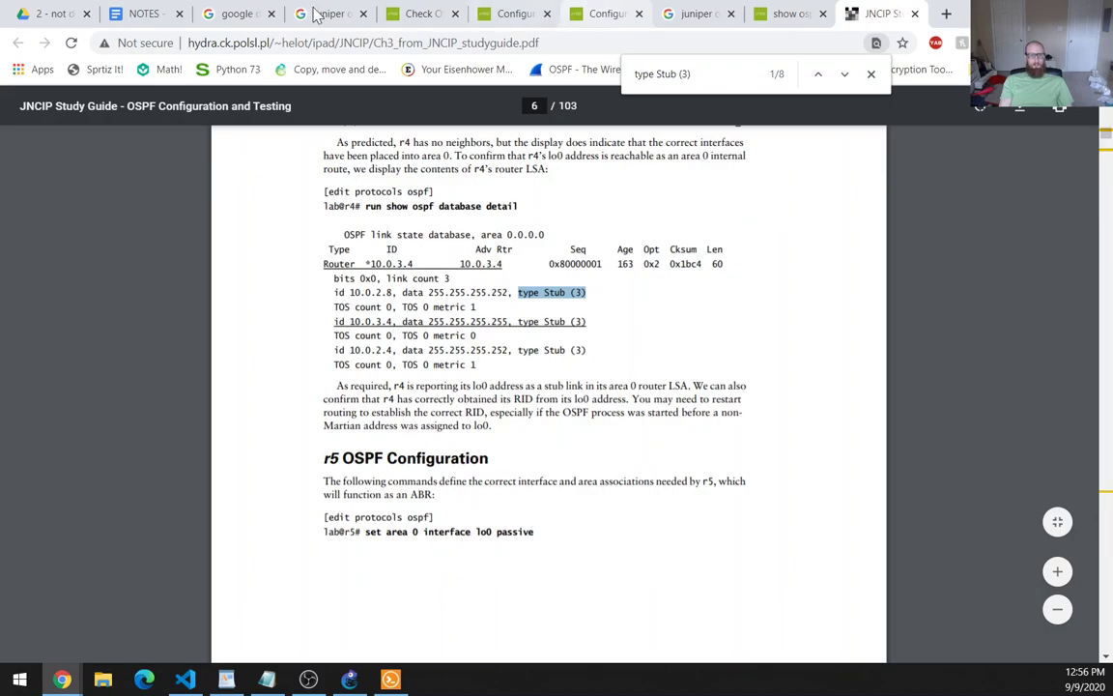
Step: Look over the search results and the NOTES Google Doc, then return to Solar-PuTTY
left_click(224, 14)
left_click(140, 14)
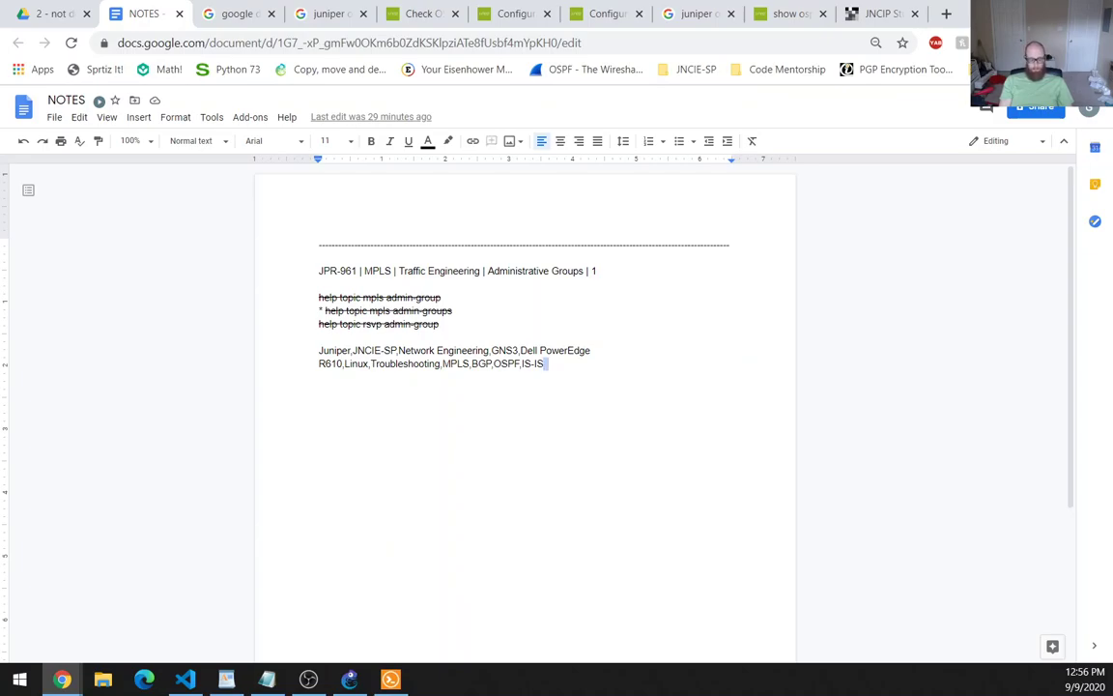
key("alt+Tab")
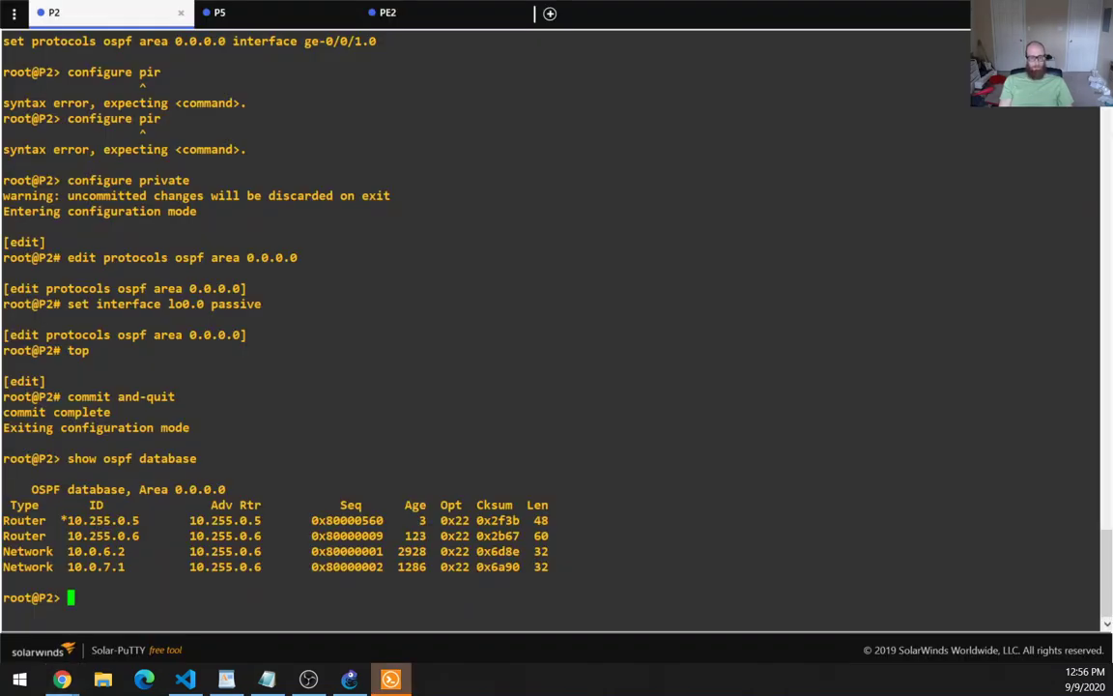